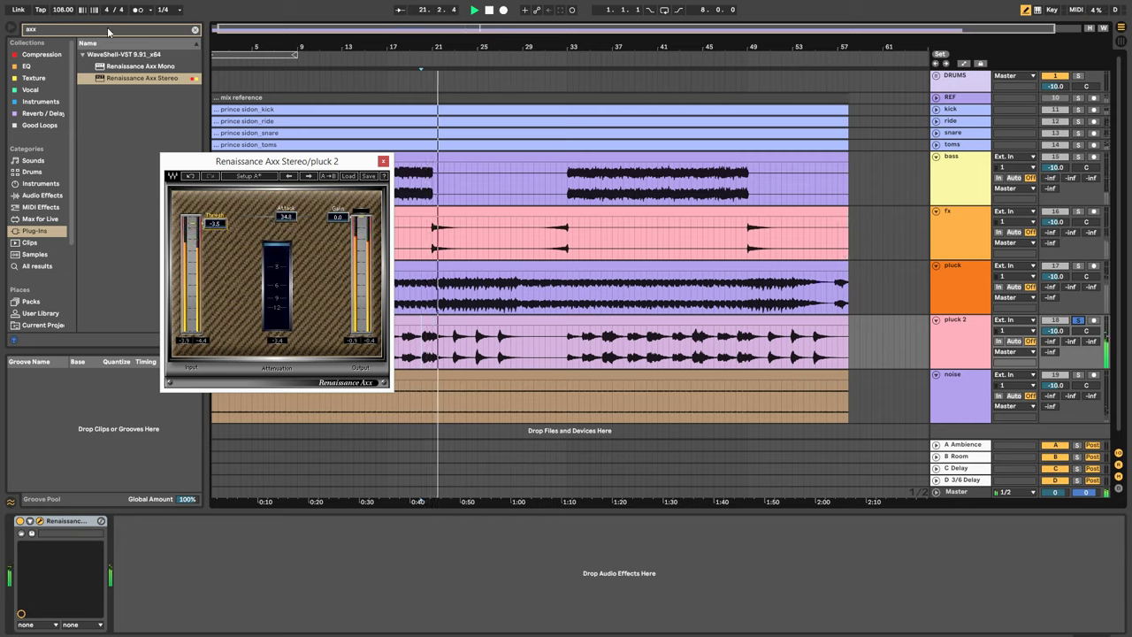
Solo the pluck track alongside pluck 2 and add FabFilter Pro-Q 3 to pluck 2 after Renaissance Axx
click(1079, 266)
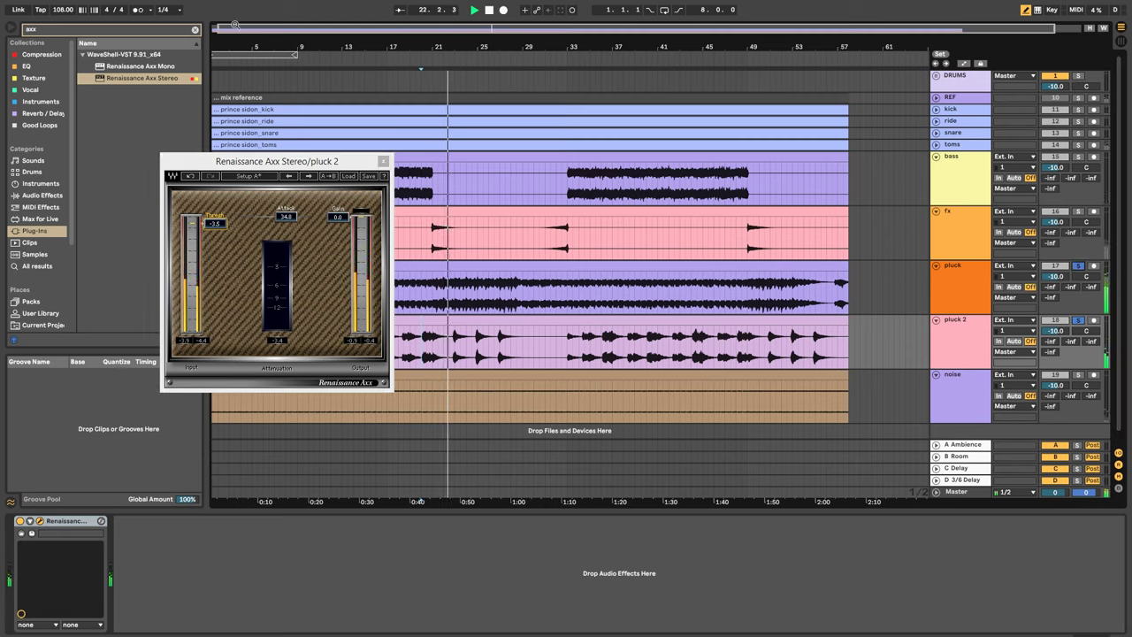
click(111, 33)
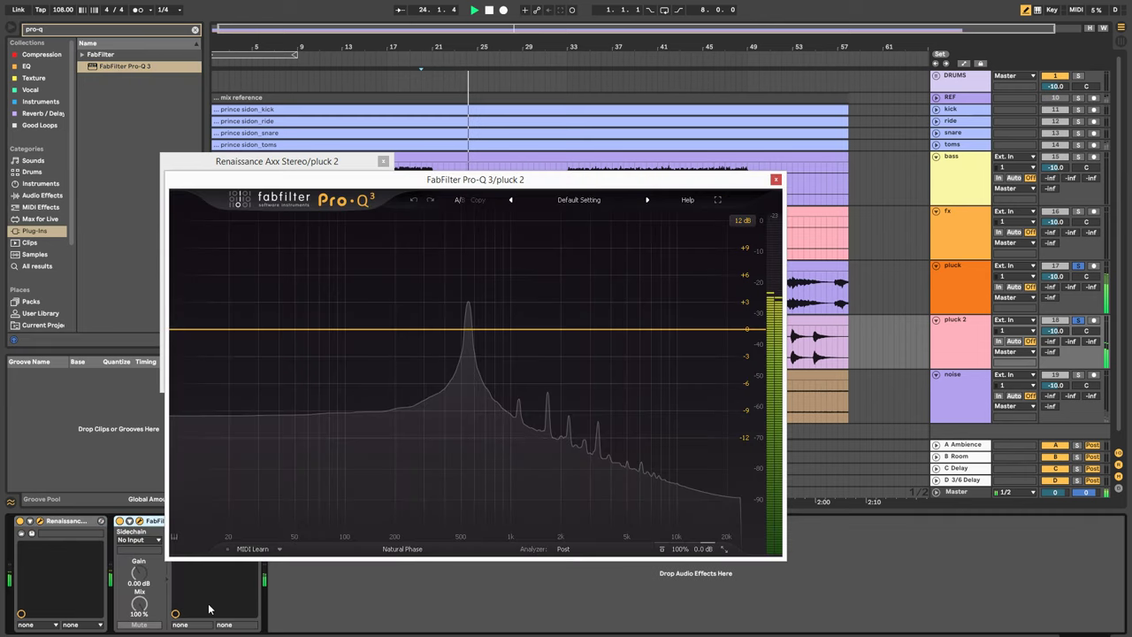
Rename the Pro-Q 3 instance on the pluck 2 track as Pluck 2 in its analyzer settings
click(563, 548)
click(603, 436)
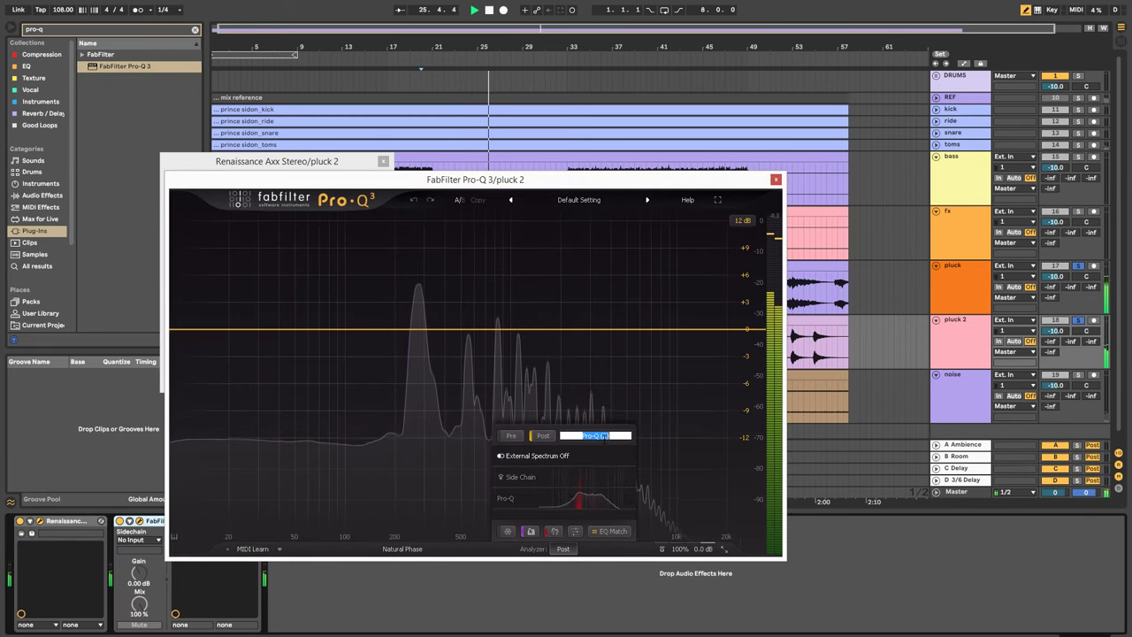
text(Pluck 2)
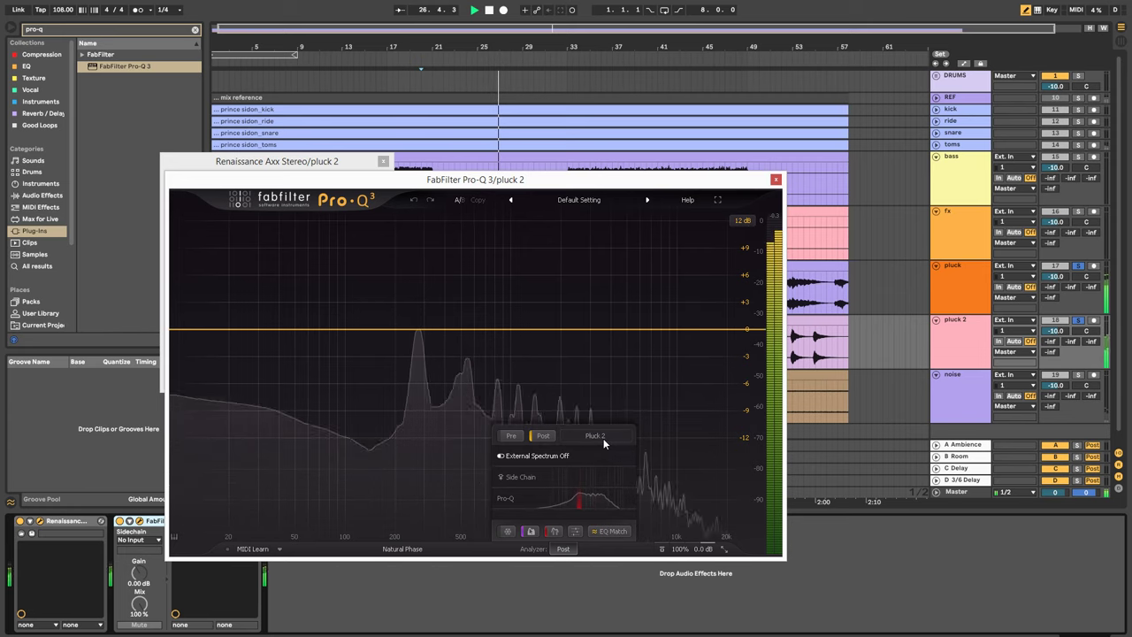
Rename the Pro-Q 3 instance on the pluck track as Pluck 1 and close its window
click(963, 292)
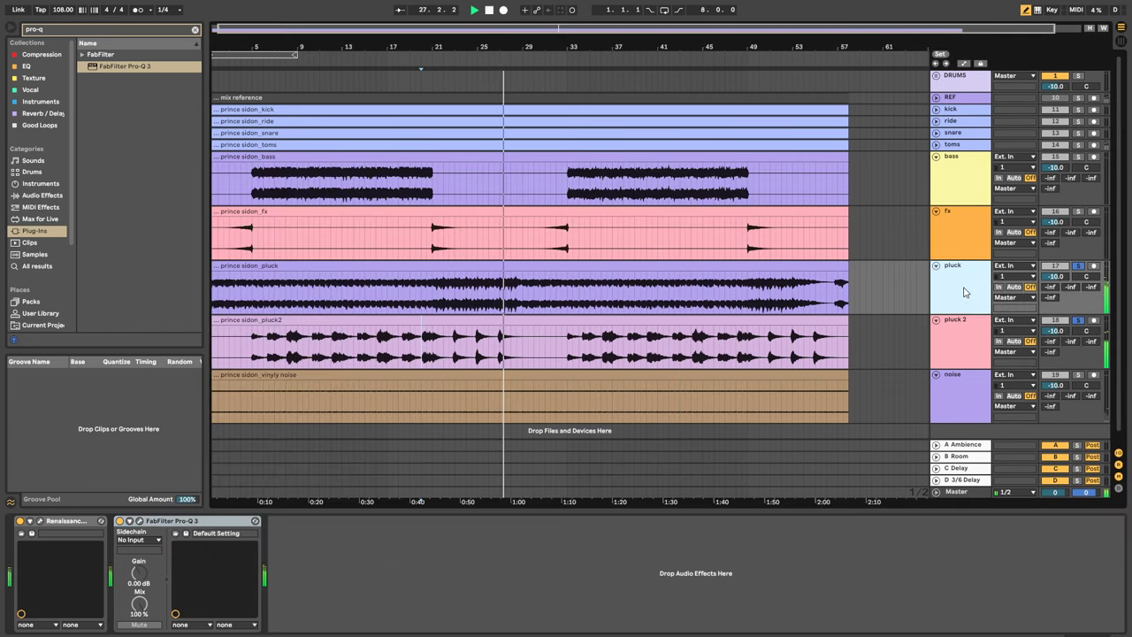
click(139, 520)
click(839, 530)
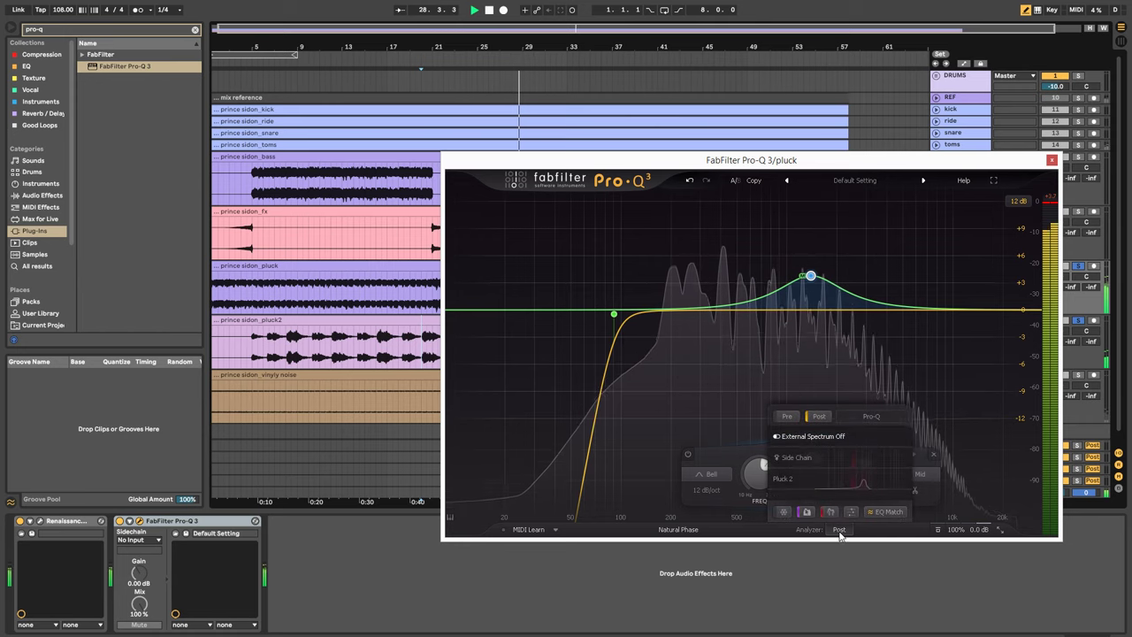
text(Pluck 1)
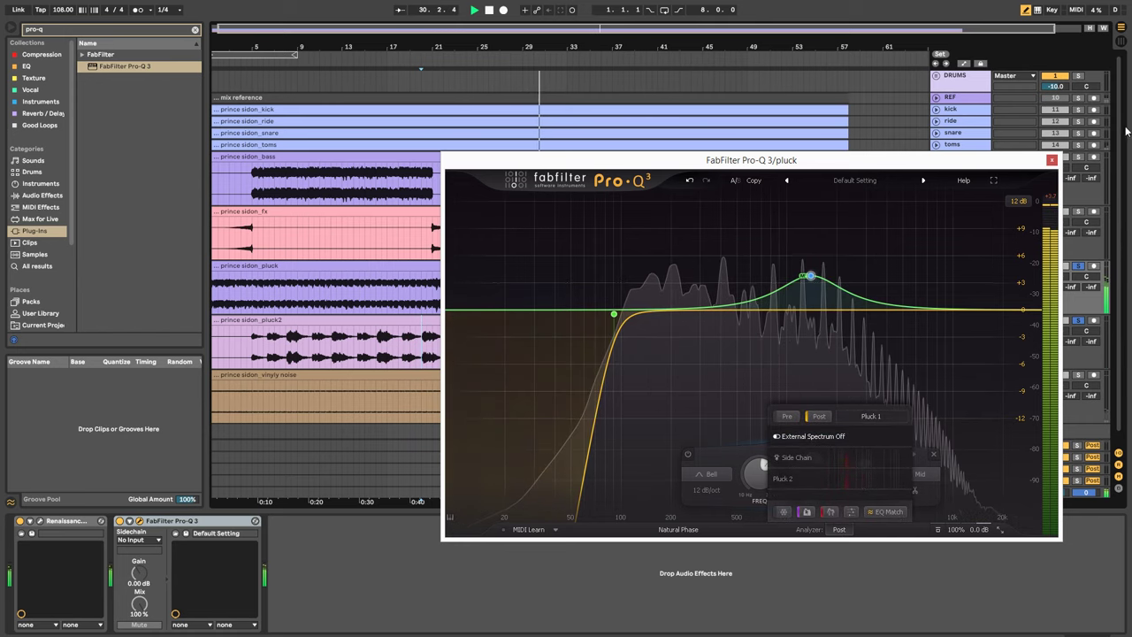
click(1051, 160)
Overlay the Pluck 1 spectrum in the analyzer of pluck 2's Pro-Q 3 to compare overlapping frequencies
click(966, 338)
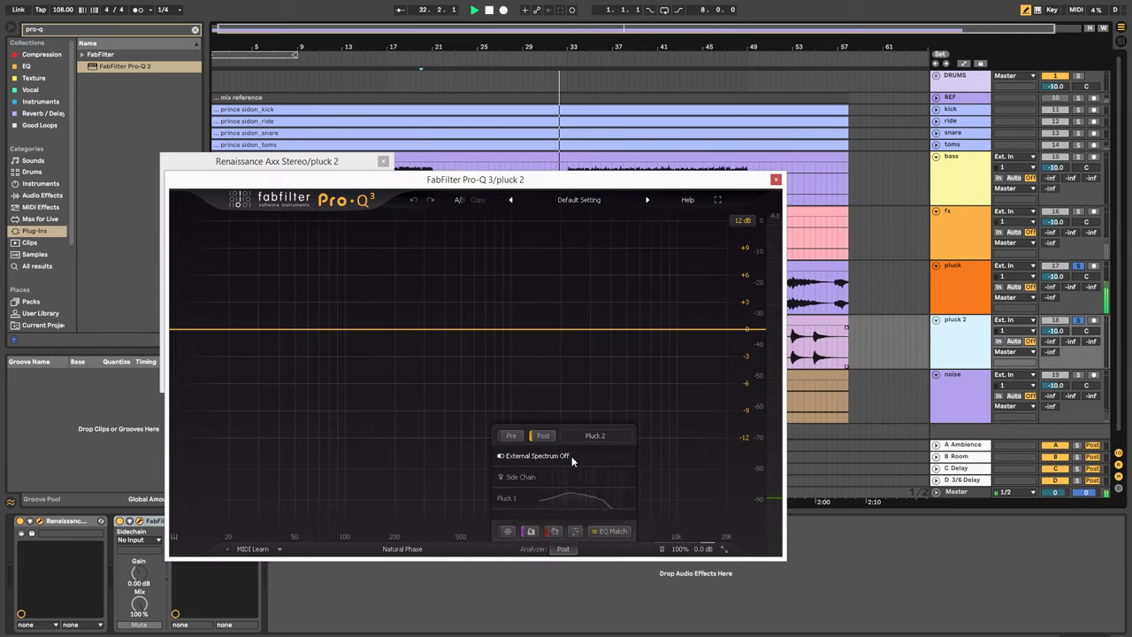
click(523, 498)
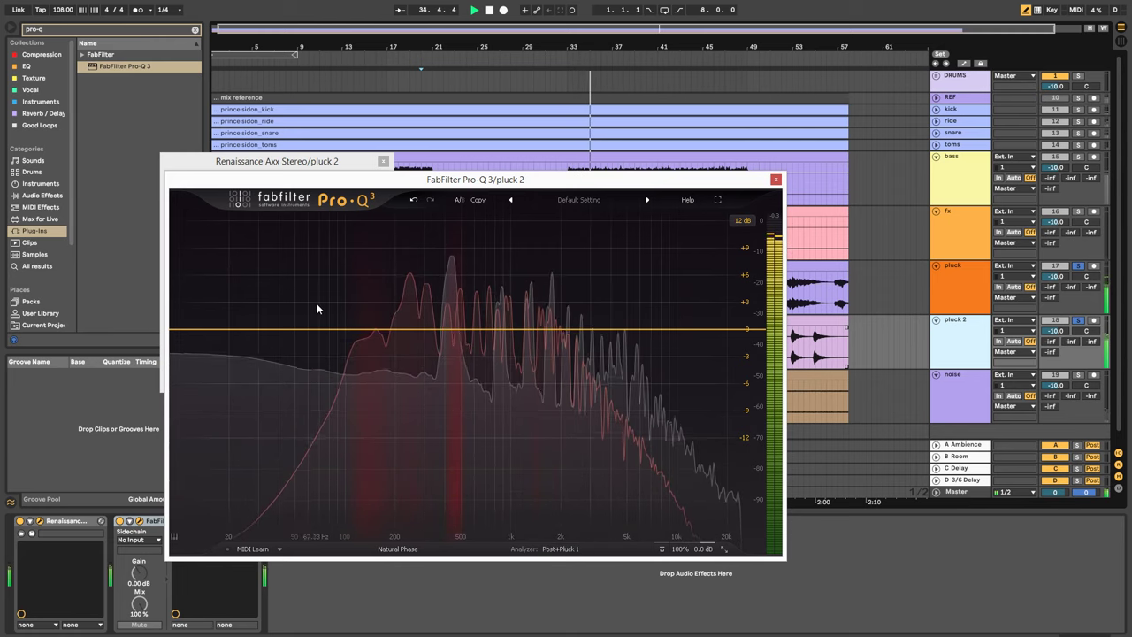
drag(443, 317, 458, 310)
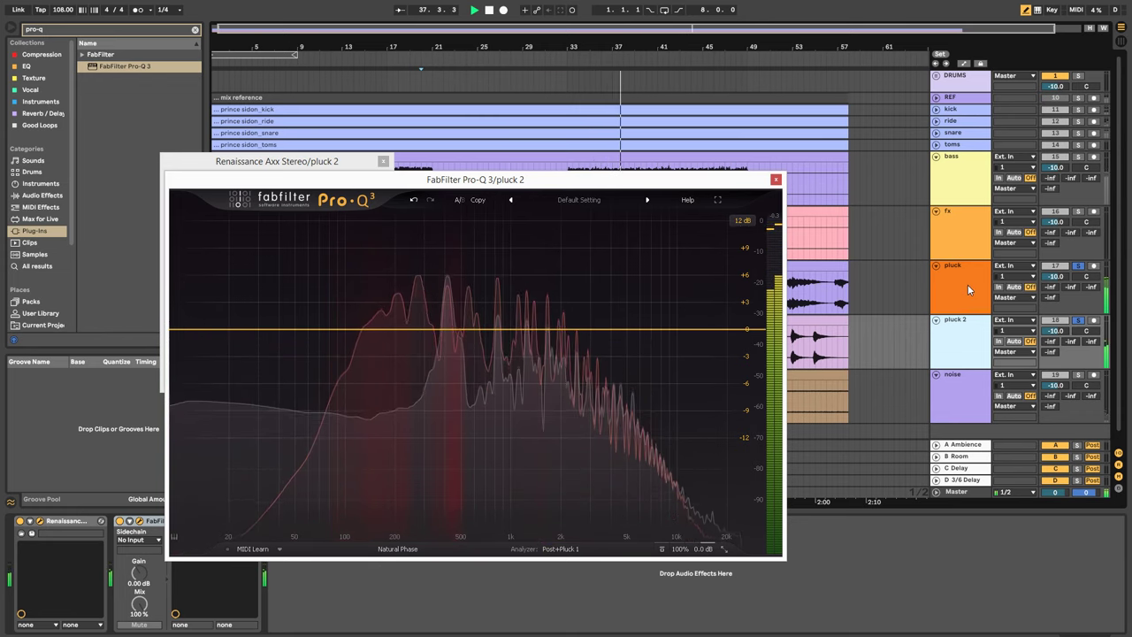
Overlay the Pluck 2 spectrum in the analyzer of the pluck track's Pro-Q 3
click(967, 285)
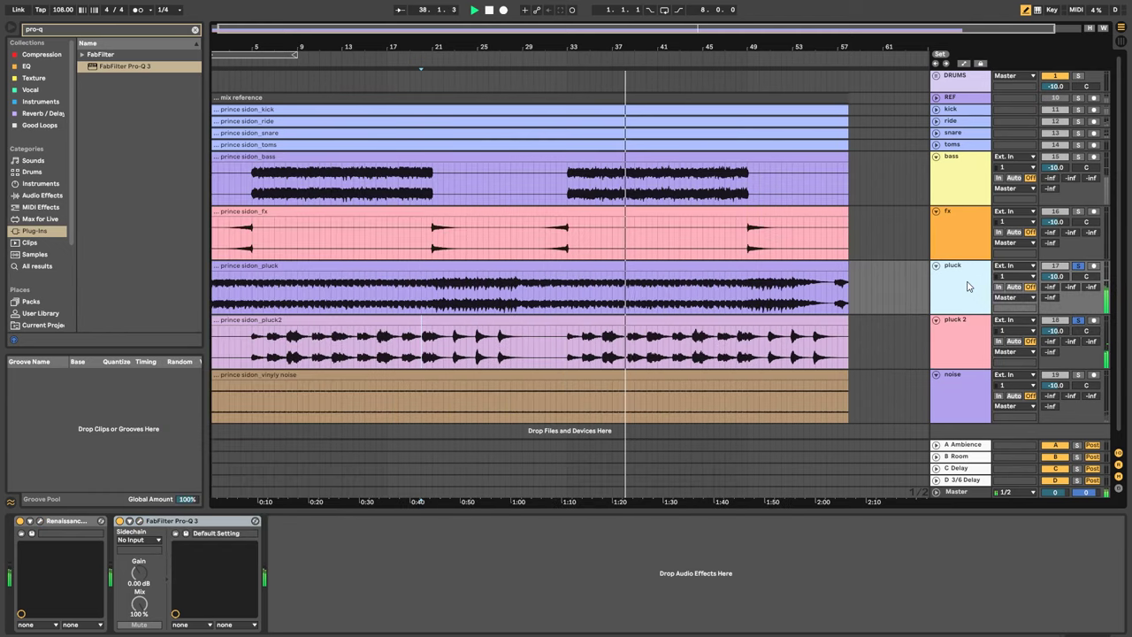
click(138, 521)
click(838, 529)
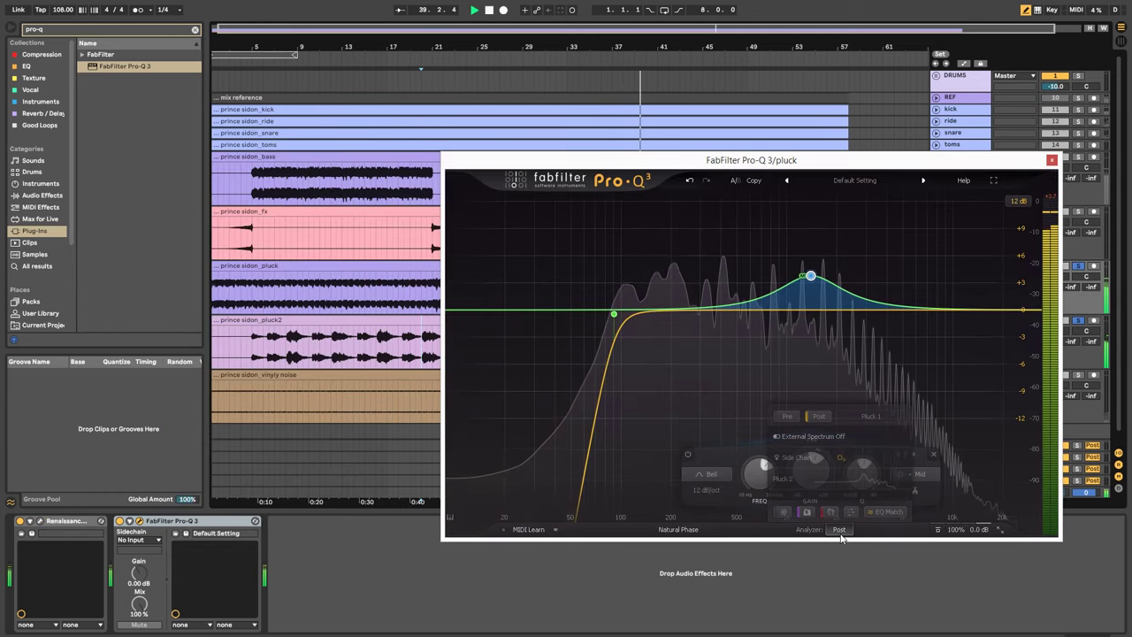
click(823, 479)
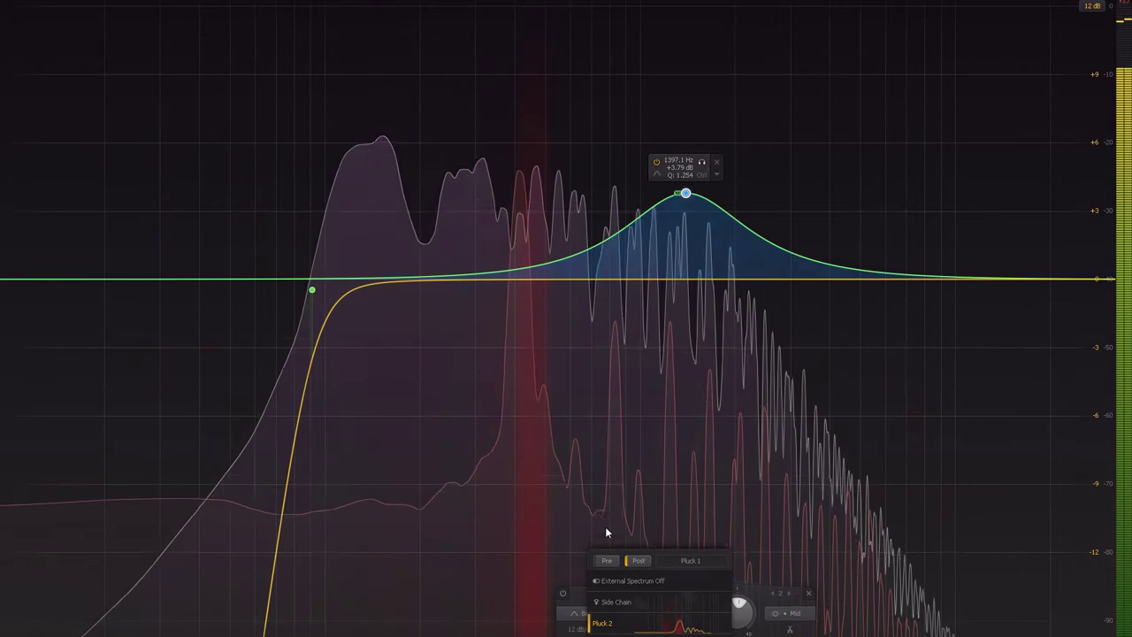
Bypass the 1397 Hz mid bell and add a stereo bell boost of about 8 dB near 420 Hz with a 24 dB/oct slope
click(562, 593)
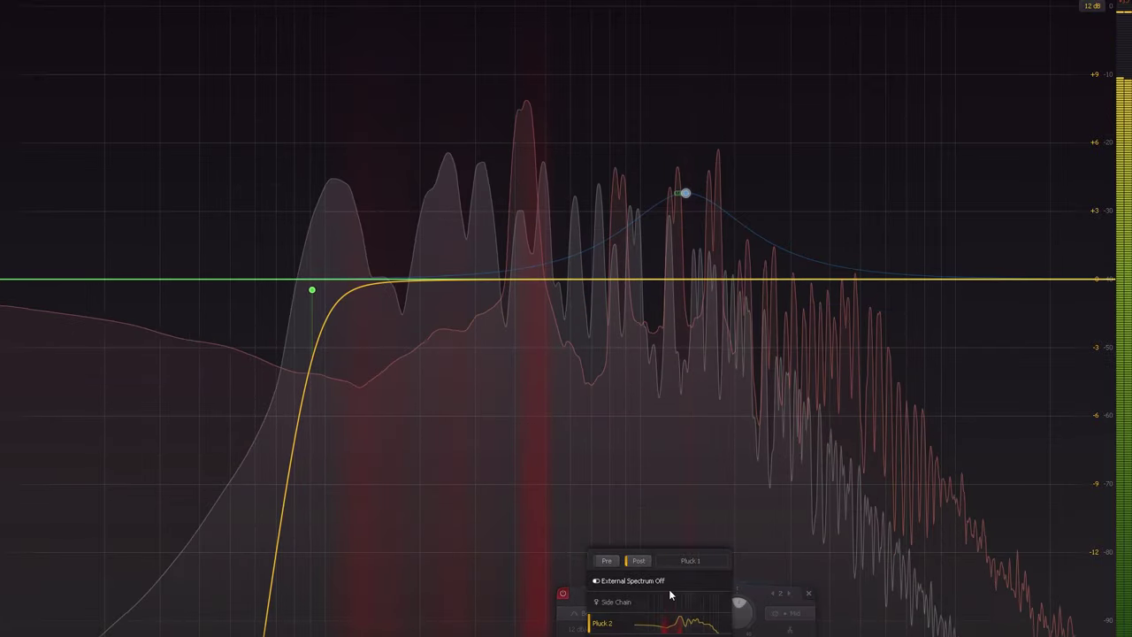
drag(437, 280, 523, 101)
scroll(524, 110, up, 3)
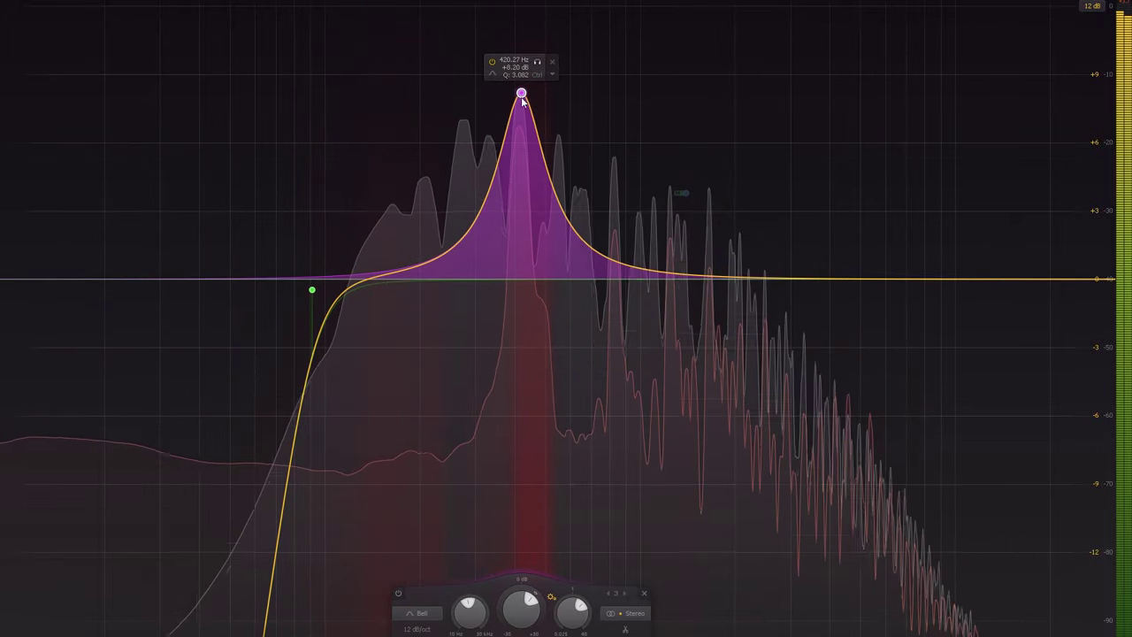
click(416, 629)
click(420, 598)
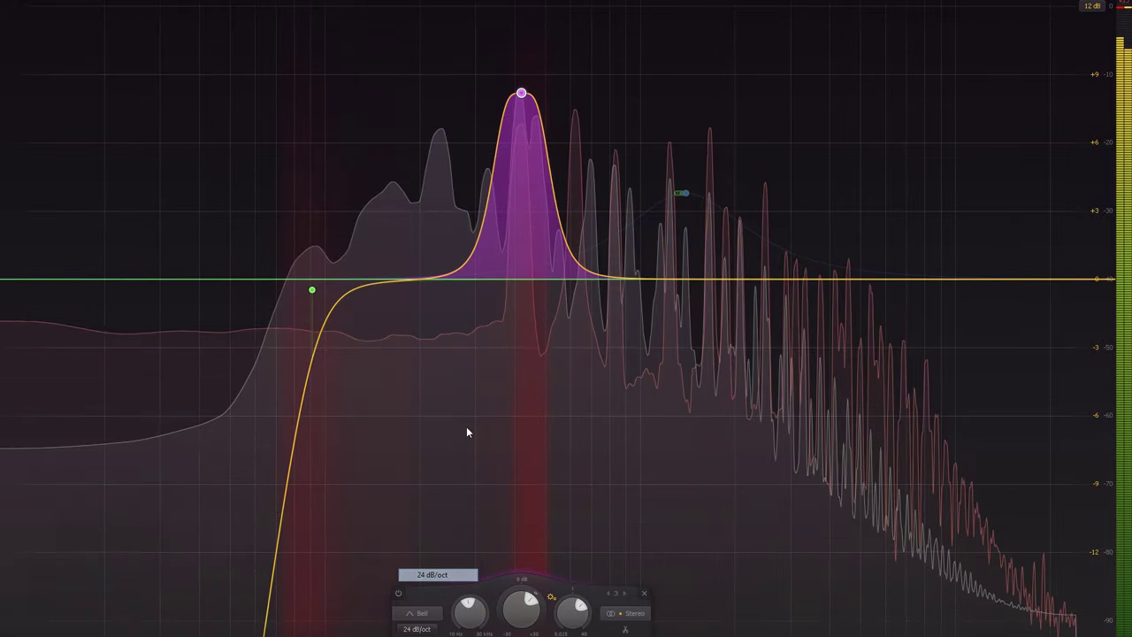
Turn the new bell into a cut of about 5 dB centred slightly above 500 Hz and close the pluck EQ
drag(523, 93, 559, 408)
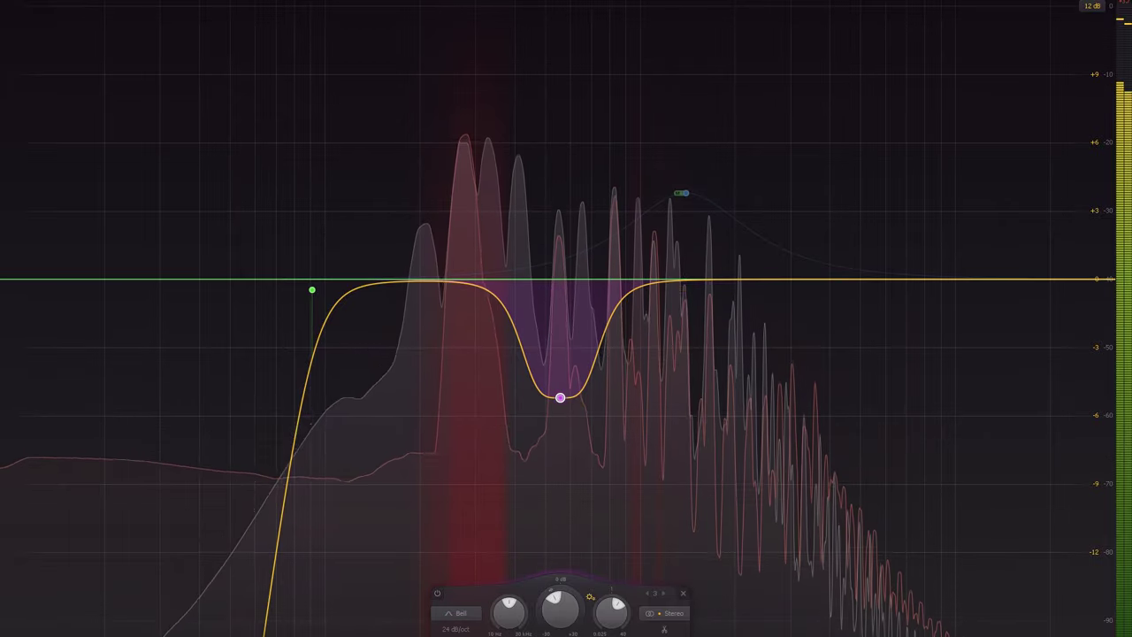
click(659, 635)
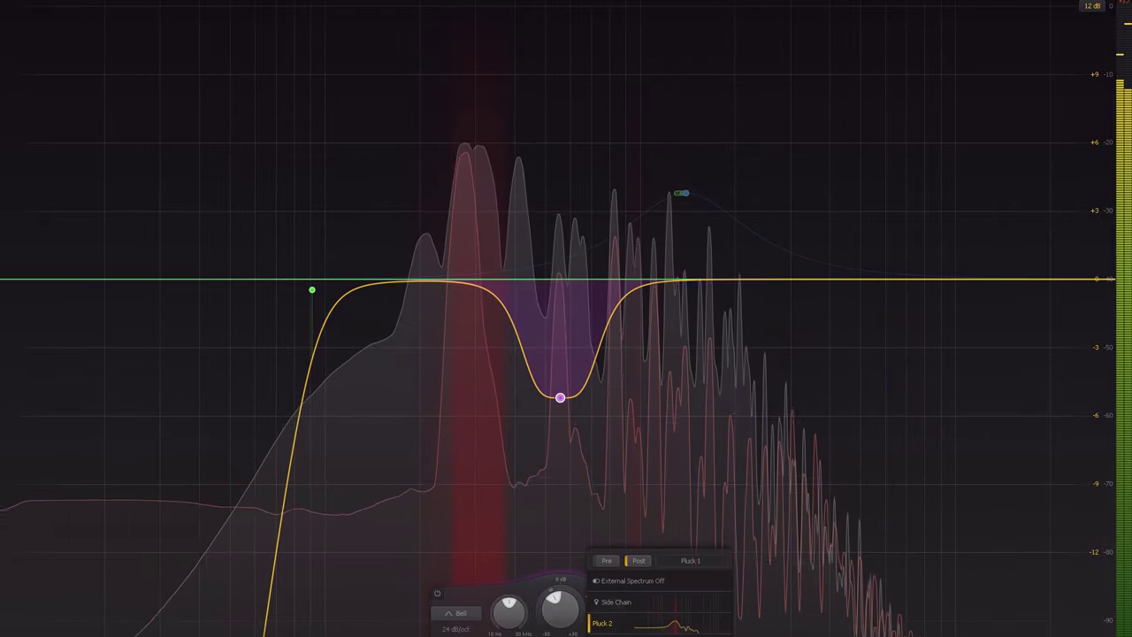
click(610, 625)
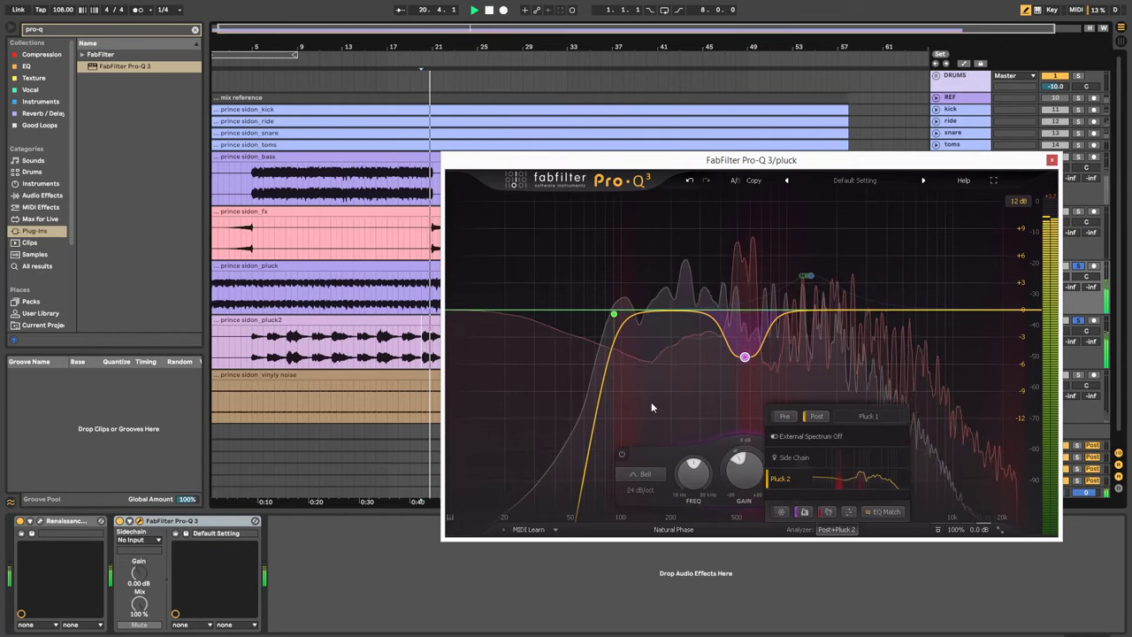
click(1051, 160)
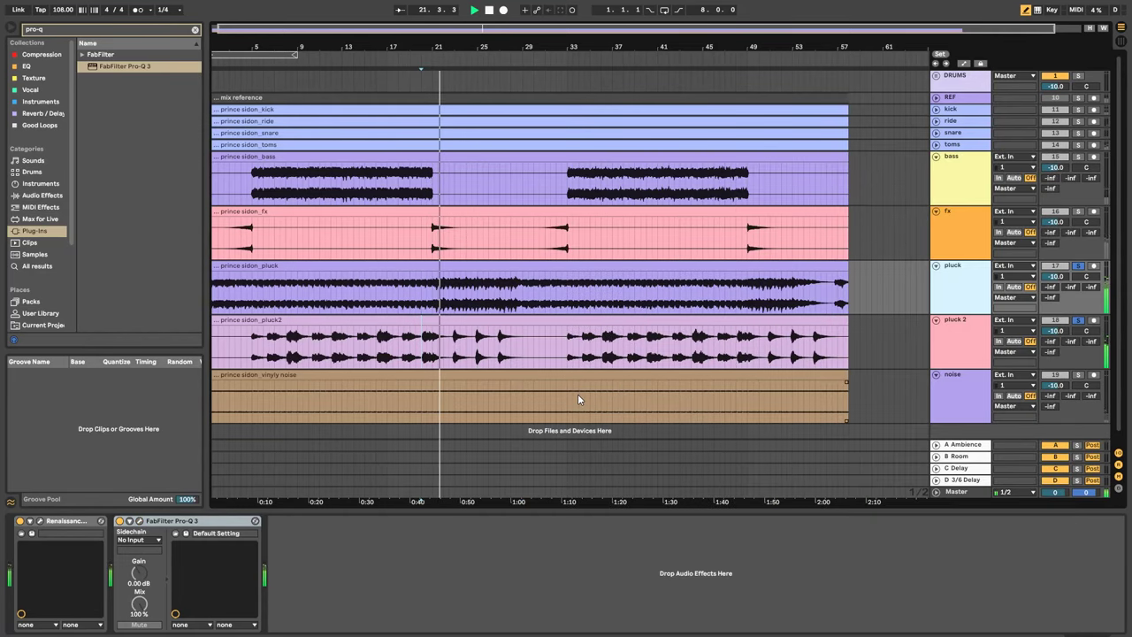
Add a 24 dB/oct low cut at about 191 Hz in pluck 2's Pro-Q 3
click(441, 353)
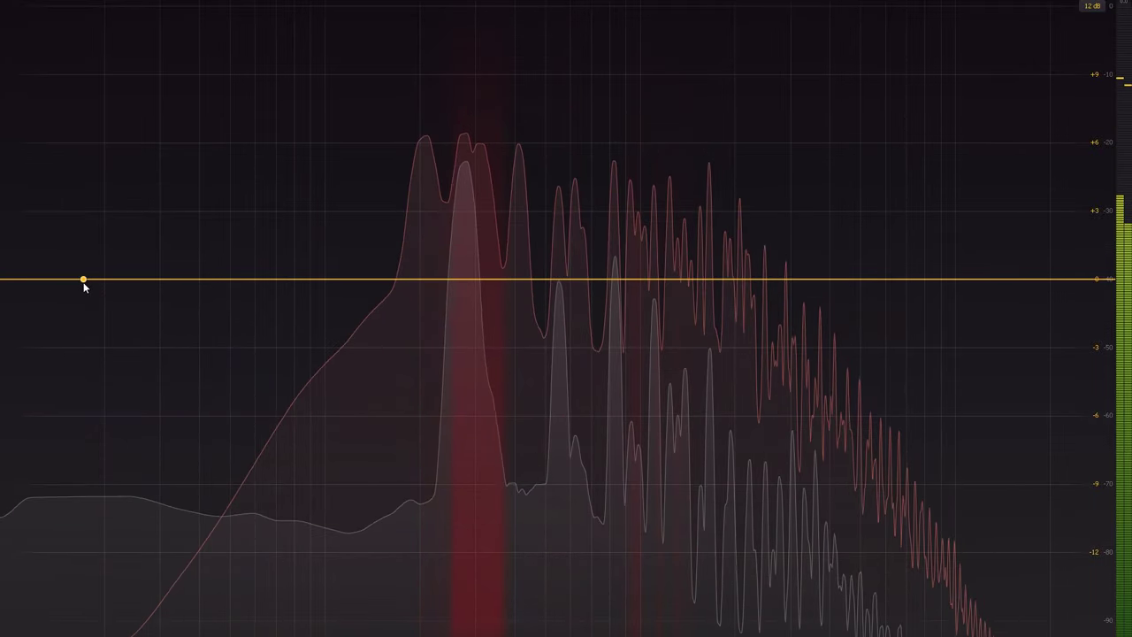
drag(77, 282, 413, 272)
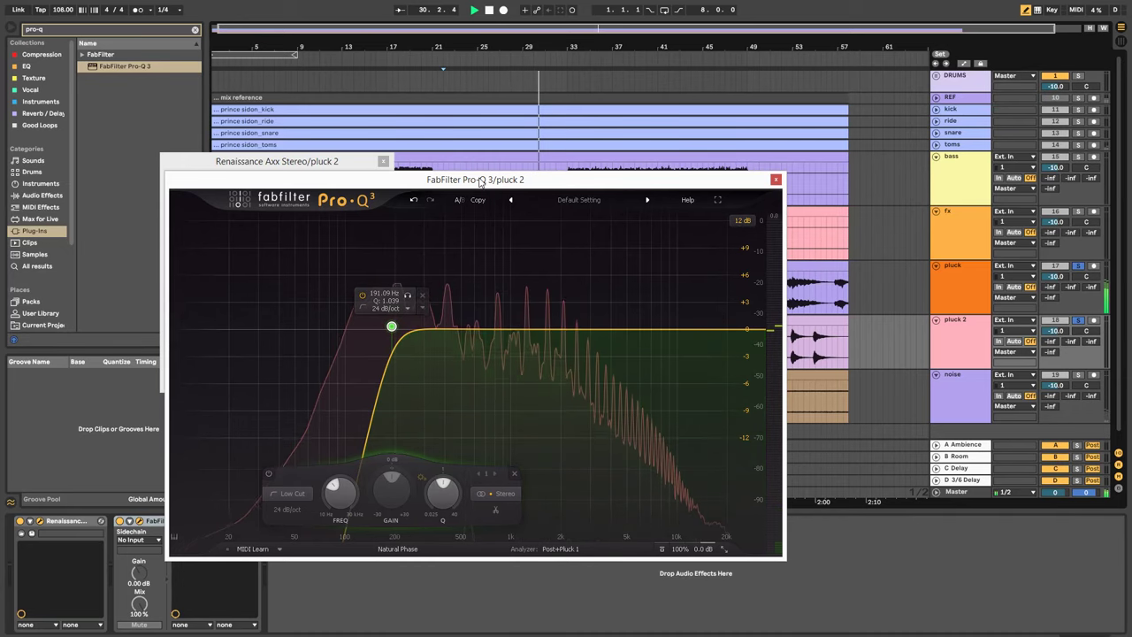
Close the Renaissance Axx window and loop the first part of the pluck 2 clip, from 4.3.1 for 18.2.0
drag(482, 182, 771, 434)
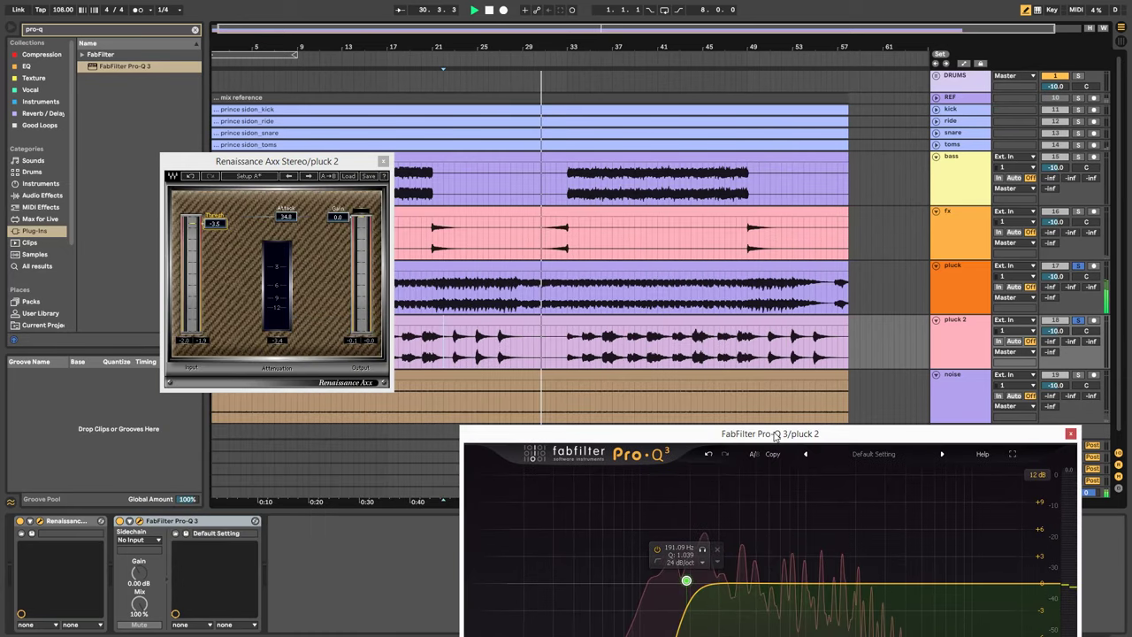
click(383, 161)
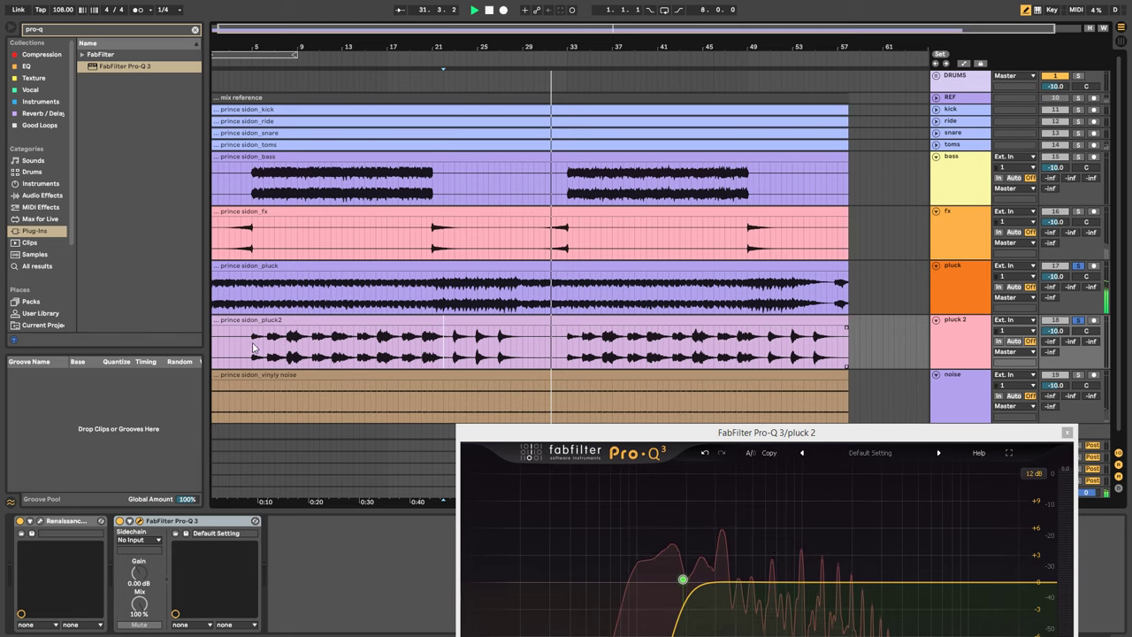
drag(253, 347, 457, 356)
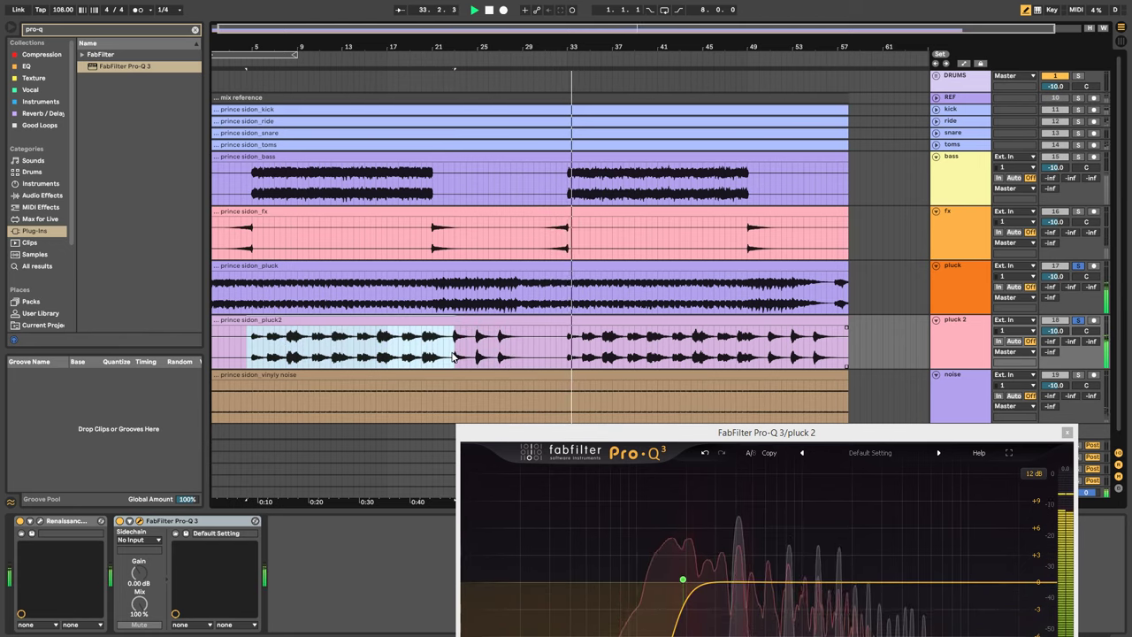
key(ctrl+l)
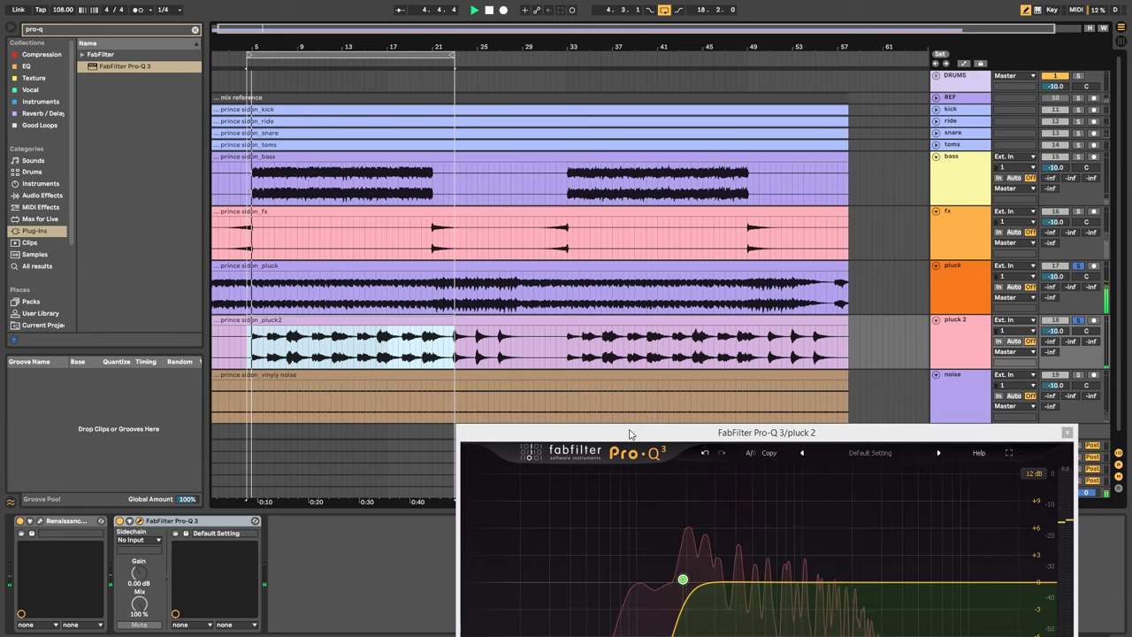
Lower the low cut in pluck 2's Pro-Q 3 to about 80 Hz
drag(629, 433, 492, 79)
mouse_move(545, 228)
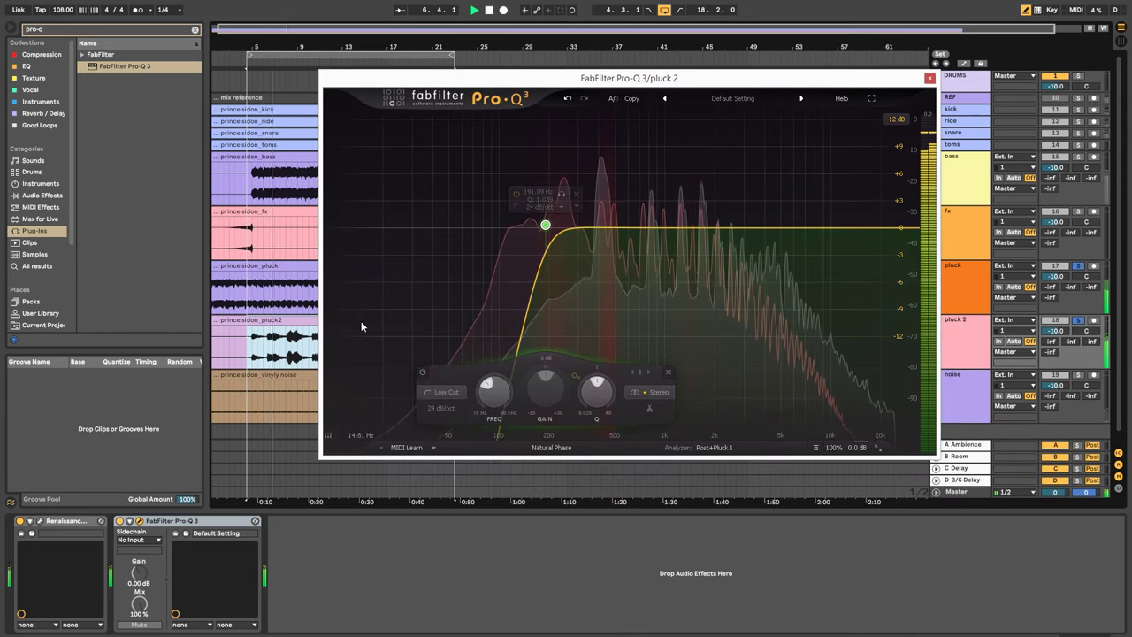
drag(545, 224, 484, 230)
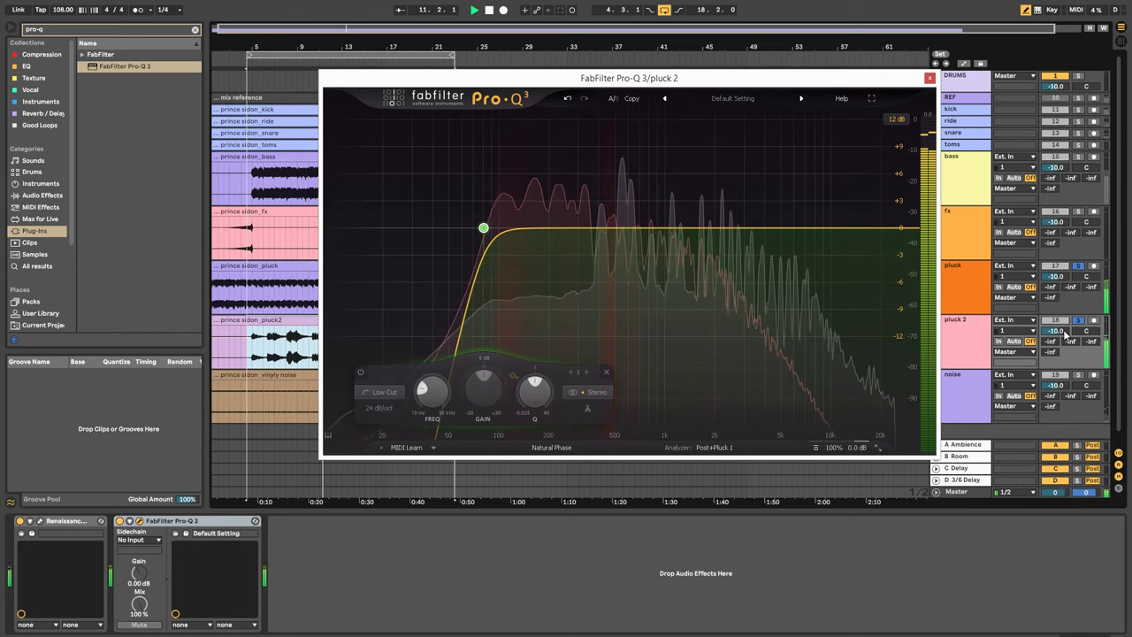
Set pluck 2's Renaissance Axx to threshold -1.7, attack 38.6 and gain -2.0
click(40, 520)
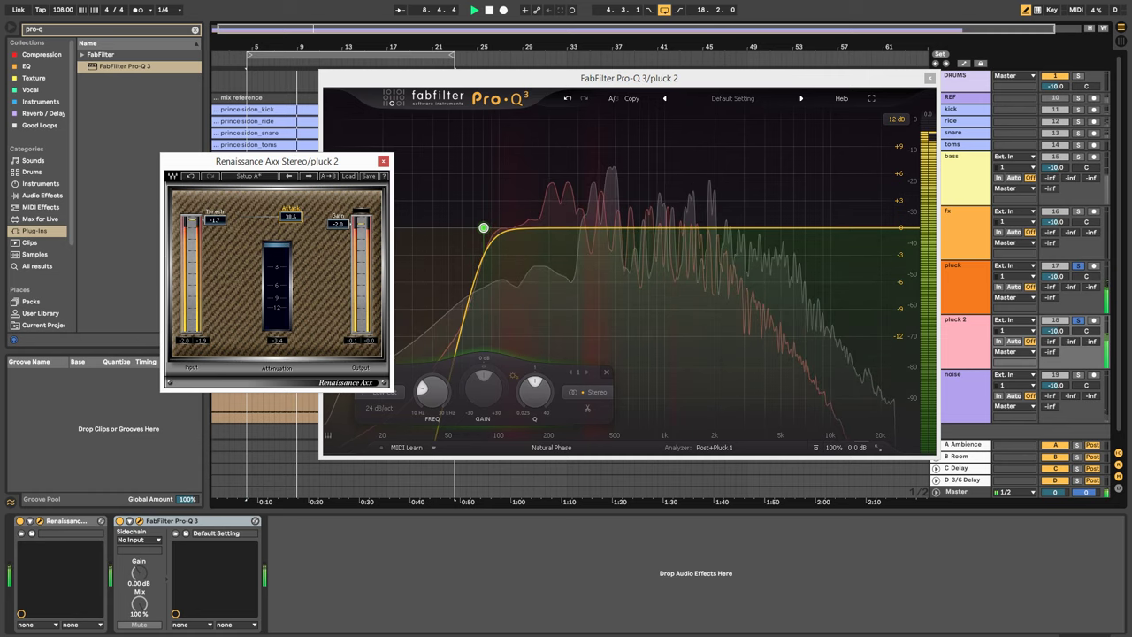
Switch to OBS
click(495, 634)
right_click(851, 548)
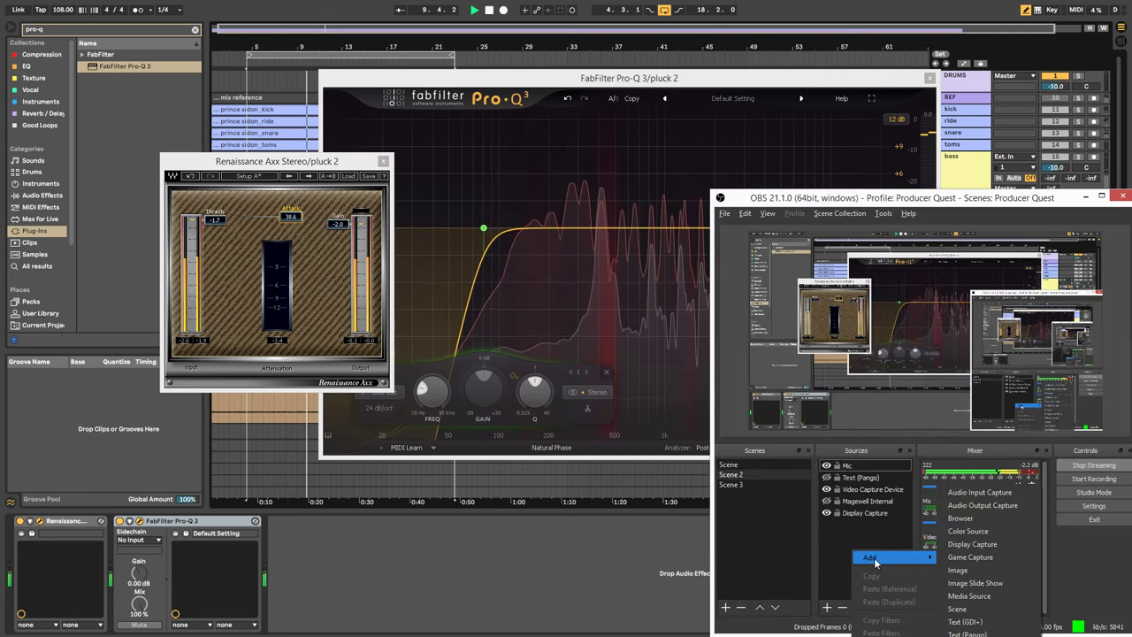
click(973, 569)
text(GI)
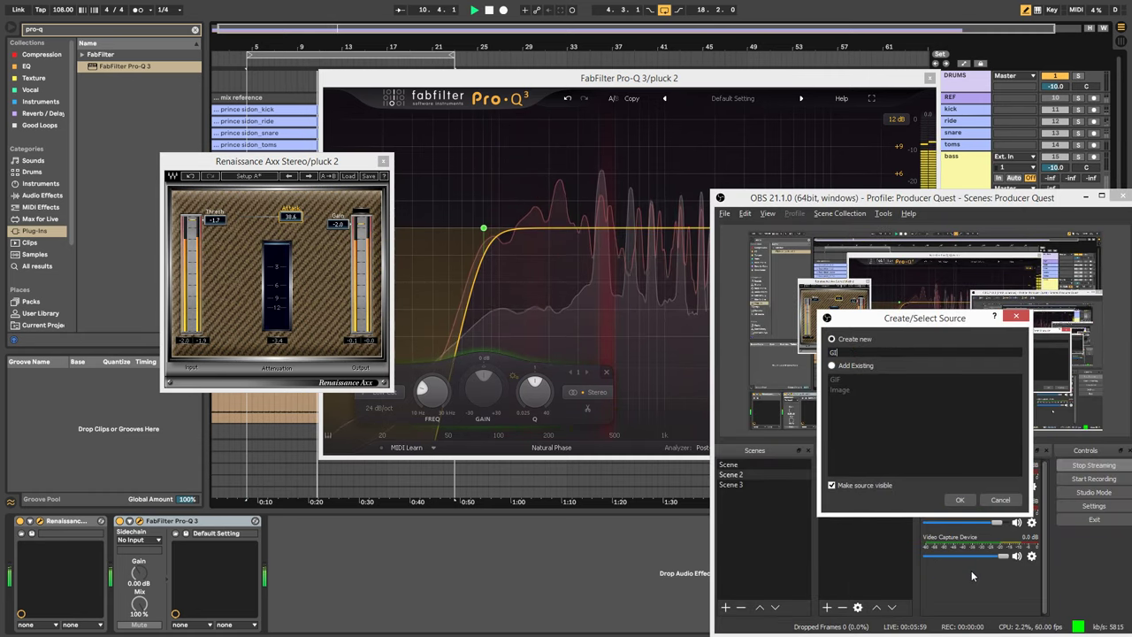
text(F)
key(Return)
click(963, 435)
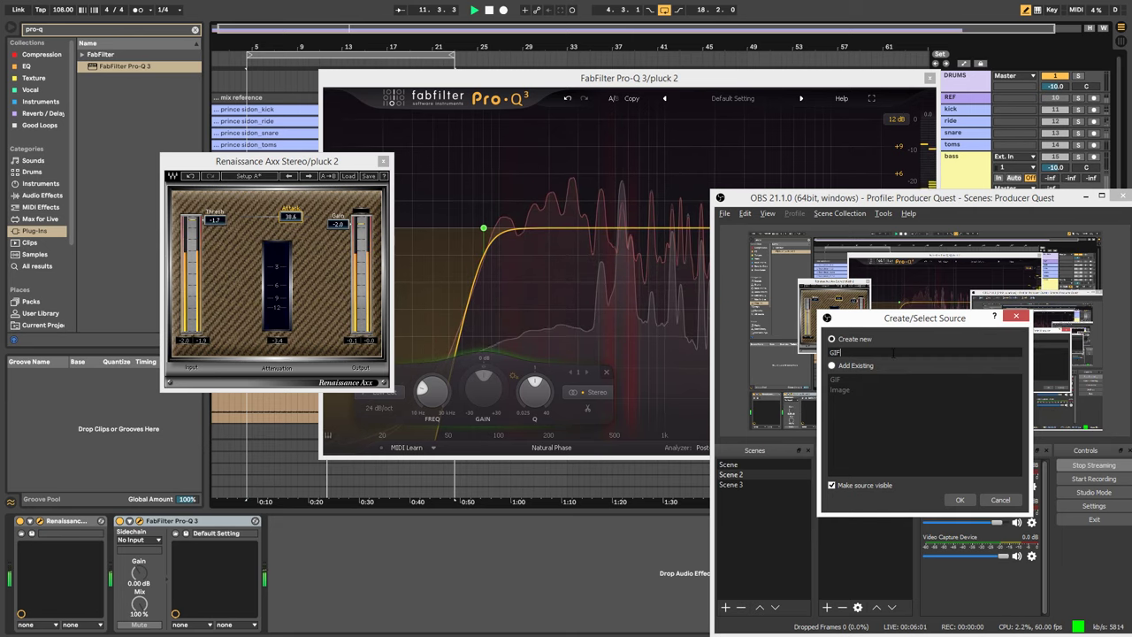
click(1000, 500)
Add the existing GIF image source to Scene 2, keeping the source visible
right_click(860, 537)
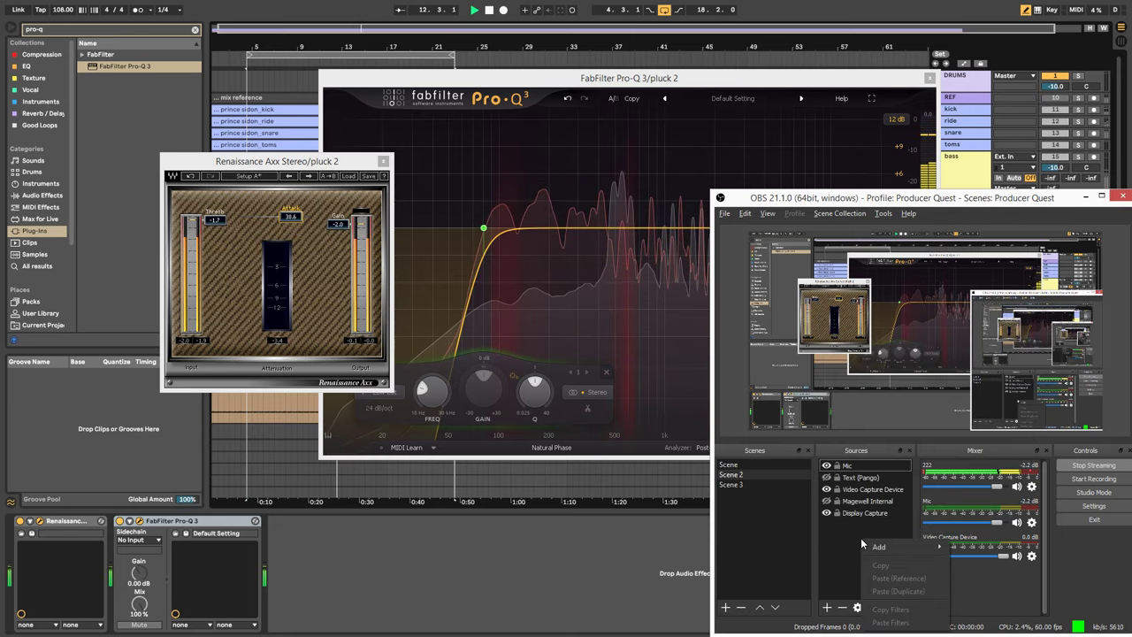
mouse_move(928, 553)
click(968, 570)
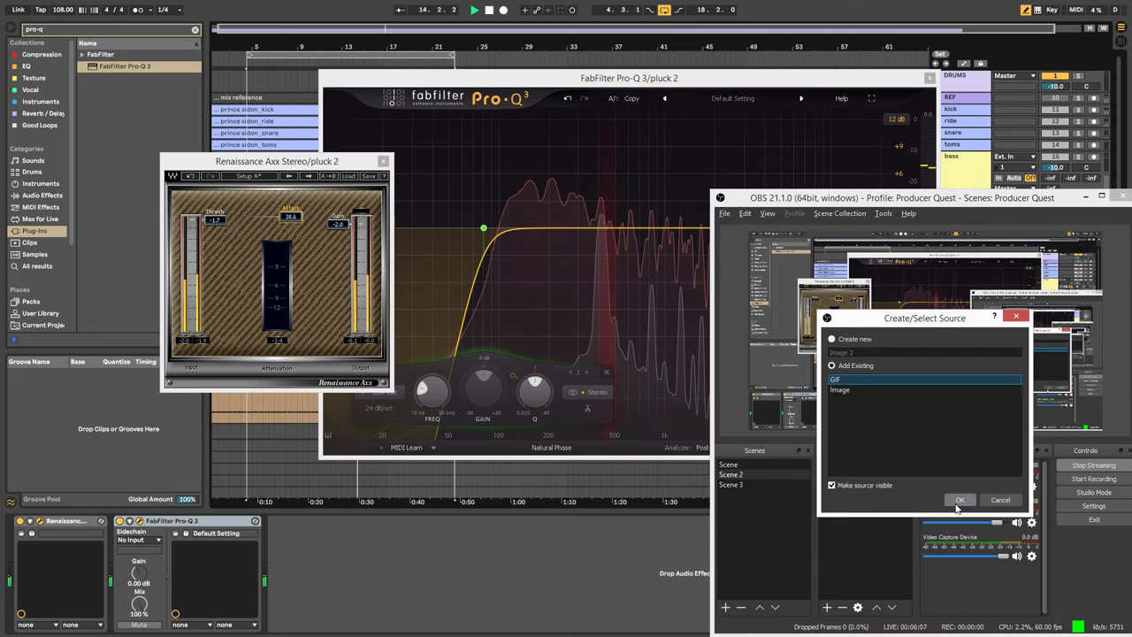
click(960, 500)
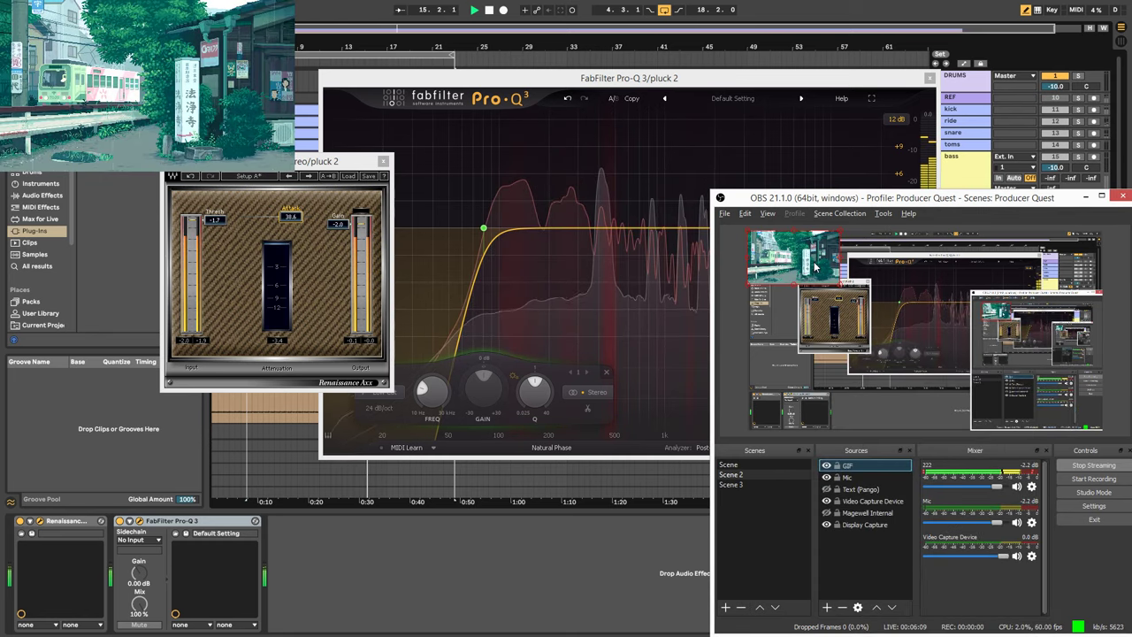
Open the GIF source's properties and browse for a replacement image in the characters folder under GIFs
right_click(852, 473)
click(871, 459)
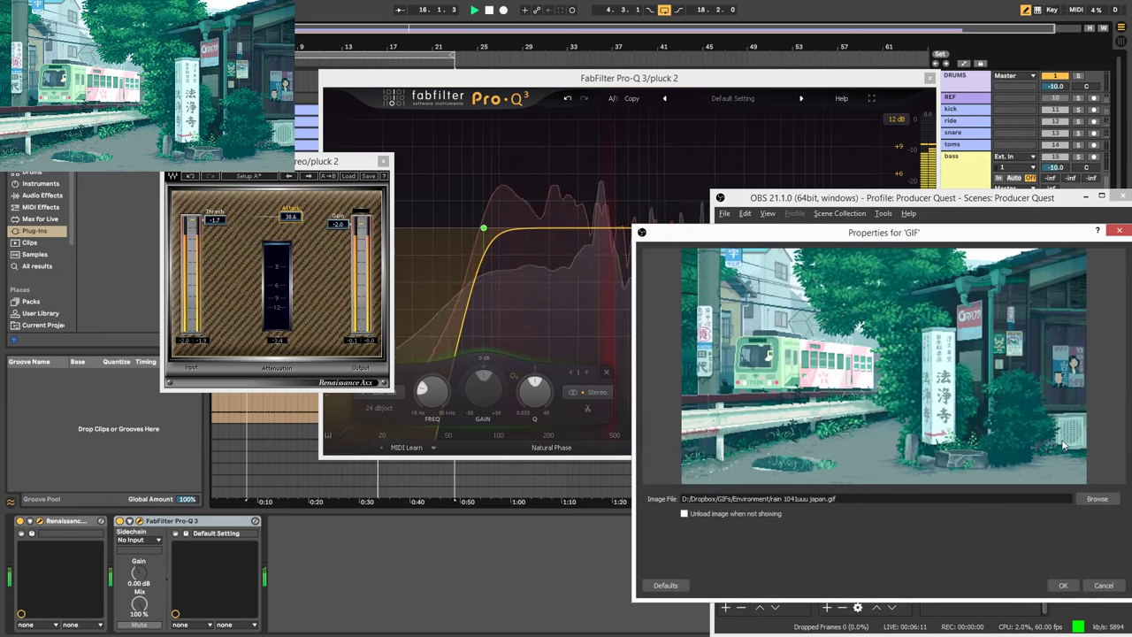
click(1096, 498)
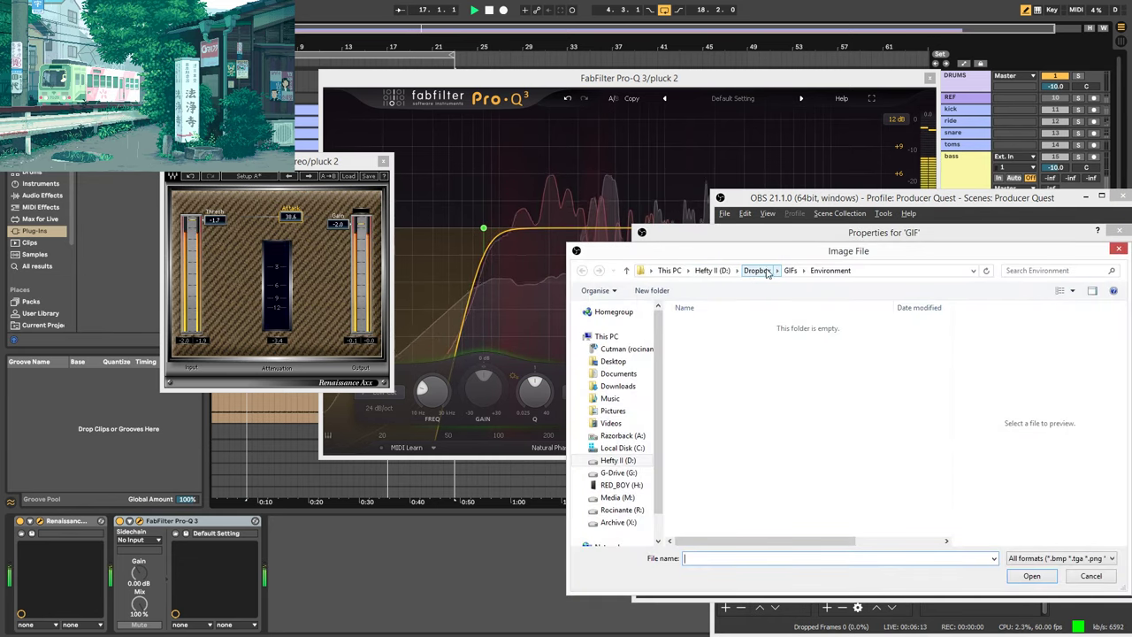
click(789, 270)
text(char)
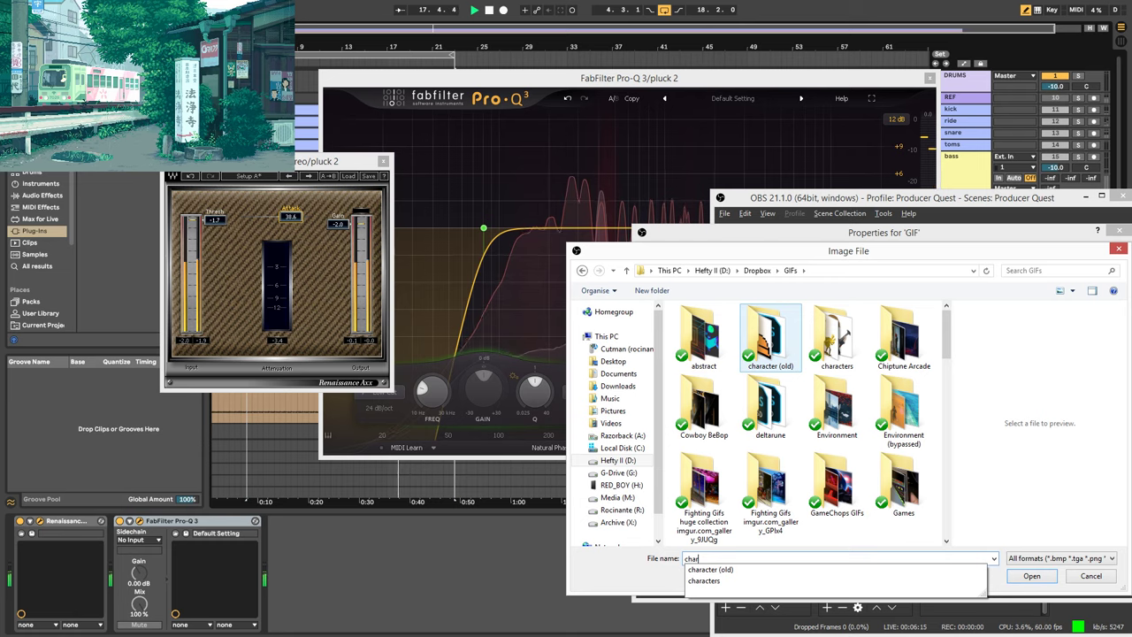
click(784, 332)
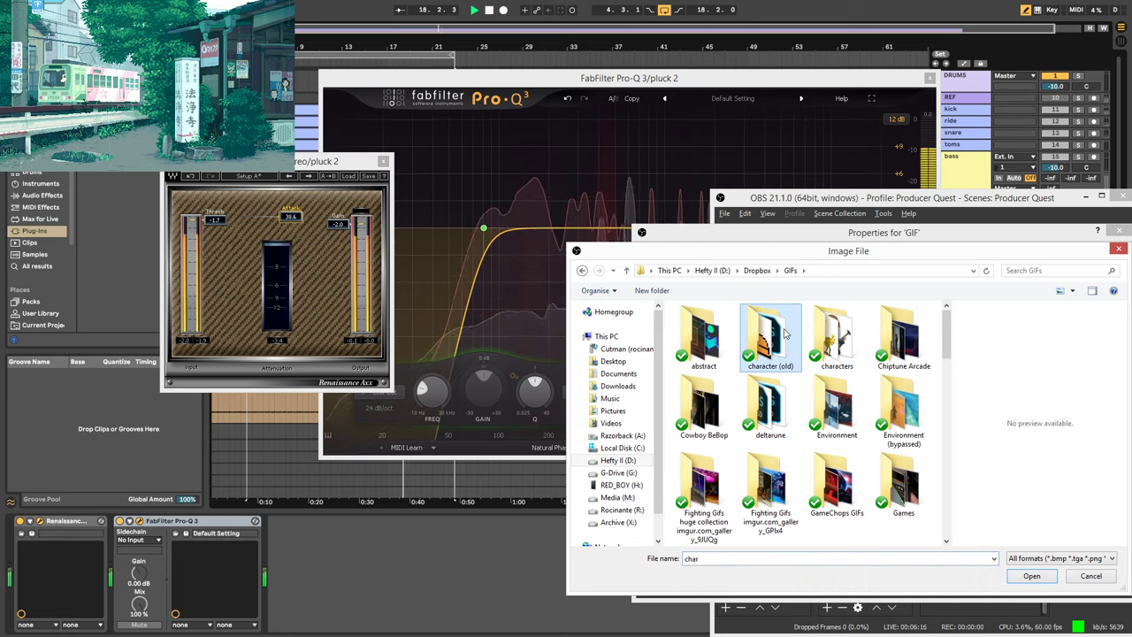
double_click(836, 336)
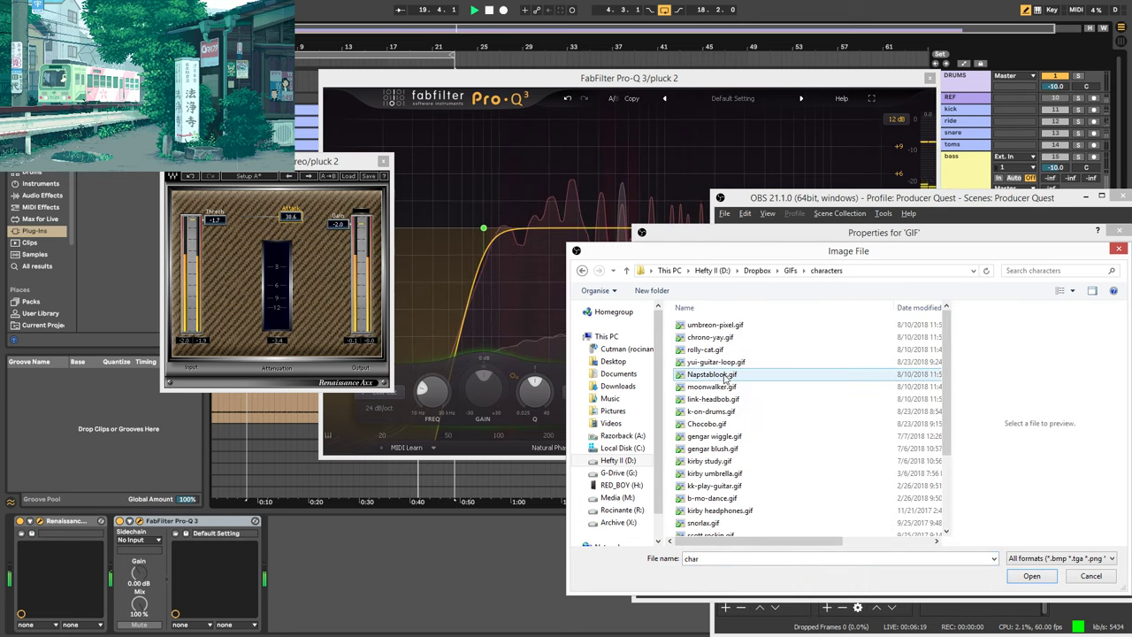
Preview the character GIFs, choose link-headbob.gif as the source's image file and confirm the properties
click(709, 324)
key(Down)
key(Down)
key(Down)
key(Down)
key(Down)
key(Down)
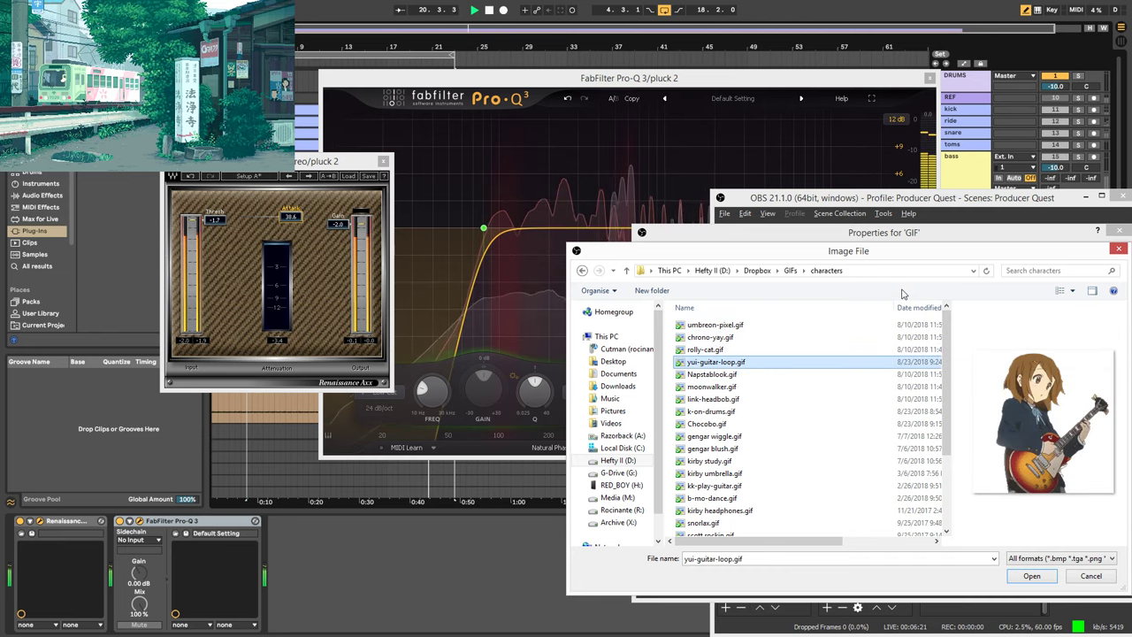
key(Down)
key(Up)
key(Return)
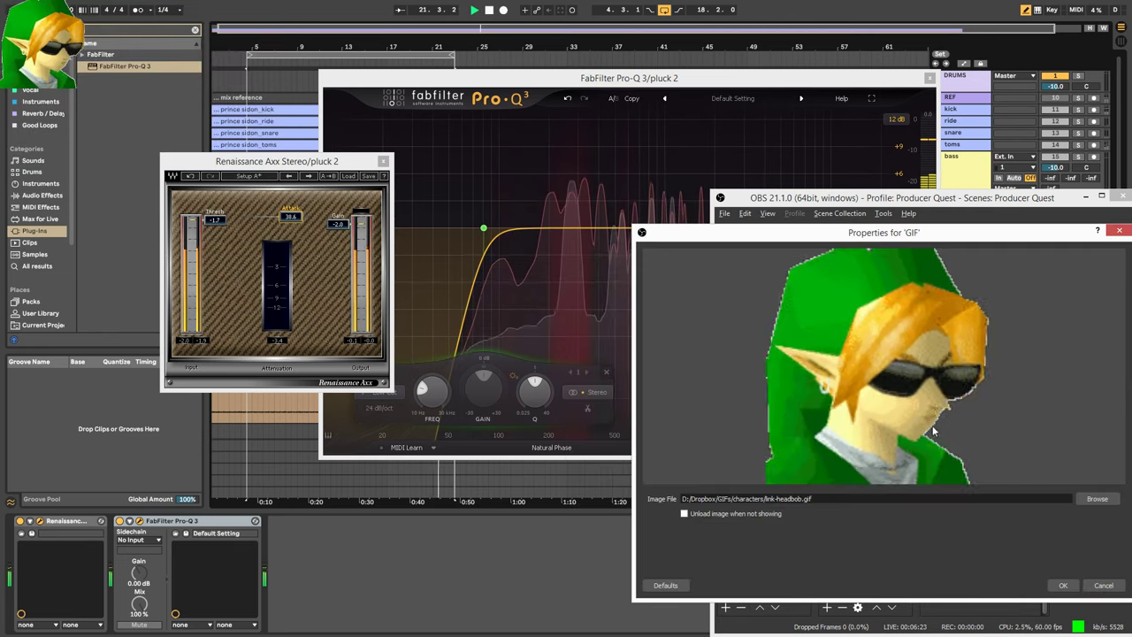
click(1056, 587)
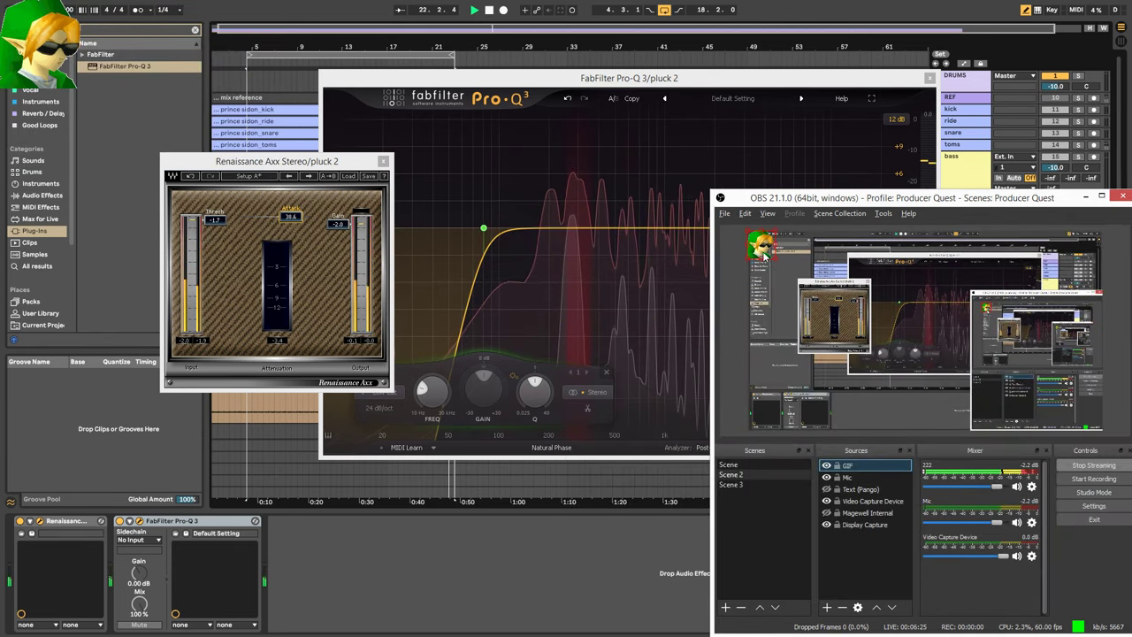
Reposition the Link GIF in the OBS scene so it covers Ableton Live's open groove pool, and return to Ableton Live
drag(764, 252, 751, 429)
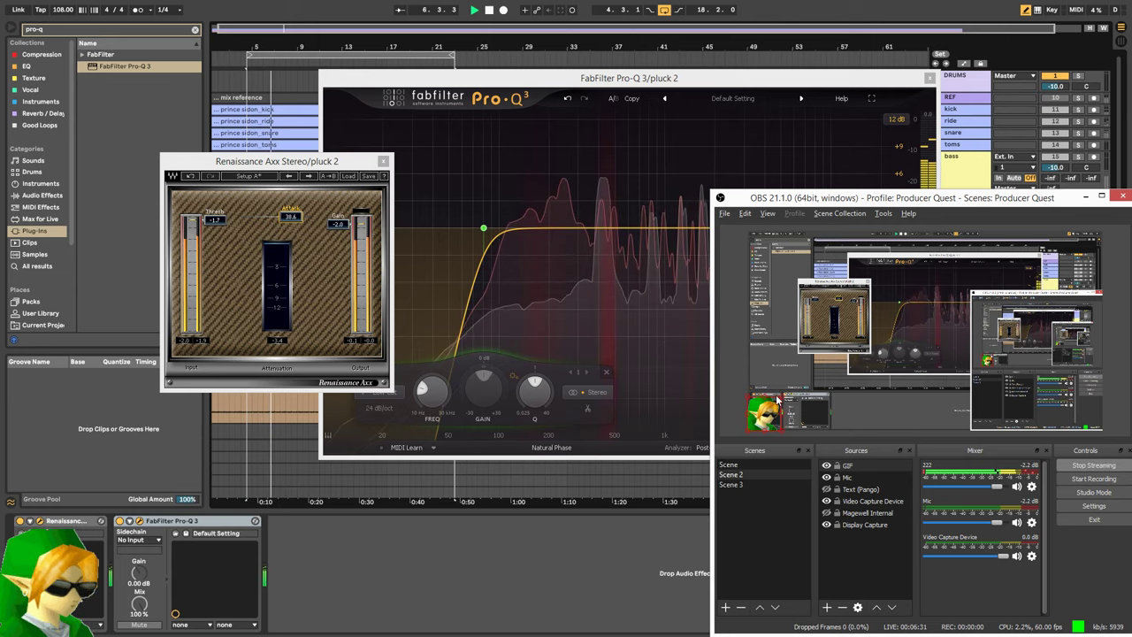
click(12, 503)
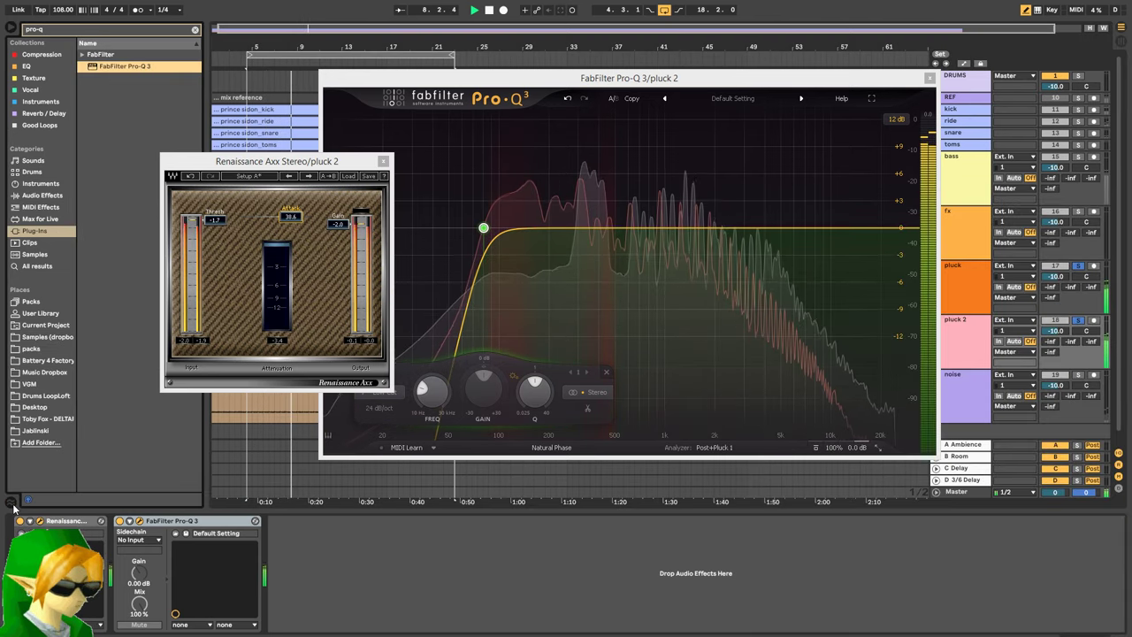
click(11, 503)
key(alt+Tab)
drag(767, 425, 770, 382)
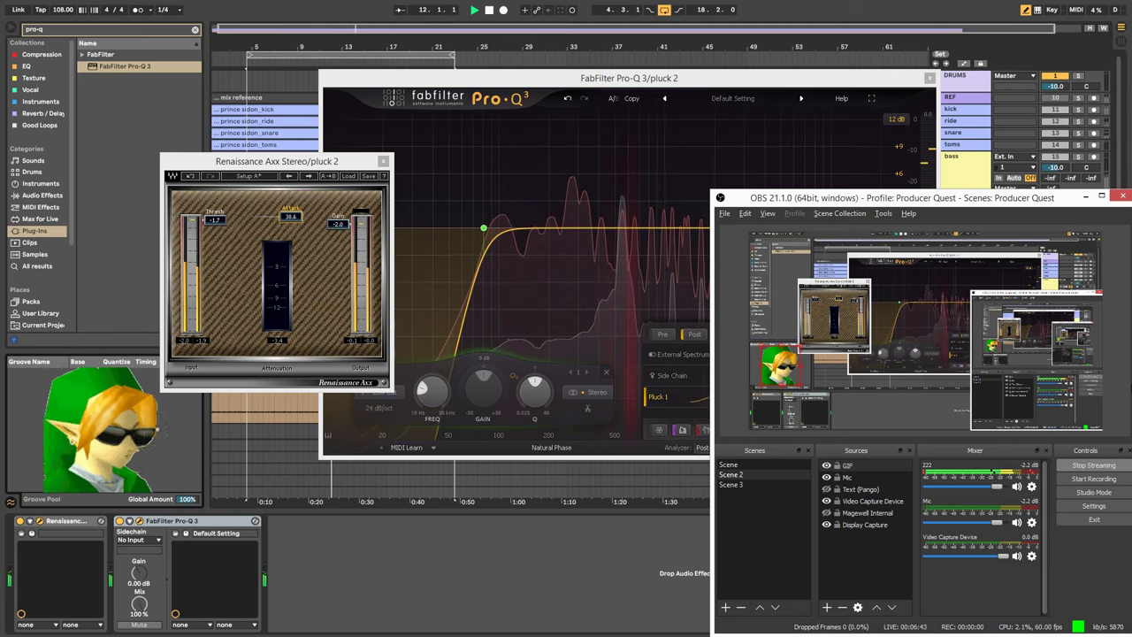
click(568, 525)
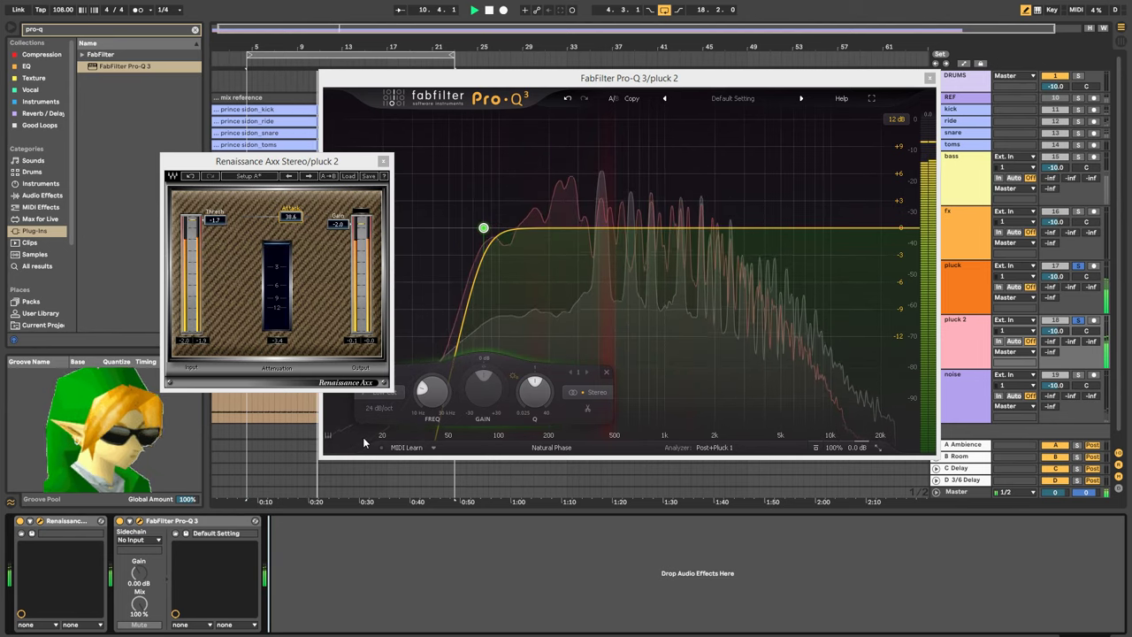
Turn off the Pluck 1 external spectrum in pluck 2's Pro-Q 3 analyzer, leaving Post on, and close both plug-in windows
click(383, 162)
click(714, 446)
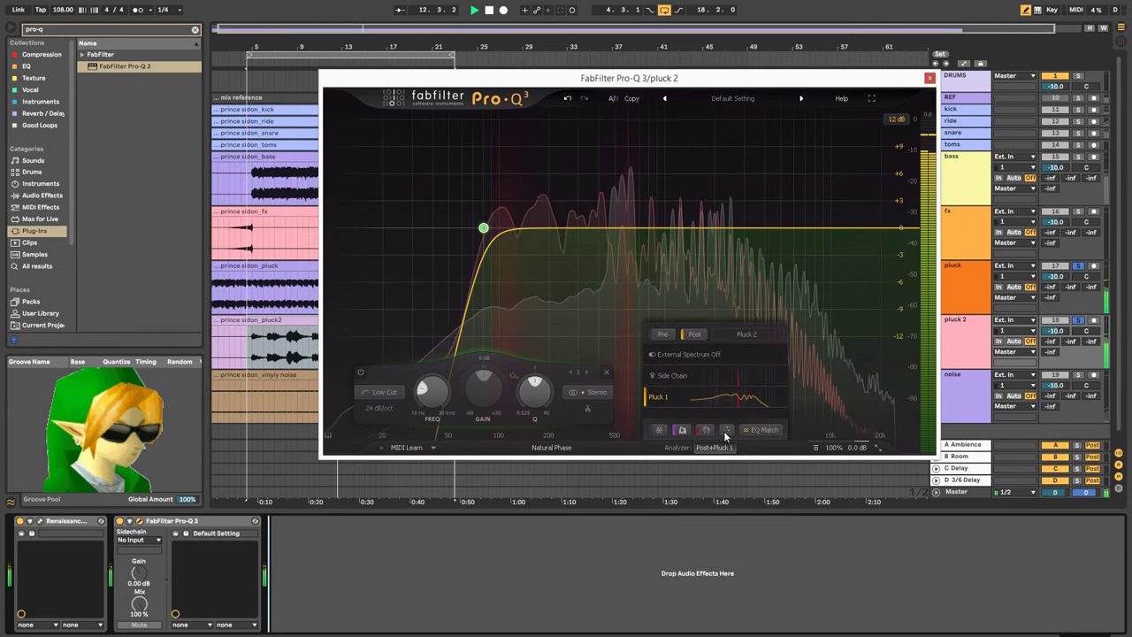
click(695, 334)
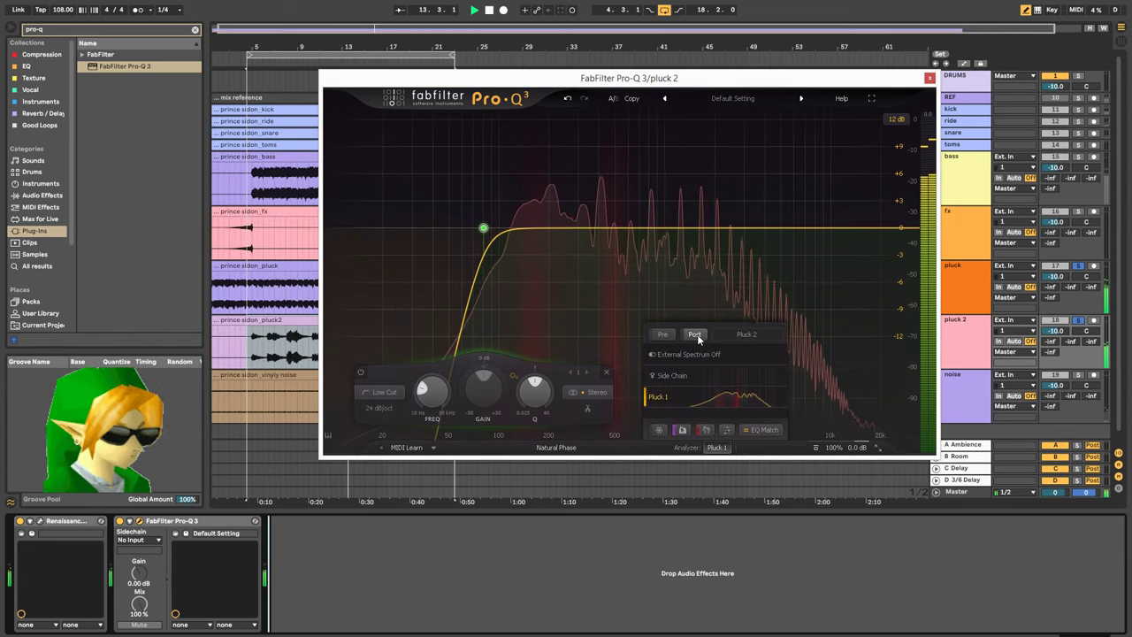
click(695, 334)
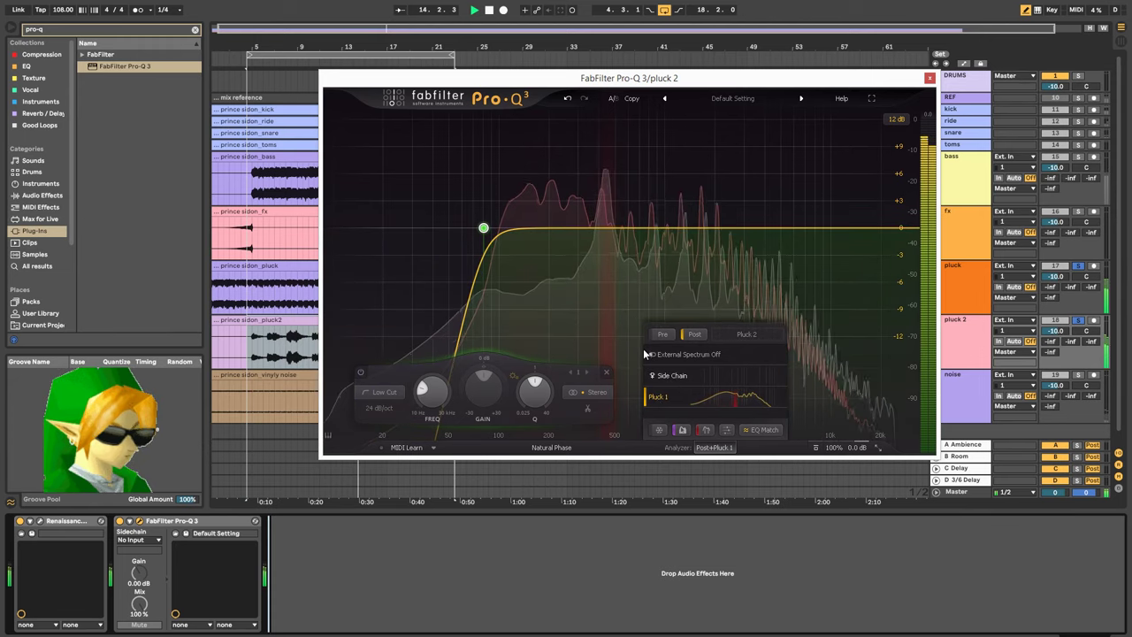
click(699, 397)
click(721, 448)
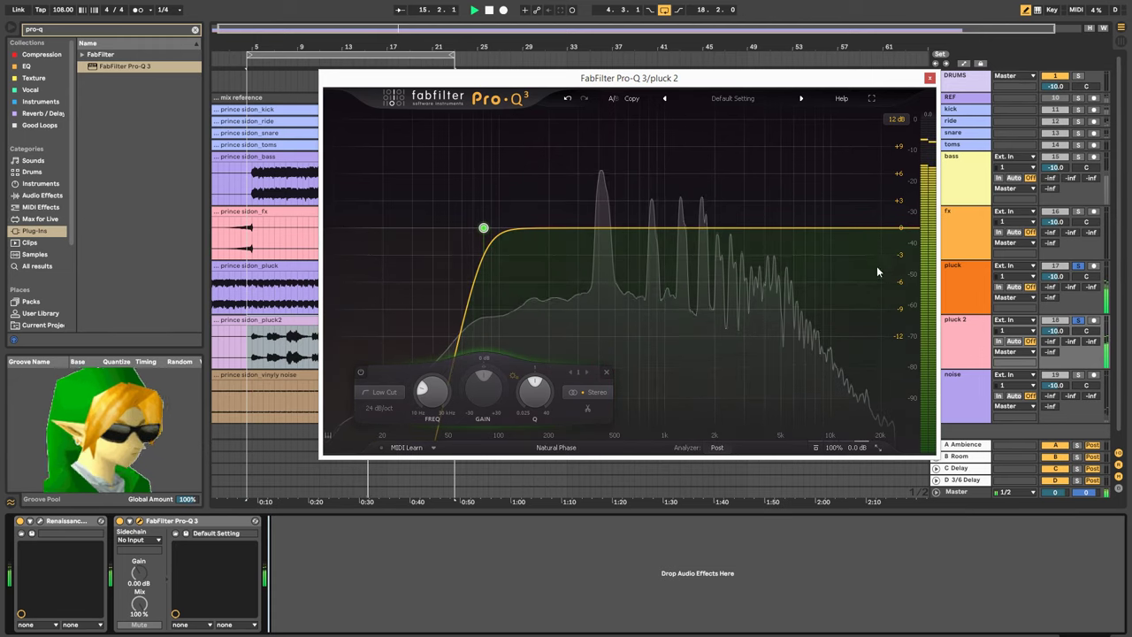
click(929, 78)
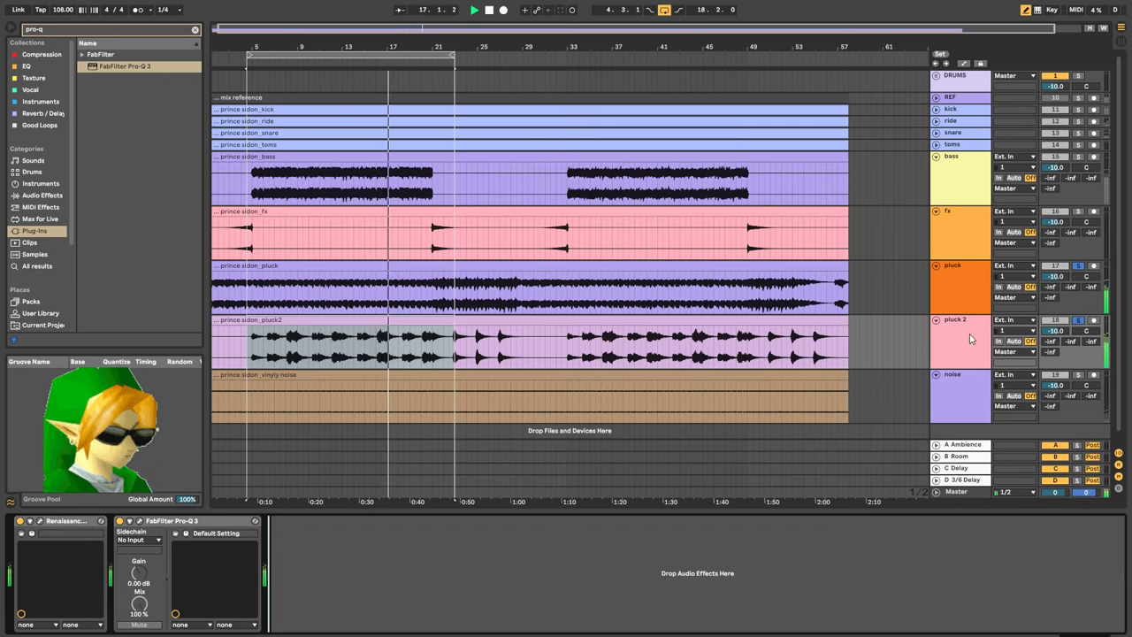
Compare pluck 2 with Renaissance Axx bypassed and enabled, and set its threshold to -2.3
click(20, 522)
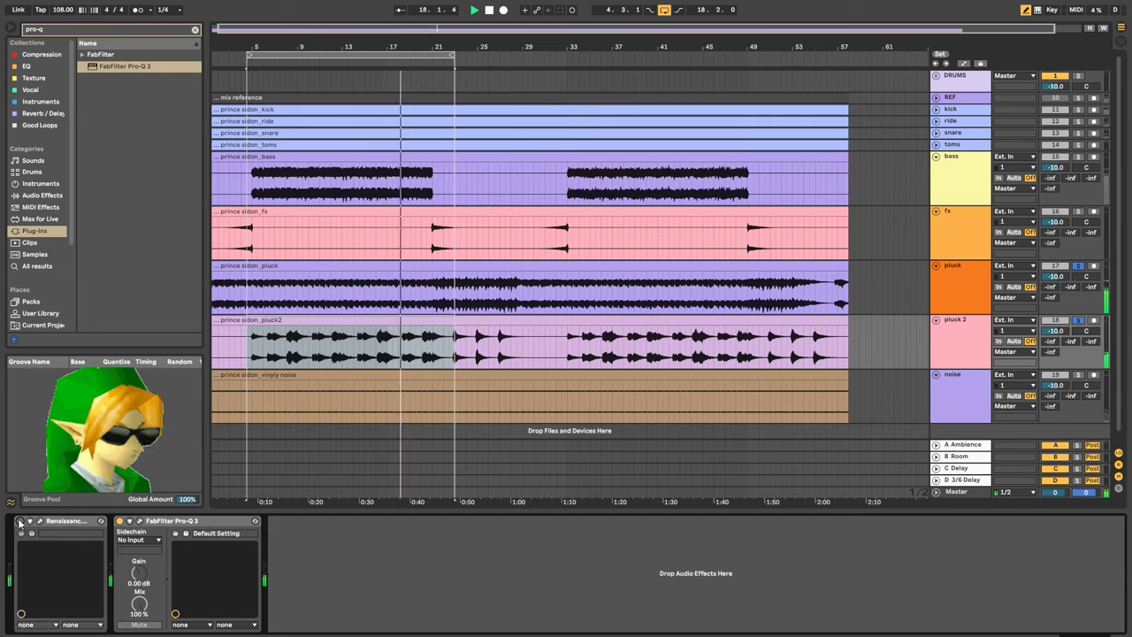
click(85, 30)
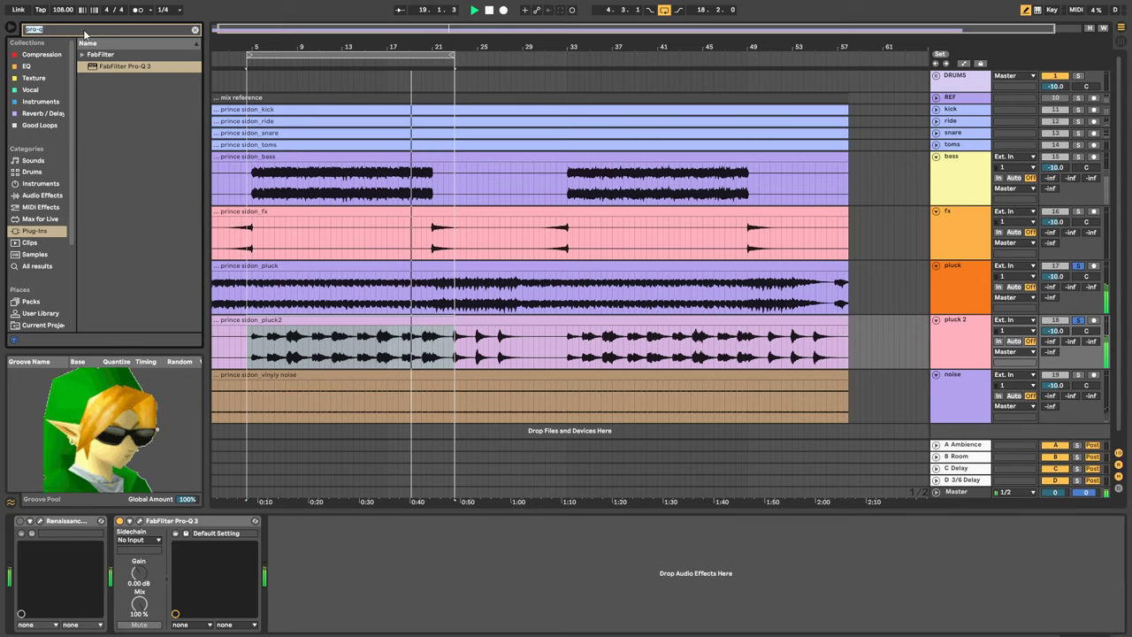
click(19, 521)
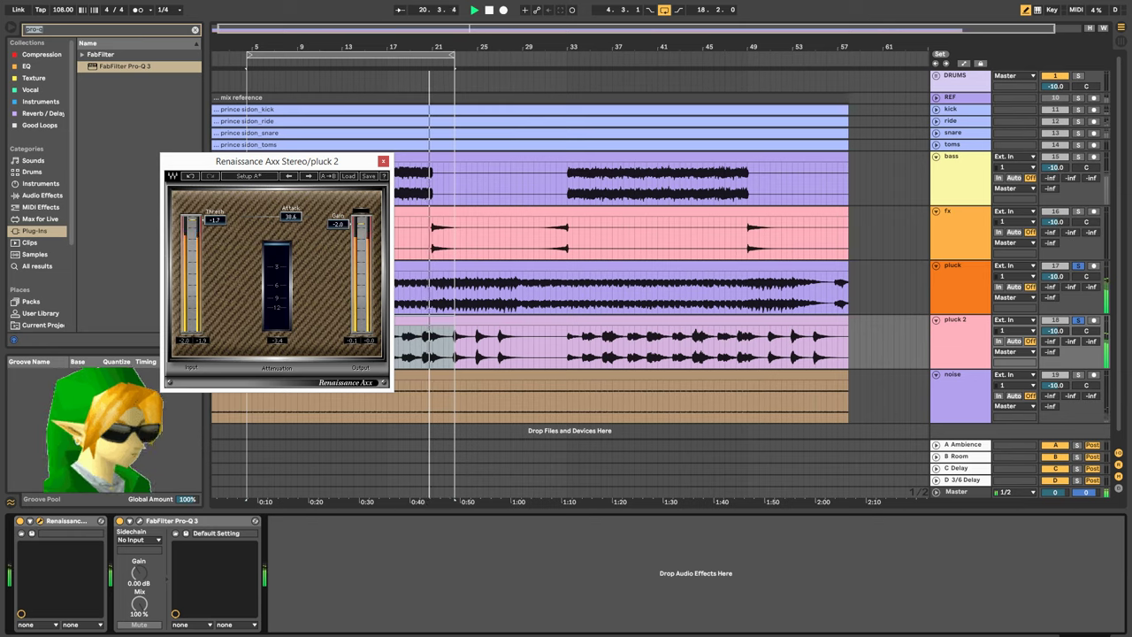
drag(216, 221, 216, 224)
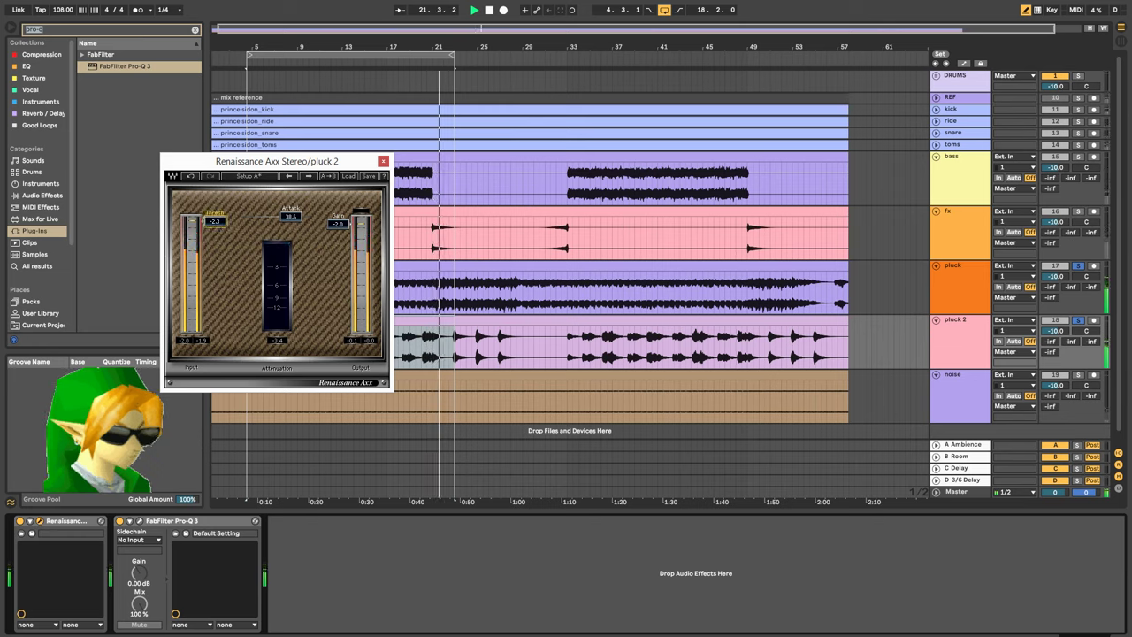
click(383, 161)
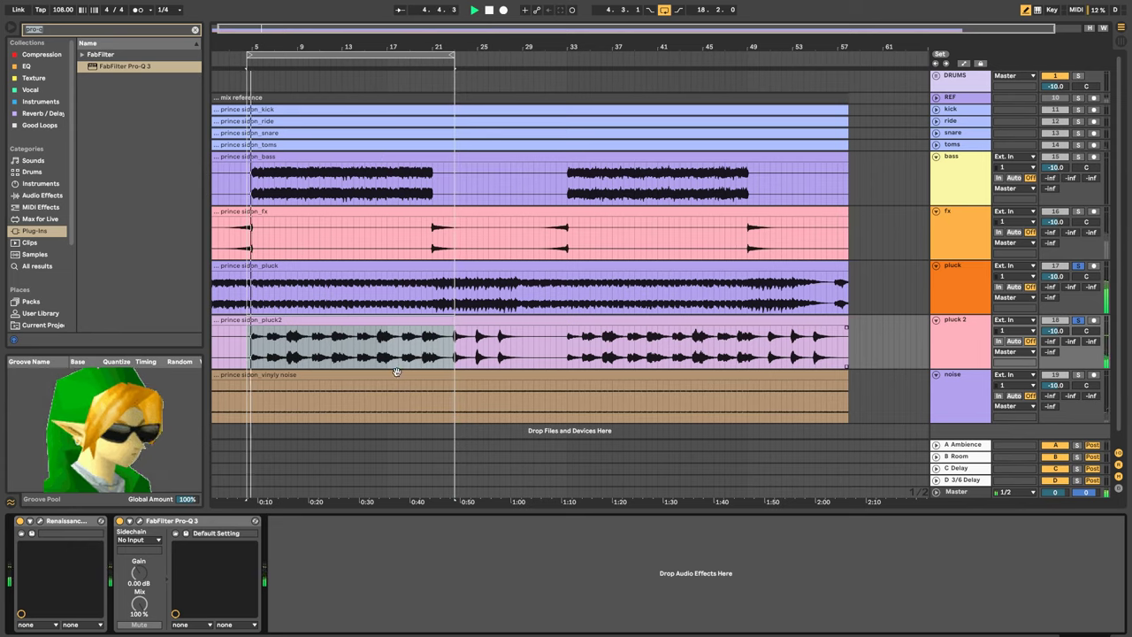
Turn off the arrangement loop and raise the vinyl noise clip's gain to 24 dB, soloing the noise track only while adjusting
key(ctrl+l)
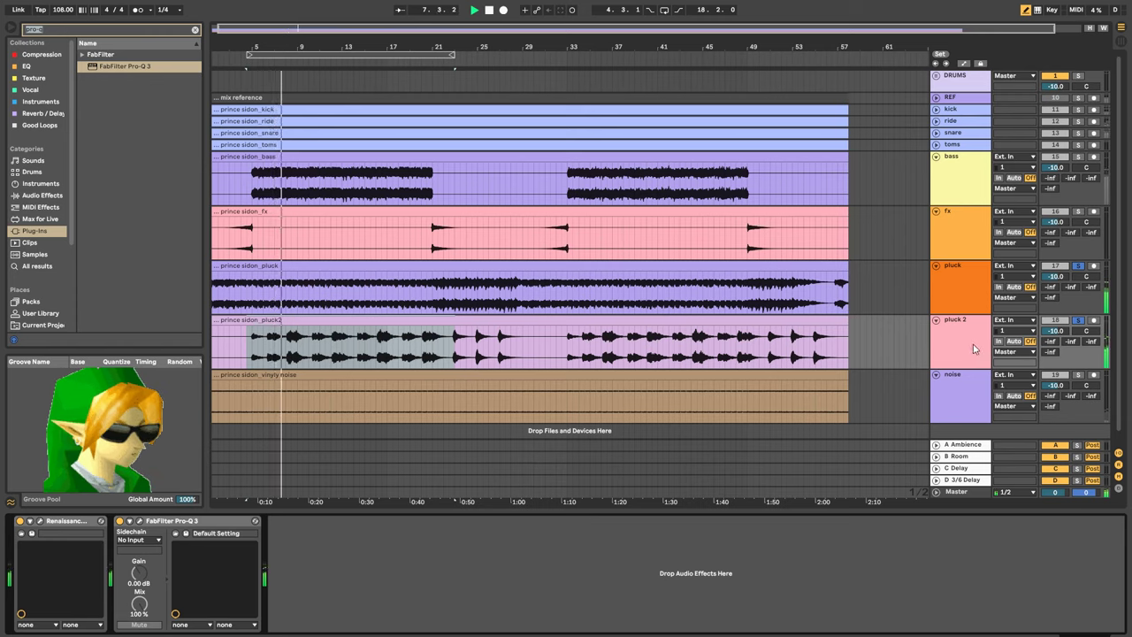
click(1079, 375)
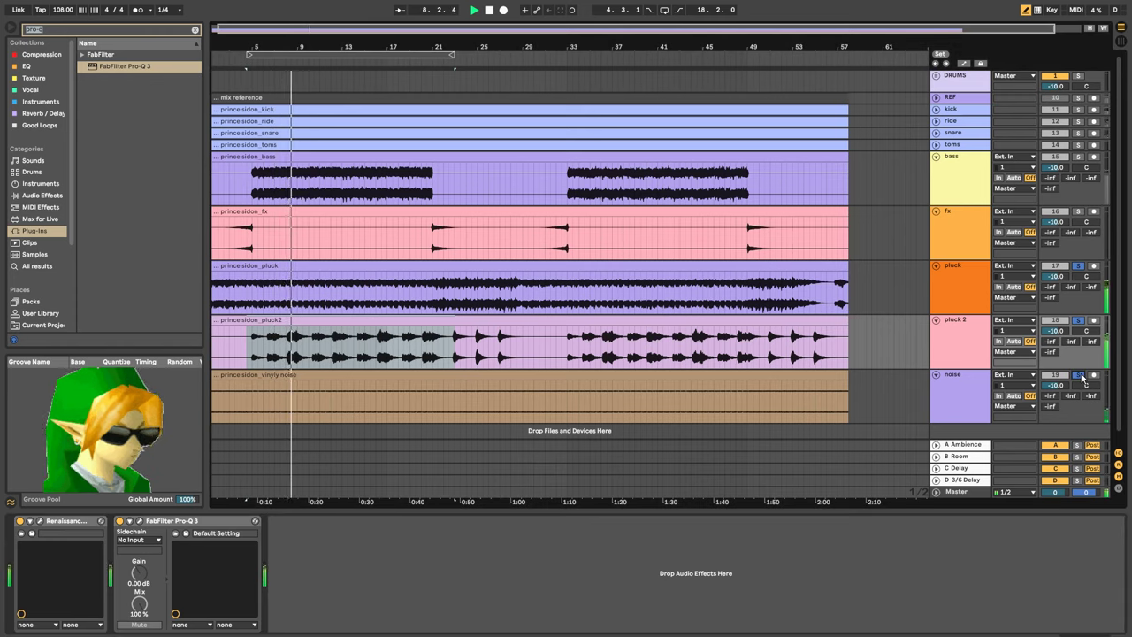
double_click(834, 401)
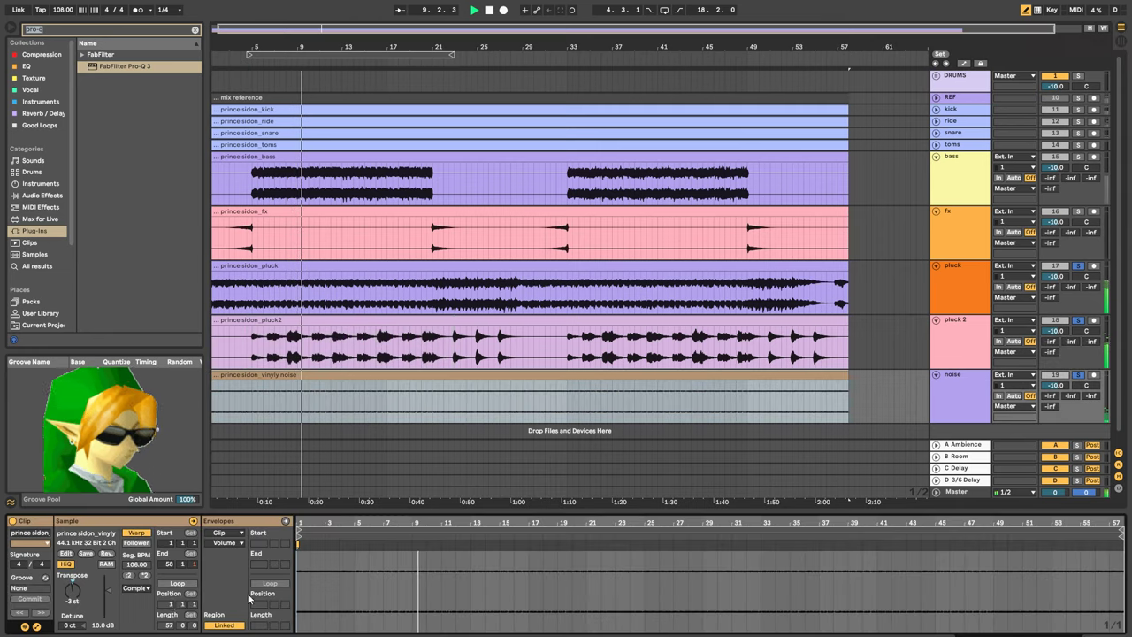
drag(109, 589, 109, 576)
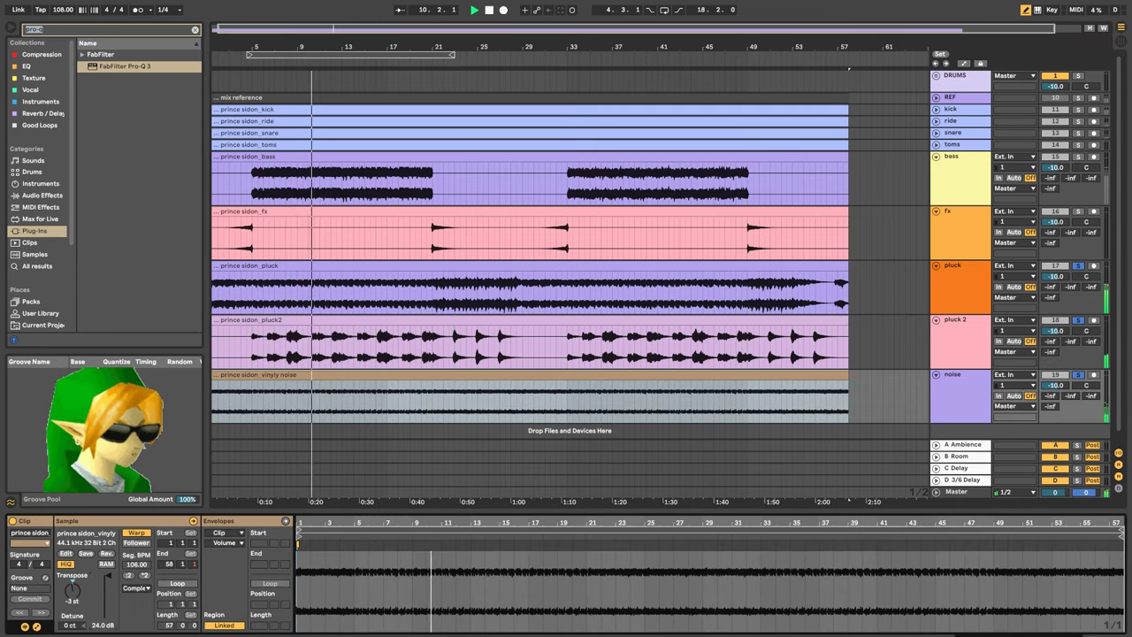
click(1077, 375)
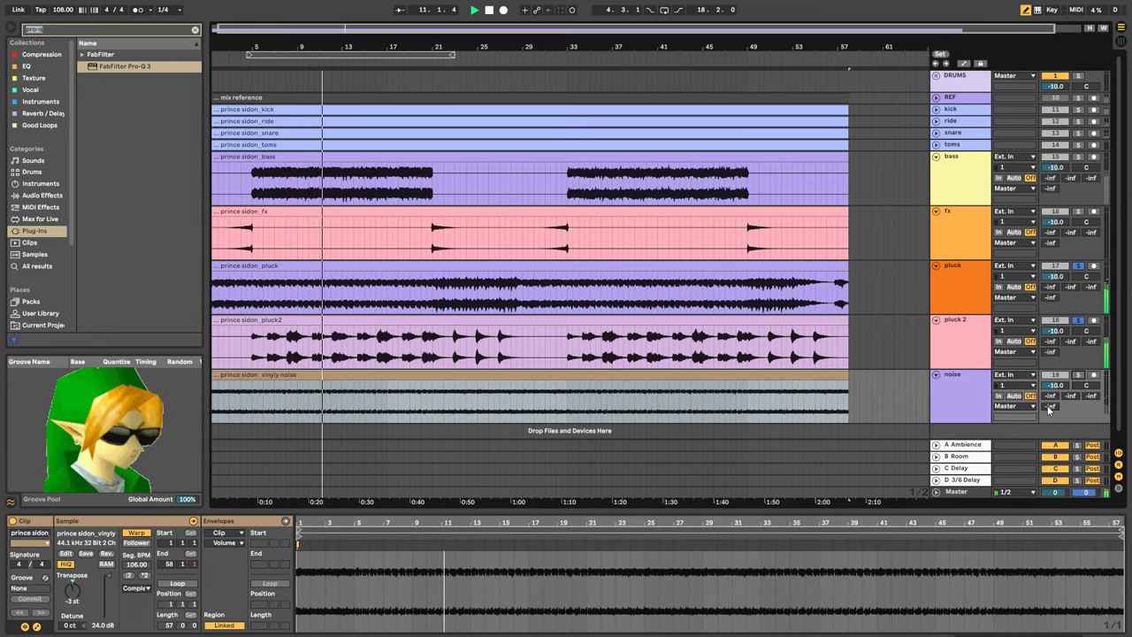
Solo the fx track alongside the plucks and restart playback just before its hit near bar 21
click(431, 255)
key(space)
key(space)
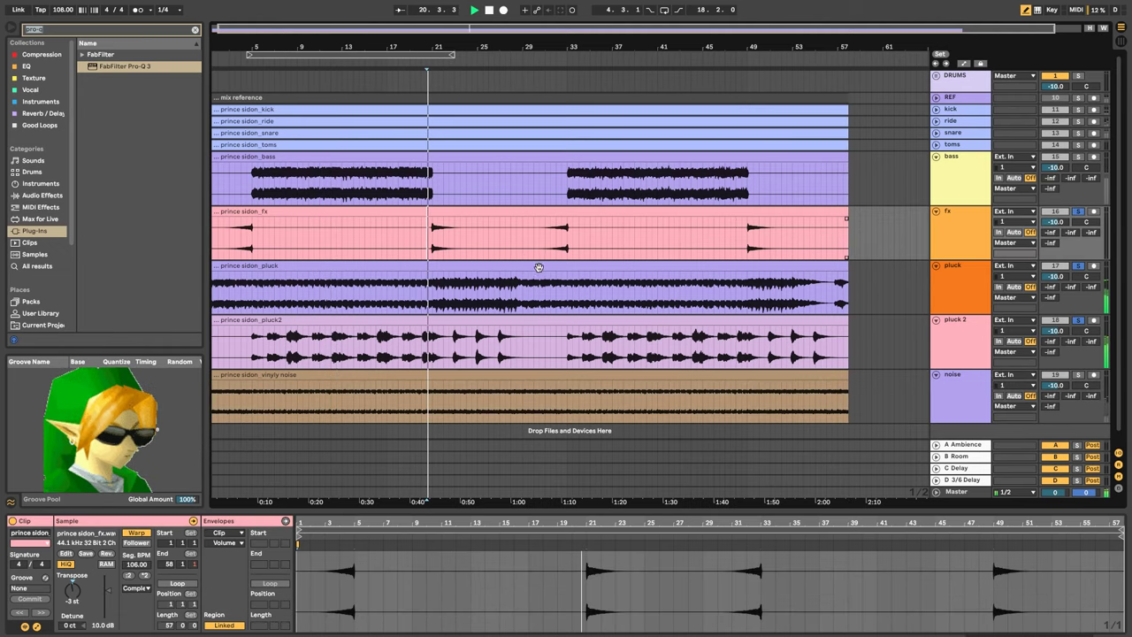
Search the plug-ins for "axx" and add Renaissance Axx Stereo to the fx track
double_click(960, 242)
key(ctrl+f)
text(axx)
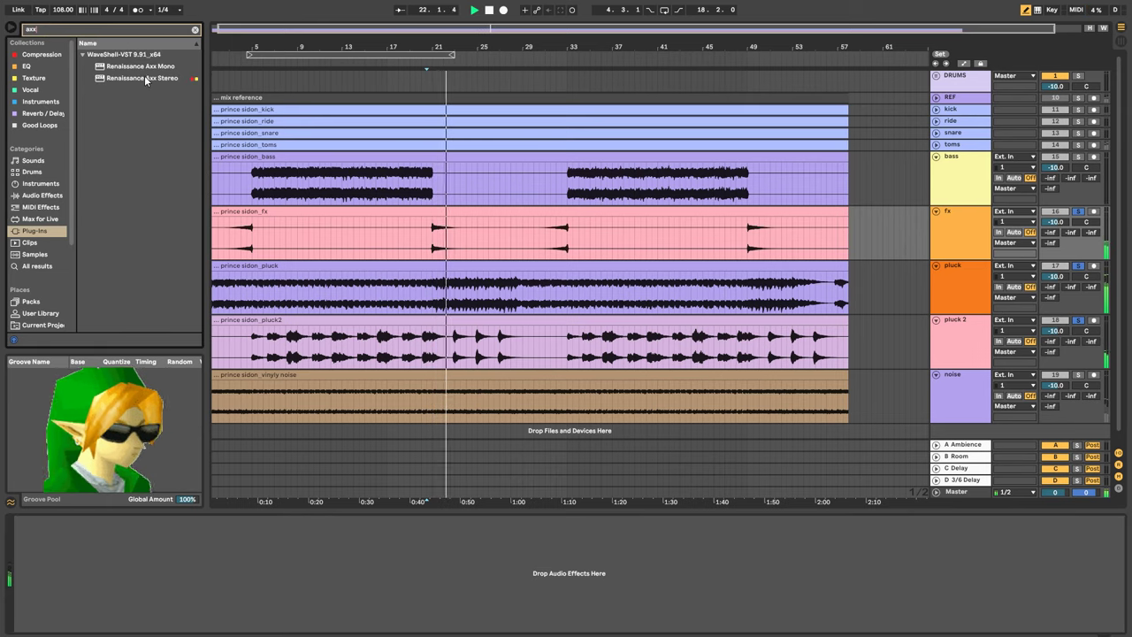
drag(145, 75, 186, 539)
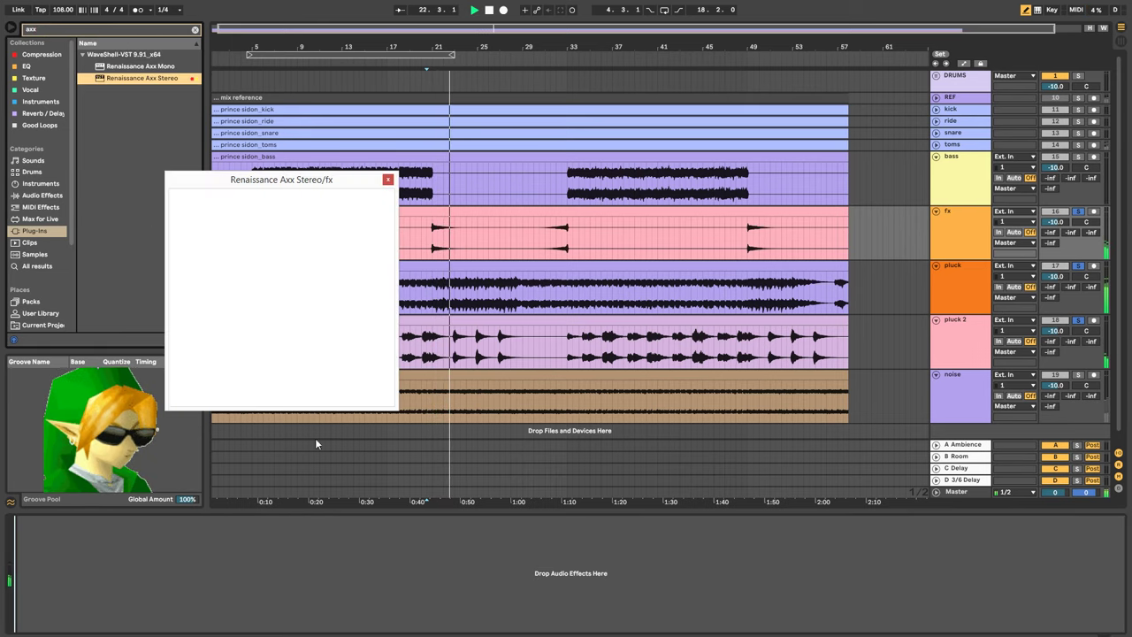
Set the fx track's Renaissance Axx to threshold -7.3 and gain -3.6, and close its window
mouse_move(219, 235)
mouse_down()
mouse_move(218, 251)
mouse_move(290, 235)
mouse_move(219, 248)
mouse_up()
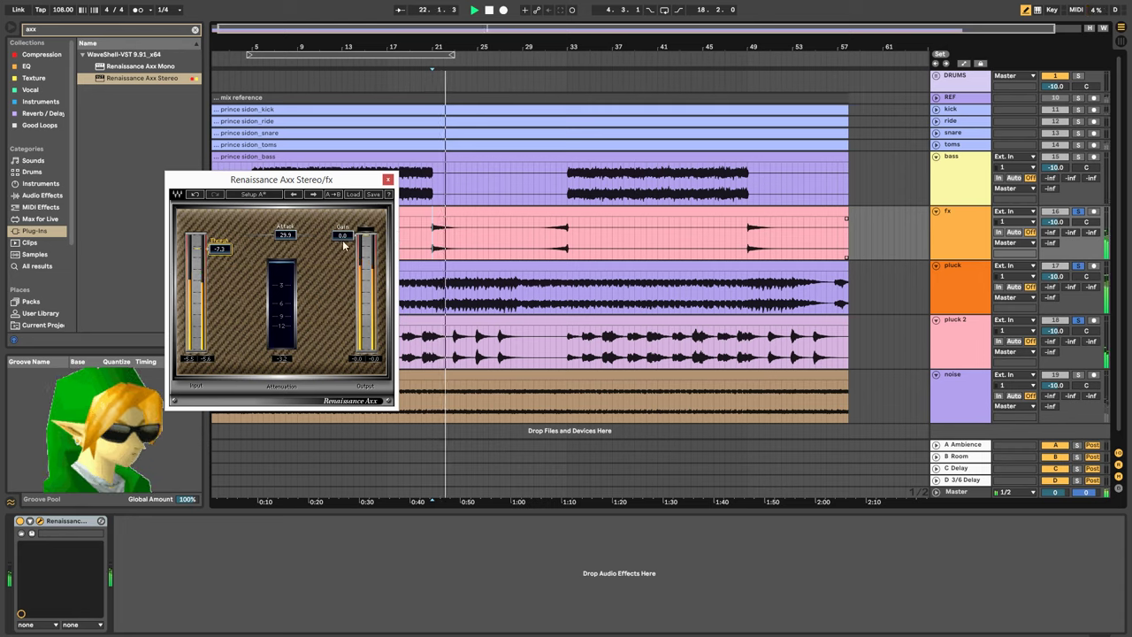
drag(343, 235, 342, 249)
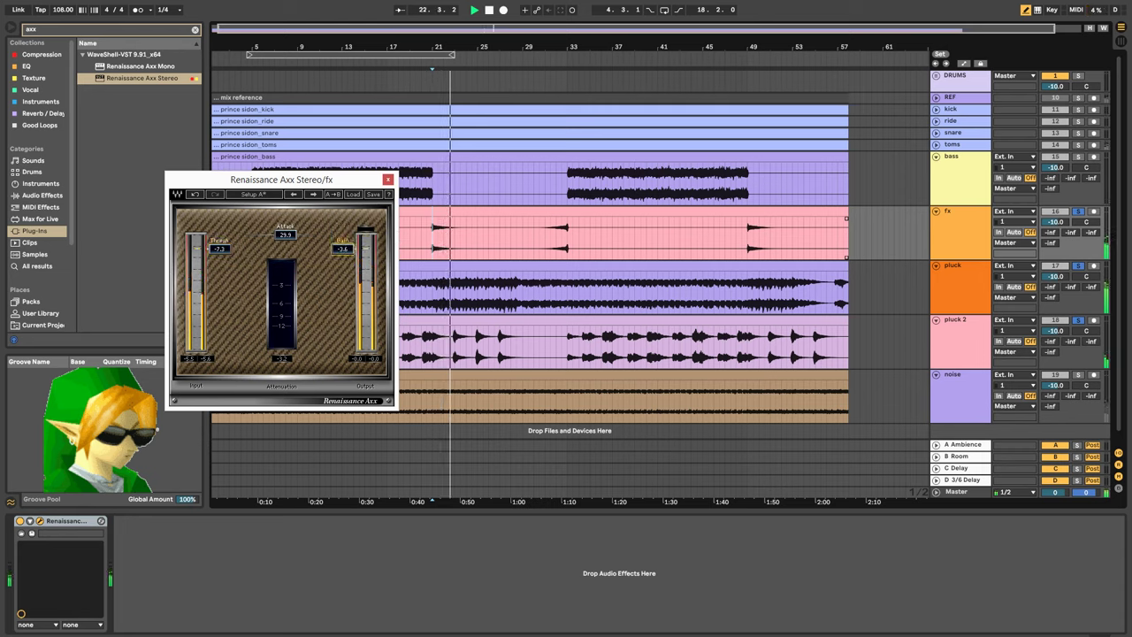
click(389, 180)
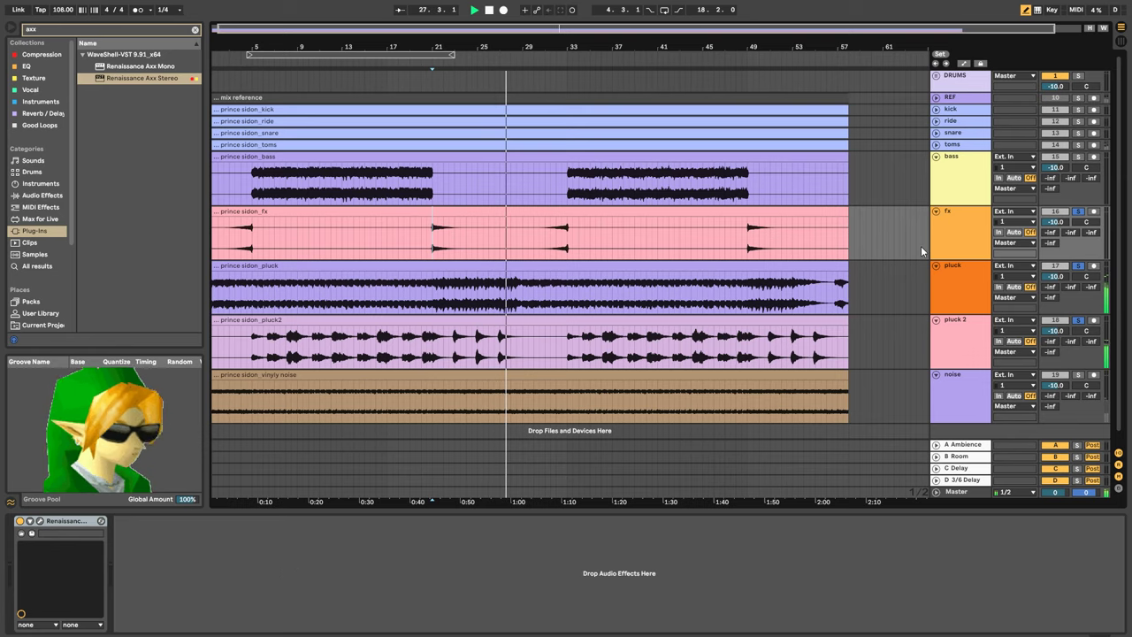
Clear all track solos and lower the noise track's volume to -13.1 dB
click(1078, 157)
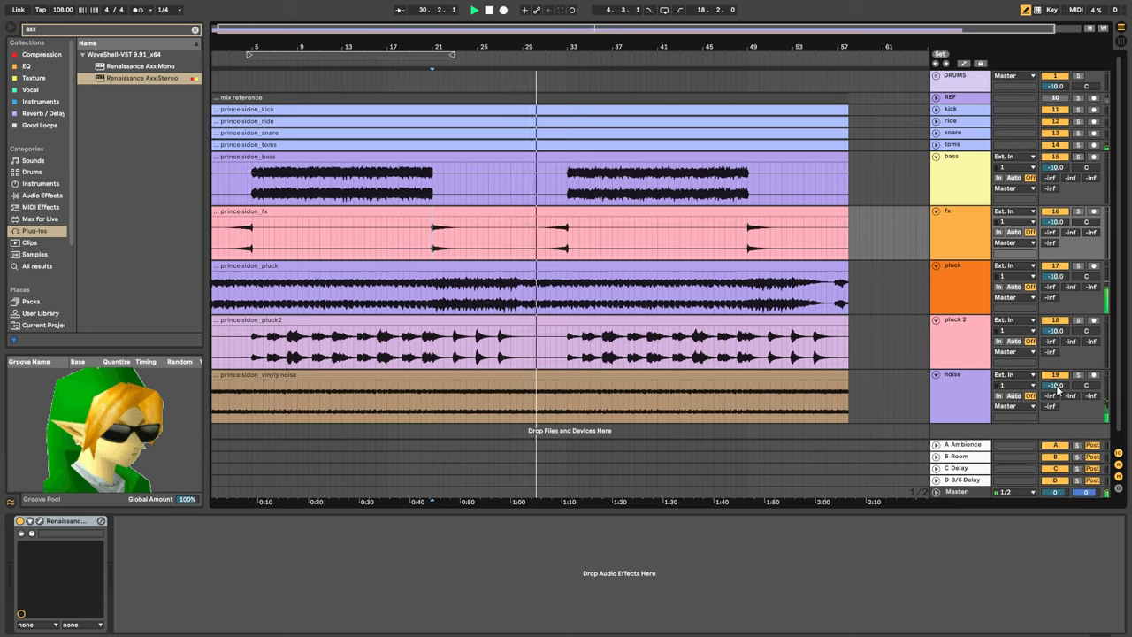
drag(1055, 386, 1055, 392)
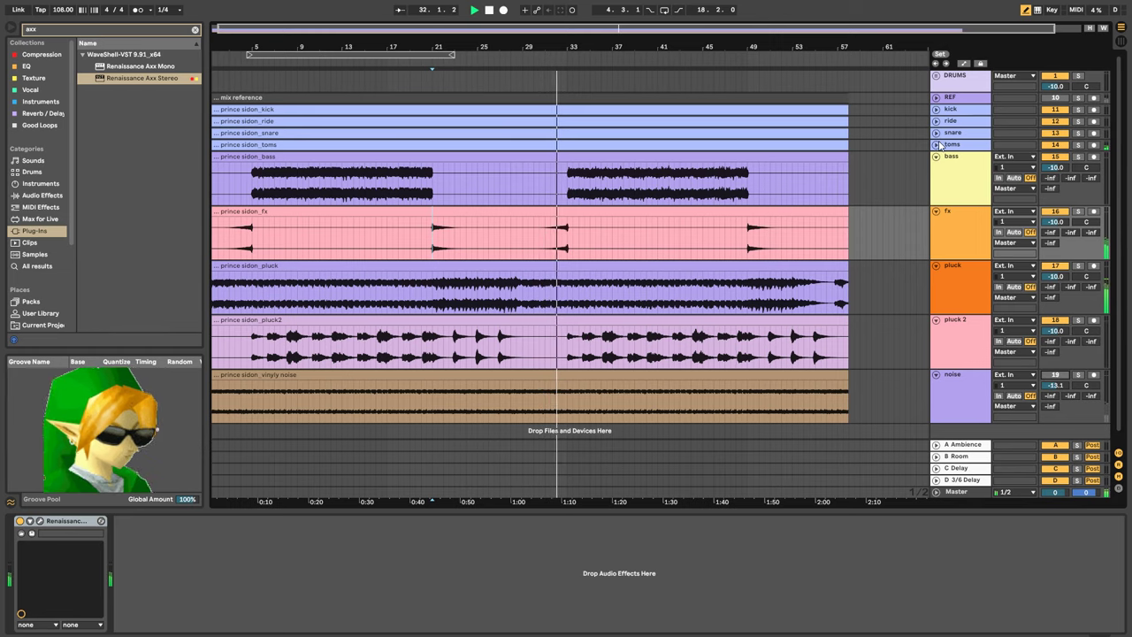
Unfold the toms track and add Renaissance Axx Stereo to the bass track
click(936, 145)
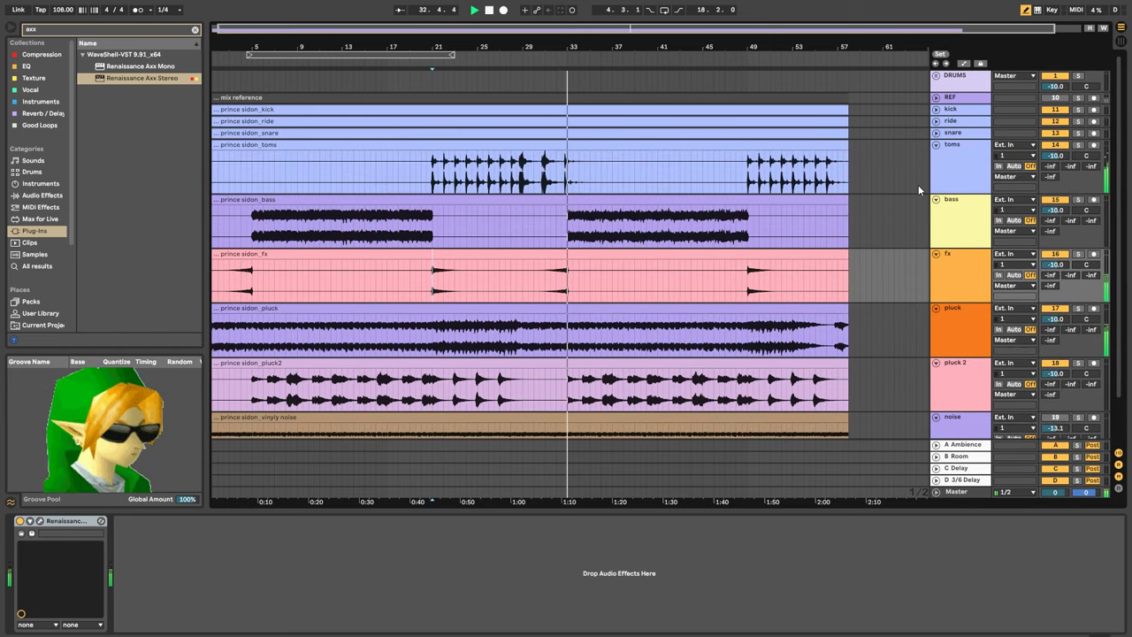
click(980, 202)
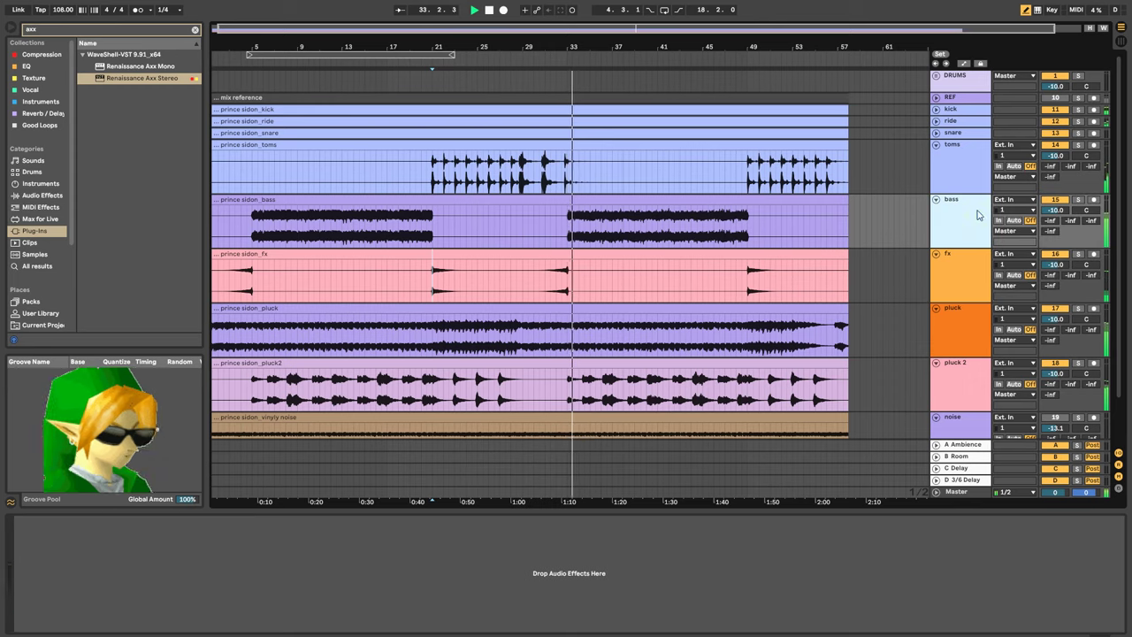
double_click(148, 77)
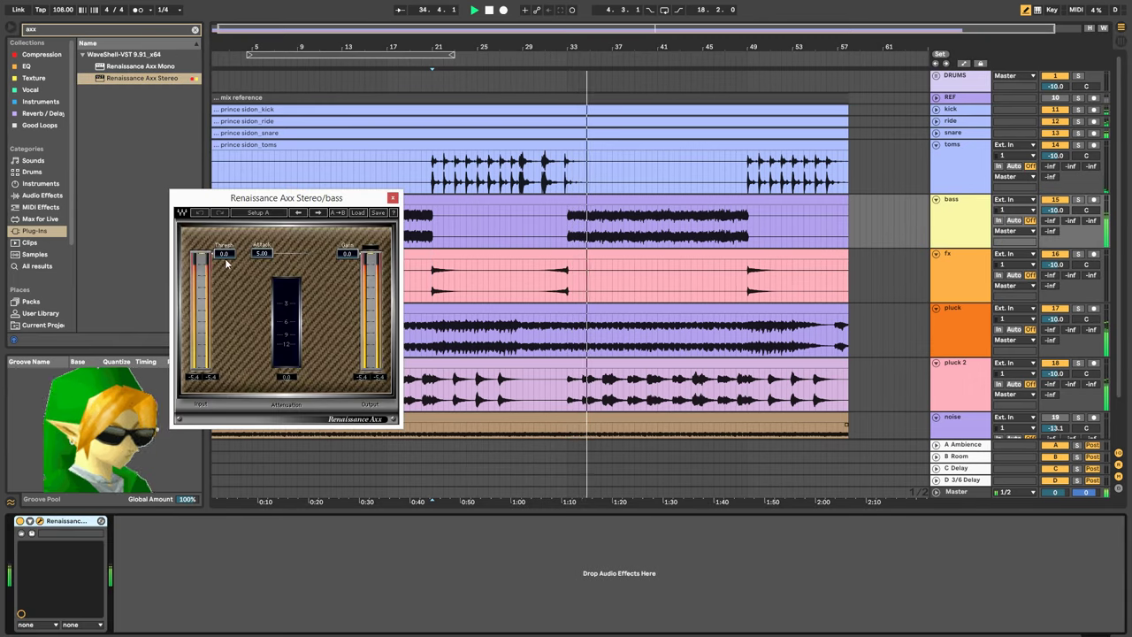
Set the bass track's Renaissance Axx to attack 45.5, threshold -3.3 and gain -4.0
drag(225, 255, 307, 254)
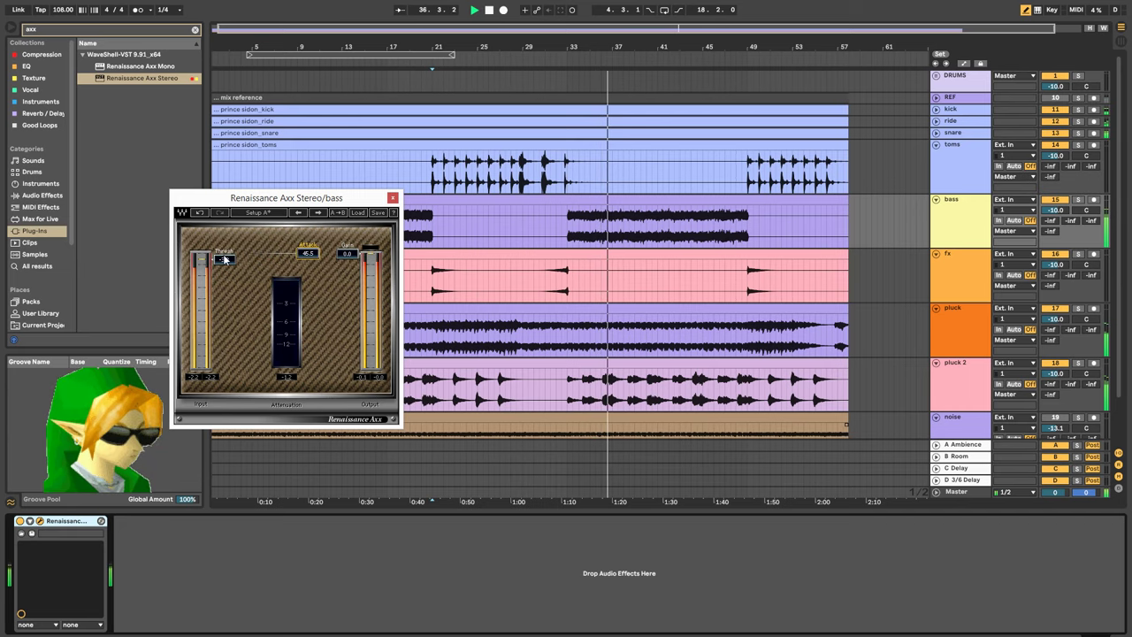
click(393, 197)
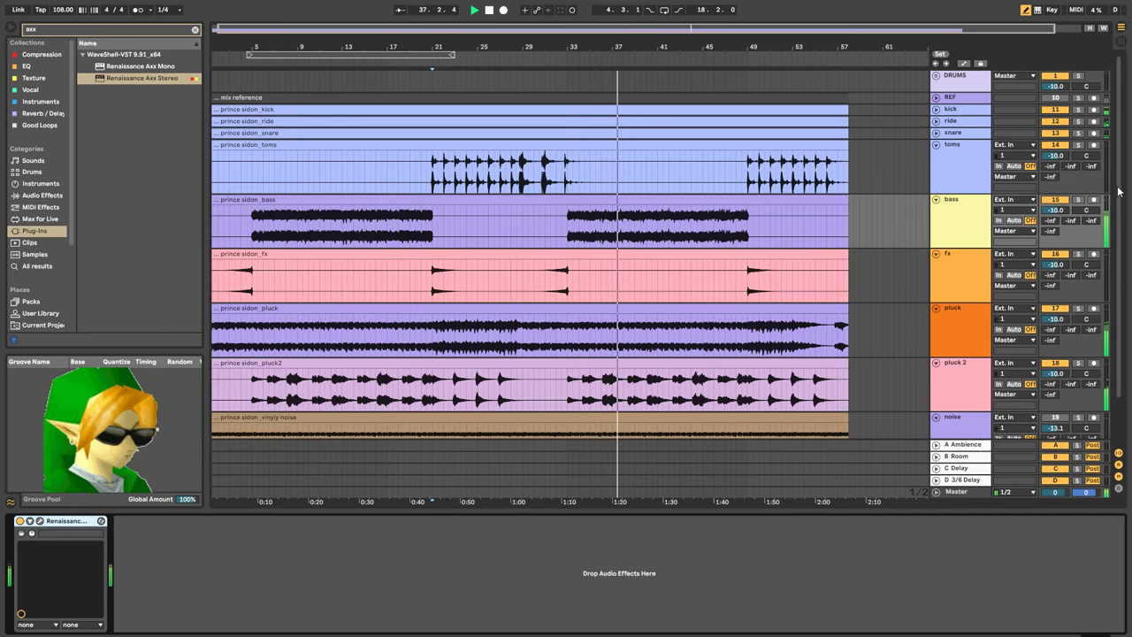
click(40, 521)
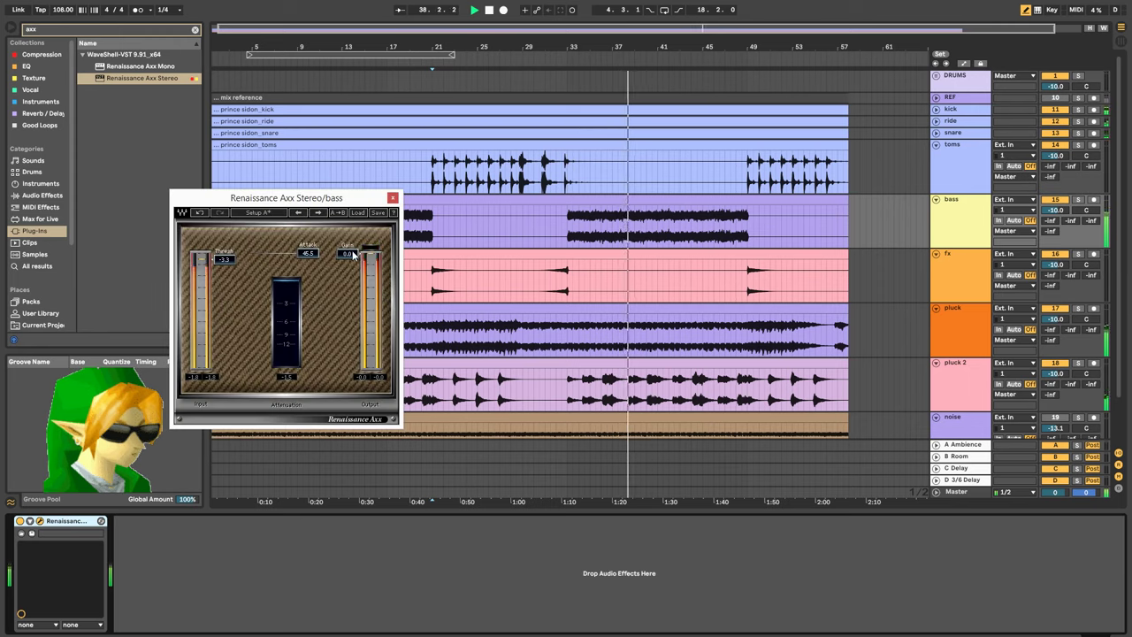
drag(352, 254, 351, 272)
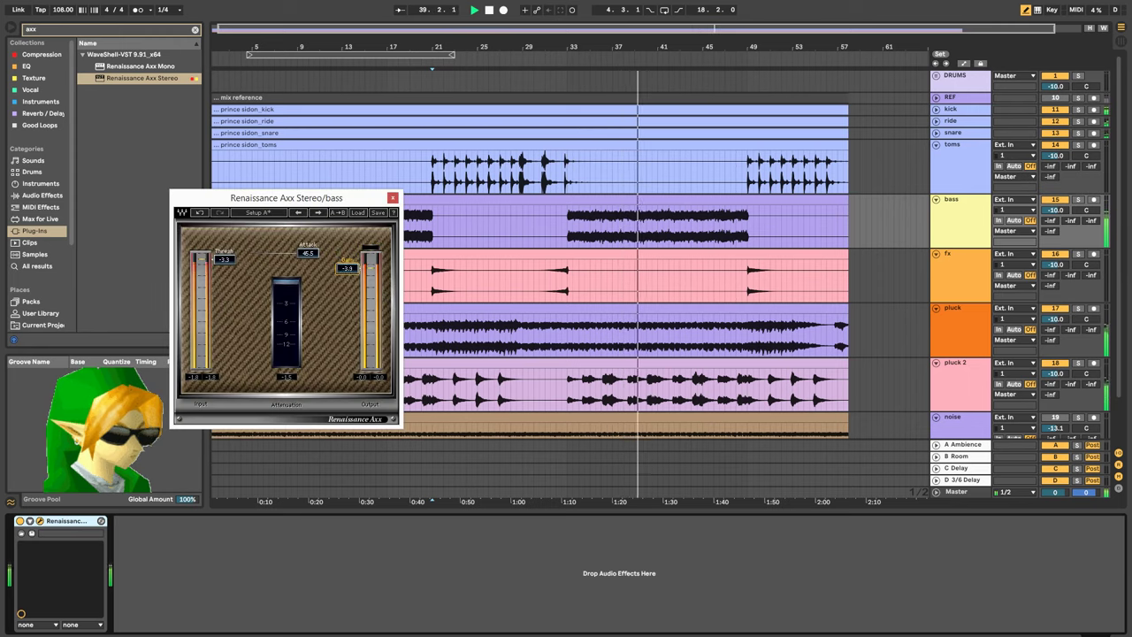
Search the plug-ins for "jjp"
click(62, 33)
text(jjp)
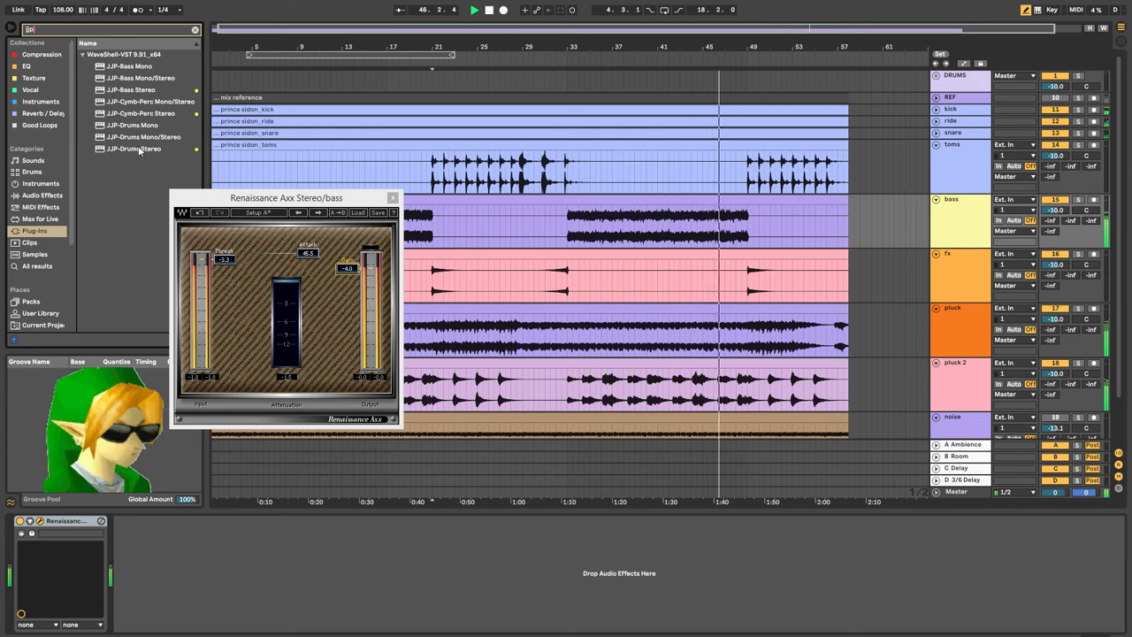
drag(172, 437, 229, 603)
drag(246, 541, 246, 541)
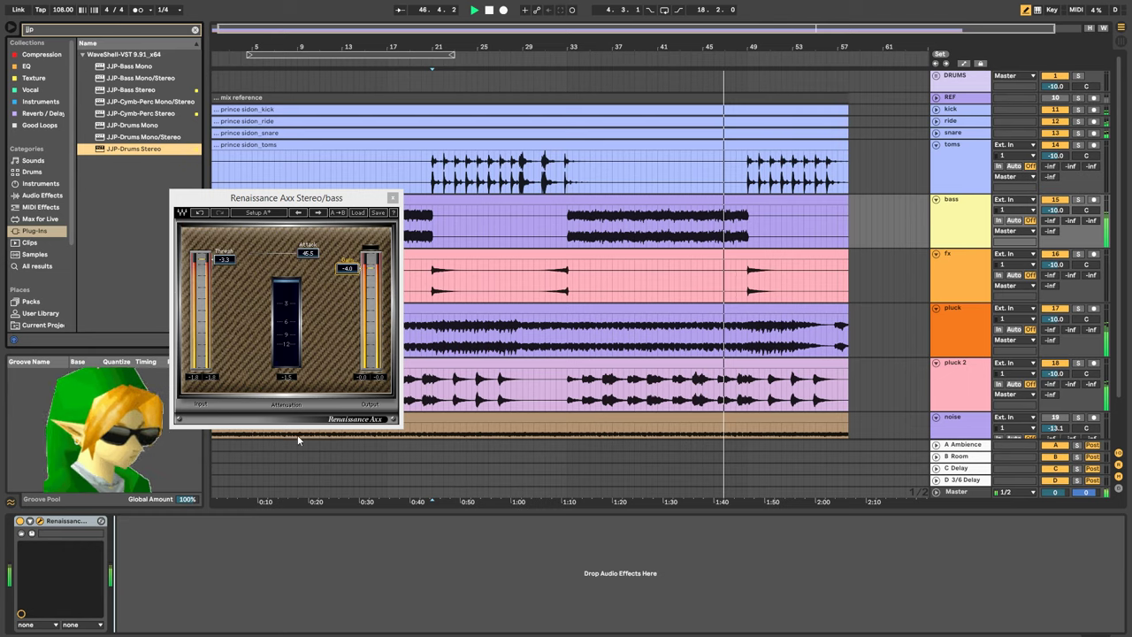
key(Delete)
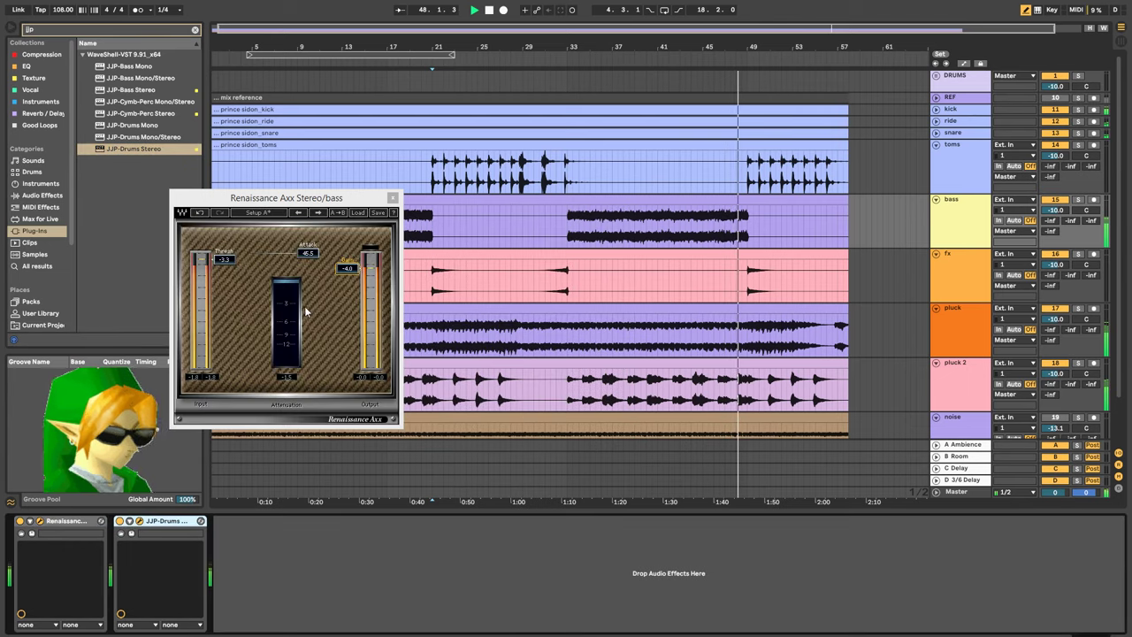
Add JJP-Bass Stereo after Renaissance Axx on the bass track and restart playback from the bass entry at bar 33
drag(137, 91, 215, 576)
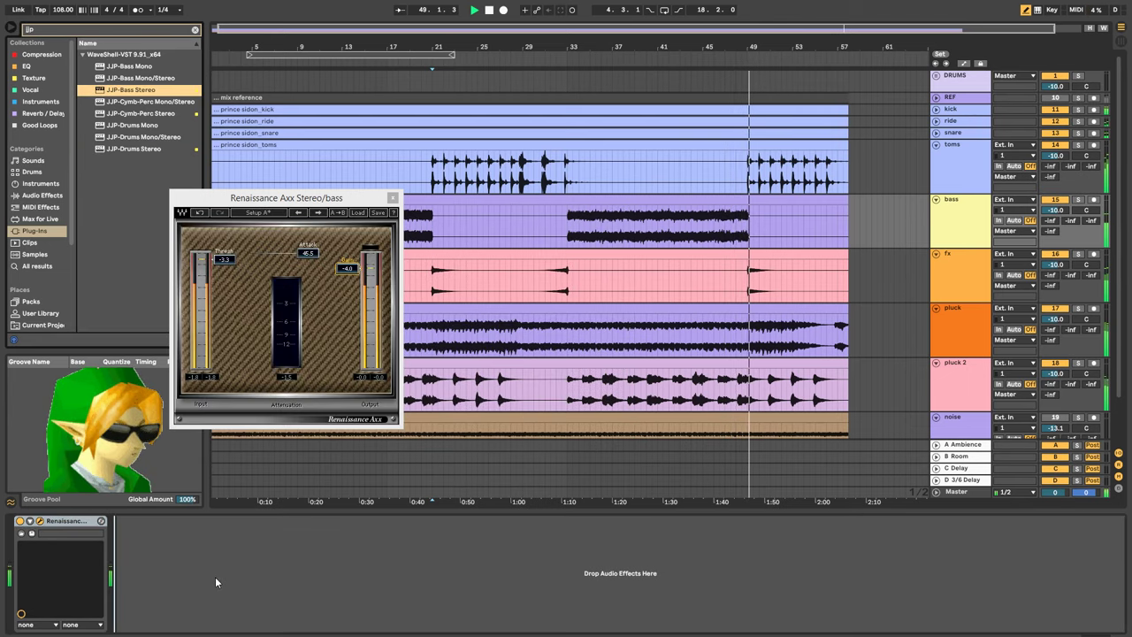
click(566, 223)
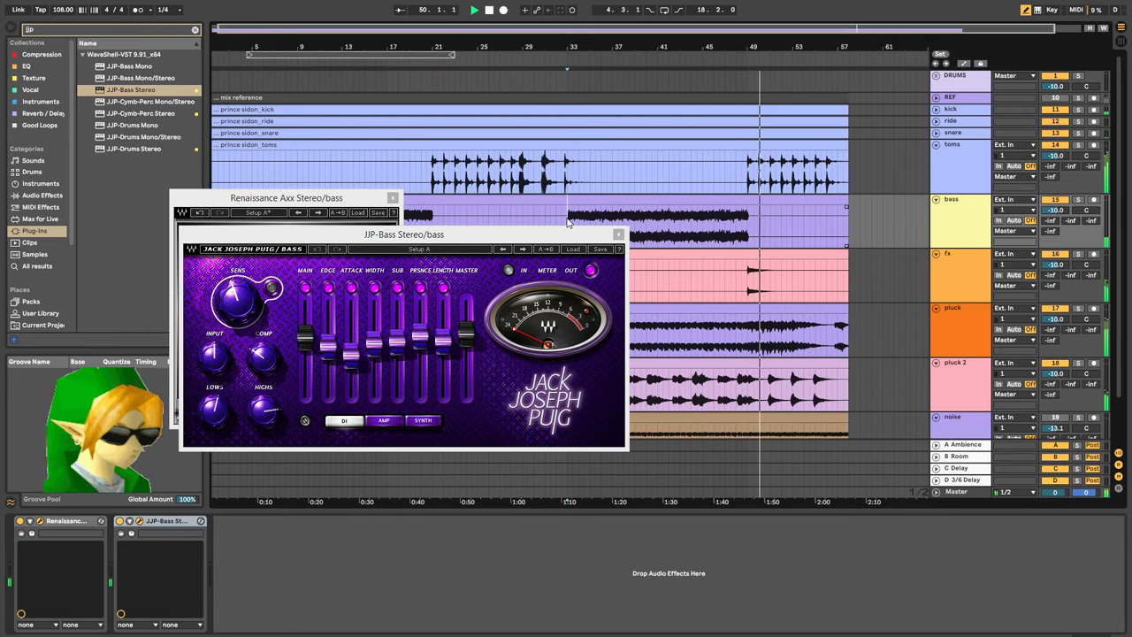
key(space)
key(space)
Load the Synth factory preset SUB BASS 2 in JJP-Bass
click(574, 251)
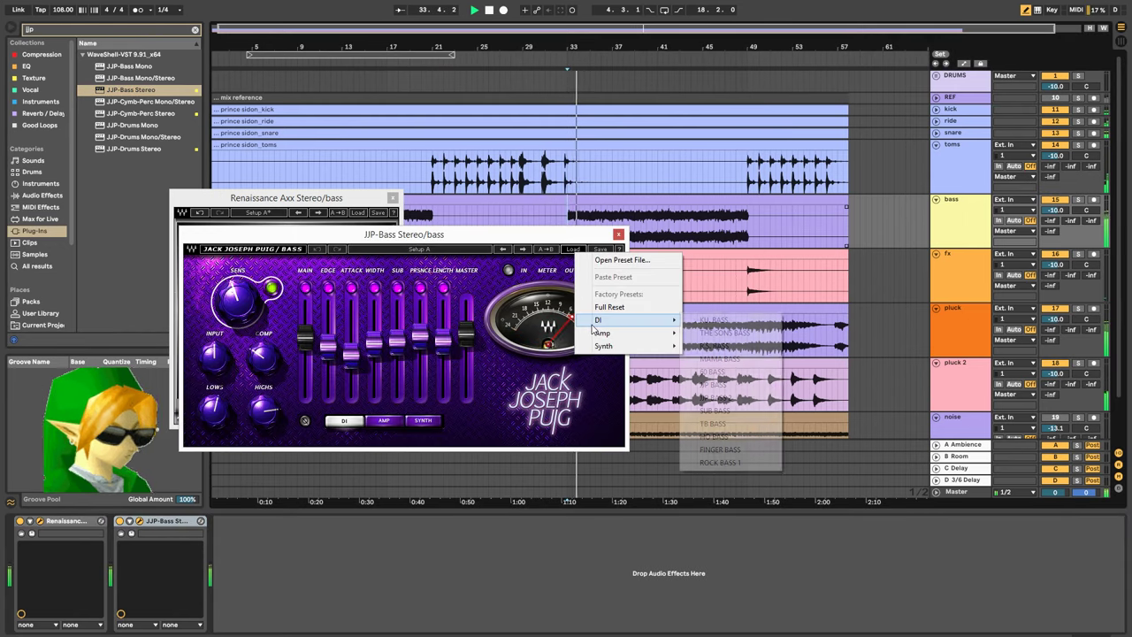
mouse_move(619, 346)
click(721, 346)
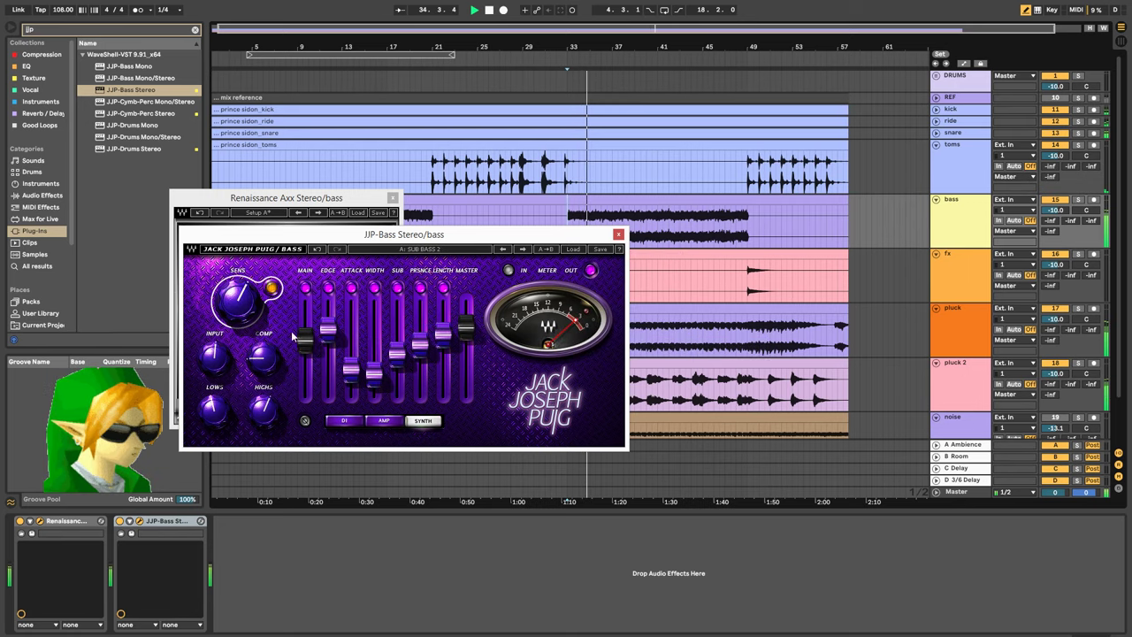
Fine-tune the JJP-Bass Sens control, then compare the bass with the plug-in bypassed and re-enabled
drag(239, 303, 238, 320)
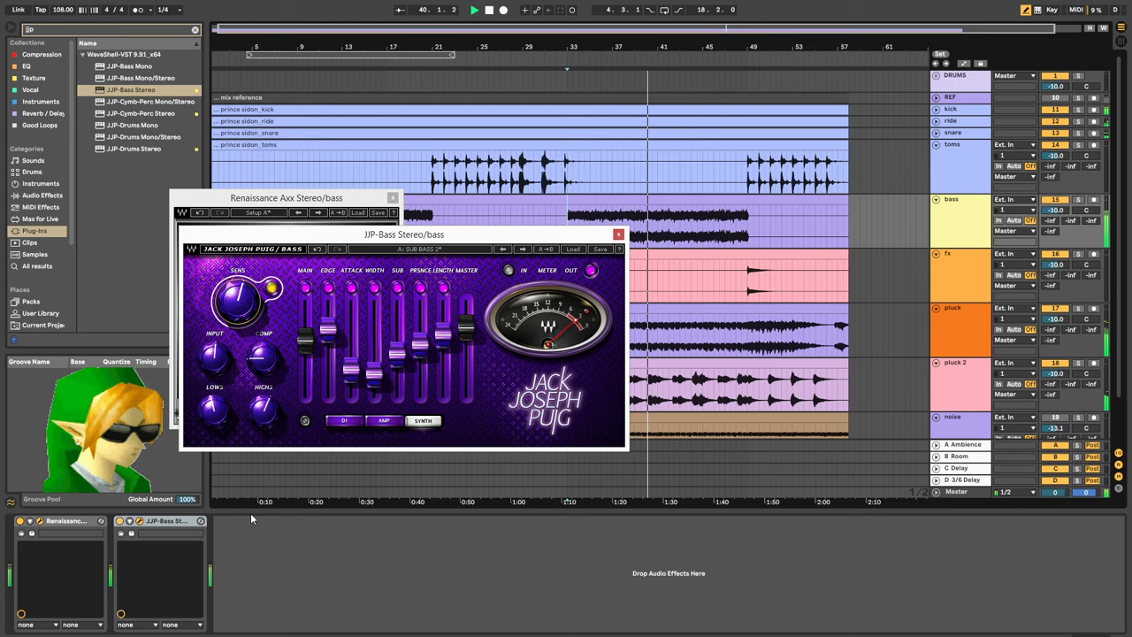
click(122, 525)
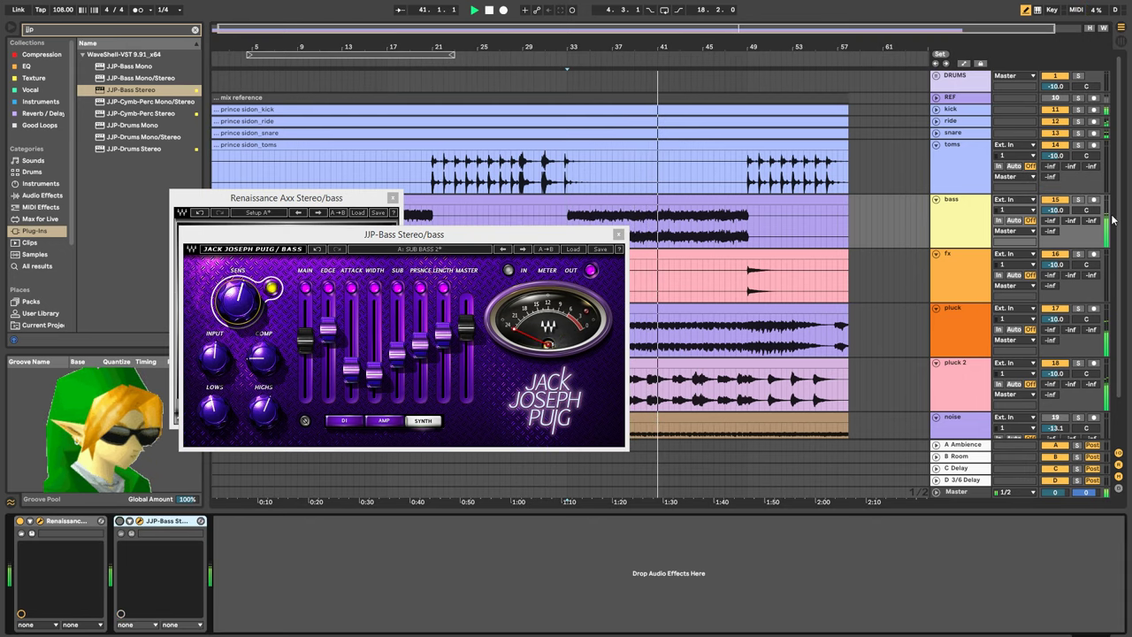
click(120, 521)
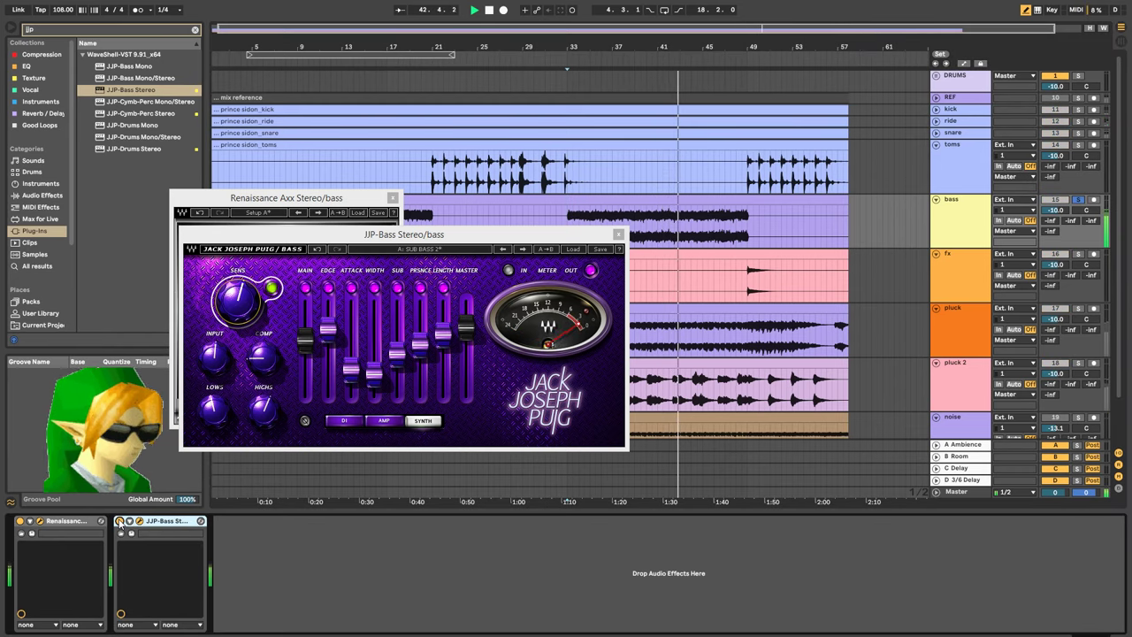
Search the plug-ins for "pro-q" and add FabFilter Pro-Q 3 to the bass track
click(146, 34)
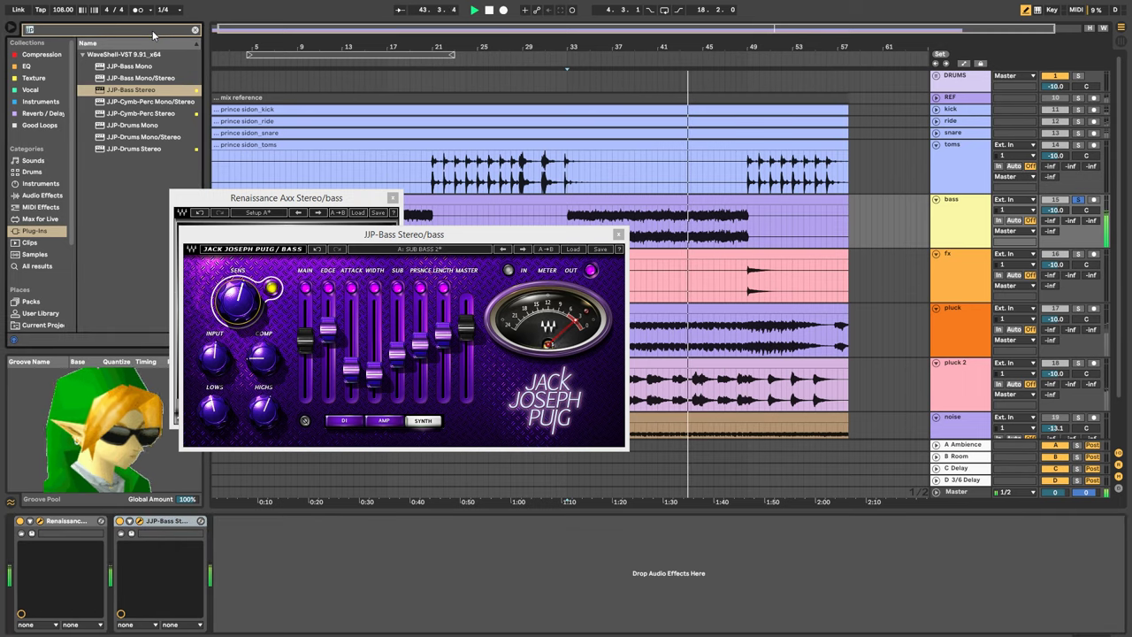
key(ctrl+a)
text(pro-q)
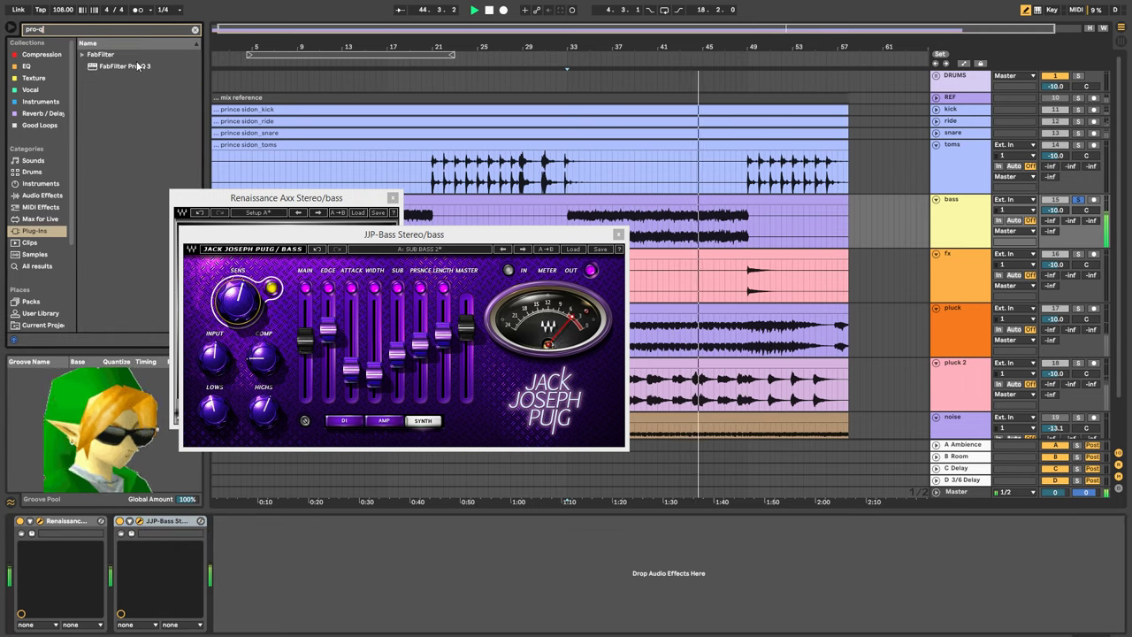
double_click(137, 66)
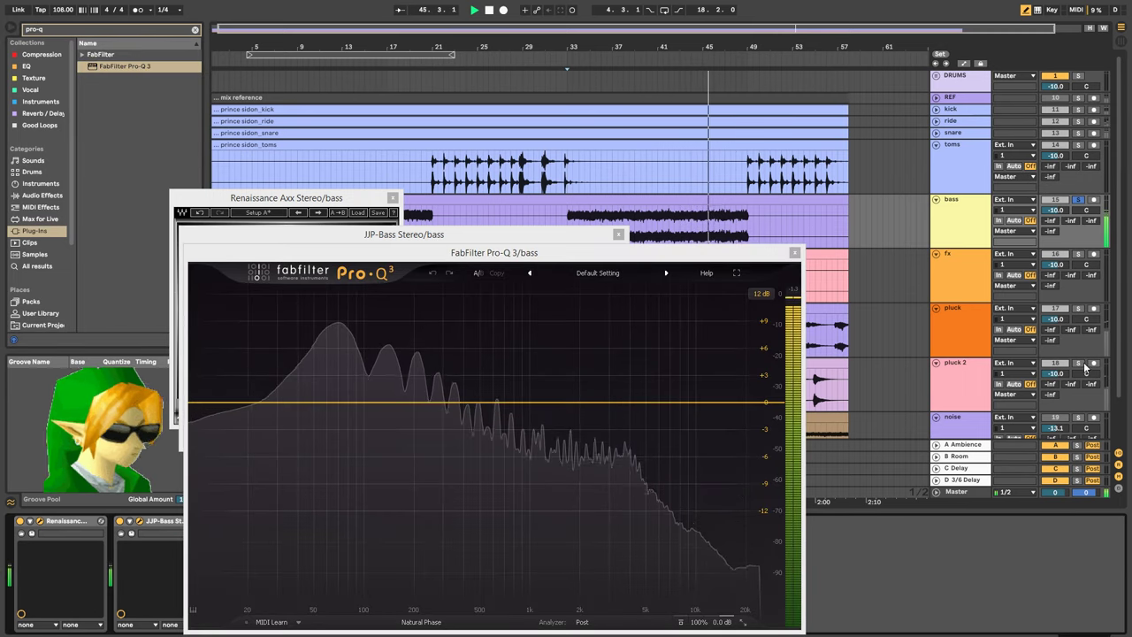
Solo pluck 2 alongside the bass and compare the Pro-Q 3 spectrum with JJP-Bass toggled, replaying from about bar 33
click(1083, 364)
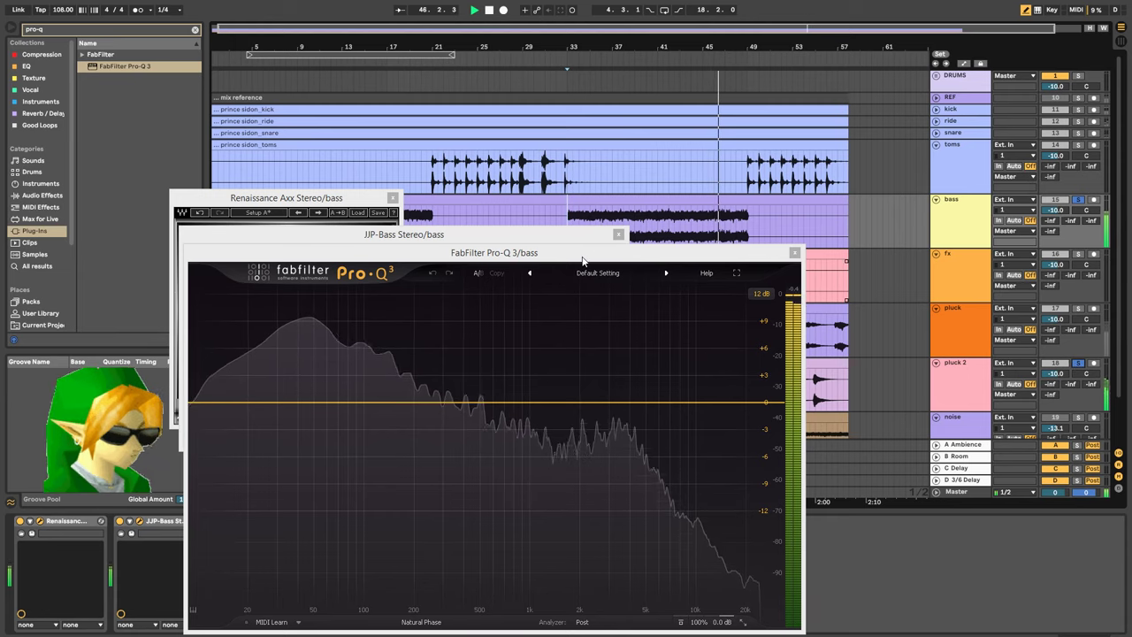
drag(582, 259, 839, 251)
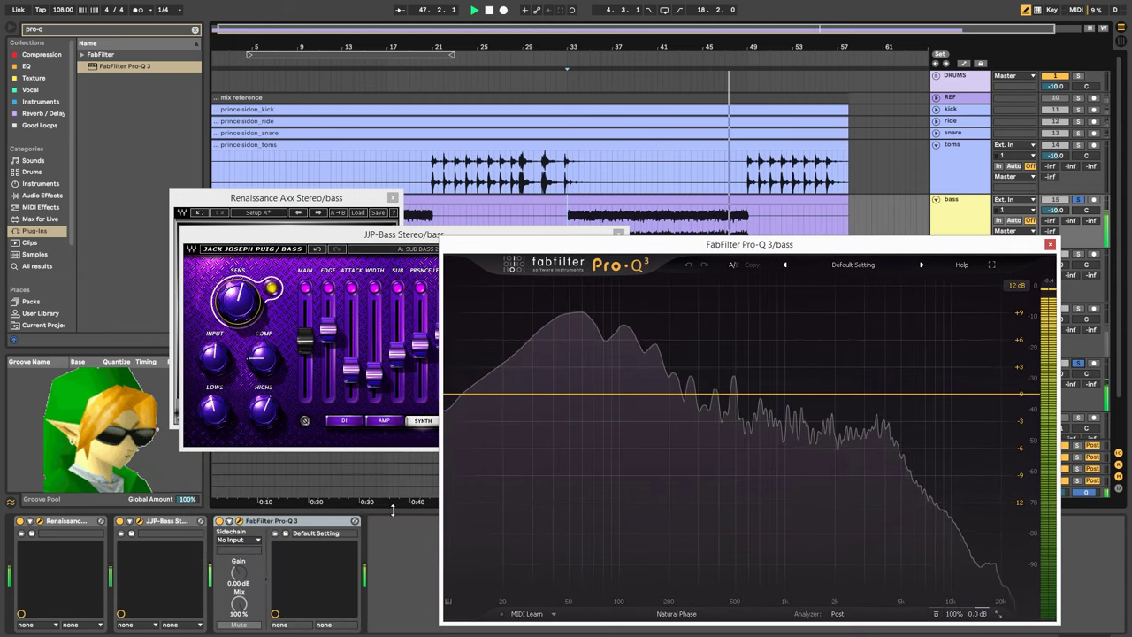
click(120, 521)
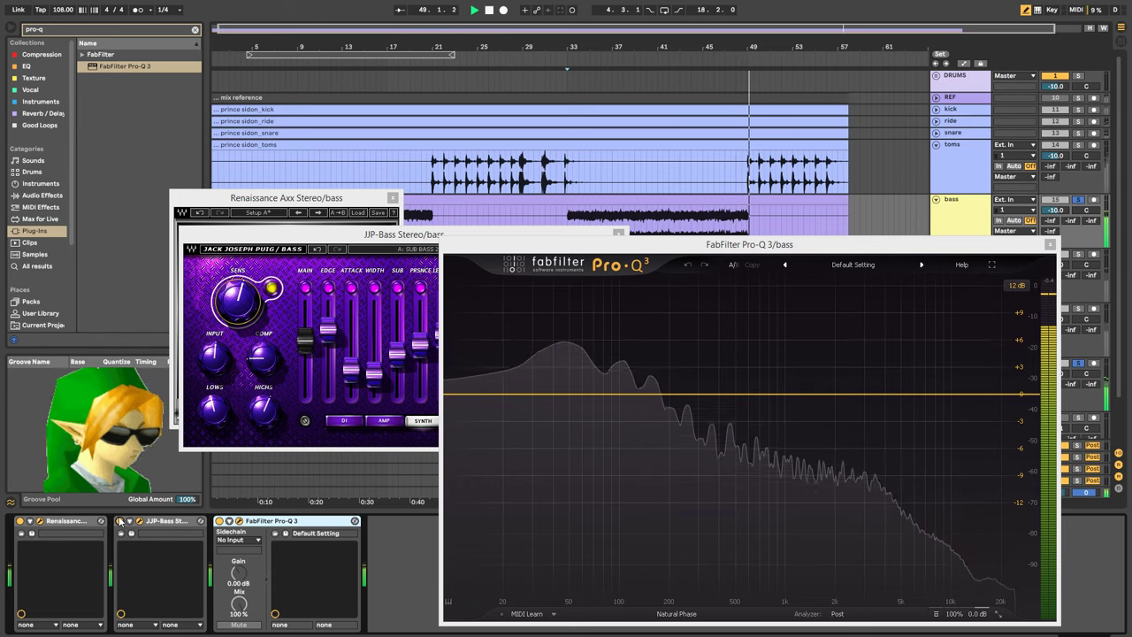
click(570, 221)
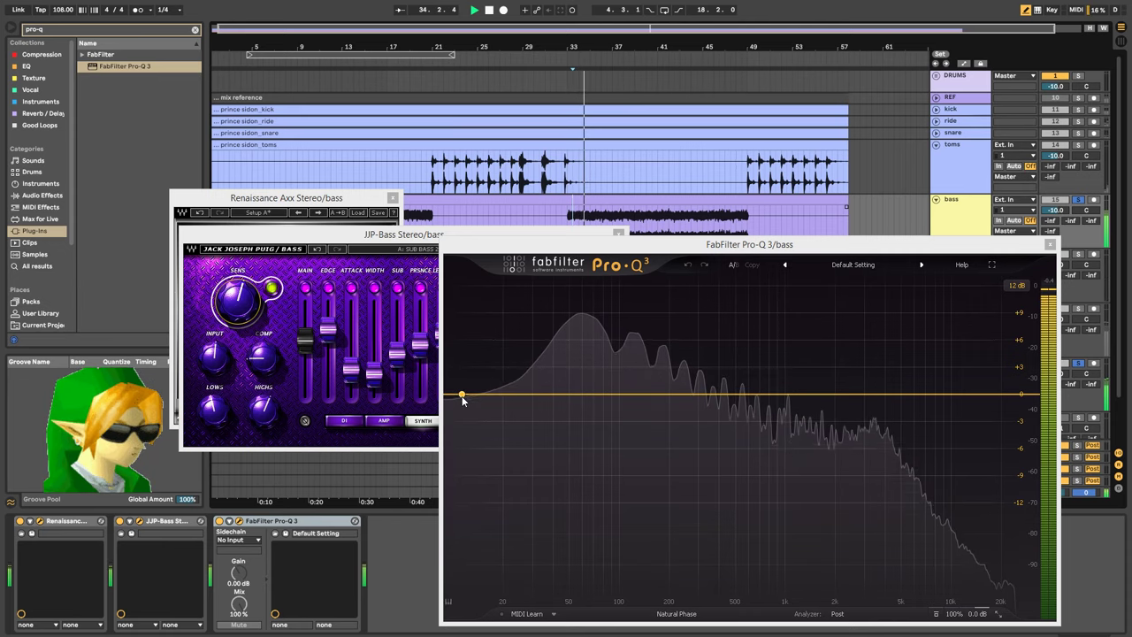
Set the bass track's Renaissance Axx threshold to -3.5 and close the three bass plug-in windows
click(374, 265)
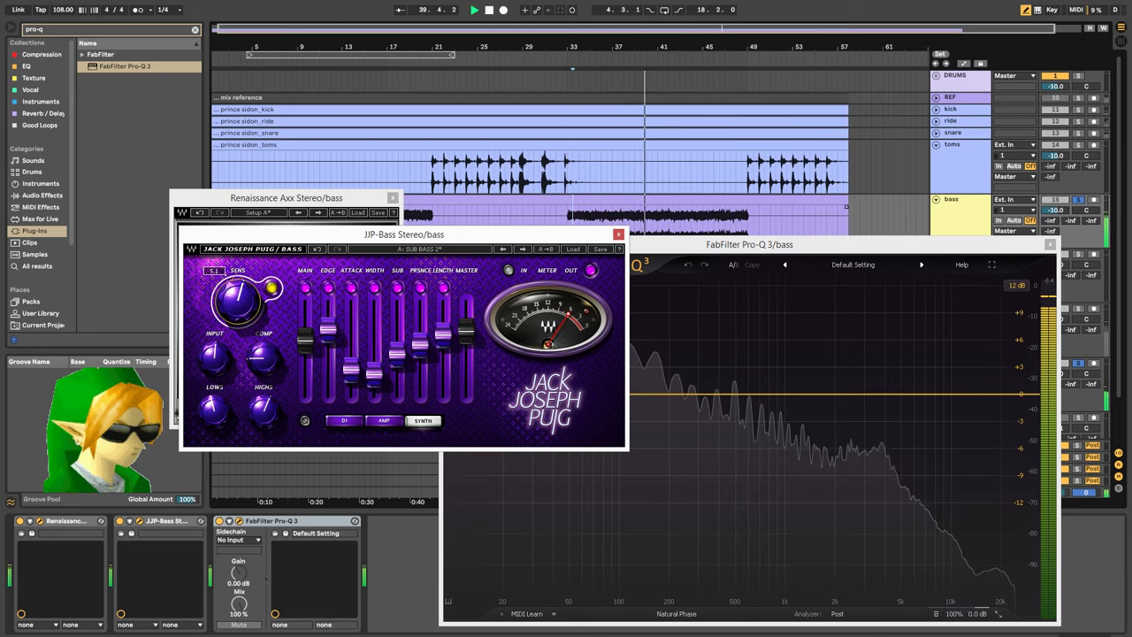
double_click(40, 520)
drag(234, 259, 243, 260)
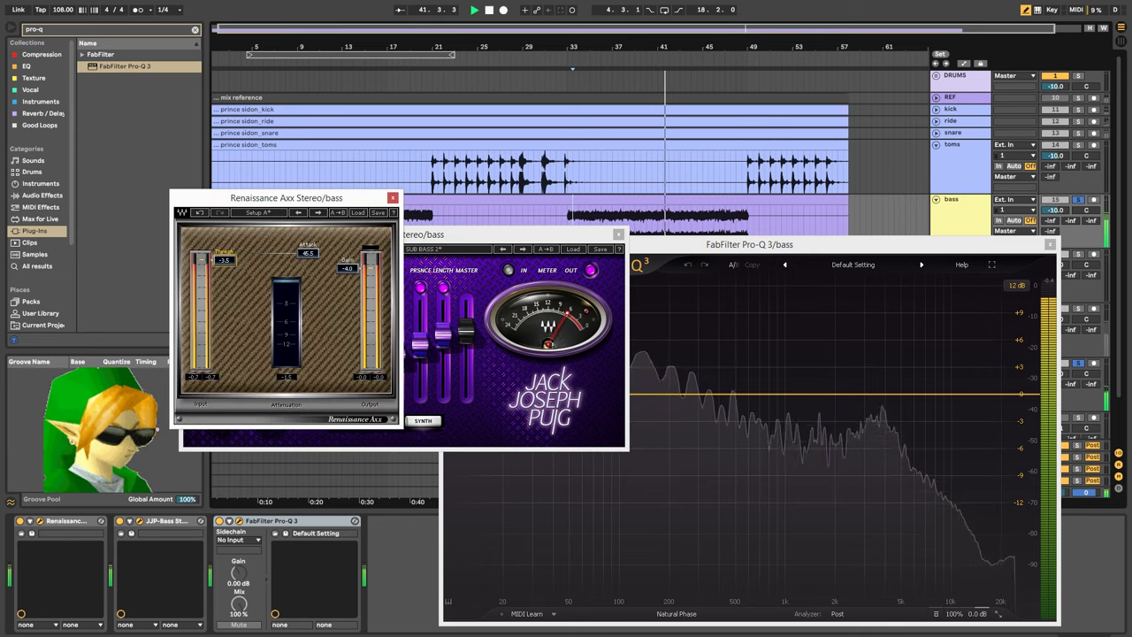
click(392, 197)
click(618, 234)
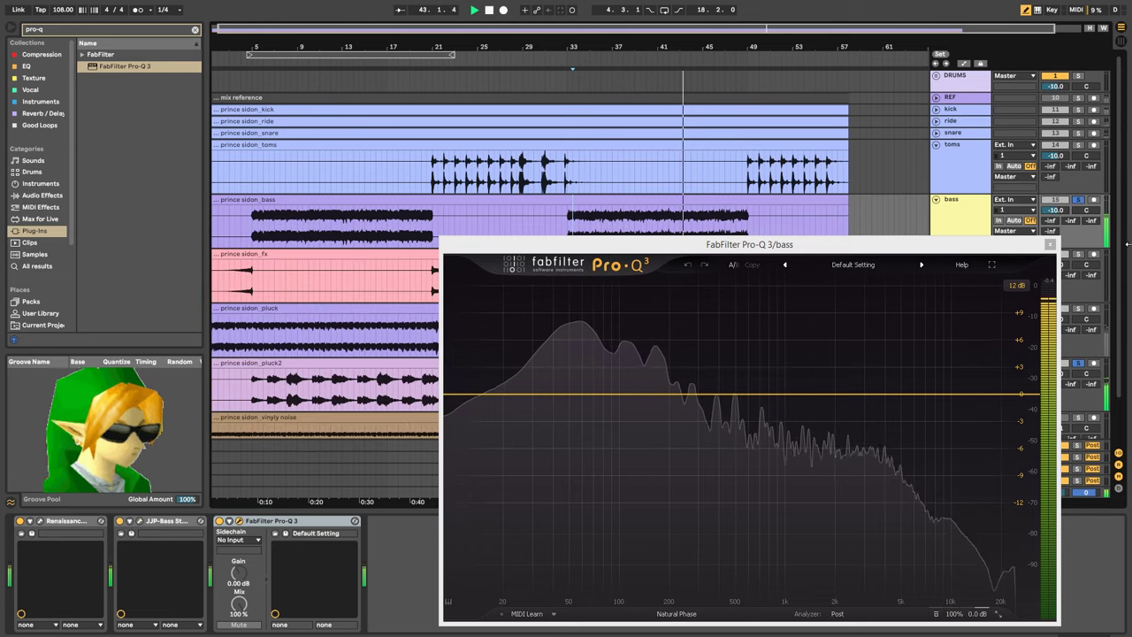
click(1049, 244)
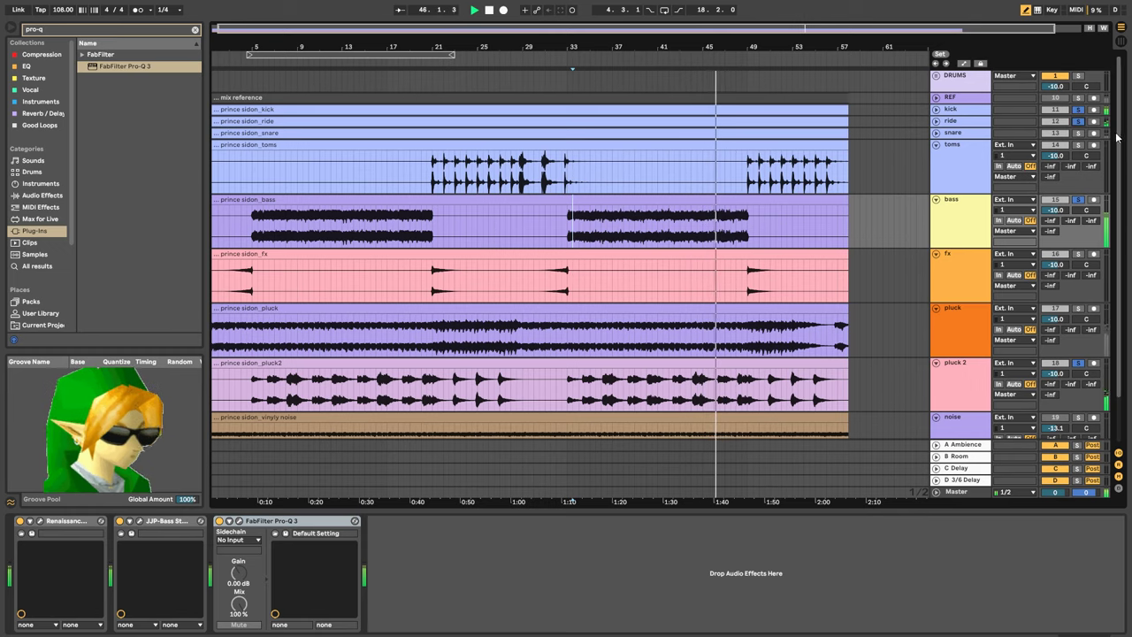
Clear the track solos and unfold the kick track
click(1076, 122)
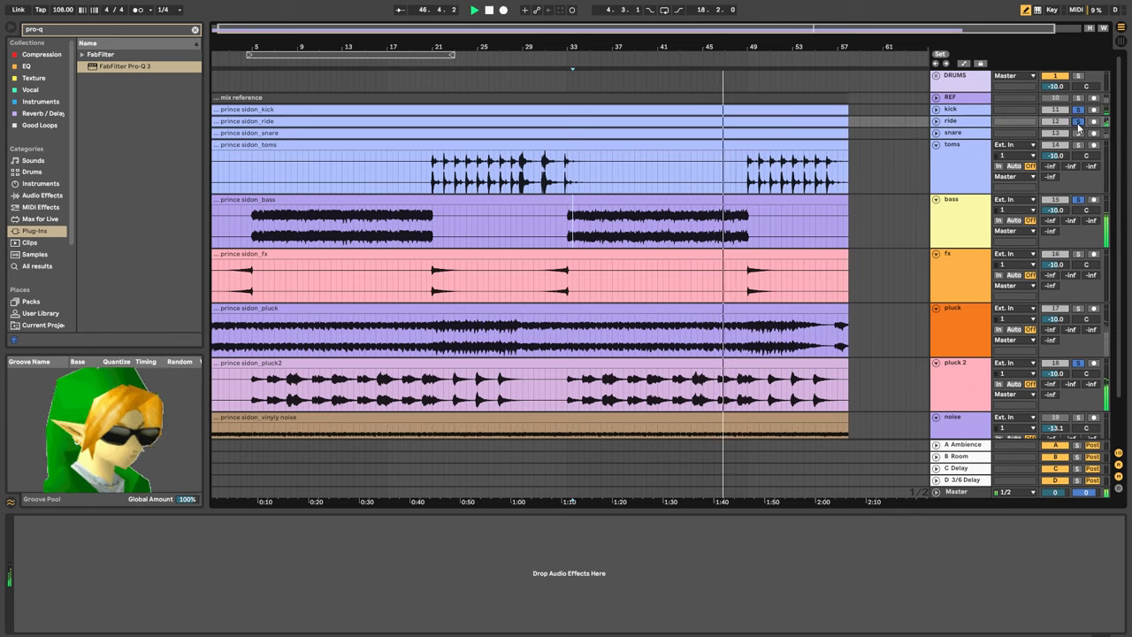
click(935, 108)
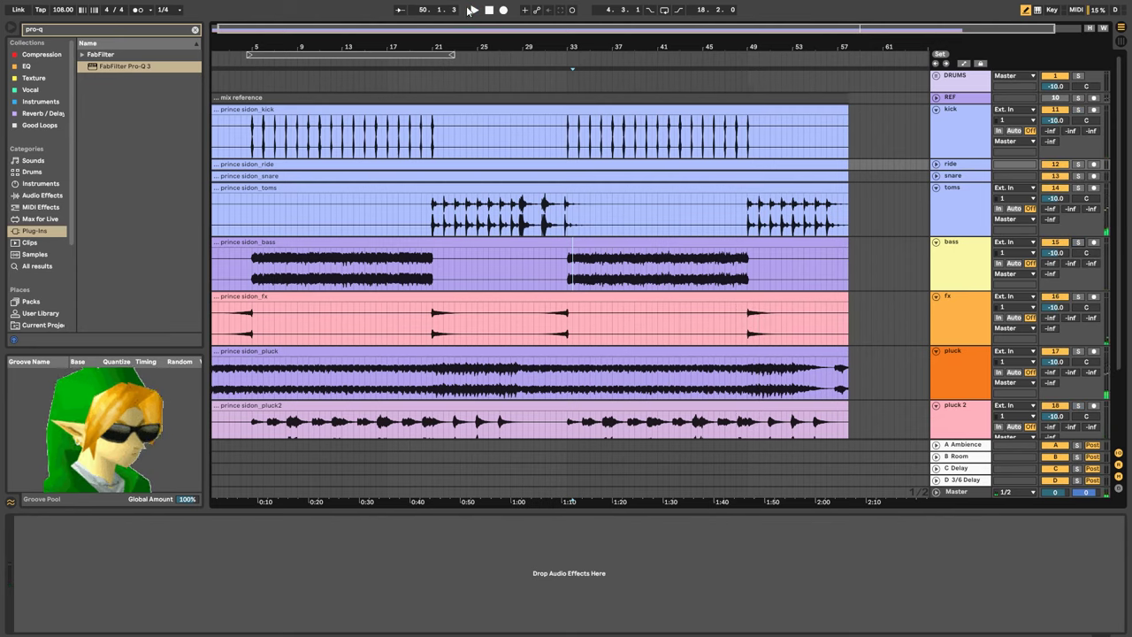
Select the whole bass clip and loop the arrangement over its 57 bars from bar 1
click(755, 263)
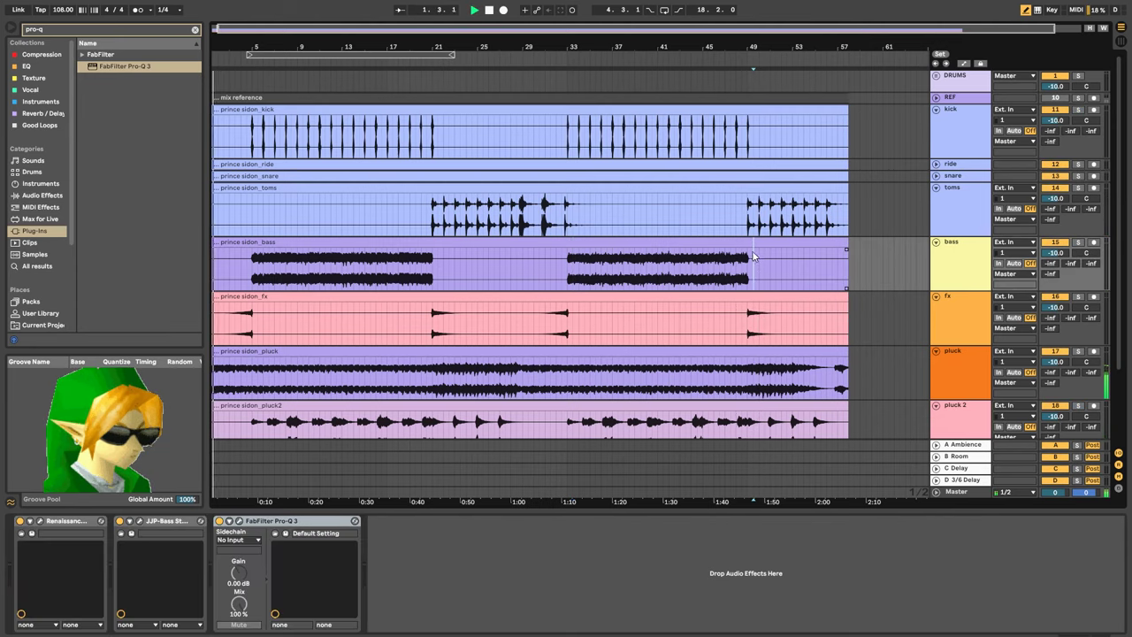
click(750, 245)
key(ctrl+l)
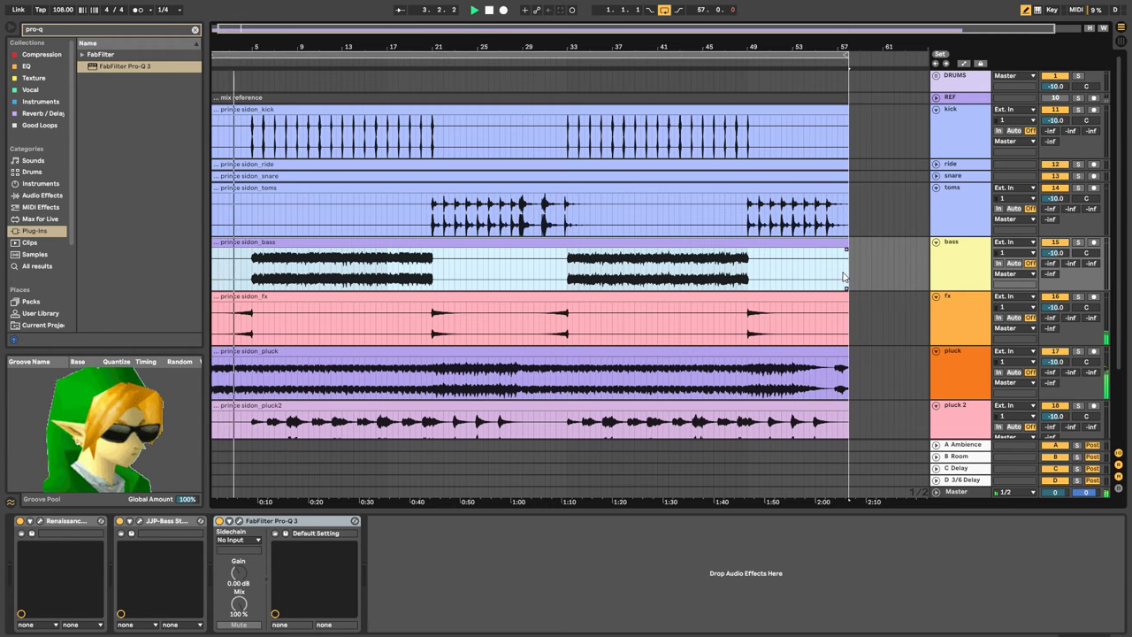
Make the zoomed-in arrangement follow playback, and hide the device view and browser to enlarge it
key(plus)
key(plus)
key(plus)
key(plus)
key(plus)
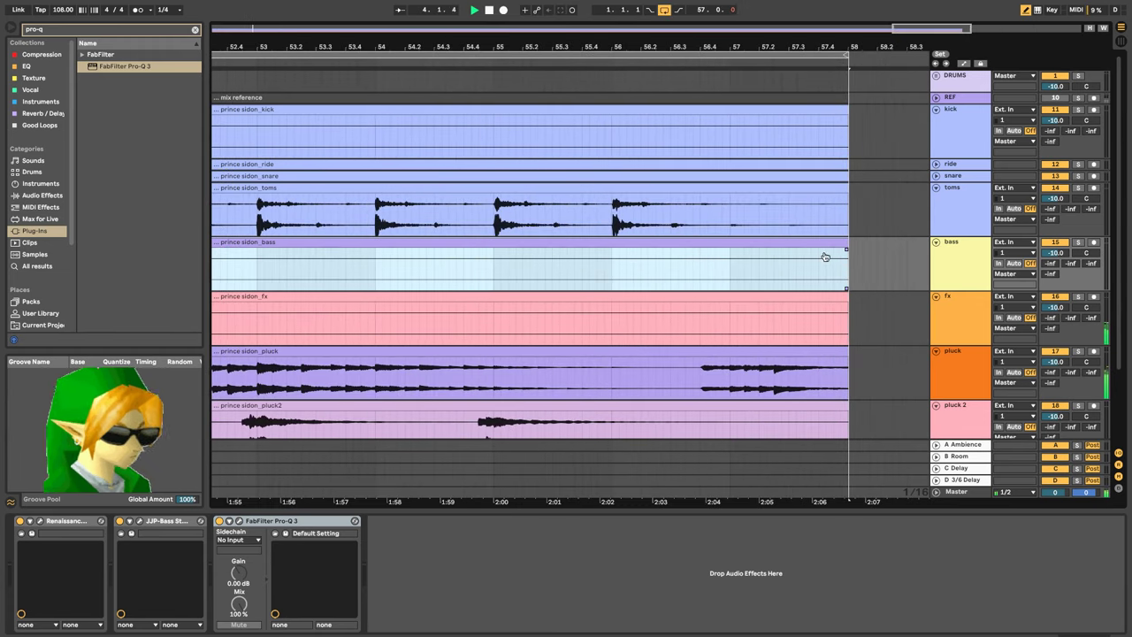
key(ctrl+shift+f)
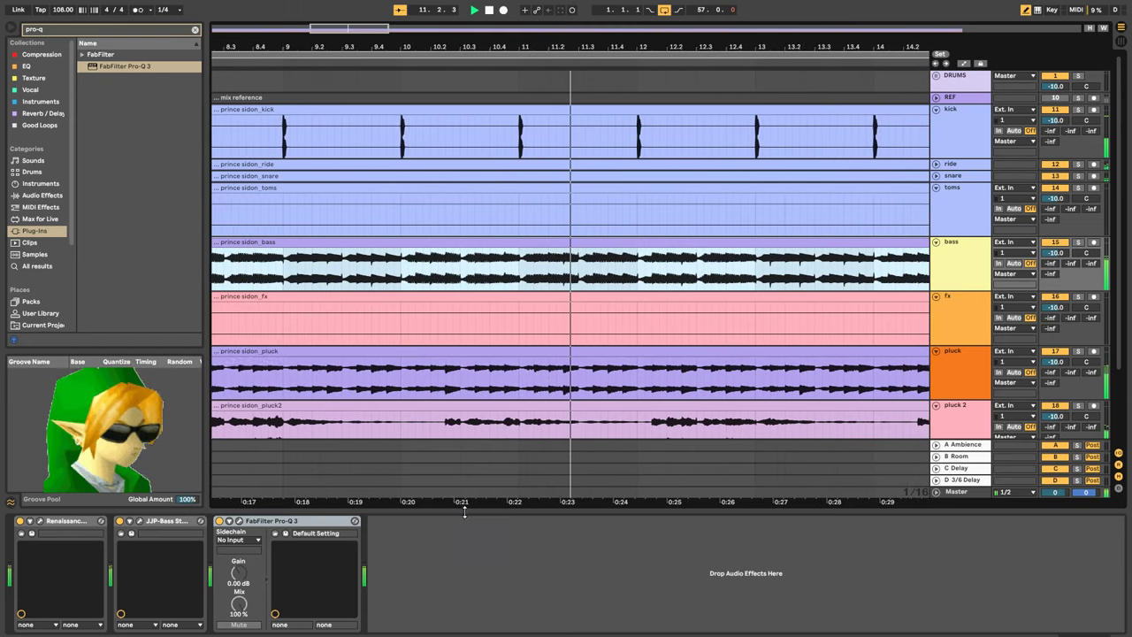
drag(462, 510, 462, 601)
key(ctrl+alt+b)
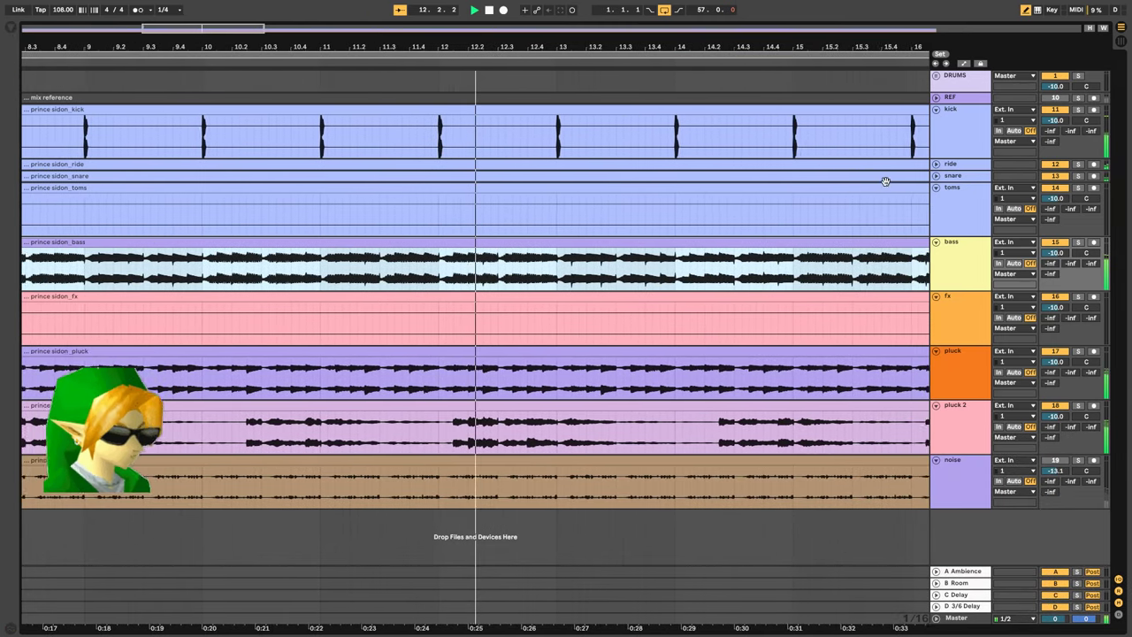
Unfold the snare track and leave the ride track folded
click(936, 175)
click(935, 165)
click(936, 165)
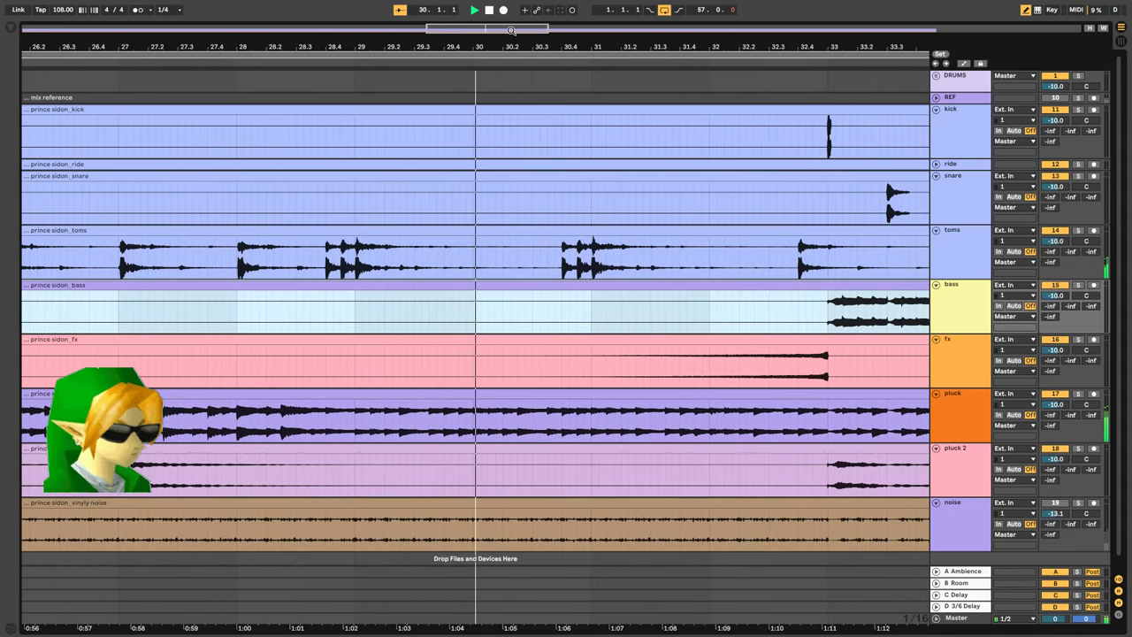
Select the toms passage from bar 21 to bar 33, loop those 12 bars and restart playback
scroll(633, 117, down, 10)
click(281, 272)
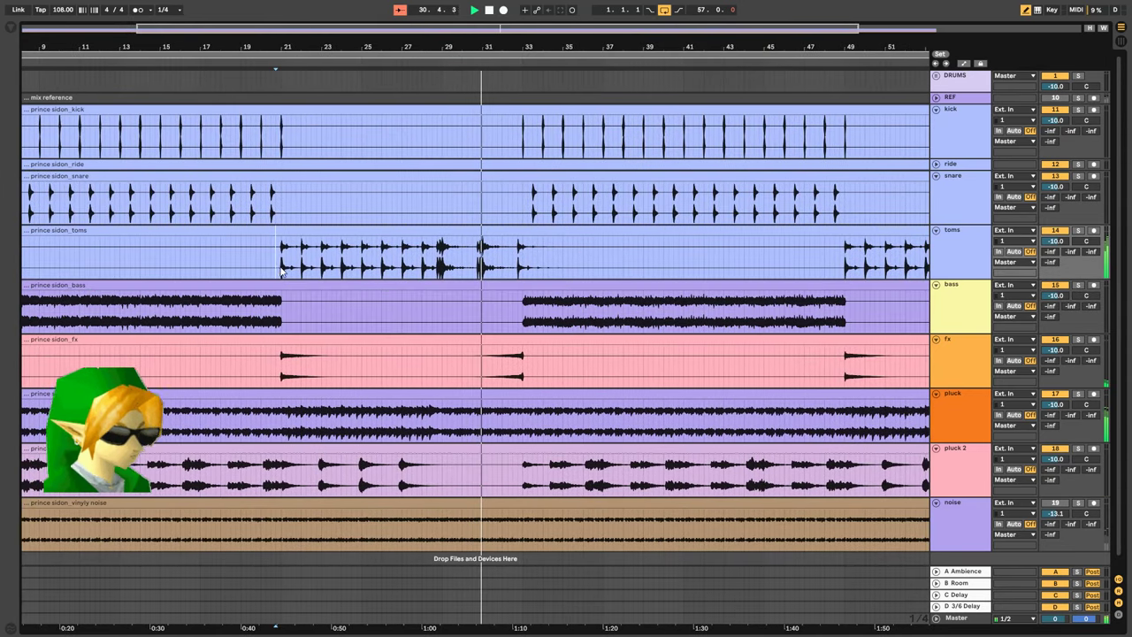
shift+click(523, 269)
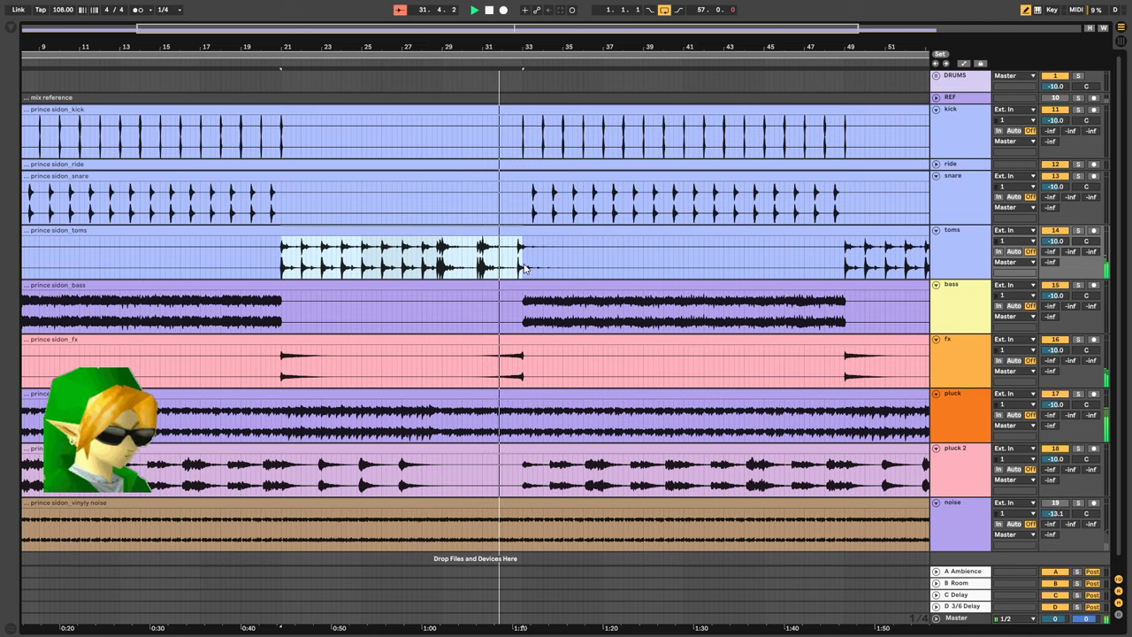
key(space)
key(space)
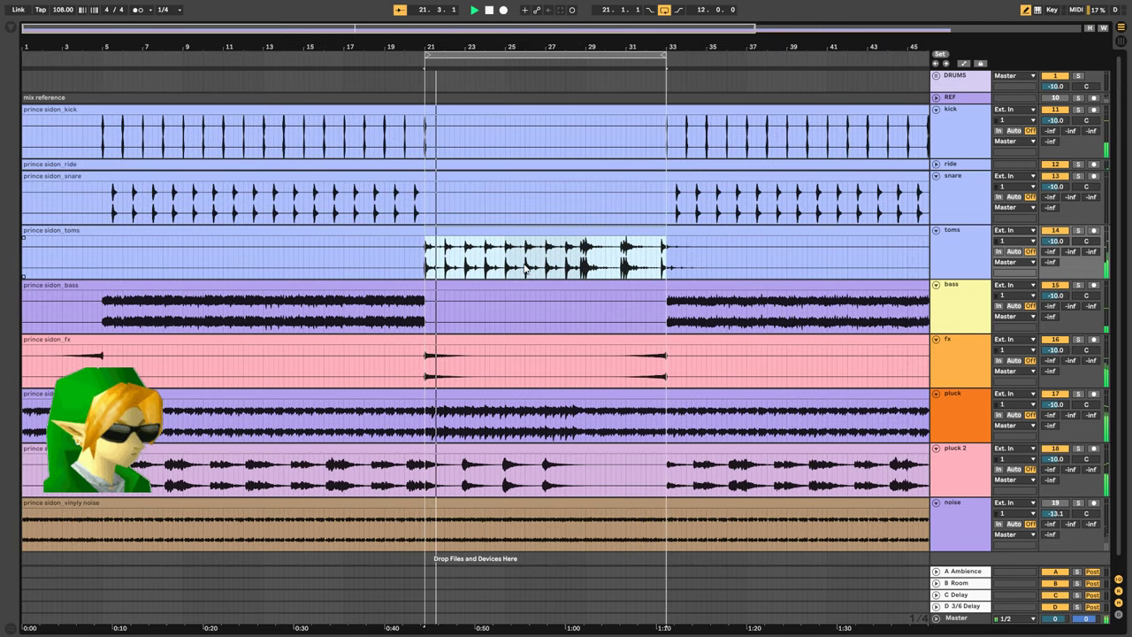
Solo the pluck and toms tracks together, then show the toms device chain and the browser
click(1080, 380)
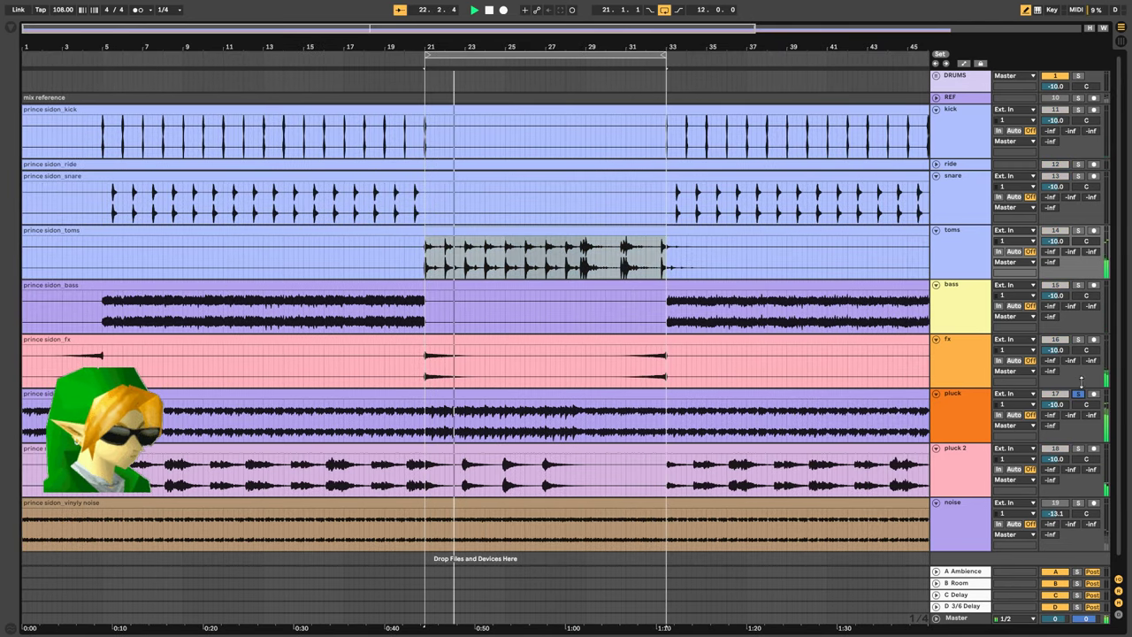
click(968, 245)
key(shift+Tab)
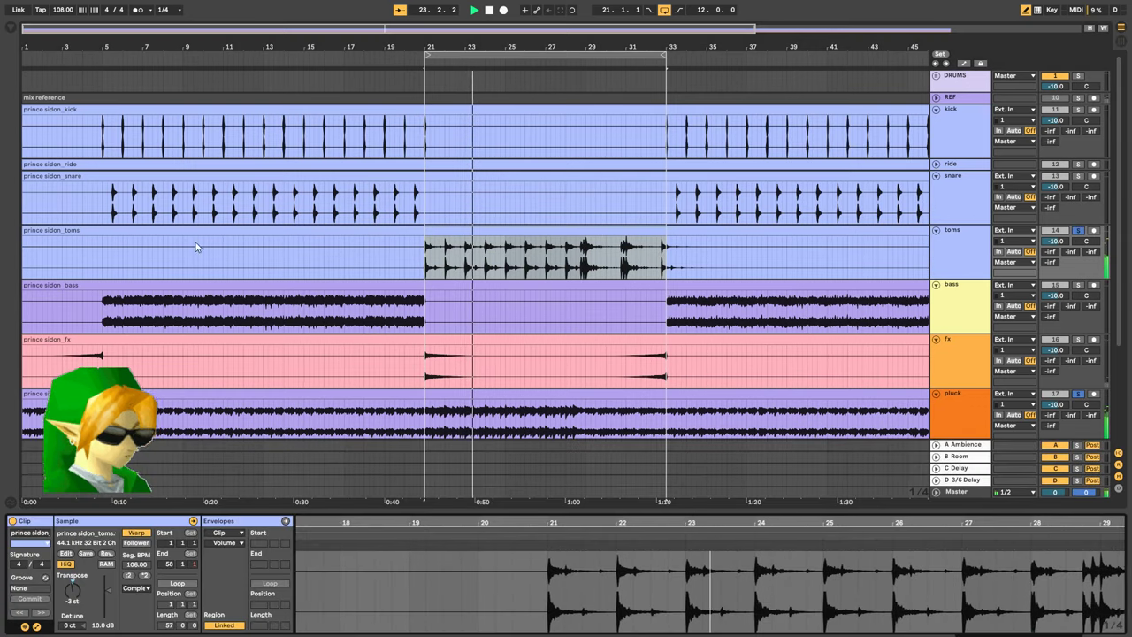
key(shift+Tab)
click(10, 28)
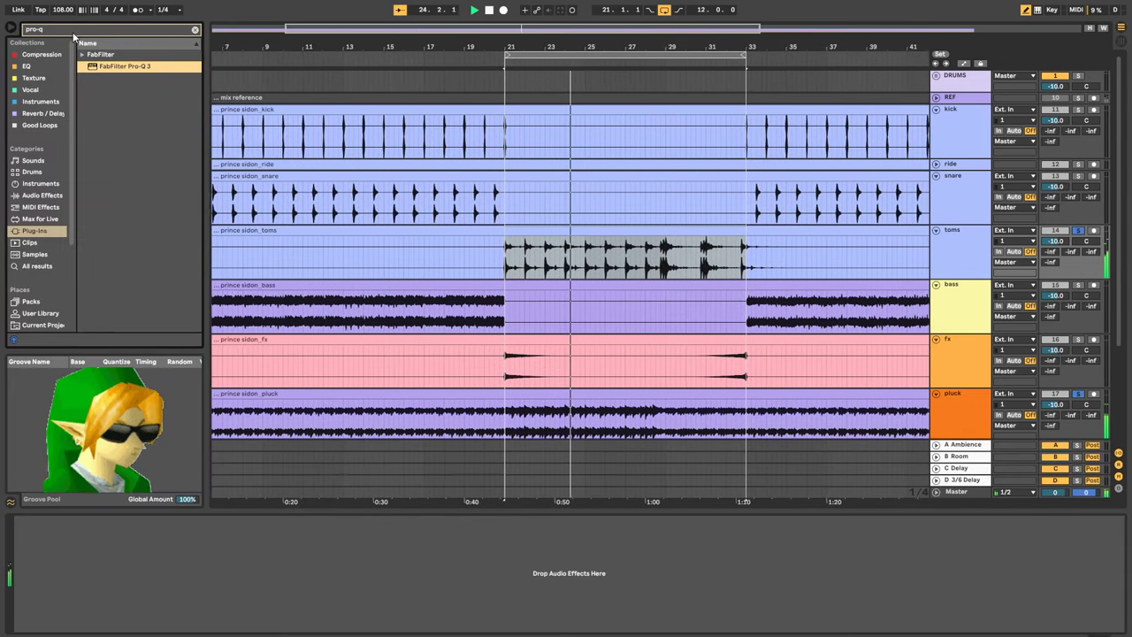
Add Renaissance Axx Stereo to the toms with threshold -4.4, attack 24.1 and gain -3.0, and close its window
text(axx)
click(118, 77)
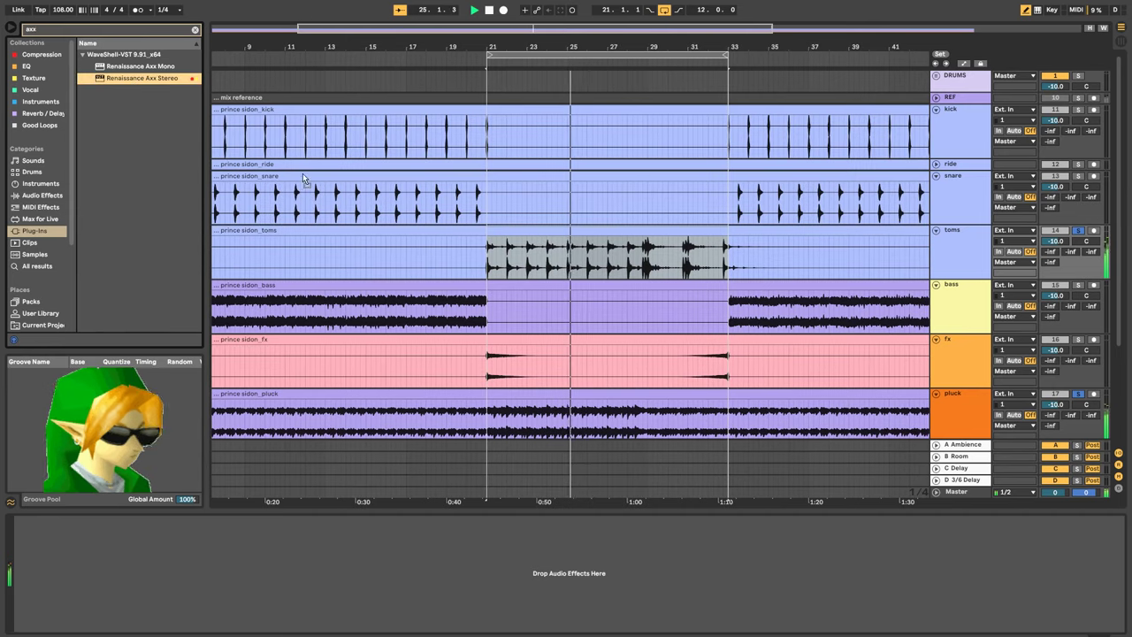
drag(583, 260, 583, 261)
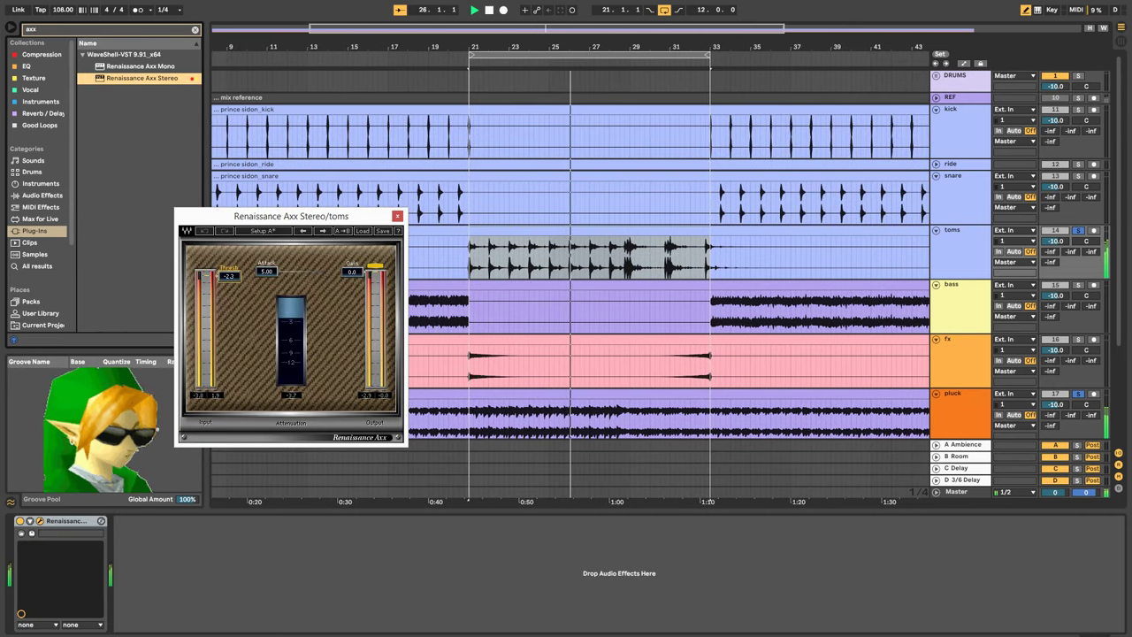
drag(229, 280, 349, 285)
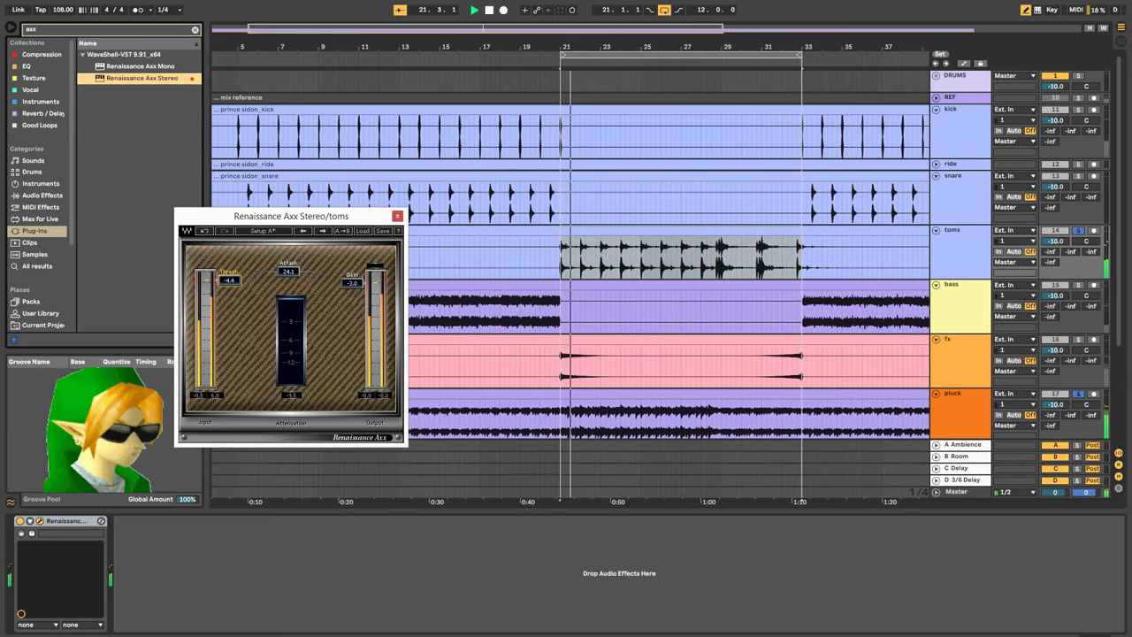
click(398, 215)
Add the Tuner effect after Renaissance Axx on the toms and check the toms' pitch while the loop plays
click(43, 194)
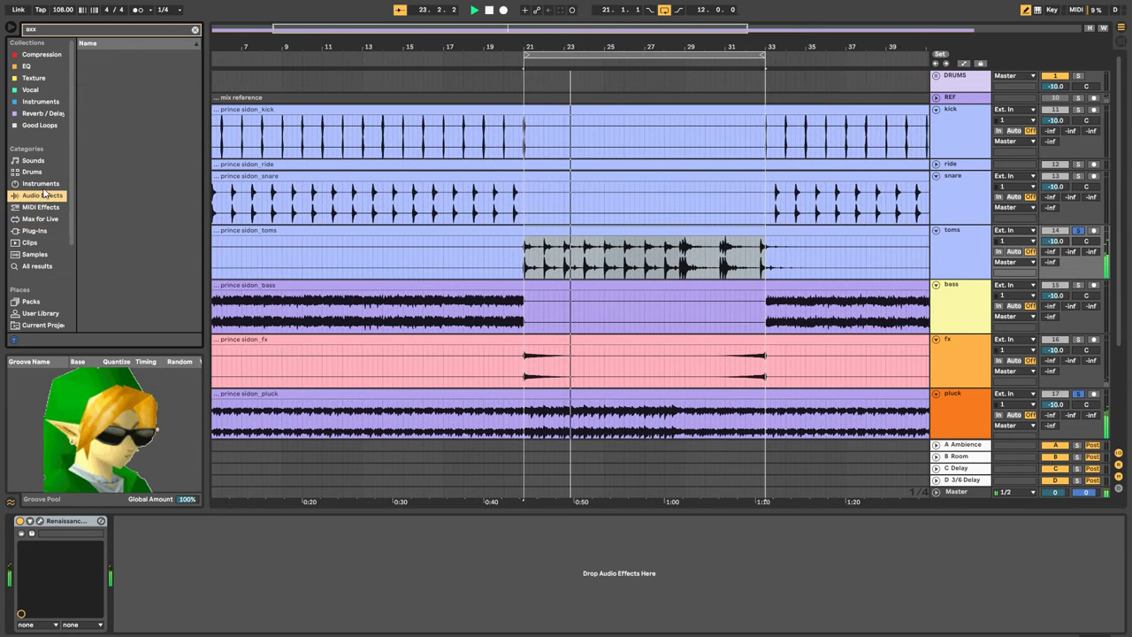
click(89, 29)
text(tuner)
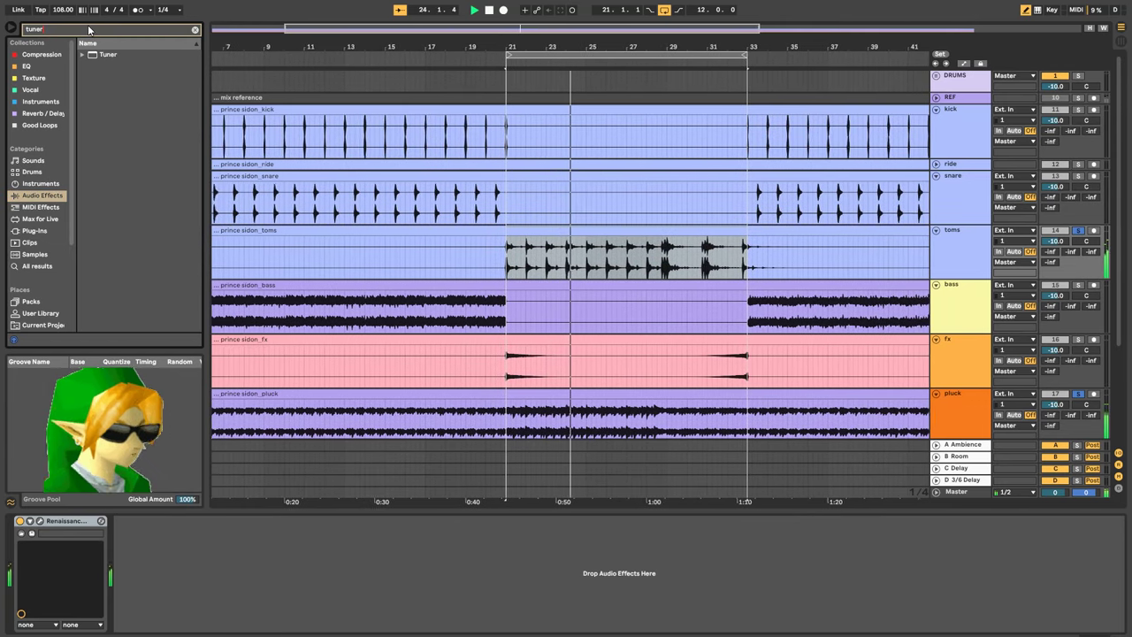
drag(103, 55, 345, 579)
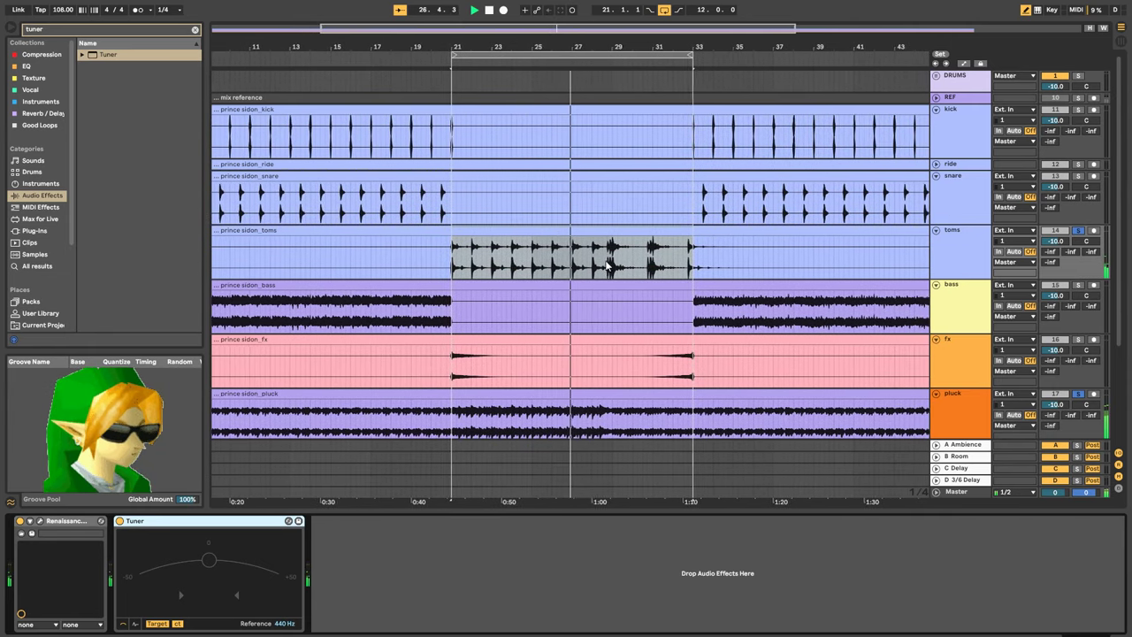
drag(564, 28, 563, 62)
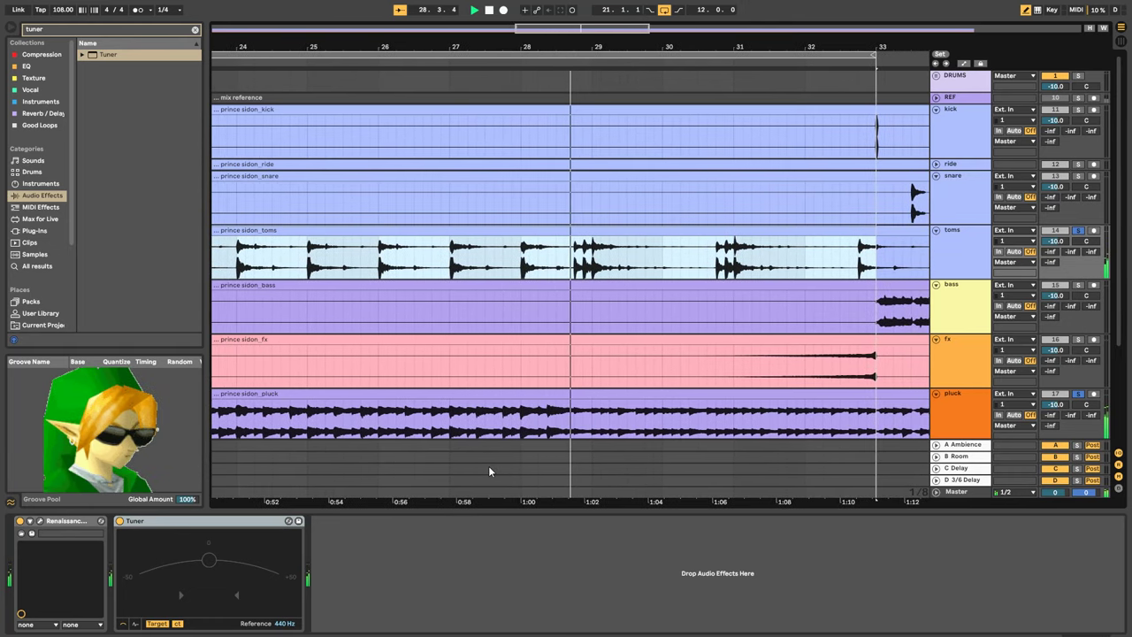
click(135, 522)
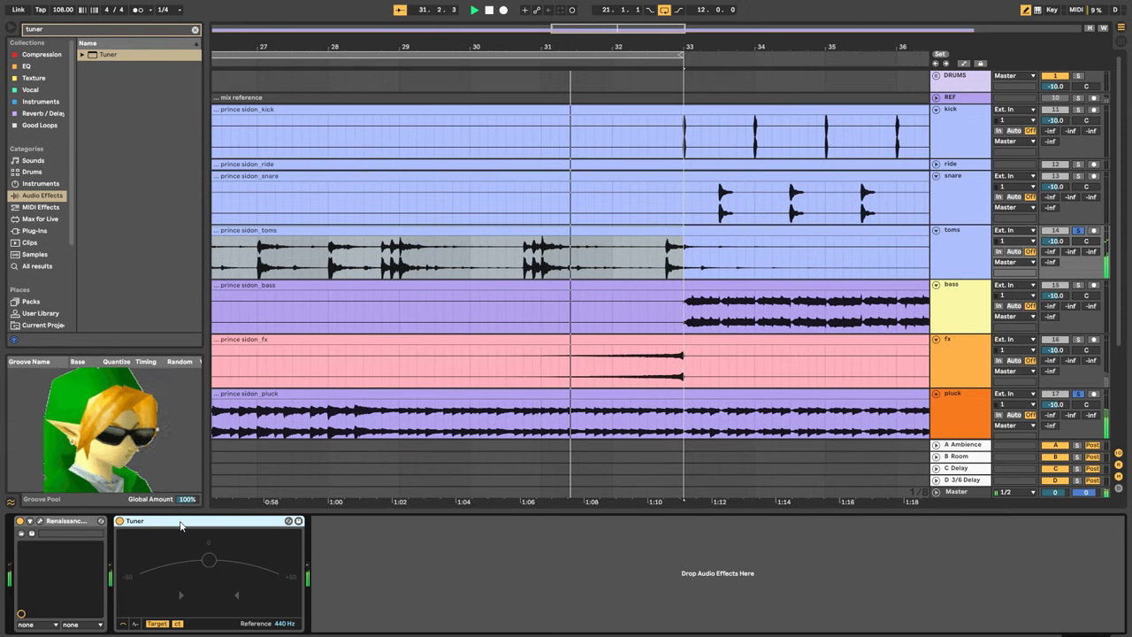
Compare the toms with Renaissance Axx bypassed and re-enabled, and remove the Tuner
key(space)
click(20, 521)
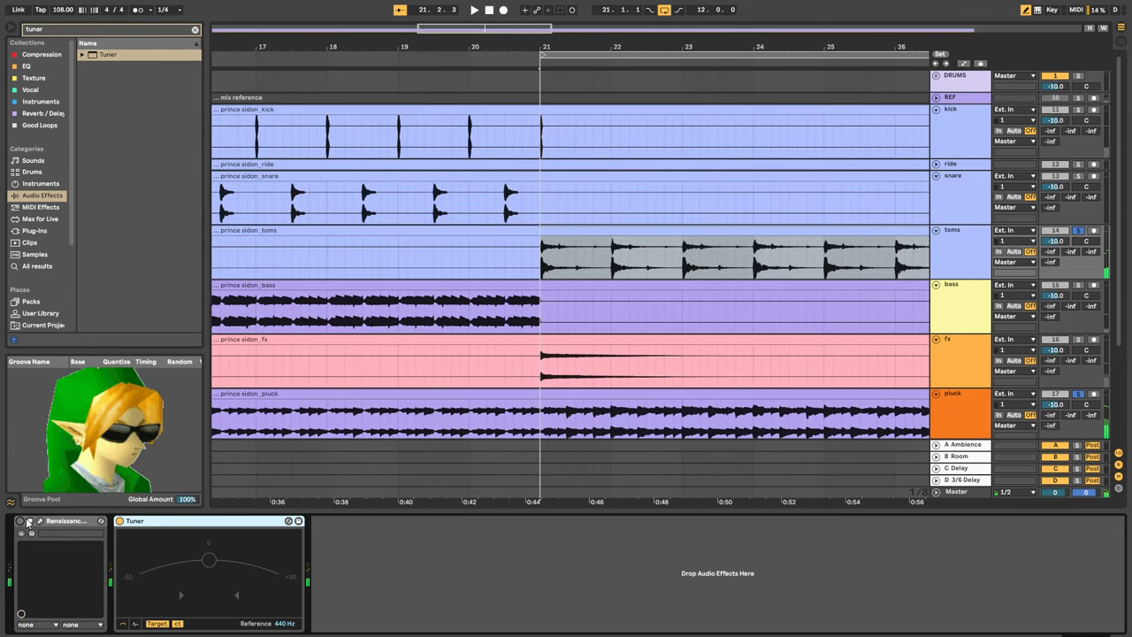
key(space)
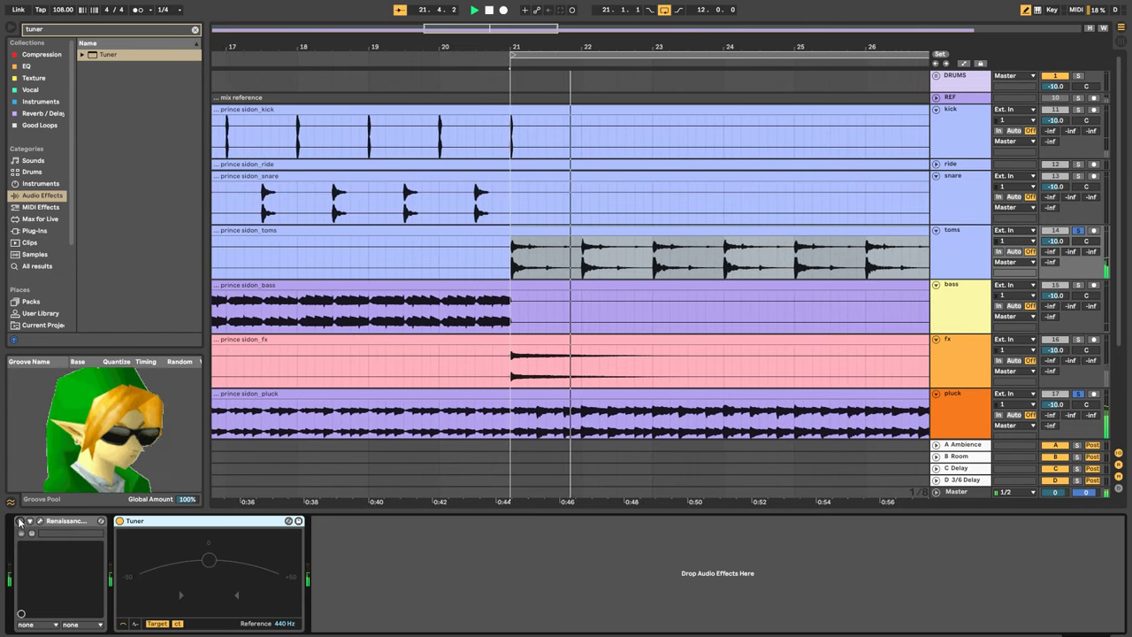
click(20, 521)
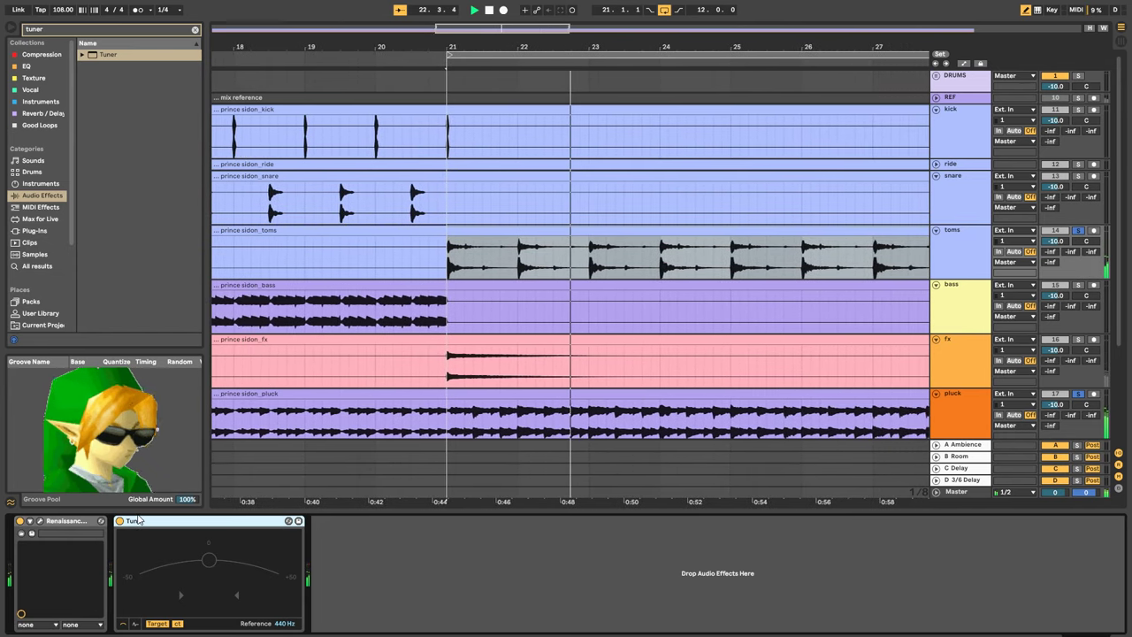
key(Delete)
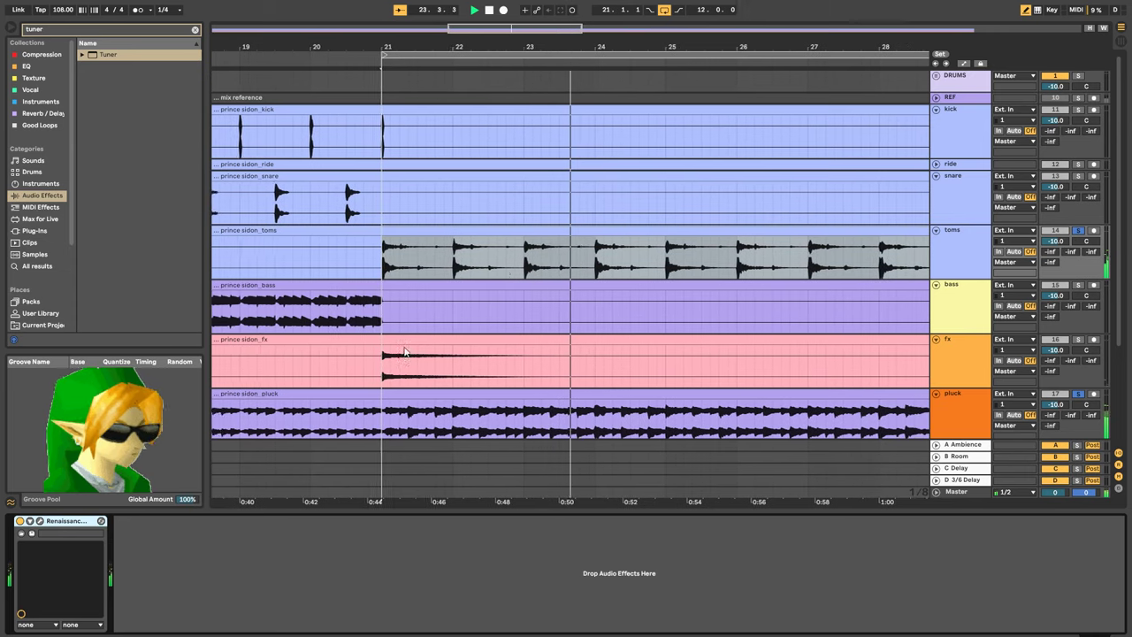
drag(657, 47, 597, 30)
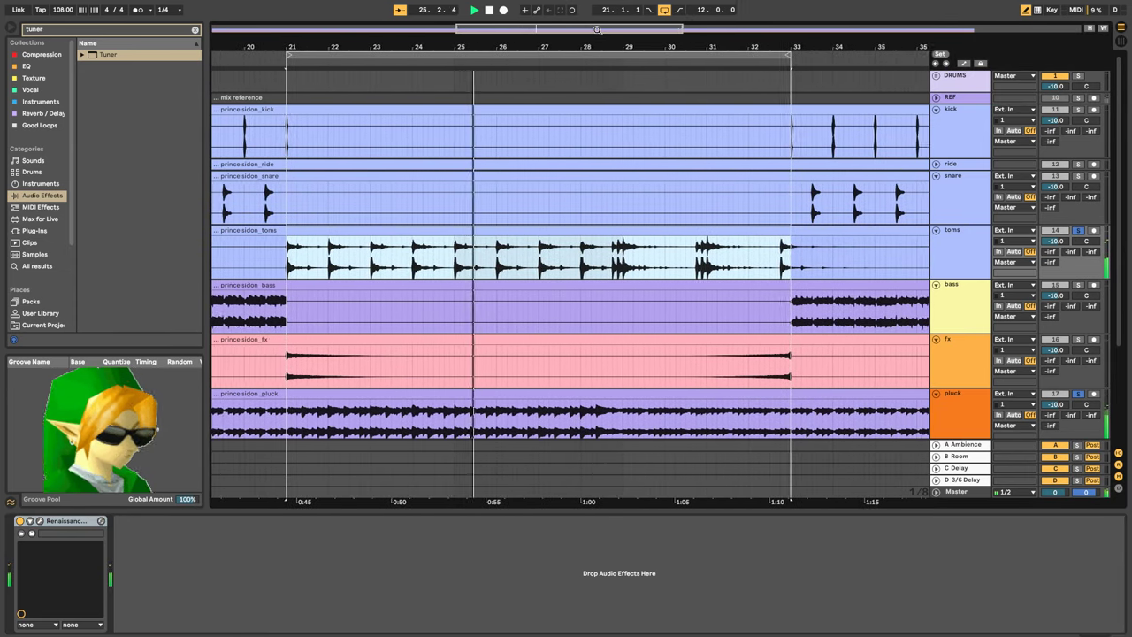
key(shift+Tab)
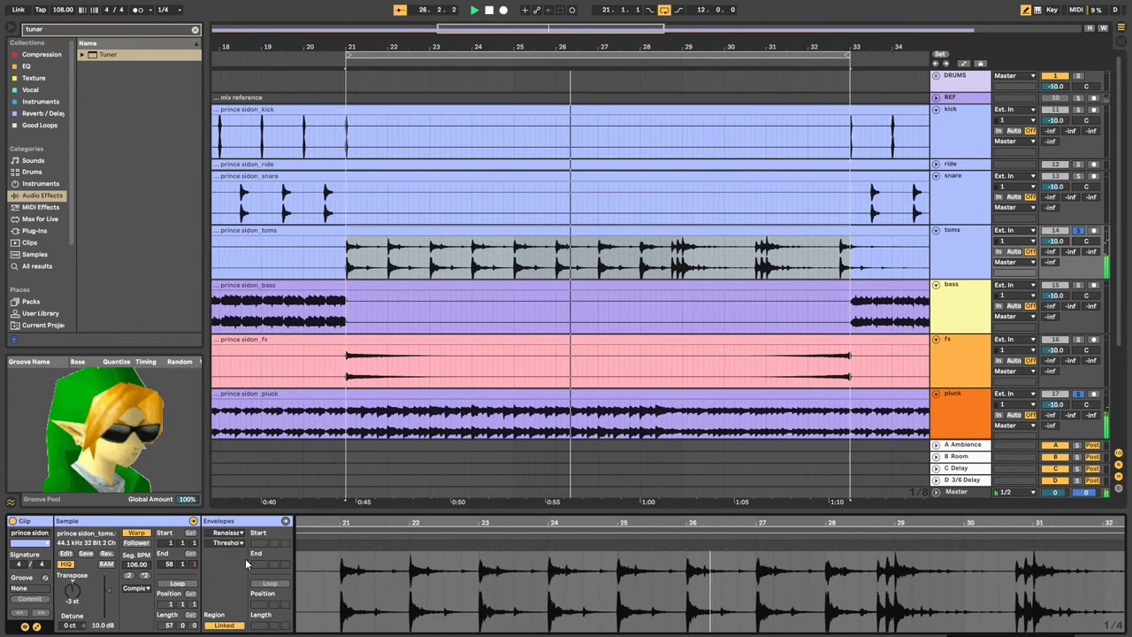
key(shift+Tab)
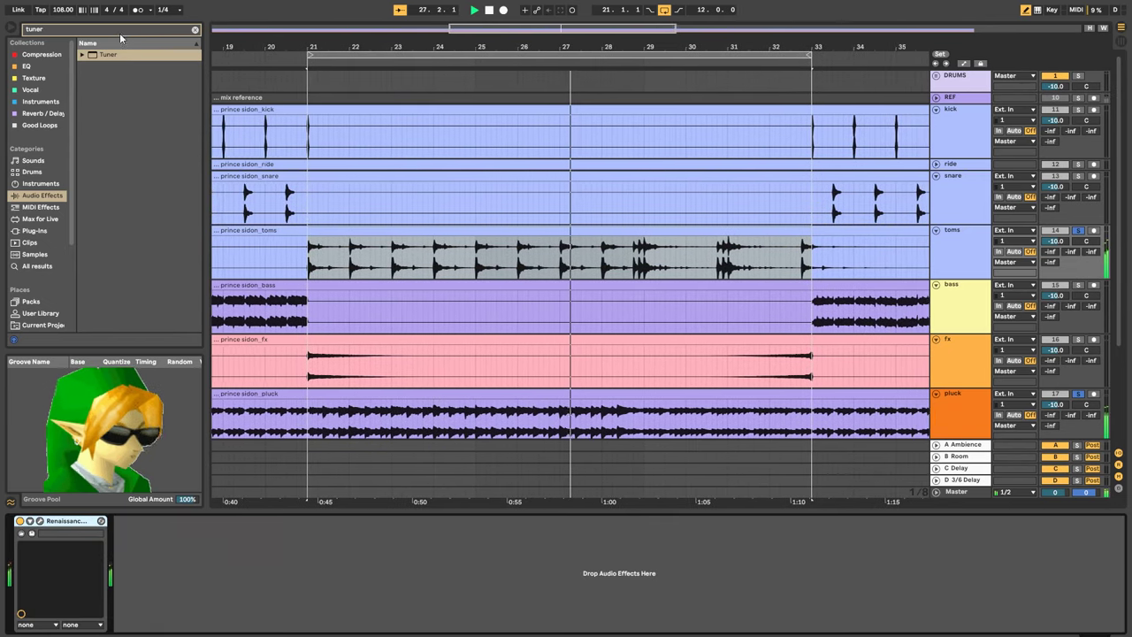
Find FabFilter Pro-Q 3 among the plug-ins and add it after Renaissance Axx on the toms
key(ctrl+f)
text(pro-q)
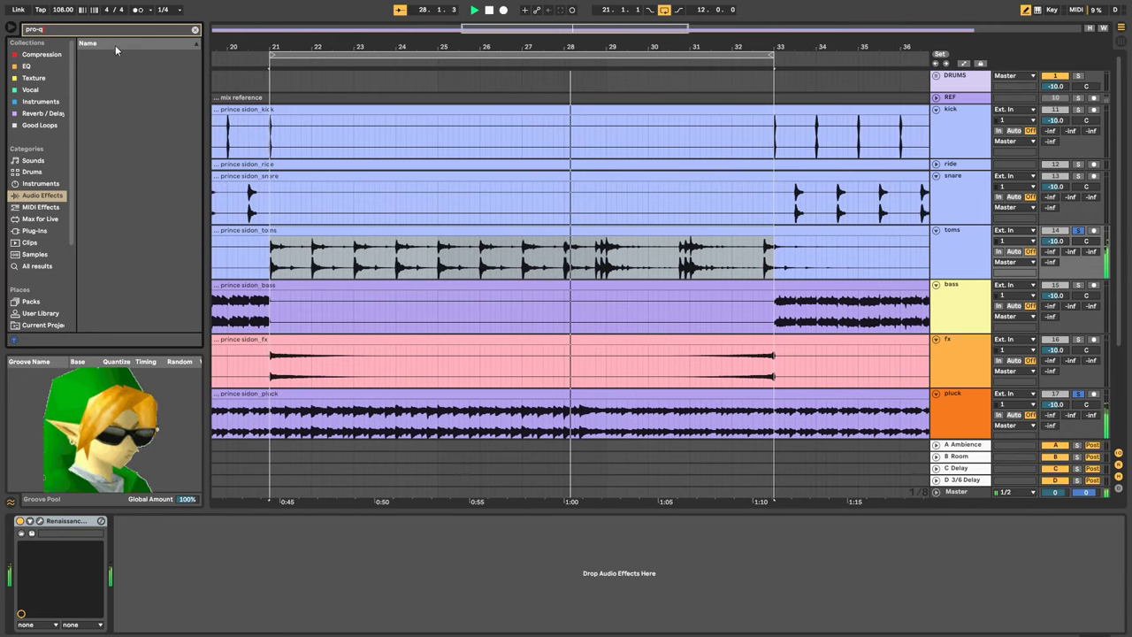
click(37, 230)
drag(118, 67, 266, 535)
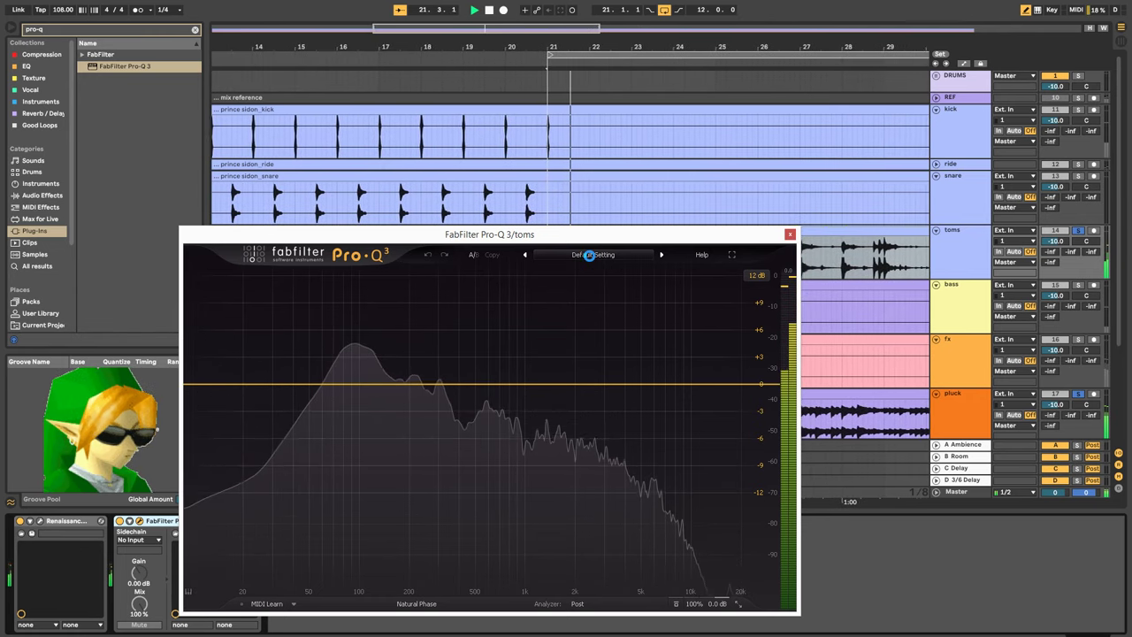
Add a low cut to the toms EQ just below 100 Hz with an 18 dB/oct slope
drag(200, 386, 353, 377)
scroll(367, 381, up, 1)
Add a bell boost of +3.59 dB at 91.73 Hz and a gentle bell cut just above 200 Hz to the toms EQ
drag(434, 384, 351, 311)
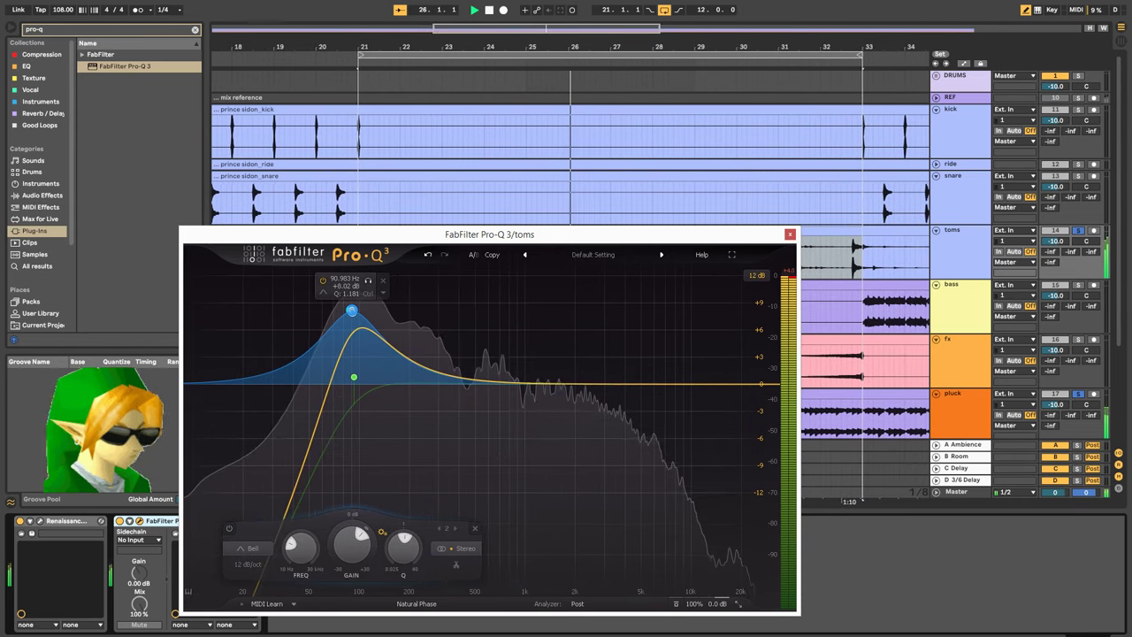
alt+shift+click(355, 378)
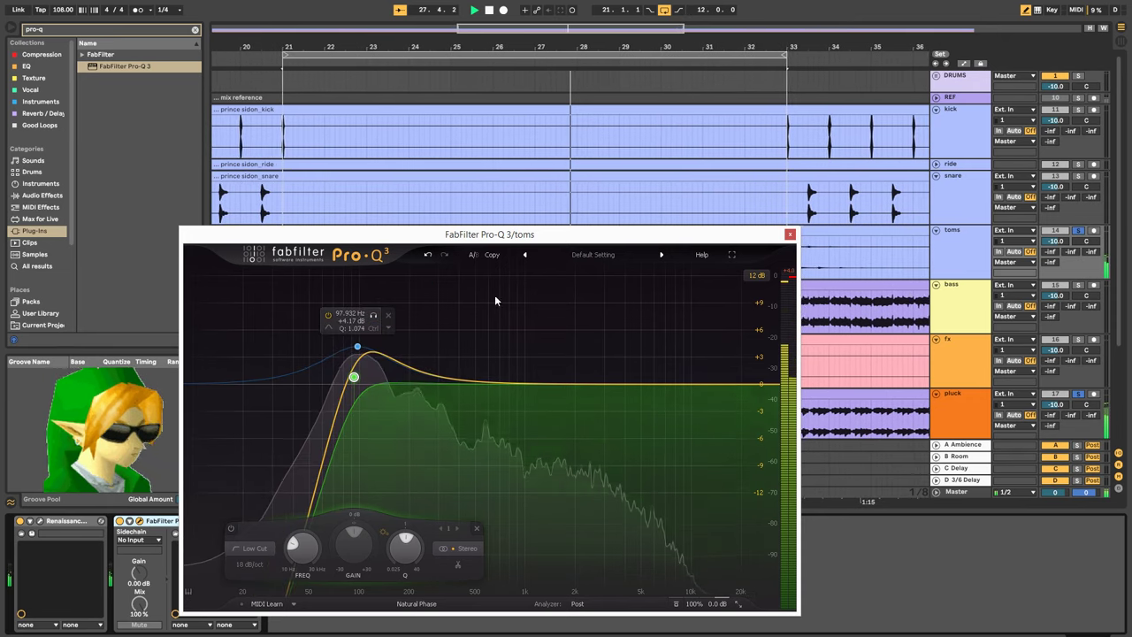
drag(358, 343, 354, 351)
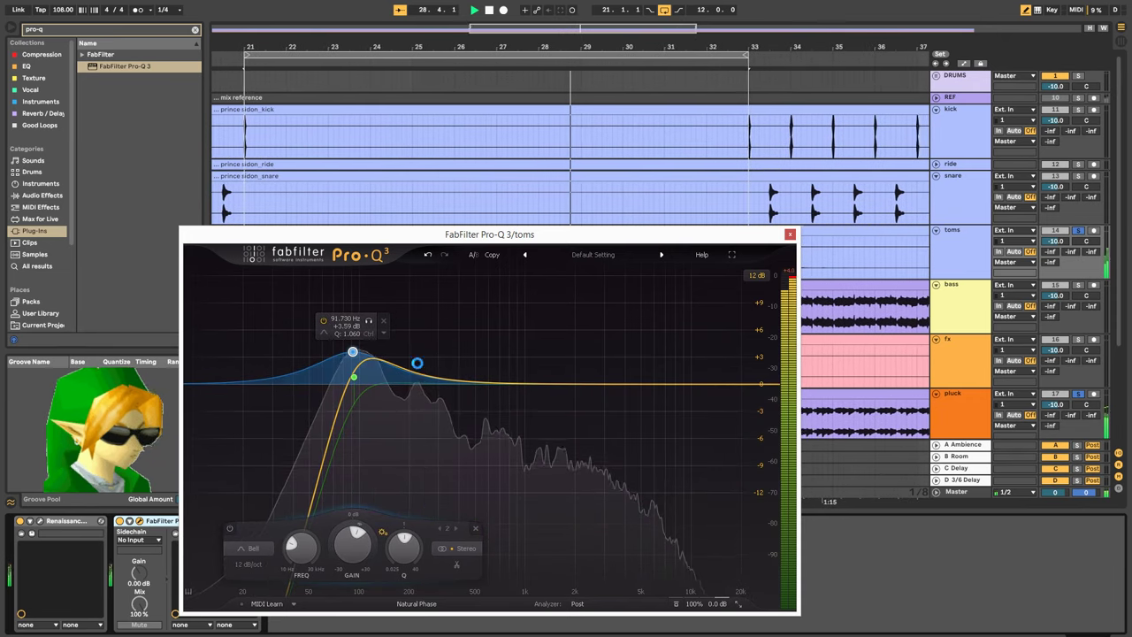
drag(421, 375, 418, 404)
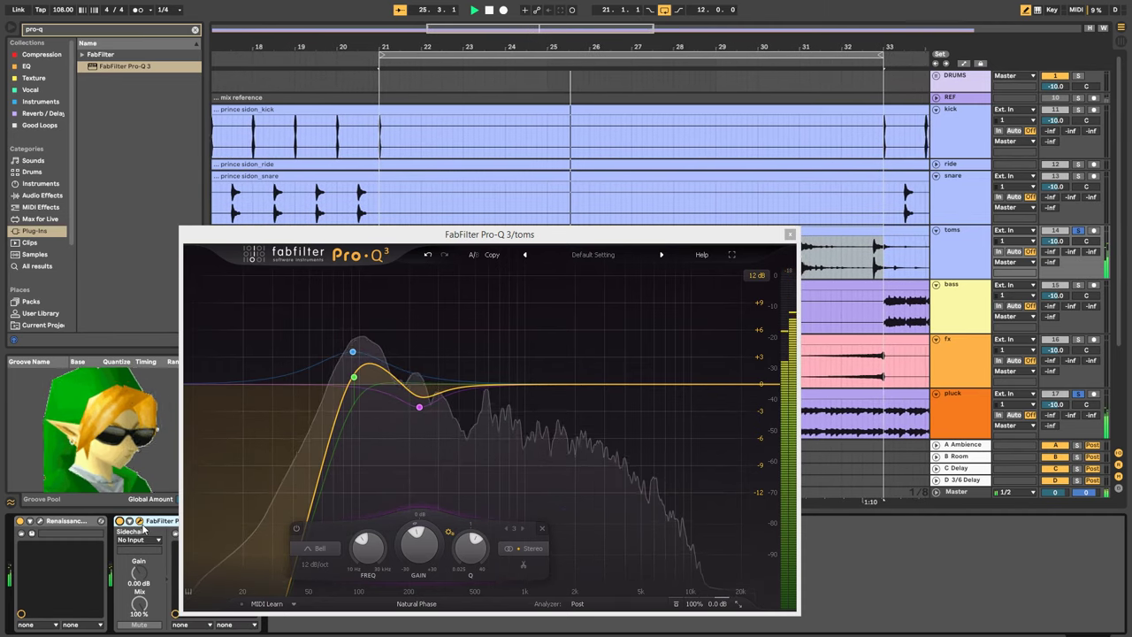
click(751, 385)
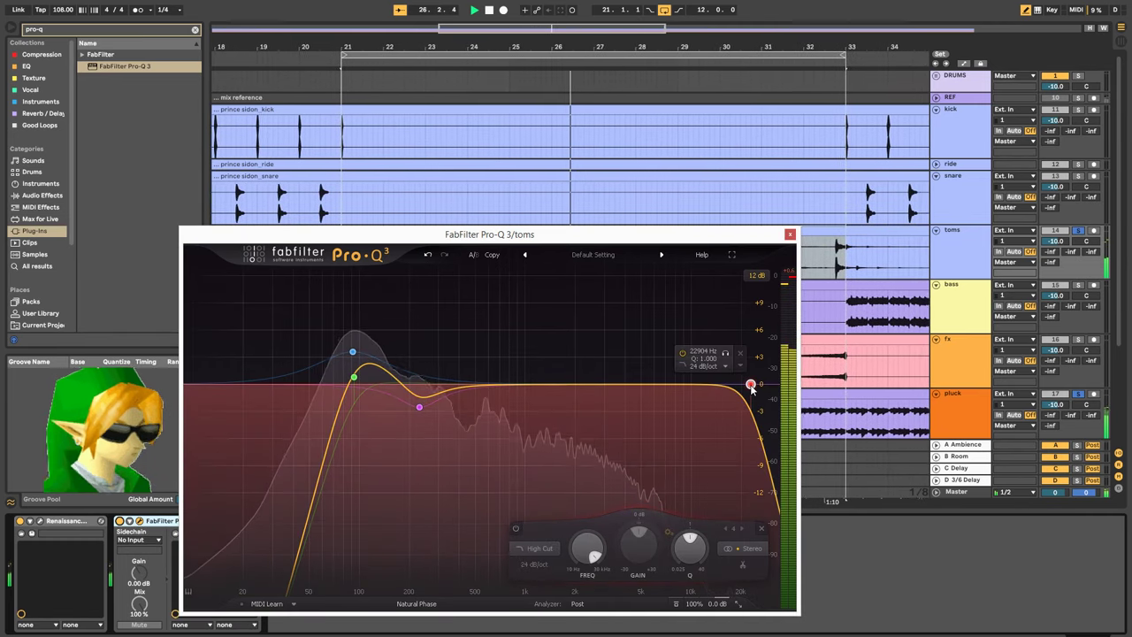
drag(749, 391, 654, 394)
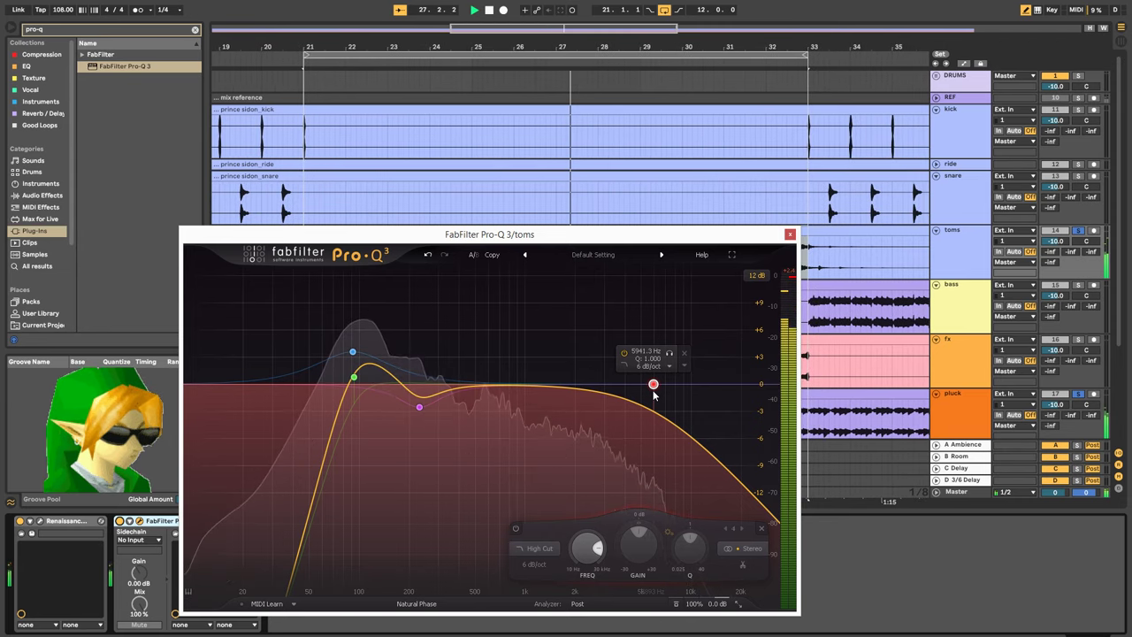
click(762, 529)
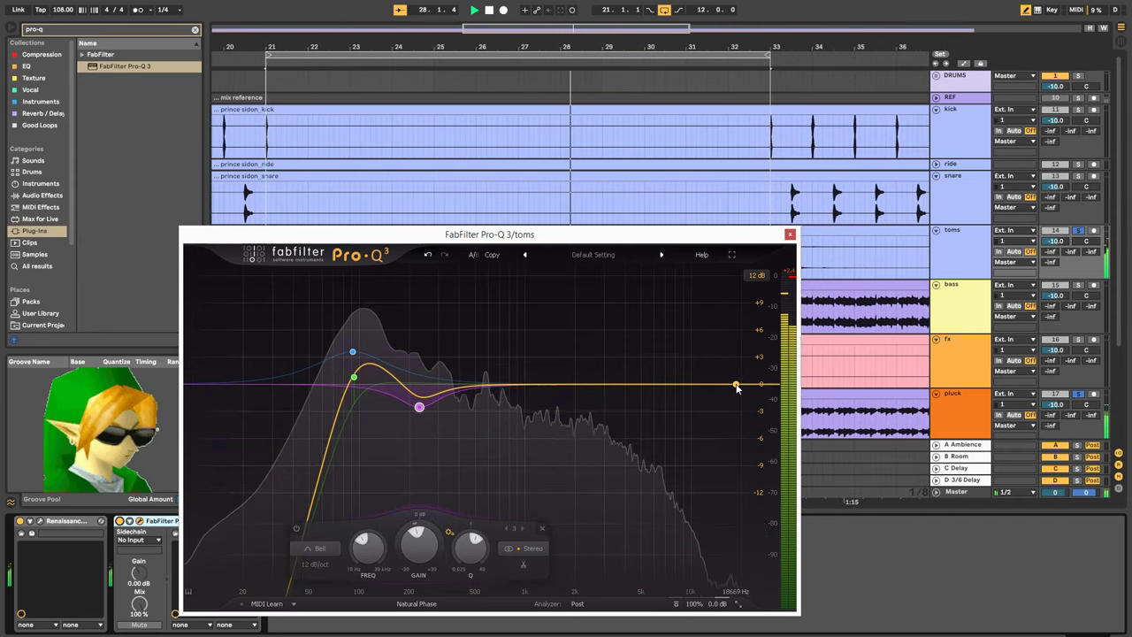
Add a 6 dB/oct high cut at about 7230 Hz to the toms EQ and close the Pro-Q 3 window
click(736, 386)
drag(736, 386, 668, 385)
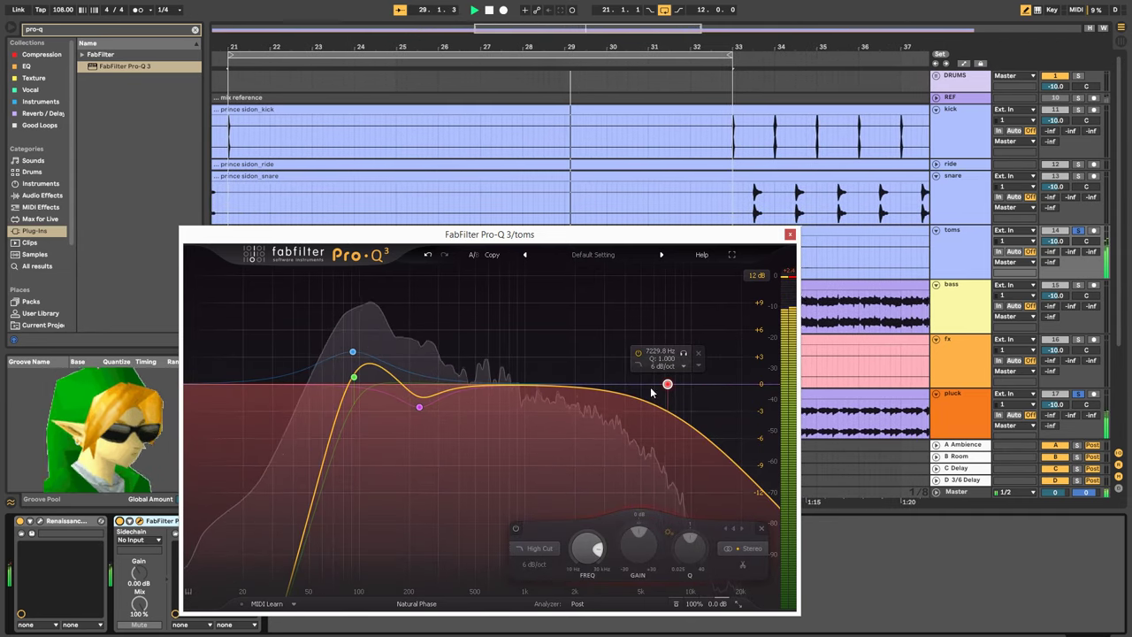
click(790, 235)
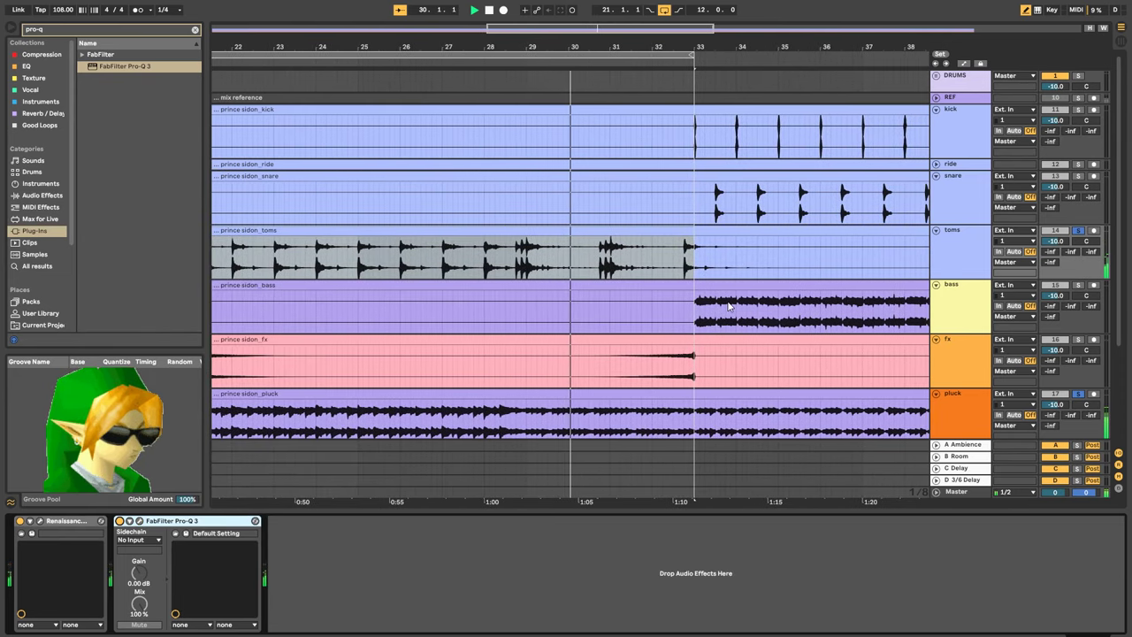
Clear the plug-in search and show the whole song in the arrangement
click(196, 30)
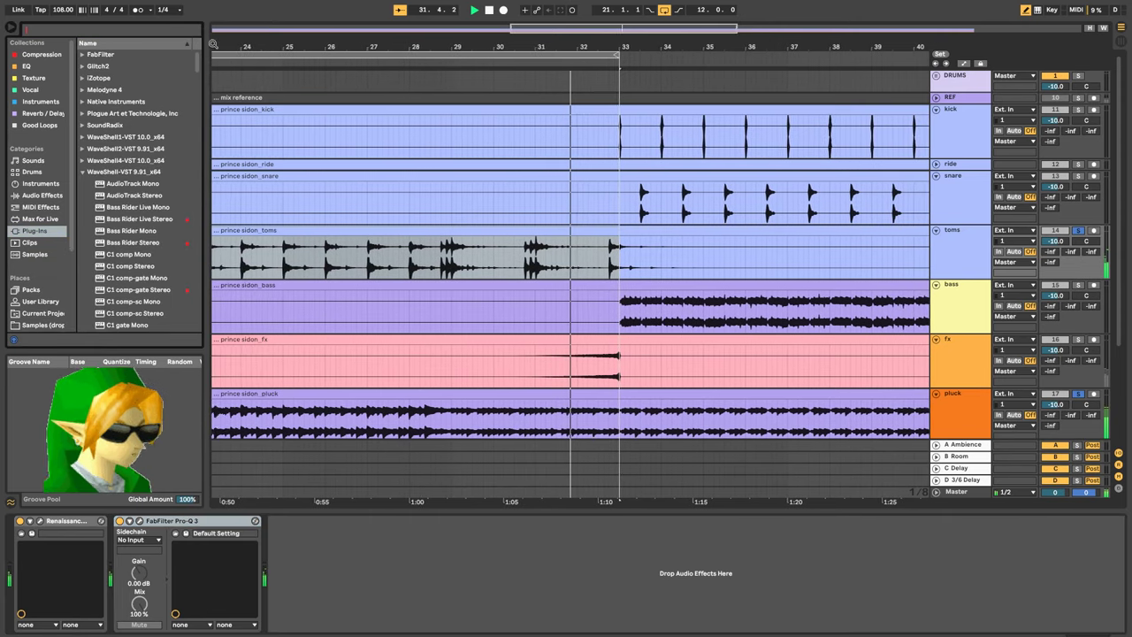
drag(767, 46, 767, 4)
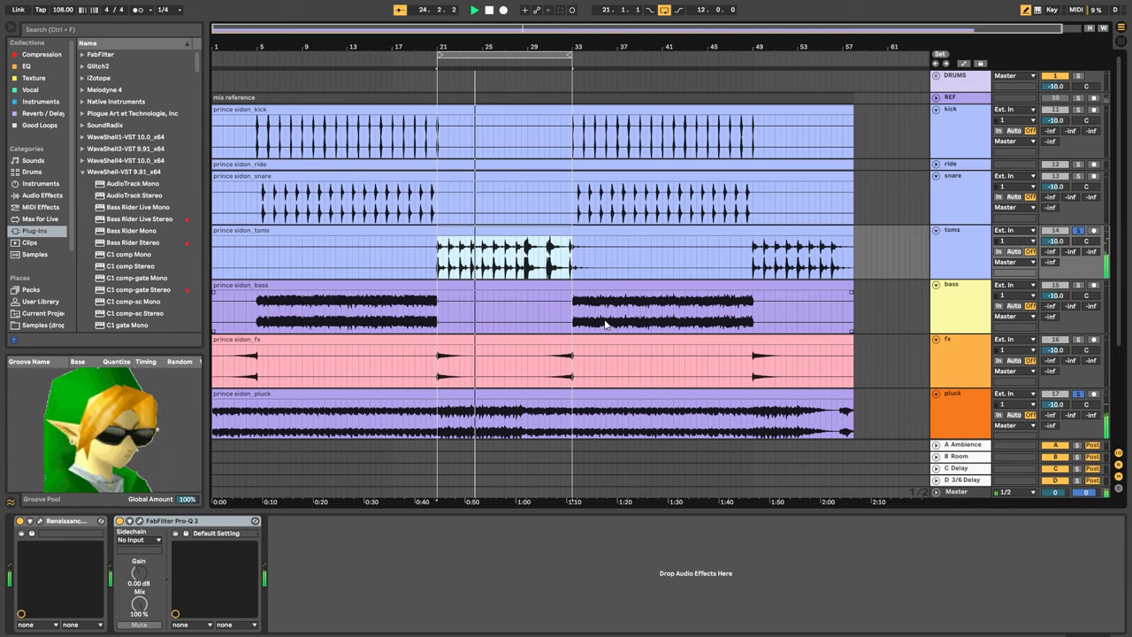
Solo the pluck 2 track to hear it together with the toms and pluck
scroll(604, 325, down, 2)
scroll(1059, 311, down, 2)
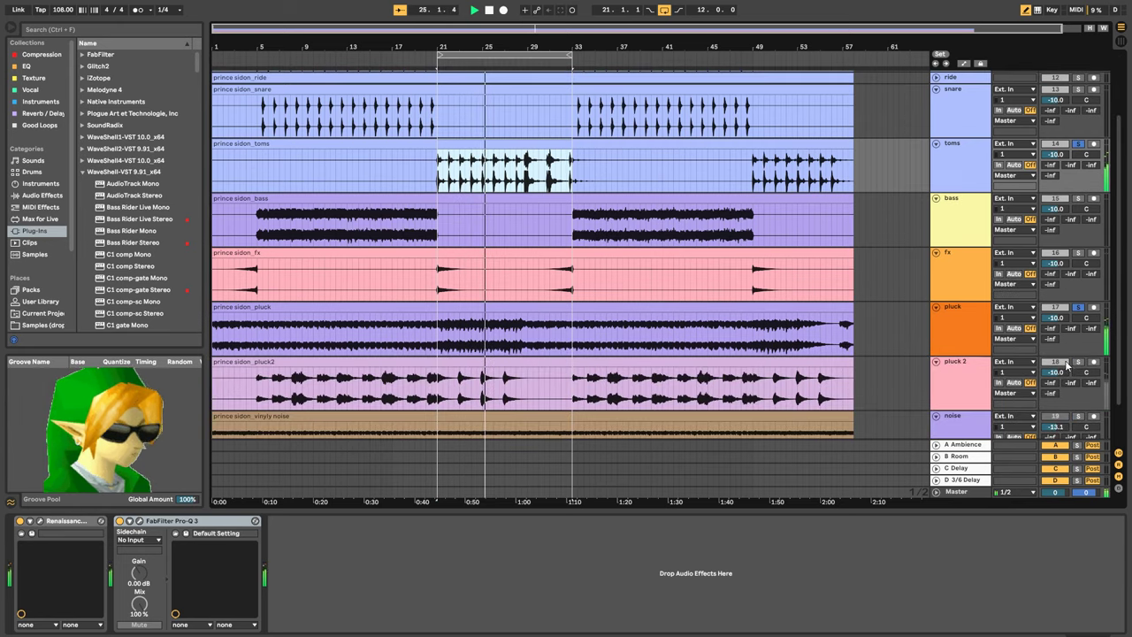
click(1079, 364)
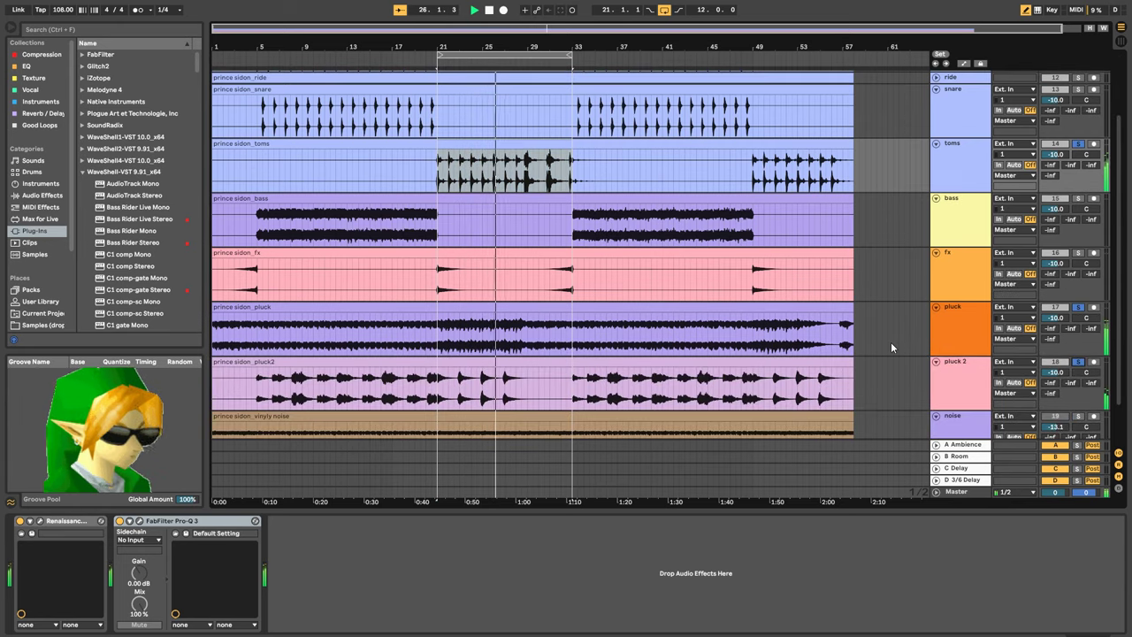
scroll(891, 347, down, 3)
scroll(870, 343, up, 2)
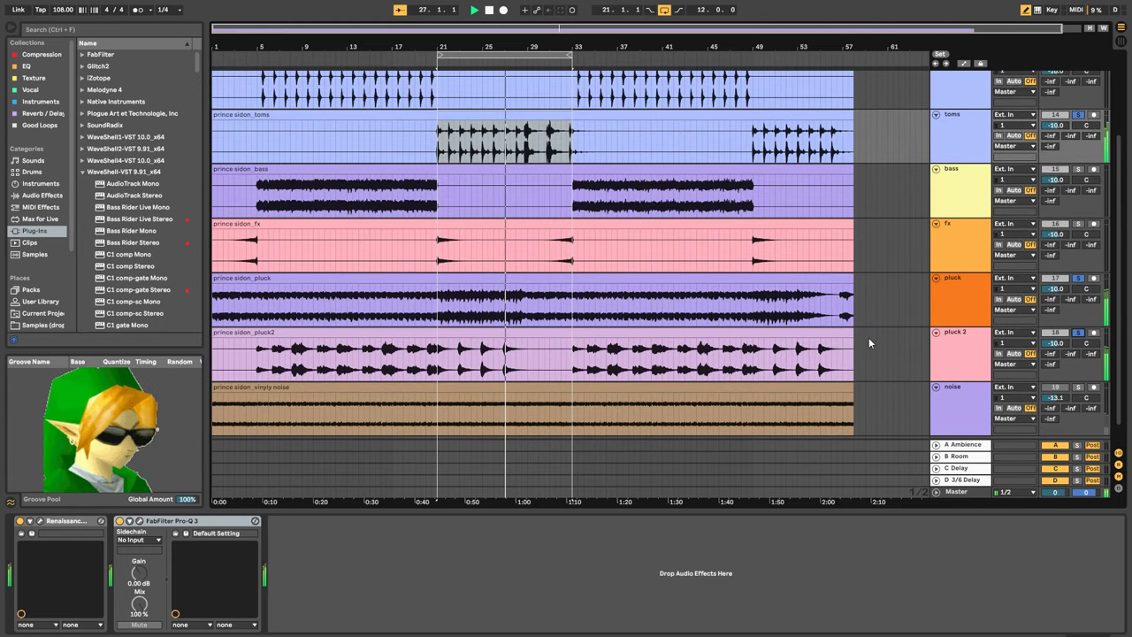
scroll(913, 351, up, 2)
scroll(912, 351, up, 2)
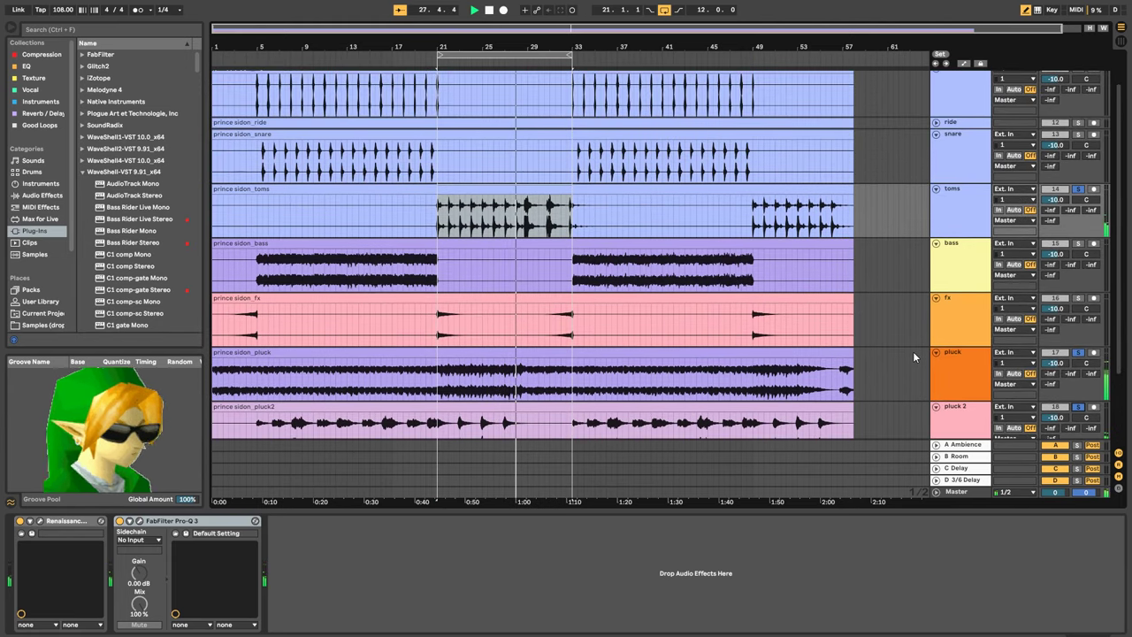
scroll(1017, 310, up, 2)
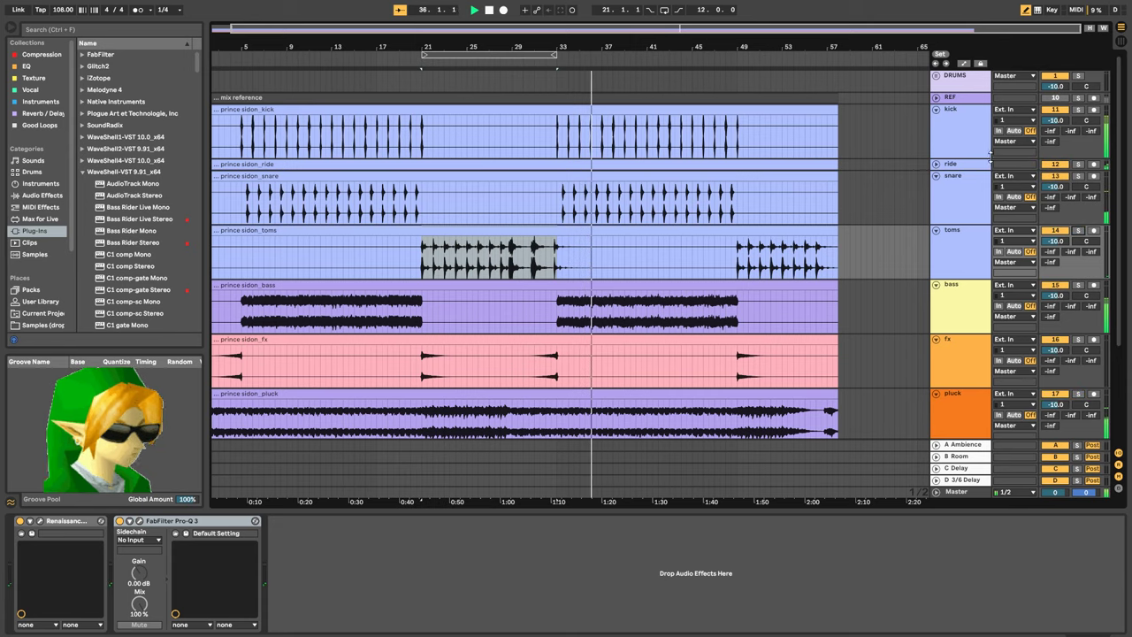
Try JJP-Drums Stereo with a factory kick preset on the soloed kick track
click(885, 138)
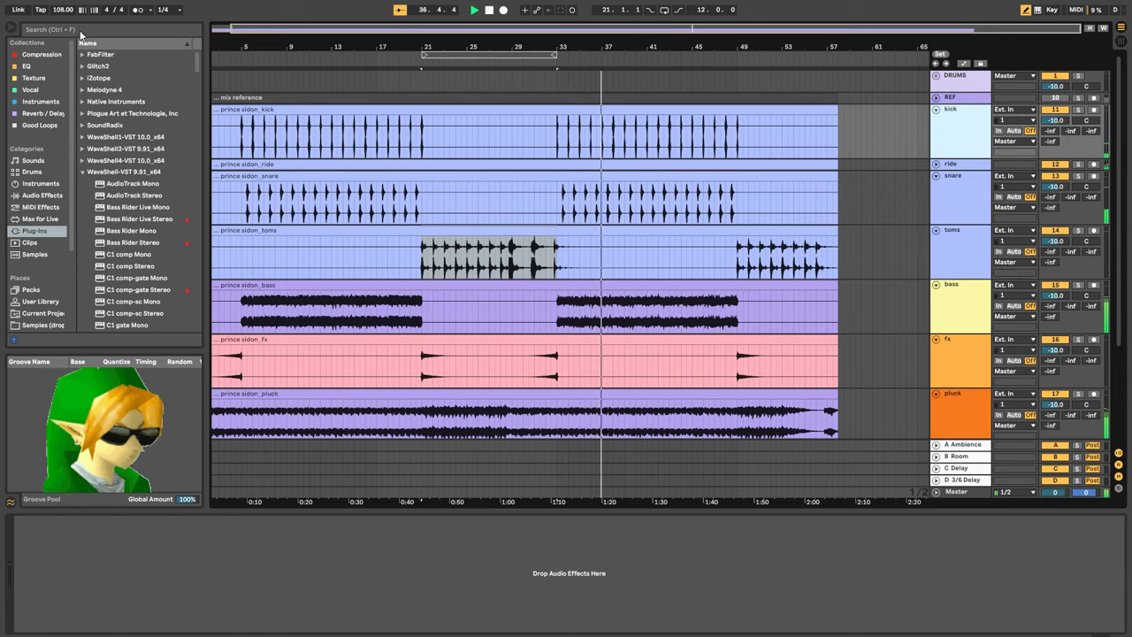
click(133, 32)
text(jjp)
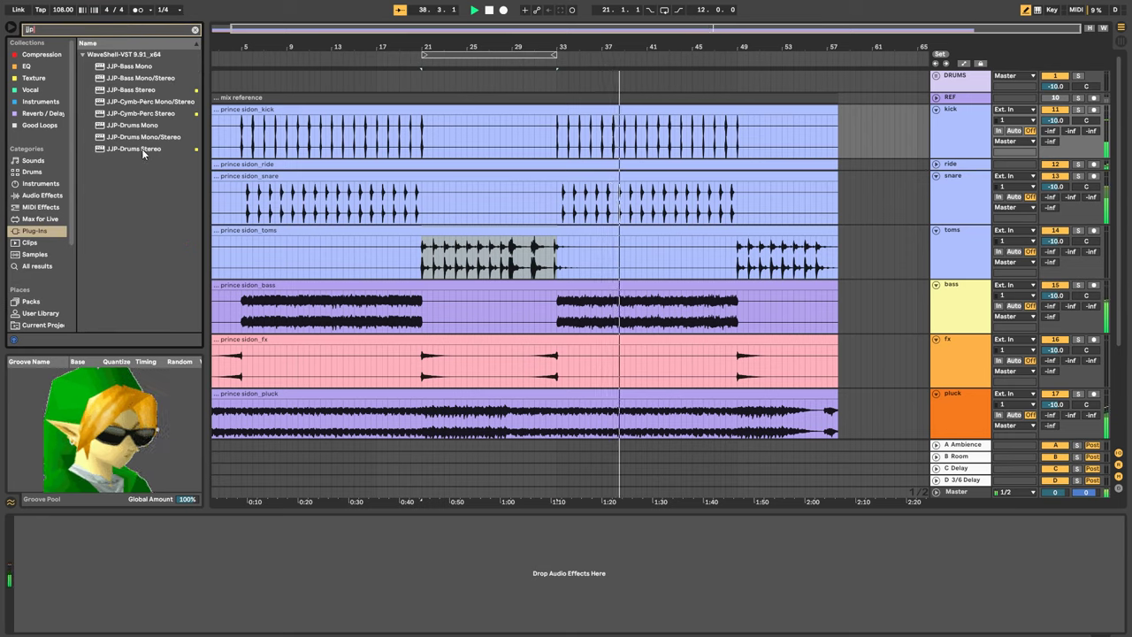
click(141, 149)
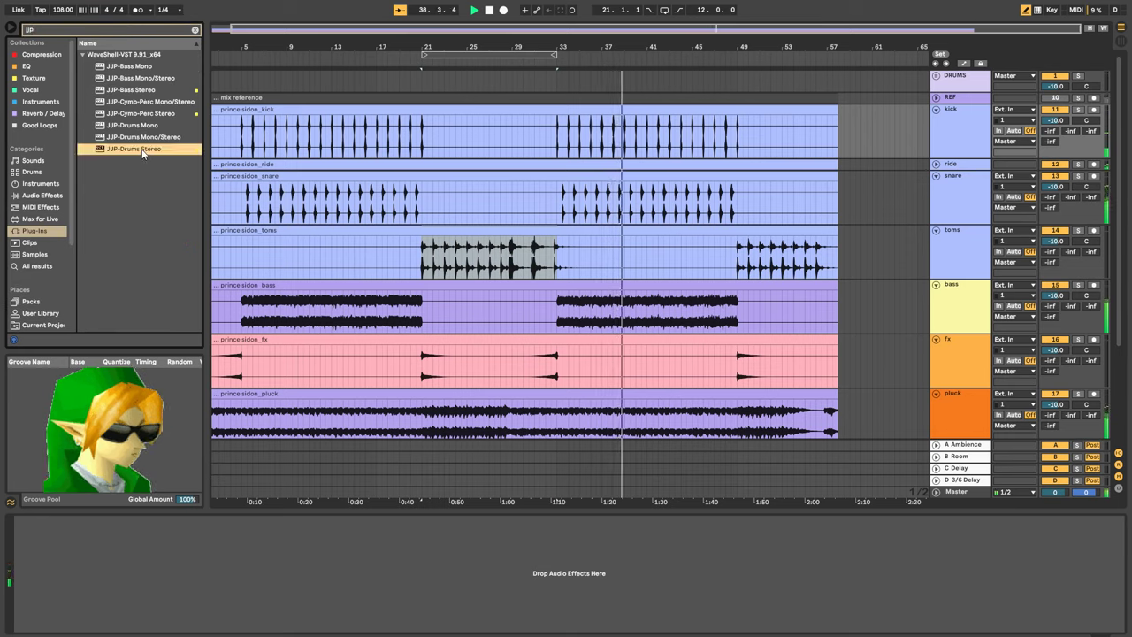
click(1080, 109)
click(576, 267)
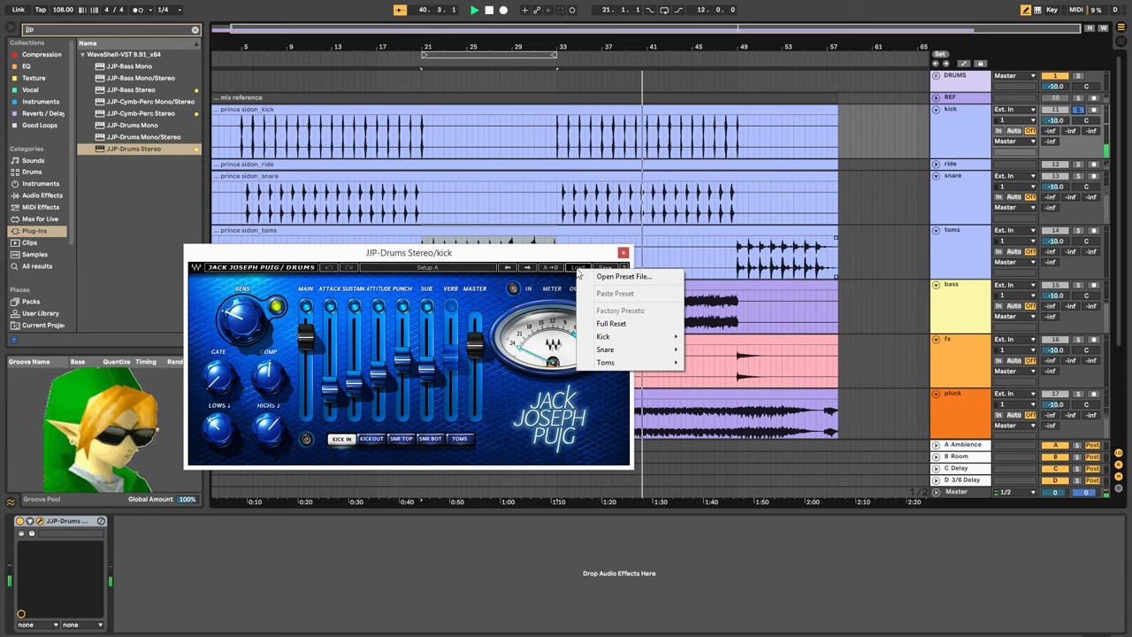
mouse_move(613, 335)
click(796, 336)
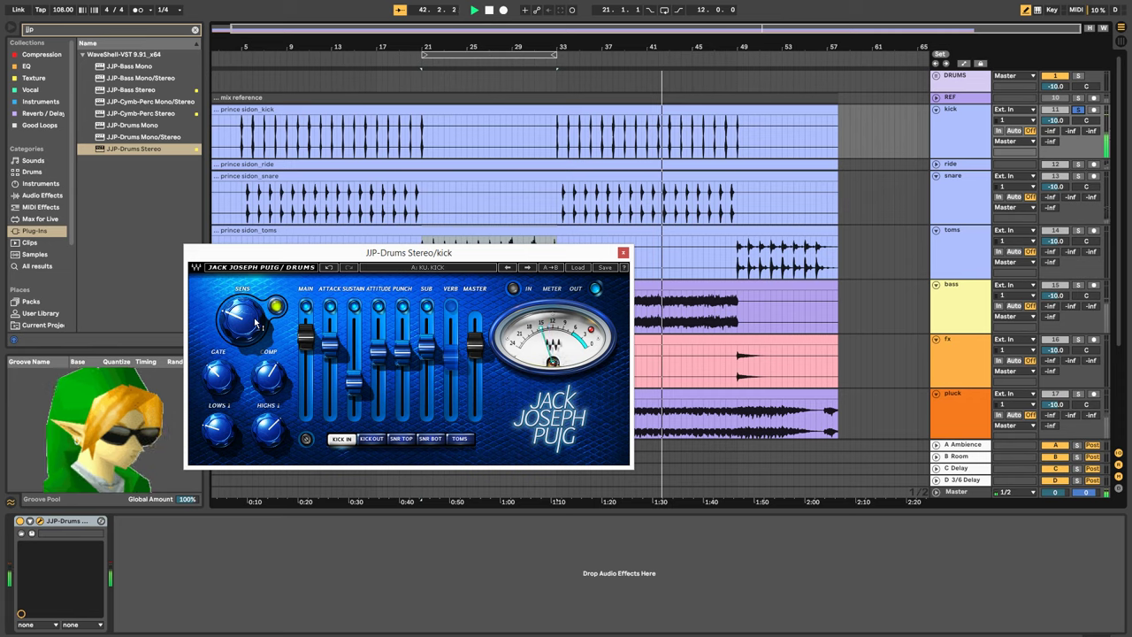
Unsolo the kick track and remove JJP-Drums from it
click(1080, 109)
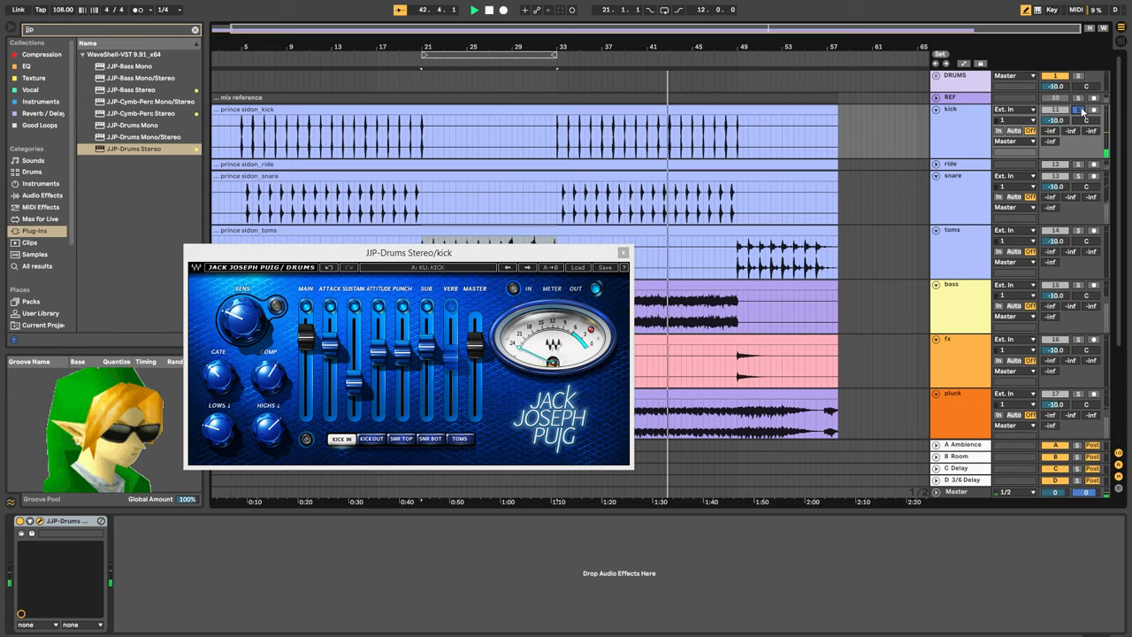
click(60, 525)
key(Delete)
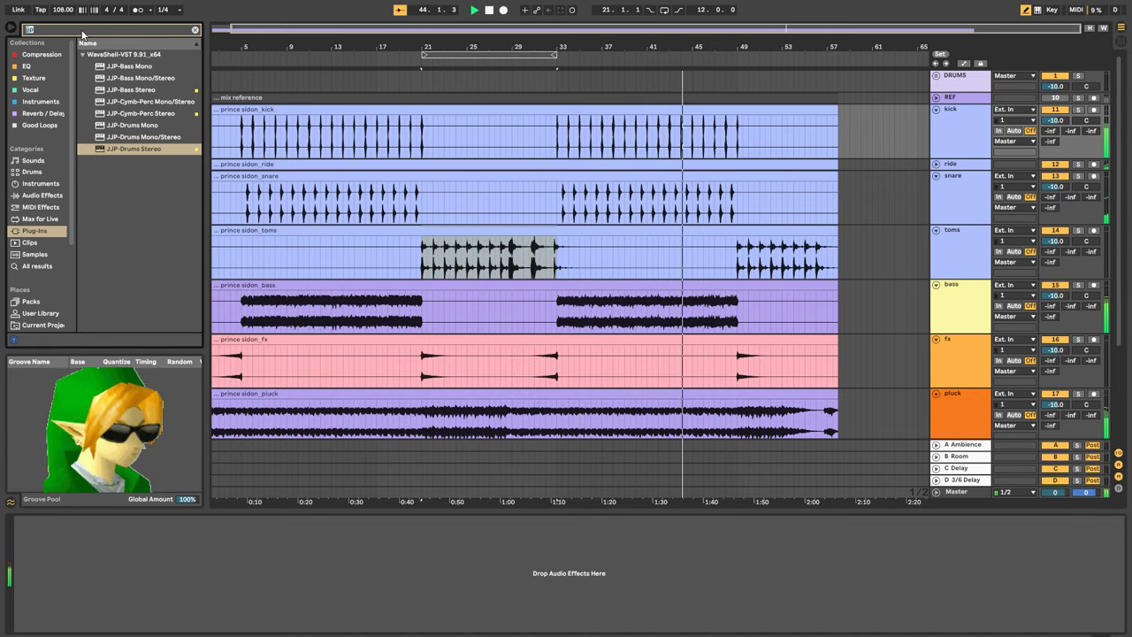
Search the plug-ins for "tor" and add Torque Stereo to the kick track
double_click(84, 31)
text(tor)
click(97, 55)
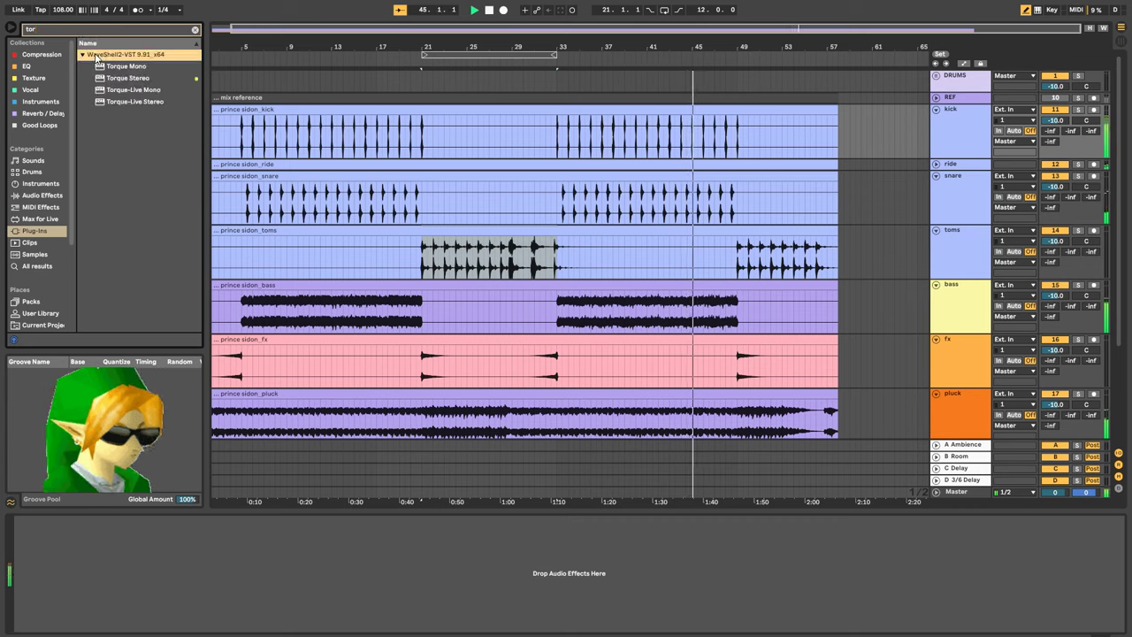
drag(124, 78, 168, 454)
drag(207, 579, 214, 543)
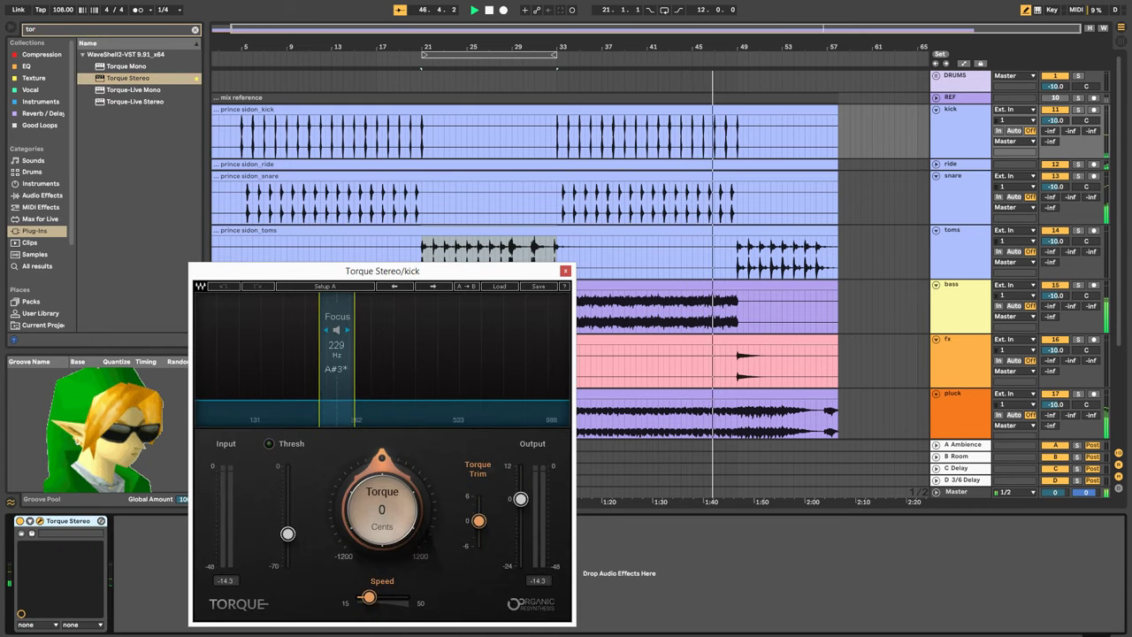
Set Torque's focus to 131 Hz and its torque to -165 cents while playing the mix from bar 5
drag(332, 390, 259, 393)
drag(381, 508, 381, 523)
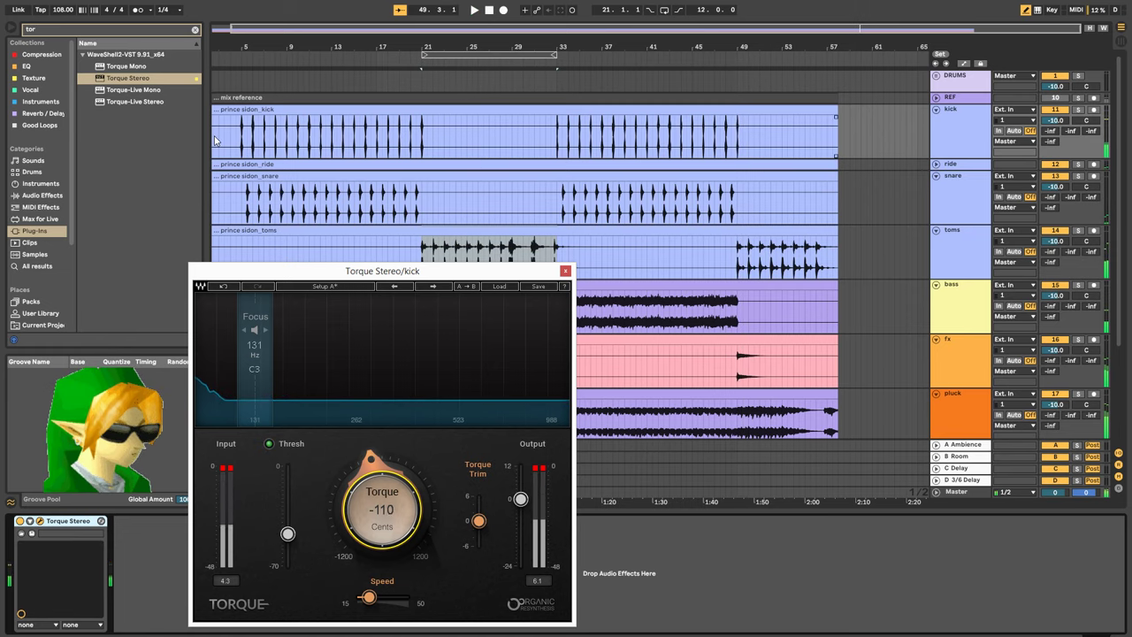
key(space)
click(242, 148)
key(space)
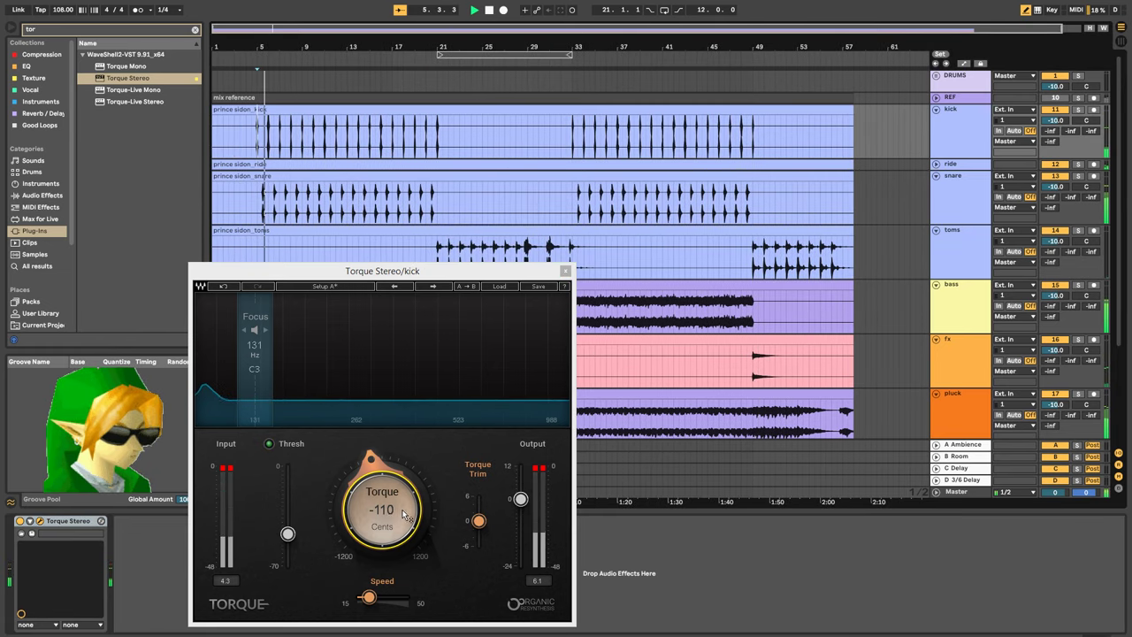
drag(382, 510, 382, 514)
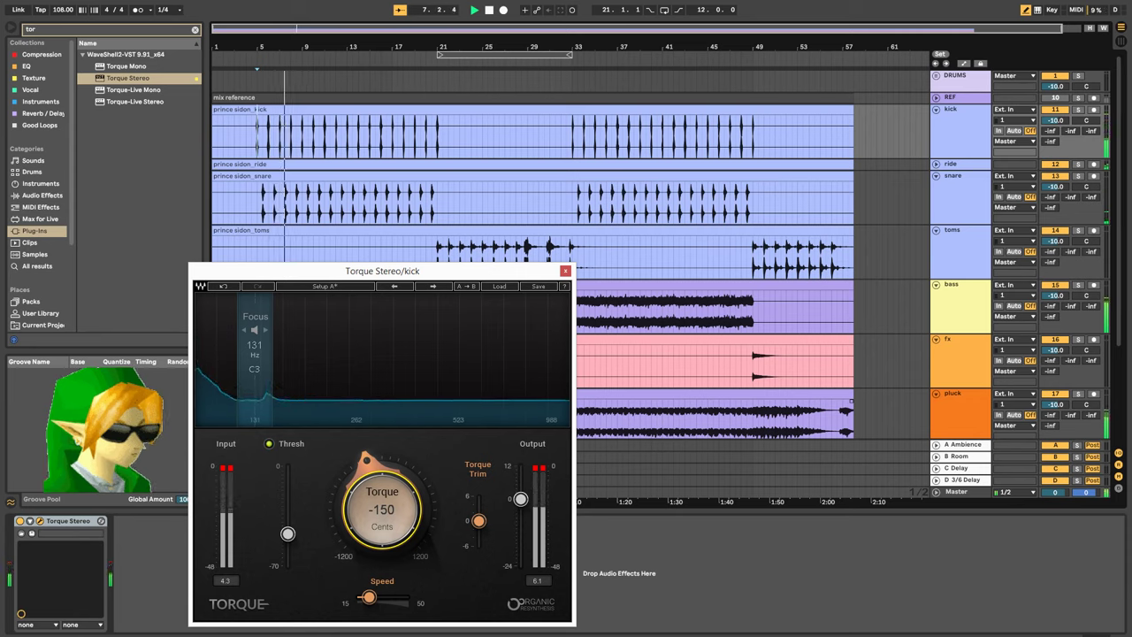
drag(382, 510, 382, 505)
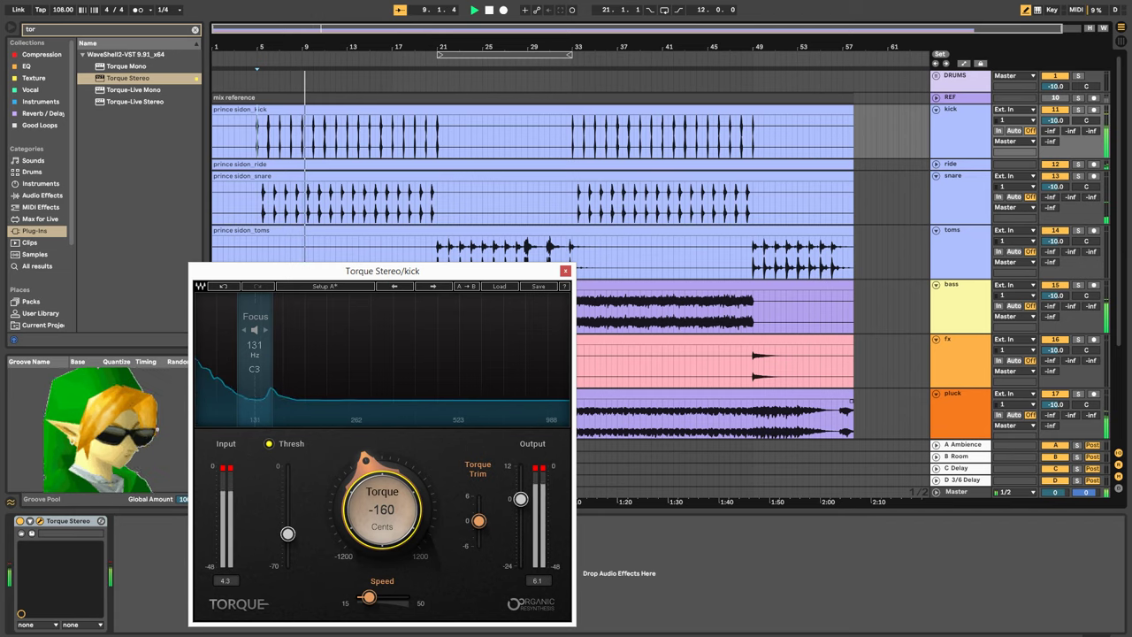
Compare the kick with Torque bypassed and re-enabled, and close its window
click(19, 523)
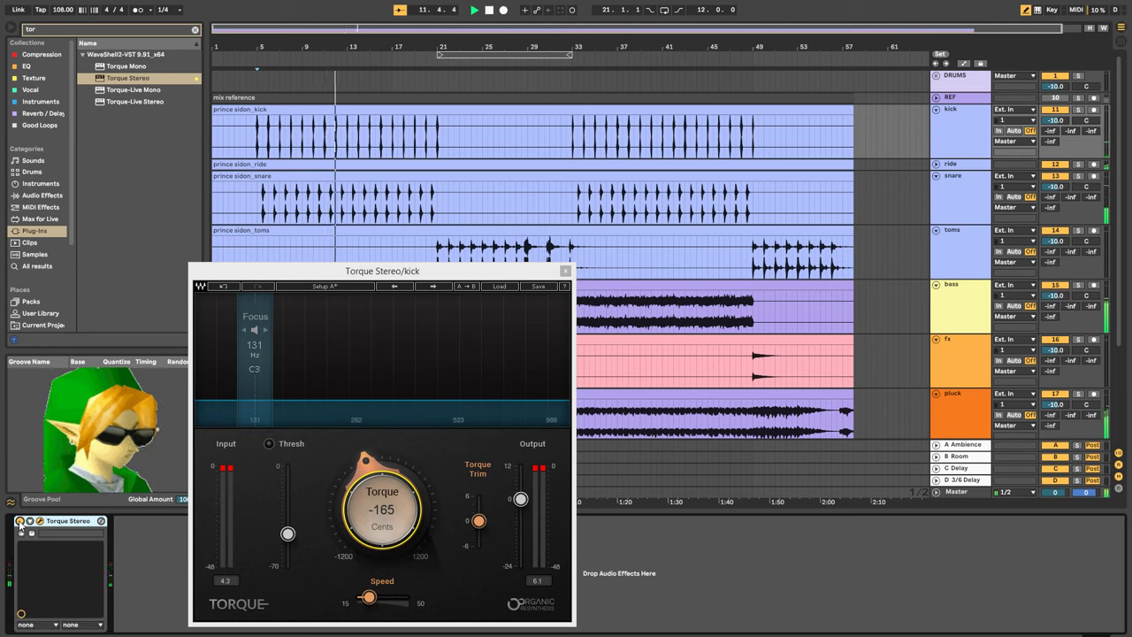
click(20, 521)
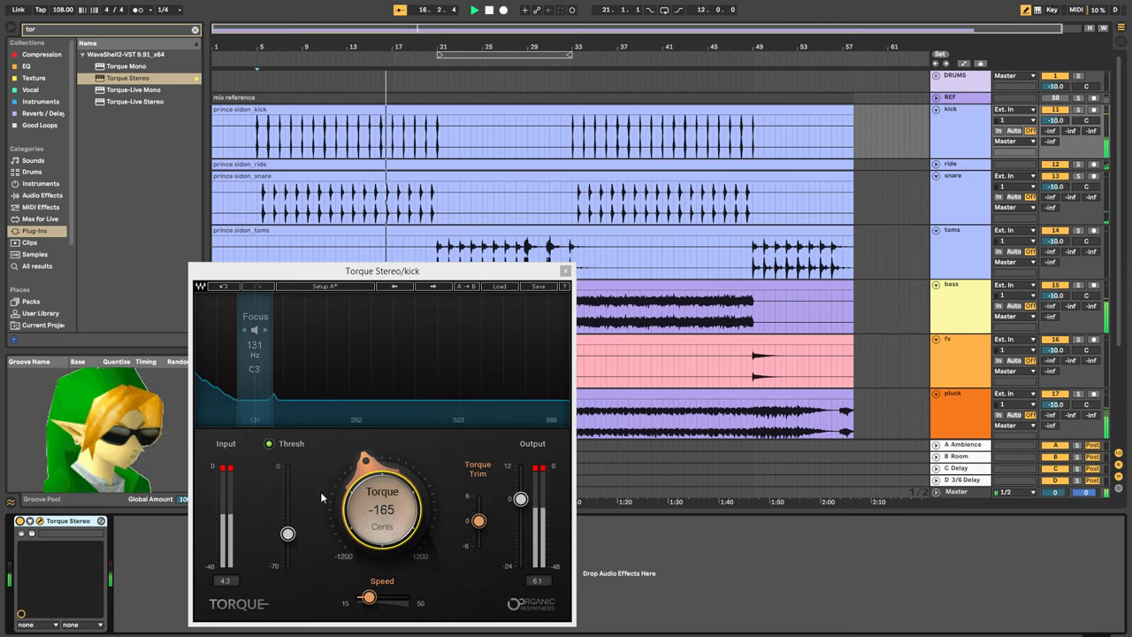
click(565, 270)
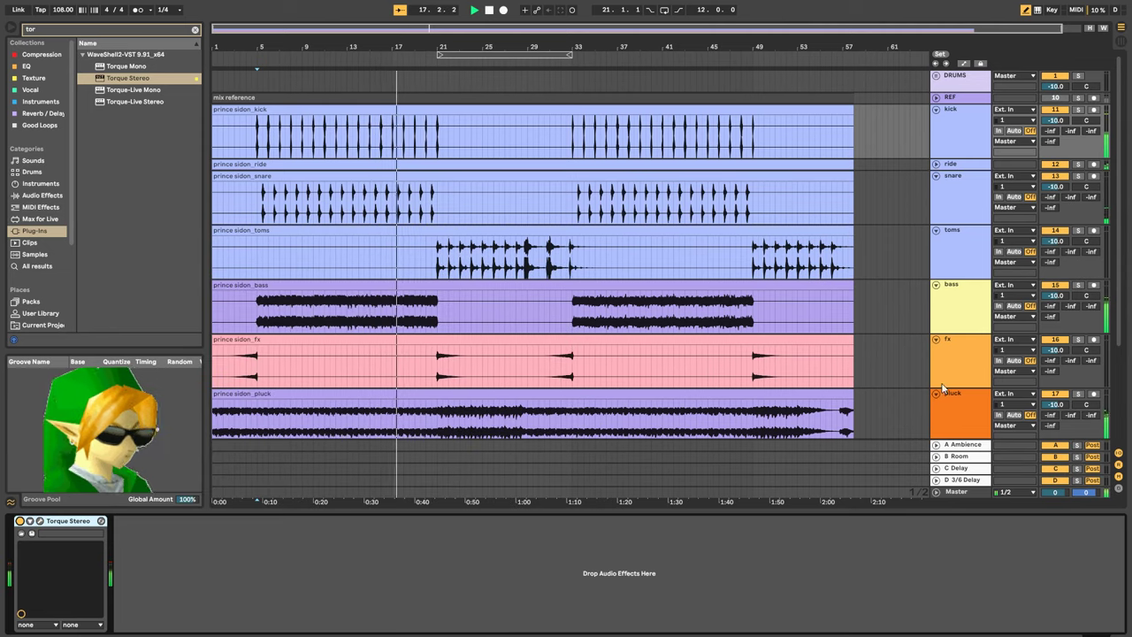
Search the audio effects for "compress" and insert Compressor between JJP-Bass and Pro-Q 3 on the bass track
click(977, 304)
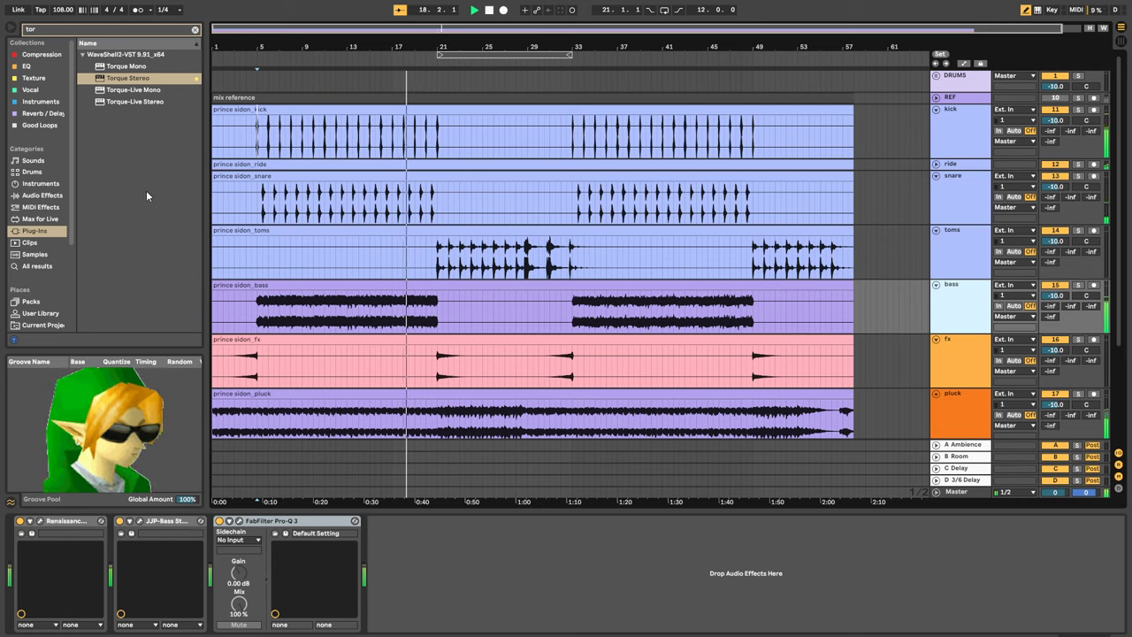
click(55, 196)
click(66, 33)
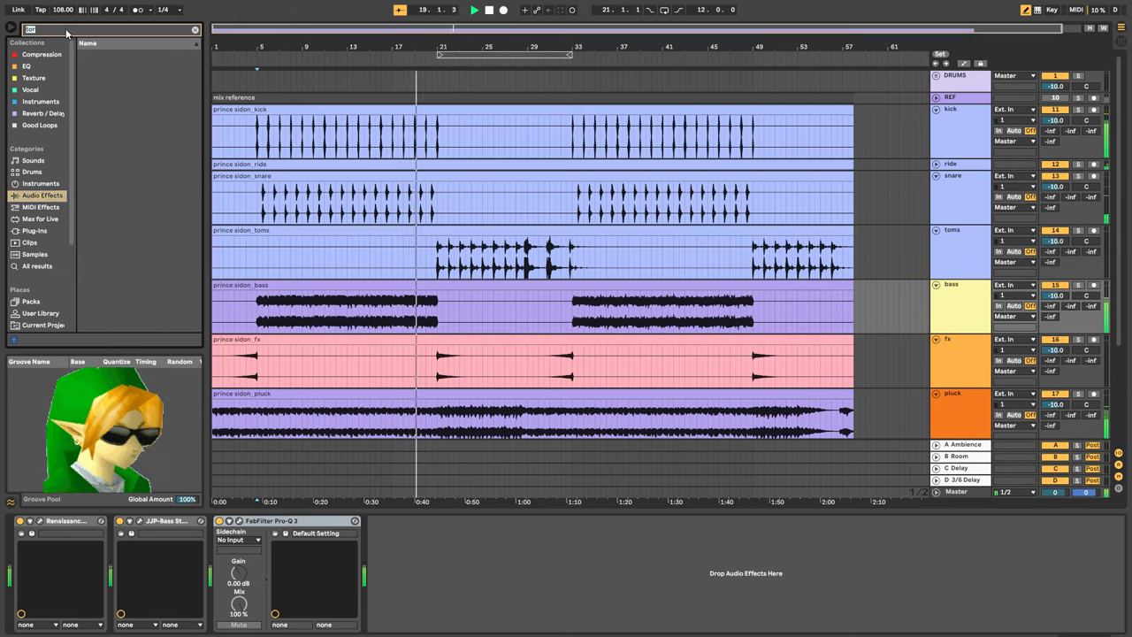
text(compress)
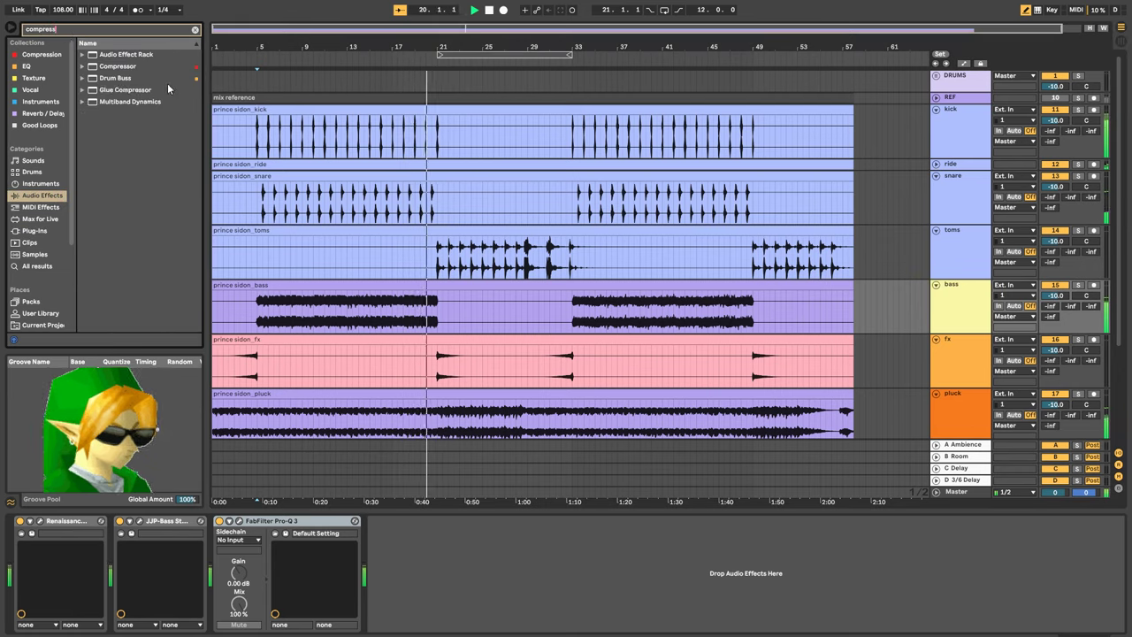
mouse_move(131, 68)
mouse_down()
mouse_move(224, 540)
mouse_move(211, 564)
mouse_up()
Enable the bass compressor's sidechain with 1 kick as its audio source
click(229, 522)
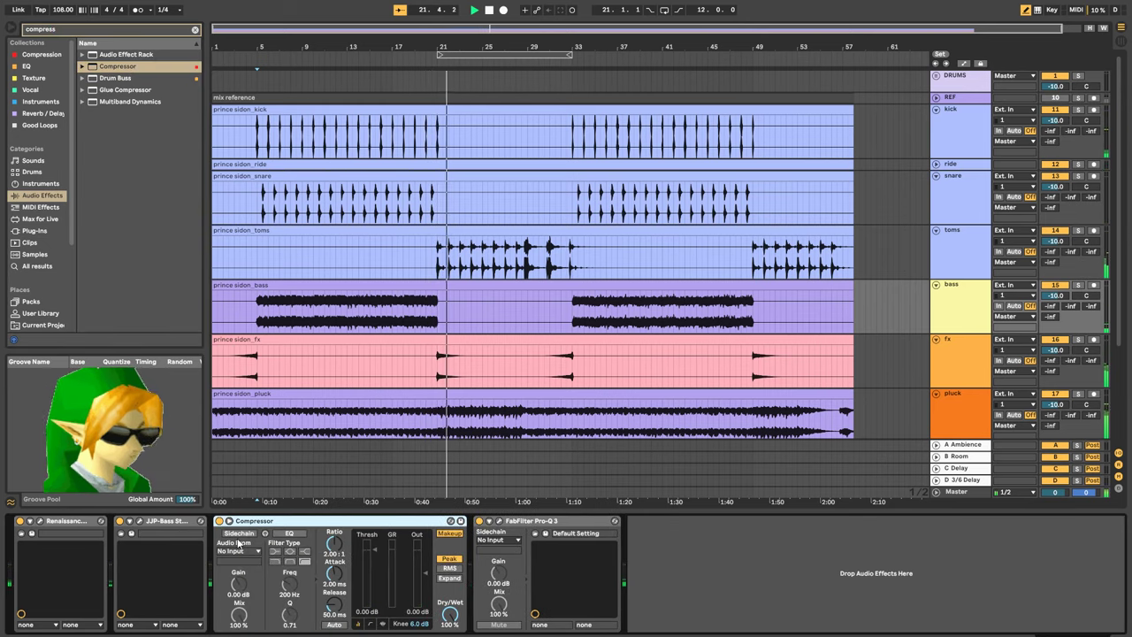
click(244, 550)
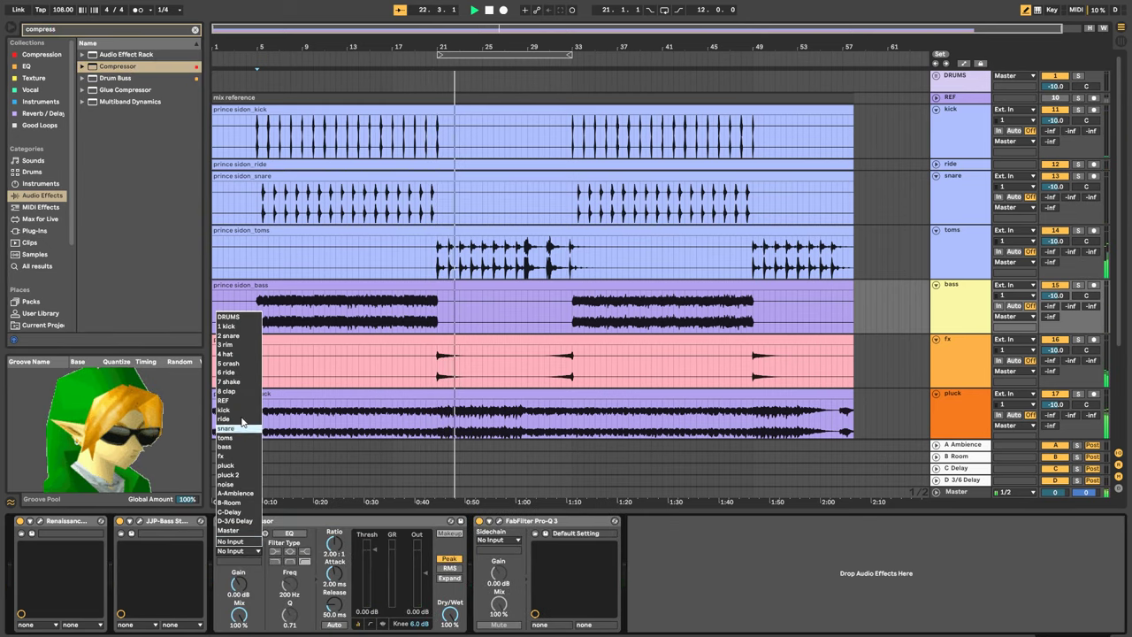
click(253, 325)
click(276, 522)
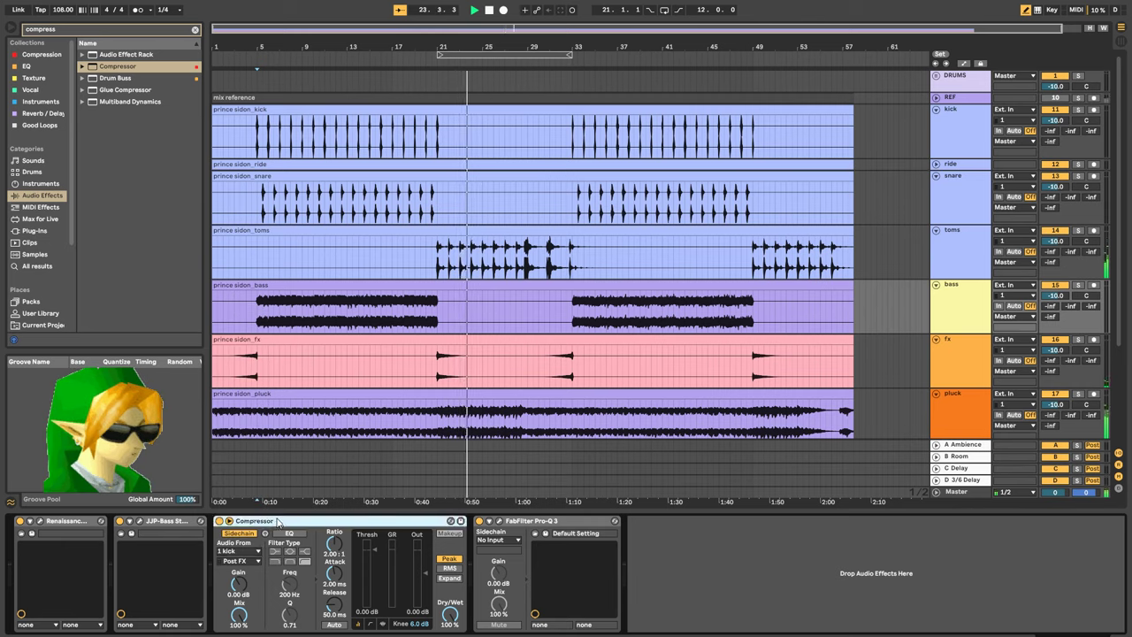
Set the loop to the first bass section, bars 5 to 21, and play it looped
key(space)
key(space)
shift+click(438, 322)
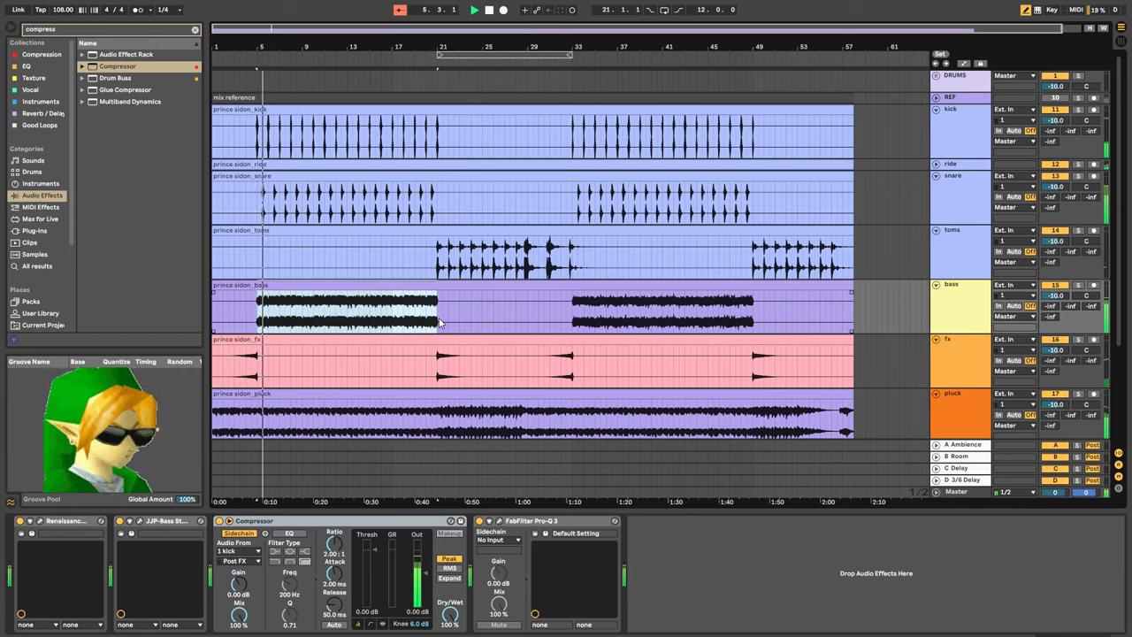
key(ctrl+l)
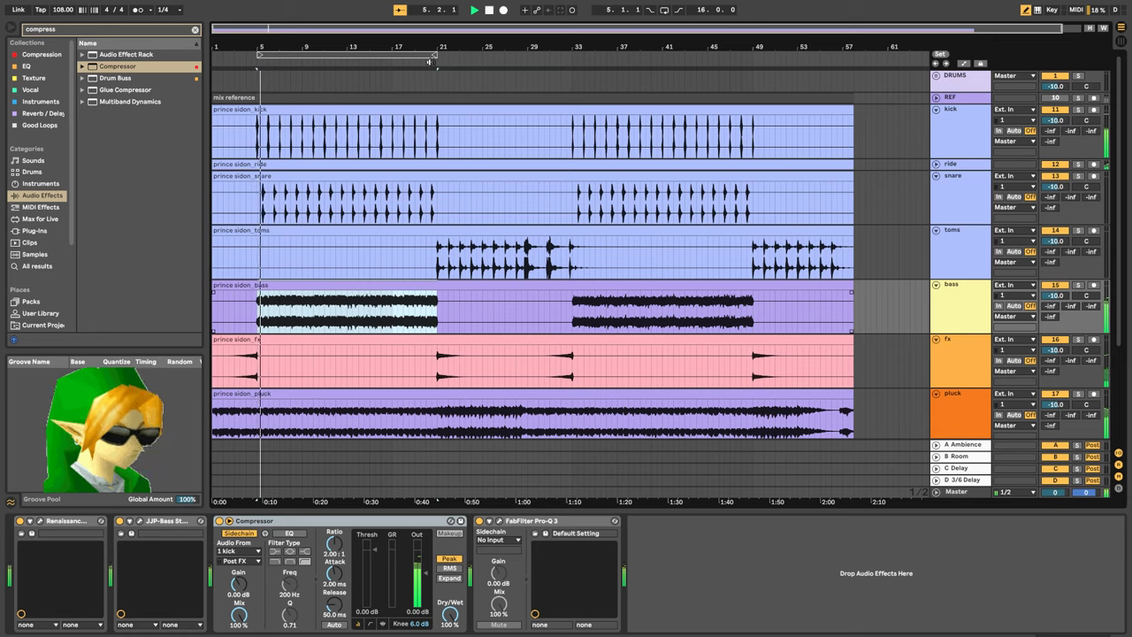
click(663, 11)
key(space)
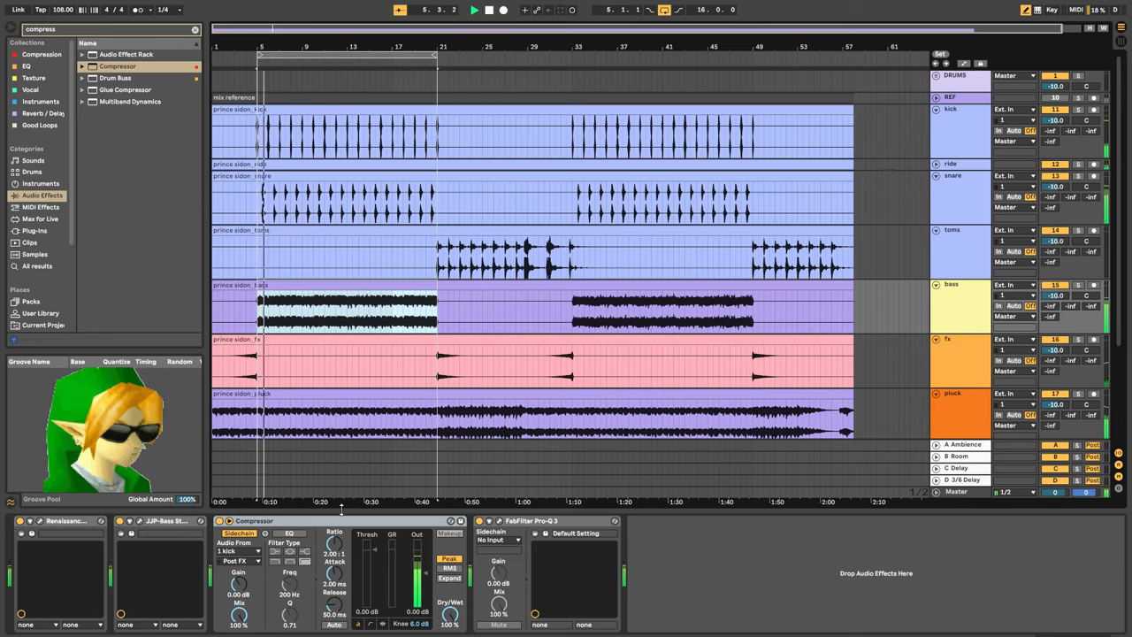
Switch the bass compressor's sidechain source to kick, show its transfer curve, and set threshold -4.27 dB and knee 0.0 dB
click(262, 551)
click(237, 412)
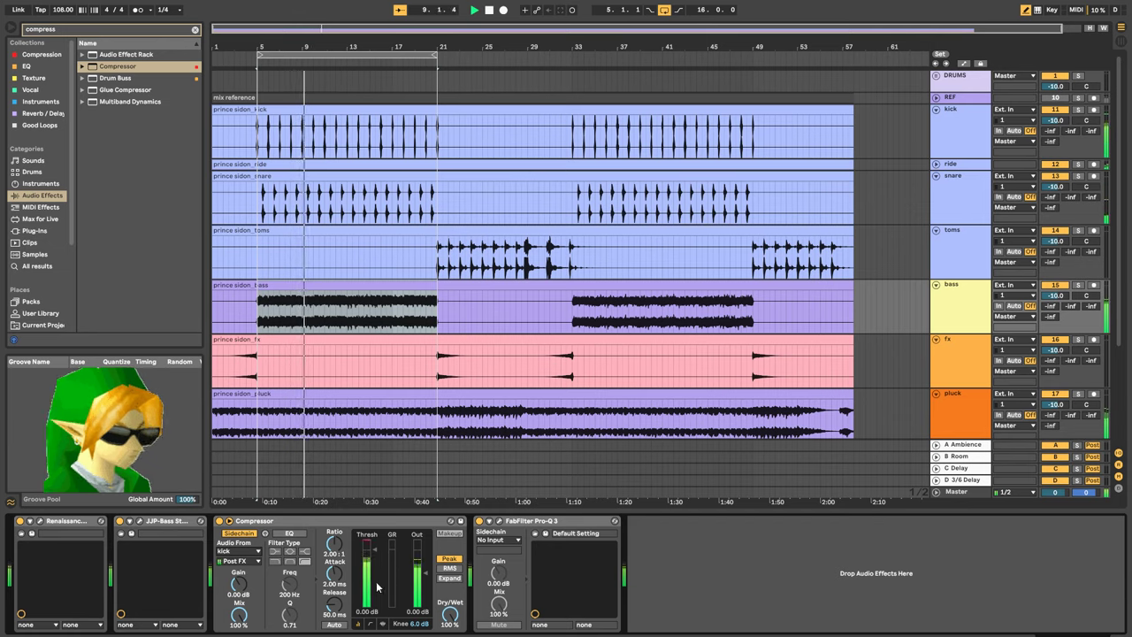
click(370, 624)
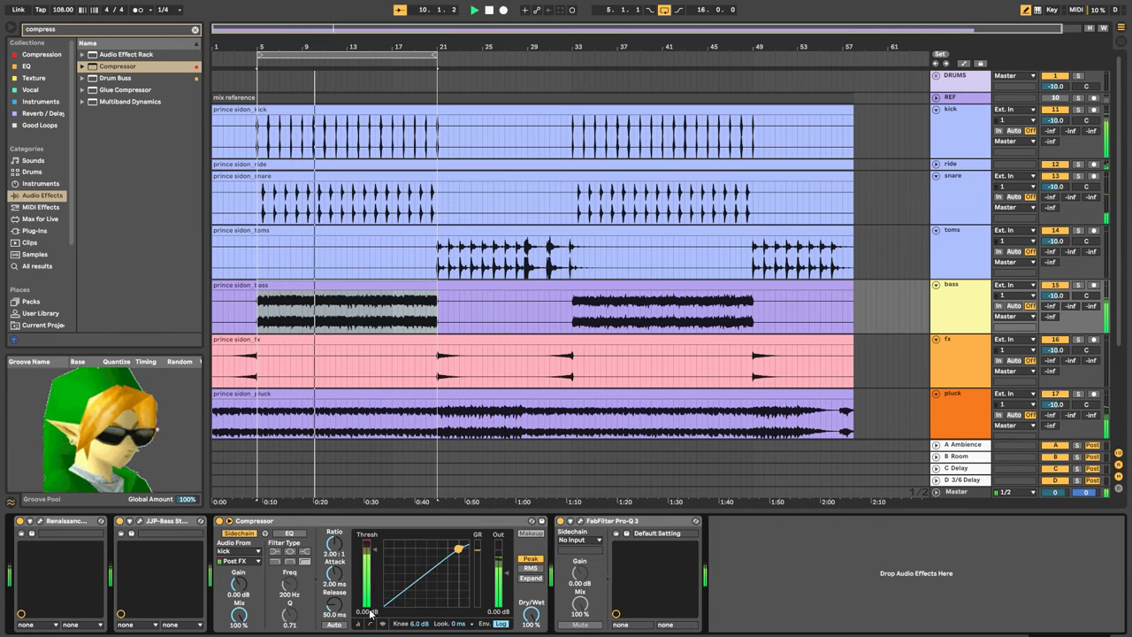
drag(363, 557, 362, 566)
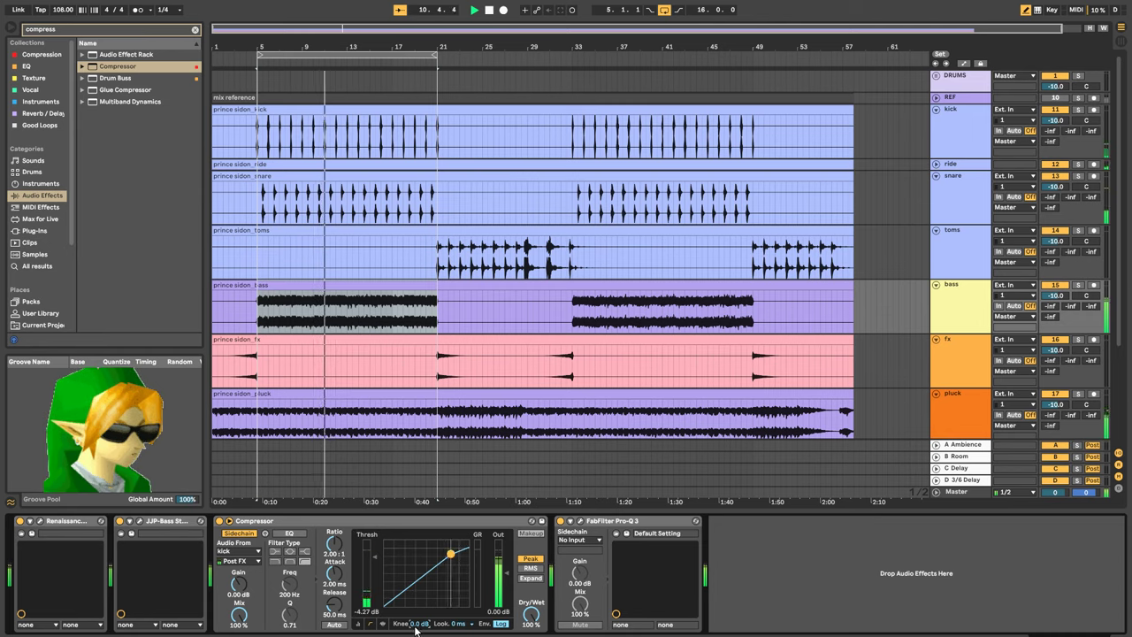
Set the kick sidechain tap to Pre FX and the bass compressor to -11.6 dB threshold and 3.23:1 ratio
click(253, 561)
click(252, 570)
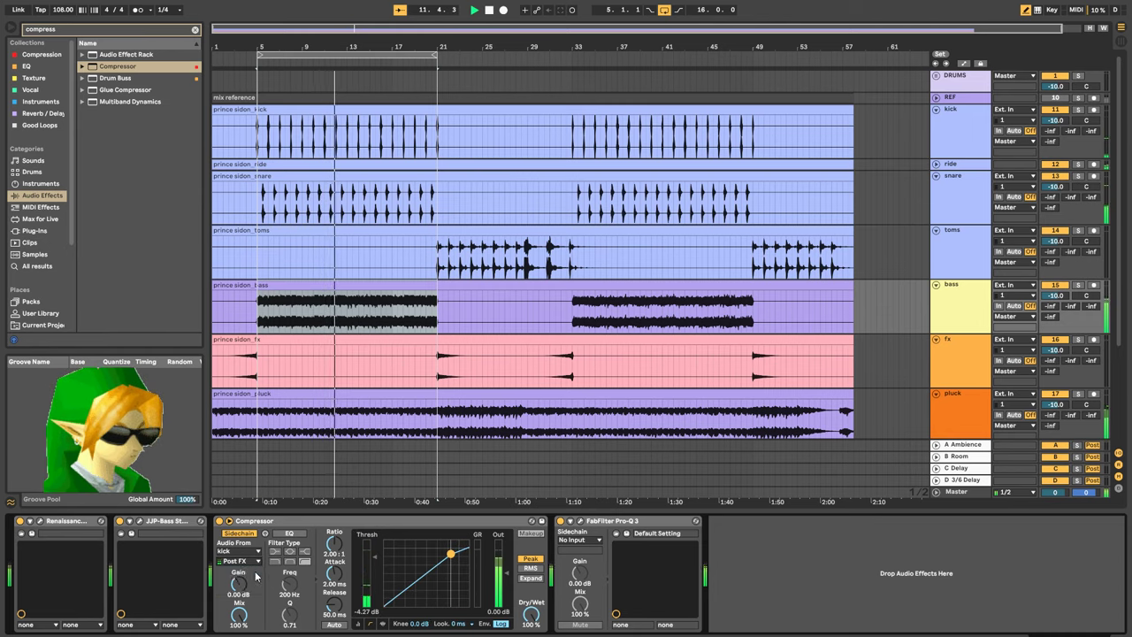
drag(372, 572, 372, 588)
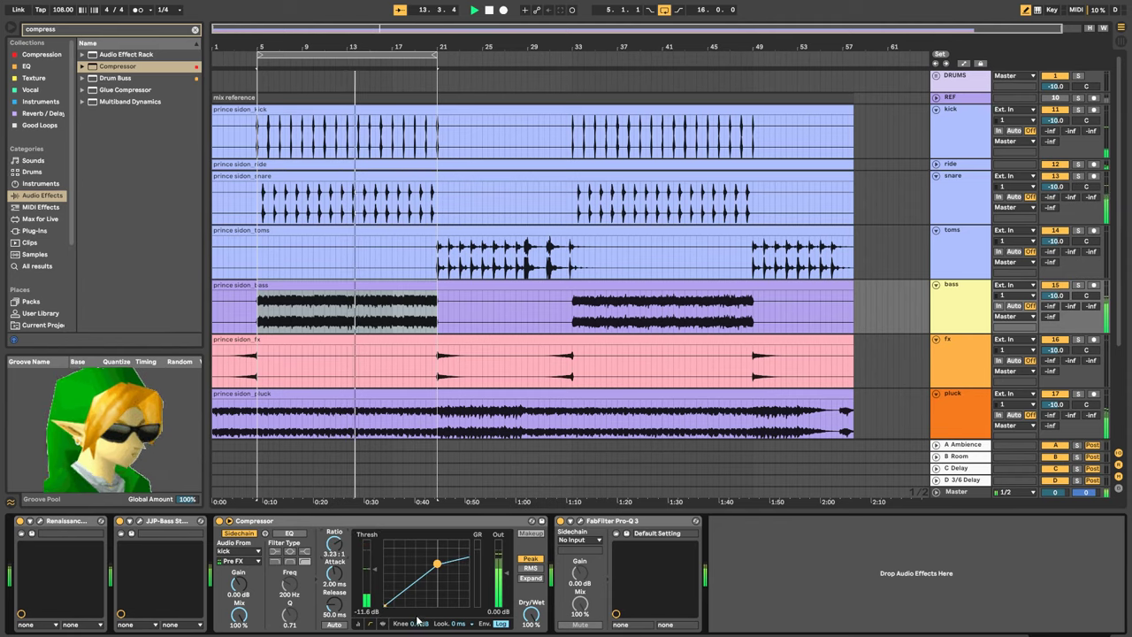
Show the bass compressor's gain-reduction activity over time and set its attack to 9.47 ms
click(382, 625)
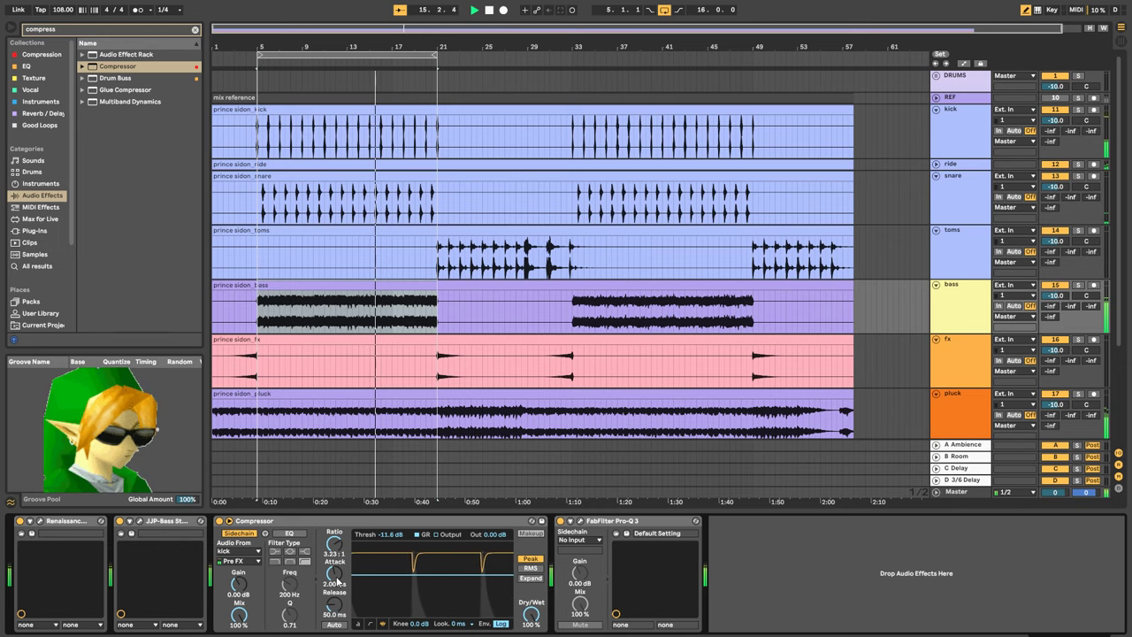
drag(334, 575, 334, 559)
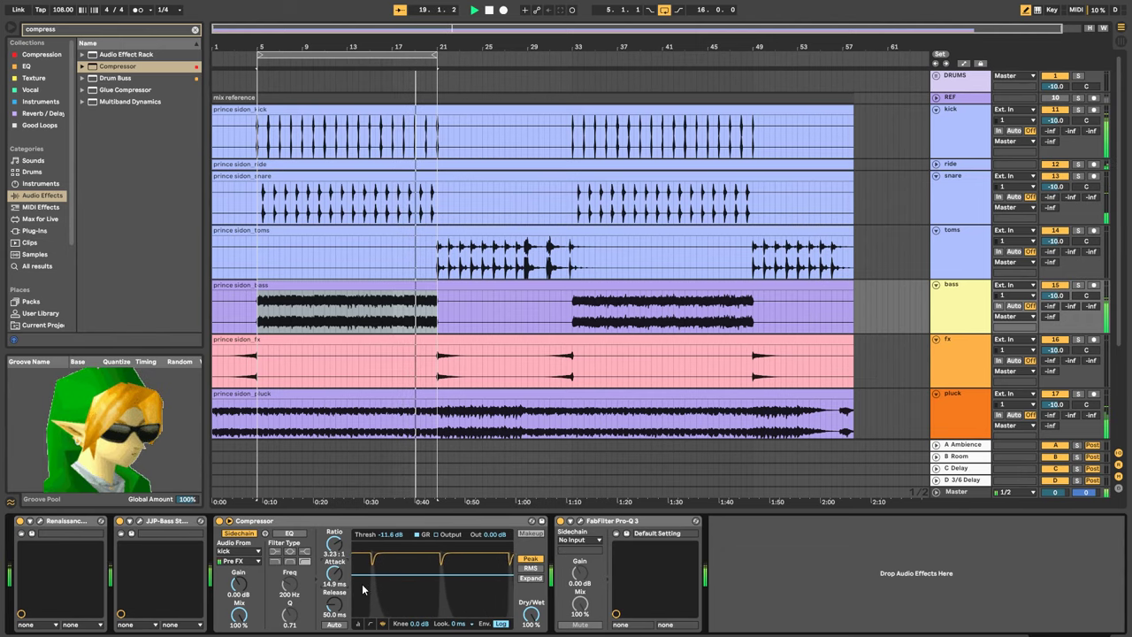
mouse_move(334, 575)
mouse_down()
mouse_move(335, 586)
mouse_move(336, 566)
mouse_move(336, 575)
mouse_up()
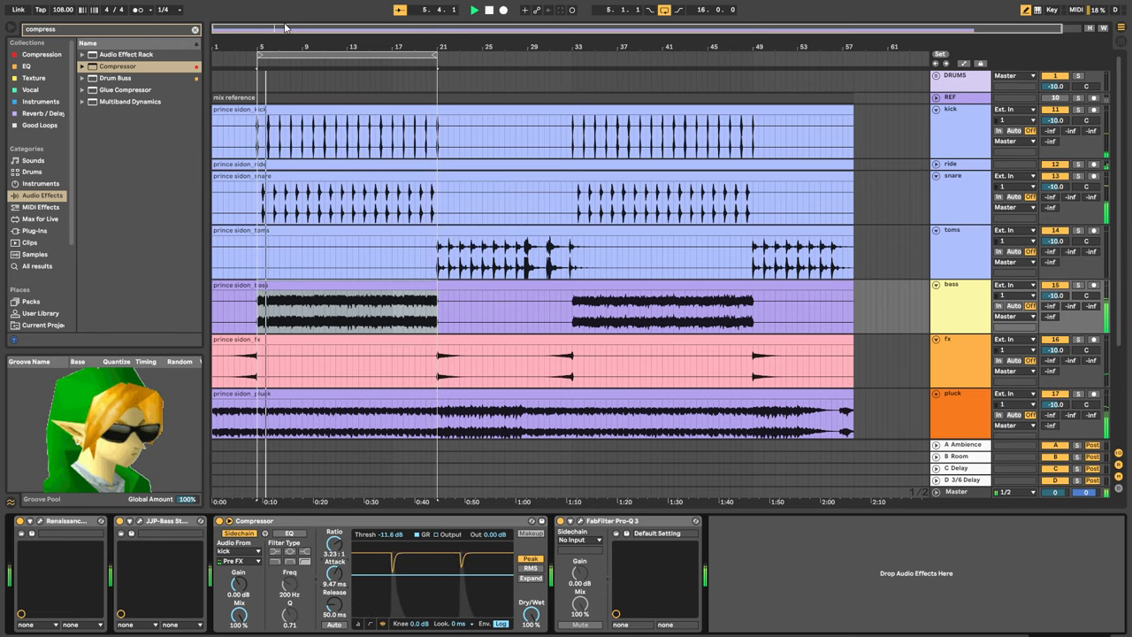
Select the kick track and compare its sound with Torque Stereo bypassed and active
drag(285, 28, 383, 137)
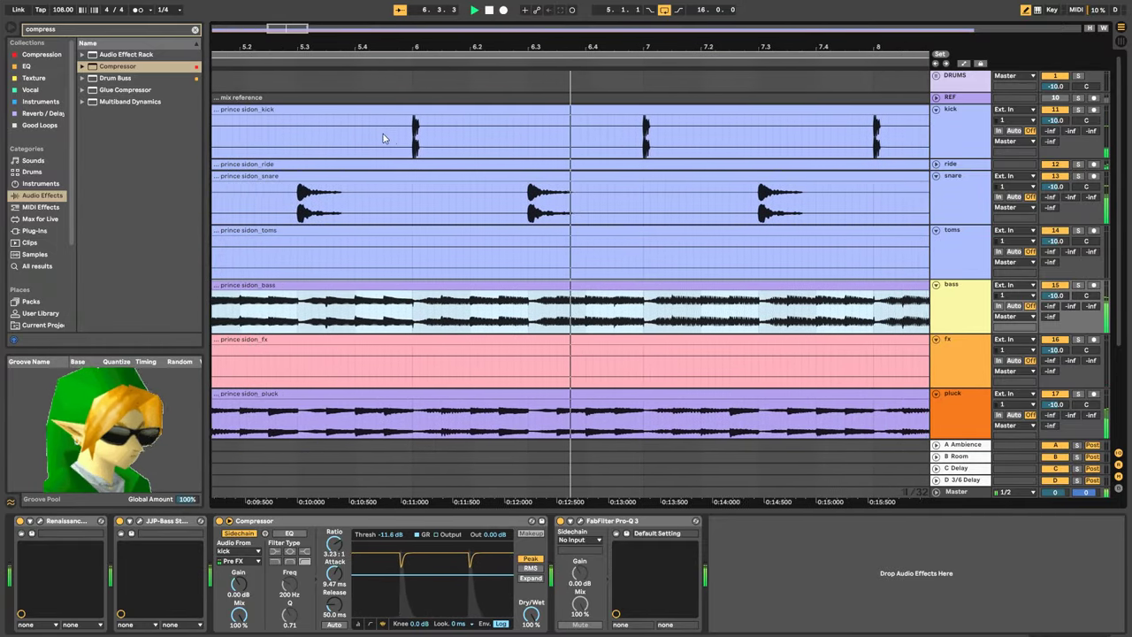
click(373, 137)
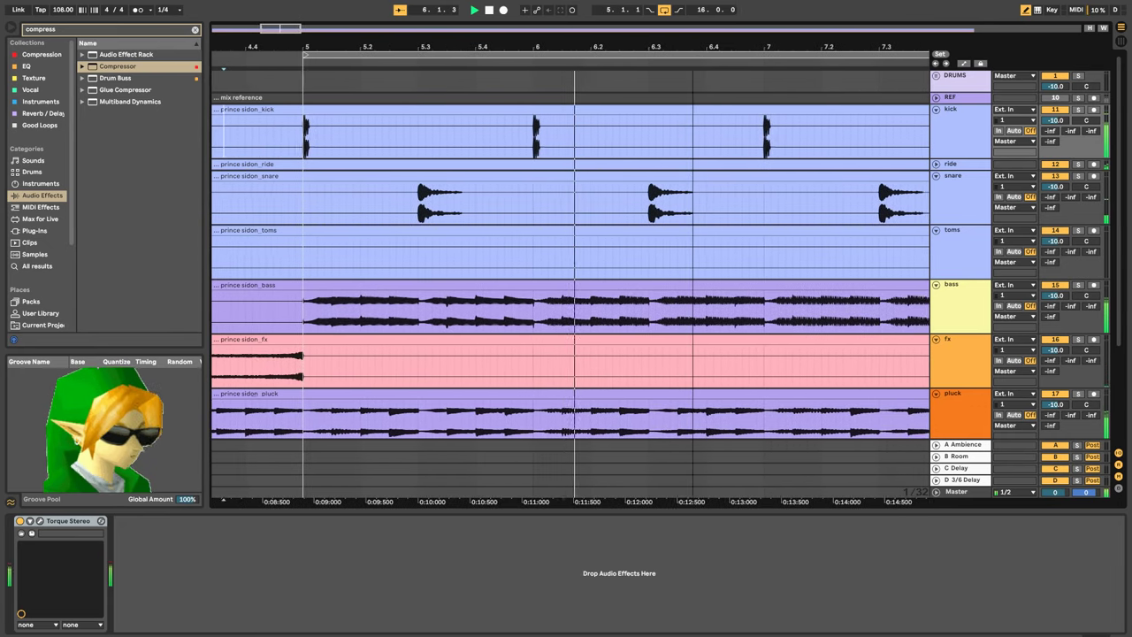
drag(692, 47, 535, 15)
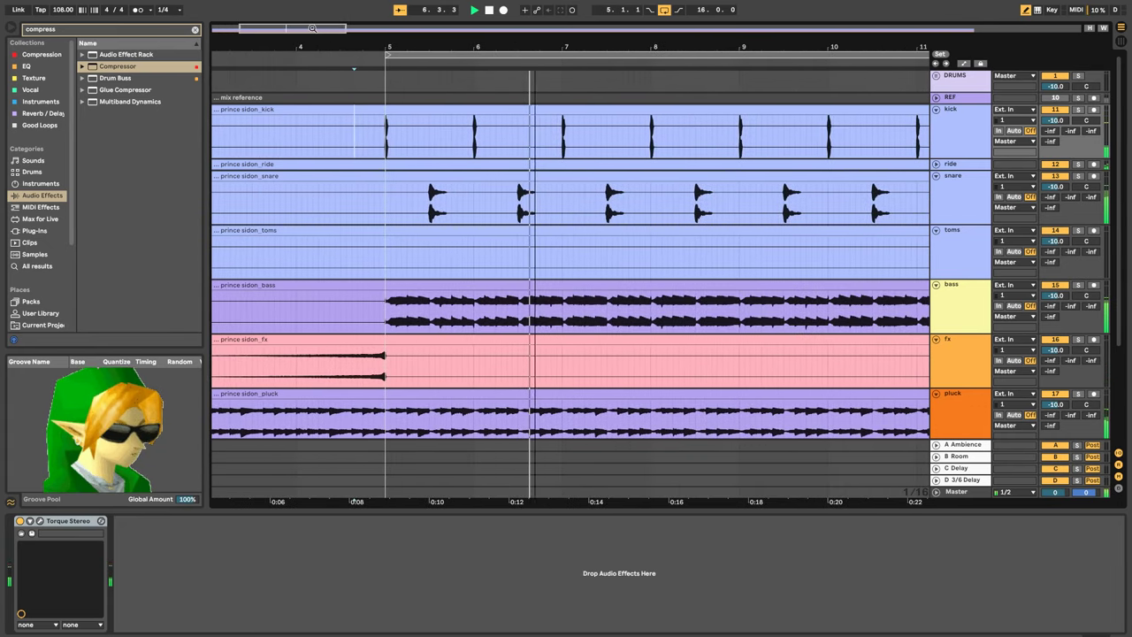
click(970, 140)
click(20, 522)
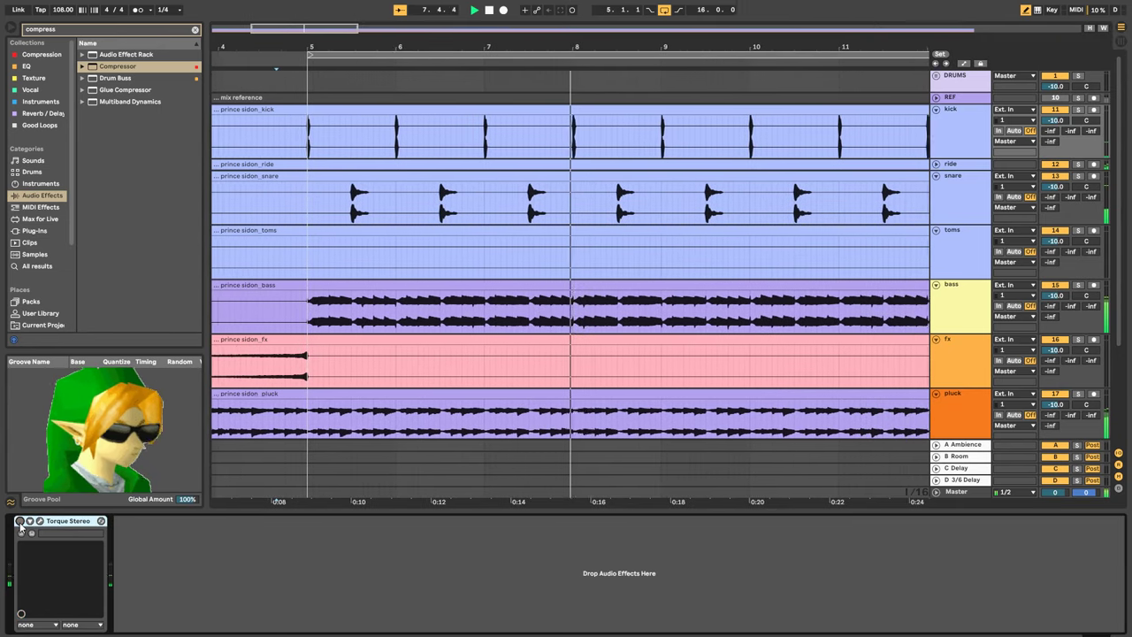
click(20, 522)
Lower the Torque Trim slightly below 0 in the kick's Torque Stereo plug-in and close its window
click(39, 522)
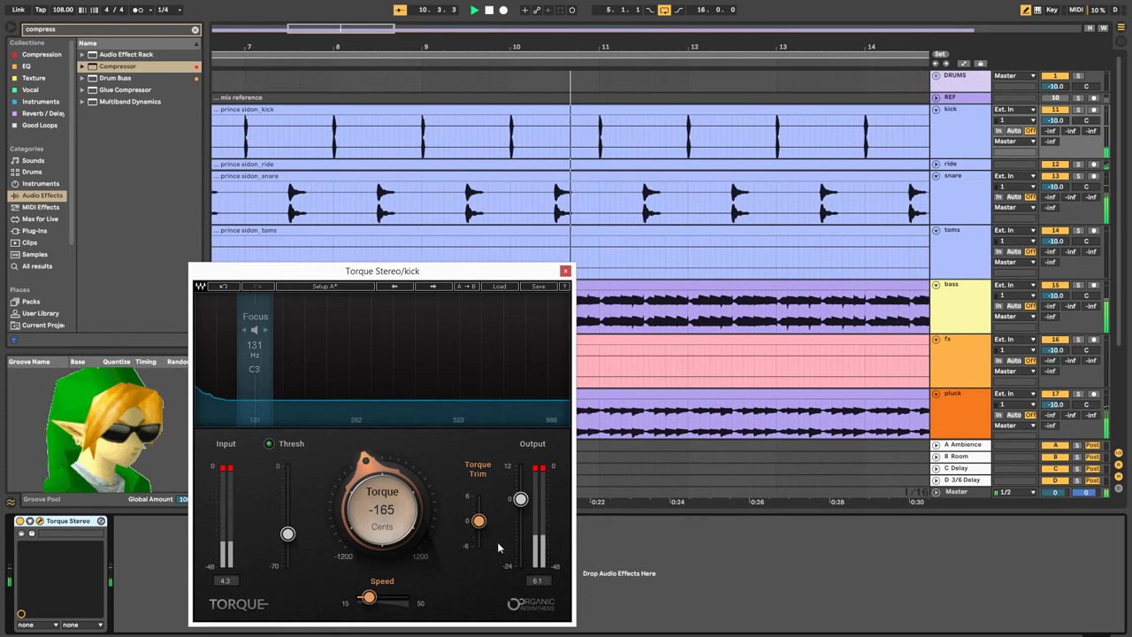
drag(478, 520, 478, 524)
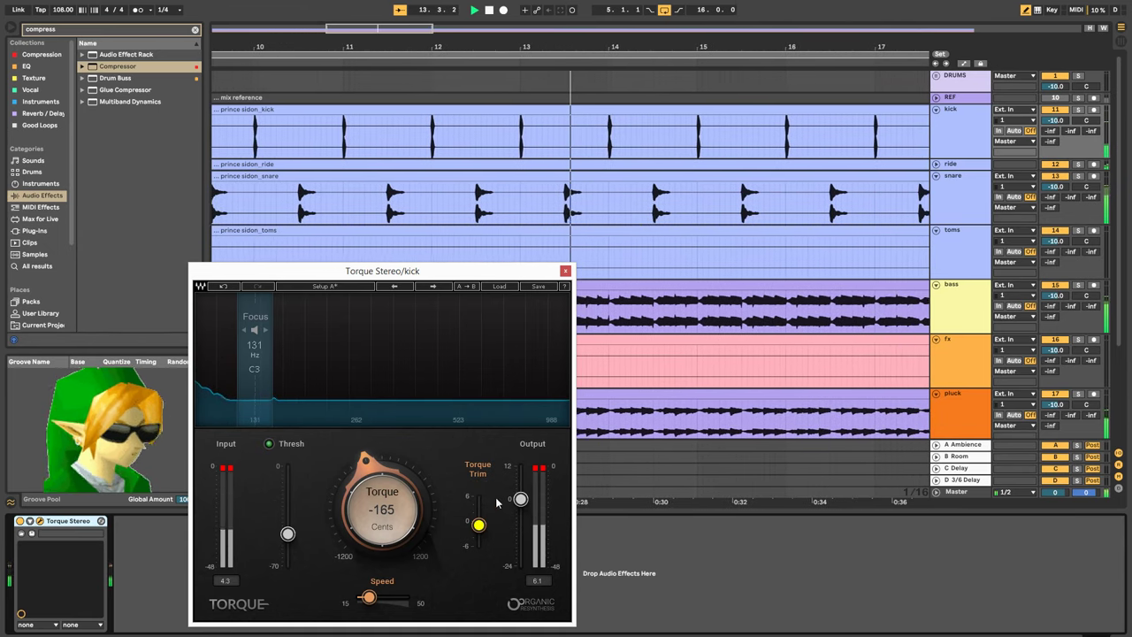
click(565, 270)
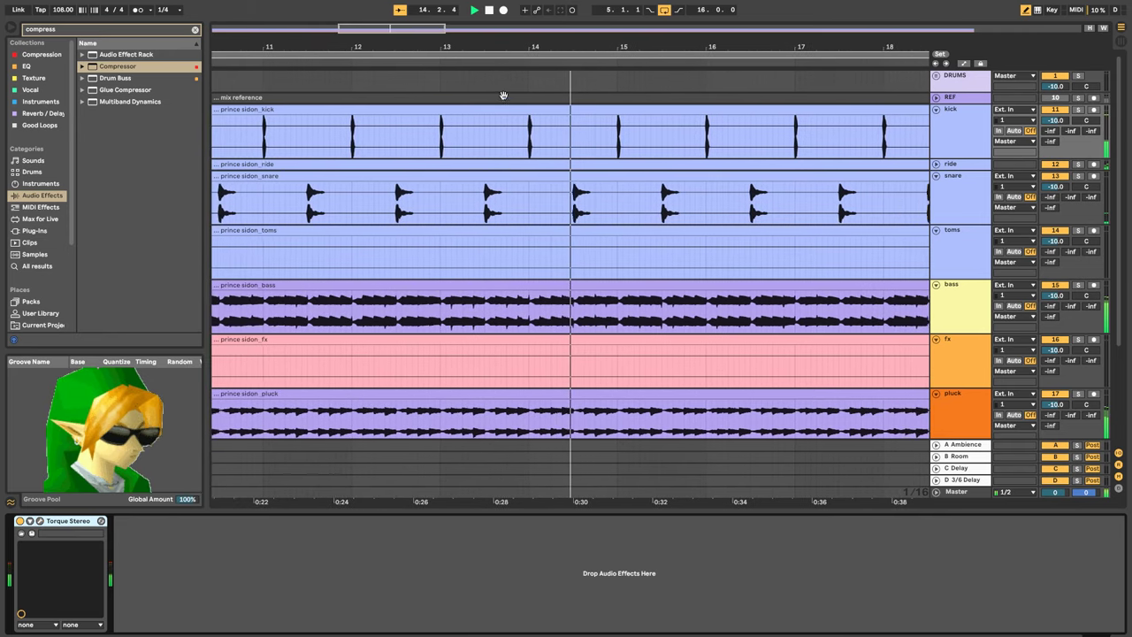
Solo the bass and kick, and set the bass compressor to -33.0 dB threshold and 137 ms release
click(953, 316)
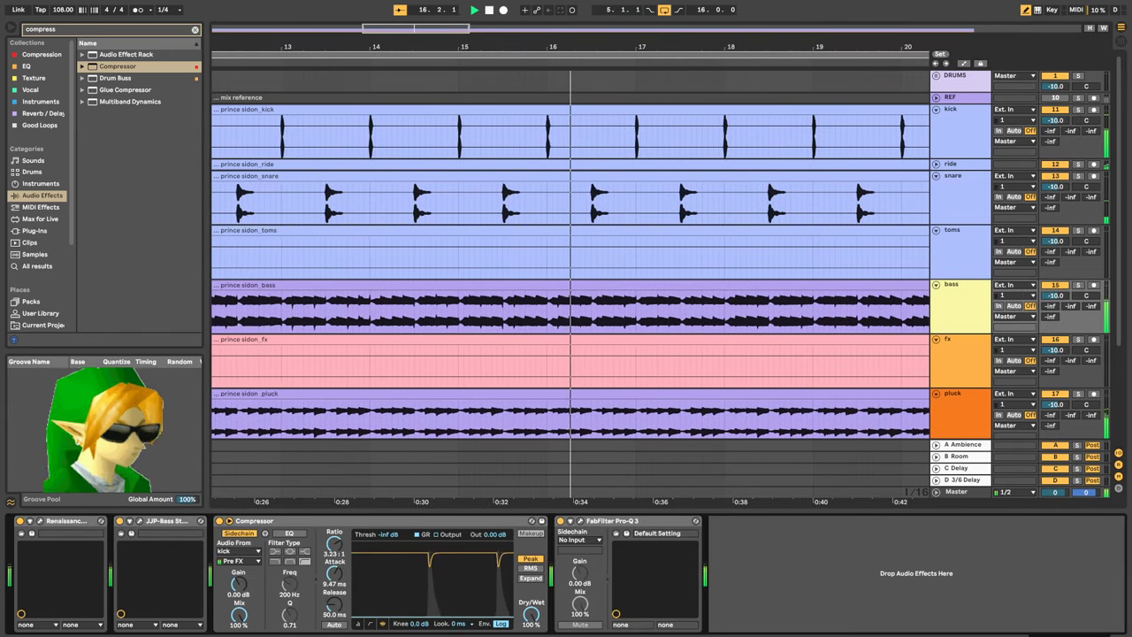
drag(386, 584, 386, 616)
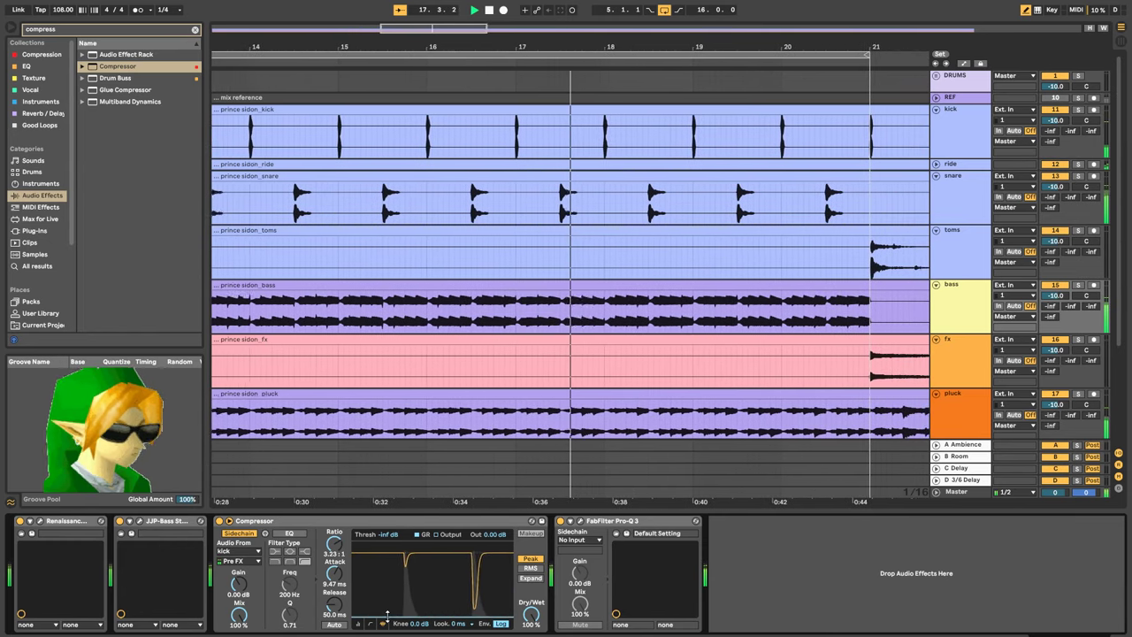
click(1078, 286)
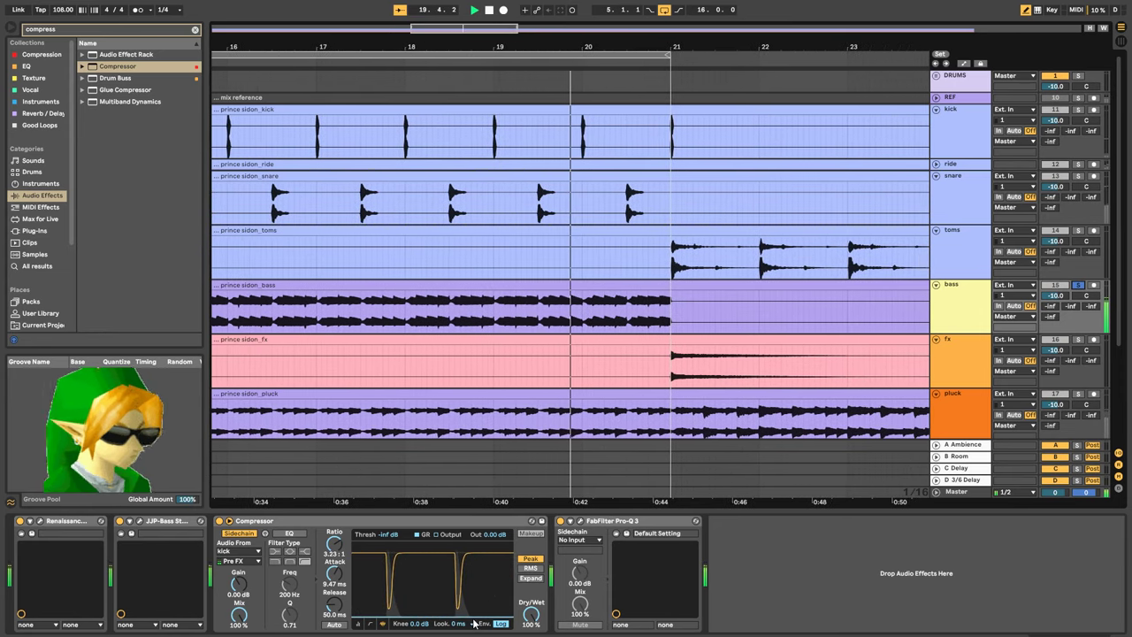
drag(473, 609, 473, 600)
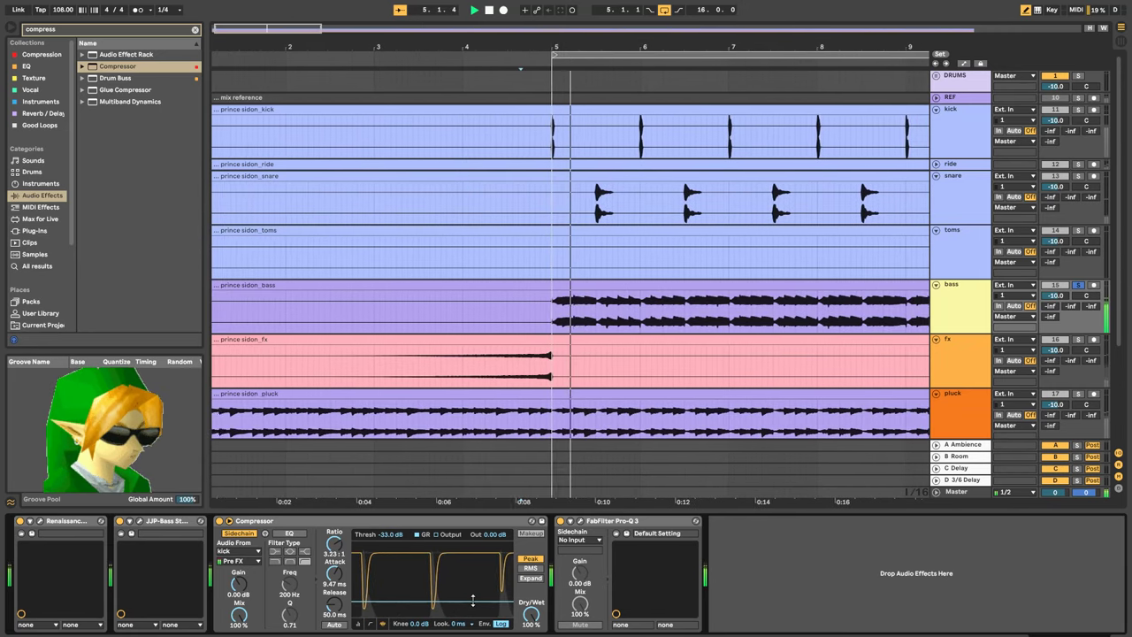
click(1078, 110)
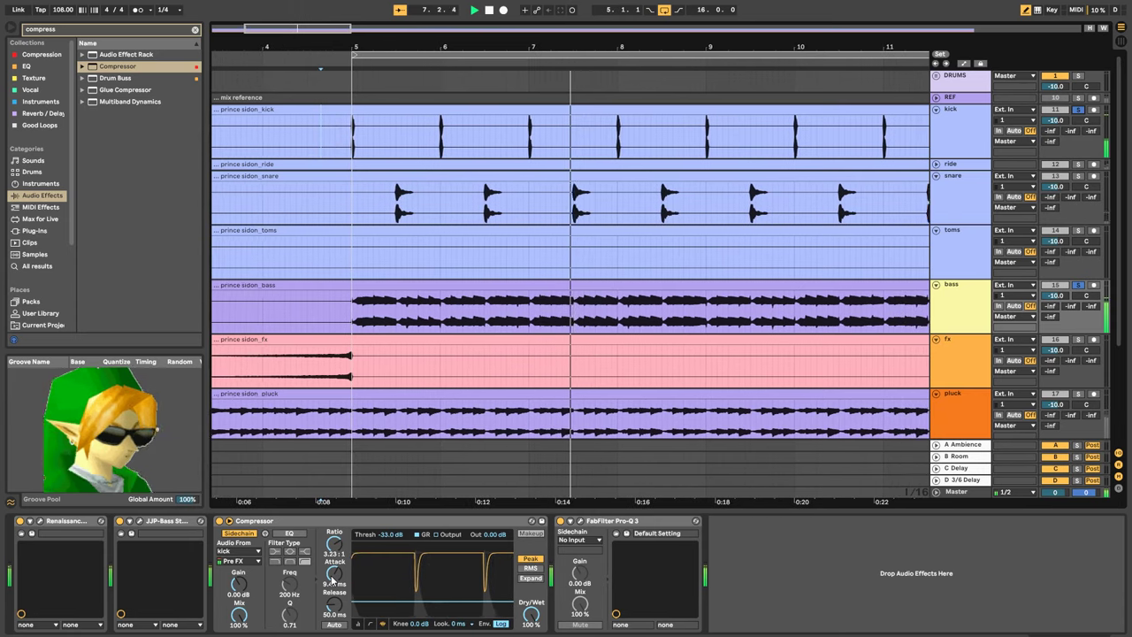
drag(334, 606, 333, 587)
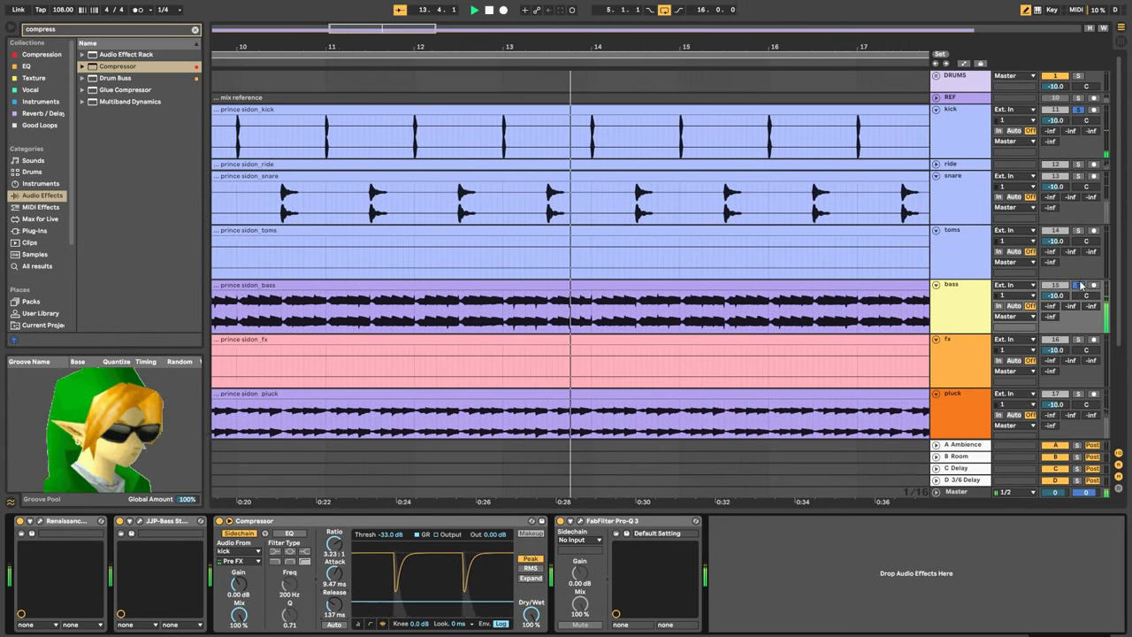
Compare the soloed kick and bass with the bass compressor bypassed and active, and return to the full mix
click(219, 521)
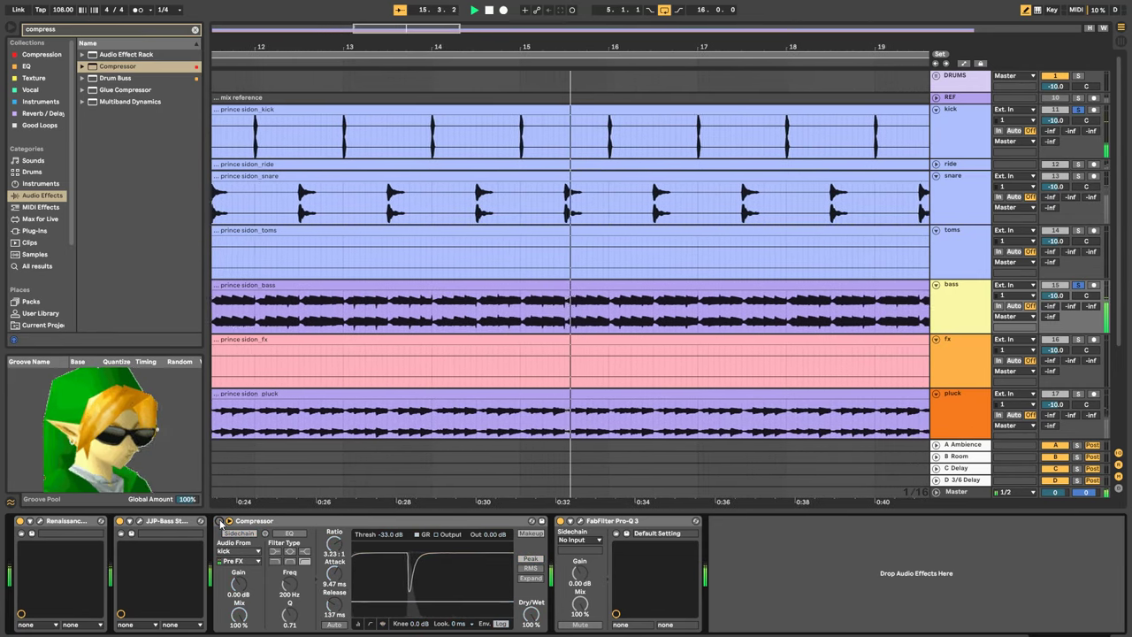
click(220, 520)
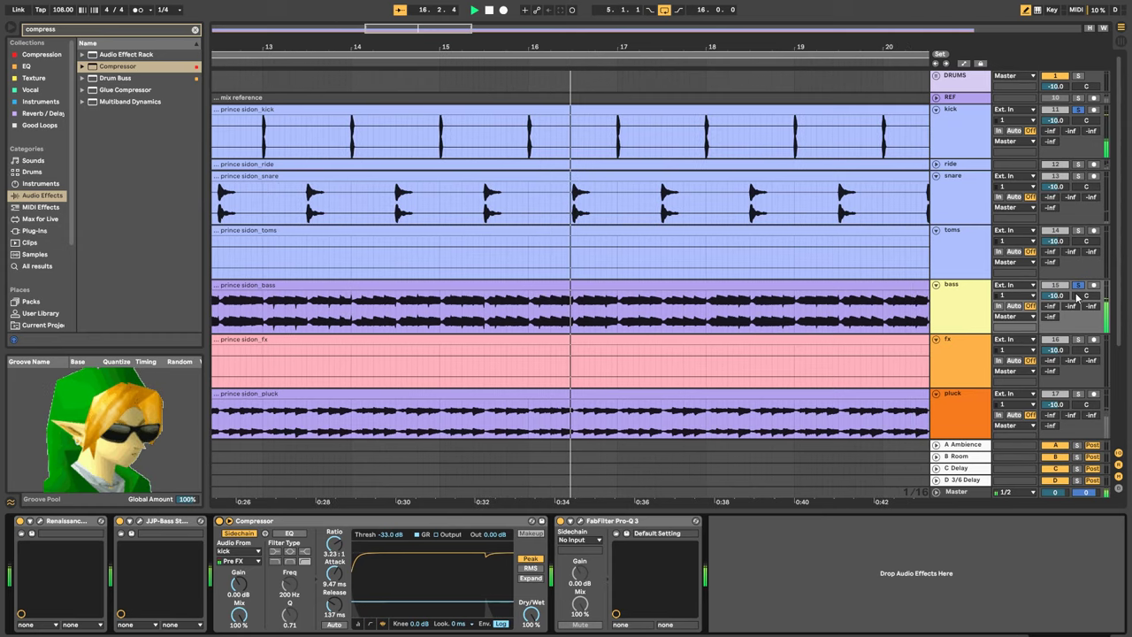
click(1079, 287)
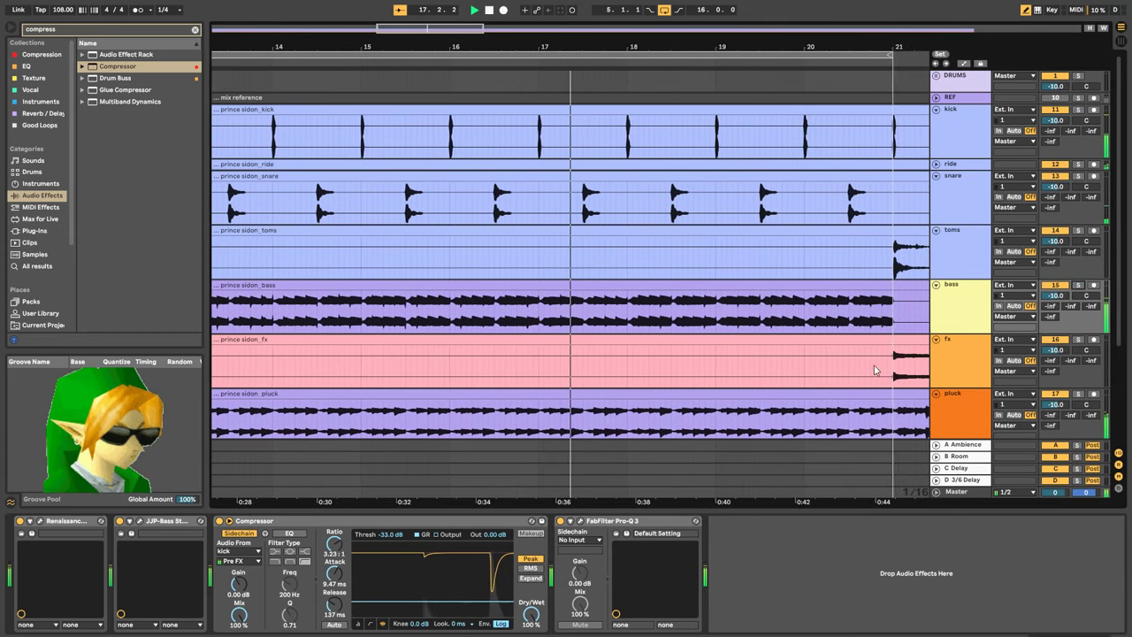
Enable automatic release on the bass compressor and set its threshold to -26.2 dB and ratio to 3.50:1
click(337, 626)
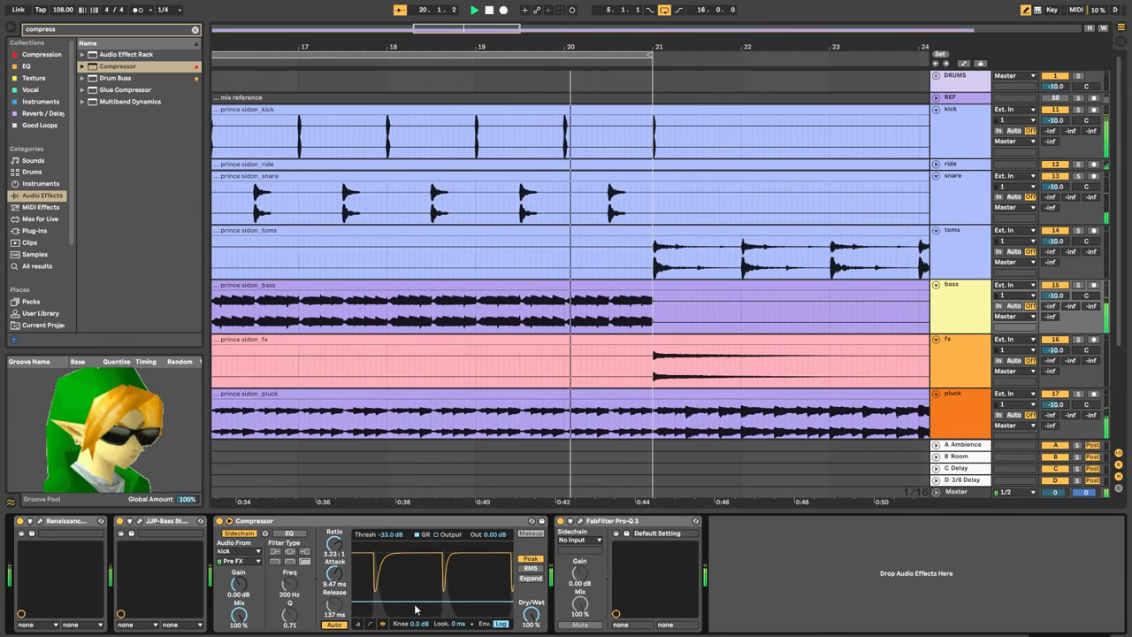
drag(416, 602, 416, 597)
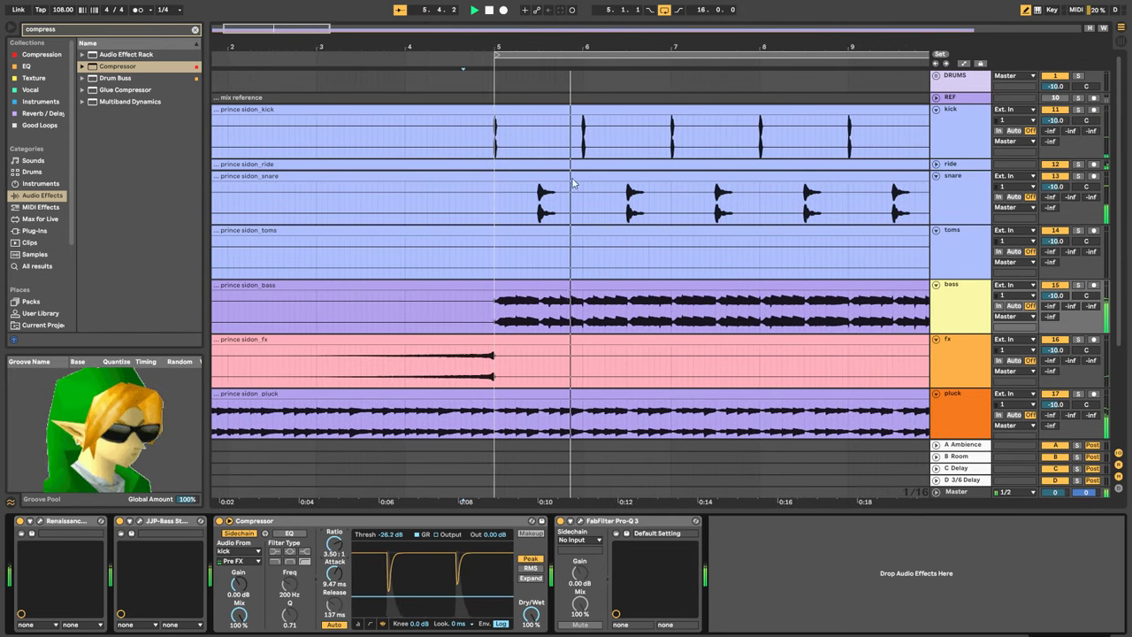
Turn off looping so playback continues past the first bass section
drag(787, 47, 787, 14)
drag(487, 45, 487, 36)
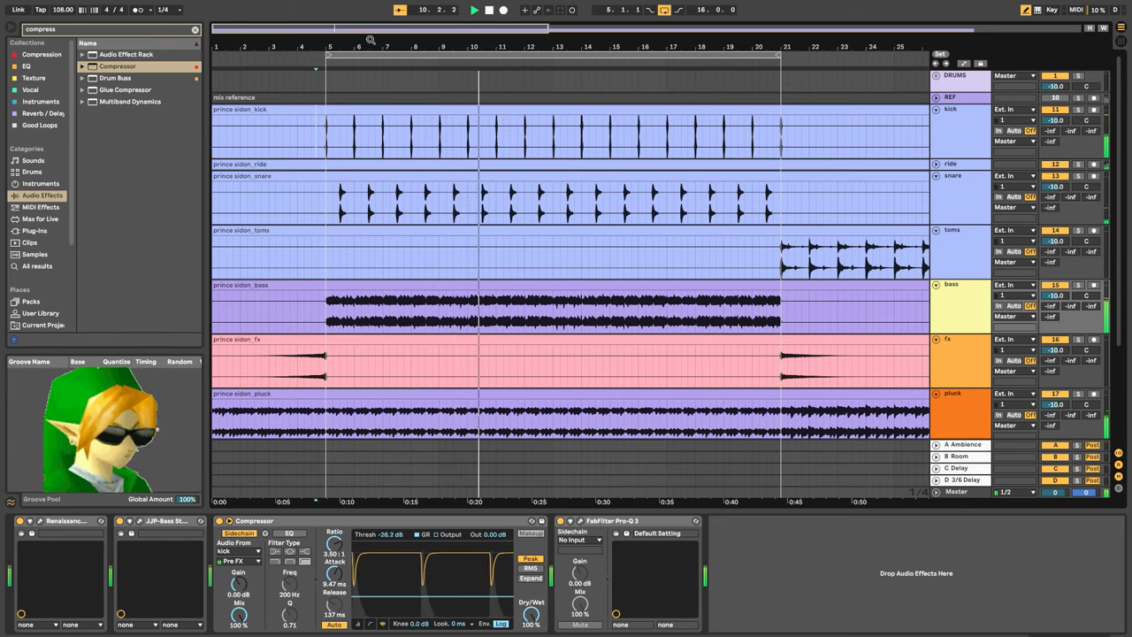
drag(544, 47, 479, 37)
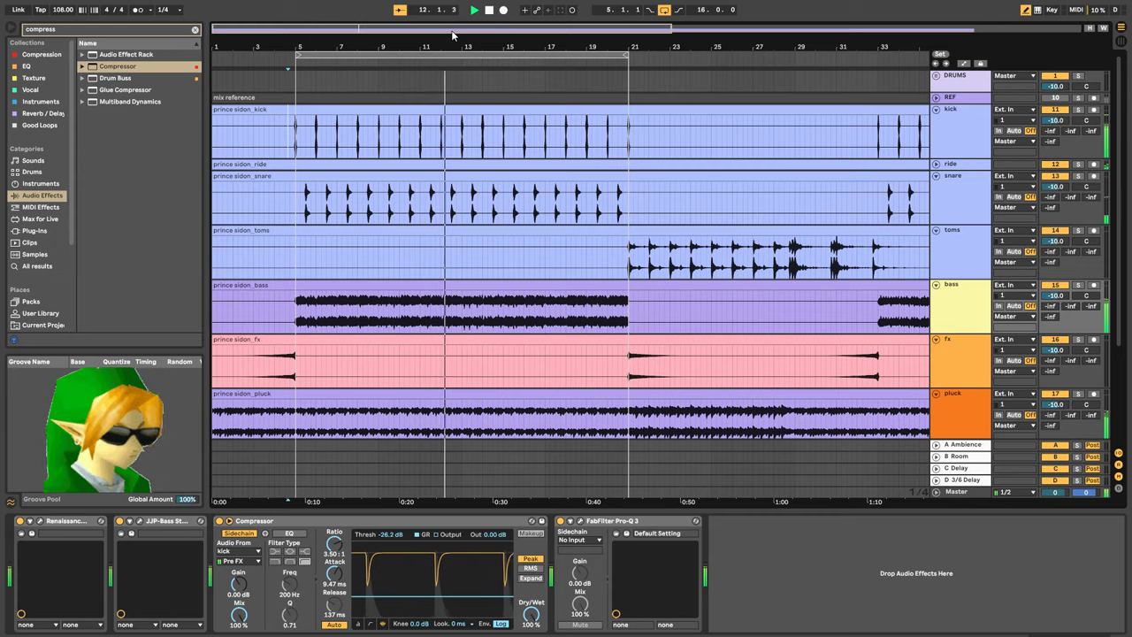
drag(478, 47, 479, 86)
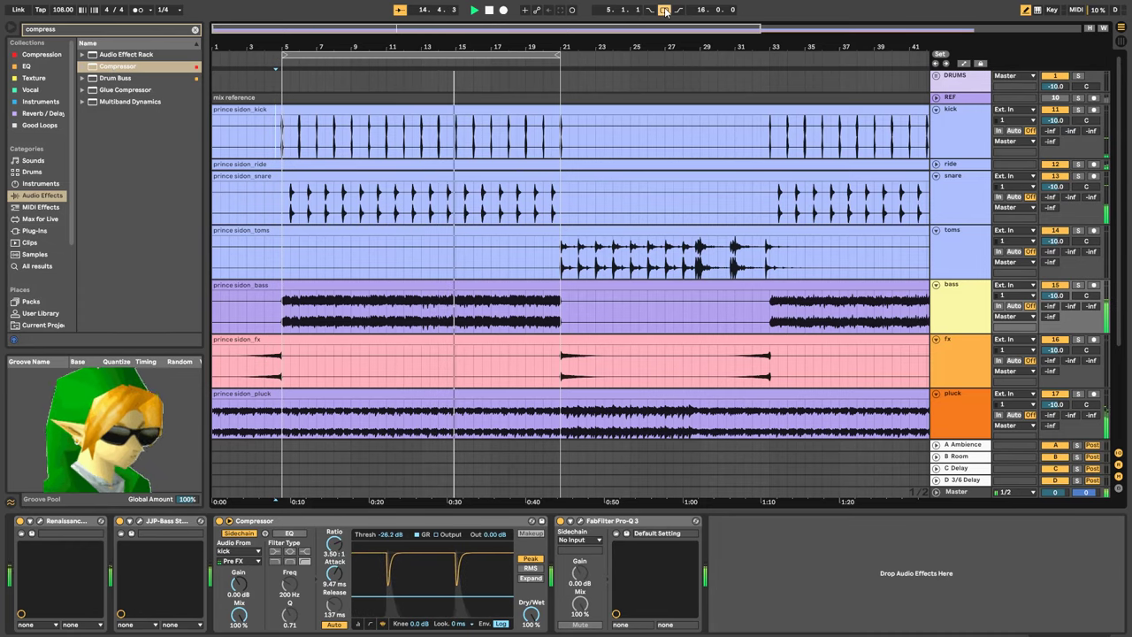
click(665, 9)
Search the plug-ins for torque and add Torque Stereo to the snare track
click(1046, 181)
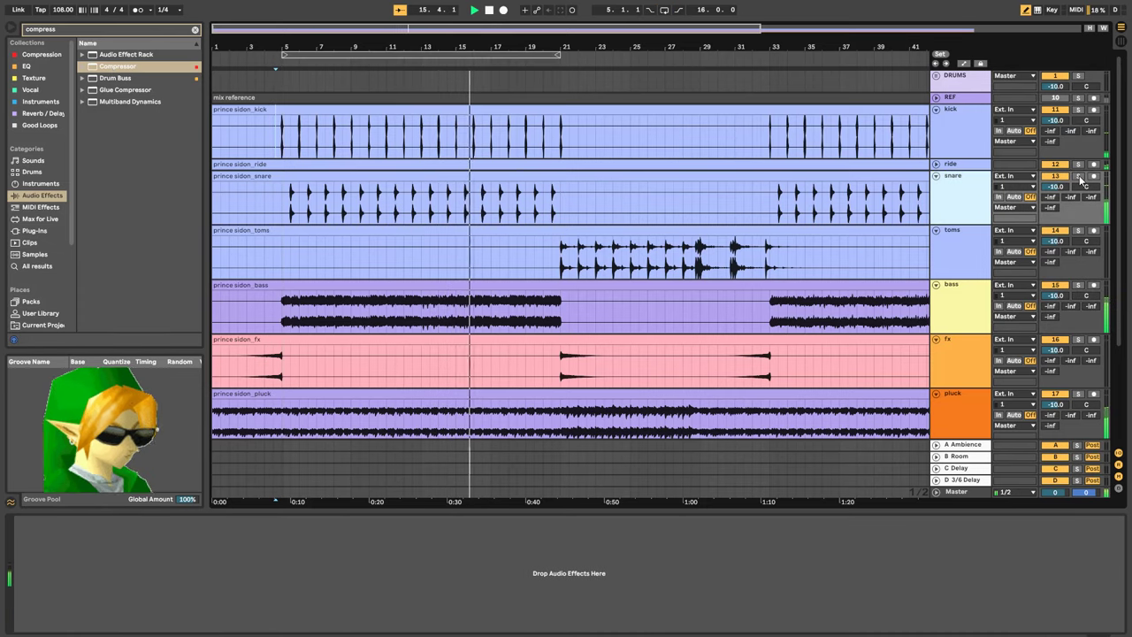
click(82, 34)
text(torque)
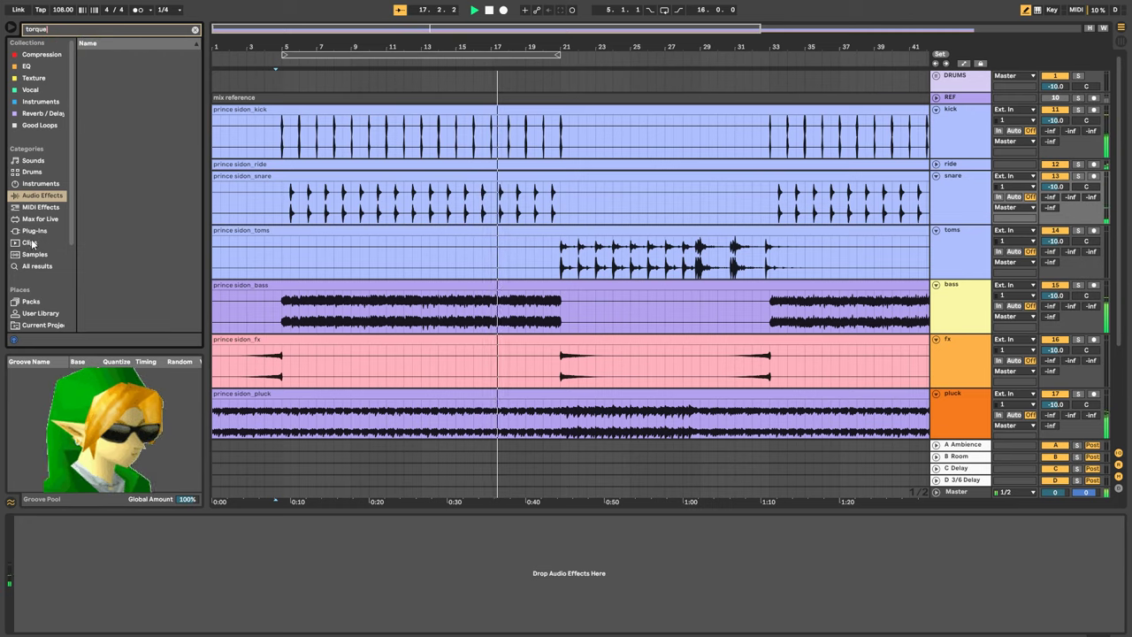
click(35, 231)
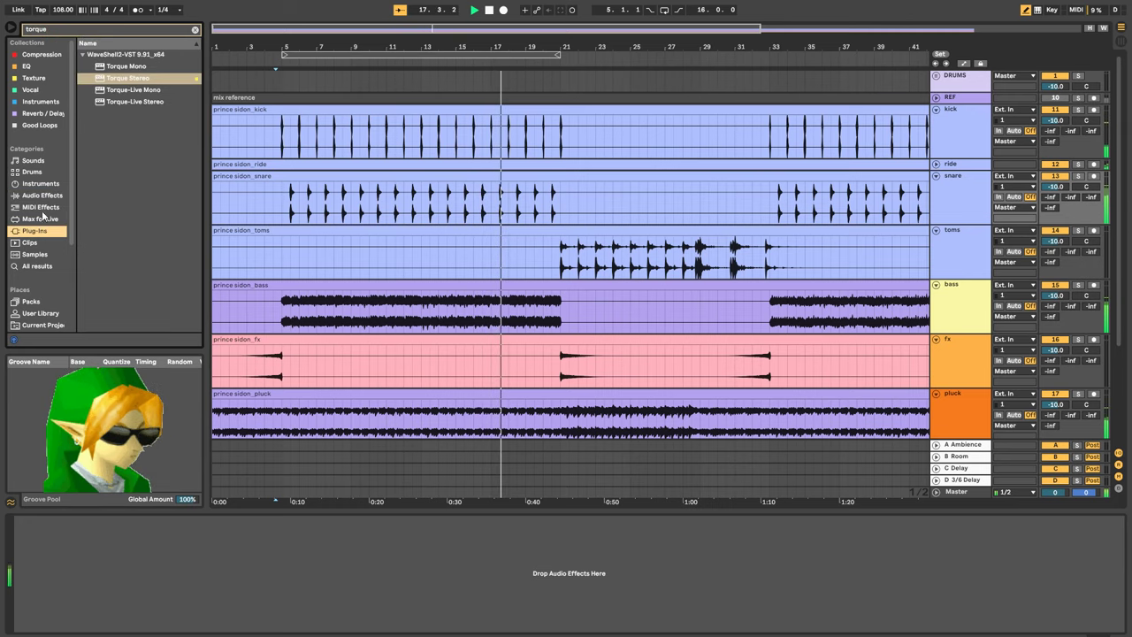
drag(455, 163, 447, 197)
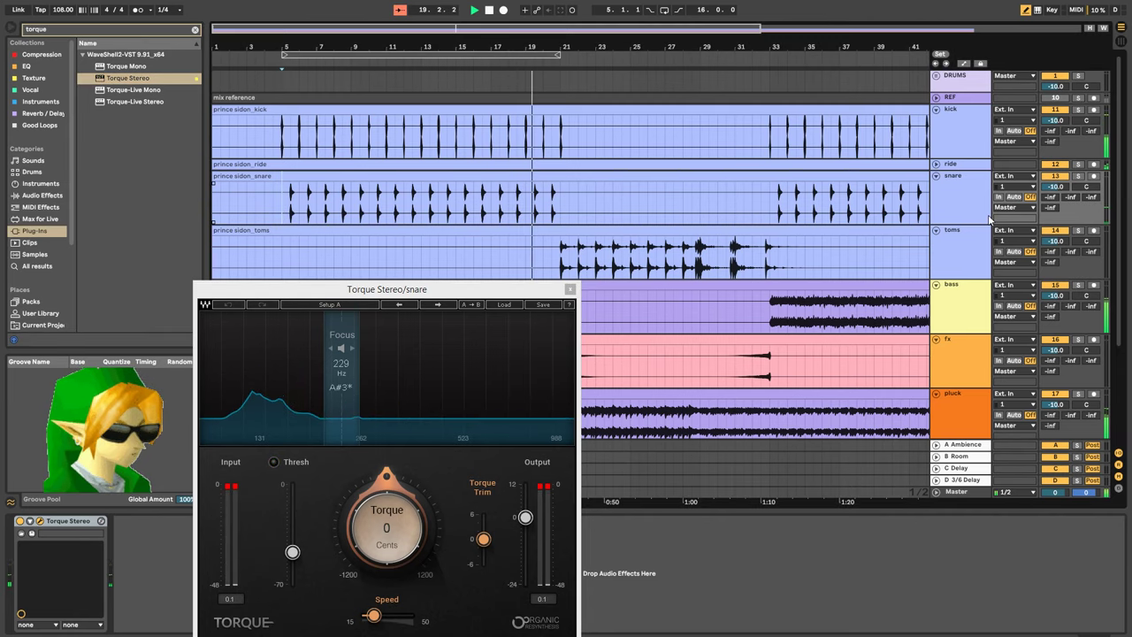
Loop the bass section with snare and bass soloed, and set the snare's Torque to 133 Hz focus and +580 cents
click(664, 10)
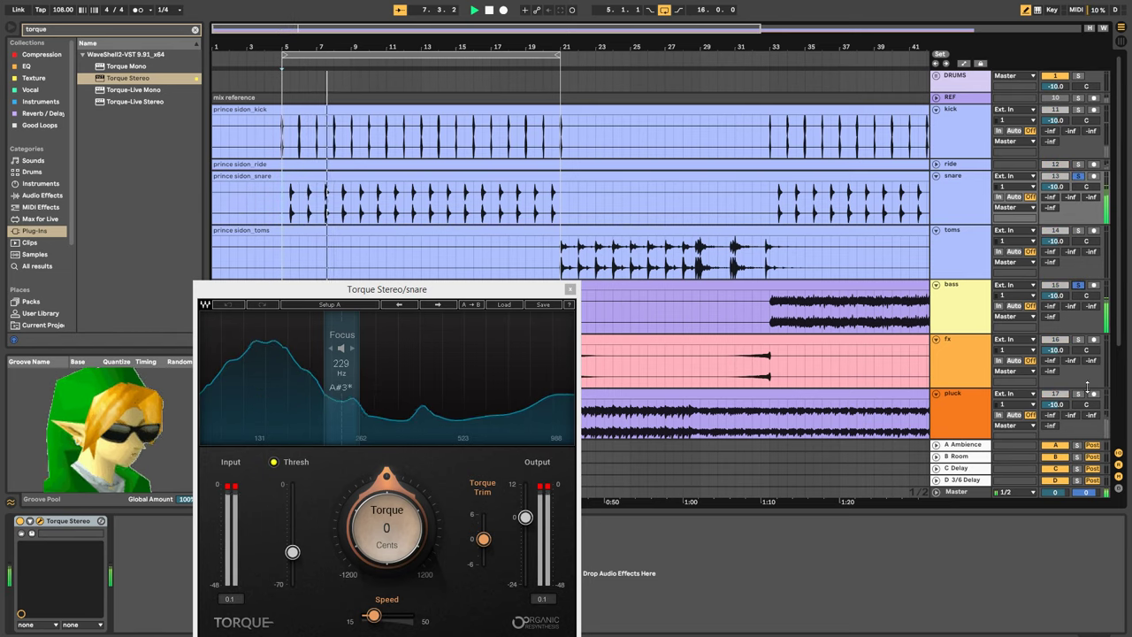
drag(337, 408, 339, 408)
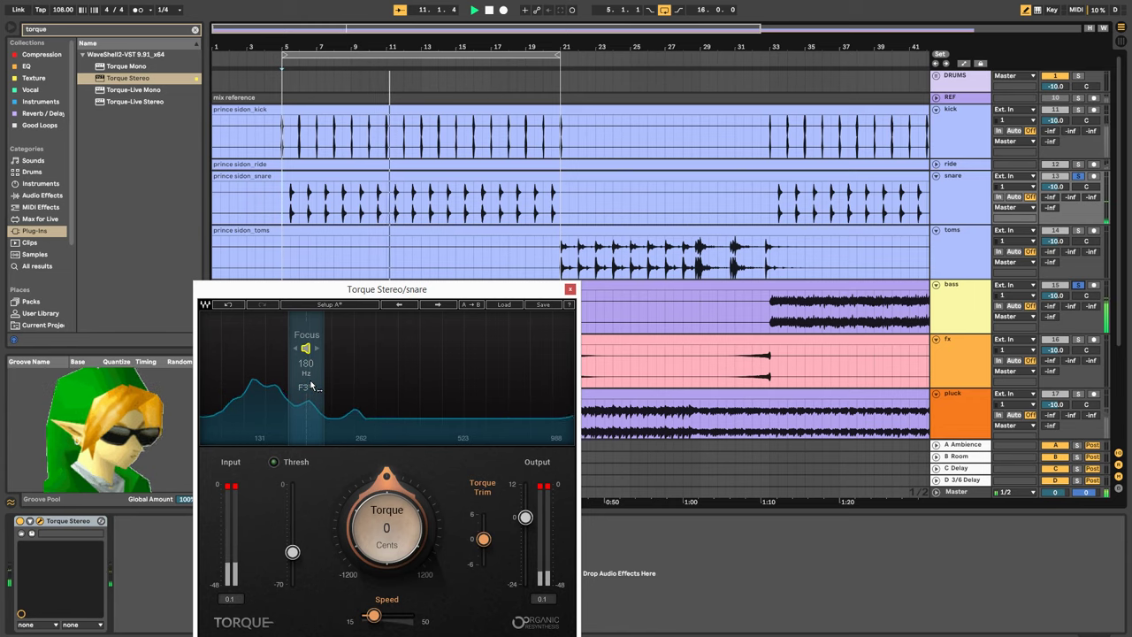
mouse_move(306, 348)
mouse_down()
mouse_move(555, 348)
mouse_move(313, 348)
mouse_up()
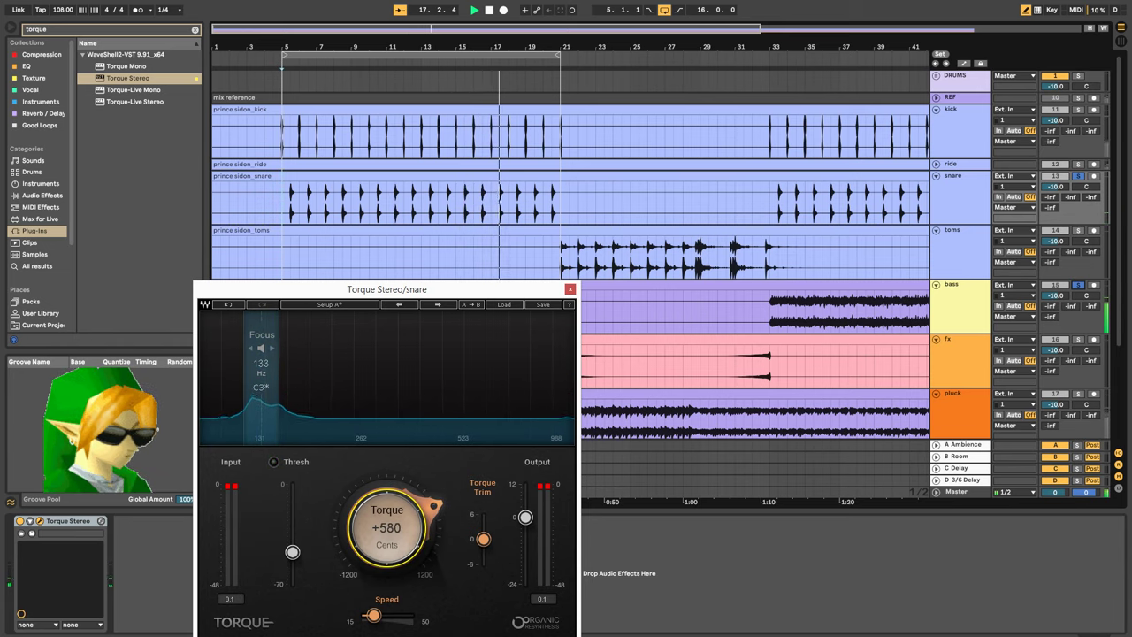
Clear the snare and bass solos and set the snare's Torque amount to +175 cents within the full mix
click(1080, 176)
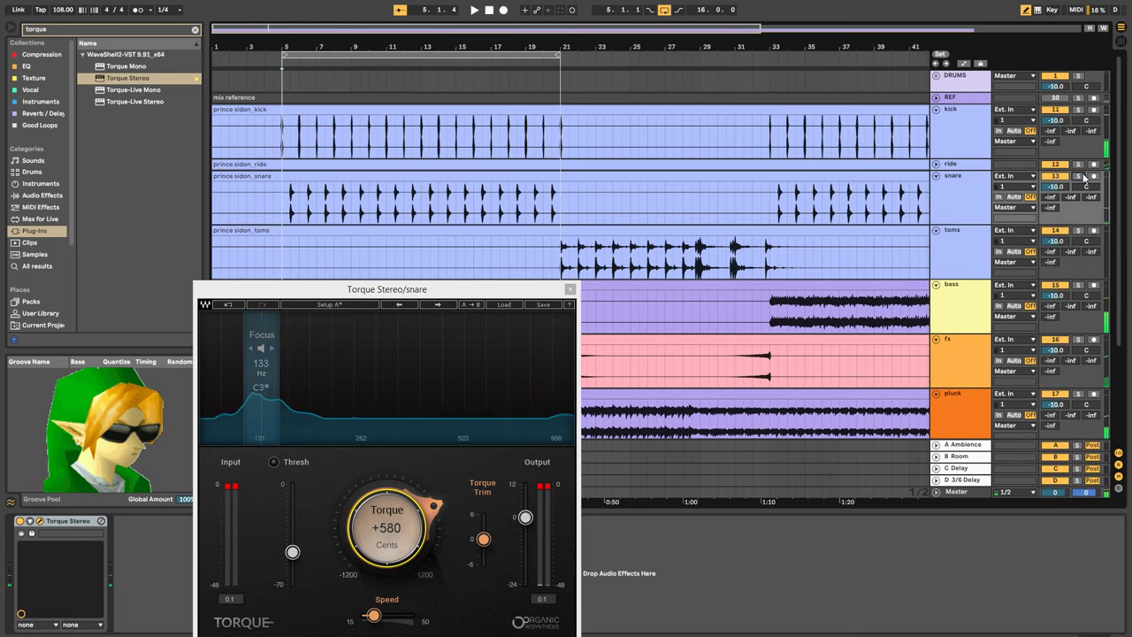
click(379, 527)
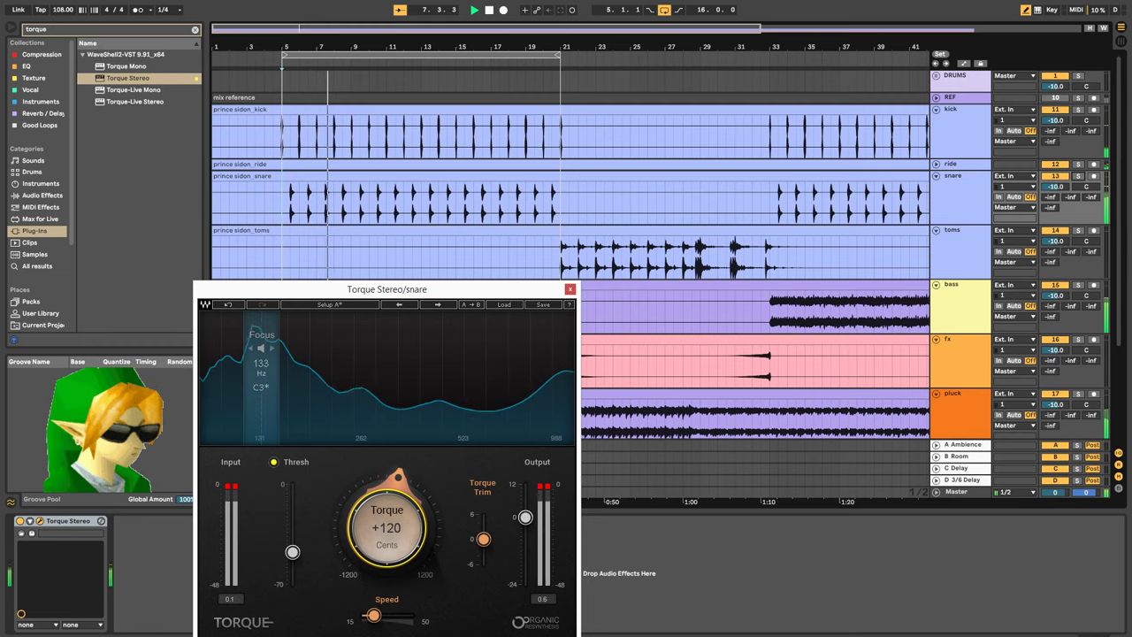
drag(378, 527, 378, 525)
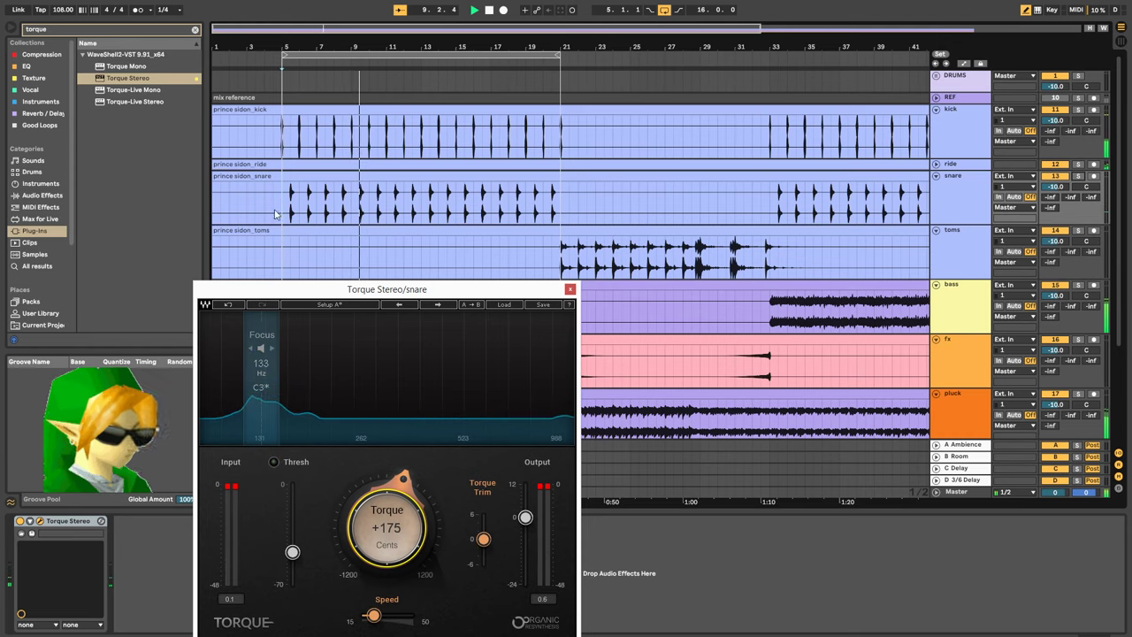
Search the plug-ins for pro-q, add FabFilter Pro-Q 3 to the snare track and arrange its window beside Torque
click(156, 34)
text(pro-q)
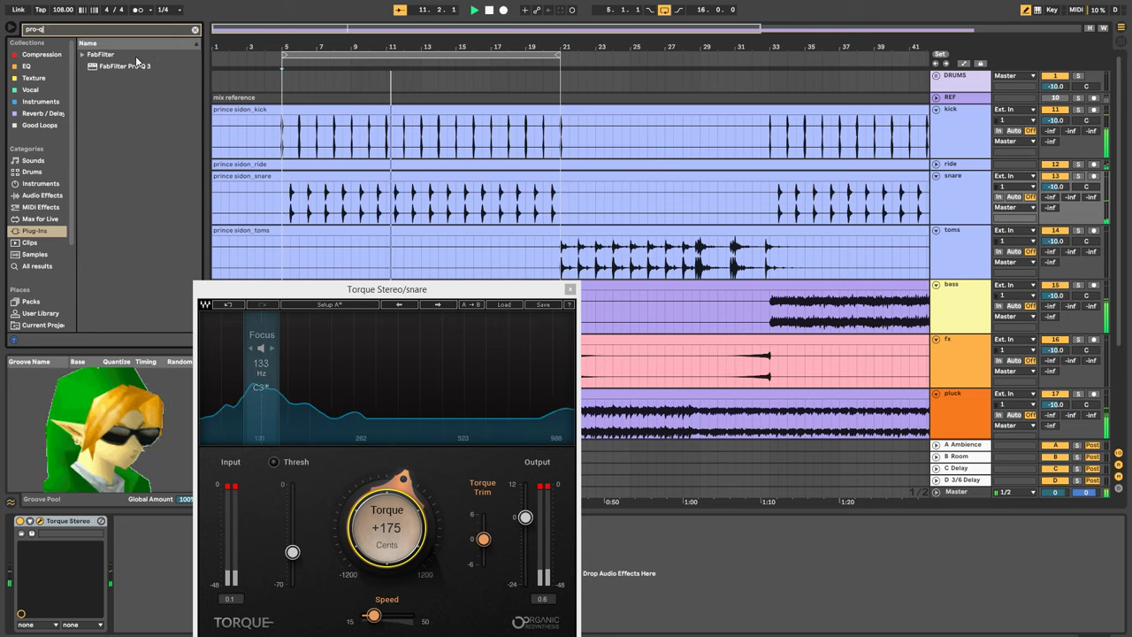
double_click(135, 67)
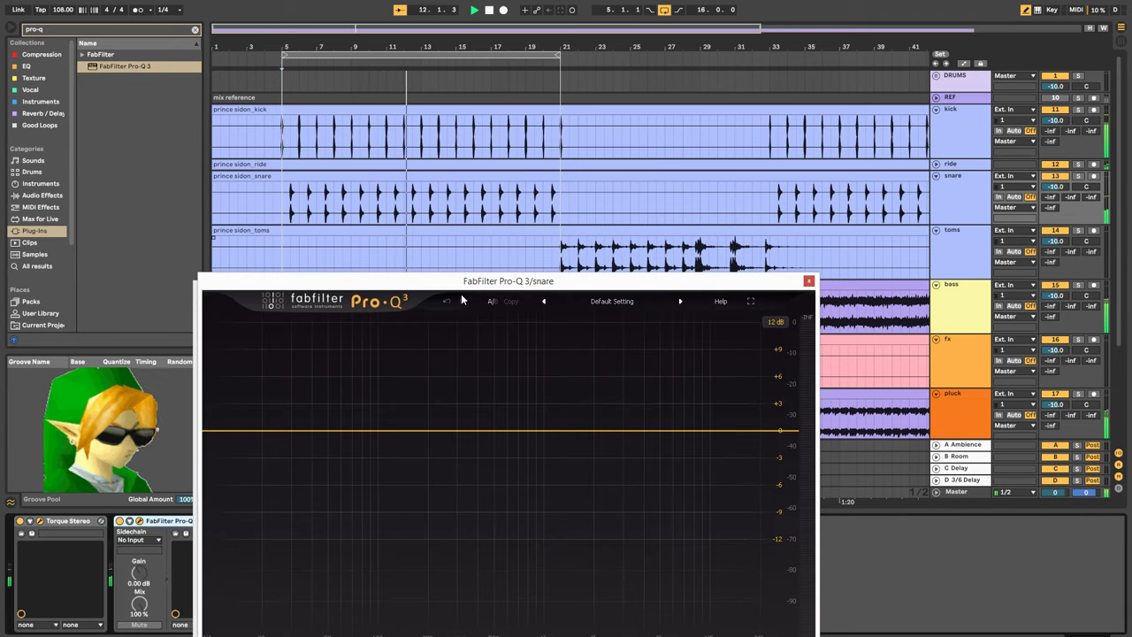
drag(473, 281, 730, 152)
drag(387, 290, 315, 260)
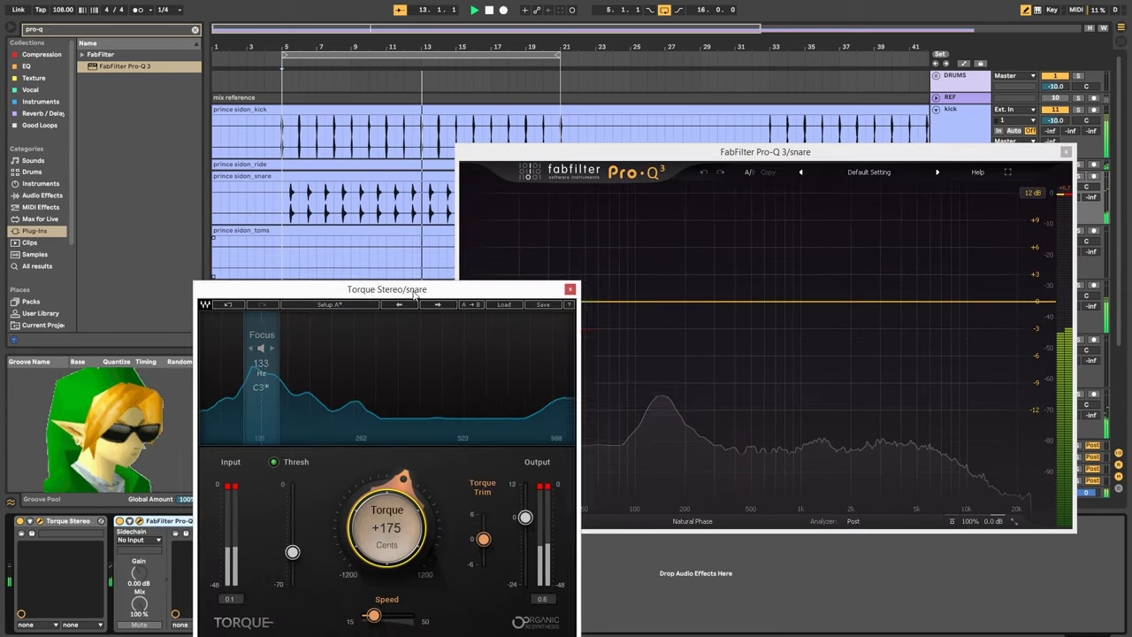
click(683, 478)
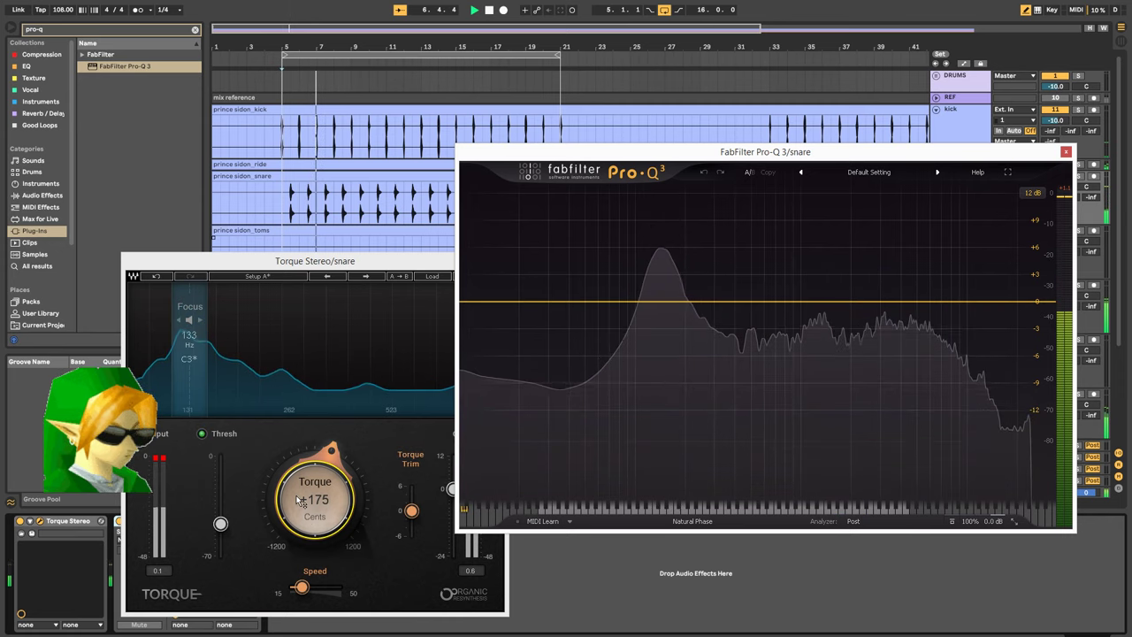
Try the snare's Torque at +135 and +150 cents against the Pro-Q 3 spectrum, and show the snare clip's settings
drag(306, 499, 306, 520)
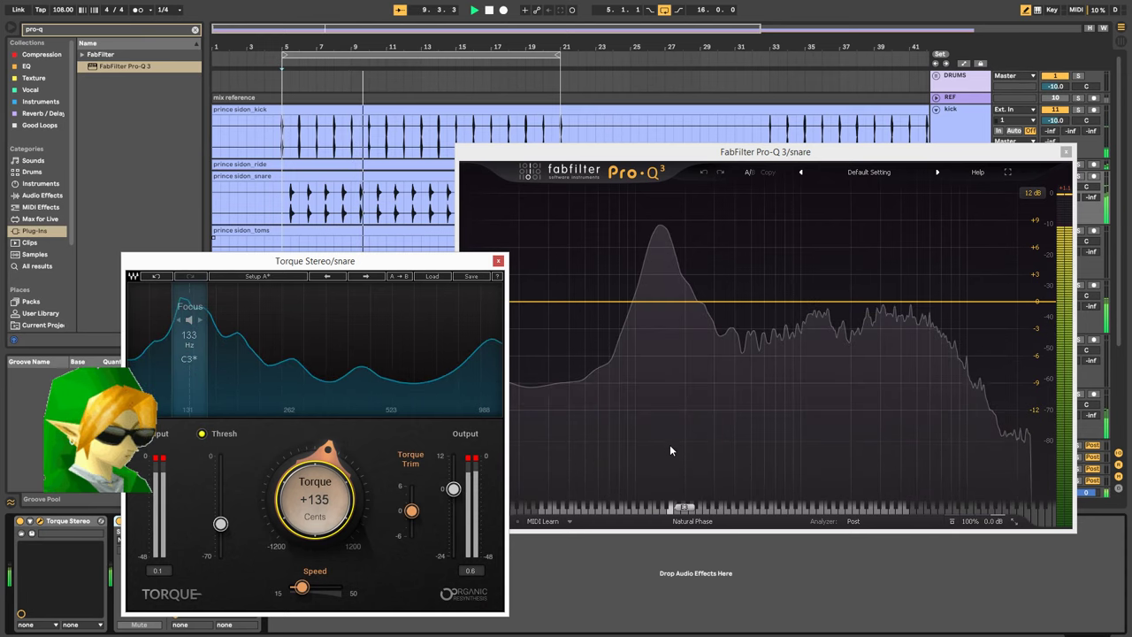
click(826, 476)
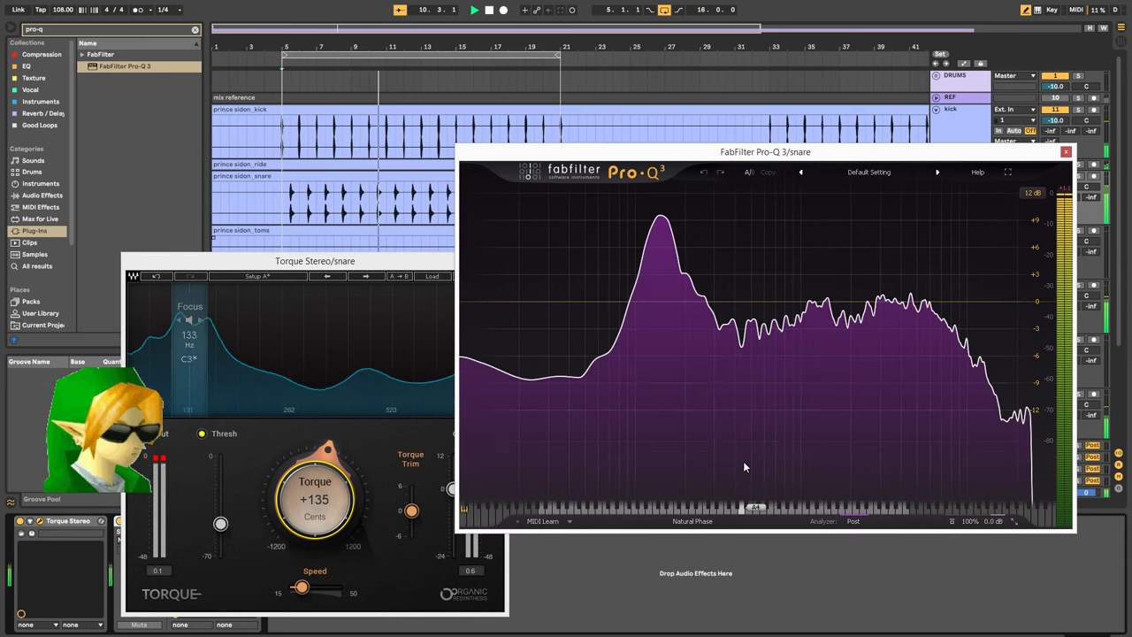
mouse_move(743, 461)
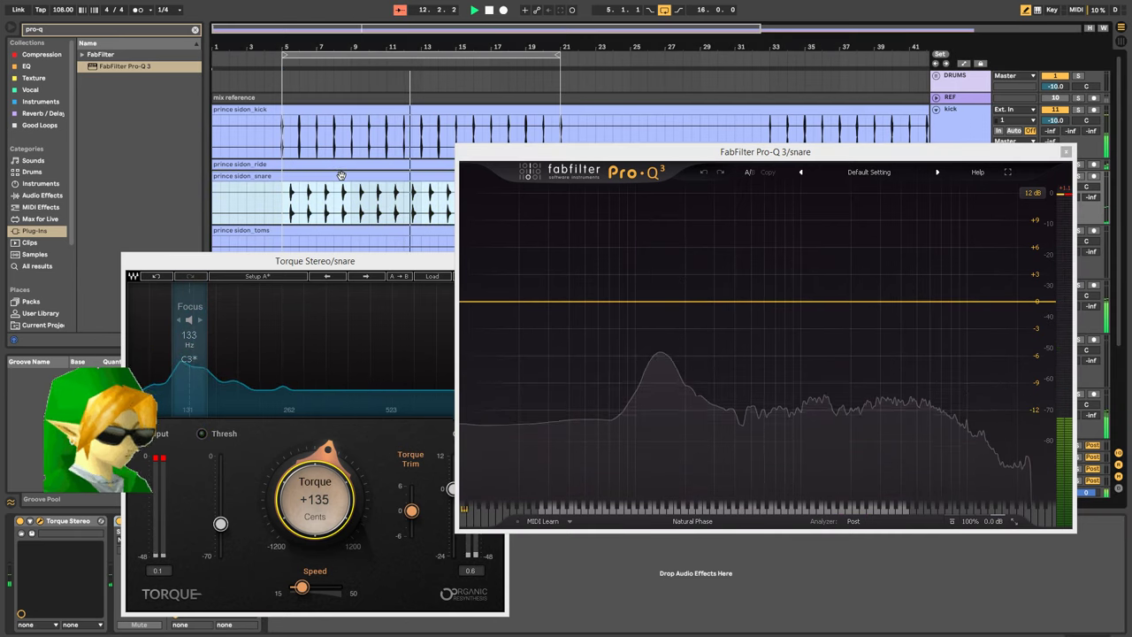
drag(311, 463, 312, 452)
key(shift+Tab)
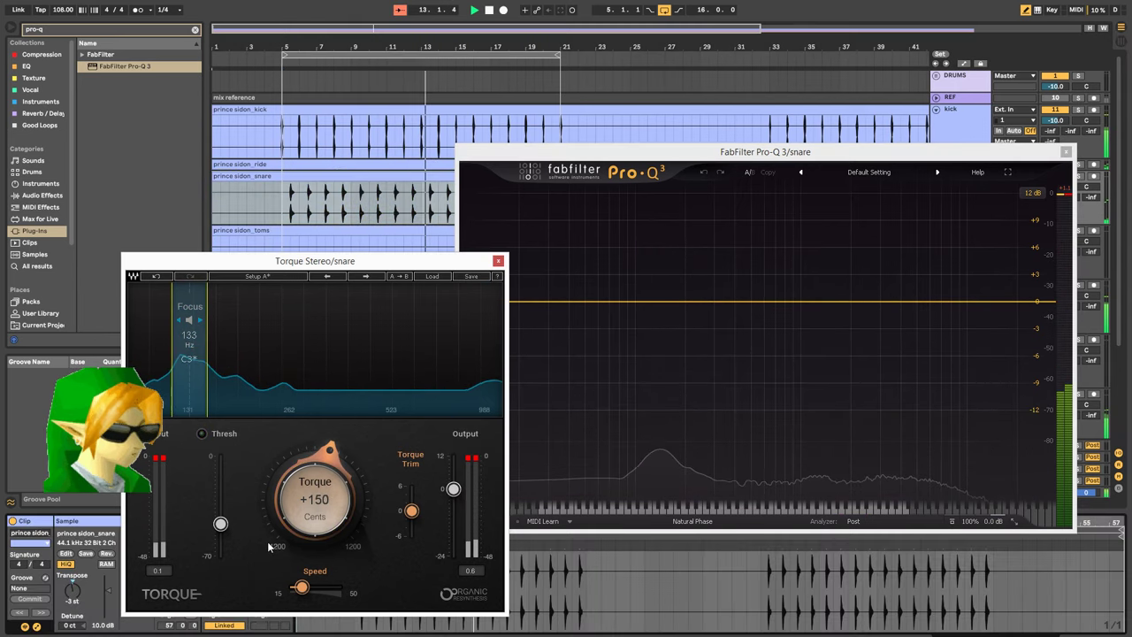
drag(252, 265, 257, 192)
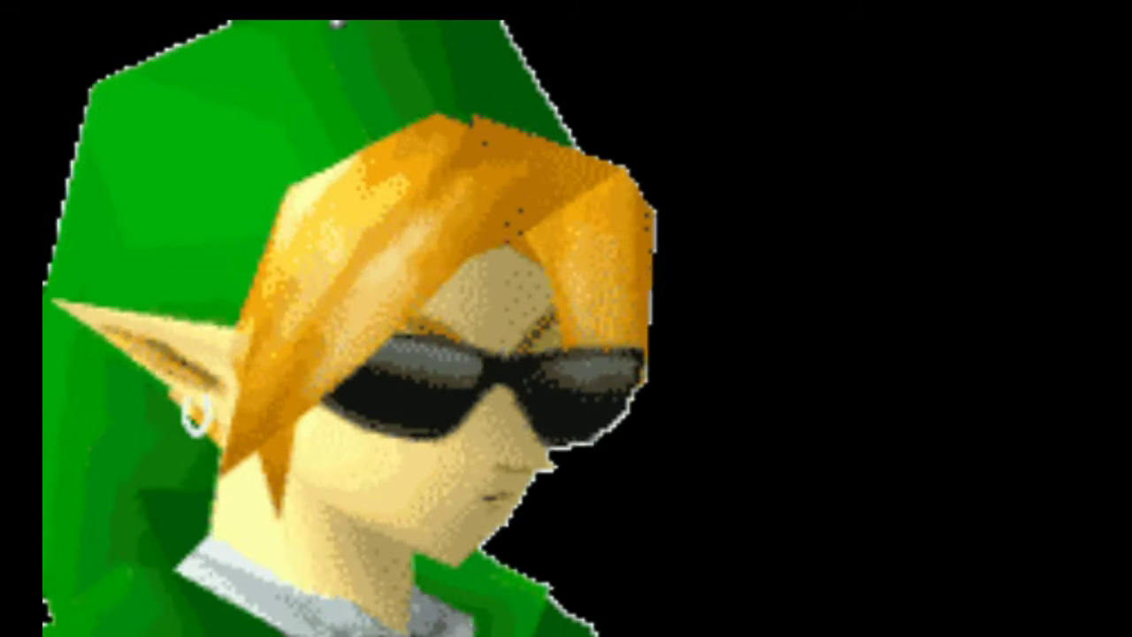
Select Scene 2 in OBS, return to the Ableton Live set and reposition the Torque window
click(773, 477)
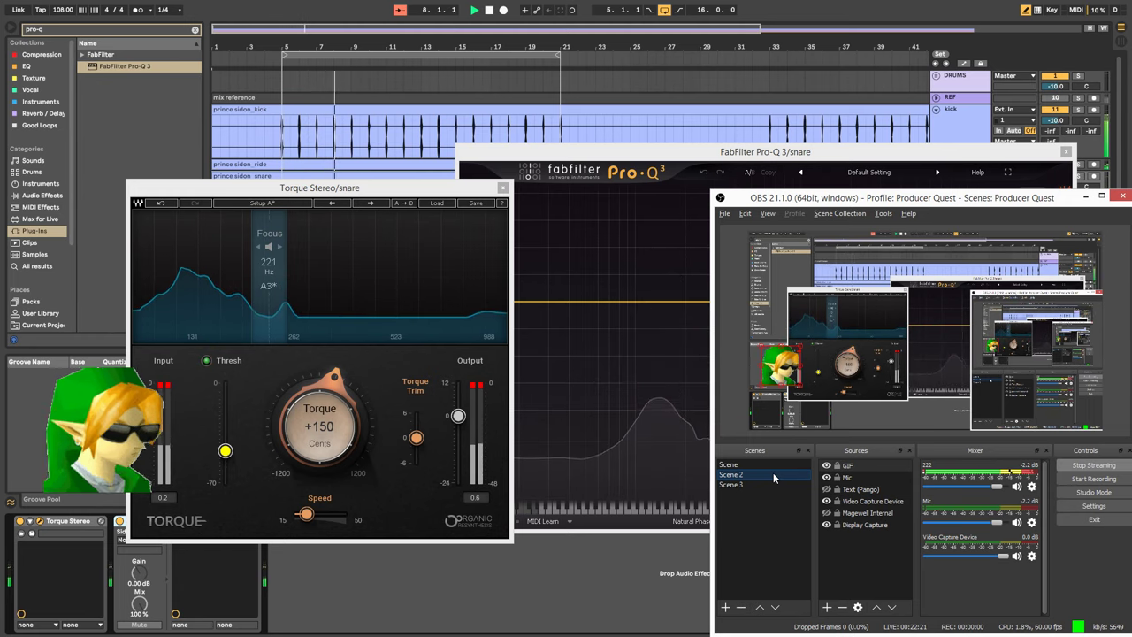
click(620, 595)
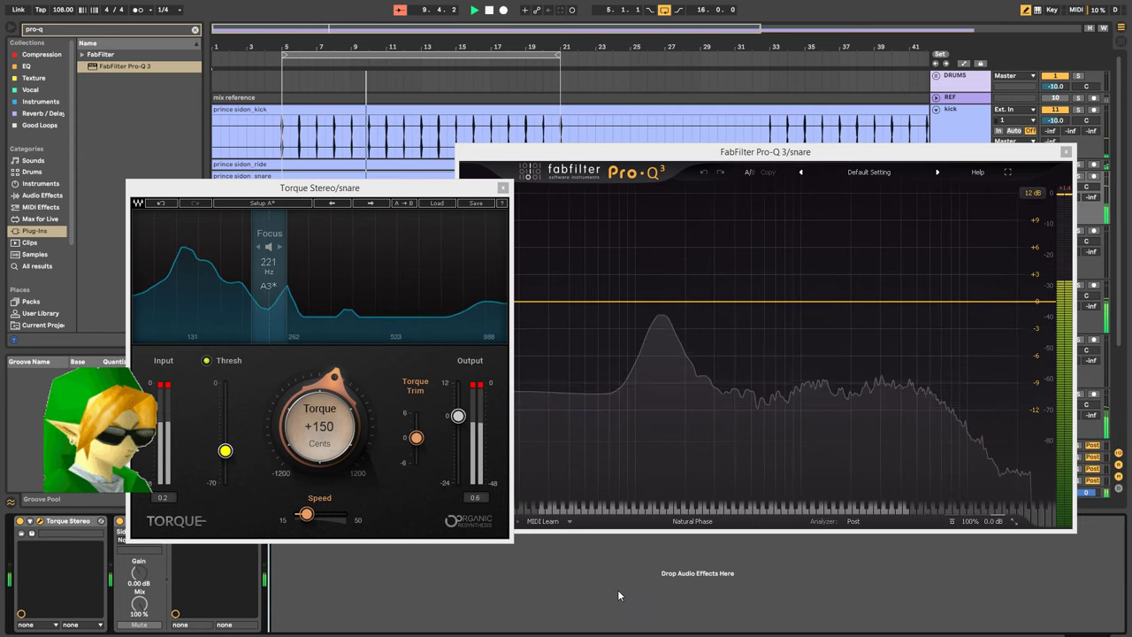
drag(263, 186, 248, 128)
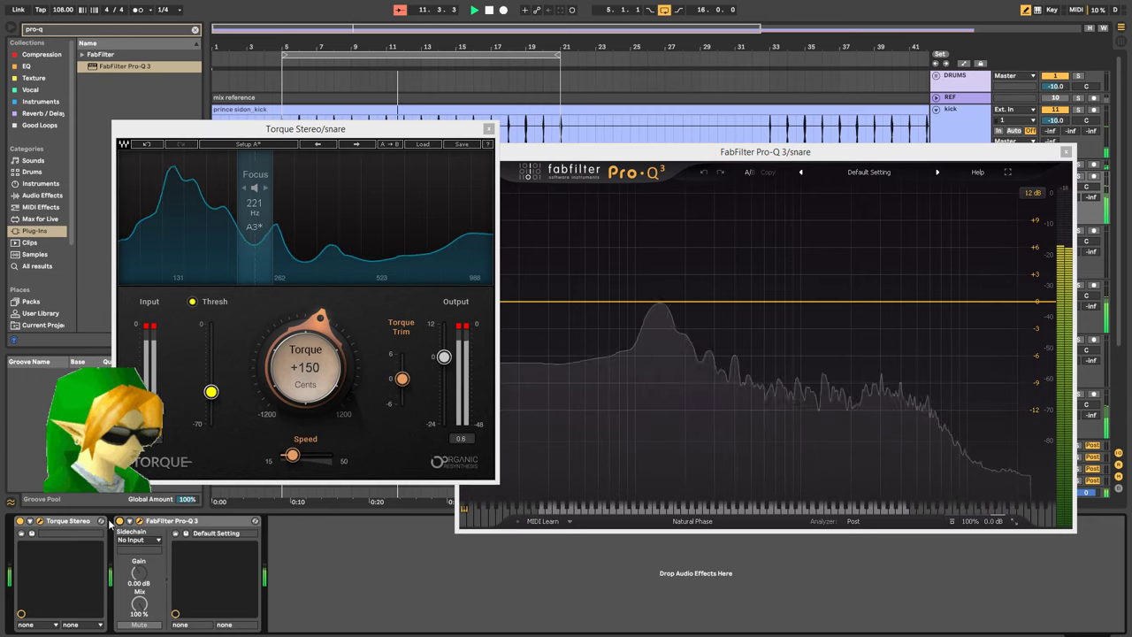
Compare the snare with Torque bypassed, and set Torque to 134 Hz focus and +285 cents with a slightly lower trim
click(20, 521)
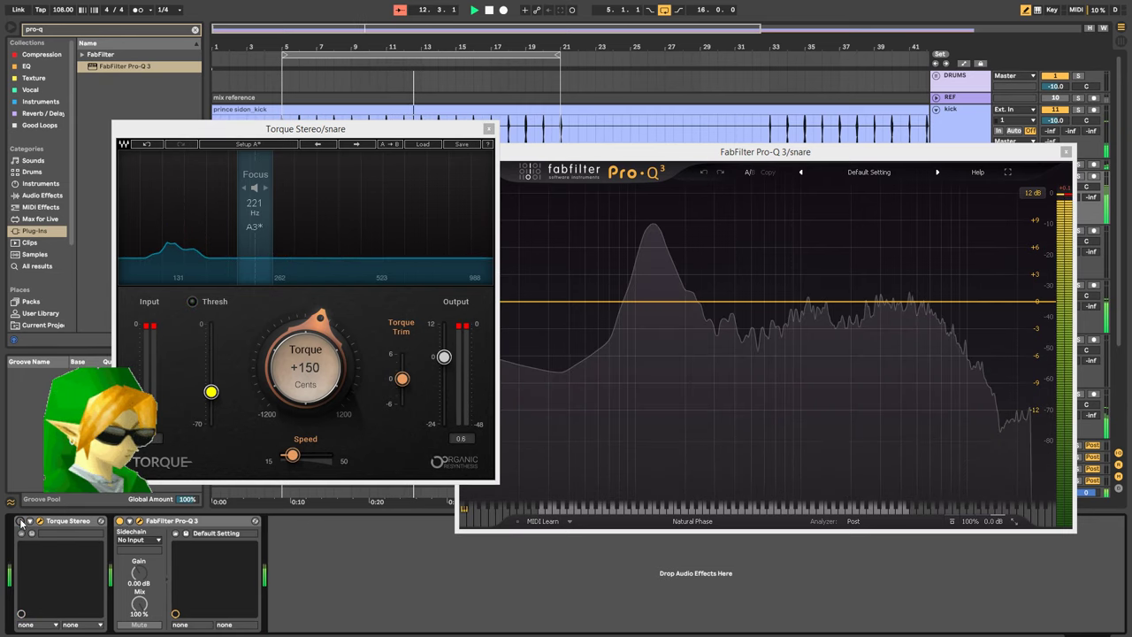
click(20, 521)
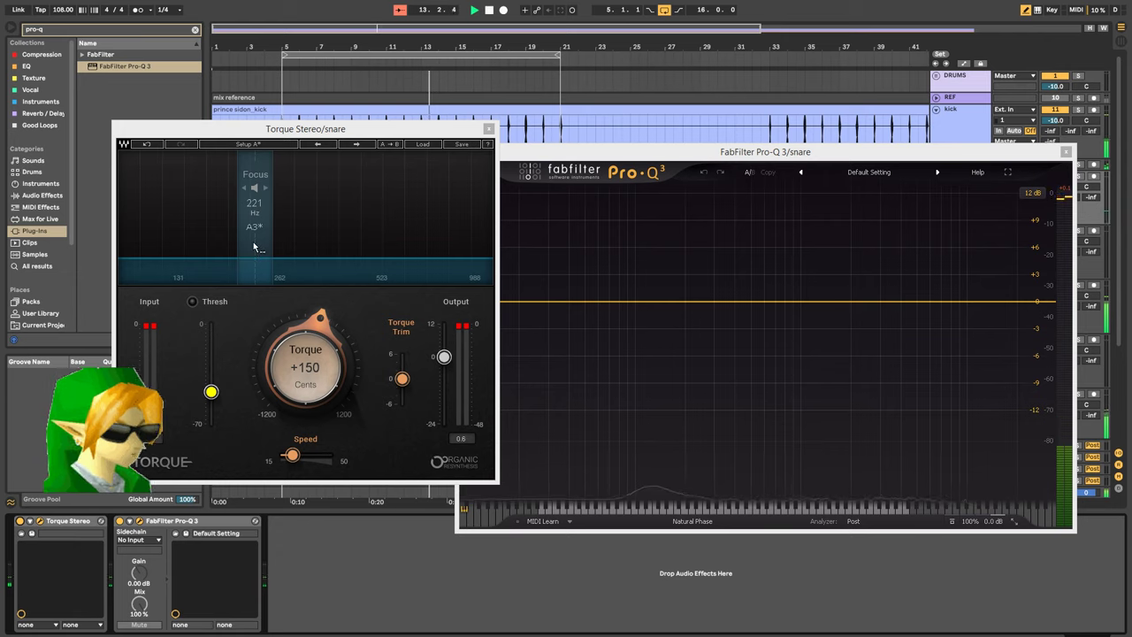
drag(254, 247, 181, 247)
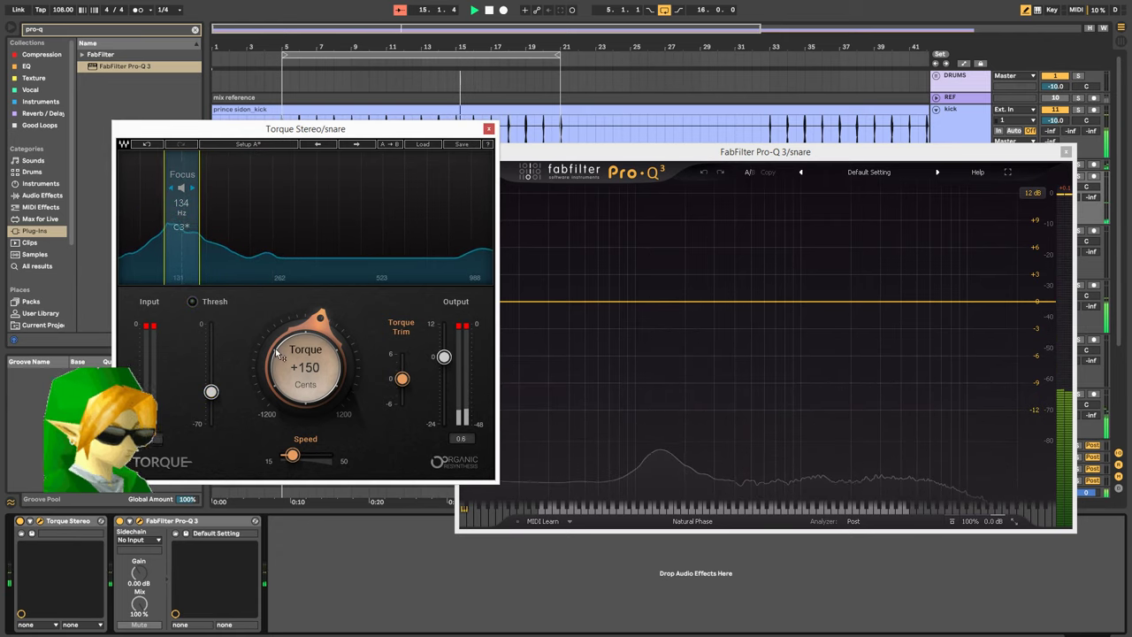
drag(275, 348, 275, 315)
mouse_move(402, 380)
mouse_down()
mouse_move(402, 357)
mouse_move(403, 382)
mouse_up()
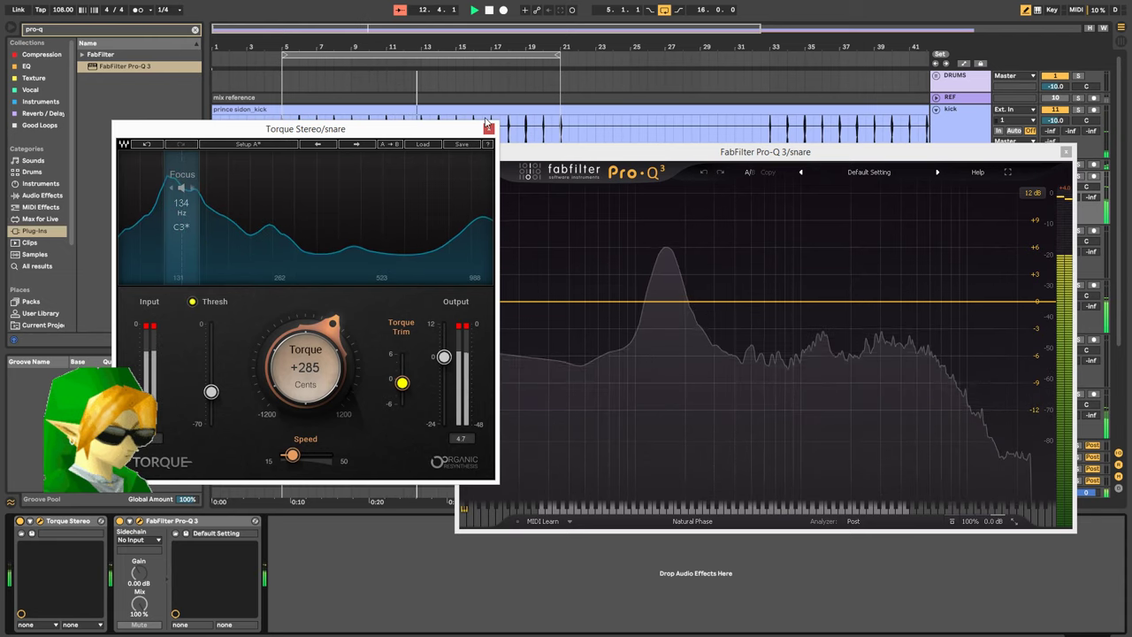
click(488, 130)
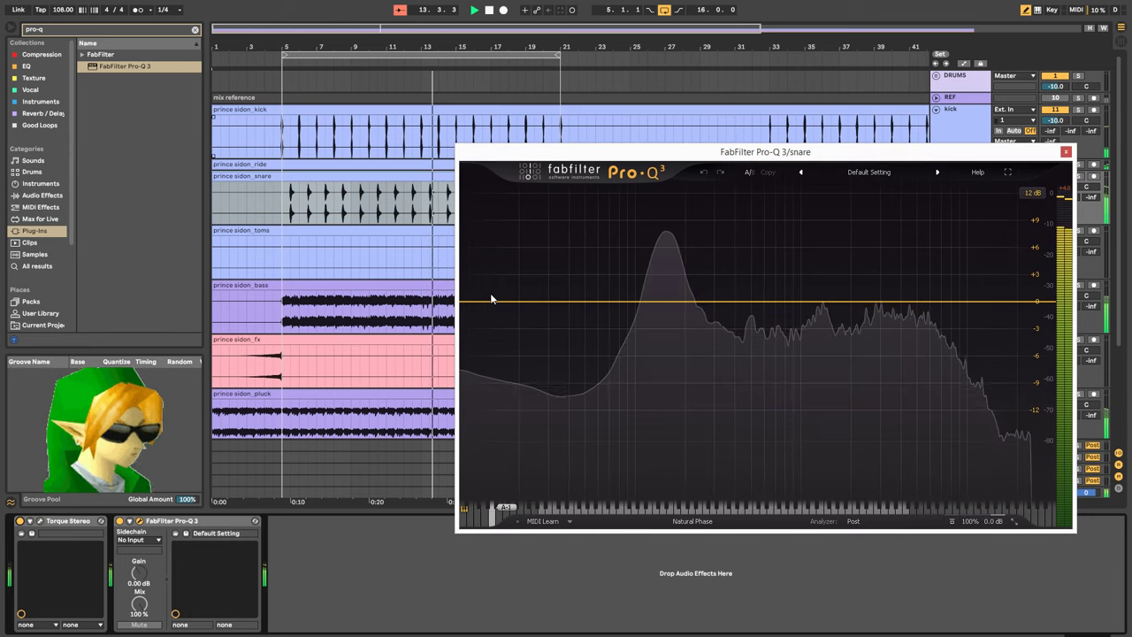
Add a low cut to the snare's Pro-Q 3 just below the fundamental peak
click(477, 303)
scroll(478, 303, up, 5)
drag(478, 303, 594, 300)
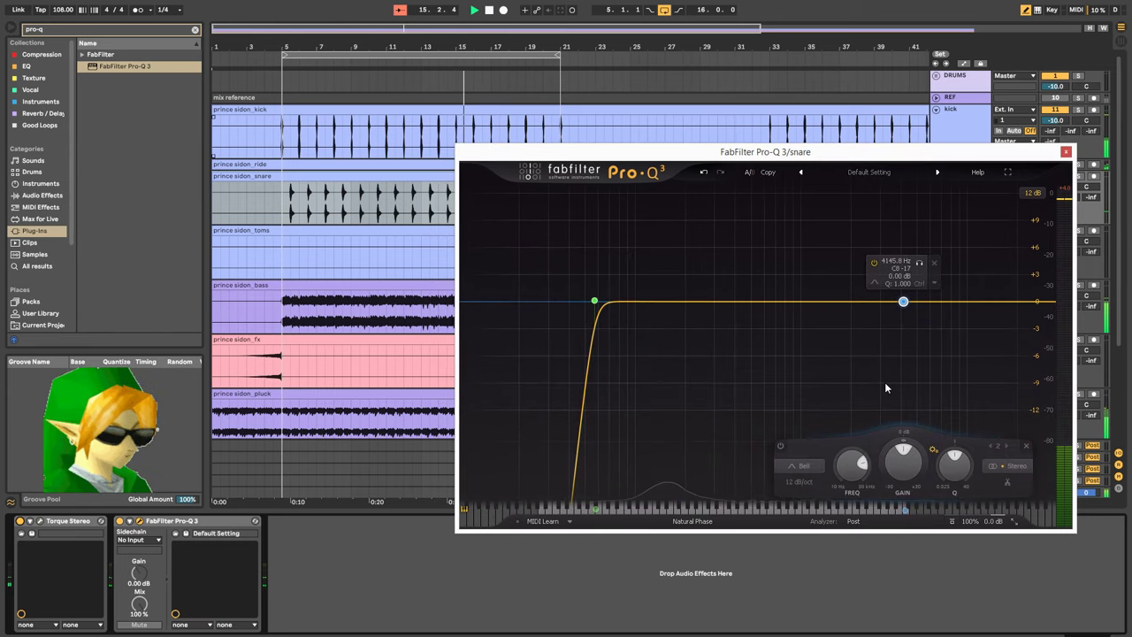
Give the snare's bell band at 4145.8 Hz a dynamic range of about -4 dB and close Pro-Q 3
drag(908, 464, 876, 506)
double_click(908, 469)
text(04 dB)
key(Return)
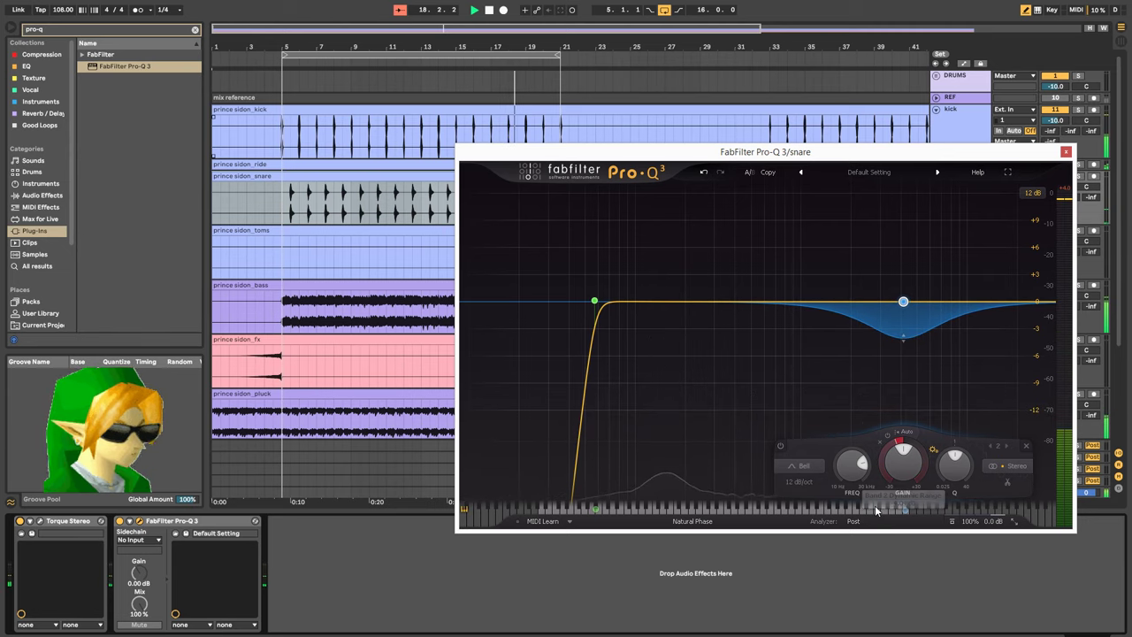
click(1066, 154)
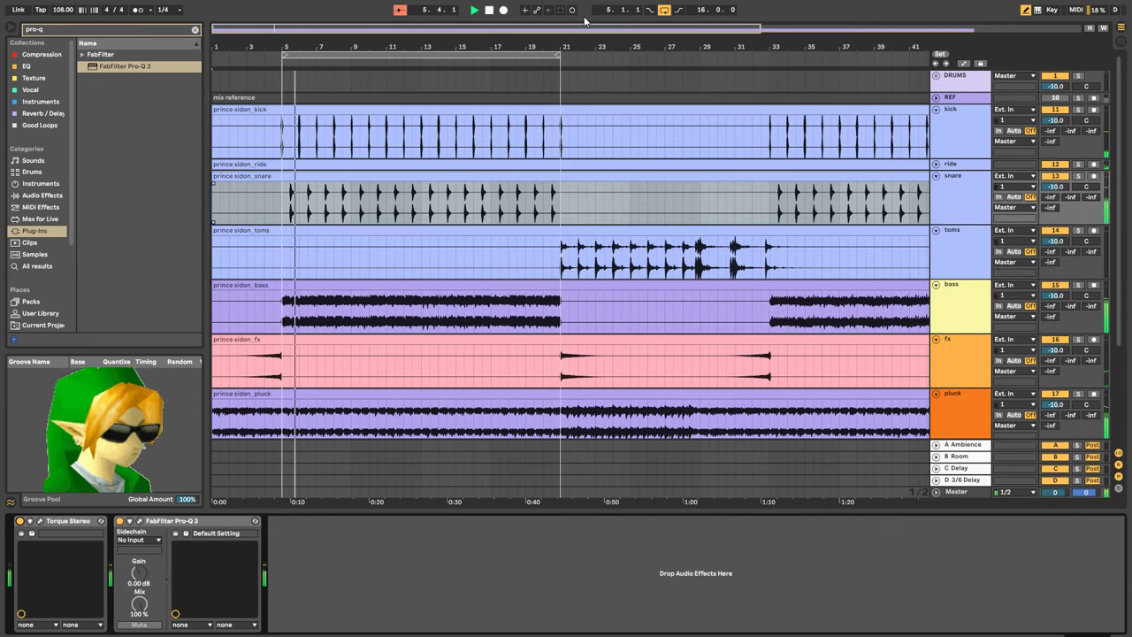
Play the transition at bar 21 where the toms come in
click(535, 270)
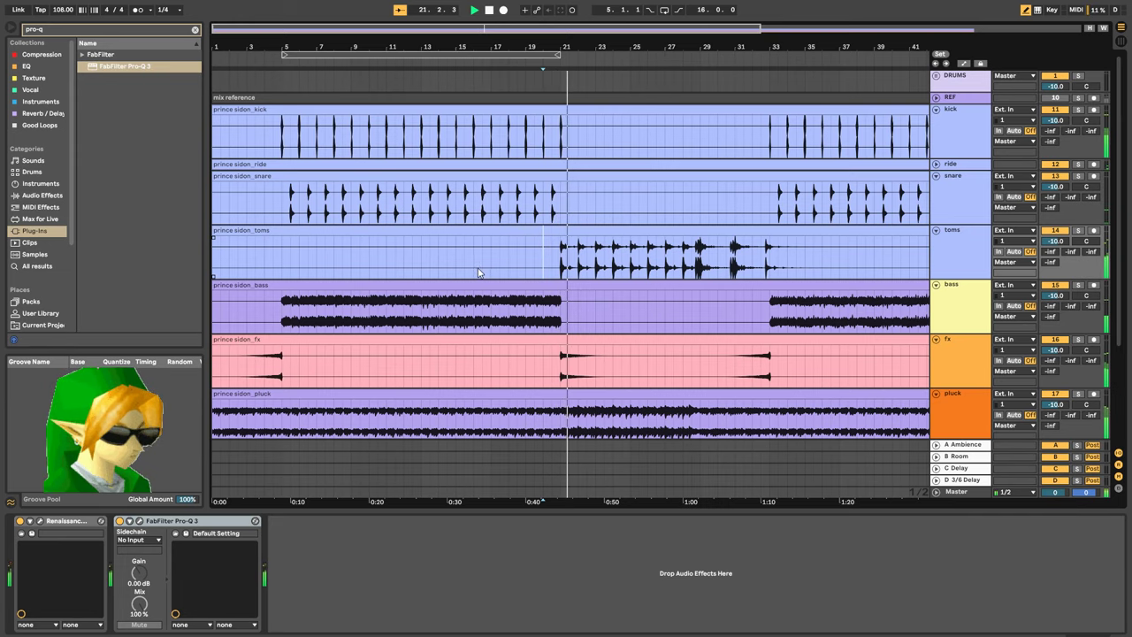
click(526, 264)
key(space)
key(space)
key(space)
Delete the kick hit at bar 21 where the toms section starts
mouse_move(521, 47)
mouse_down()
mouse_move(517, 146)
mouse_move(304, 145)
mouse_up()
click(482, 131)
key(space)
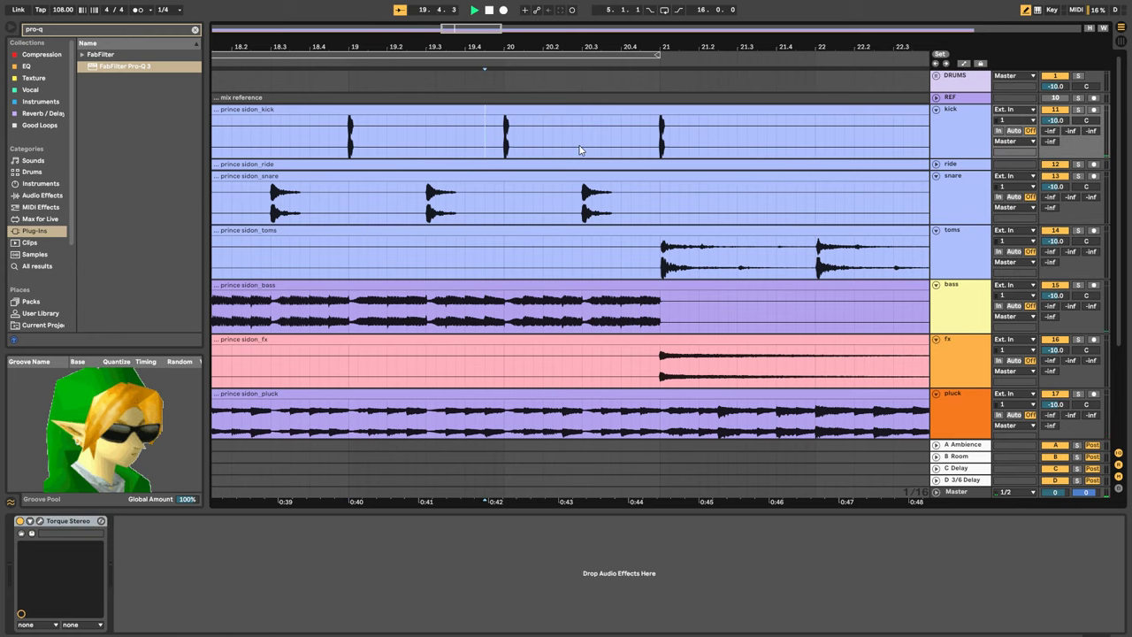
drag(679, 146, 739, 139)
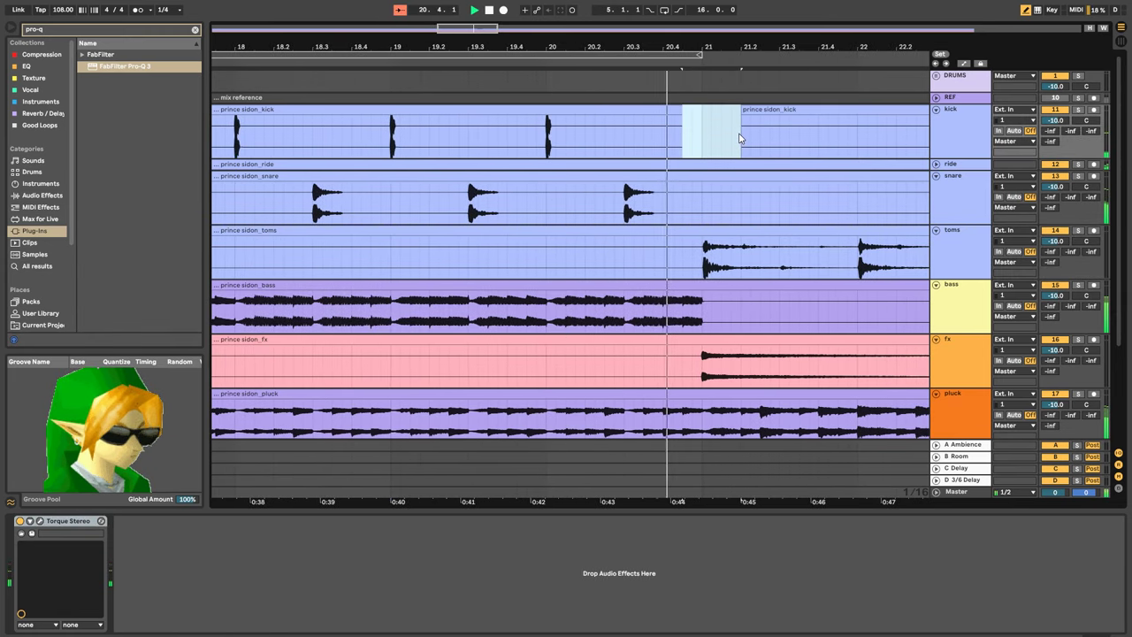
Cut a tiny gap around the bar 5 downbeat out of the bass, fx and pluck clips
drag(664, 47, 1131, 22)
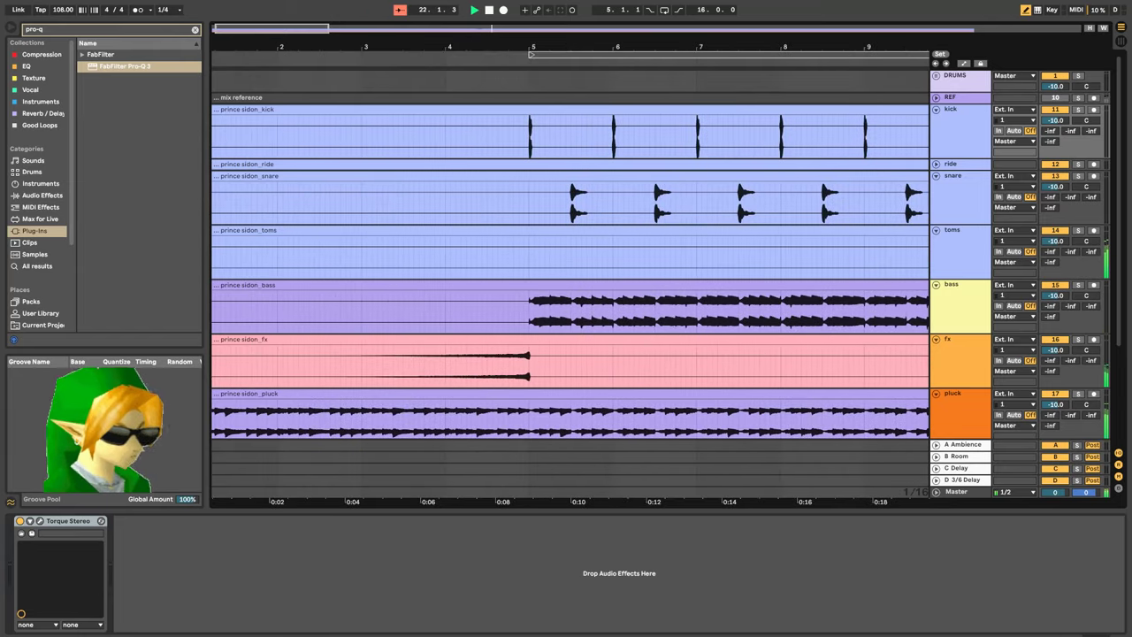
click(409, 251)
key(space)
key(space)
key(plus)
key(plus)
click(913, 270)
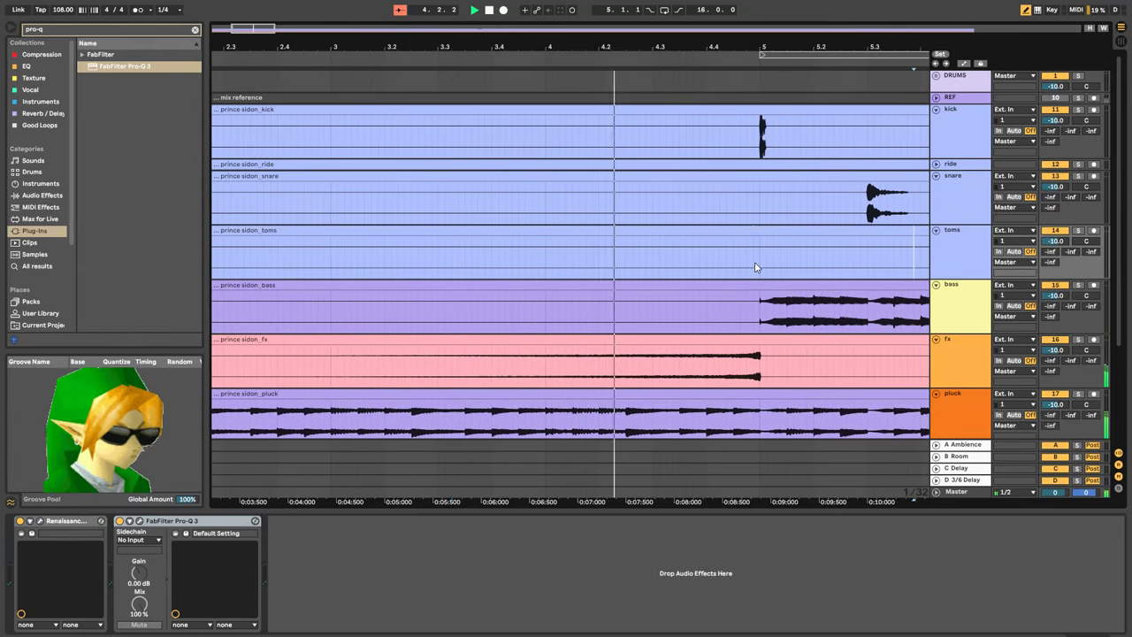
click(755, 267)
key(plus)
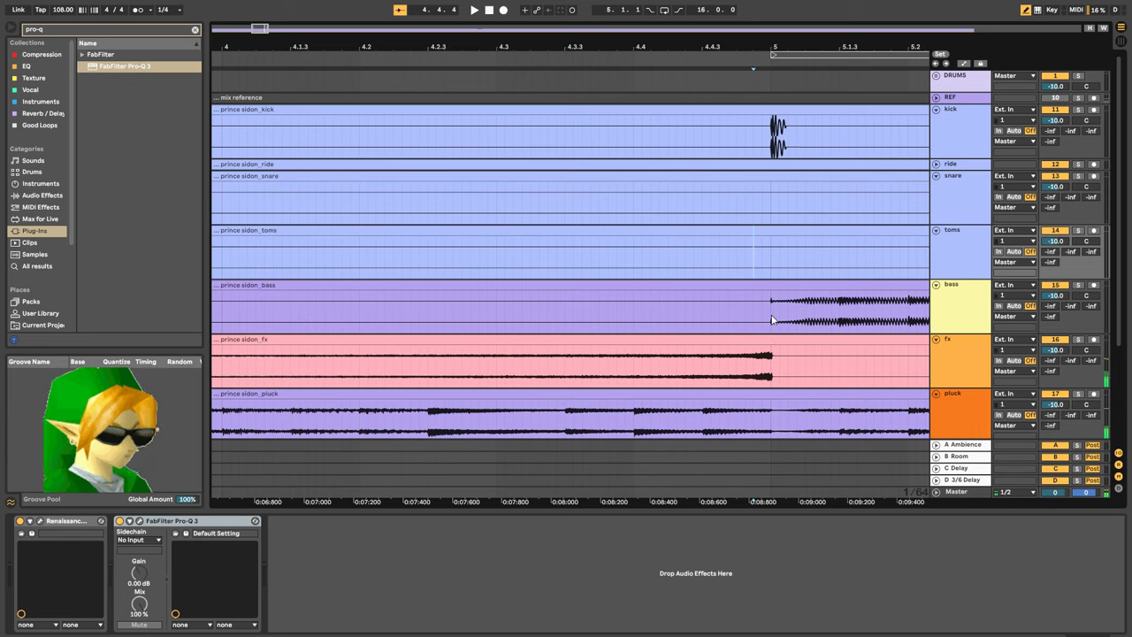
click(771, 319)
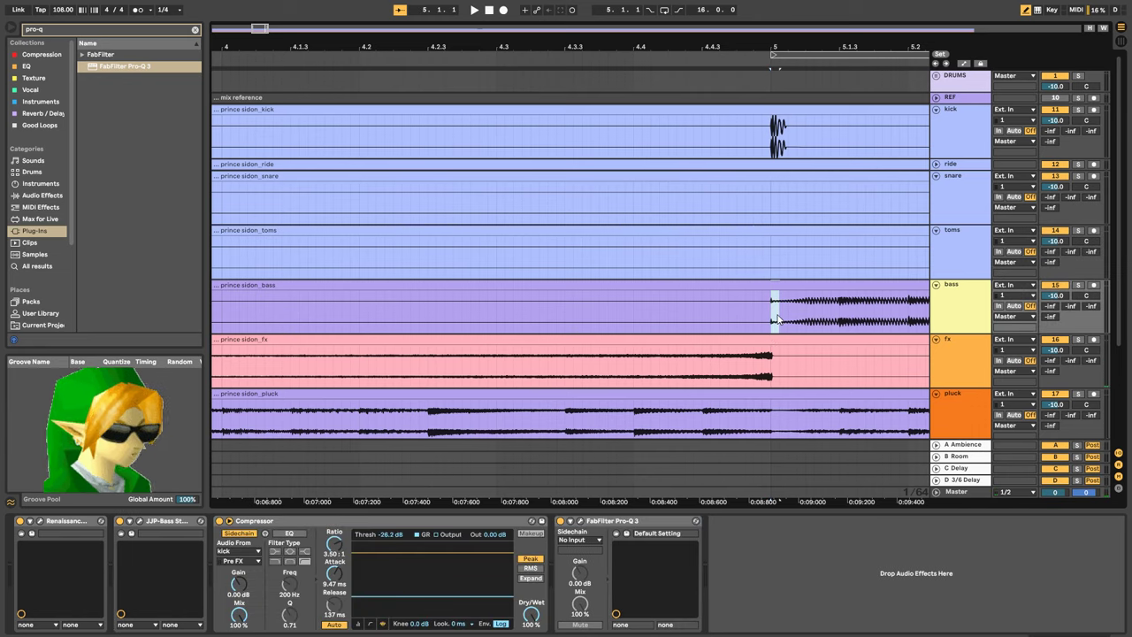
key(Delete)
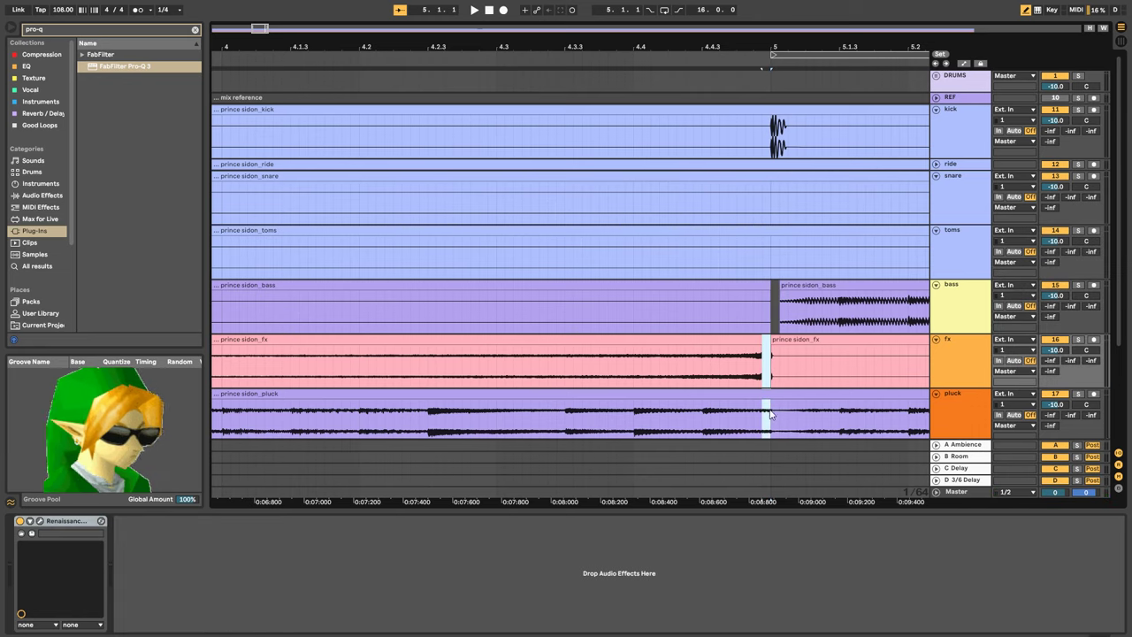
key(Delete)
Play the arrangement from just before bar 5 and review the tracks down to pluck 2
click(559, 308)
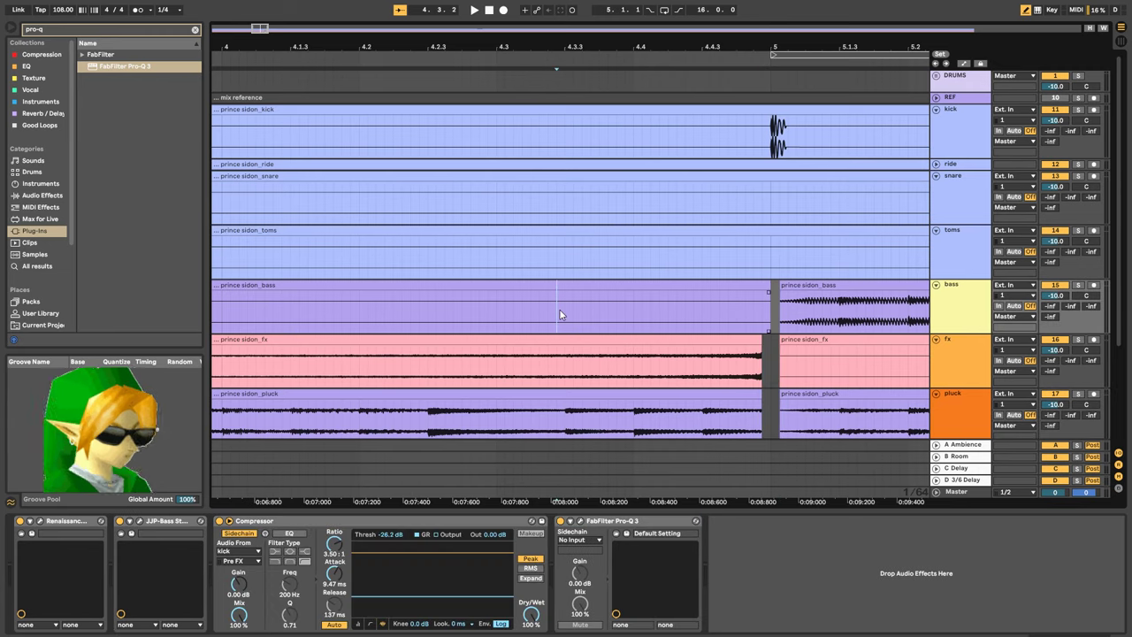
key(space)
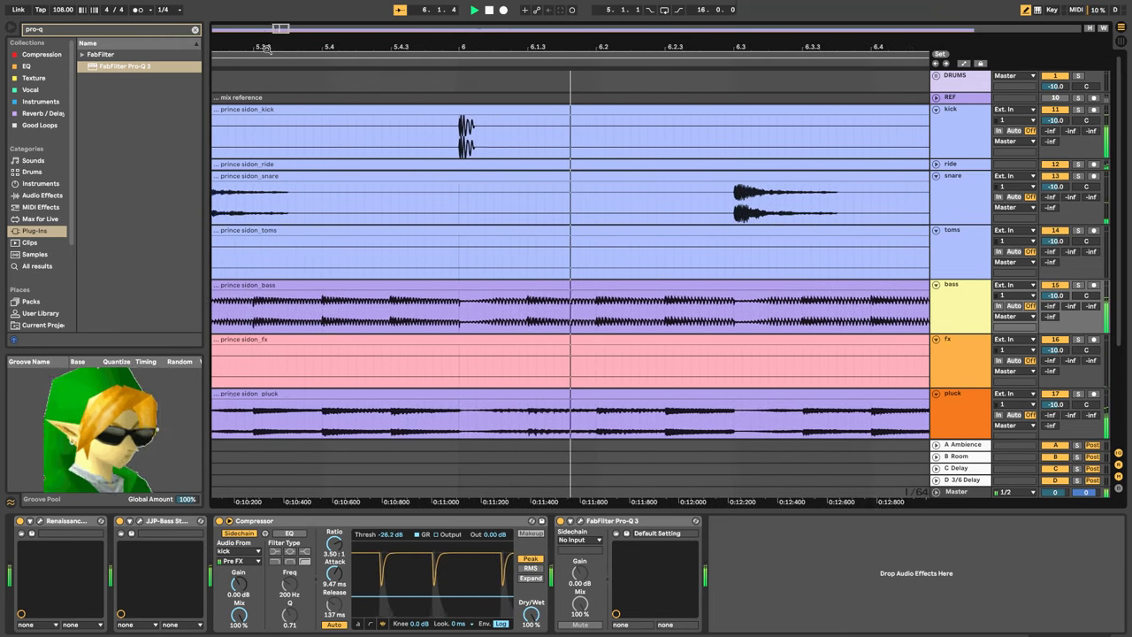
drag(502, 47, 501, 1)
scroll(721, 413, down, 2)
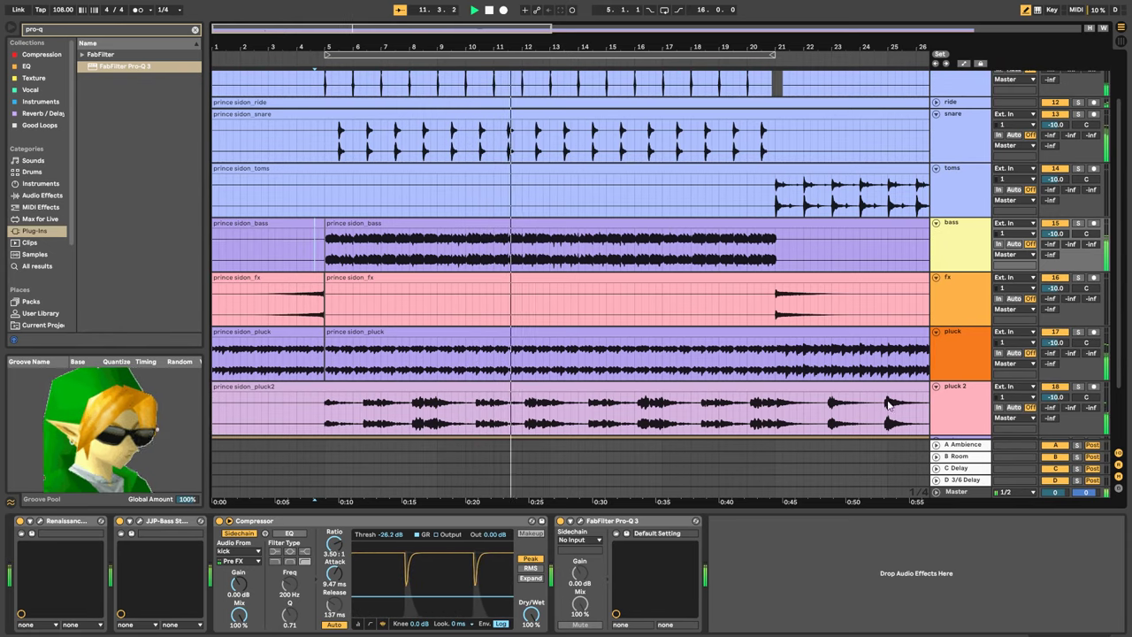
scroll(889, 404, up, 3)
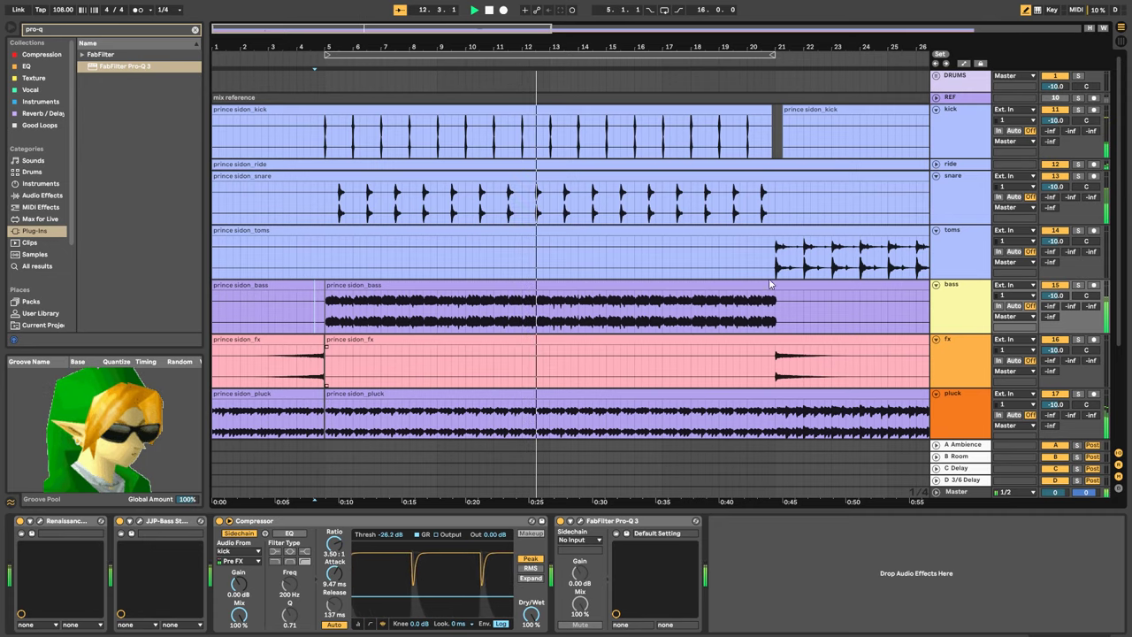
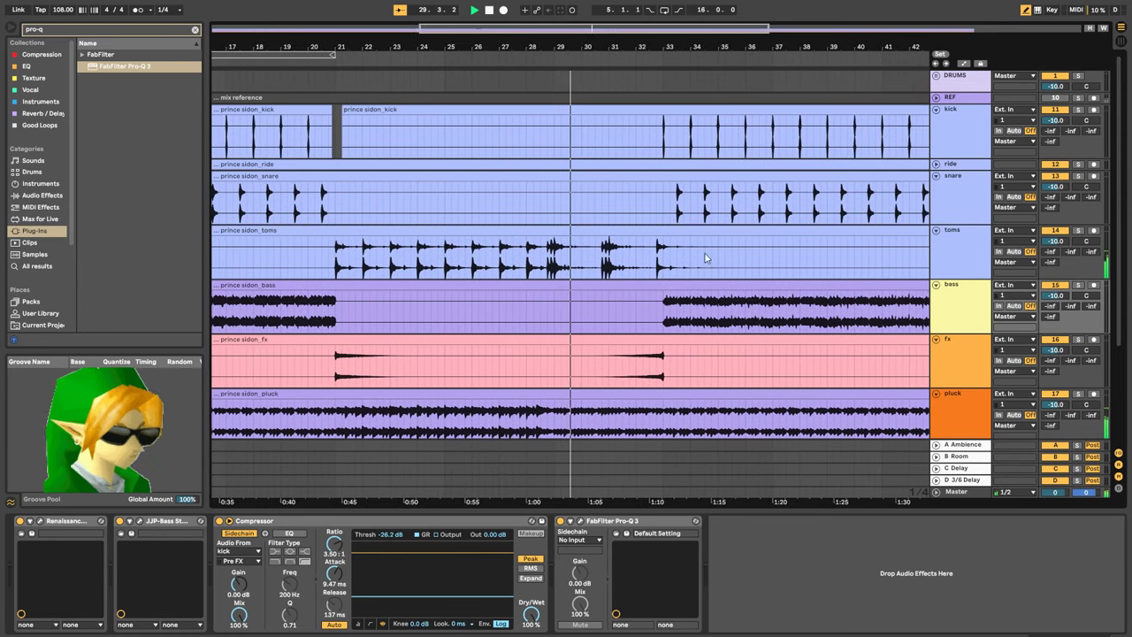
Browse the Core Library's Swing and Groove MPC folder and load MPC 8 Swing-50 into the Groove Pool
right_click(180, 418)
click(188, 426)
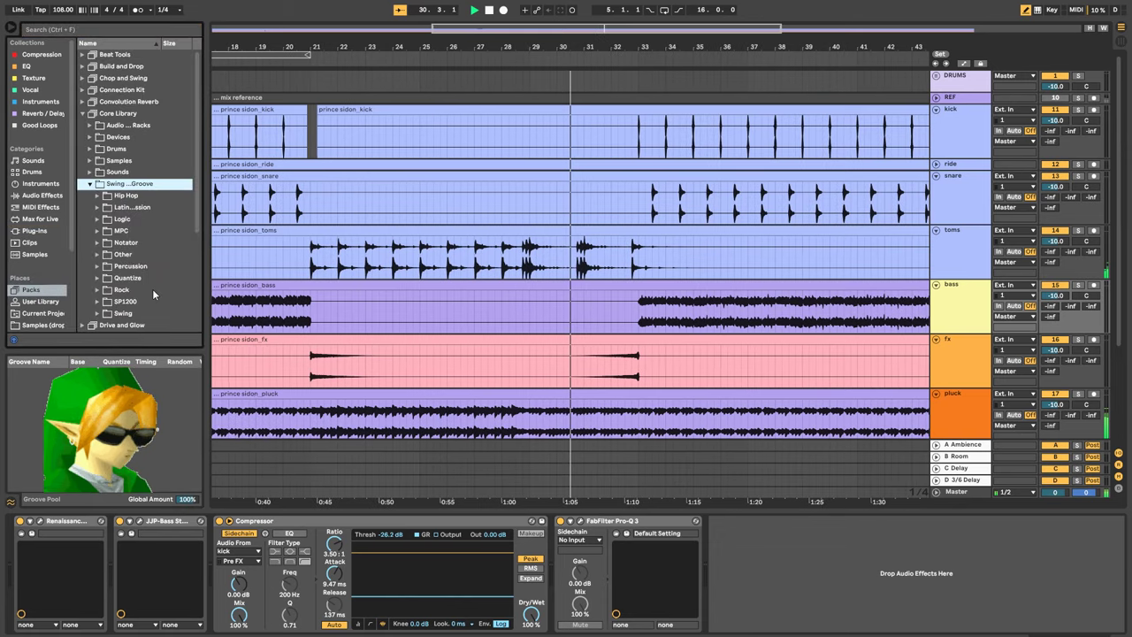
double_click(145, 231)
scroll(177, 254, down, 1)
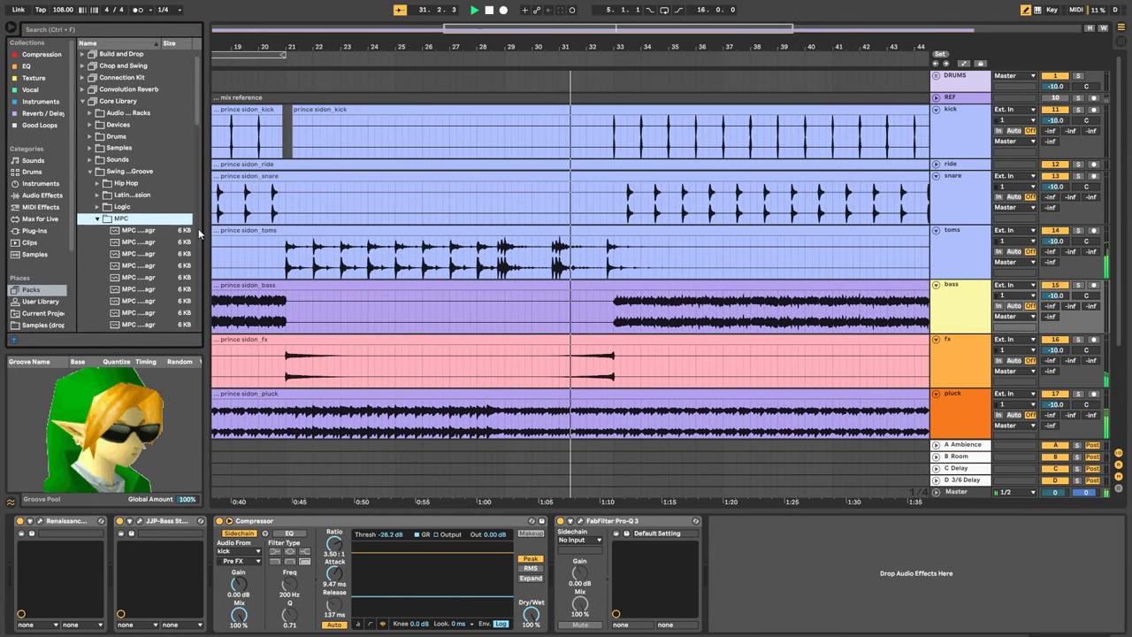
drag(203, 234, 281, 234)
click(184, 232)
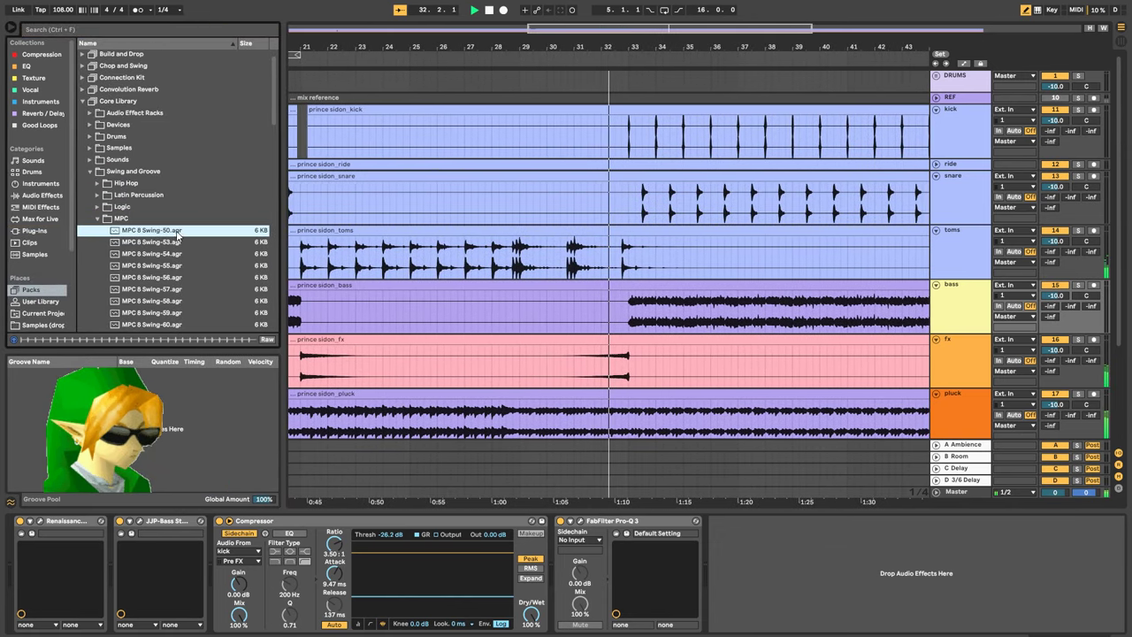
scroll(199, 288, down, 5)
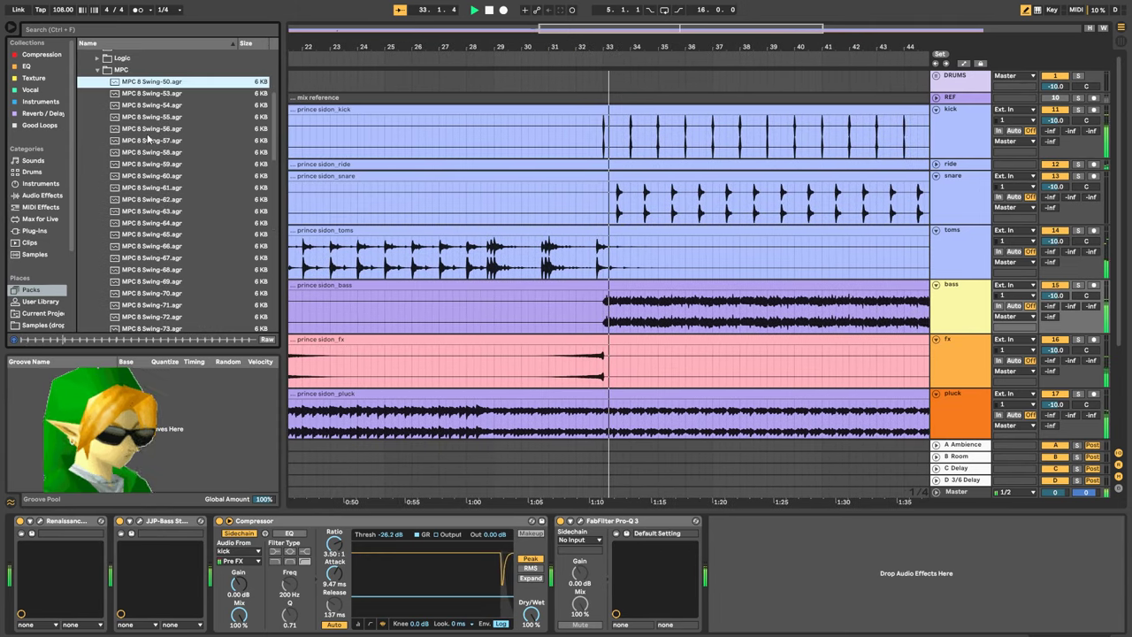
double_click(153, 82)
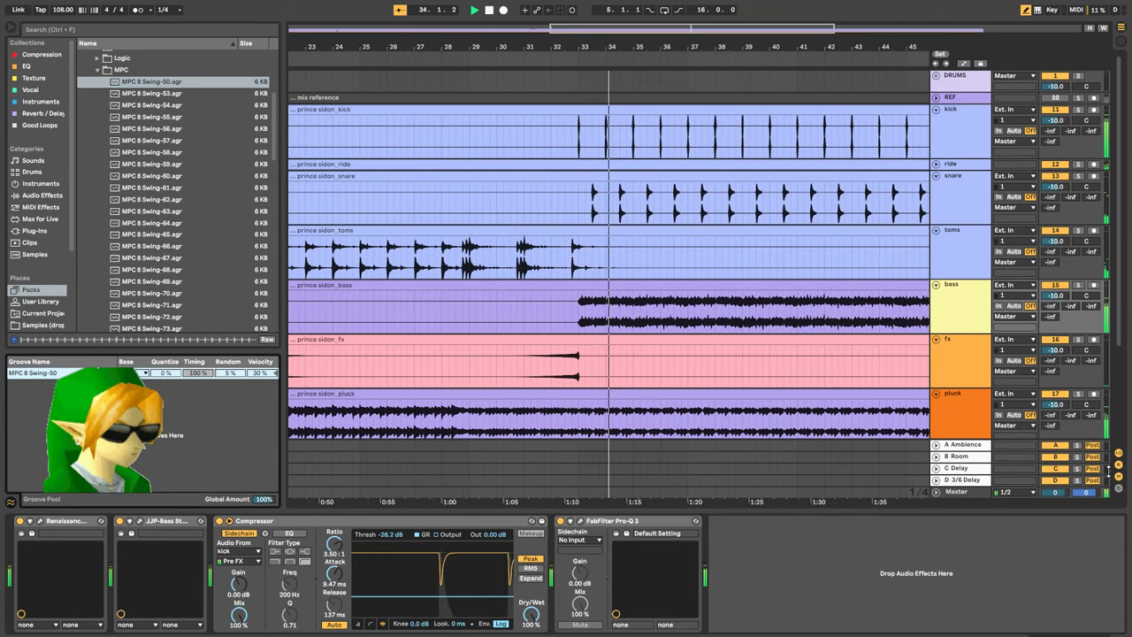
Audition the MPC 16 Double Down and Double Up grooves and add MPC 16 Double Up-60 to the Groove Pool
scroll(195, 265, down, 3)
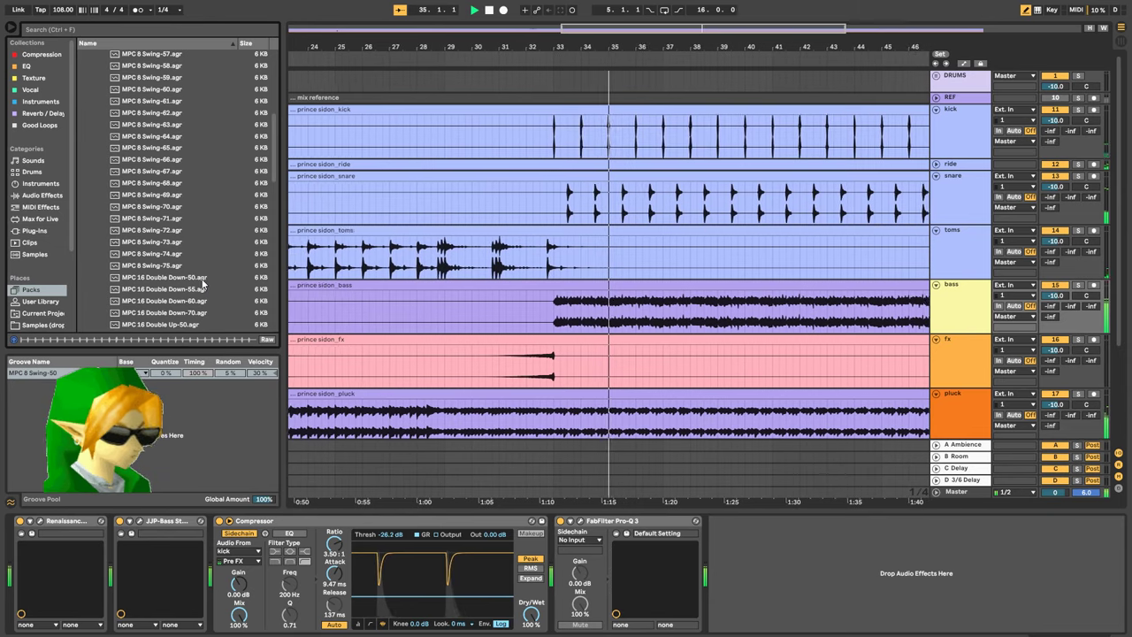
click(202, 279)
scroll(190, 274, down, 2)
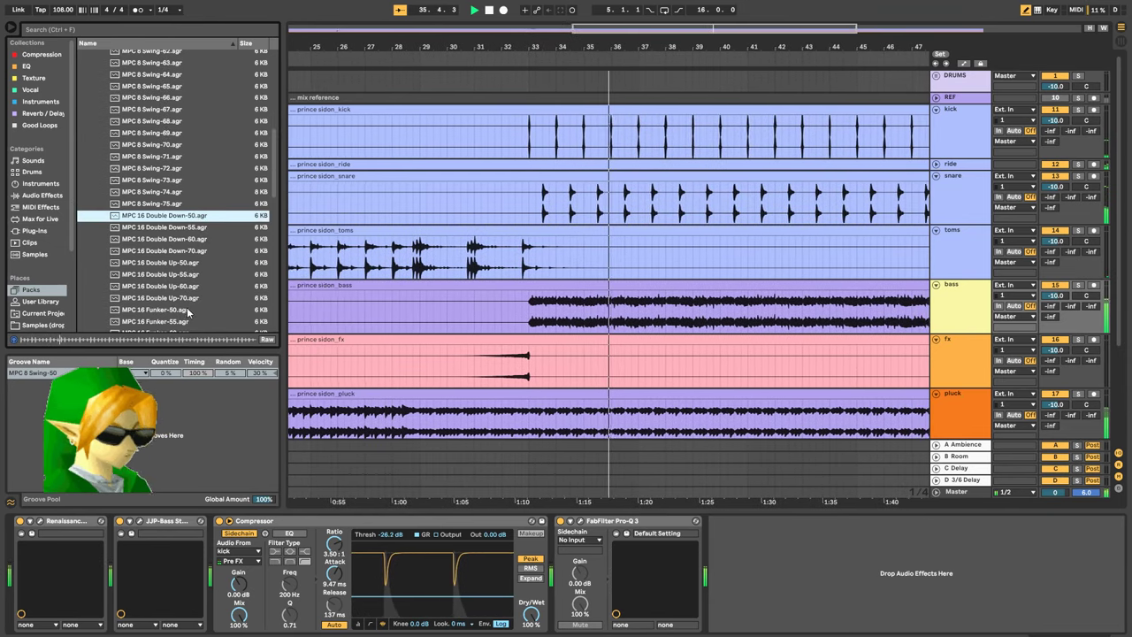
click(182, 265)
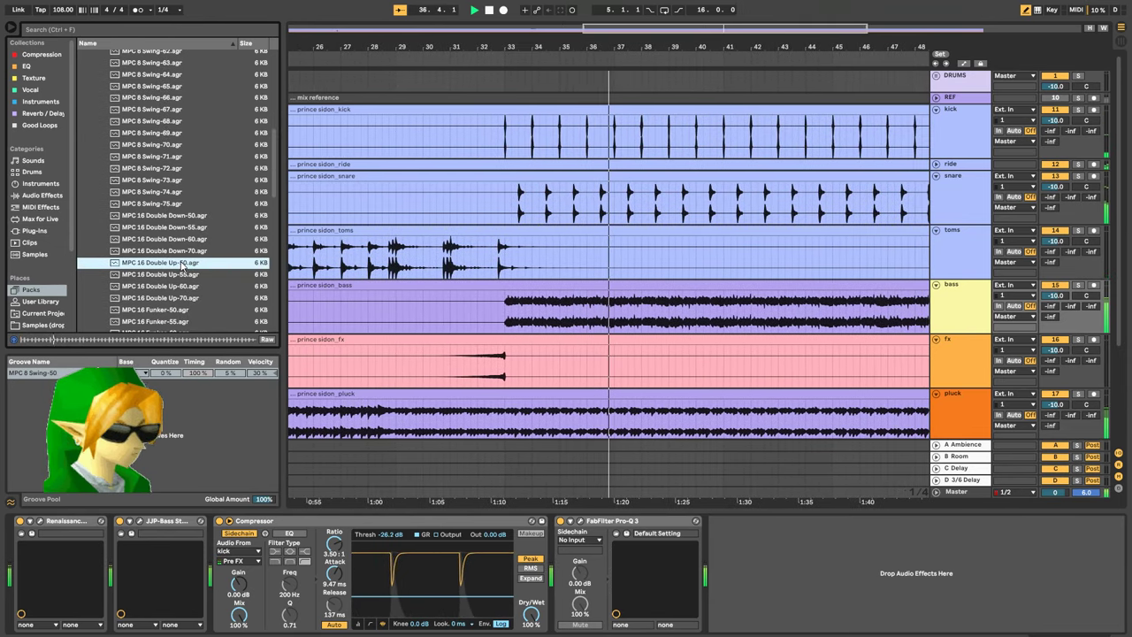
click(182, 274)
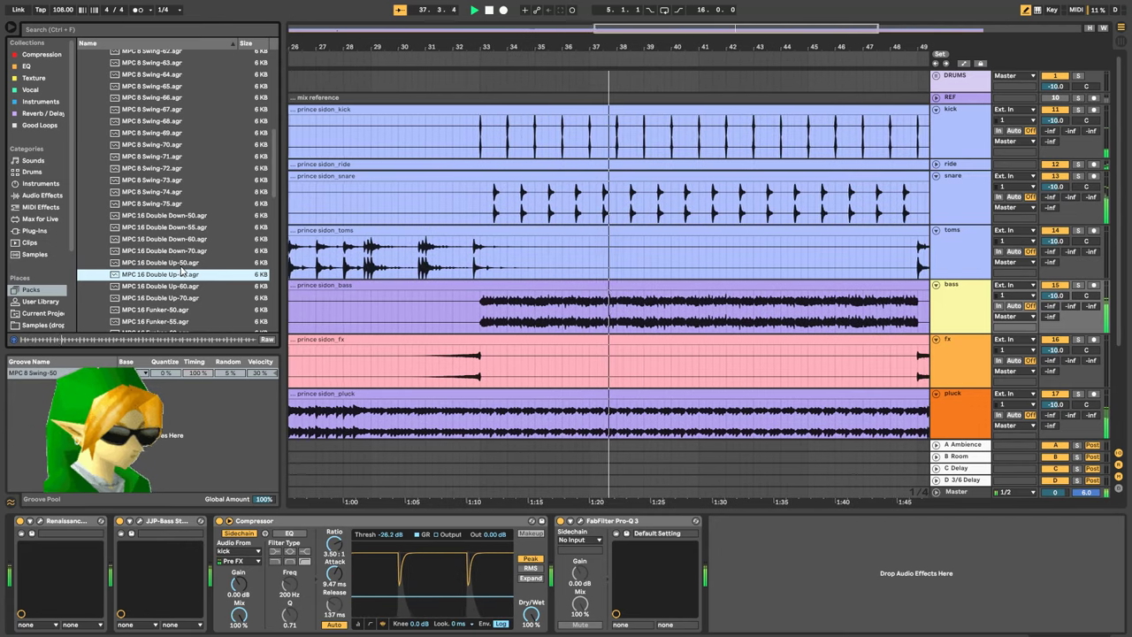
click(181, 266)
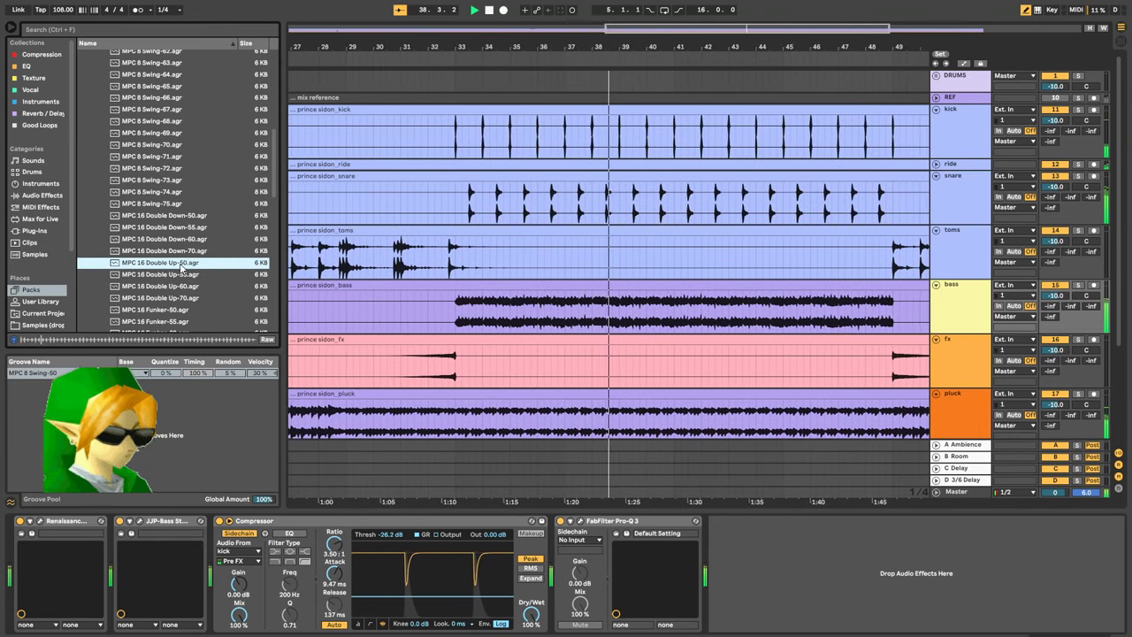
click(187, 298)
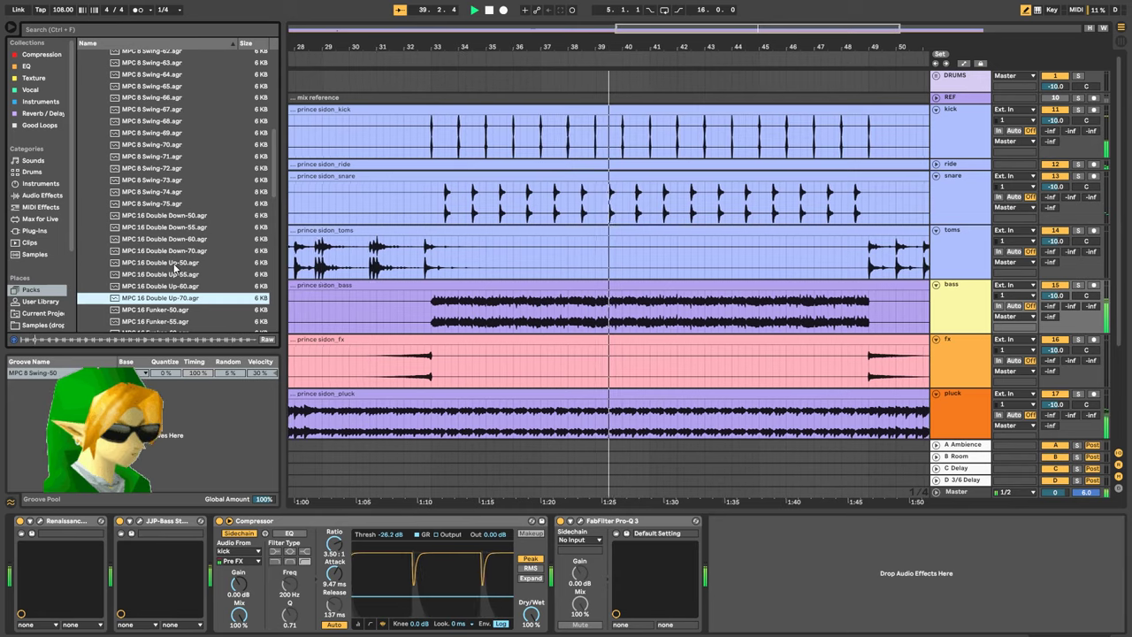
key(Up)
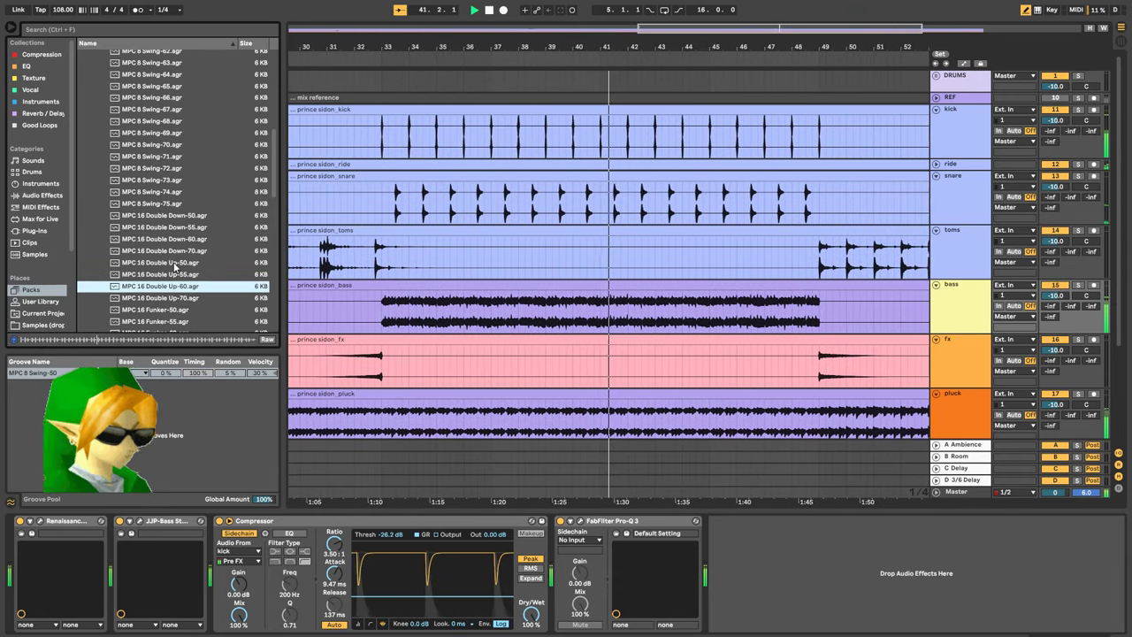
click(174, 264)
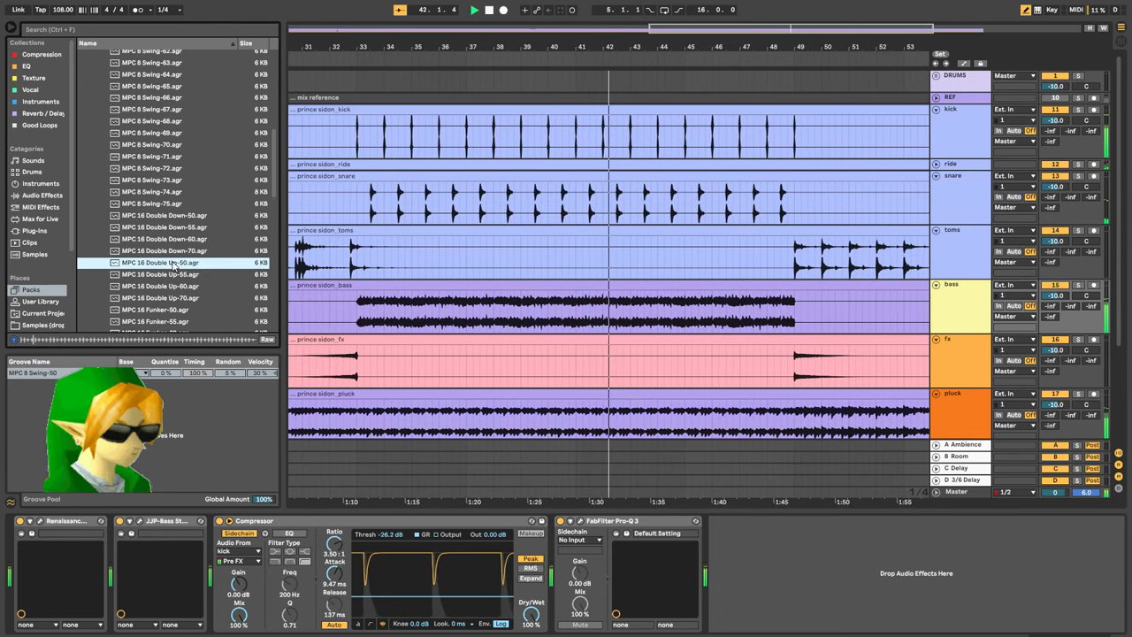
click(186, 285)
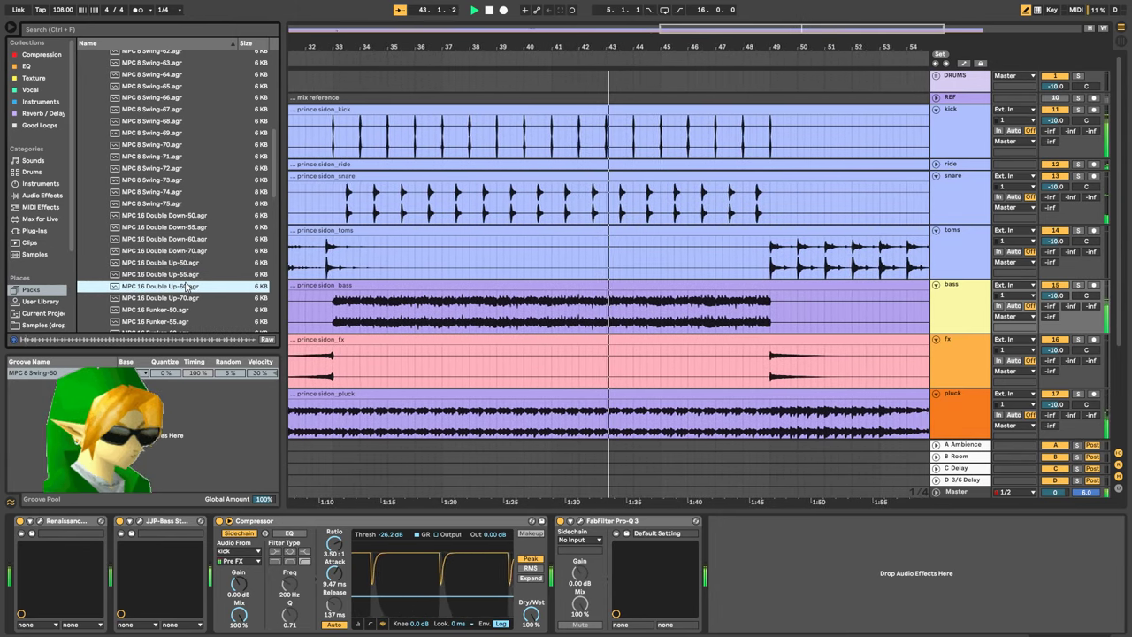
drag(186, 285, 164, 414)
Apply the MPC 8 Swing-50 groove to all clips in the arrangement and set its velocity amount to 0%
key(ctrl+a)
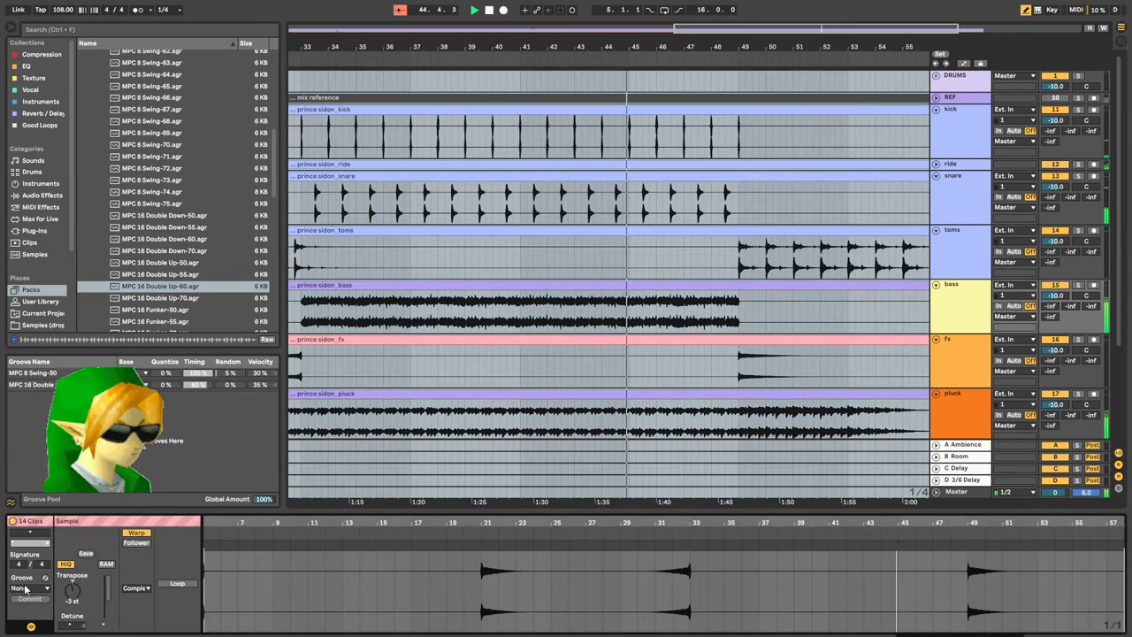
click(26, 588)
click(37, 610)
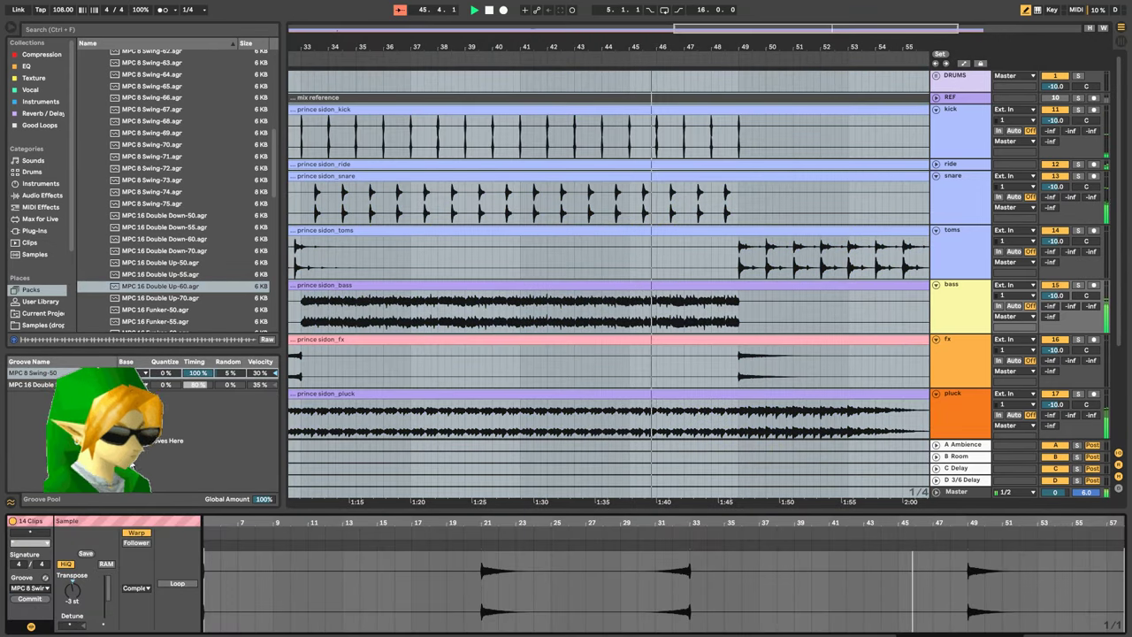
click(275, 373)
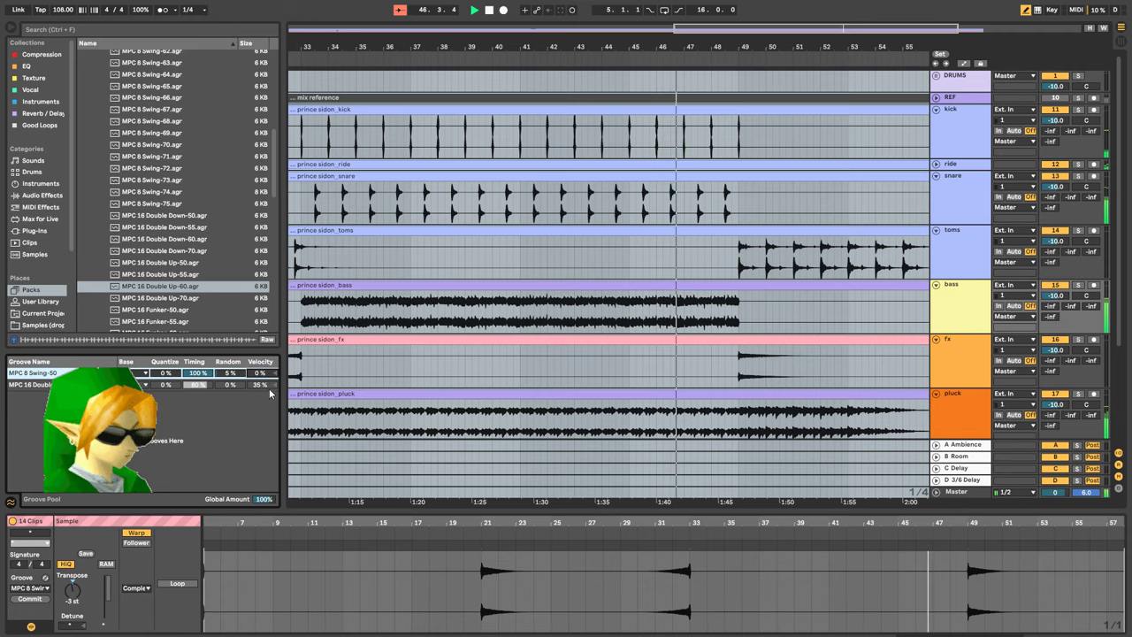
Switch all clips to the MPC 16 Double Up-60 groove, set its velocity amount to 0% and restart playback
click(28, 588)
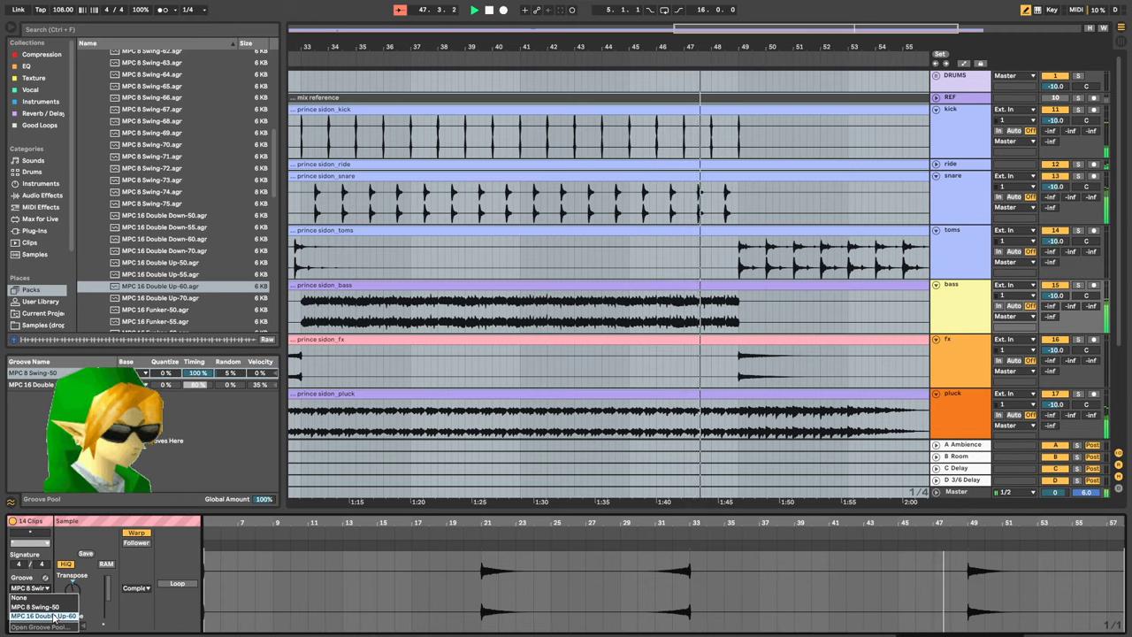
click(53, 616)
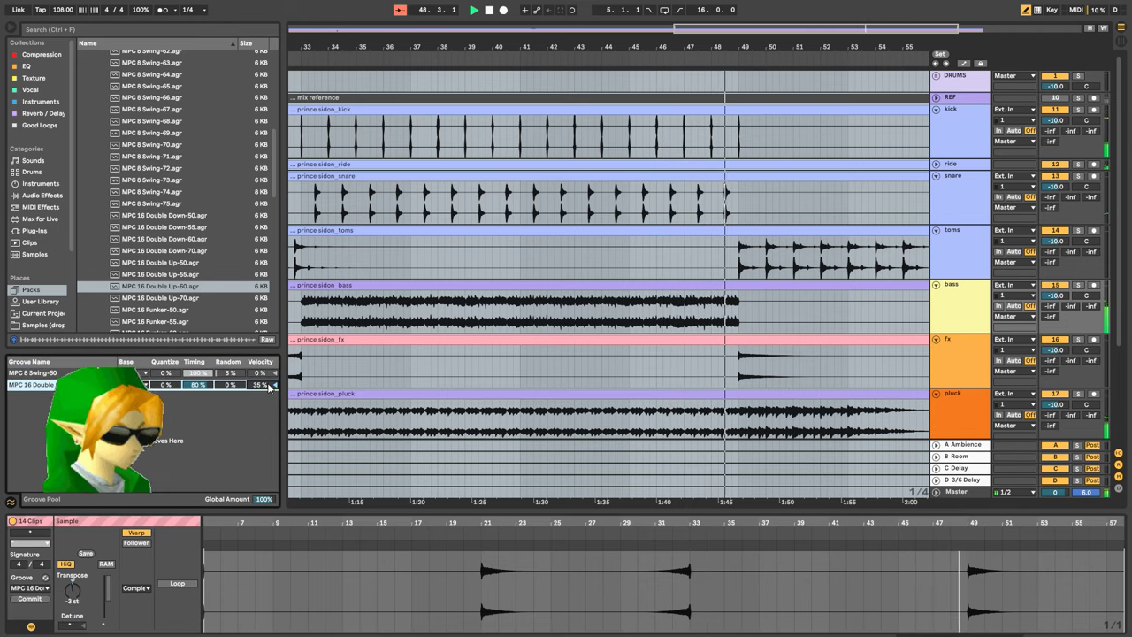
click(275, 384)
key(space)
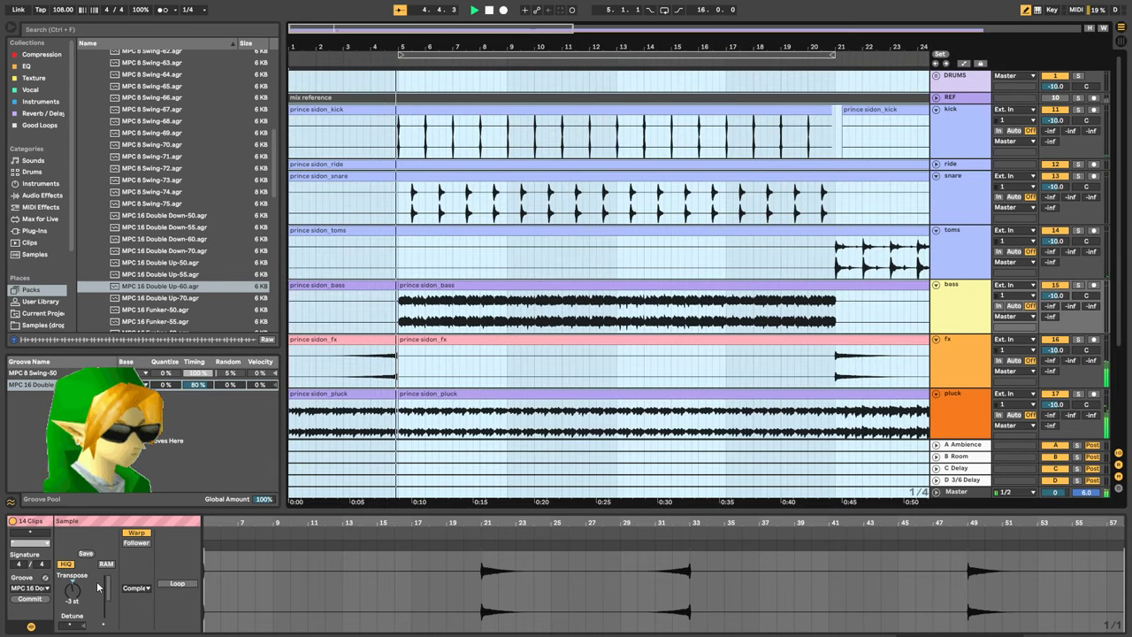
Compare playback with MPC 8 Swing-50 on all clips against no groove by setting their groove to None
click(29, 587)
click(65, 607)
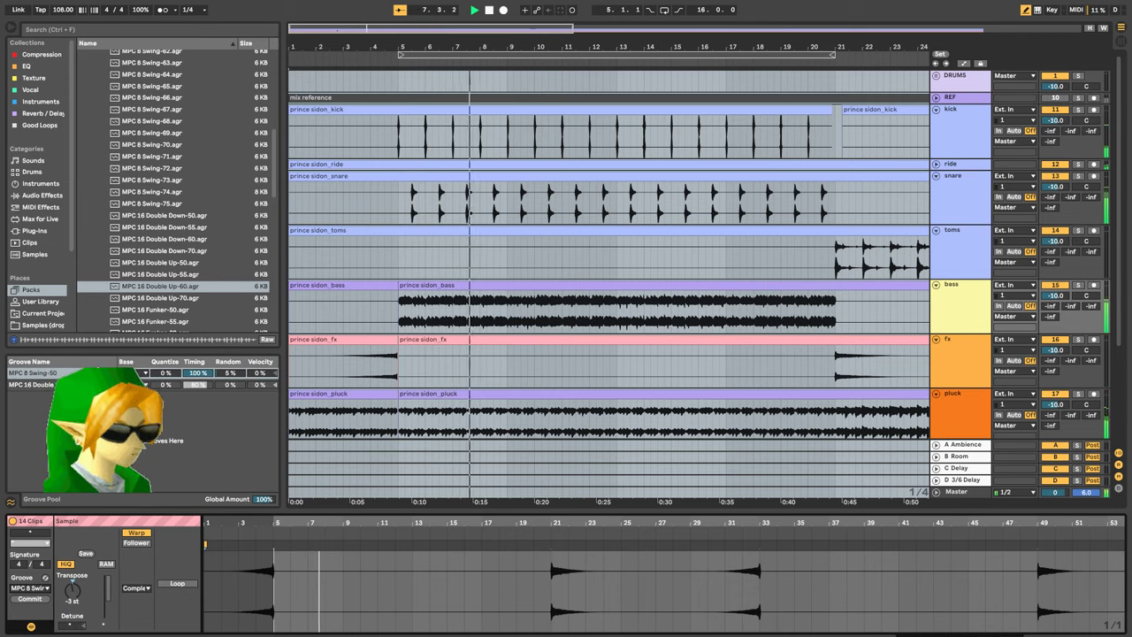
click(29, 588)
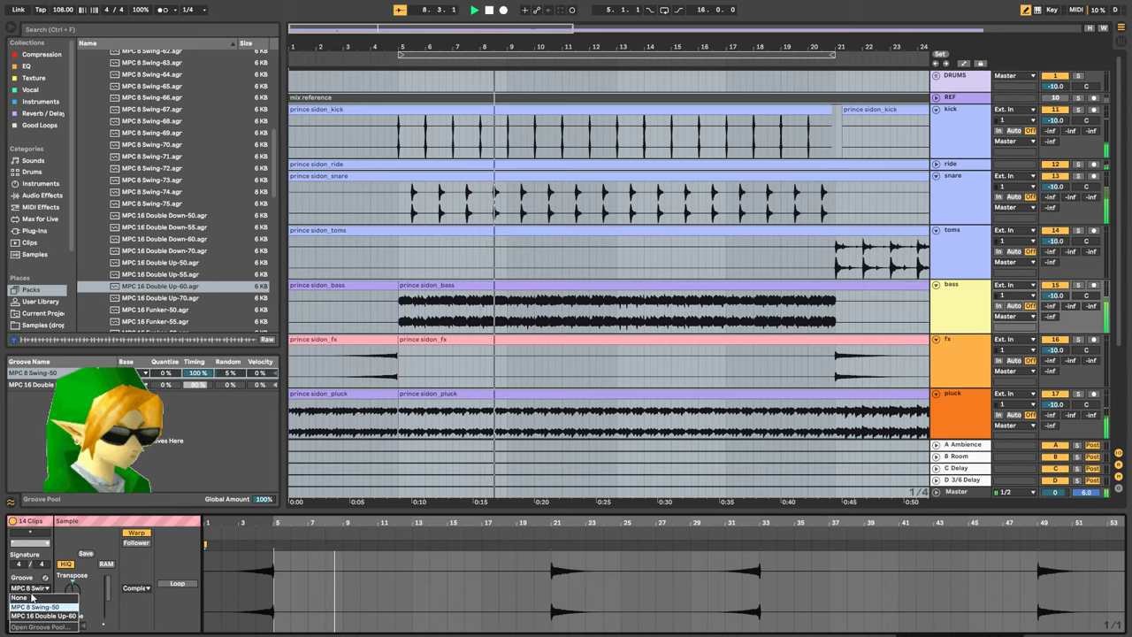
click(31, 597)
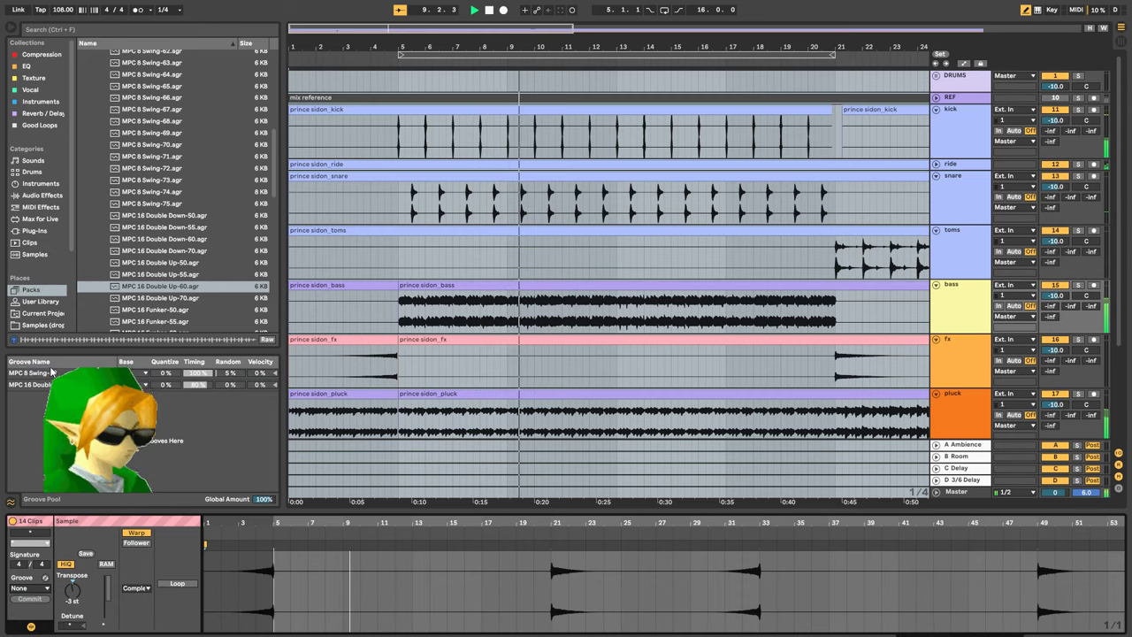
Open the Logic folder in Swing and Groove and add Logic 8 Sub Down 50 to the Groove Pool
scroll(53, 207, down, 3)
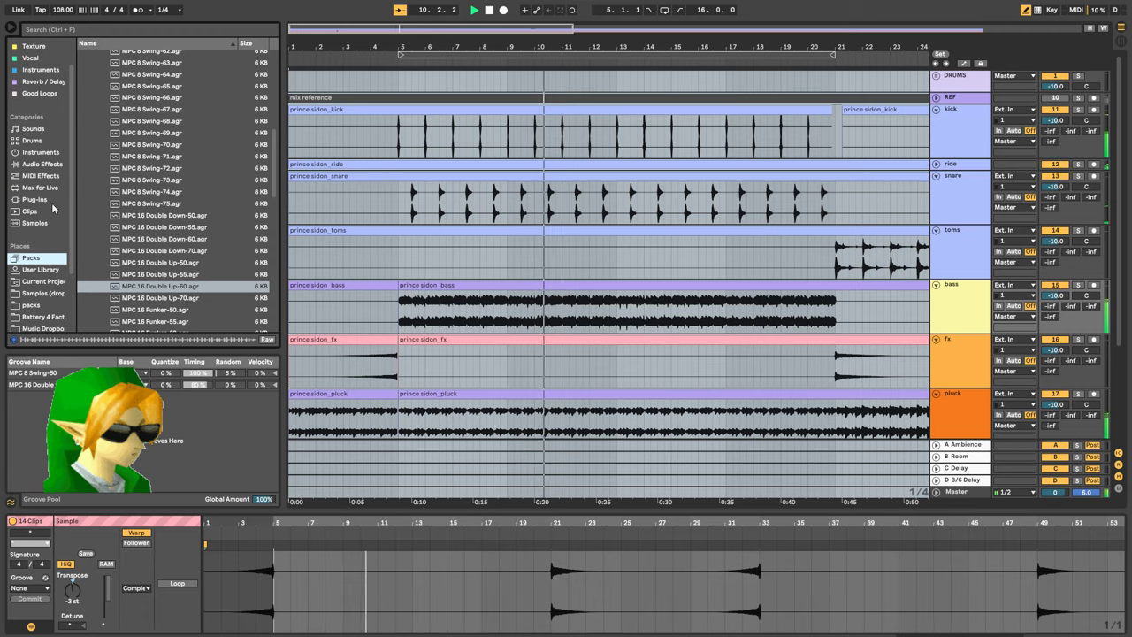
scroll(53, 208, up, 3)
scroll(142, 177, up, 8)
click(136, 162)
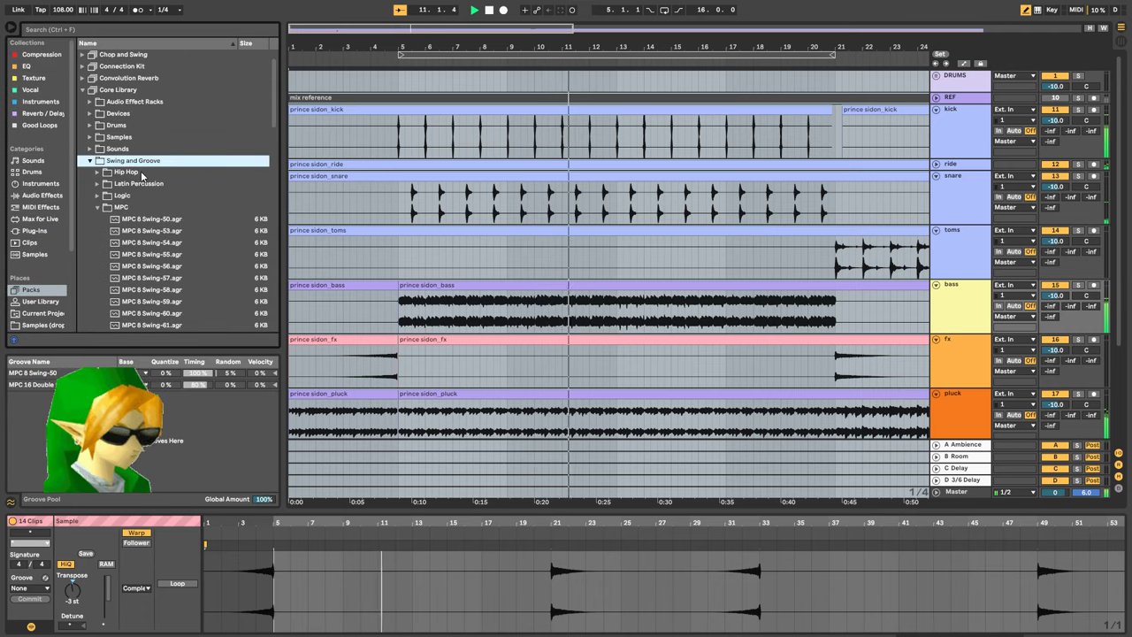
click(144, 209)
key(Left)
key(Up)
key(Right)
click(179, 208)
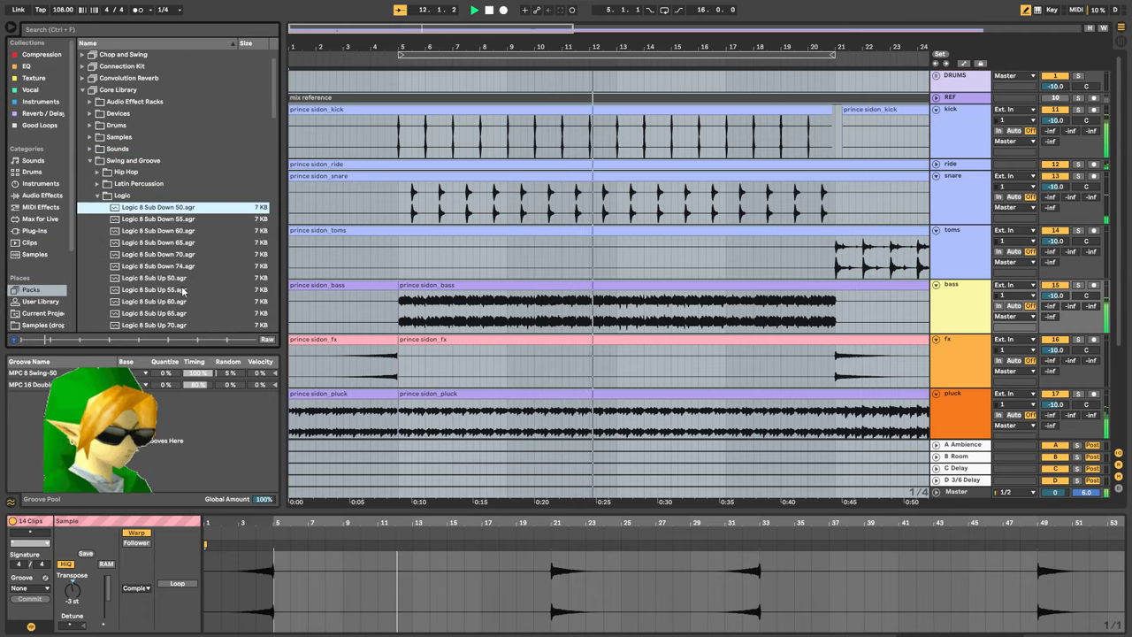
drag(173, 208, 203, 412)
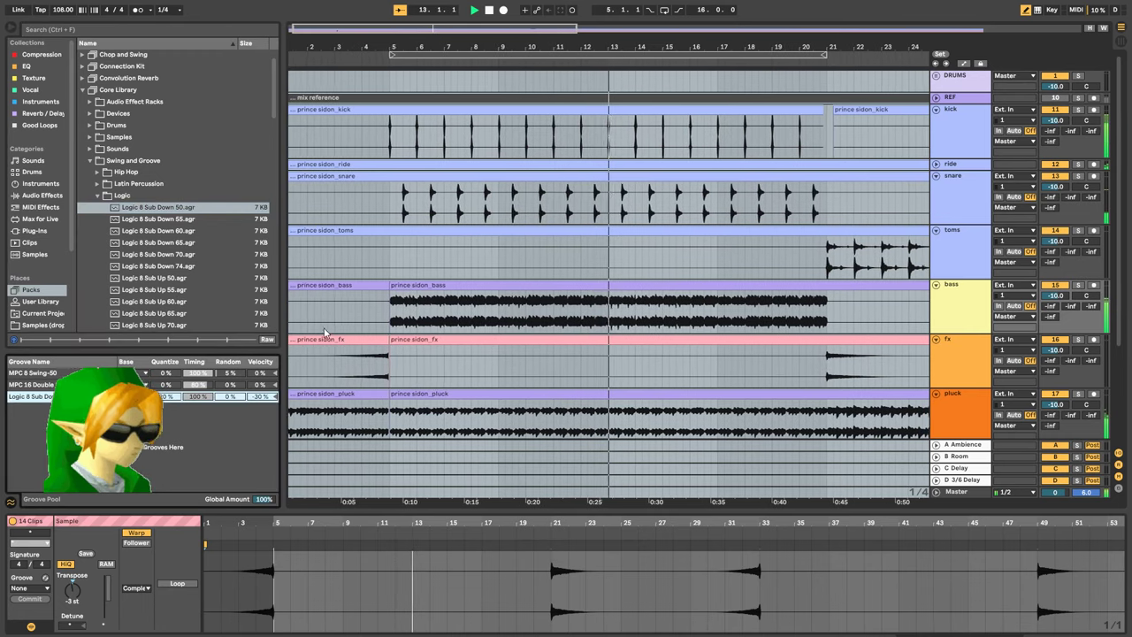
Apply the Logic 8 Sub Down 50 groove to all clips and set its quantize and velocity amounts to 0%
click(29, 587)
click(42, 627)
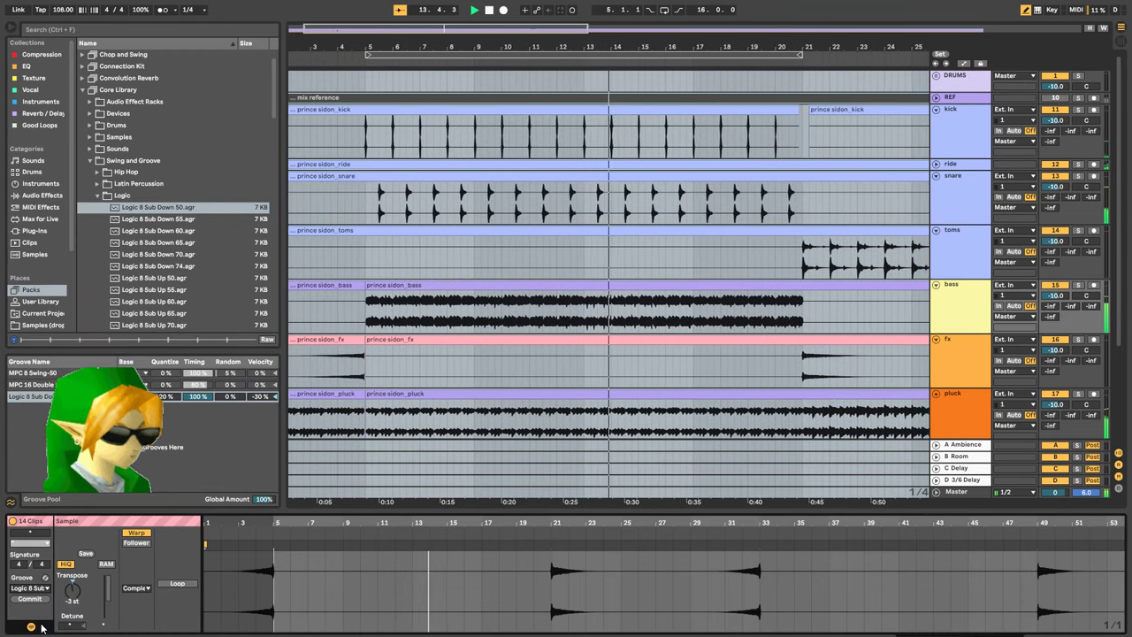
click(275, 397)
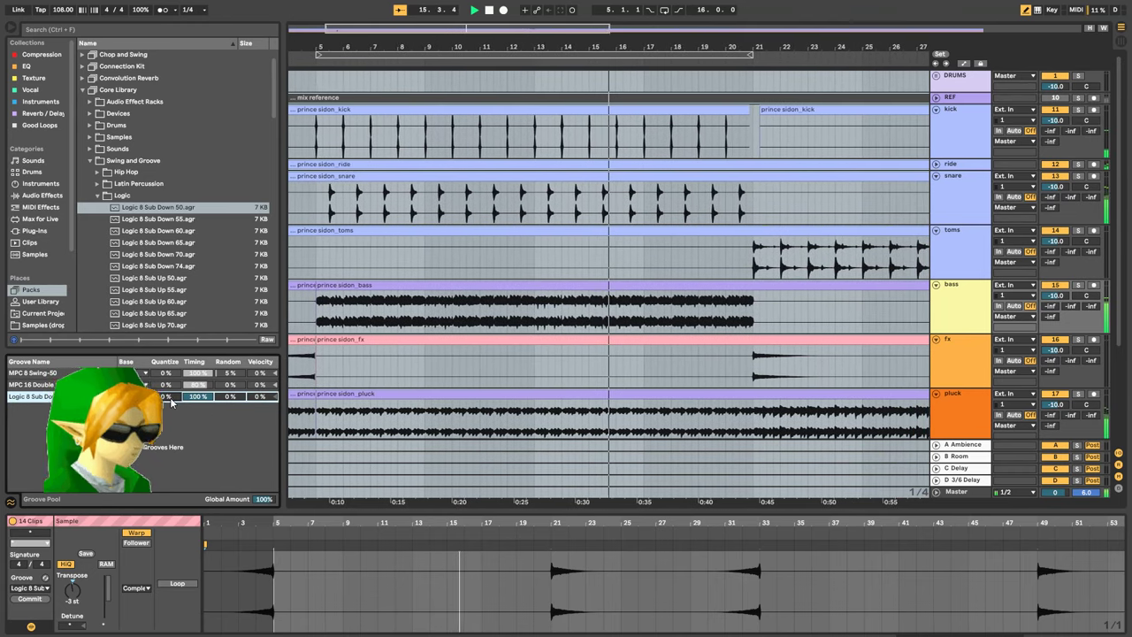
Audition Logic 8 Sub Down 55, Sub Down 60 and Sub Up 50, and add Logic 8 Sub Up 50 to the Groove Pool
click(158, 219)
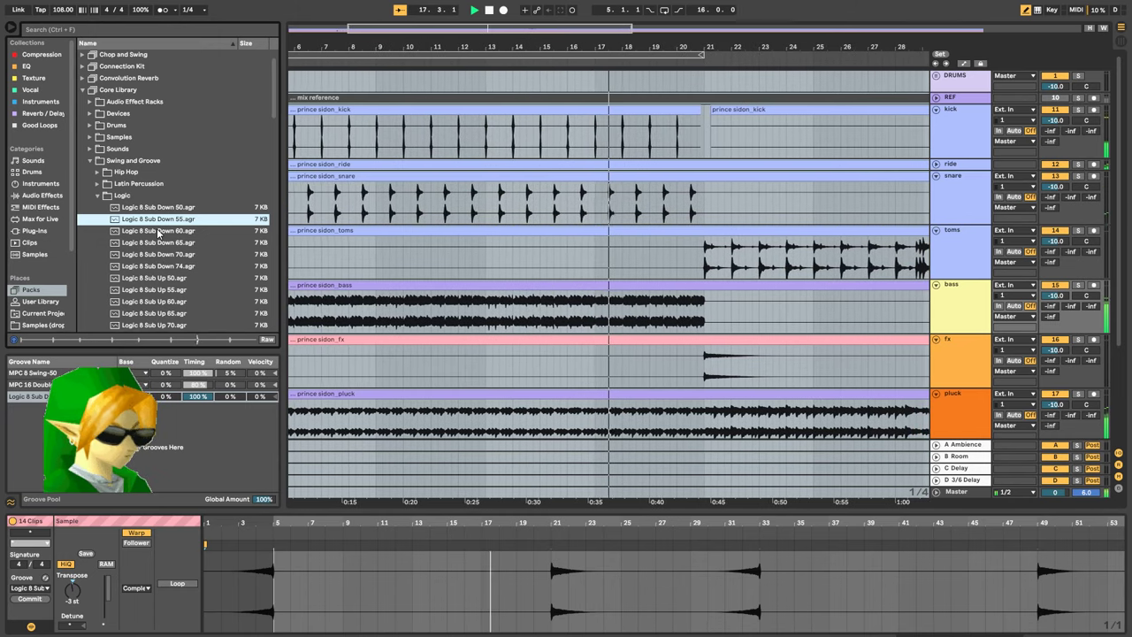
click(157, 232)
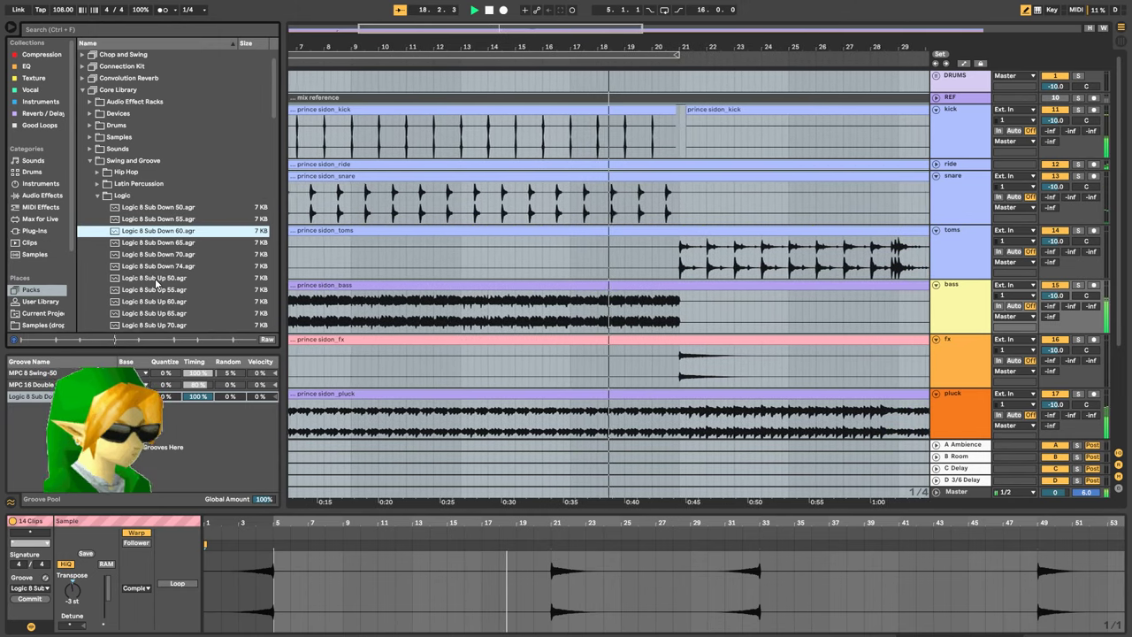
click(156, 279)
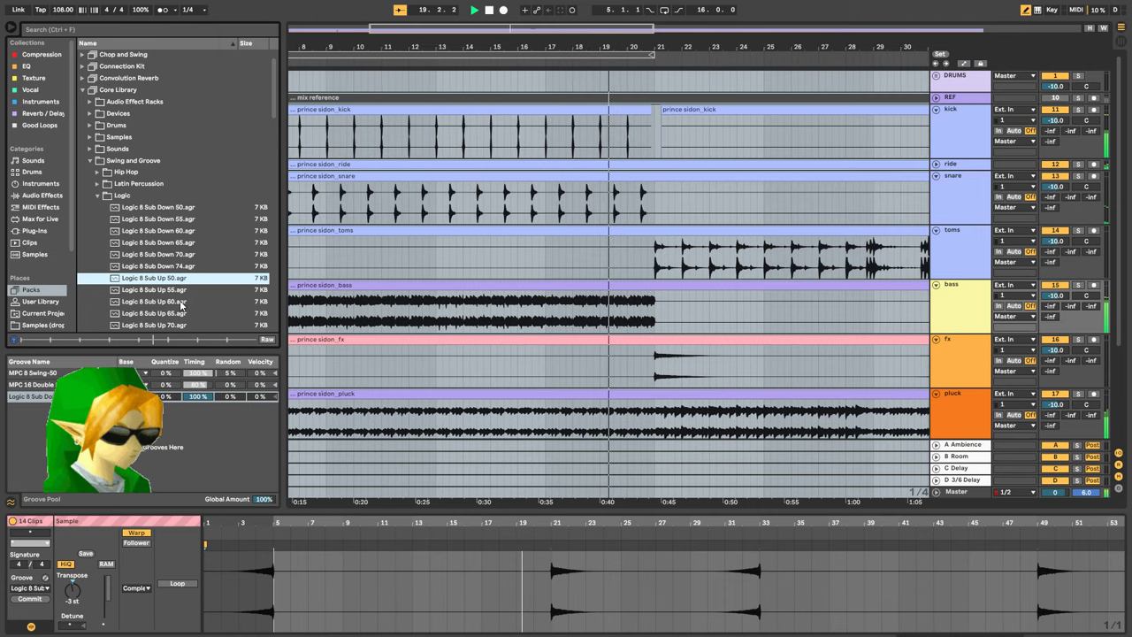
scroll(185, 289, down, 2)
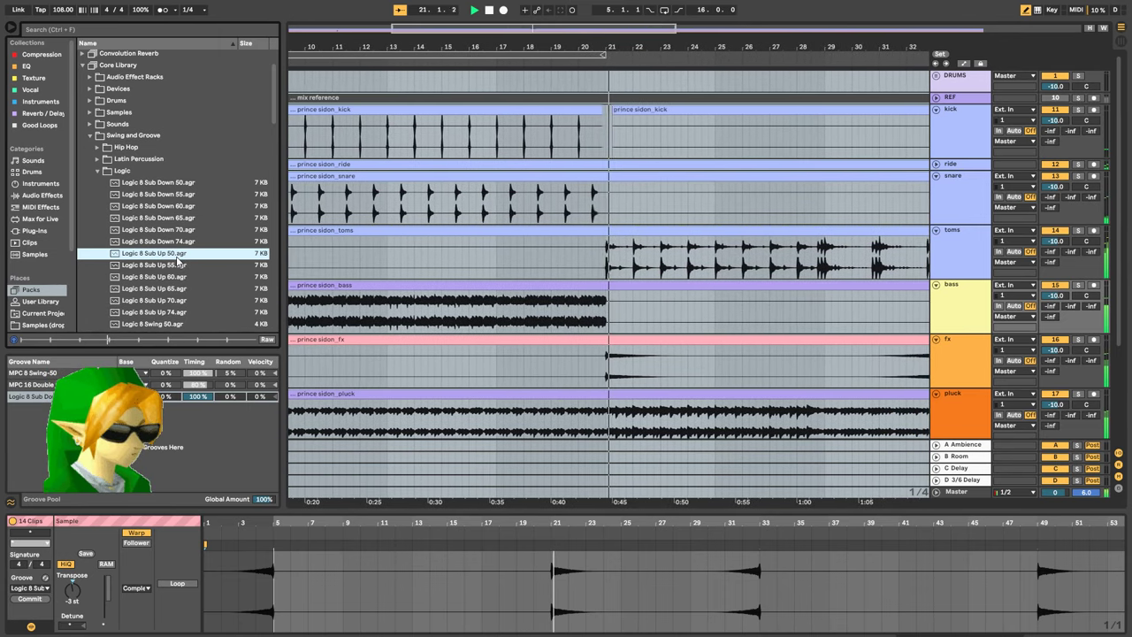
drag(176, 254, 251, 412)
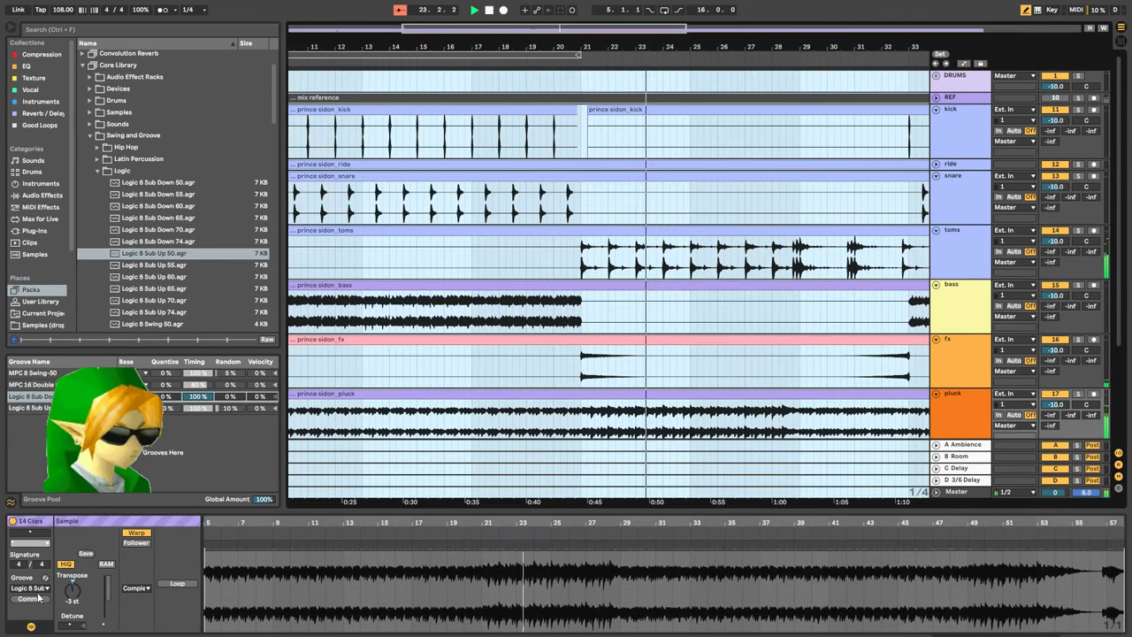
Switch the groove of all selected clips to Logic 8 Sub Up 50 and listen to the arrangement with it
click(29, 587)
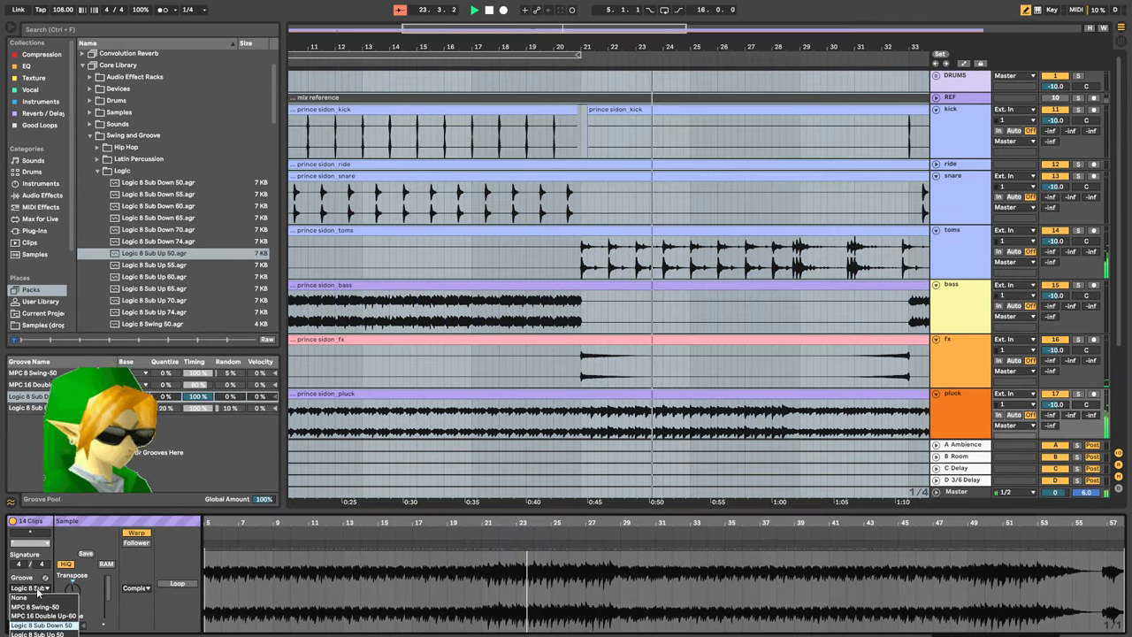
click(55, 632)
scroll(27, 591, up, 1)
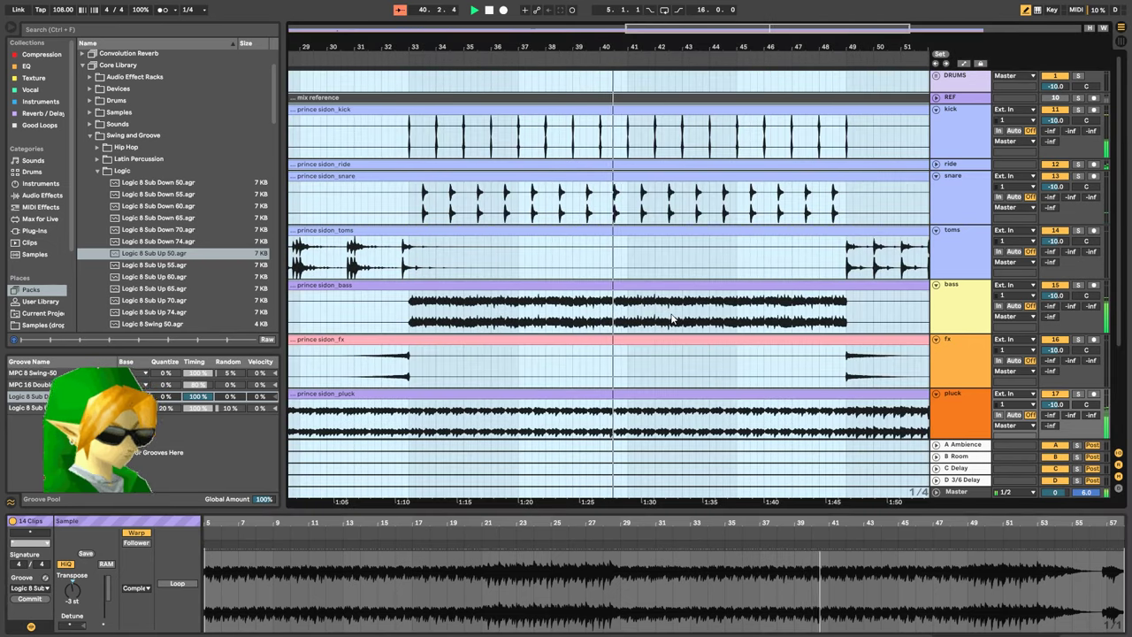
Show the device chain and solo the pluck 2 track to hear it with its delay send
click(668, 316)
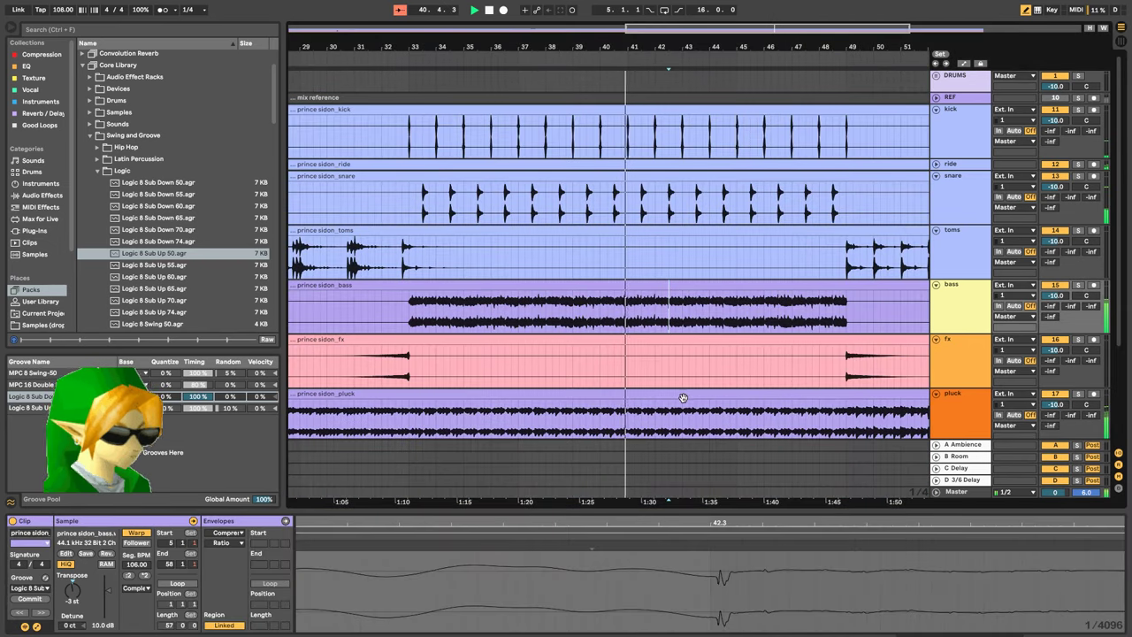
key(shift+Tab)
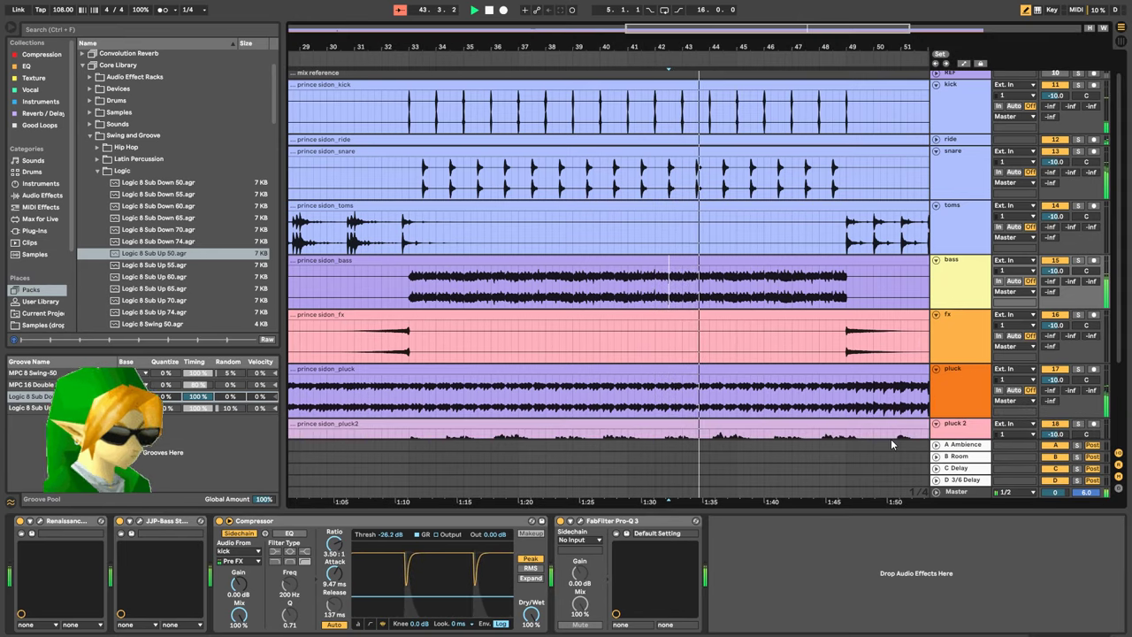
scroll(891, 438, down, 5)
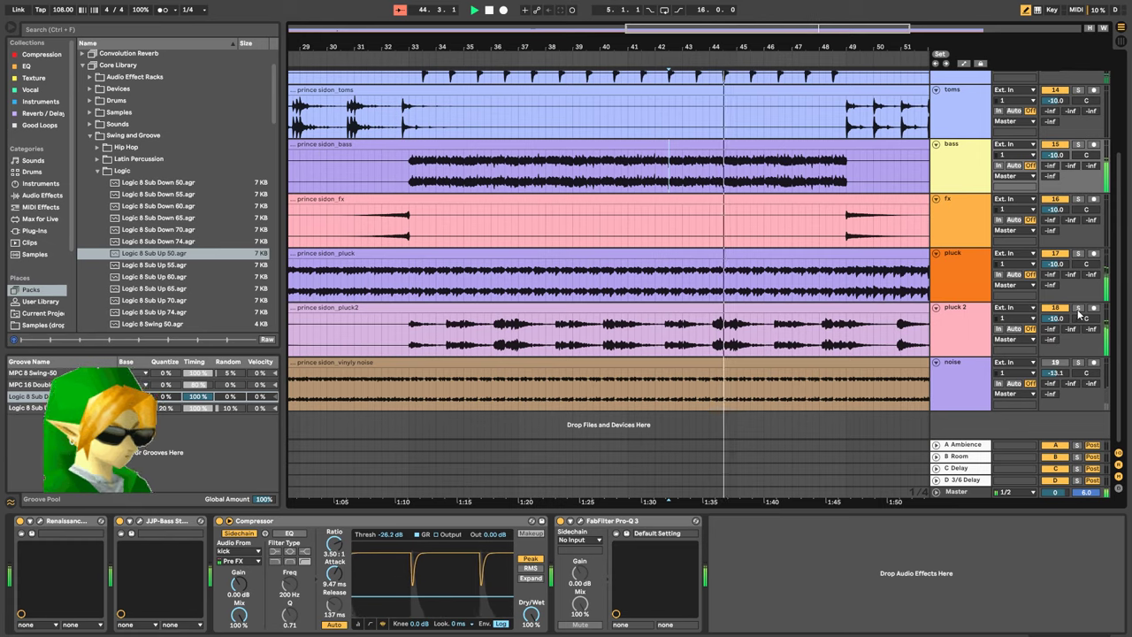
click(1079, 308)
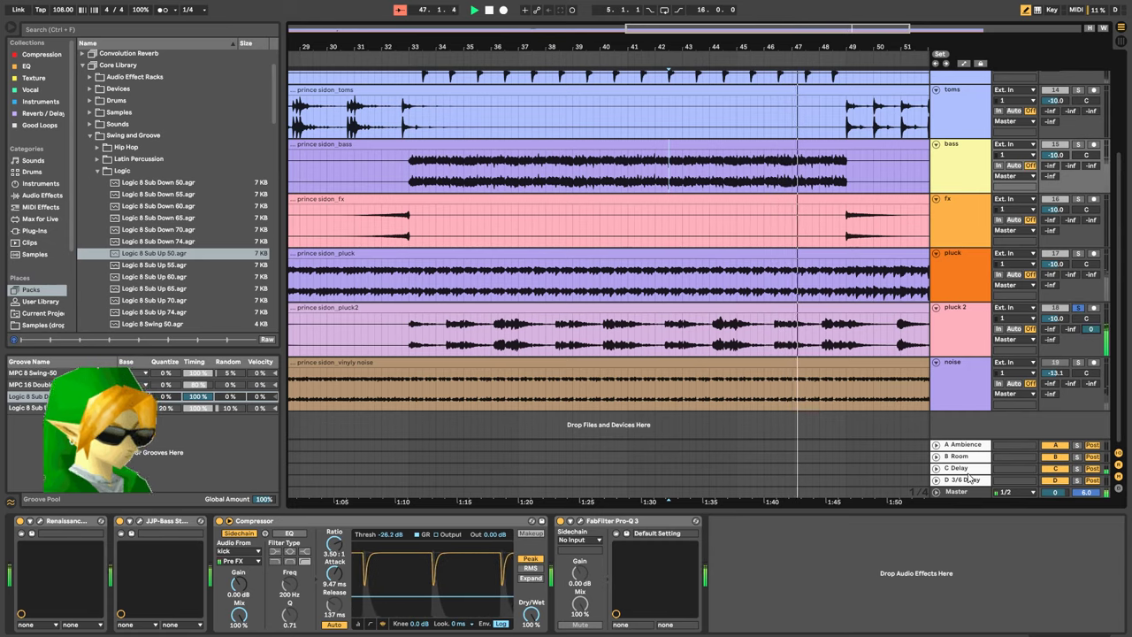
Find the H-Delay Stereo plug-in and add it to the C Delay return track after the existing Delay
click(962, 467)
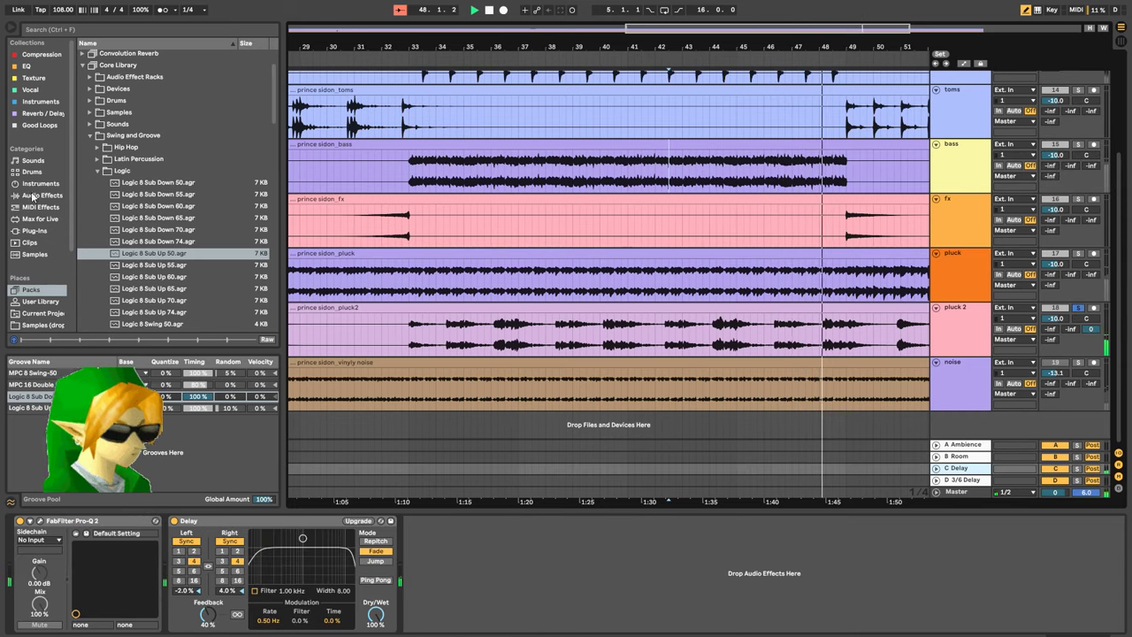
click(34, 230)
click(69, 29)
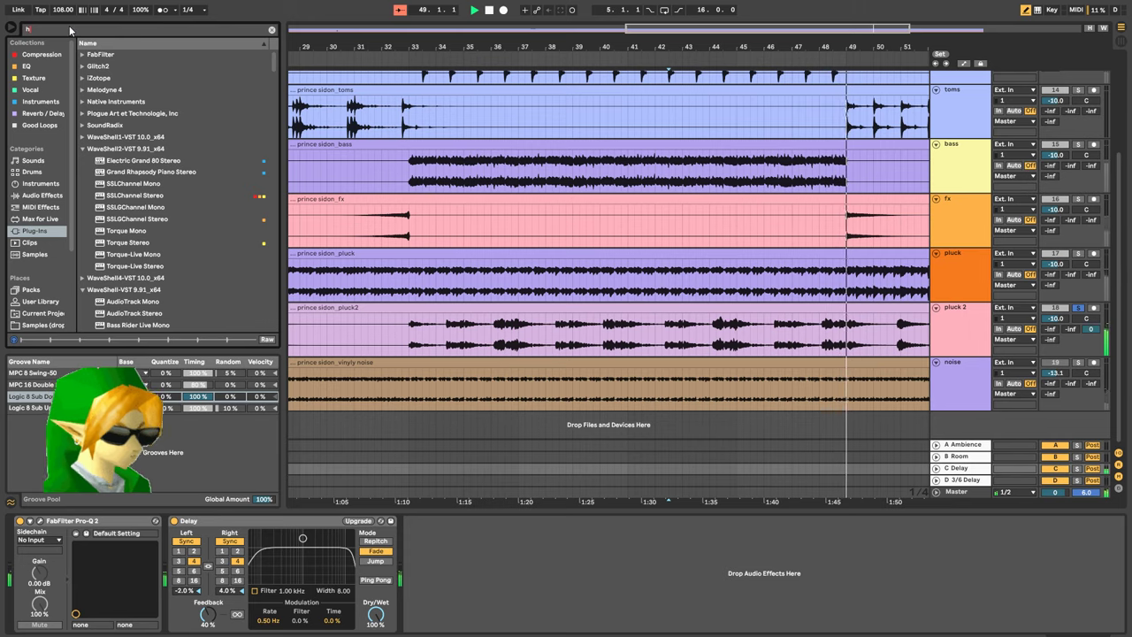
text(h-delkay)
key(BackSpace)
key(BackSpace)
text(ay)
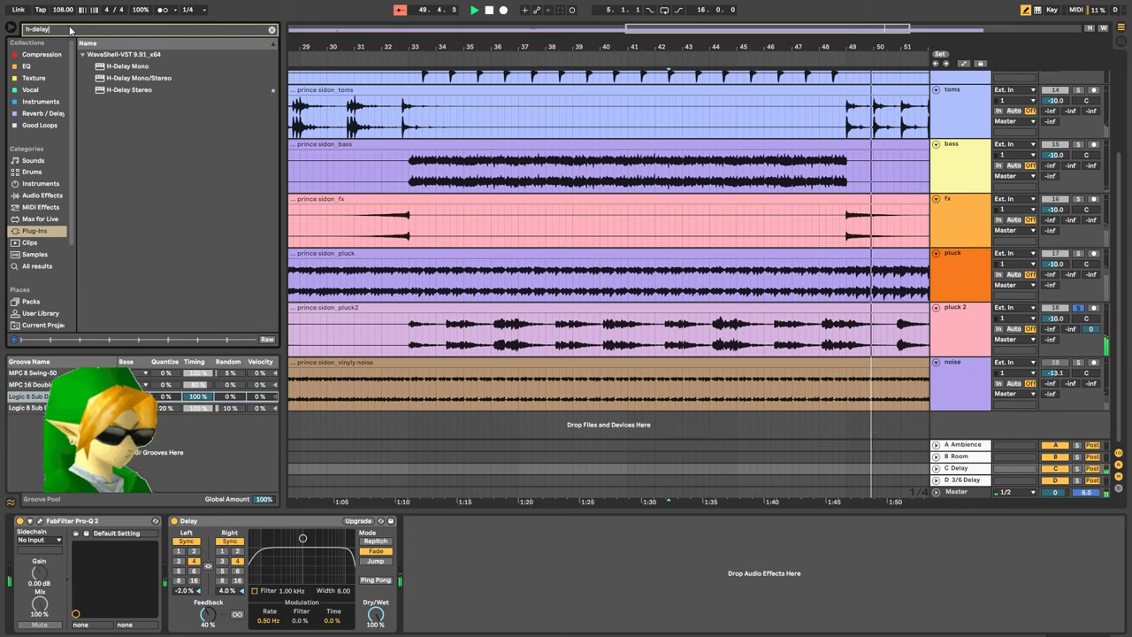
double_click(93, 90)
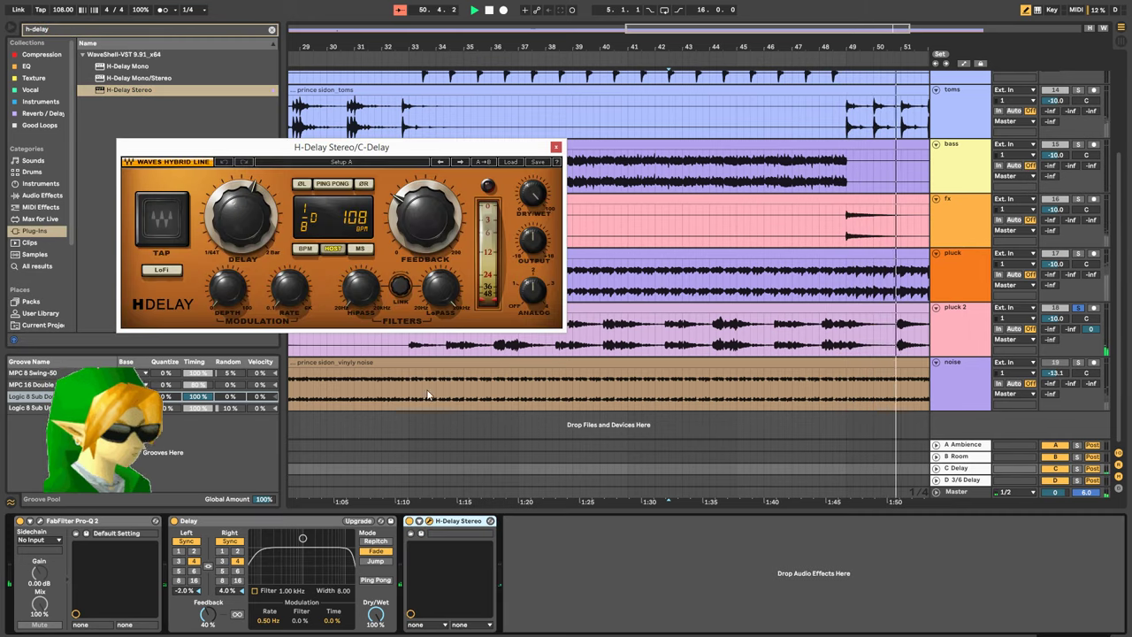
Play pluck 2 from bar 33 and turn off the stock Delay on the C Delay return
click(408, 349)
key(space)
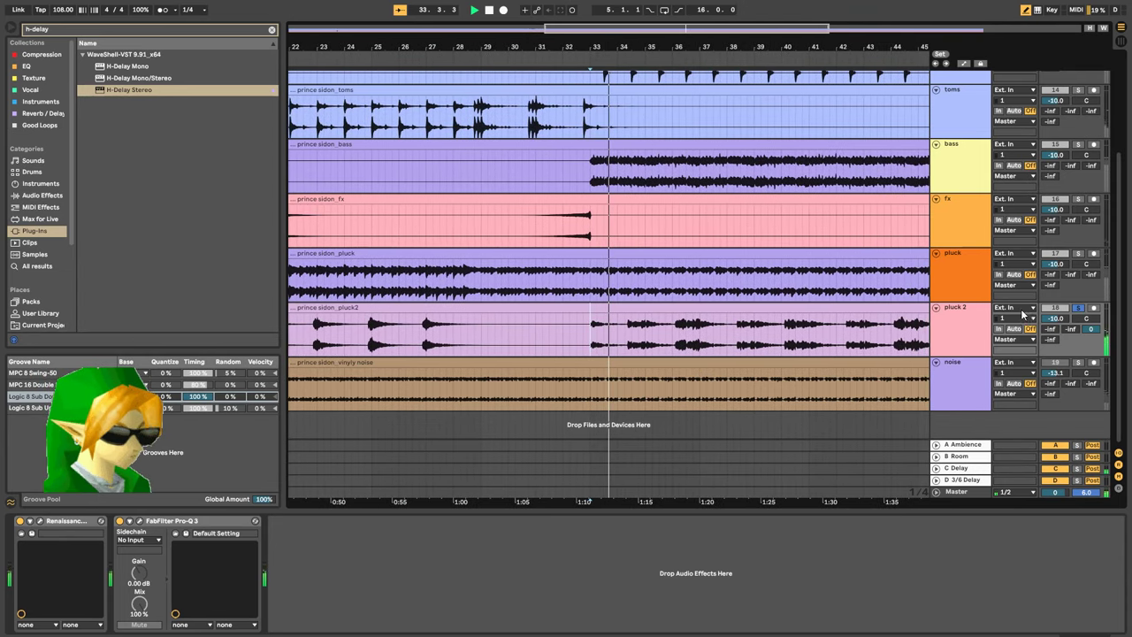
click(958, 468)
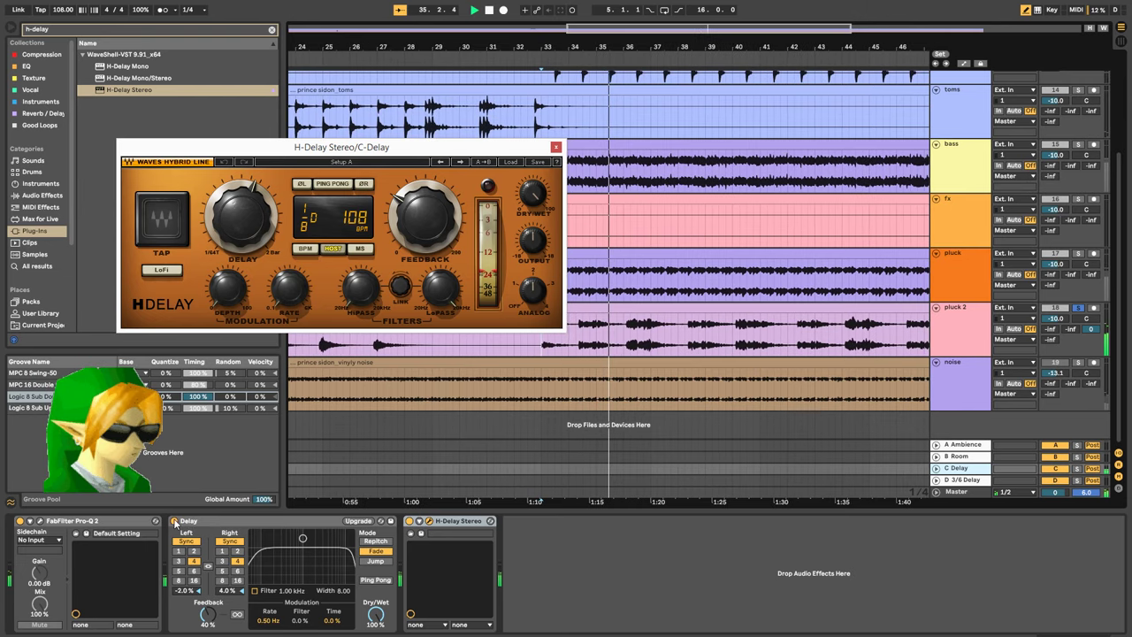
click(174, 521)
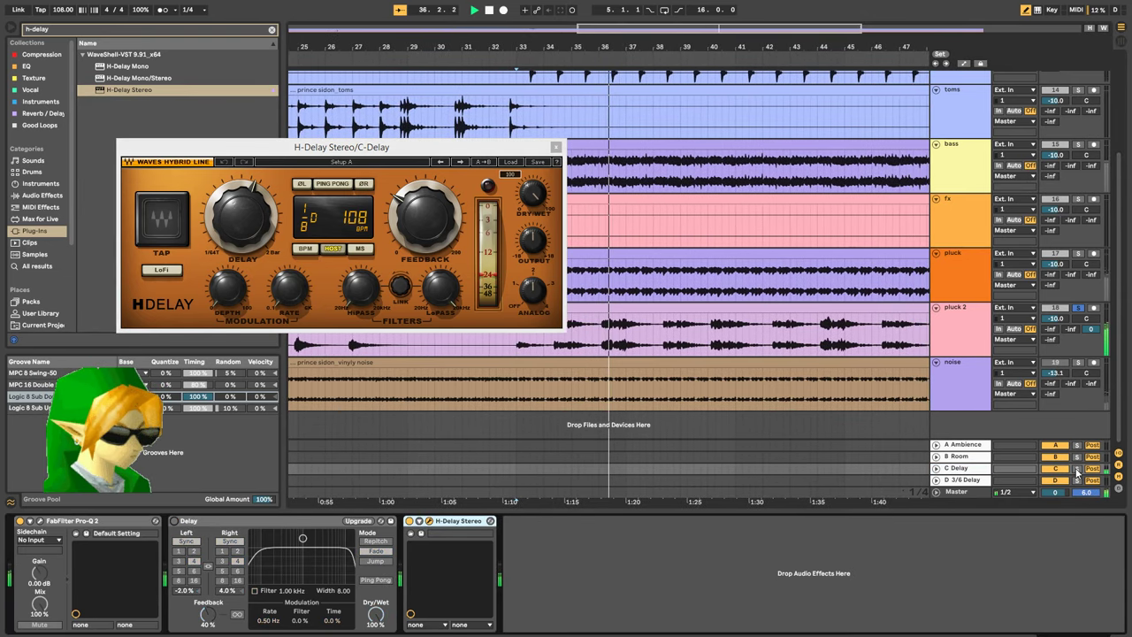
Solo the bass track alongside pluck 2 to hear the delayed pluck against the bass
scroll(1080, 170, up, 1)
click(1079, 169)
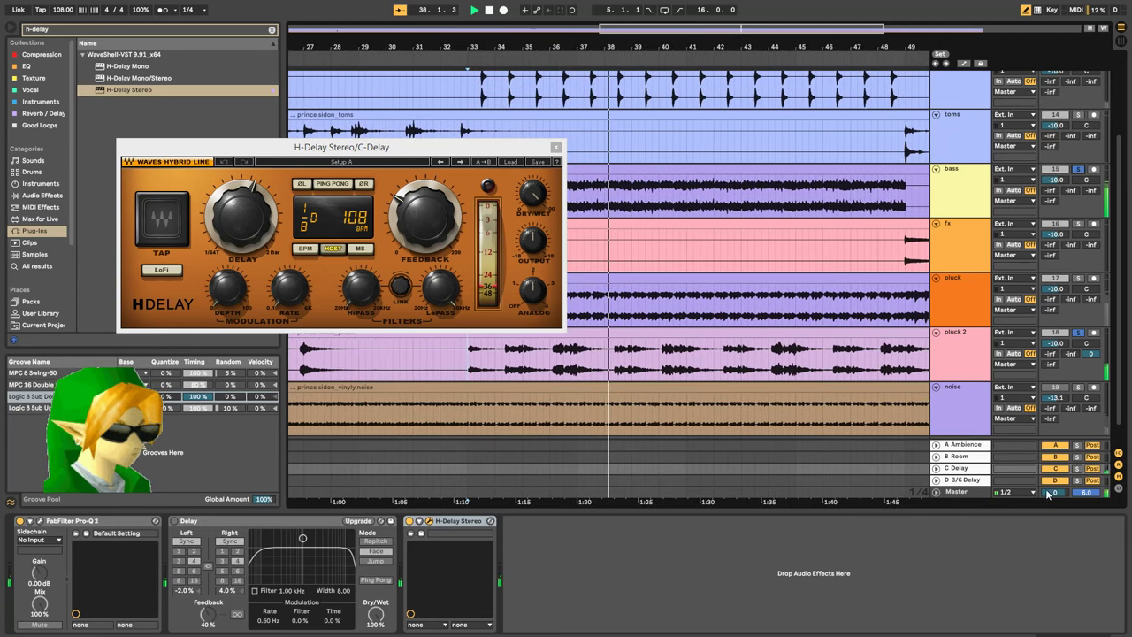
key(Tab)
key(Tab)
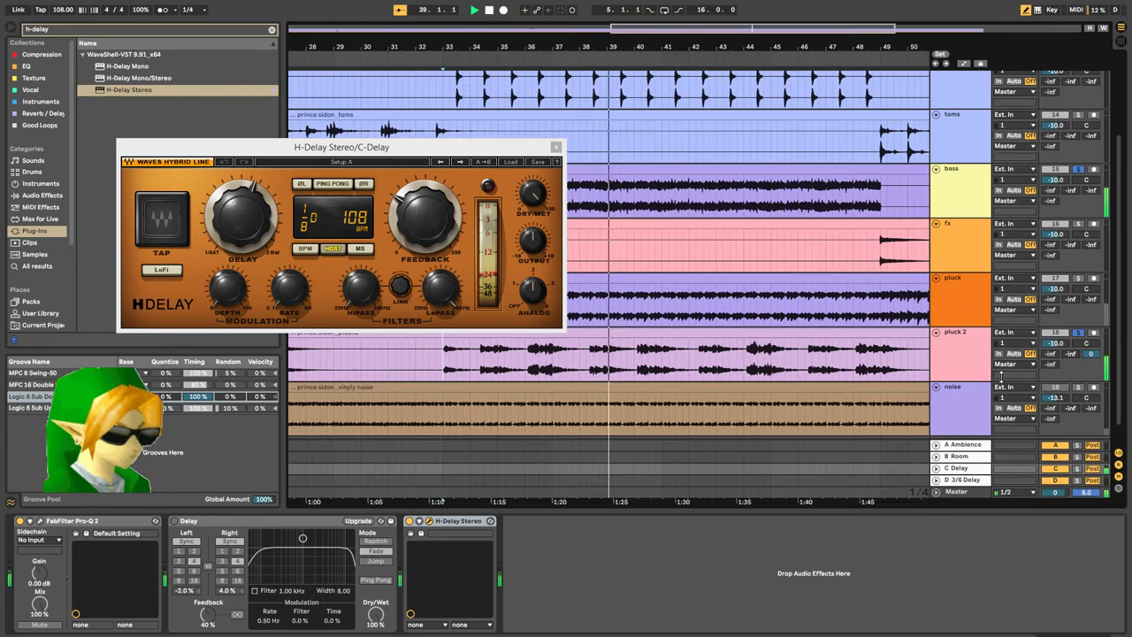
Load the Long Distance preset from H-Delay's Ambience category and set its feedback to 73
click(511, 162)
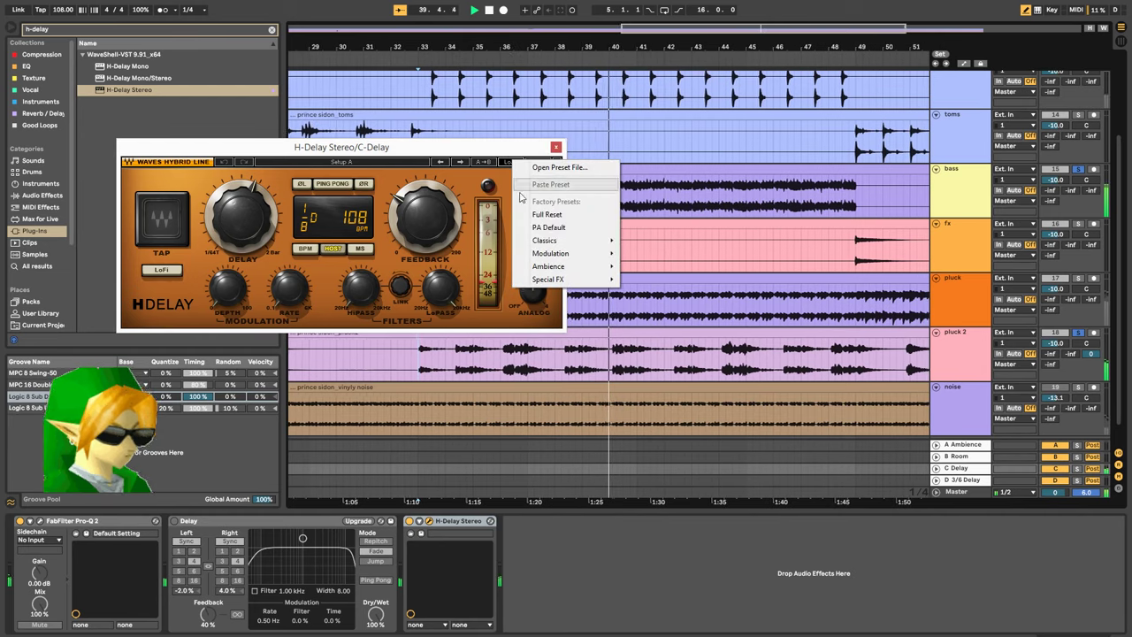
mouse_move(582, 266)
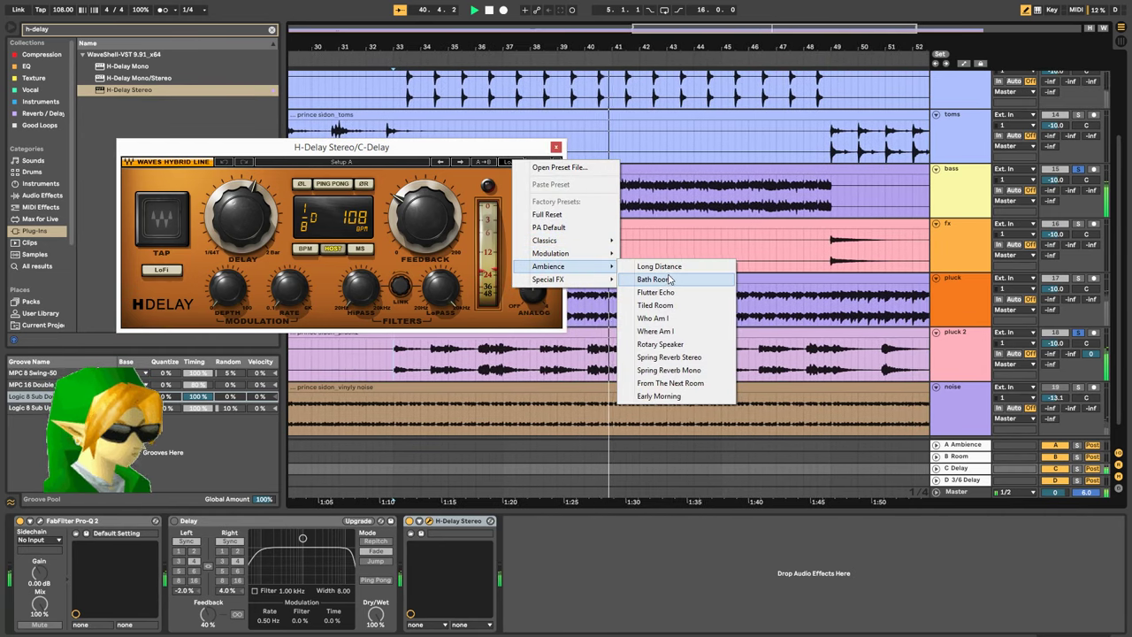
click(650, 266)
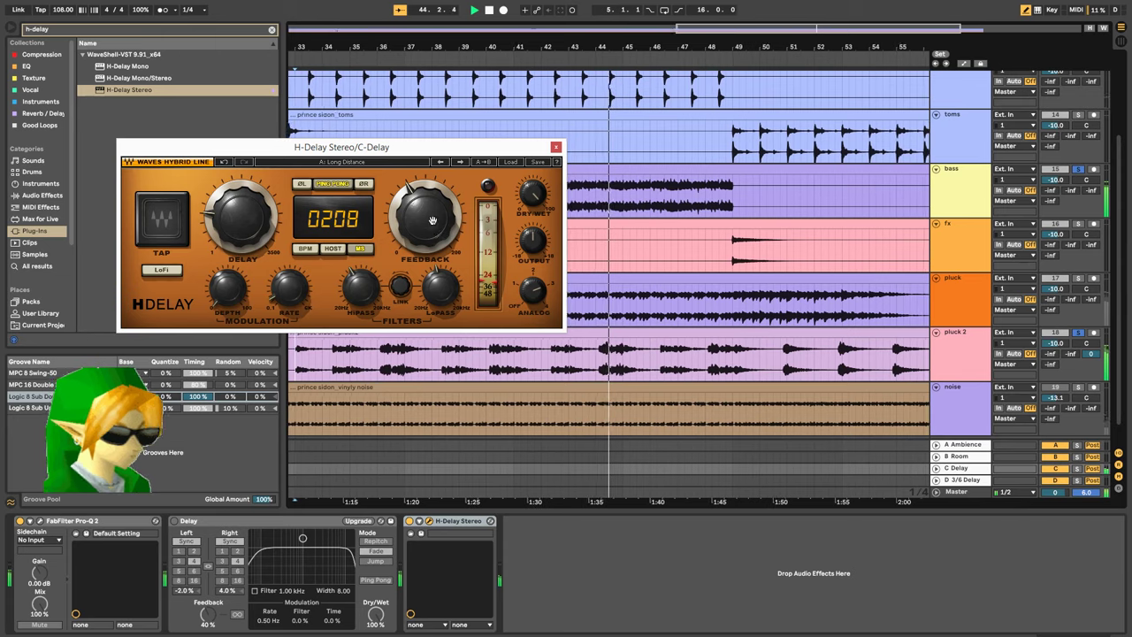
drag(432, 221, 432, 230)
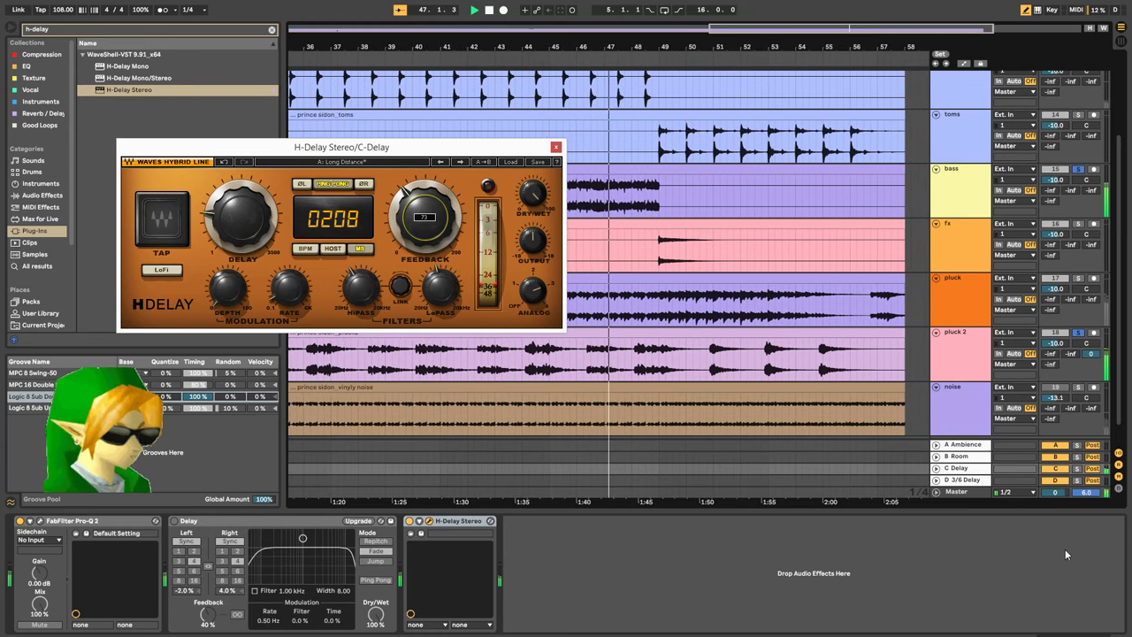
Clear the bass and pluck 2 solos, set the pluck track's C Delay send to -5.0 dB, and check it from bar 5
click(1078, 169)
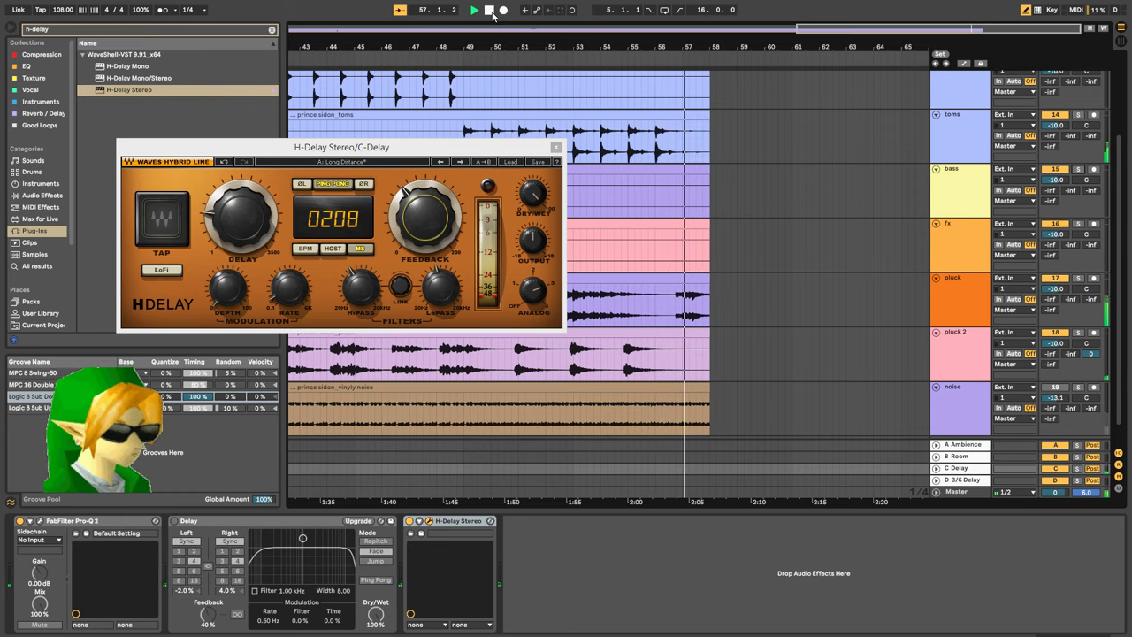
key(space)
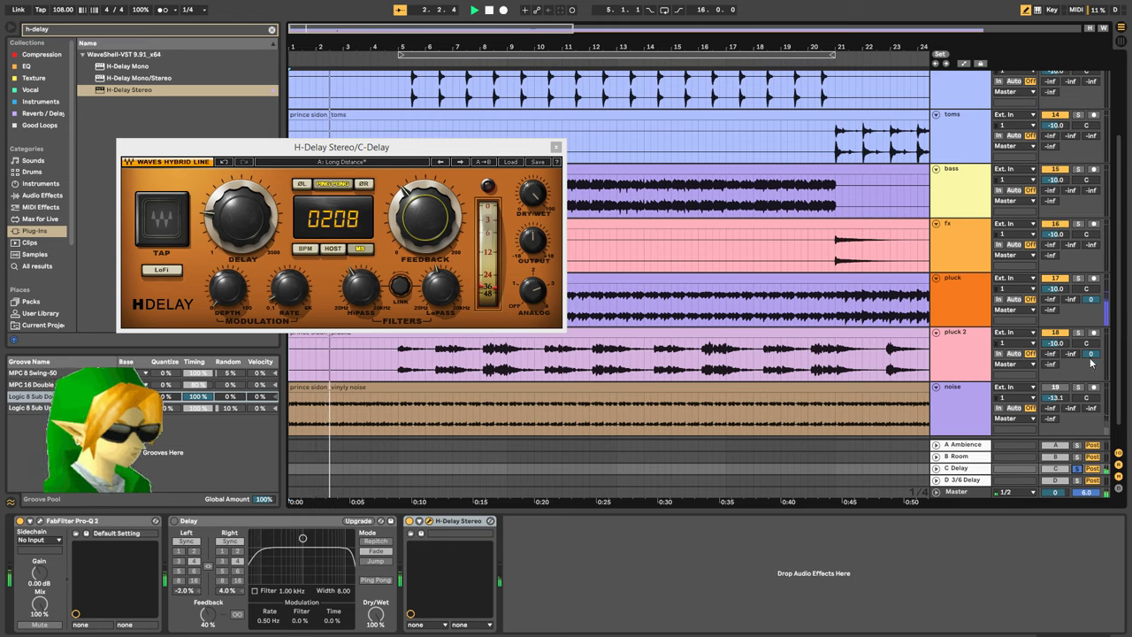
click(400, 374)
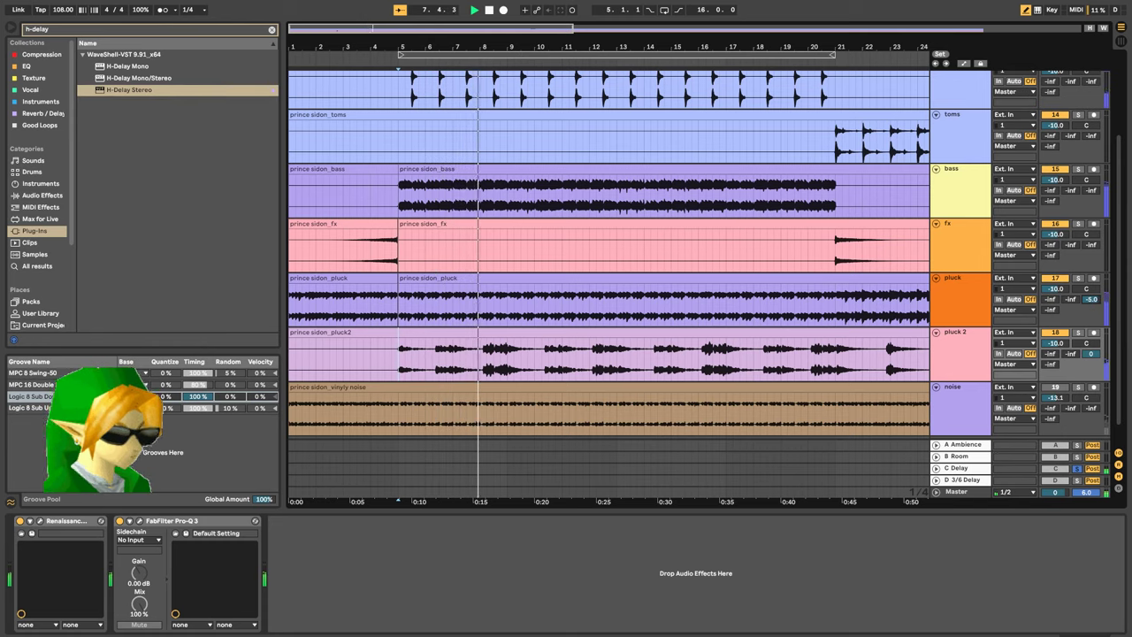
click(1076, 468)
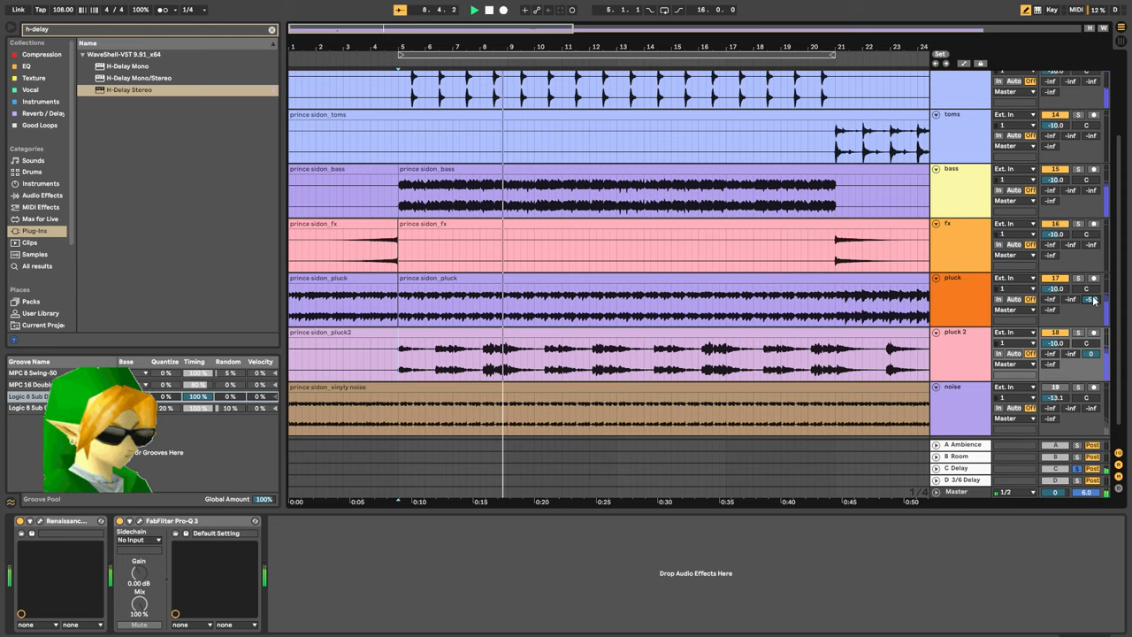
Find the Compressor among the audio effects and insert it before FabFilter Pro-Q 3 on the pluck track
click(986, 303)
key(shift+Tab)
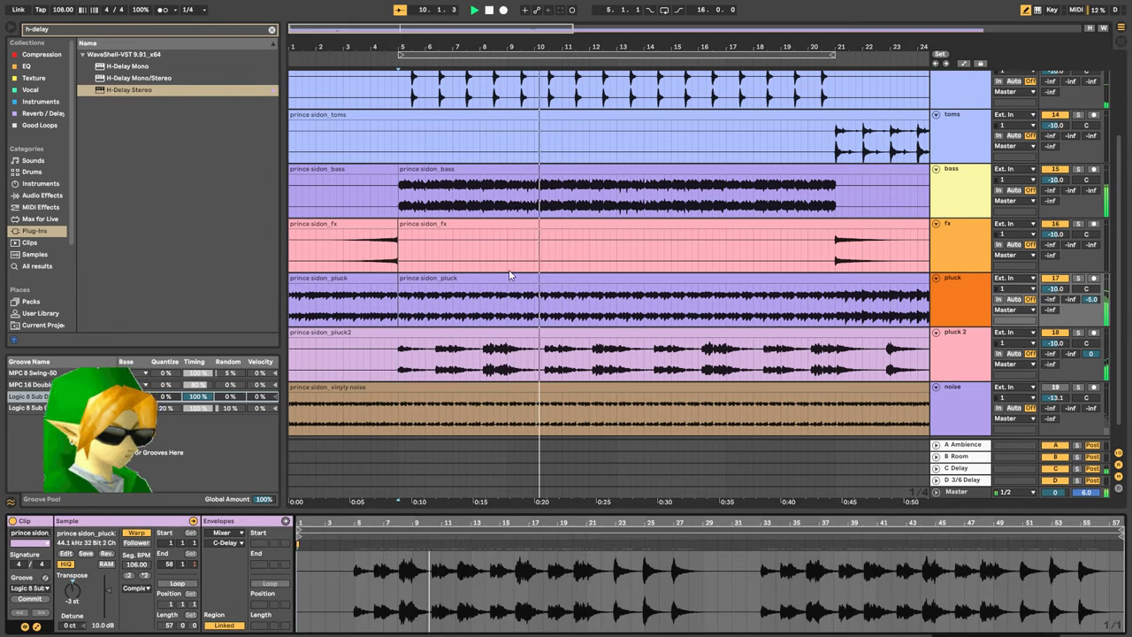
key(shift+Tab)
click(44, 195)
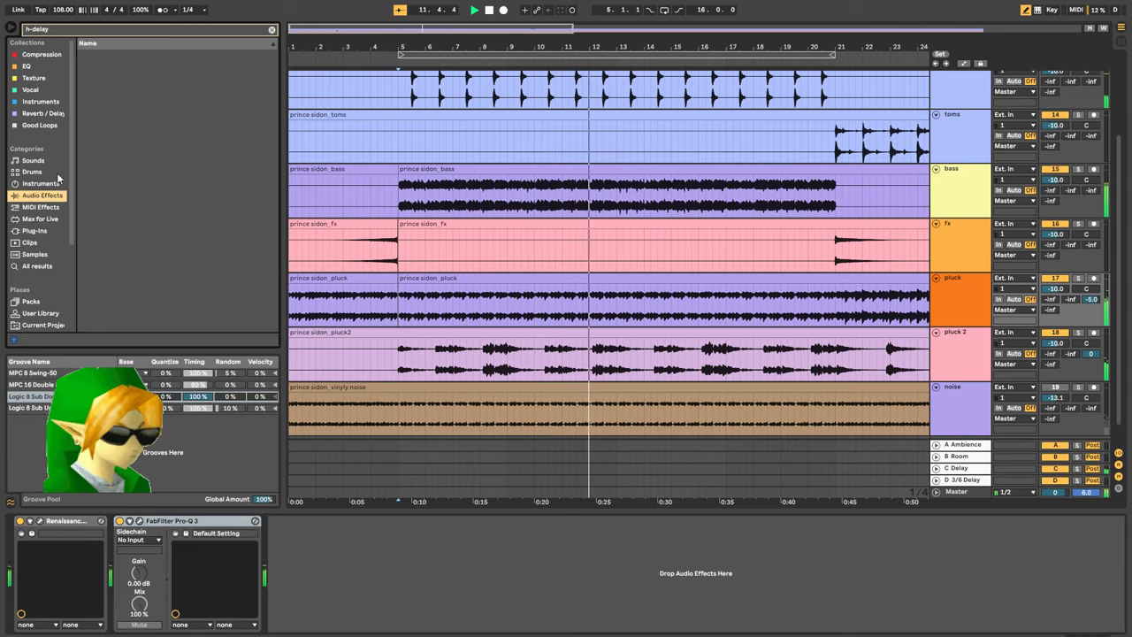
click(114, 29)
text(compres)
drag(113, 66, 190, 150)
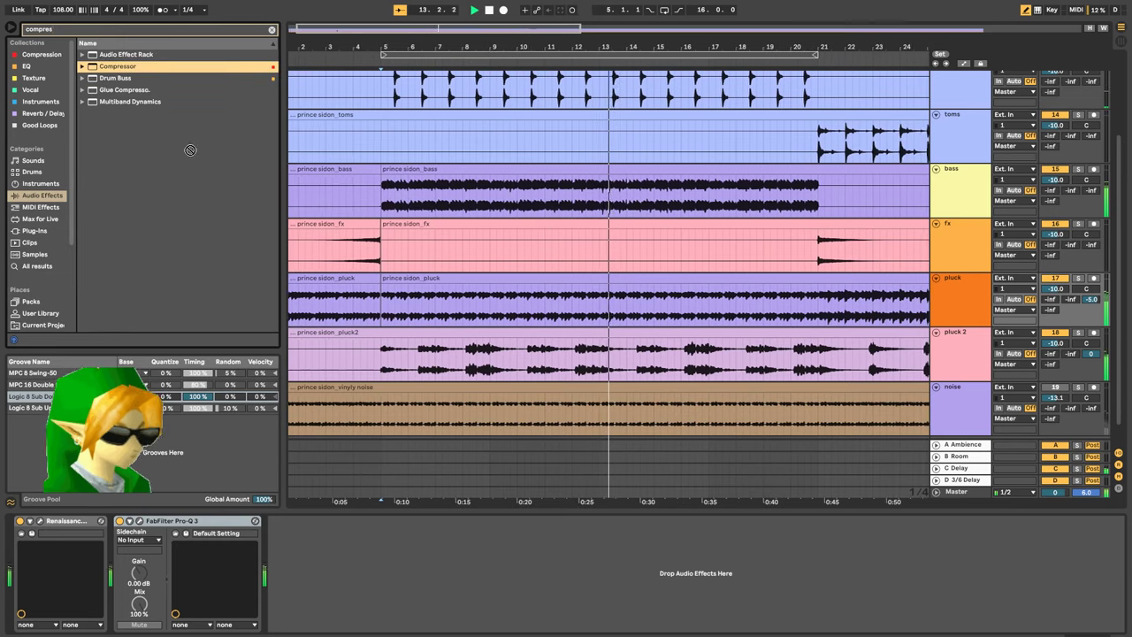
drag(175, 571, 175, 548)
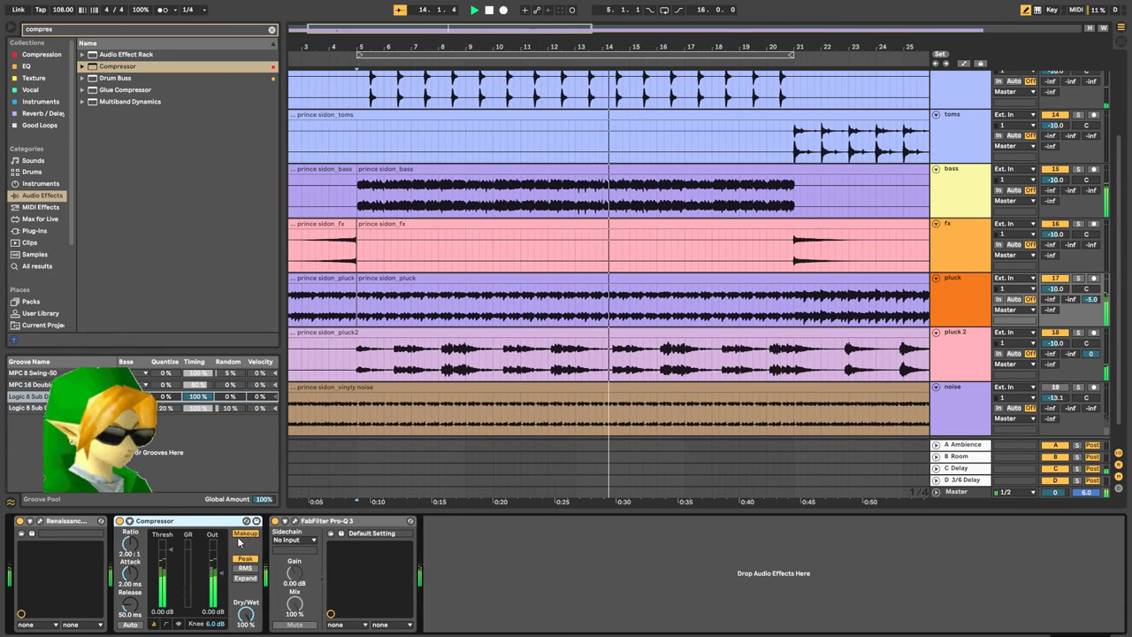
Enable the pluck compressor's sidechain with pluck 2 as its Post FX source, and turn off makeup gain
click(129, 521)
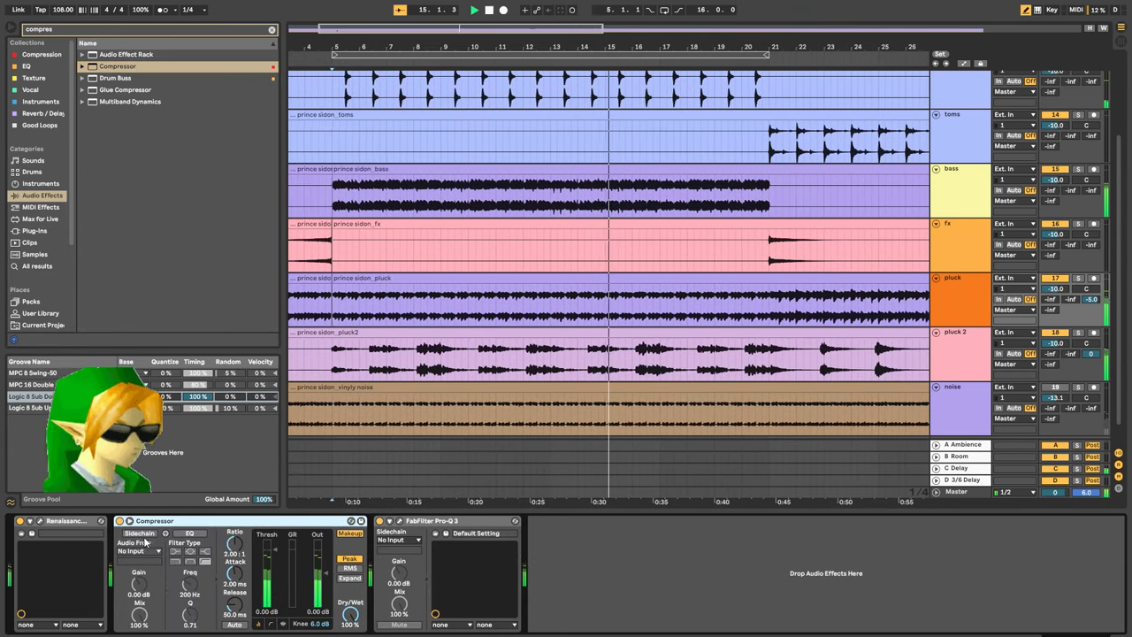
click(139, 550)
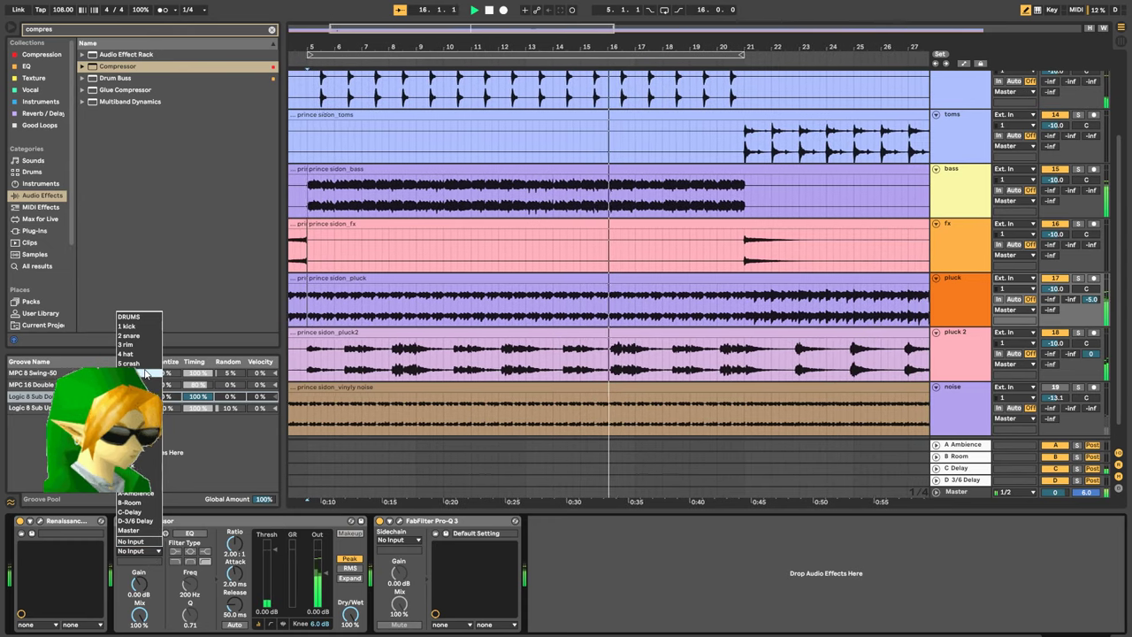
click(145, 474)
Set the pluck compressor's threshold to -14.2 dB, ratio to 3.71:1, attack to 122 ms and knee to 13 dB, and pluck 2's volume to -11.7 dB
drag(275, 549, 271, 566)
click(270, 624)
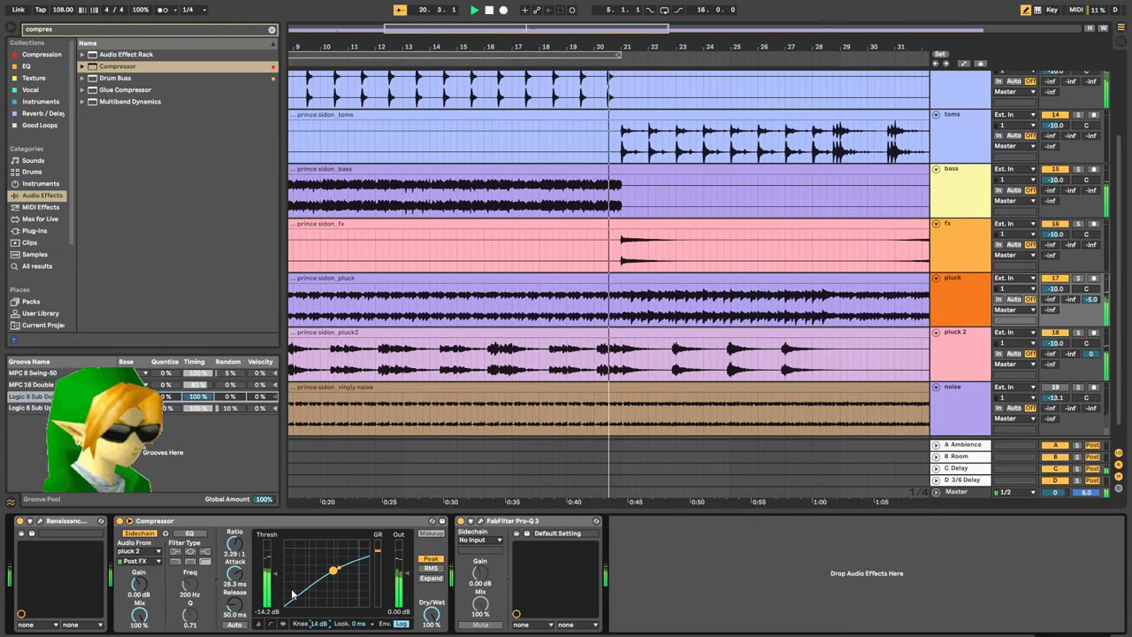
click(283, 624)
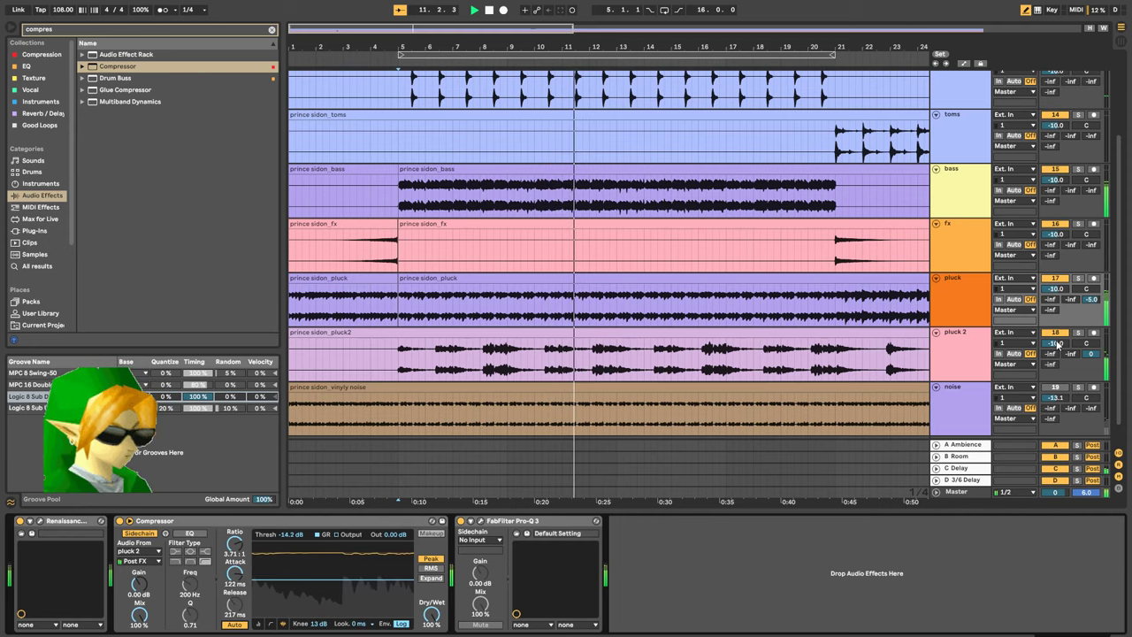
drag(1056, 344, 1057, 346)
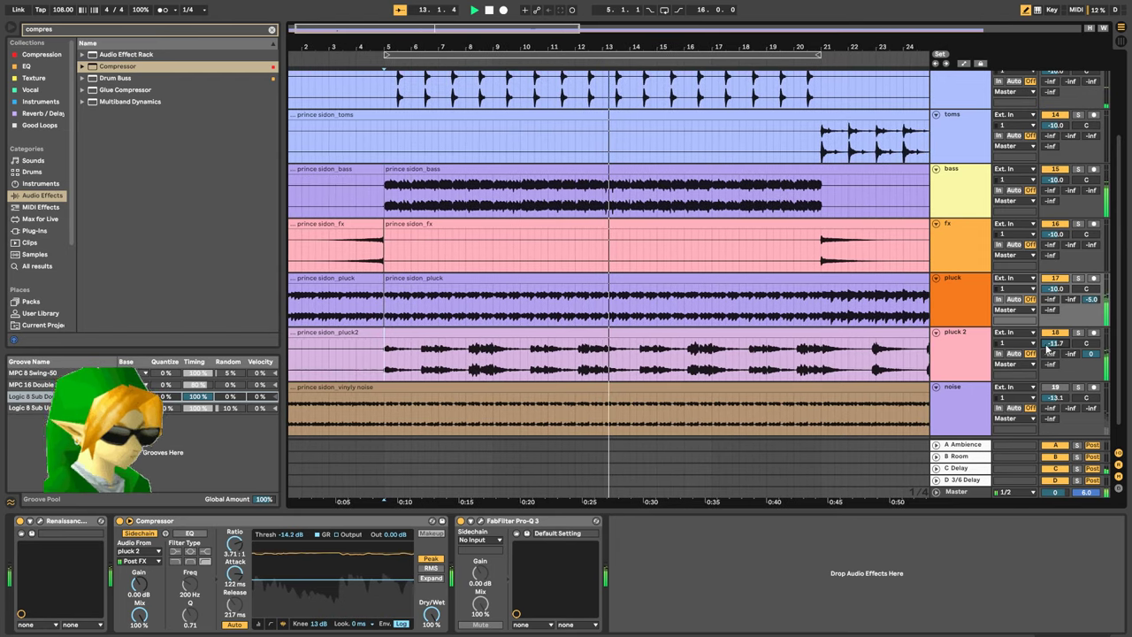
Refine the pluck compressor's transfer curve with a -16.0 dB threshold and a 14 dB knee
click(271, 624)
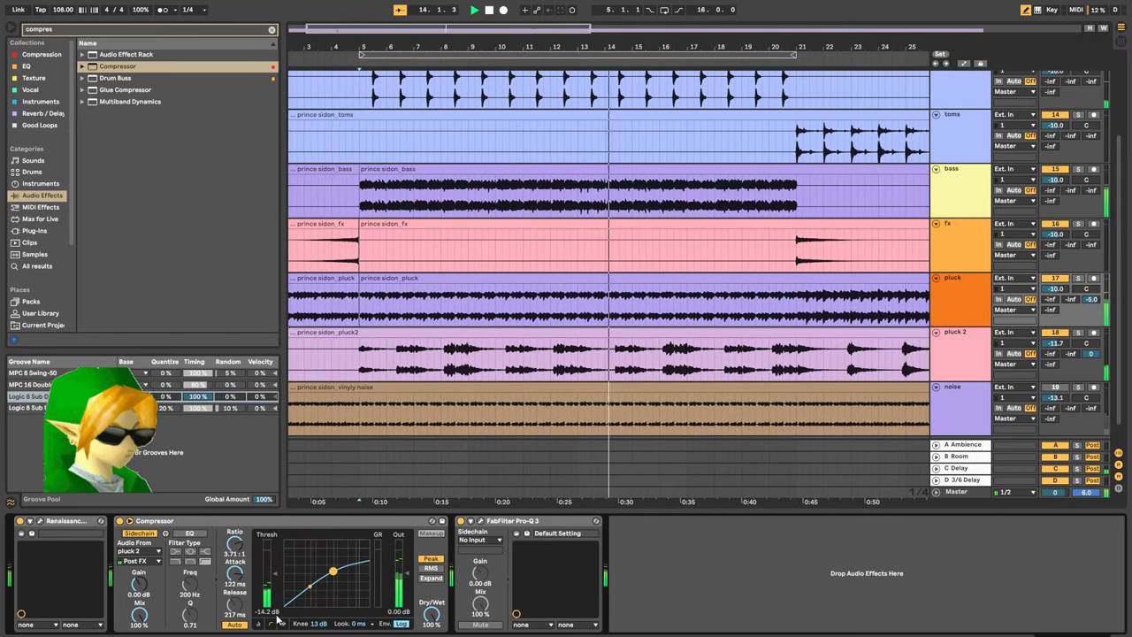
drag(318, 625, 319, 635)
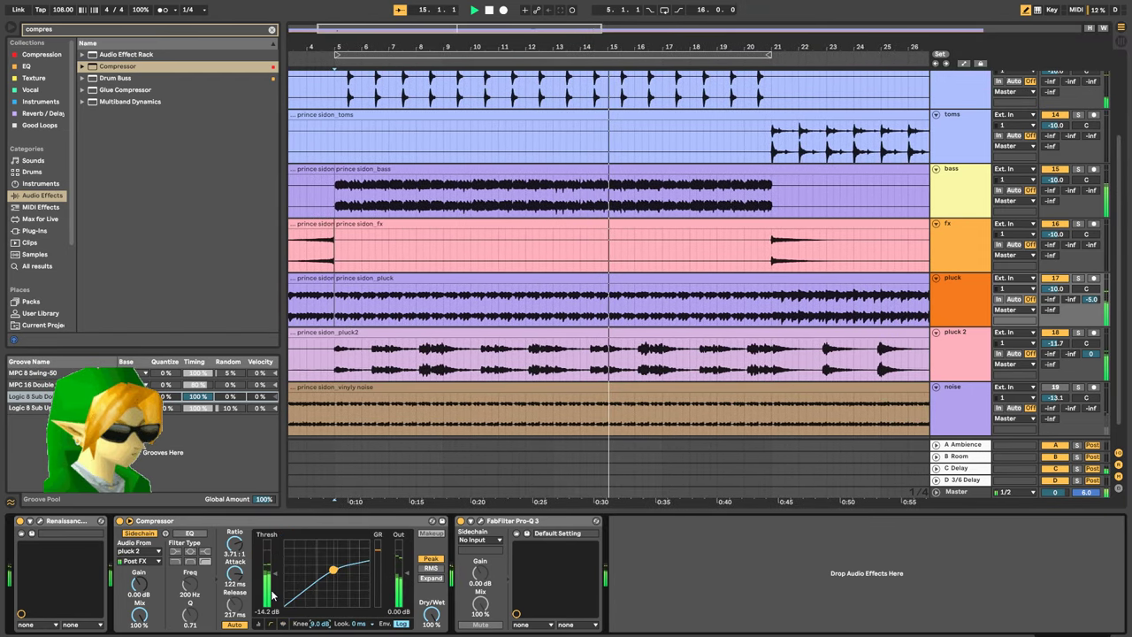
drag(271, 573, 270, 577)
drag(319, 629, 319, 620)
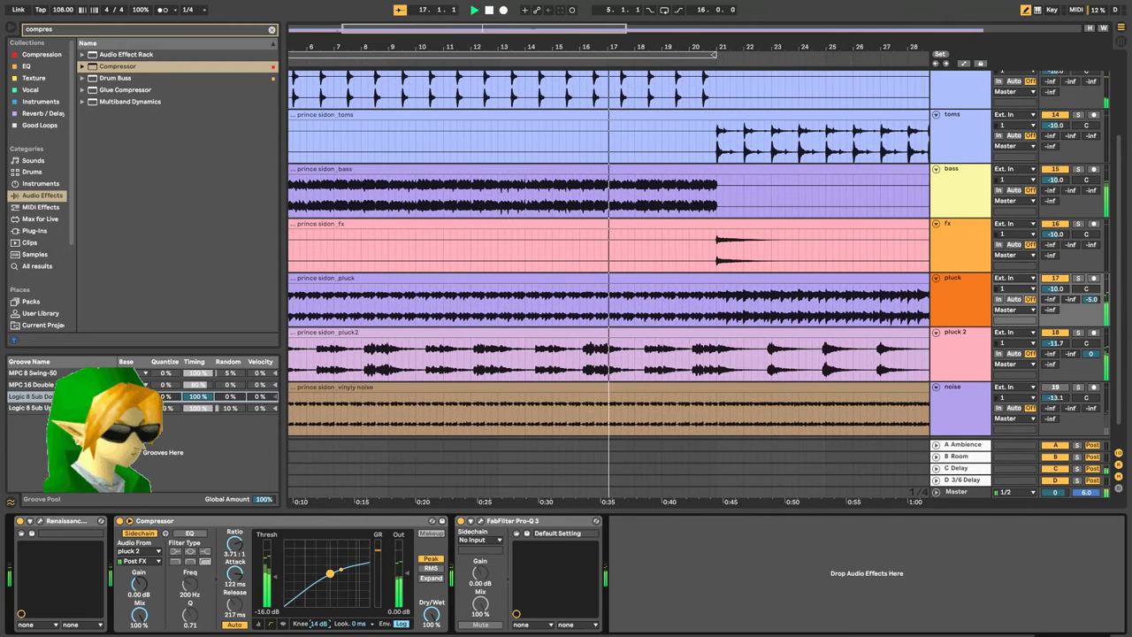
Switch the pluck compressor to its activity view, and set the bass compressor's attack to 2.89 ms
click(282, 625)
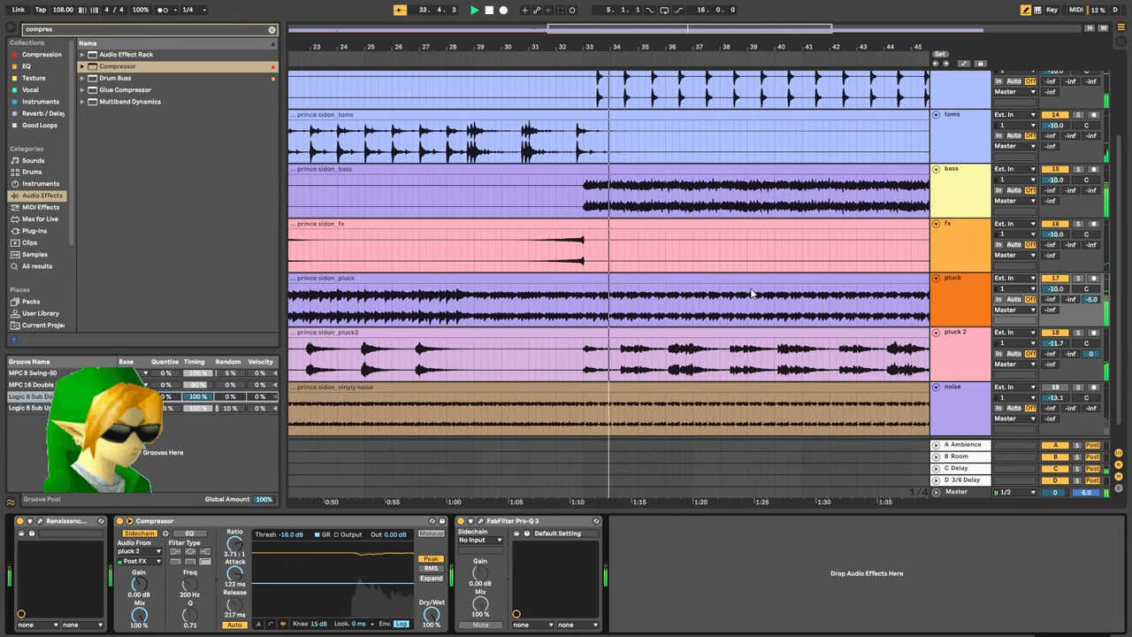
click(978, 196)
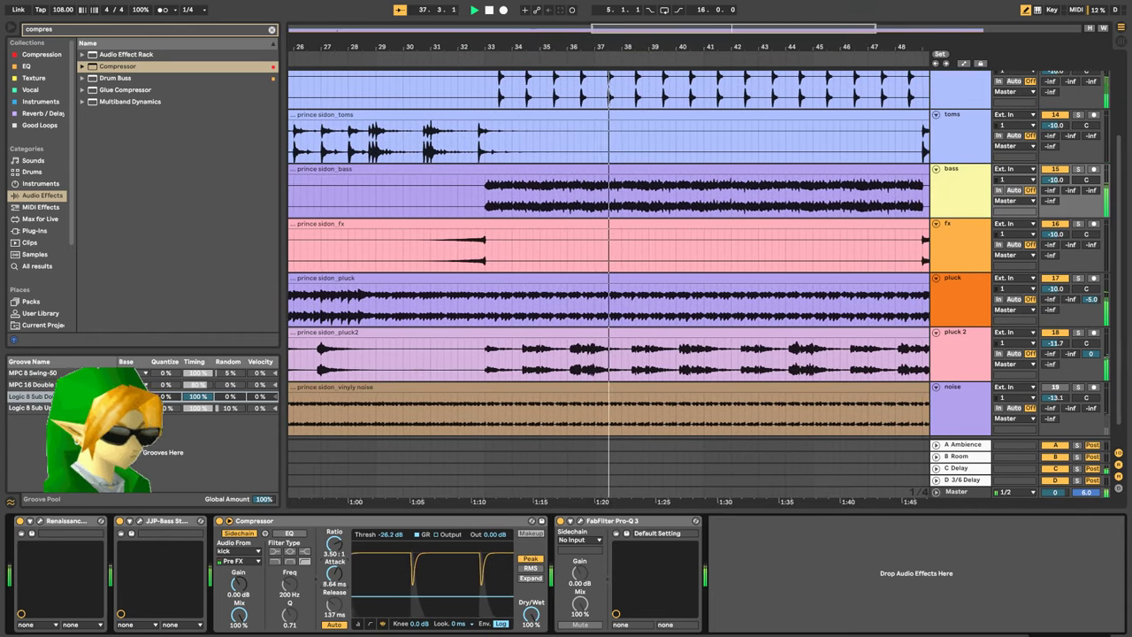
drag(335, 574, 334, 590)
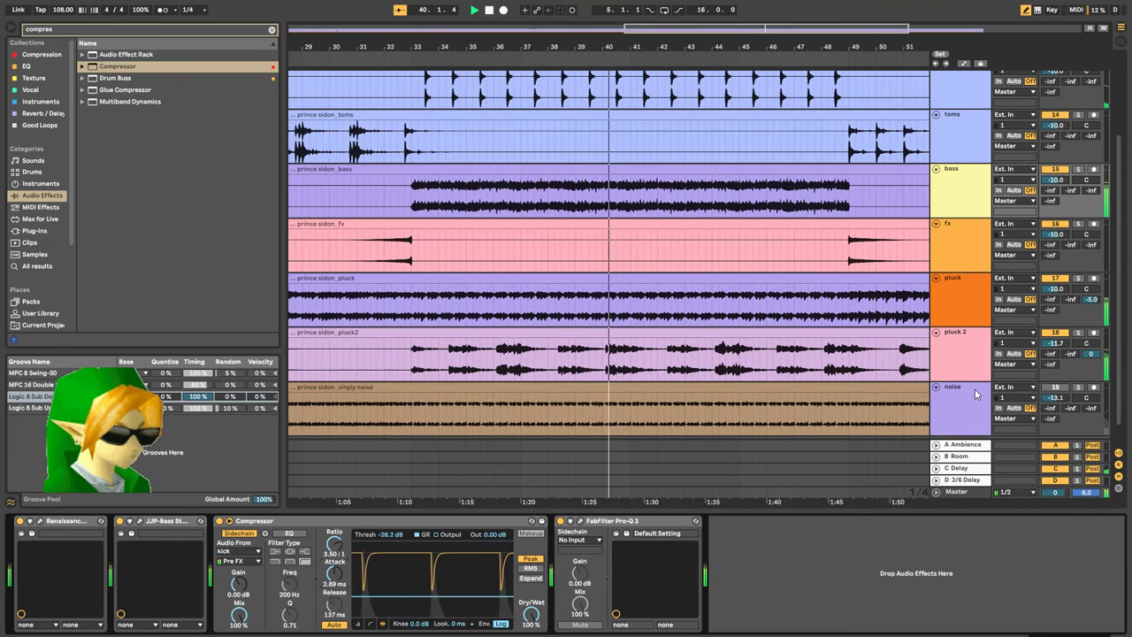
click(974, 310)
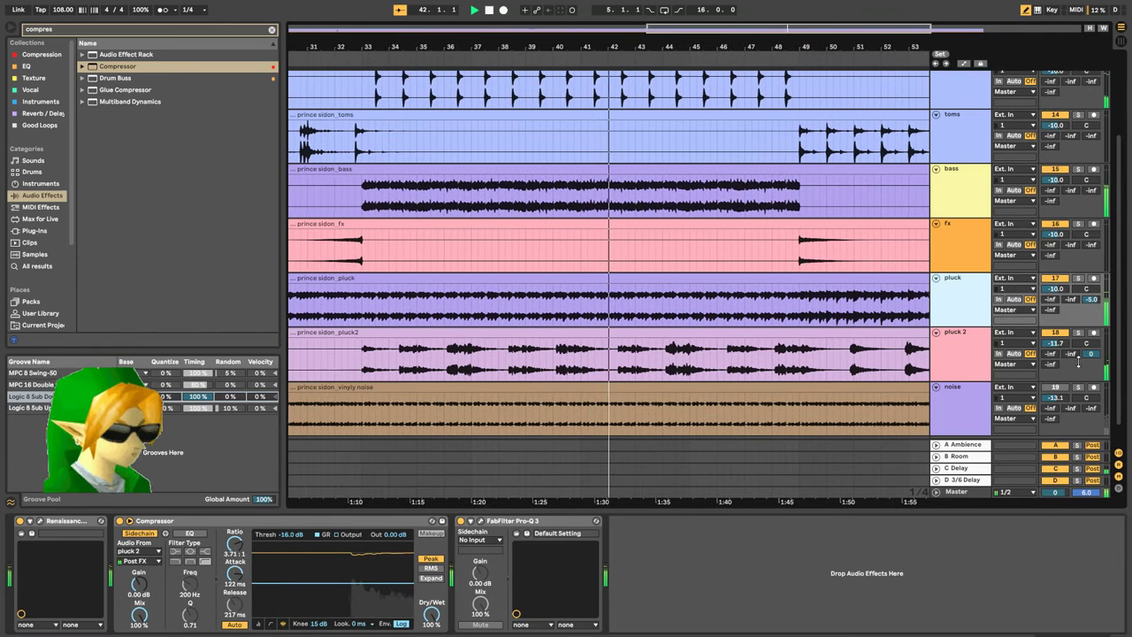
Solo the C Delay return, set pluck 2's send C to -5.0 dB, and close the H-Delay window after unsoloing
click(1076, 469)
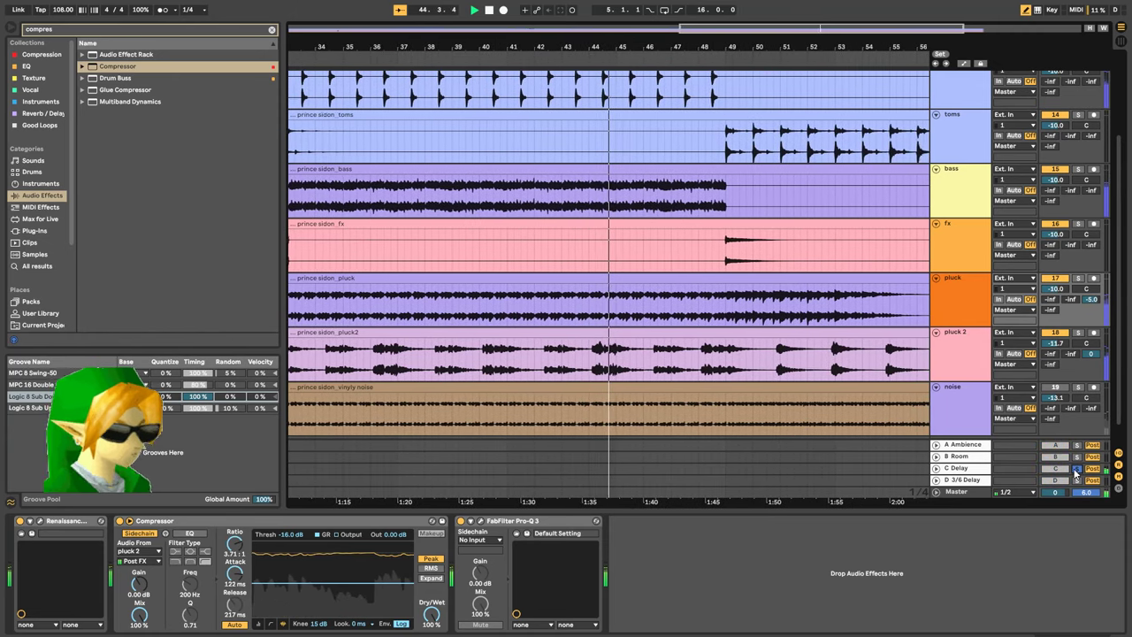
click(964, 466)
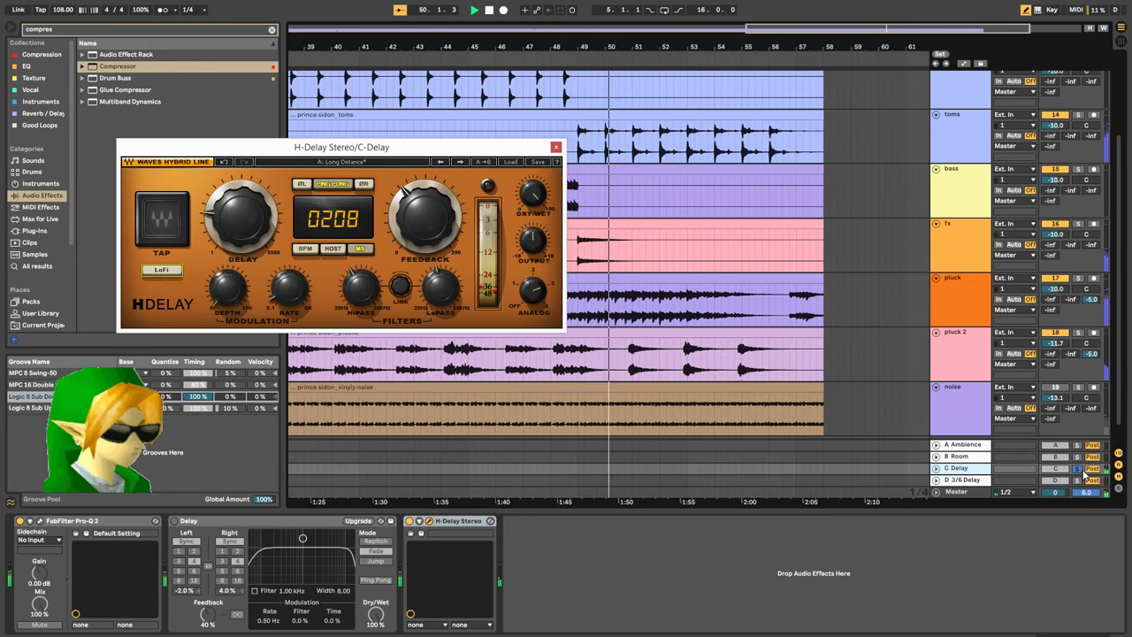
click(556, 146)
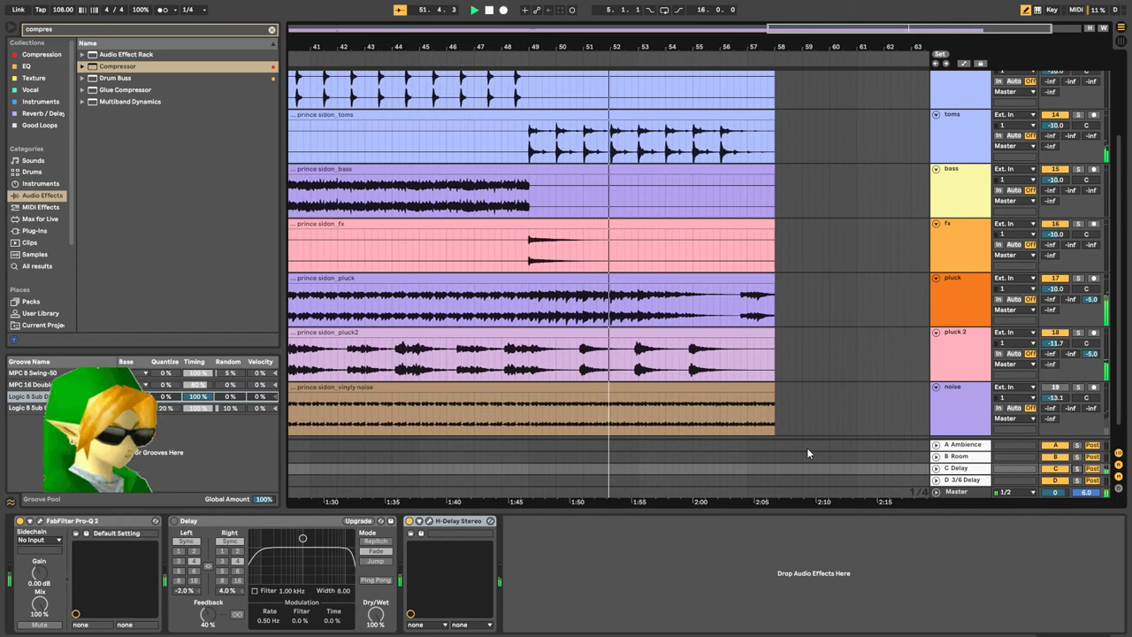
Rename the C Delay return track after the Long Distance preset loaded in its H-Delay
double_click(961, 468)
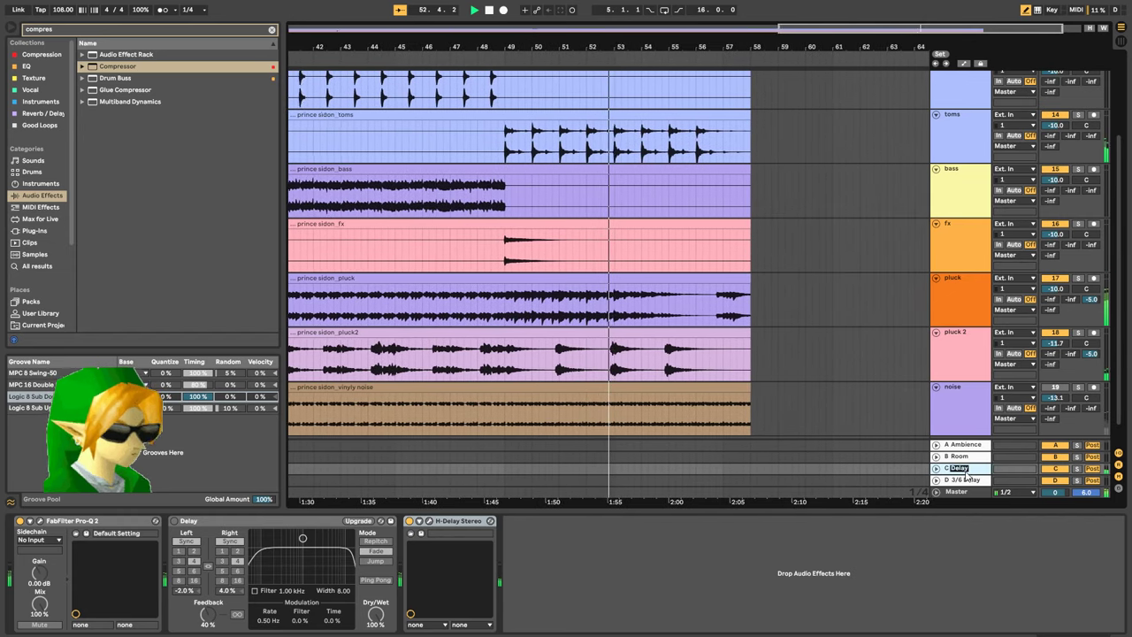
click(428, 521)
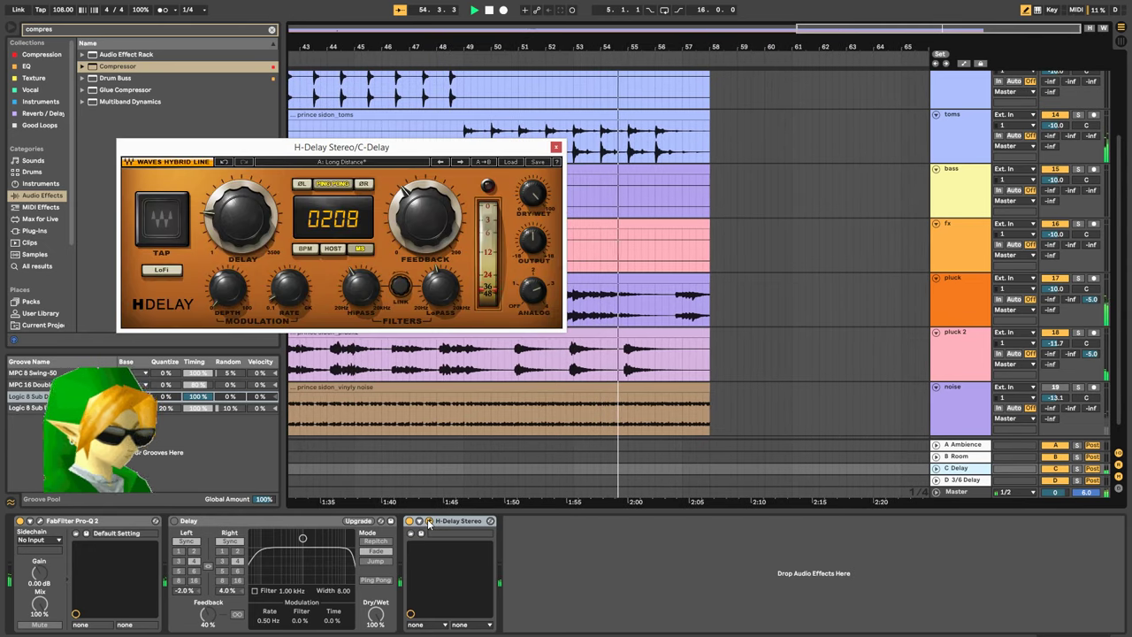
click(429, 521)
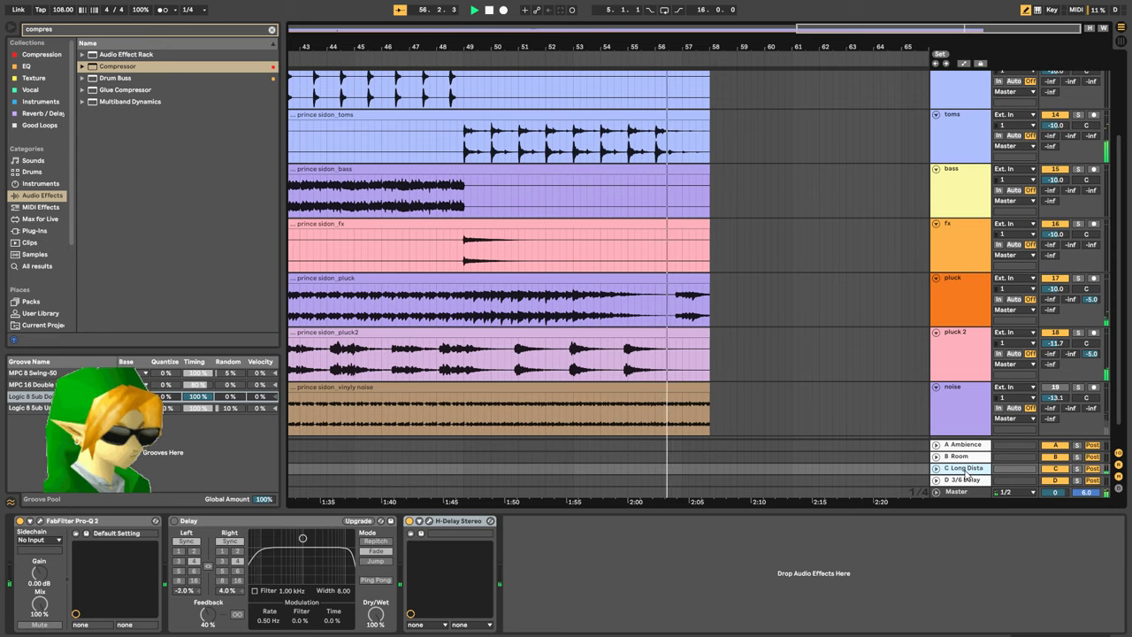
Play from just before bar 49 with the Long Distance return soloed, set the toms' send C to -7.0 dB, and unsolo the return
click(456, 136)
key(space)
key(space)
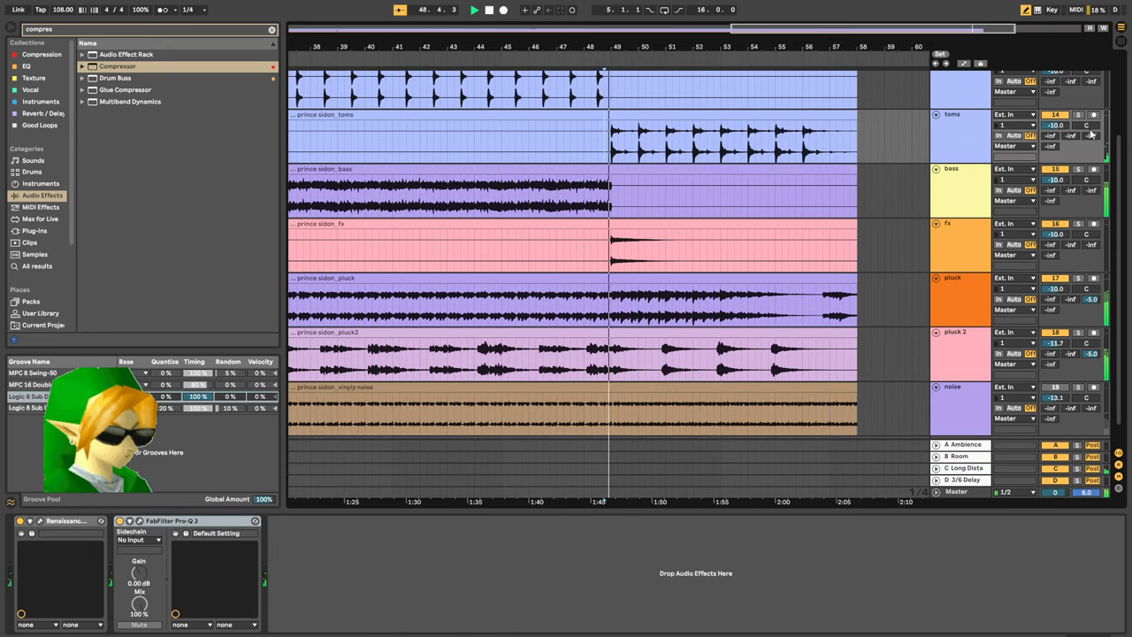
drag(1091, 136, 1091, 62)
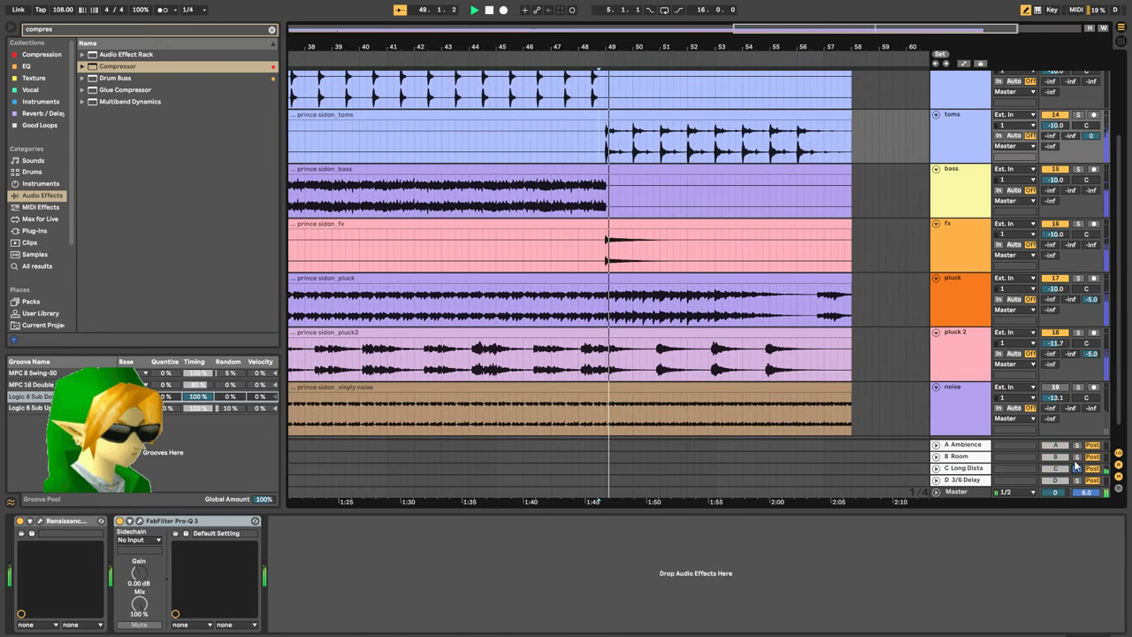
key(space)
key(space)
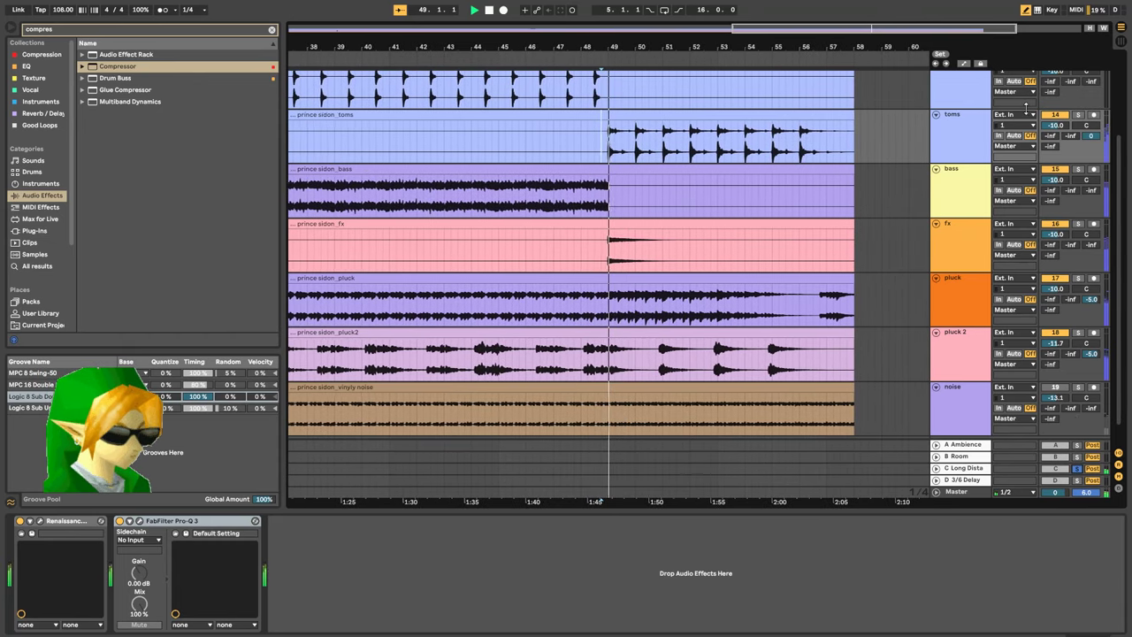
drag(1091, 135, 1091, 153)
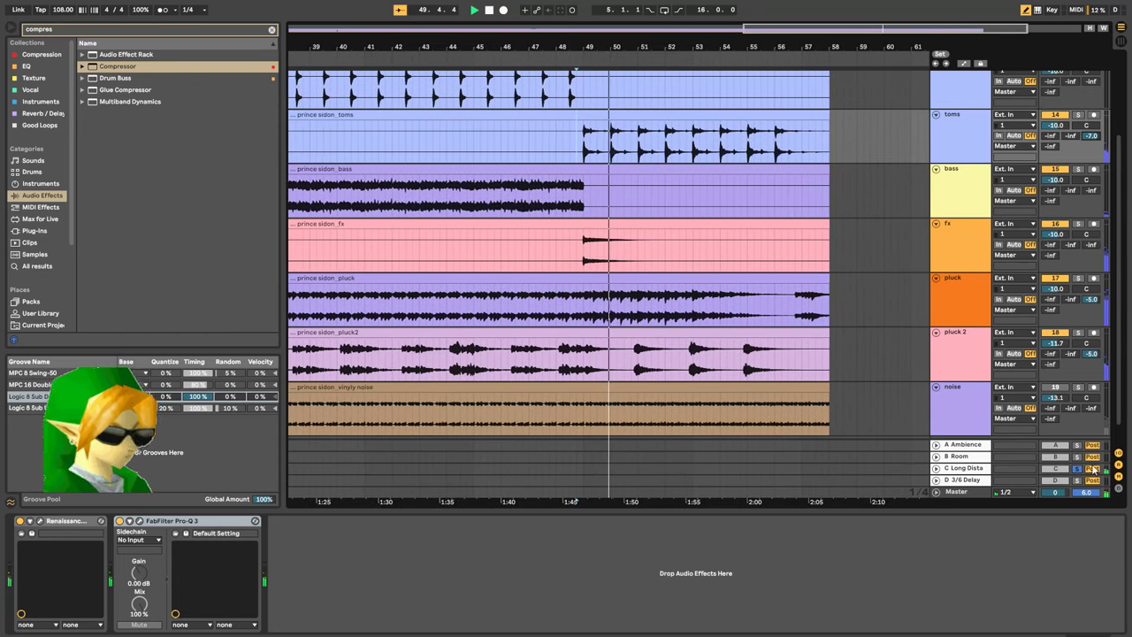
key(space)
click(1076, 468)
Solo the toms track and play its section around bar 49 with its device chain shown
click(964, 120)
click(1077, 115)
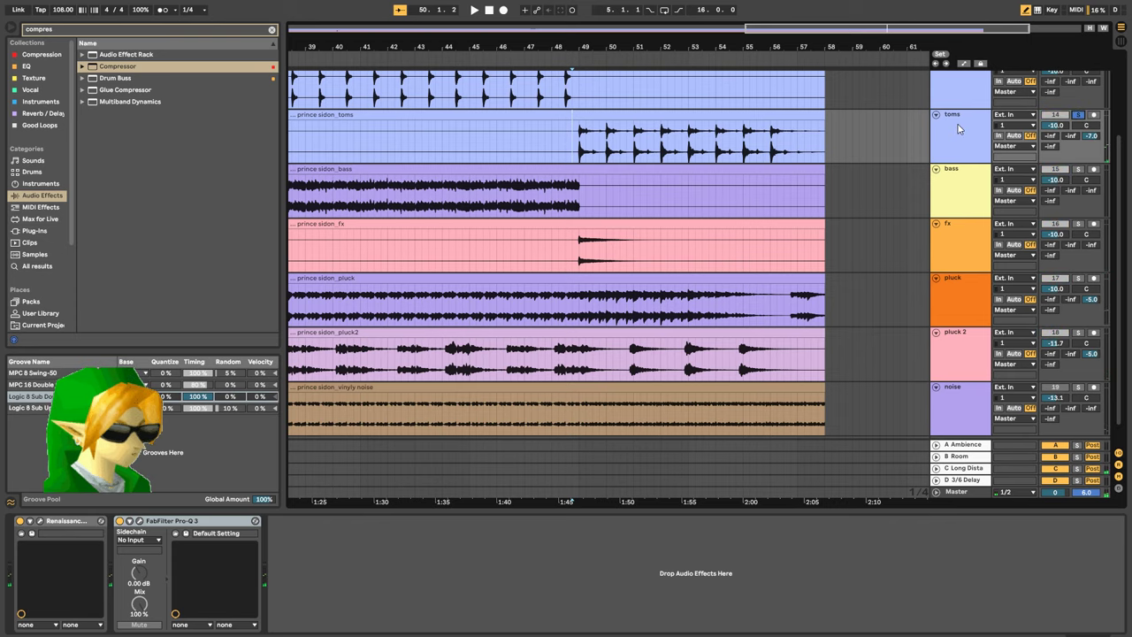
click(961, 127)
key(space)
key(shift+Tab)
key(shift+Tab)
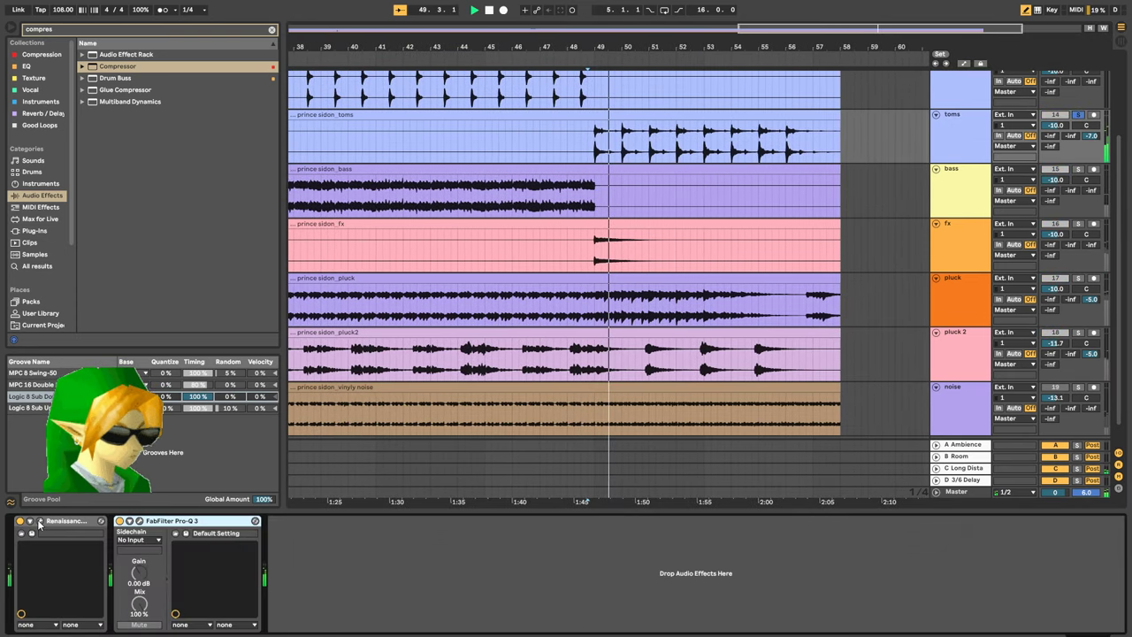
Search the plug-ins for L1 and insert L1 limiter Stereo before FabFilter Pro-Q 3 on the toms track
click(124, 30)
text(l1)
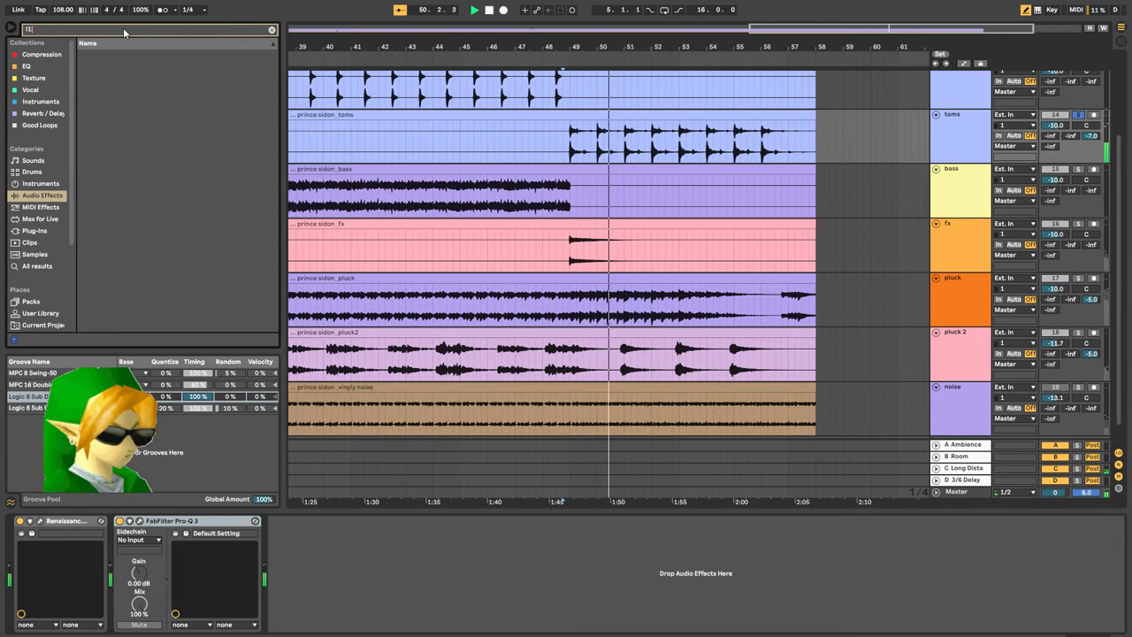
click(37, 230)
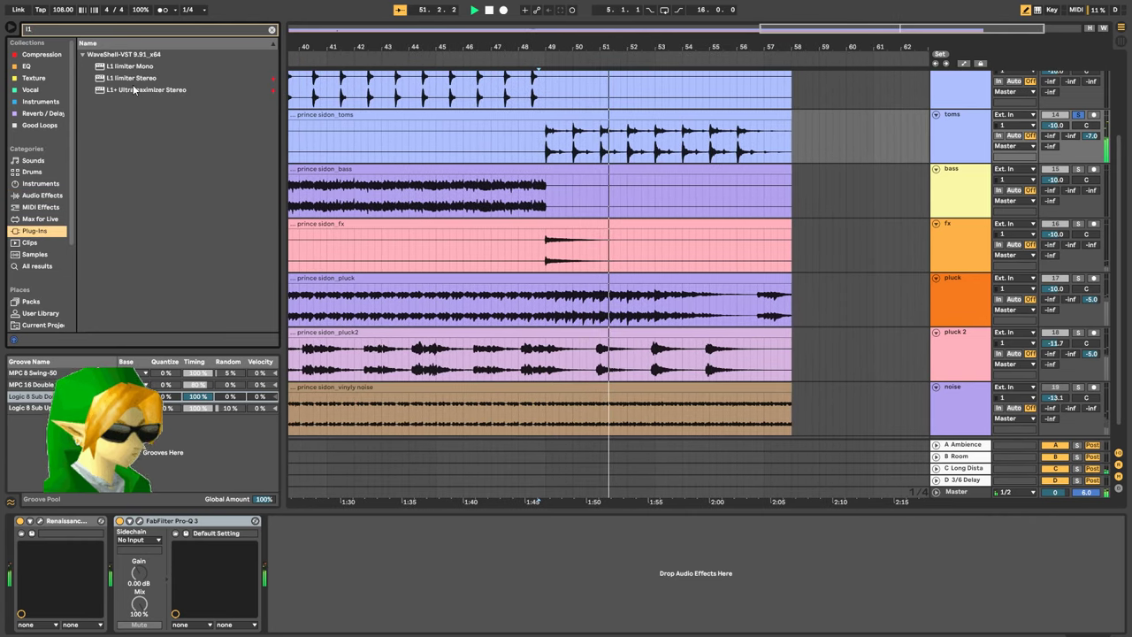
drag(129, 78, 111, 562)
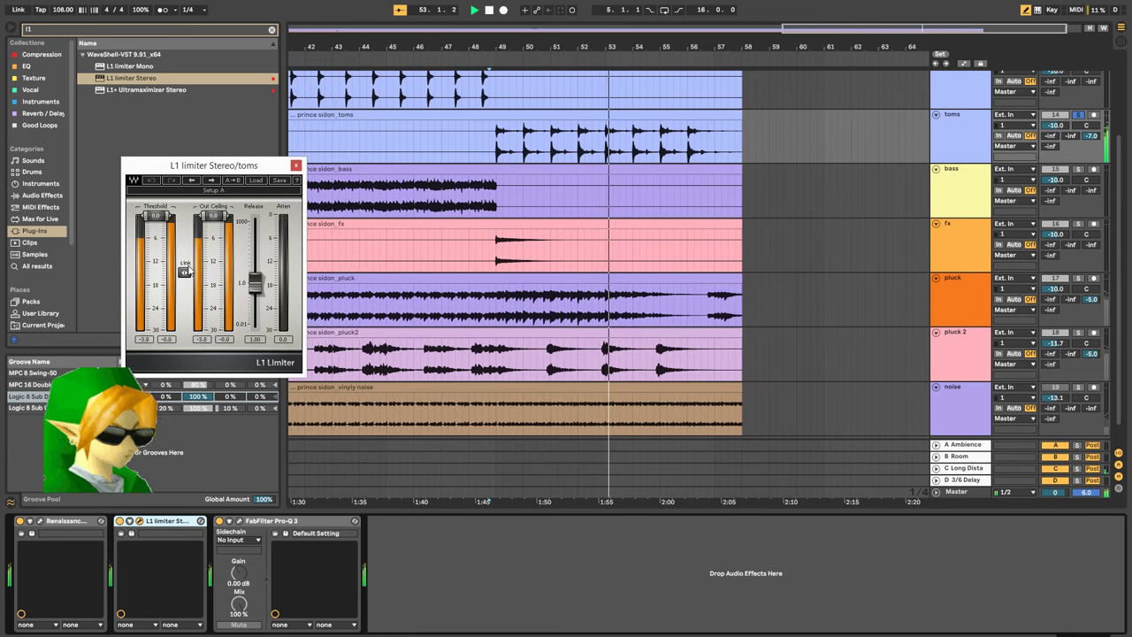
Set the toms limiter's linked threshold and output ceiling to -4.4 dB, comparing with the limiter bypassed, and close its window
drag(156, 215, 155, 235)
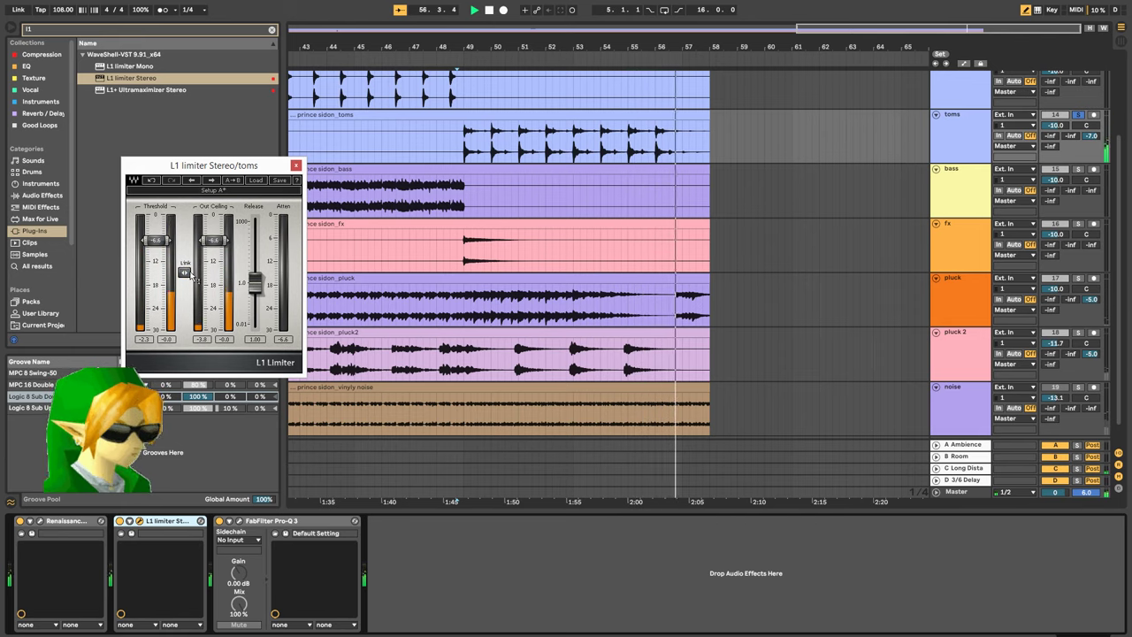
key(space)
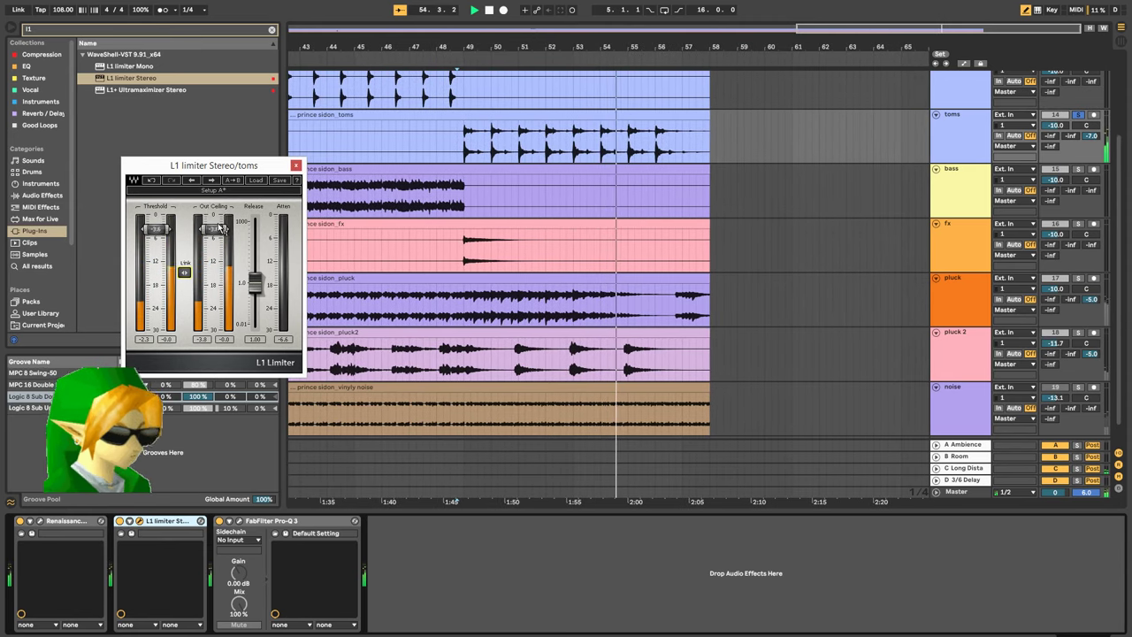
click(121, 521)
key(space)
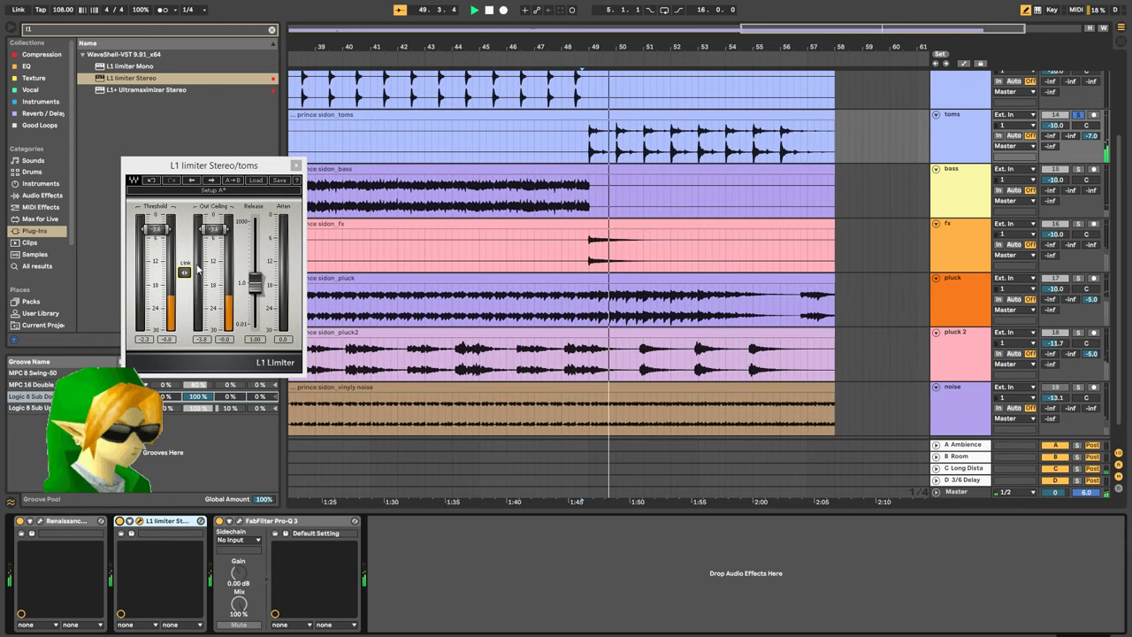
click(121, 521)
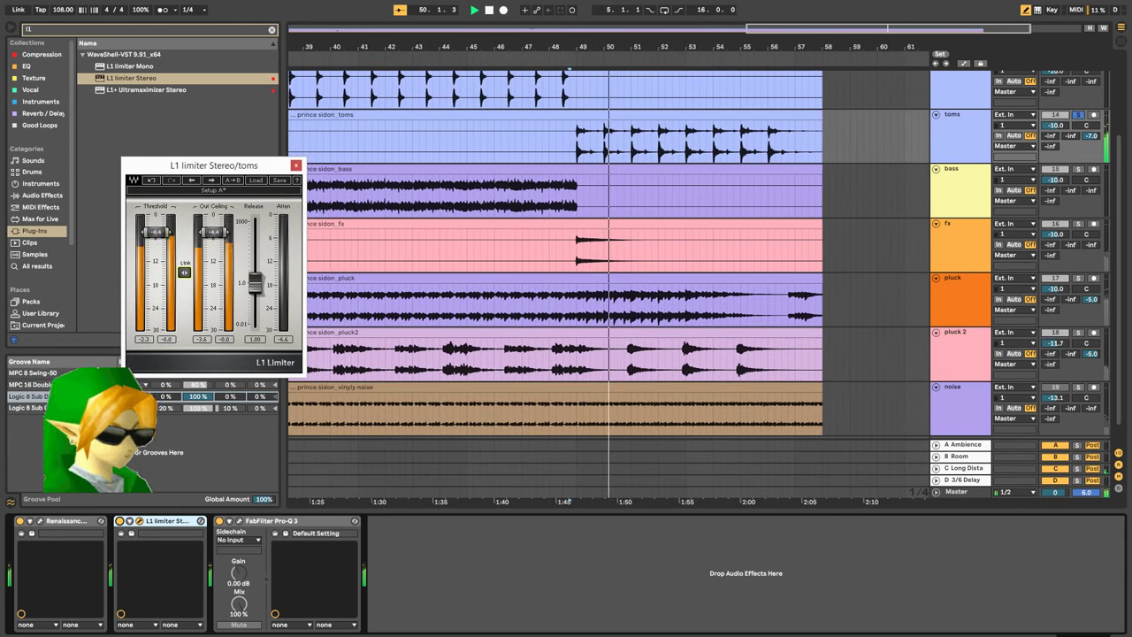
click(296, 165)
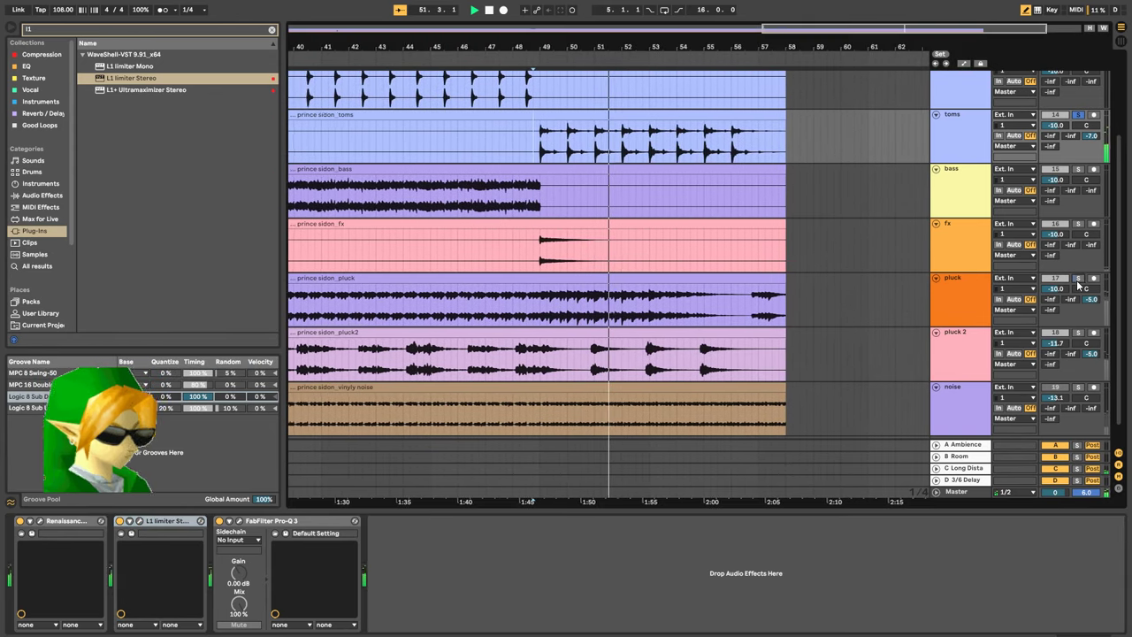
Solo pluck and pluck 2 along with the toms, and play them across the whole arrangement
click(1077, 278)
click(1079, 333)
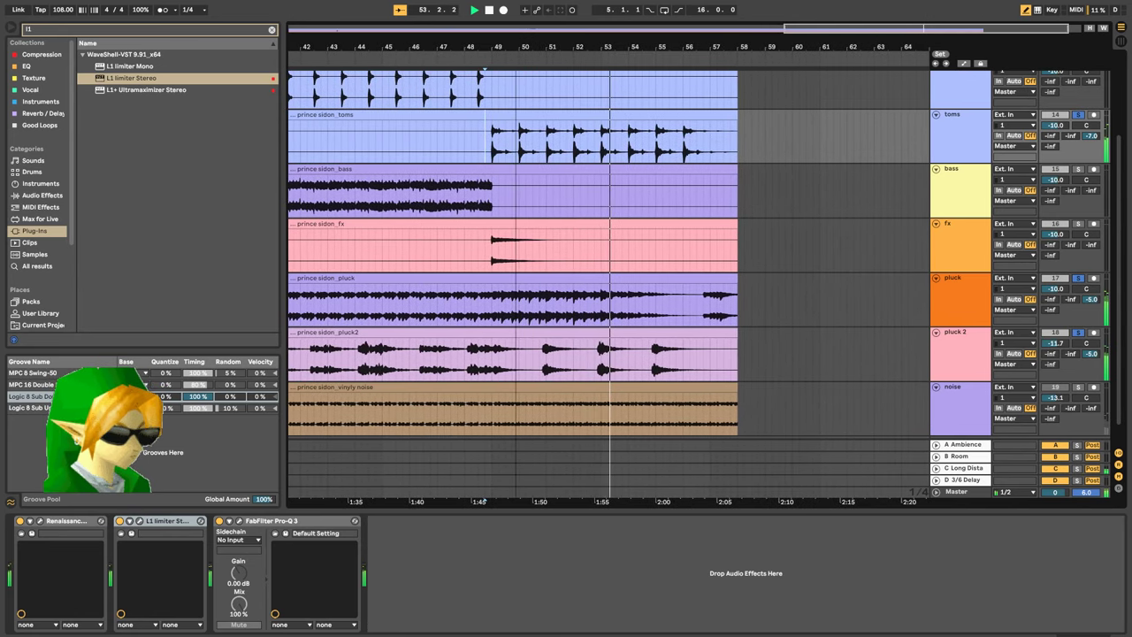
drag(516, 47, 516, 13)
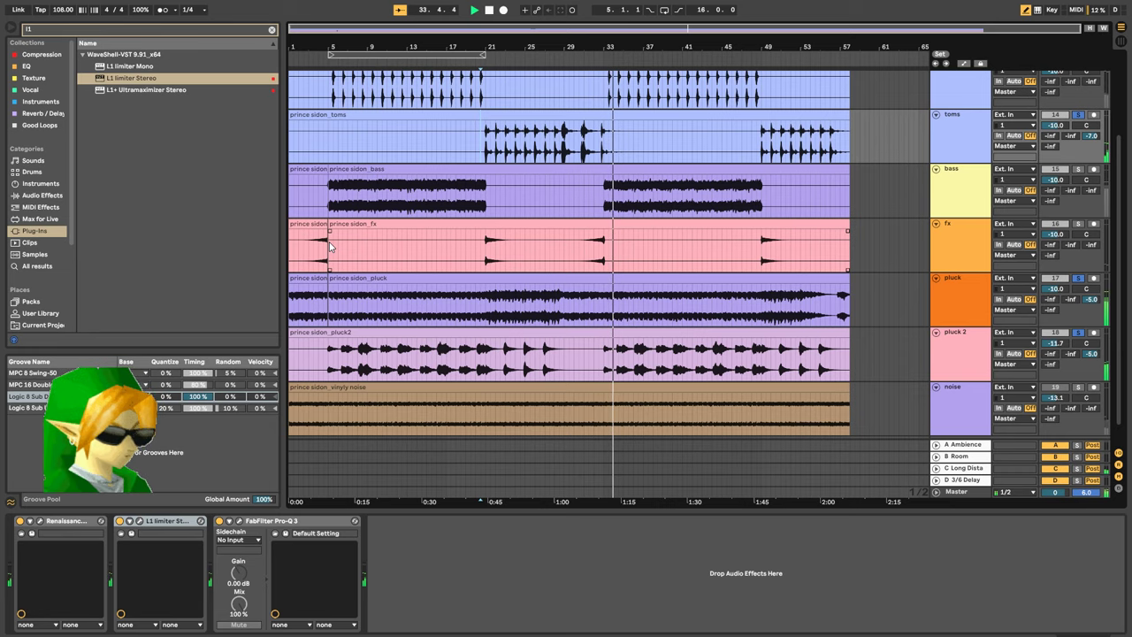
scroll(597, 239, up, 2)
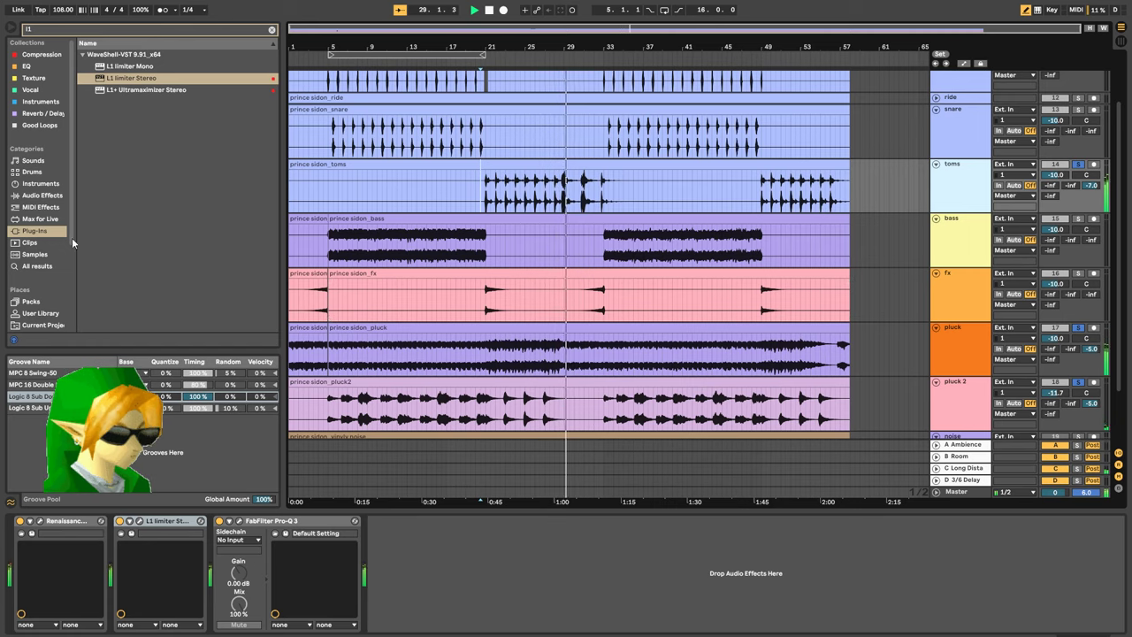
Find Auto Pan among the audio effects, insert it before FabFilter Pro-Q 3 on the toms, and sync its rate to tempo
click(44, 195)
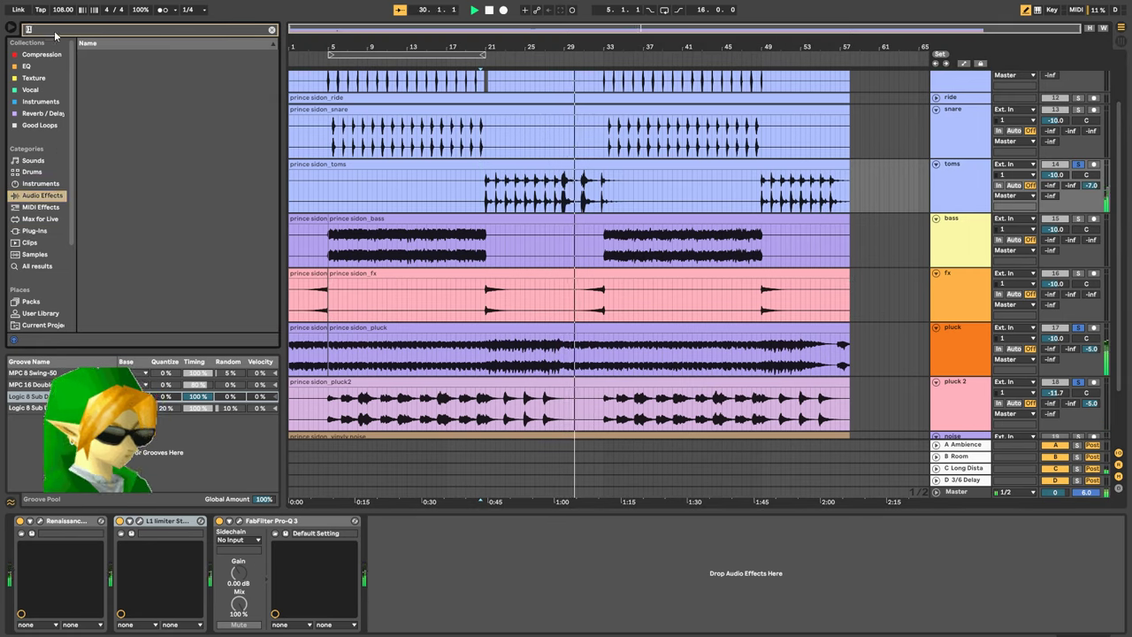
text(auto)
key(Down)
key(Down)
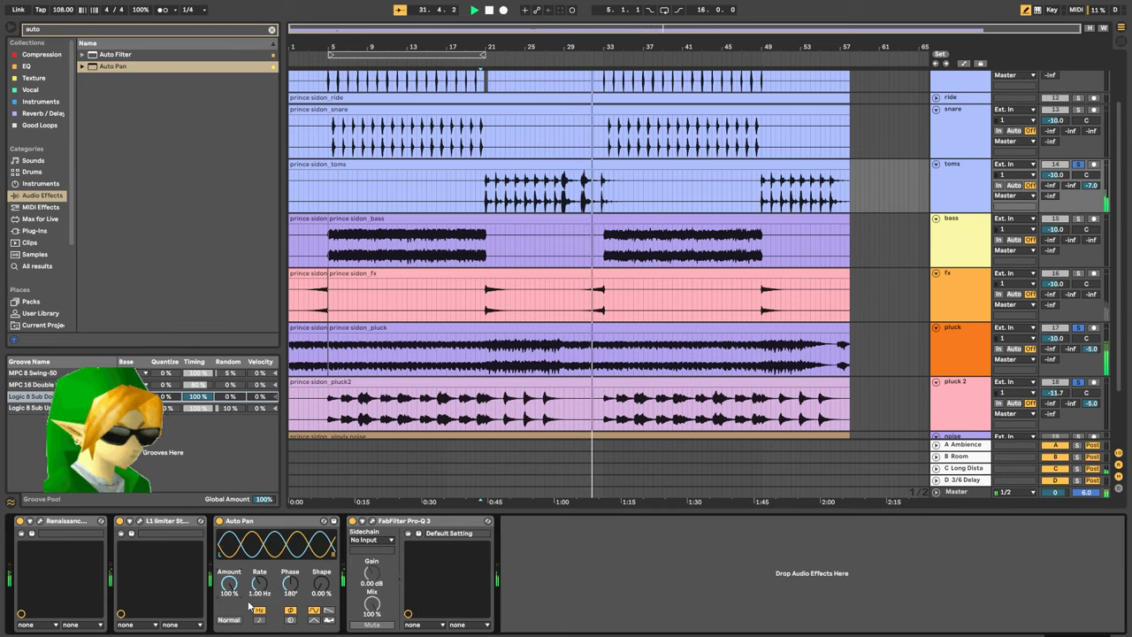
click(260, 618)
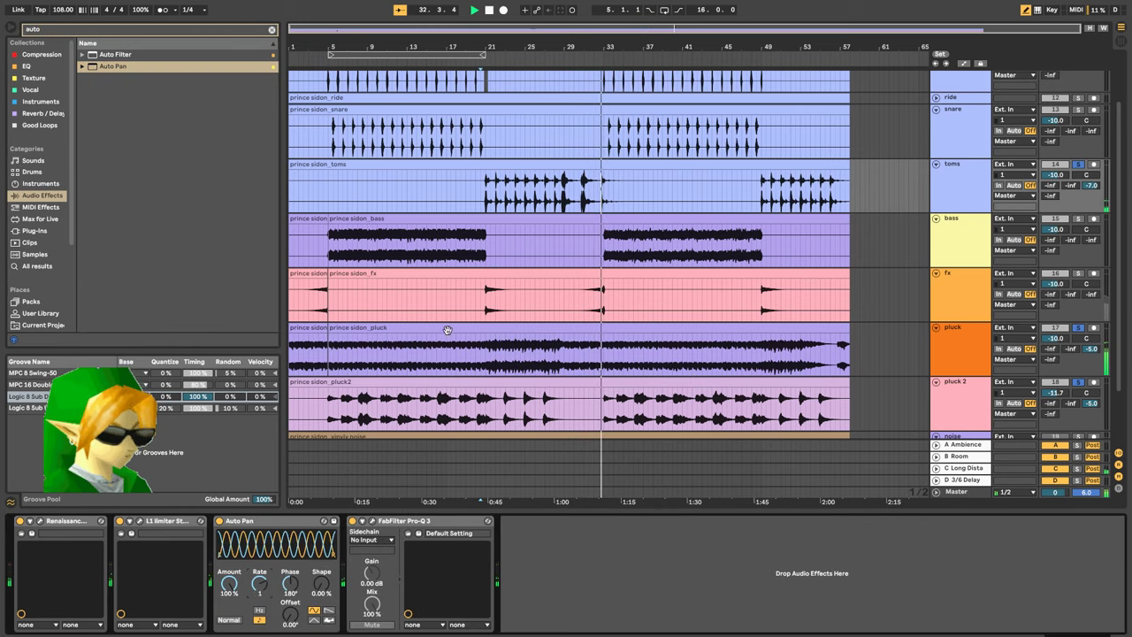
Play the toms from bar 21 and set Auto Pan's shape to 100 %, offset to 90° and synced rate to 2
click(485, 208)
scroll(495, 205, up, 5)
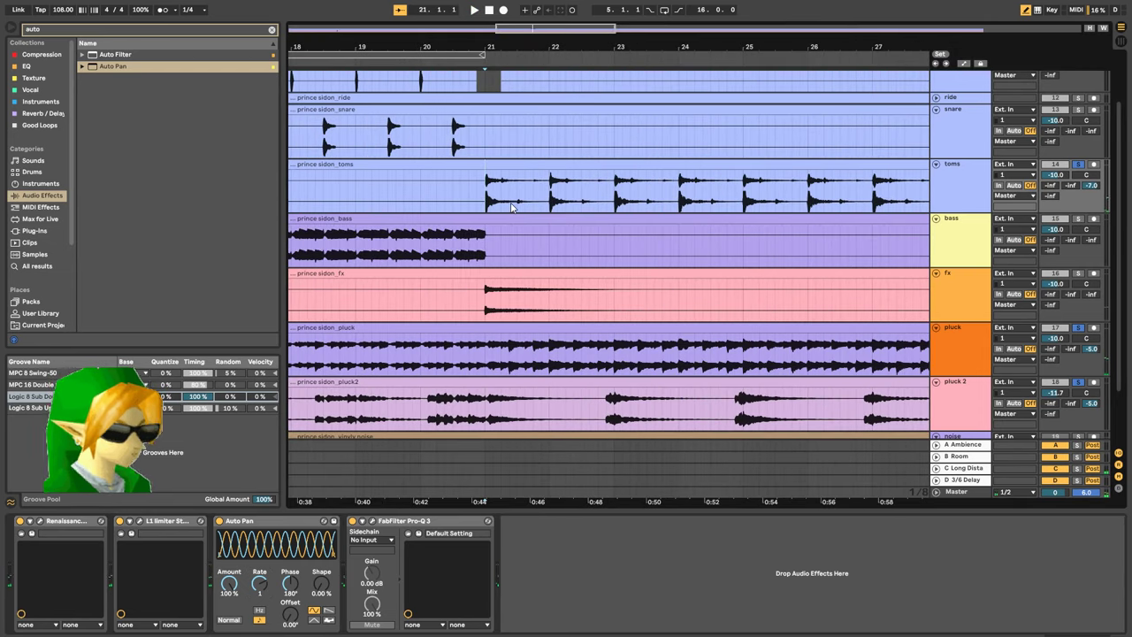
key(space)
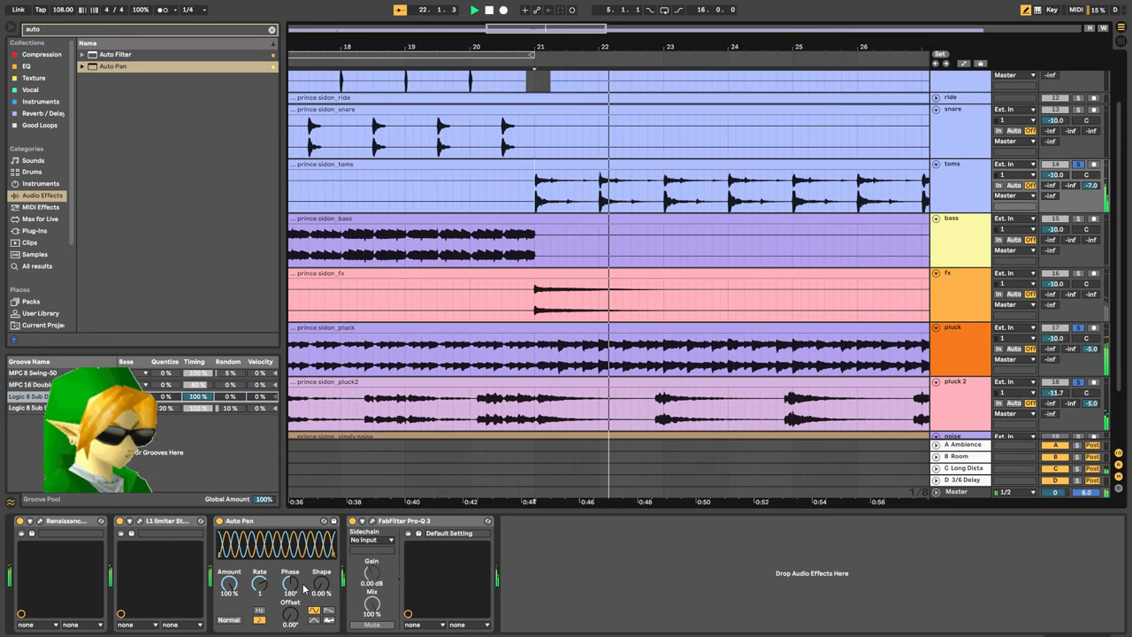
drag(311, 588, 311, 566)
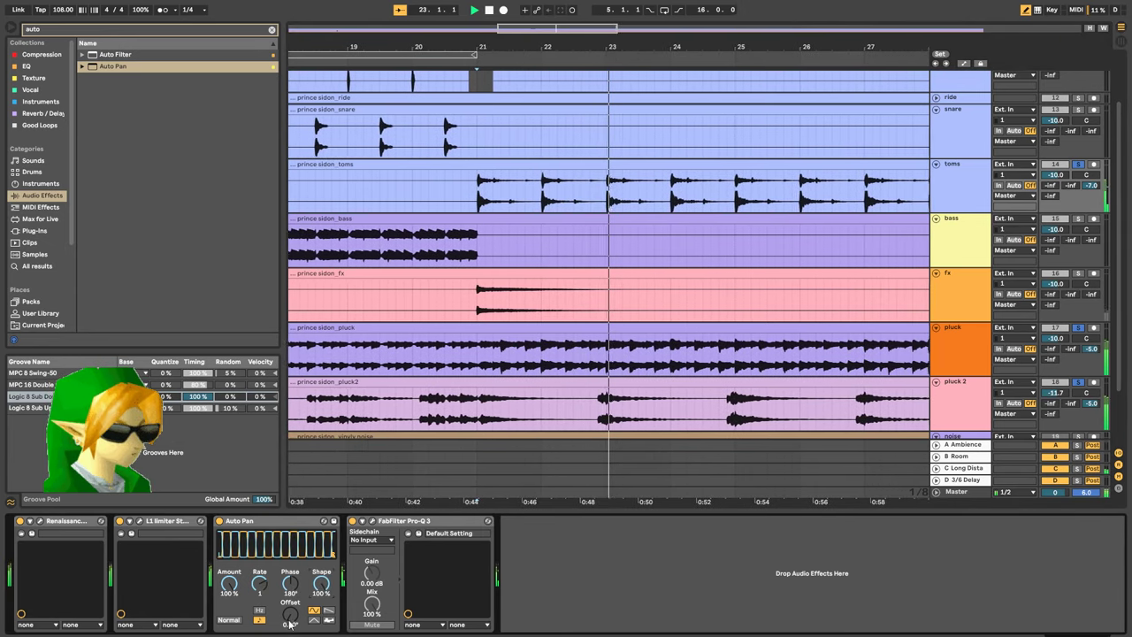
drag(290, 614, 290, 591)
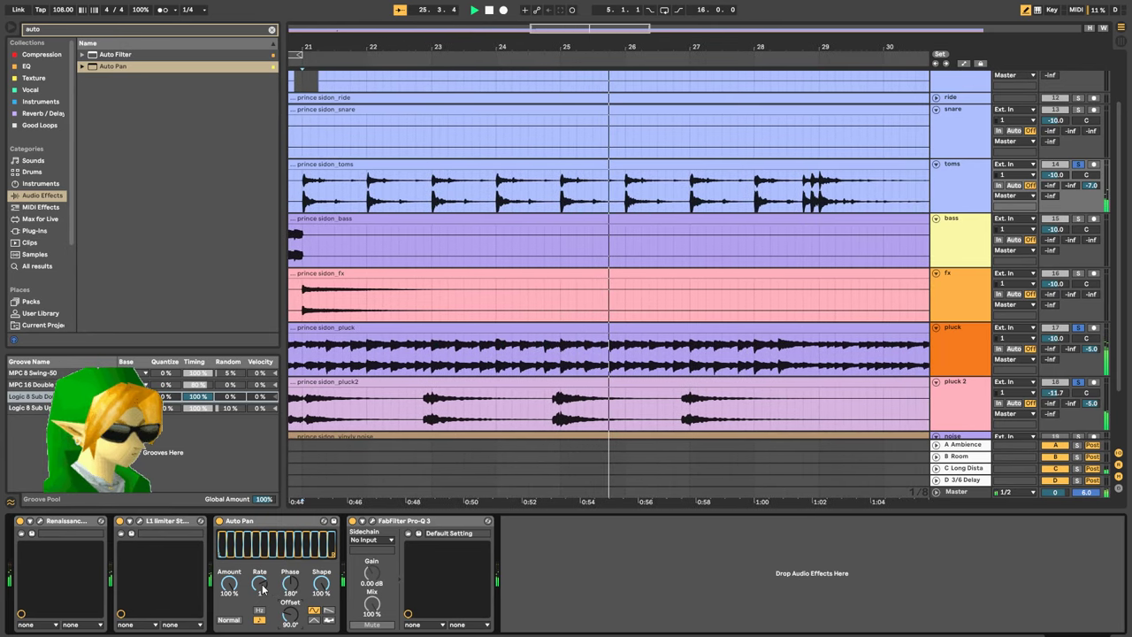
drag(259, 584, 259, 577)
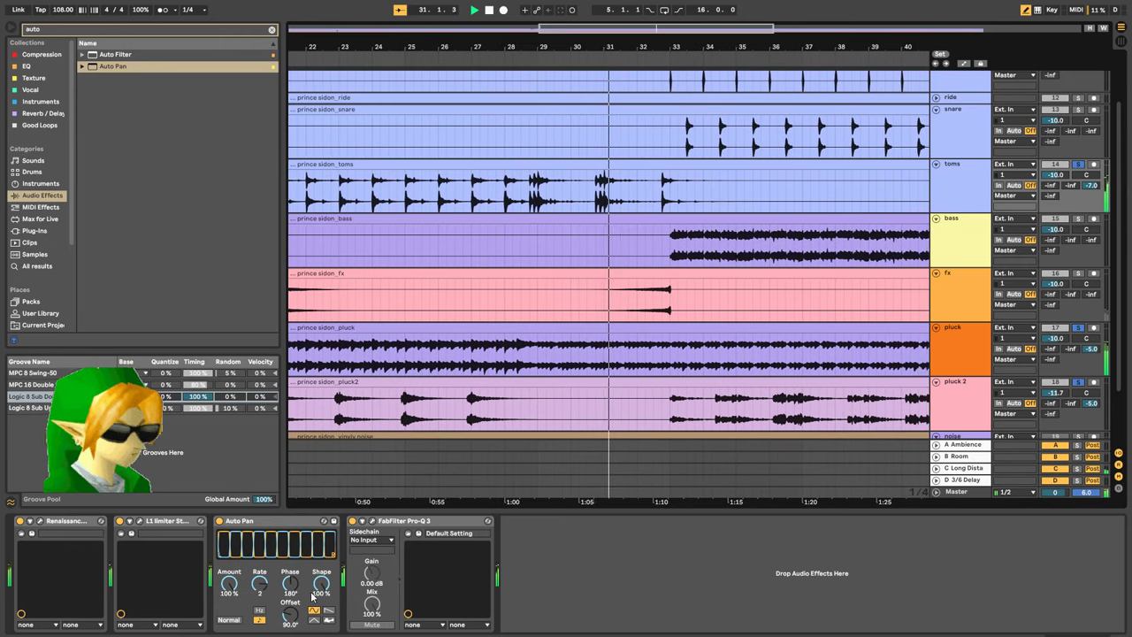
Play the toms from bar 21 and set Auto Pan's shape to 74.6 % and its amount to 68.3 %
drag(321, 584, 321, 596)
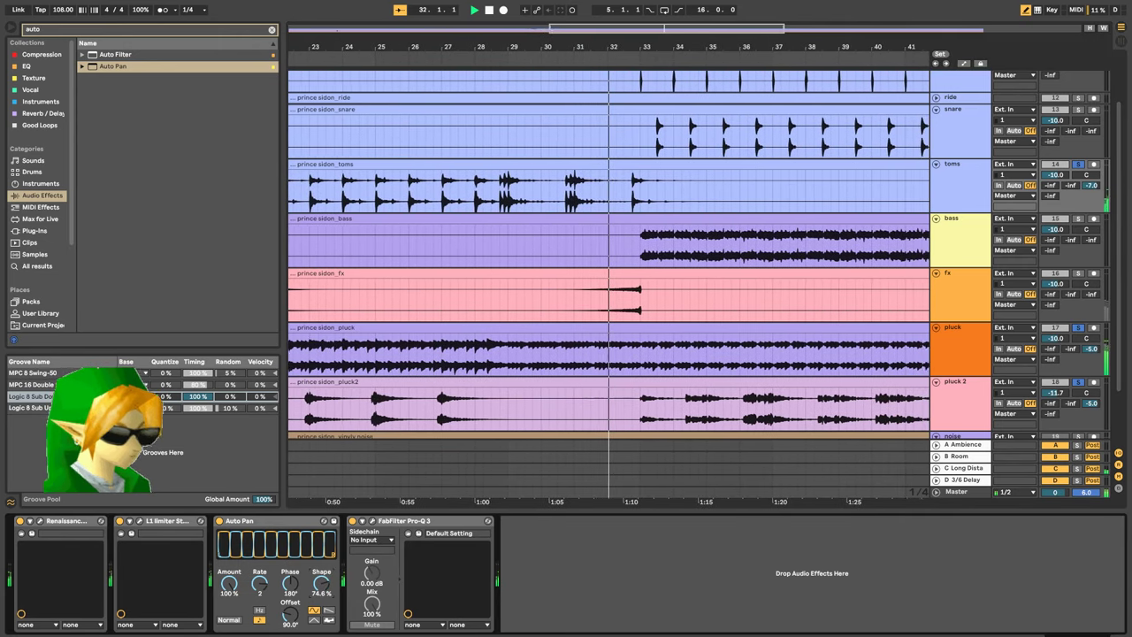
drag(689, 30, 689, 17)
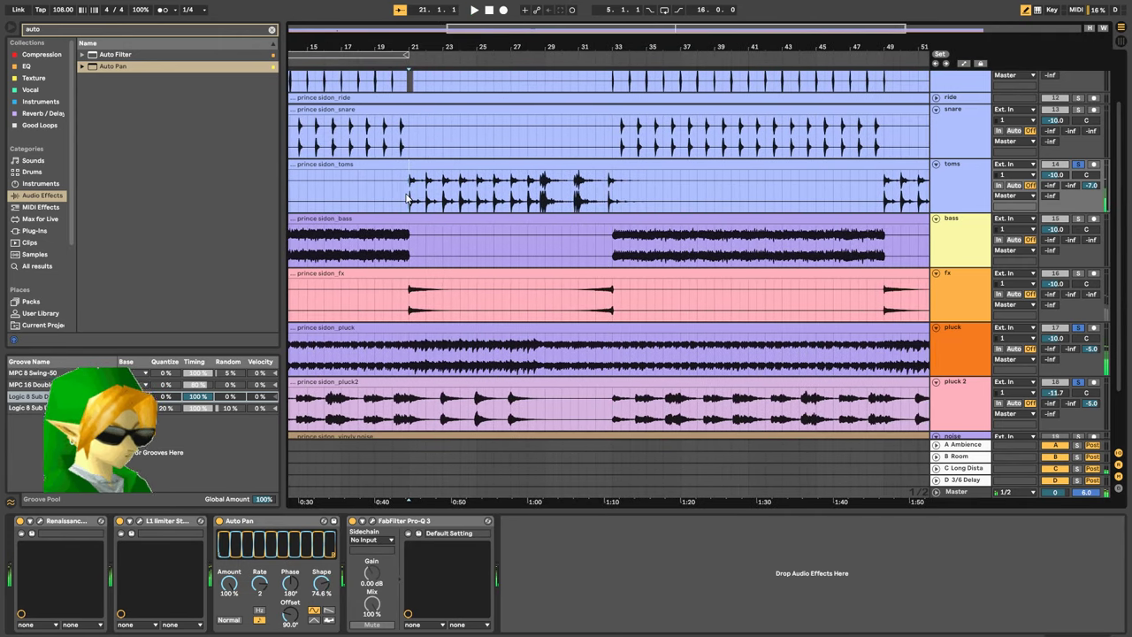
drag(322, 588, 323, 591)
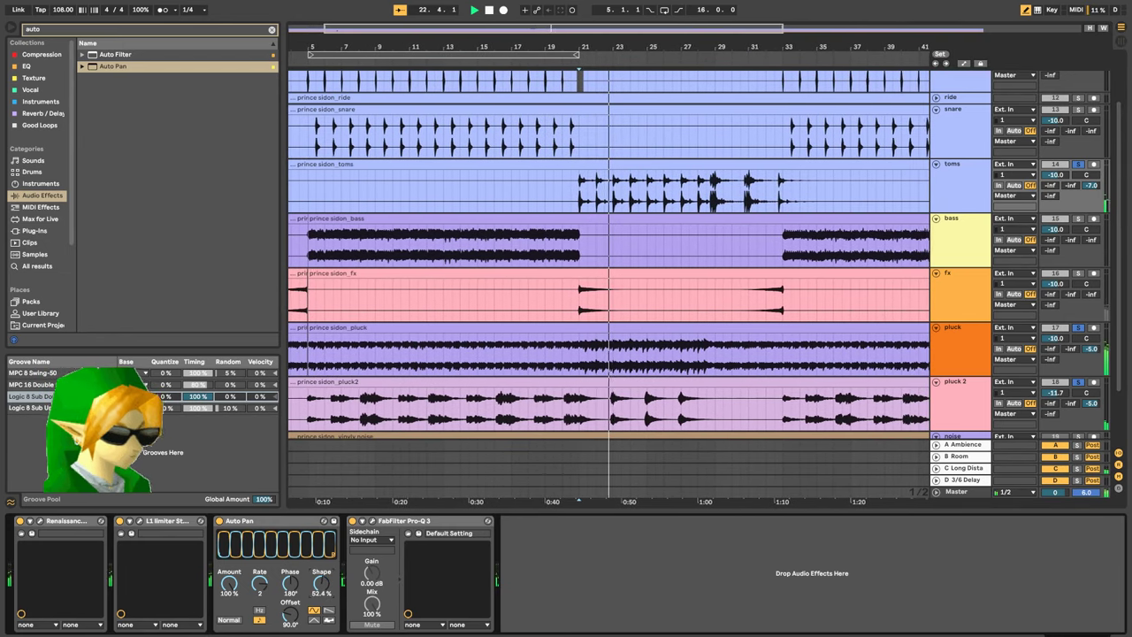
drag(322, 583, 322, 564)
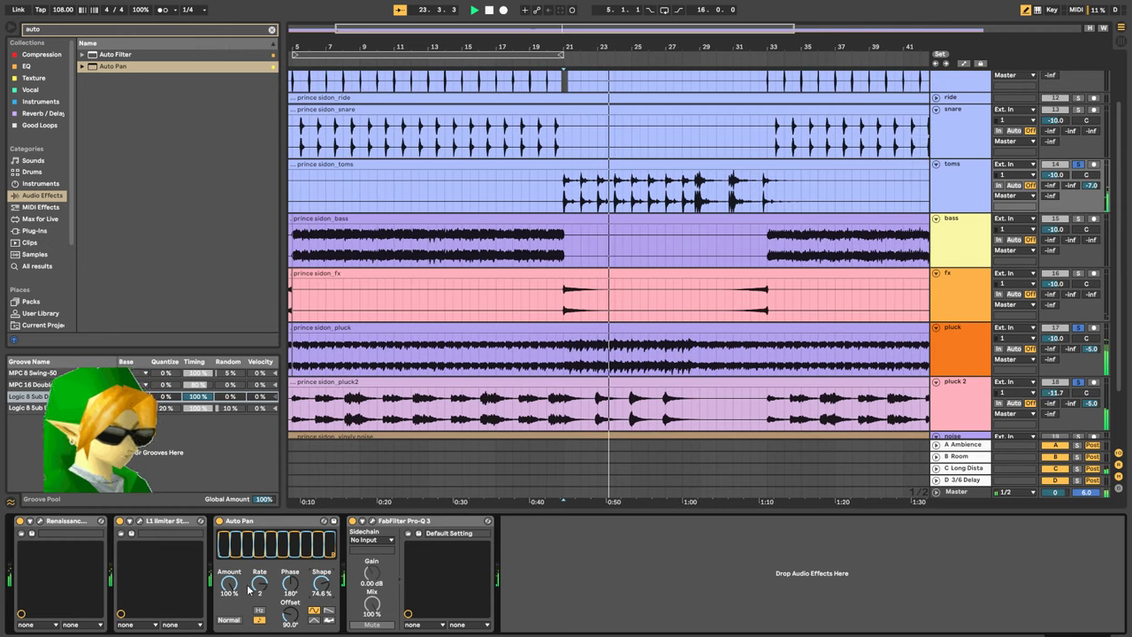
drag(229, 584, 229, 612)
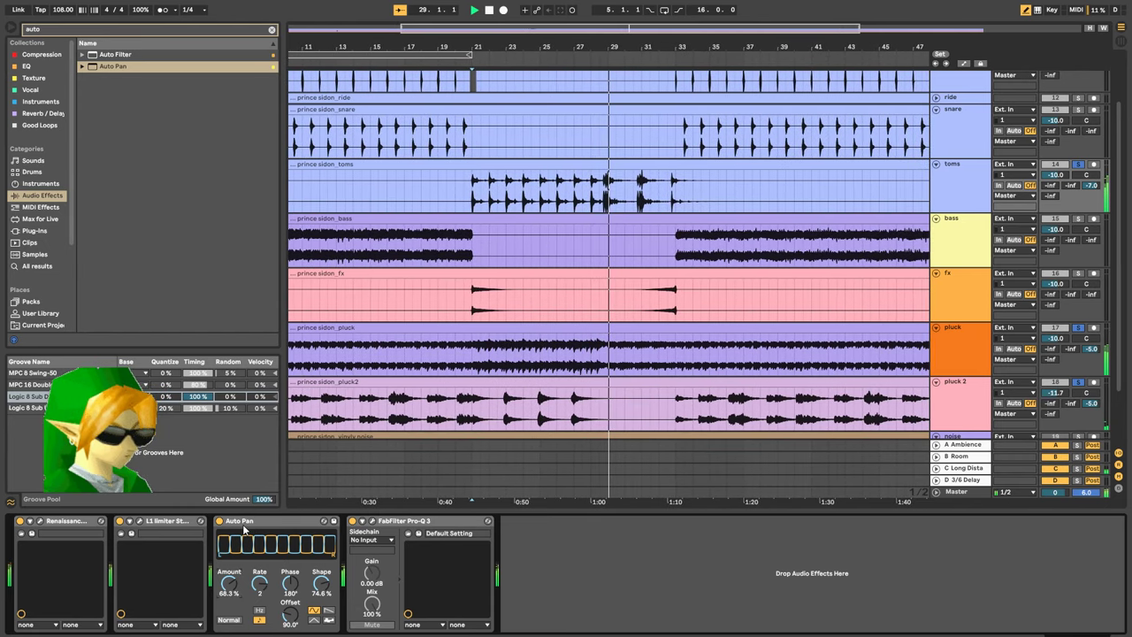
Move Auto Pan ahead of the L1 limiter on the toms, comparing both device orders with the limiter window open
drag(244, 528, 138, 534)
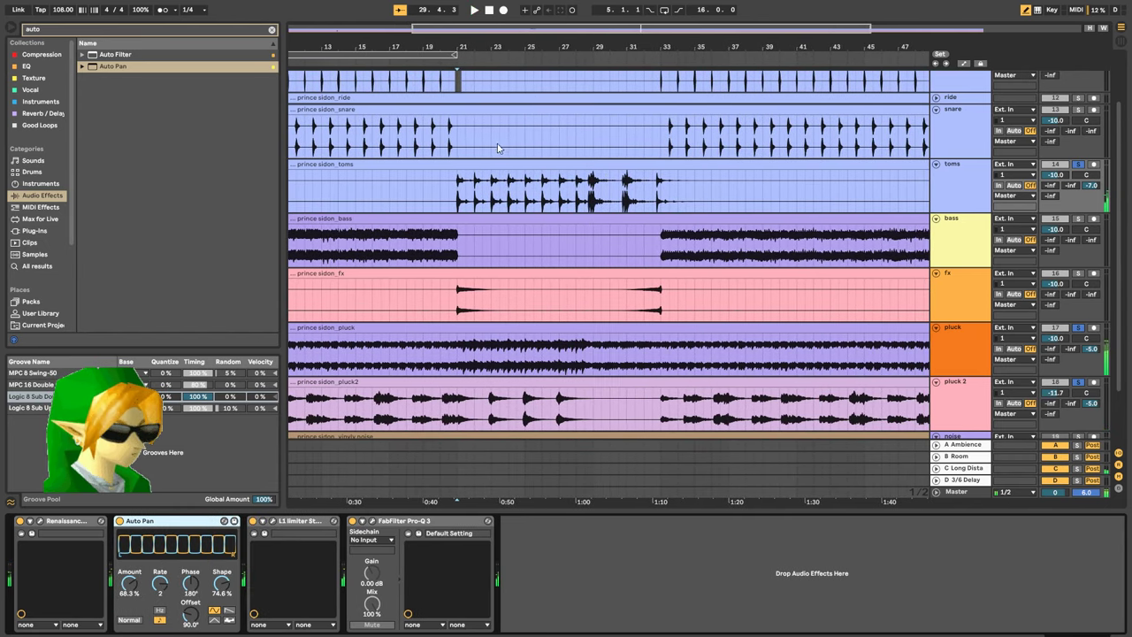
click(272, 521)
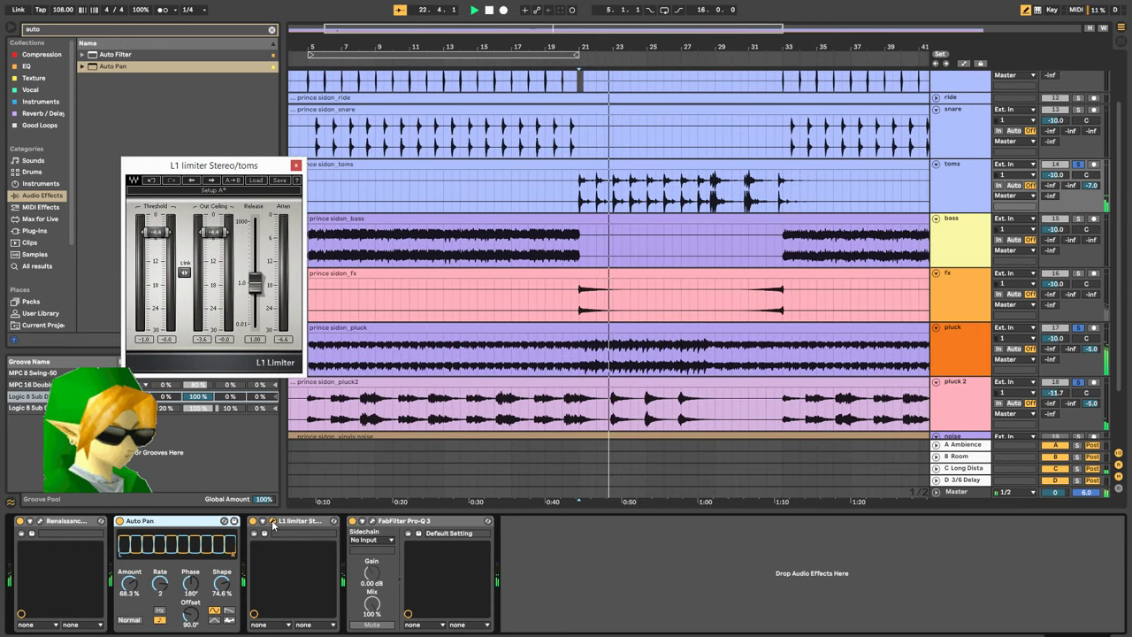
drag(179, 522, 322, 541)
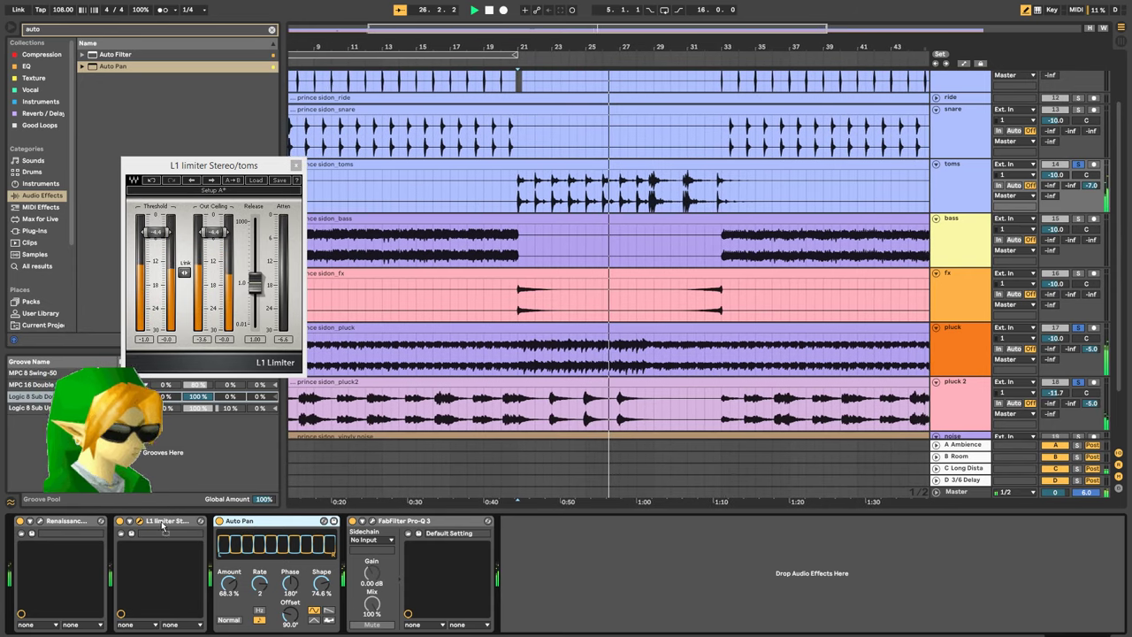
click(249, 522)
drag(249, 521, 146, 525)
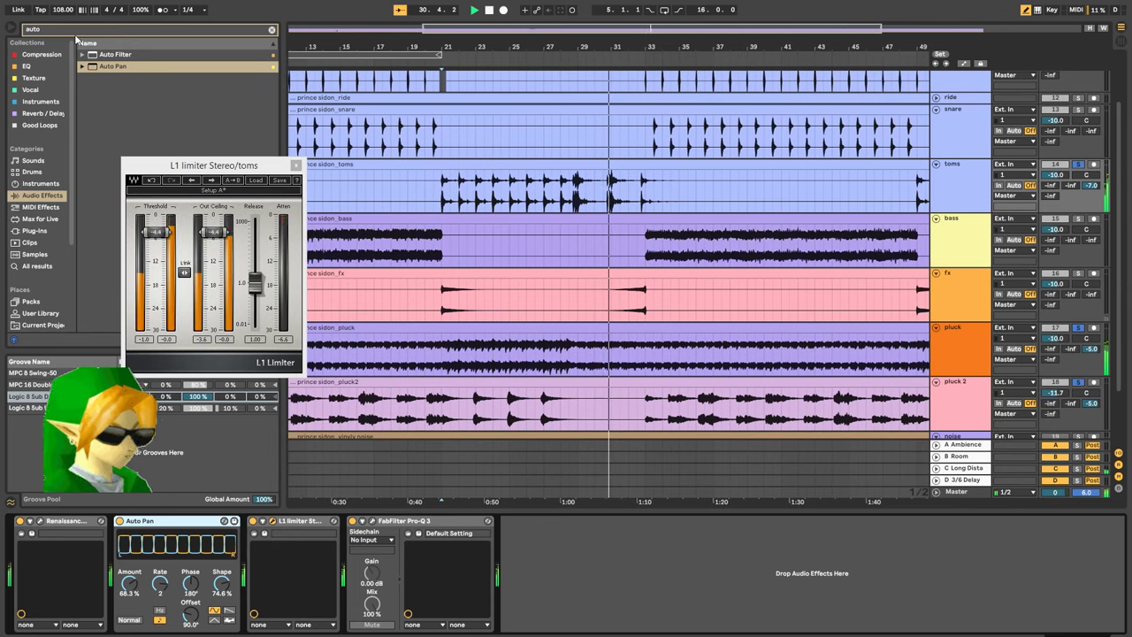
Try a Utility ahead of Auto Pan on the toms while playing from bar 21, and remove it again
click(102, 29)
text(ut)
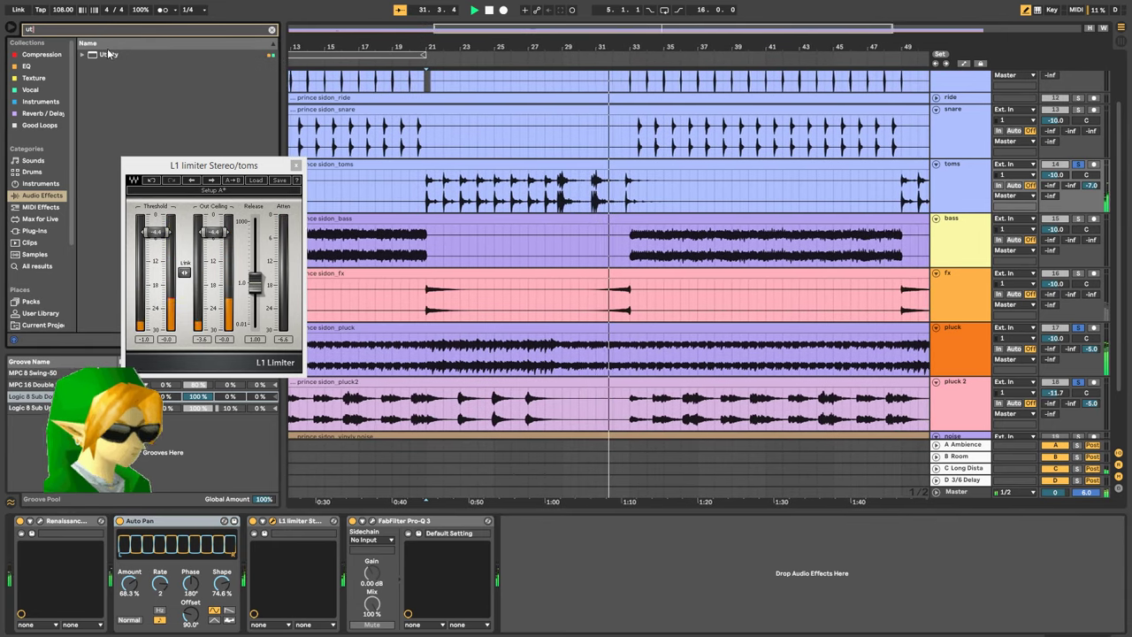
drag(114, 59, 115, 566)
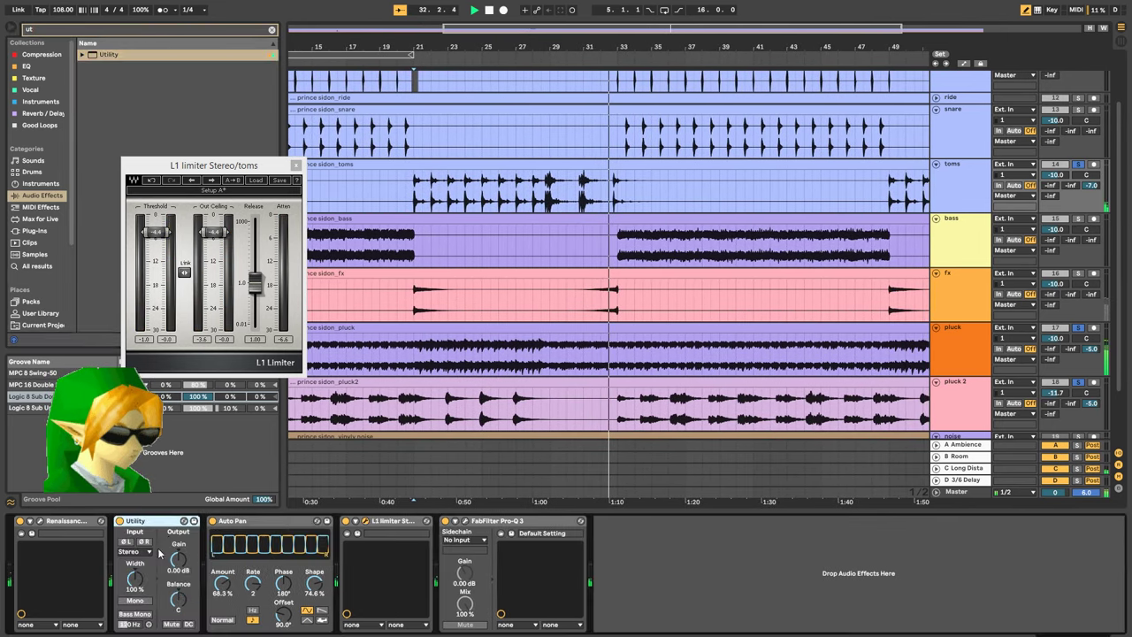
key(space)
key(space)
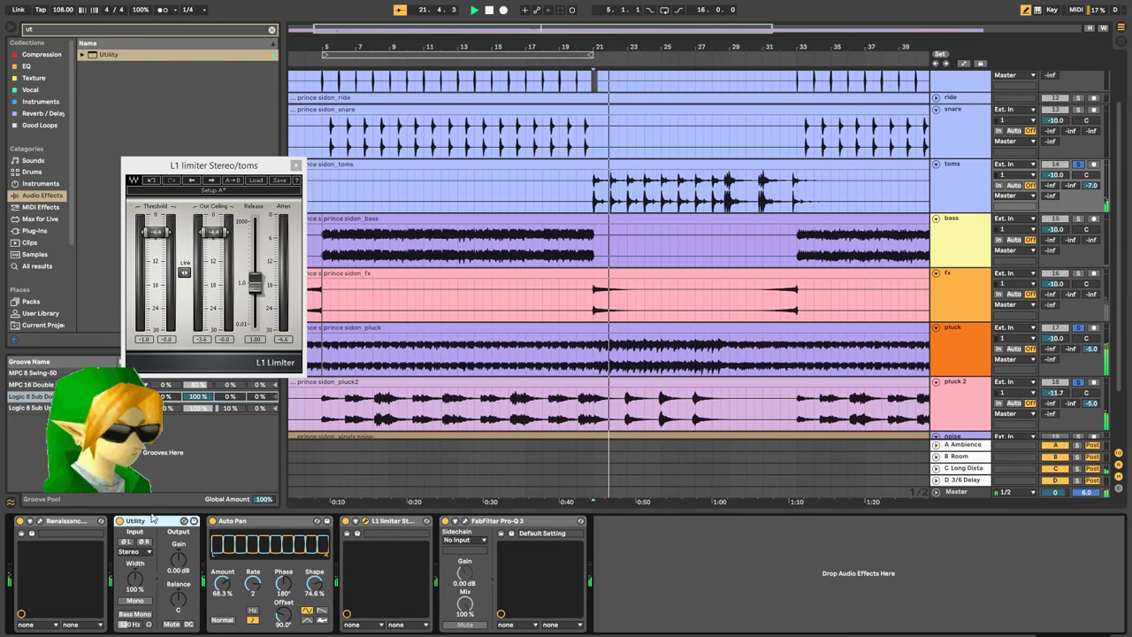
drag(179, 601, 178, 609)
click(155, 521)
key(Delete)
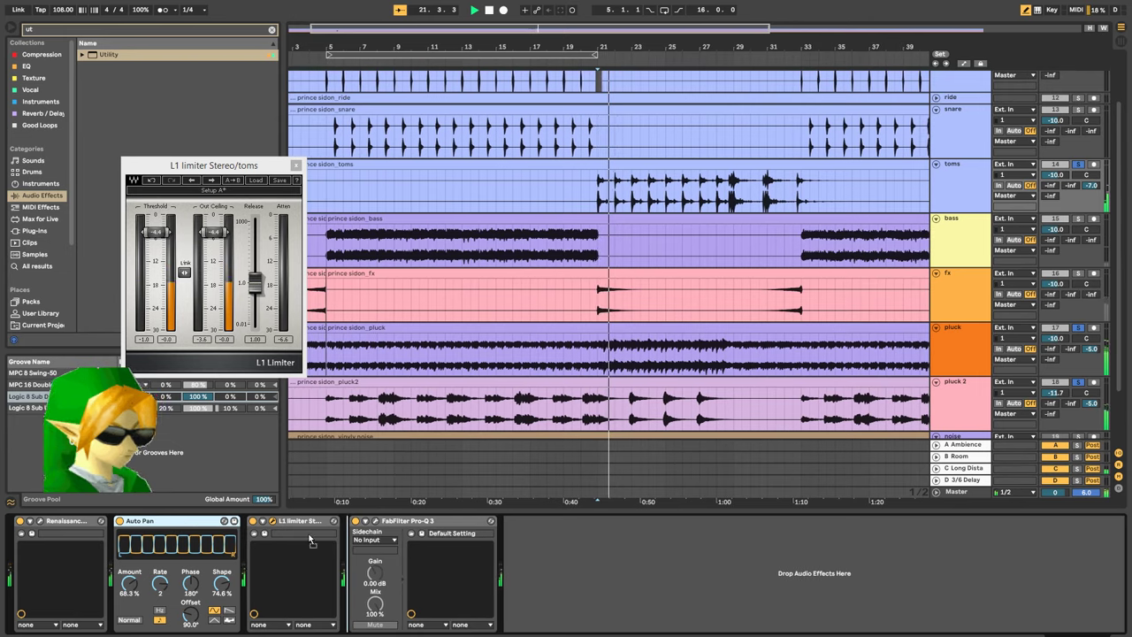
Compare Auto Pan after and before the toms limiter, keep it before with the amount at 66.7 %, and close the limiter window
drag(309, 540, 313, 539)
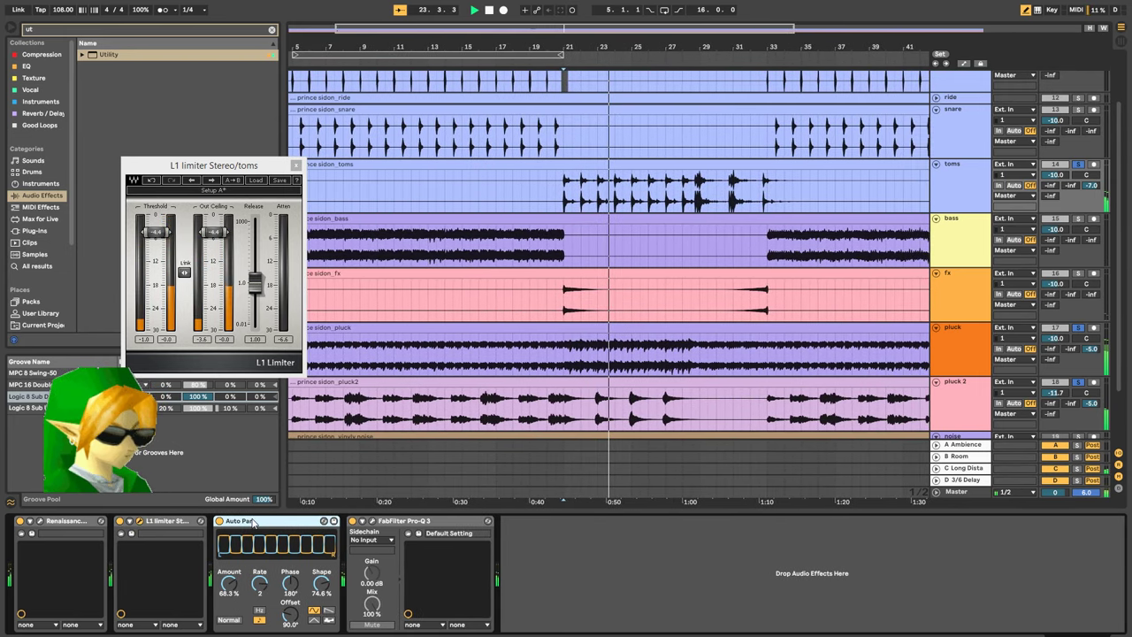
drag(252, 522, 110, 550)
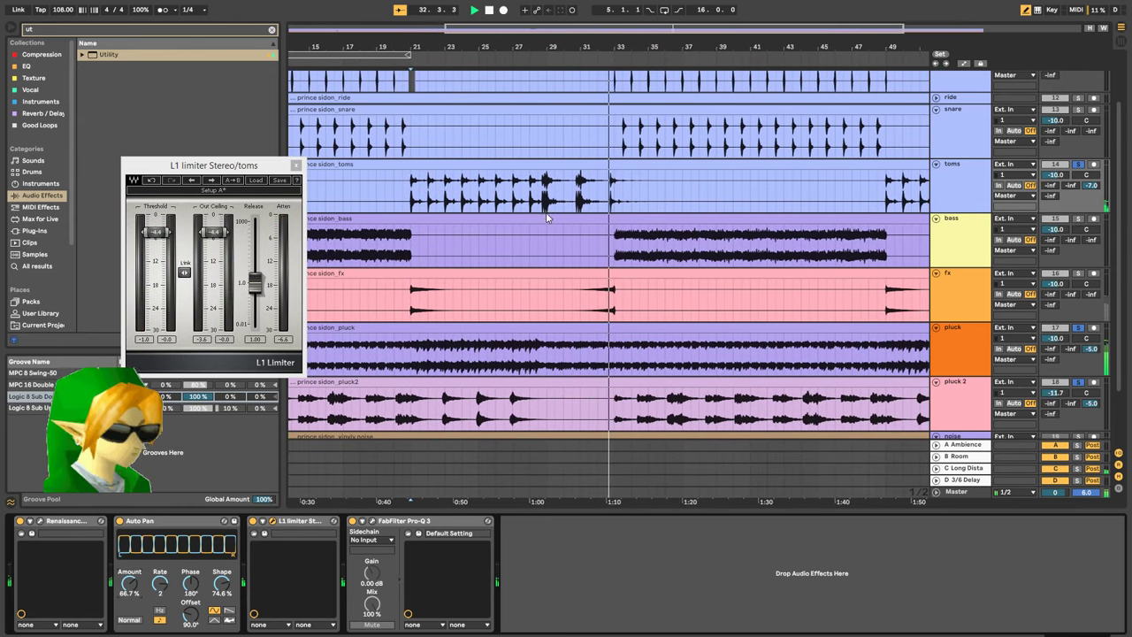
click(295, 165)
Turn off the solos on the toms and both plucks, and check the Torque settings on the kick
scroll(1093, 117, up, 2)
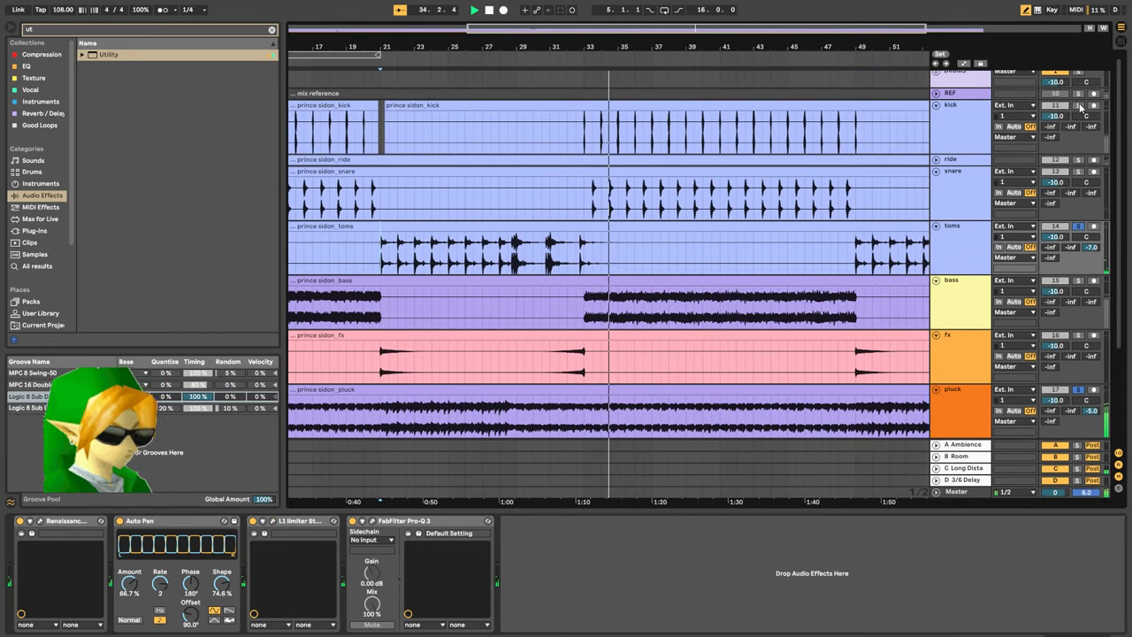
click(567, 444)
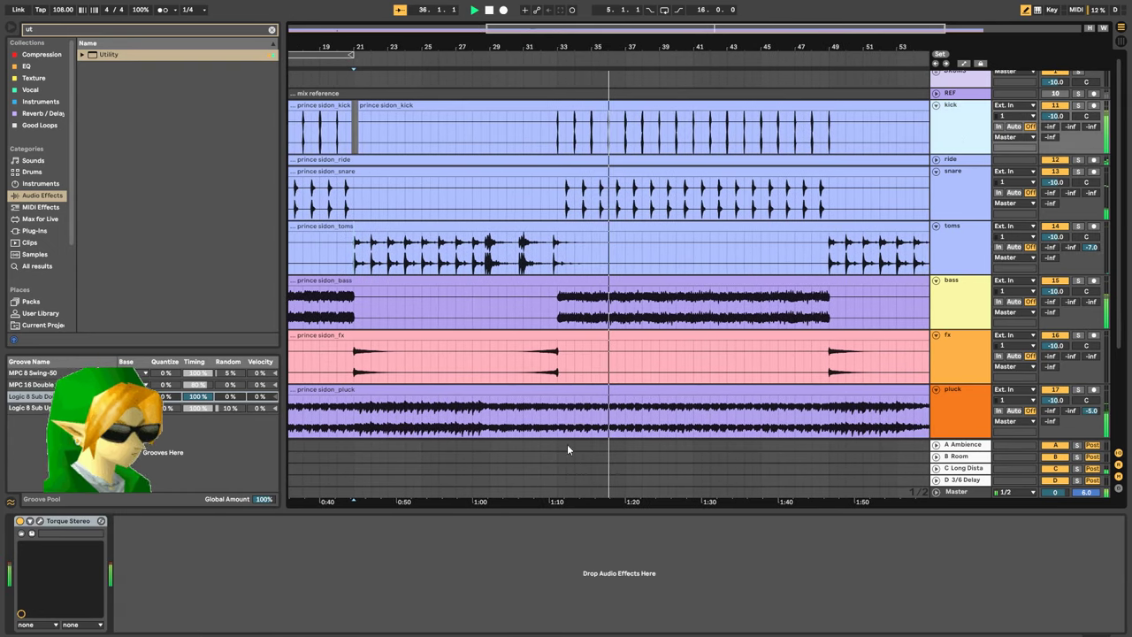
click(39, 521)
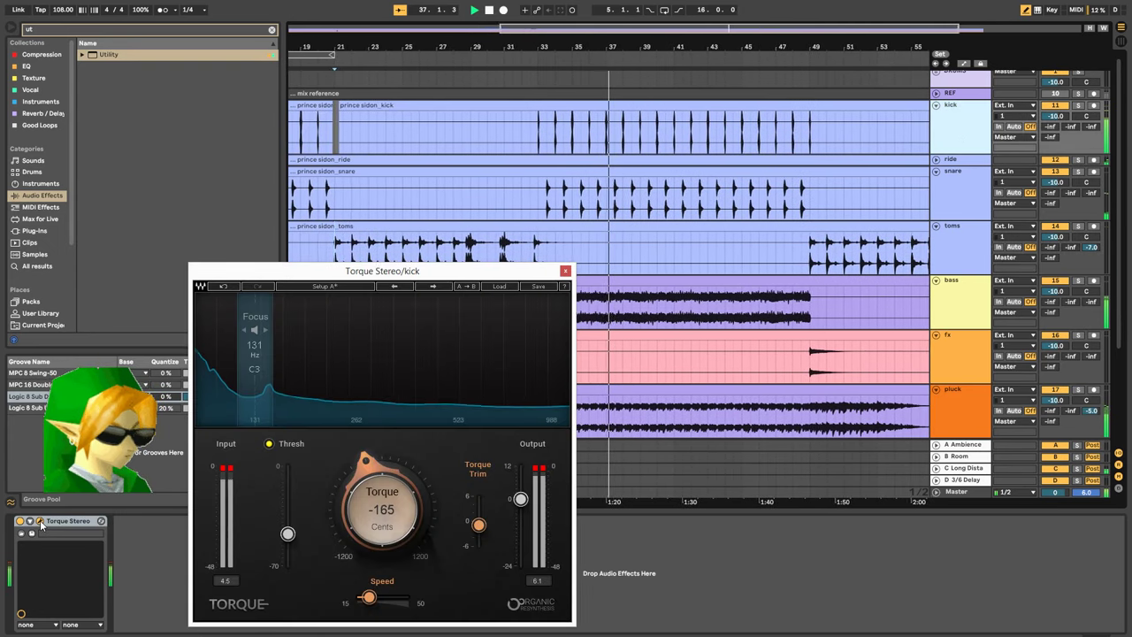
click(39, 521)
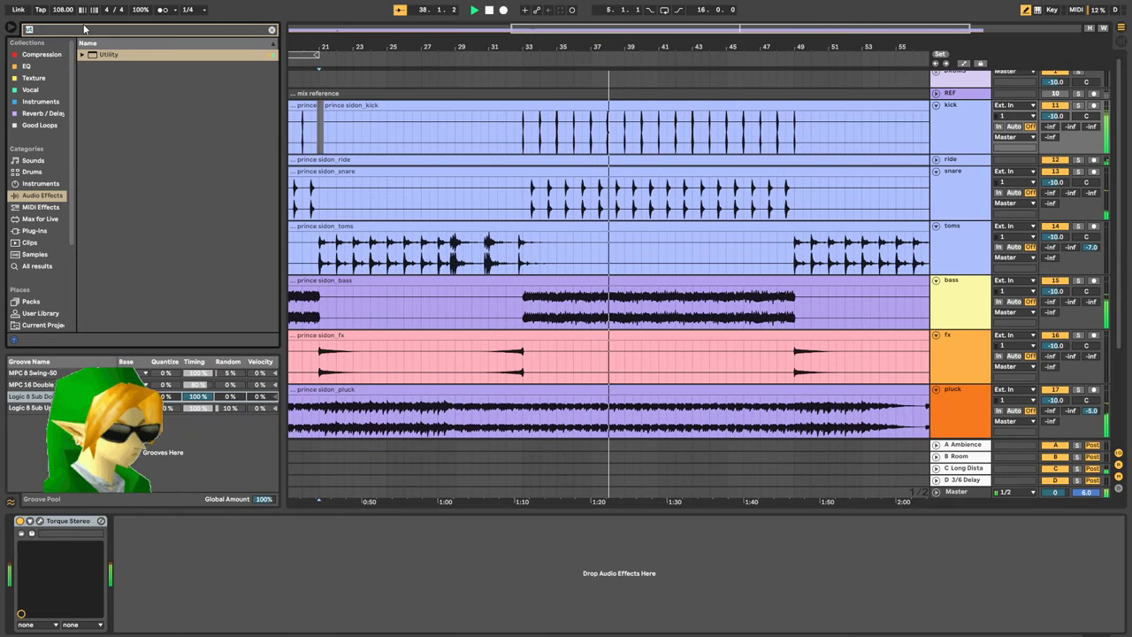
Find JJP-Drums Stereo among the plug-ins and insert it after Torque on the kick track
click(83, 32)
text(jjp)
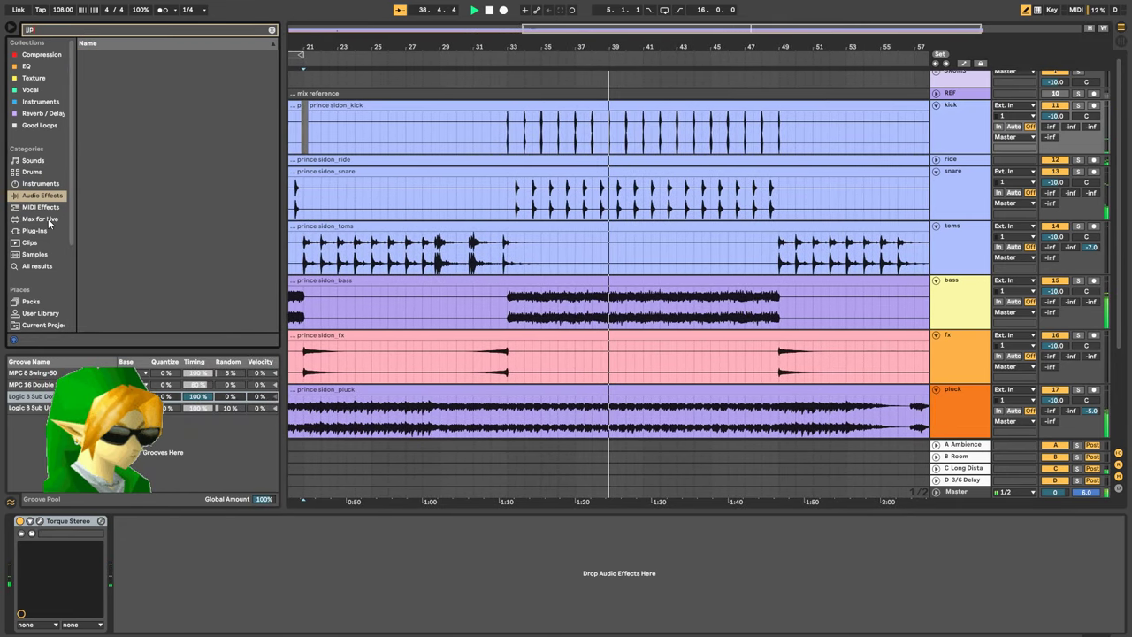
click(35, 230)
drag(132, 149, 252, 567)
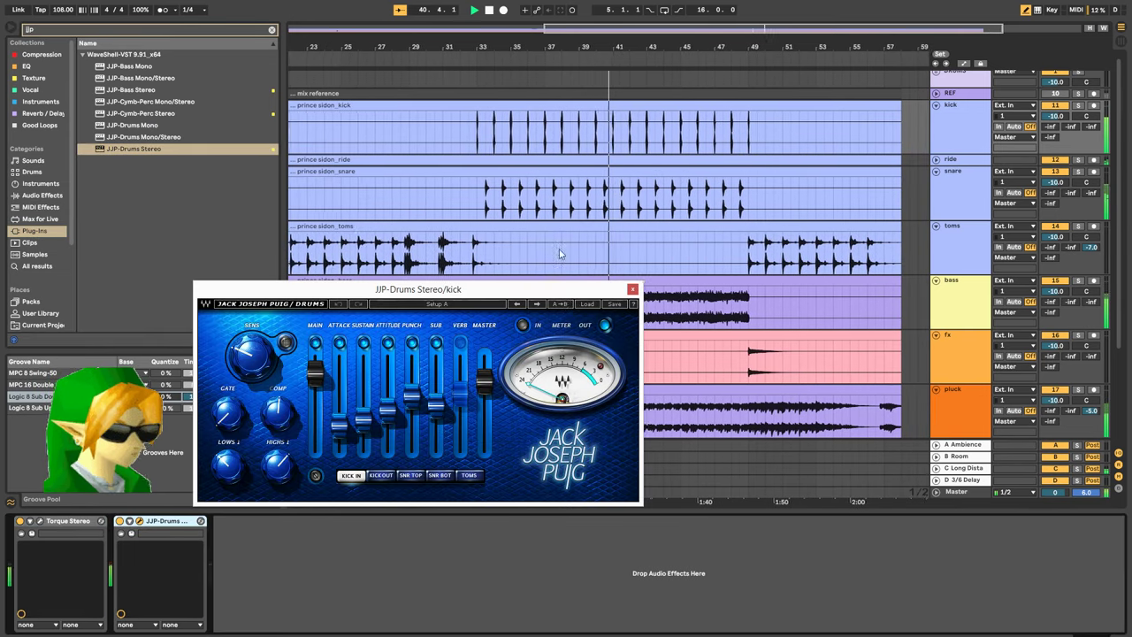
Try the KU. KICK and CARDIAC KICK presets in JJP-Drums, and remove the plug-in from the kick
click(586, 304)
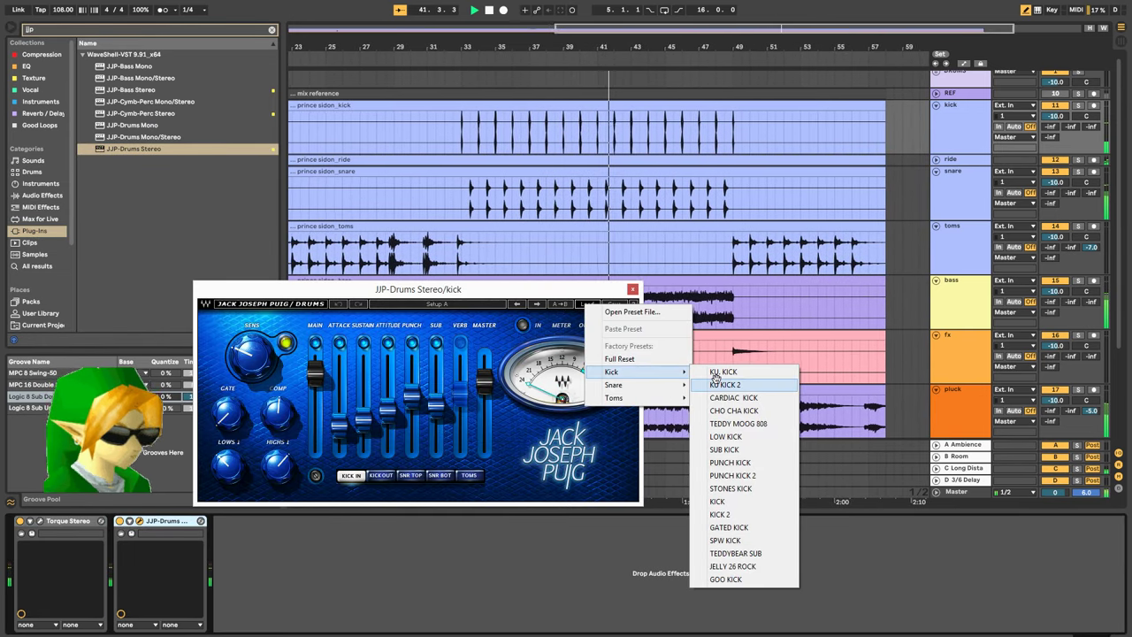
click(720, 373)
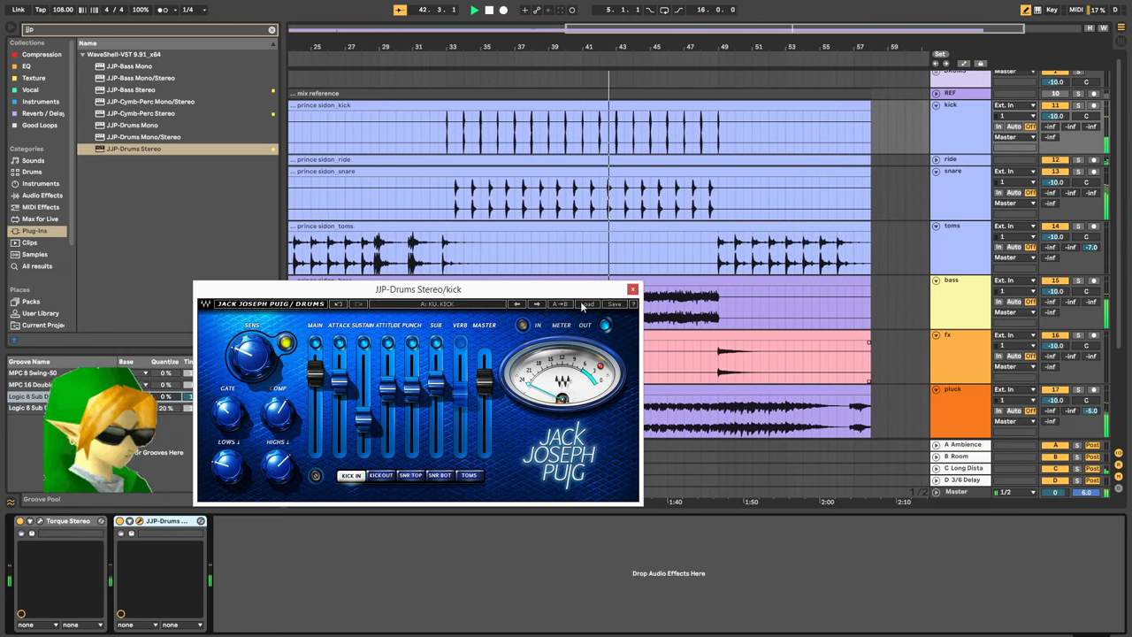
click(585, 304)
mouse_move(619, 374)
click(708, 399)
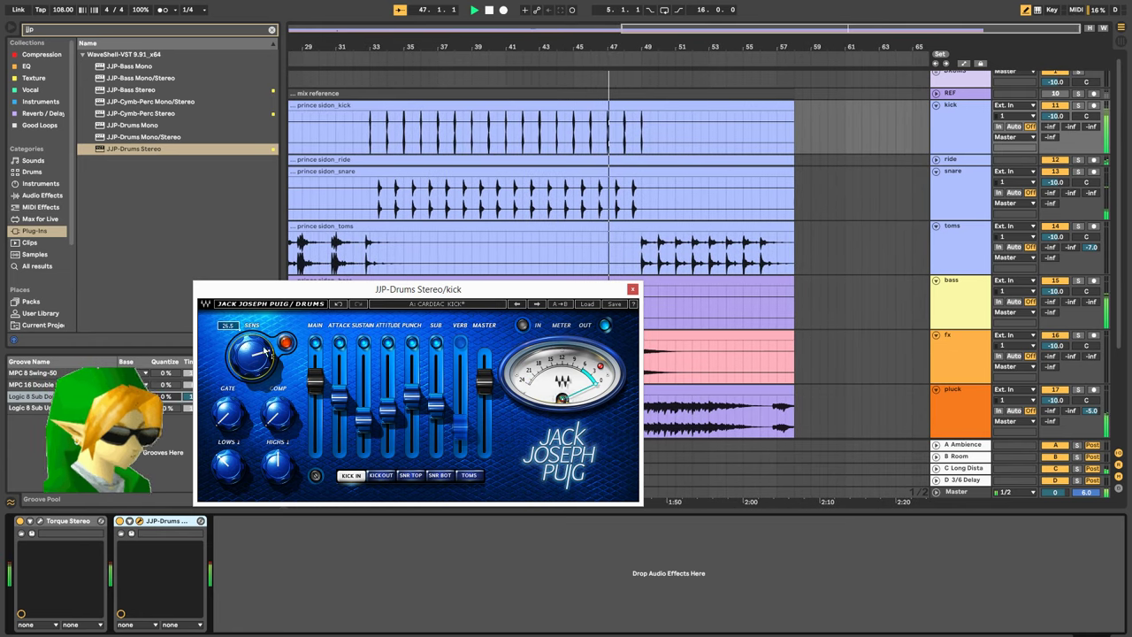
click(122, 521)
key(Delete)
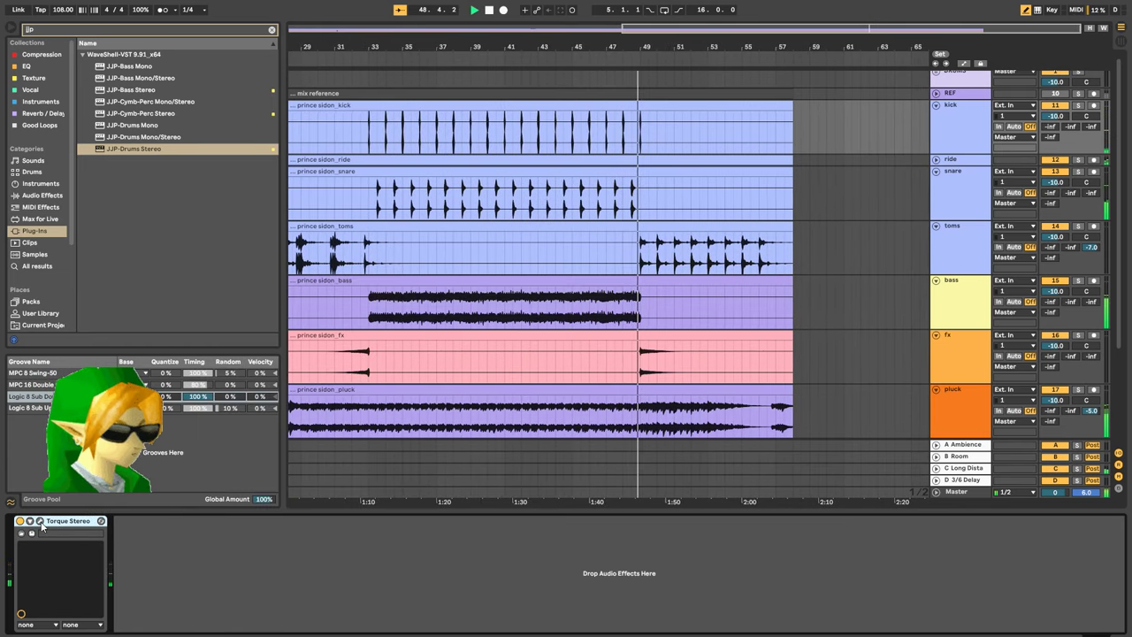
Play the kick section from bar 33, set Torque's speed to 18.9 ms while comparing slower and faster values, and close its window
click(39, 521)
key(space)
click(365, 148)
key(space)
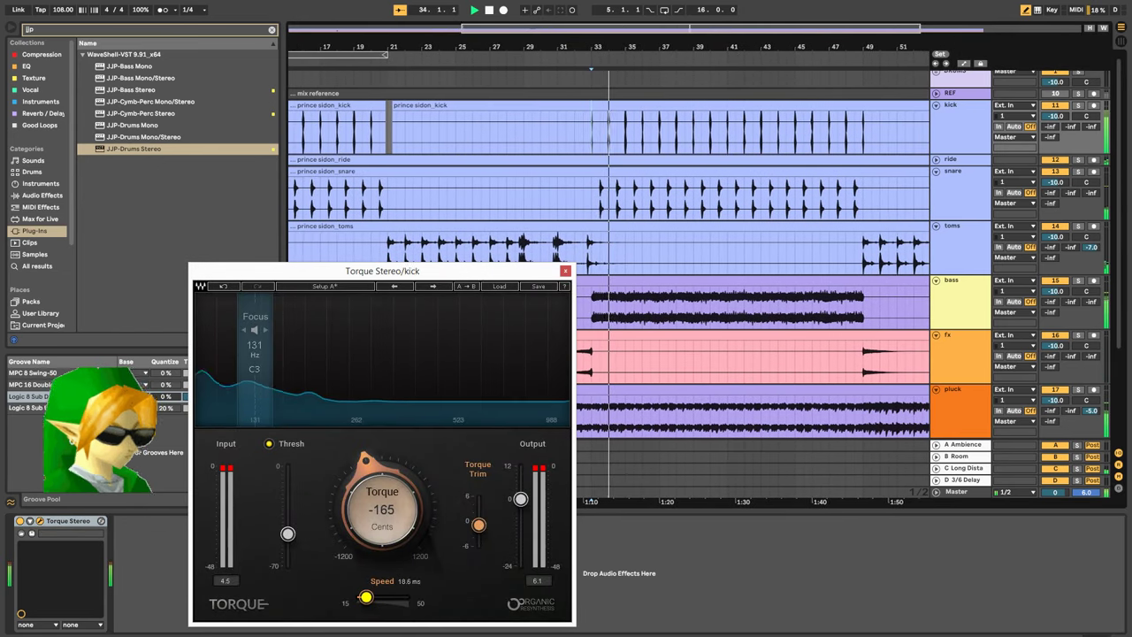
drag(367, 596, 358, 597)
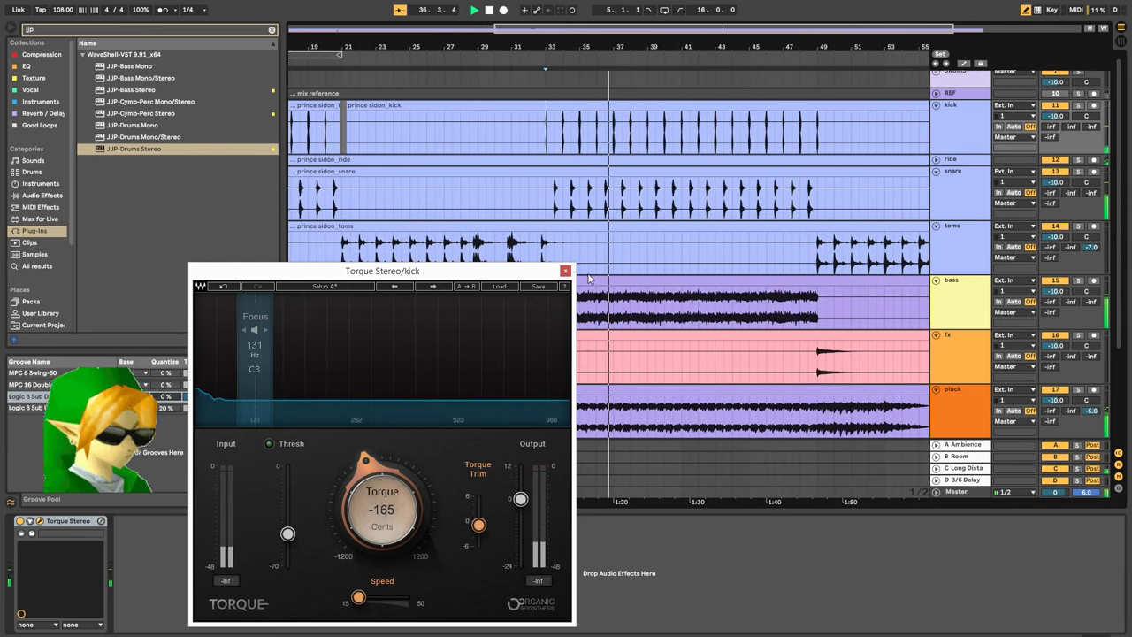
click(20, 520)
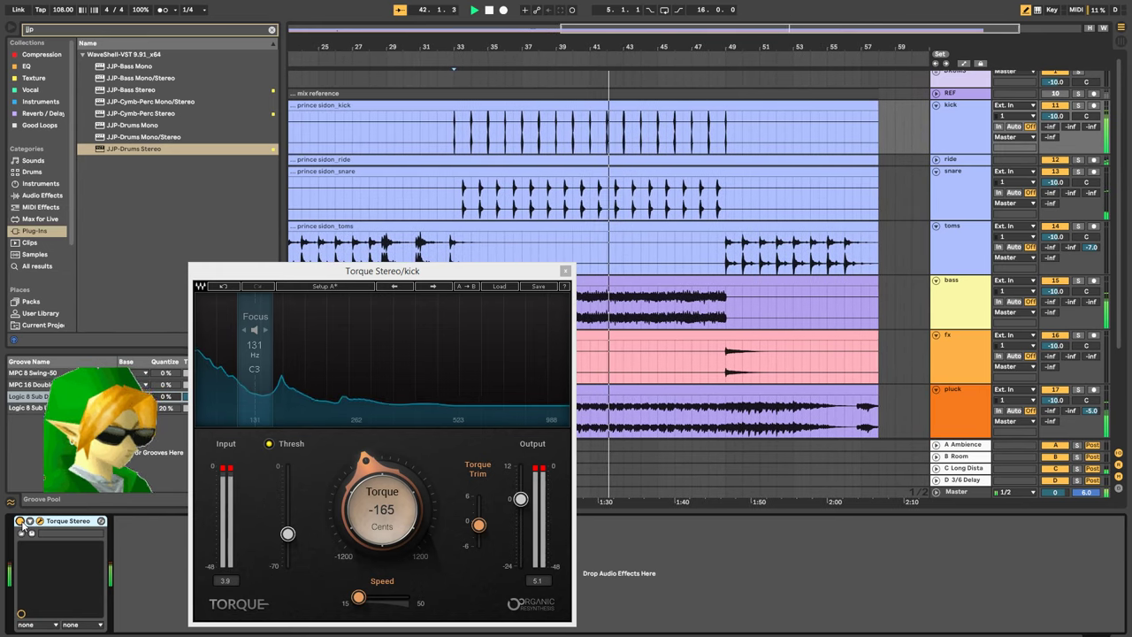
click(548, 147)
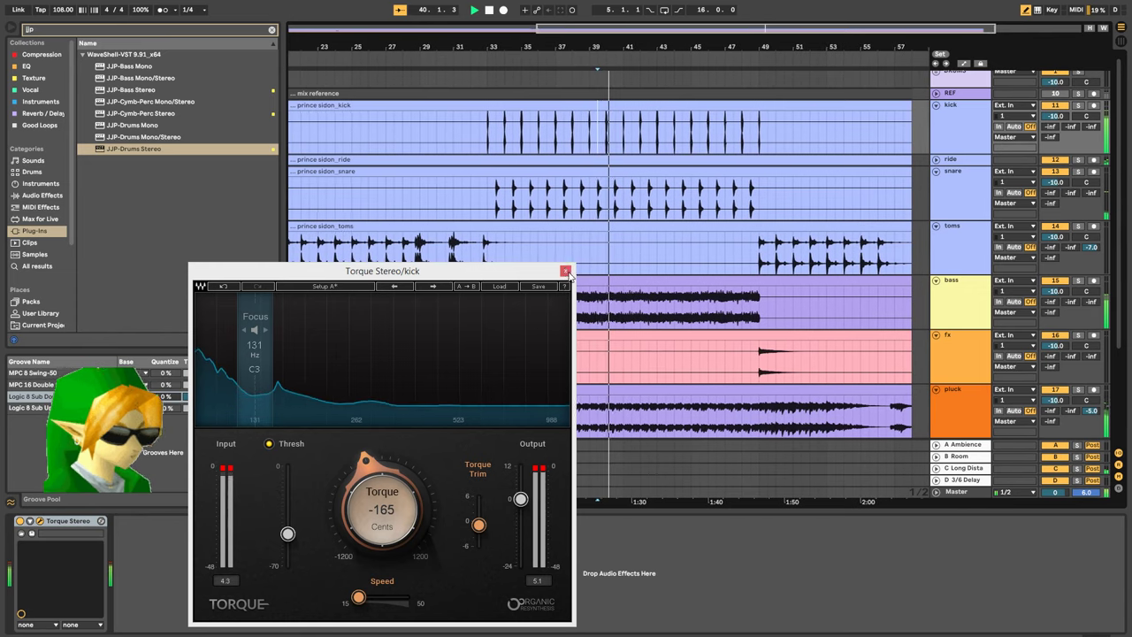
mouse_move(358, 597)
mouse_down()
mouse_move(396, 597)
mouse_move(370, 597)
mouse_move(380, 597)
mouse_up()
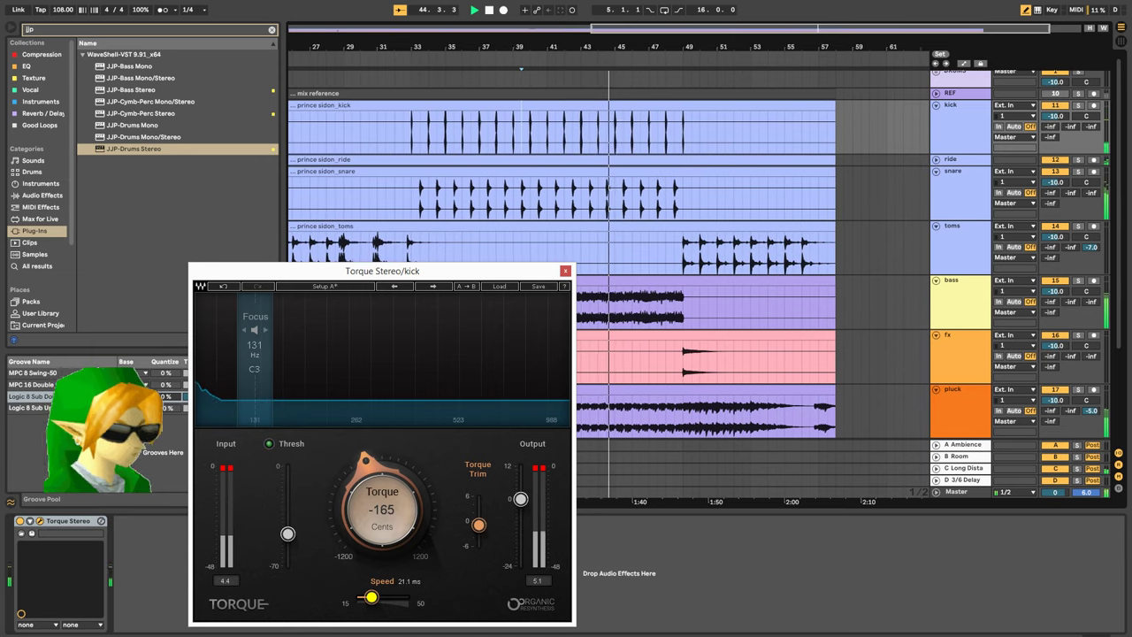
drag(371, 597, 368, 596)
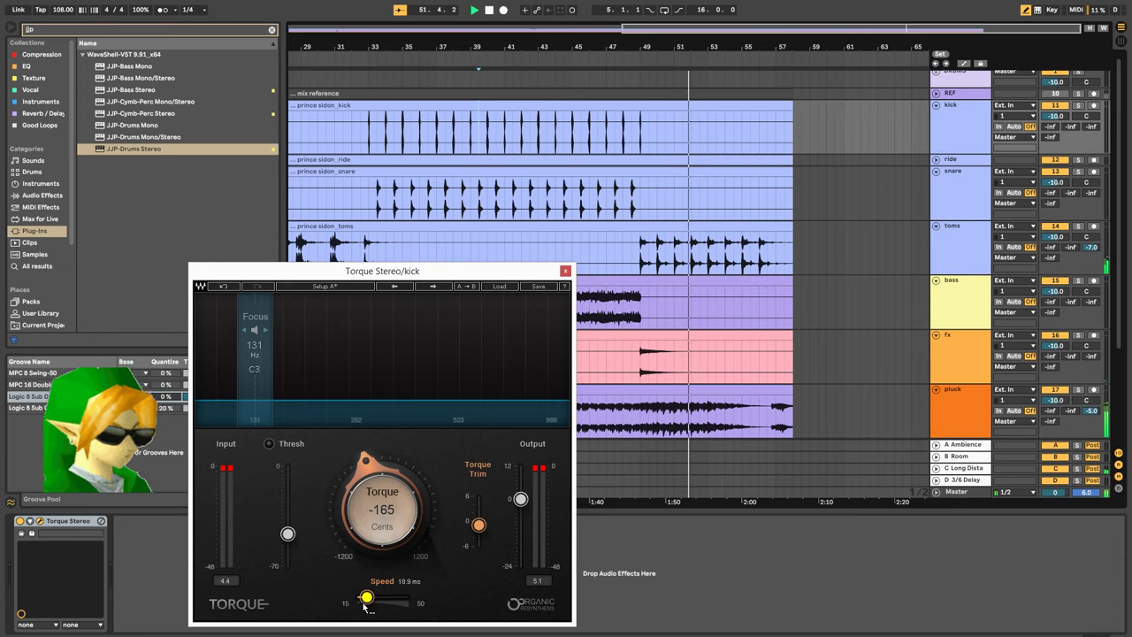
click(566, 273)
Play the full mix from about bar 3, hide the browser, and inspect the kick, snare and bass waveforms around bar 7
drag(893, 46, 893, 17)
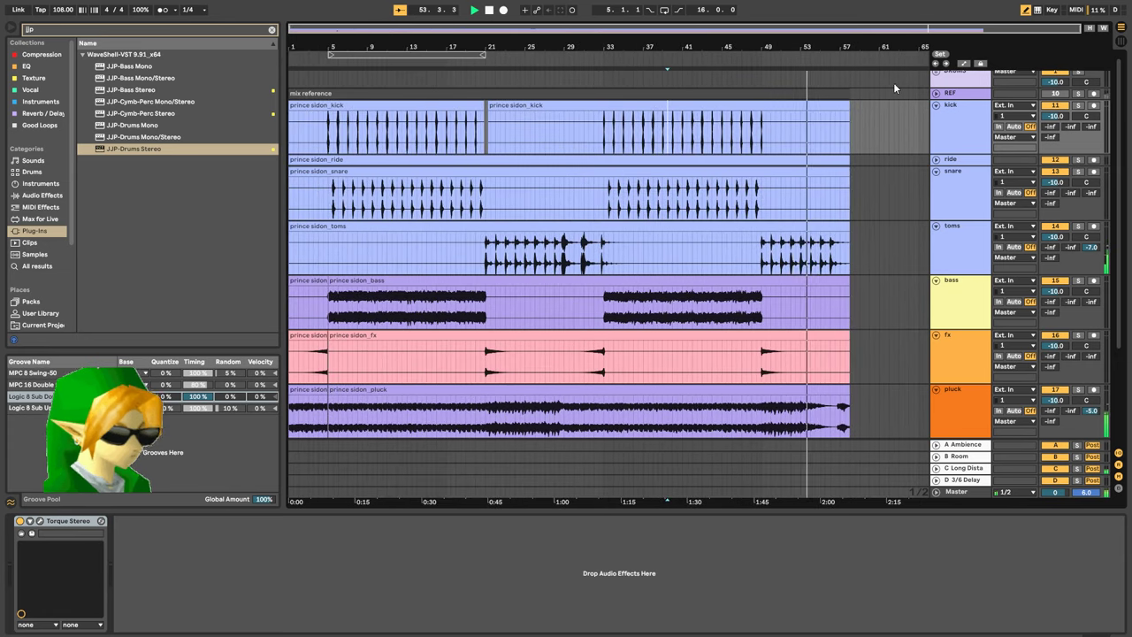
click(318, 314)
key(space)
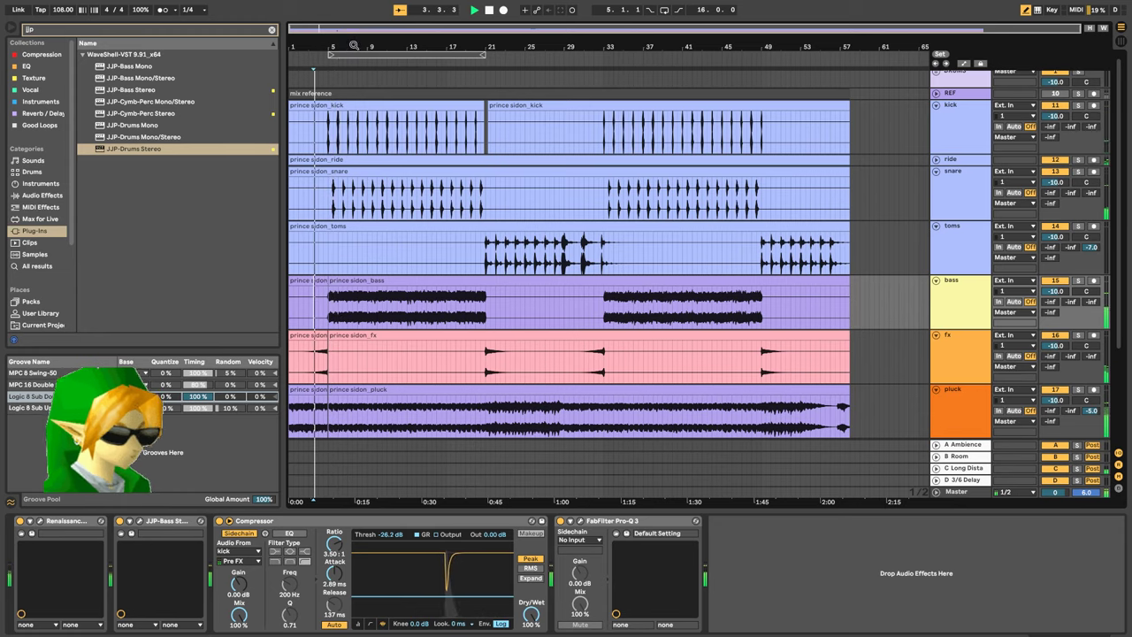
drag(350, 31, 345, 176)
click(11, 27)
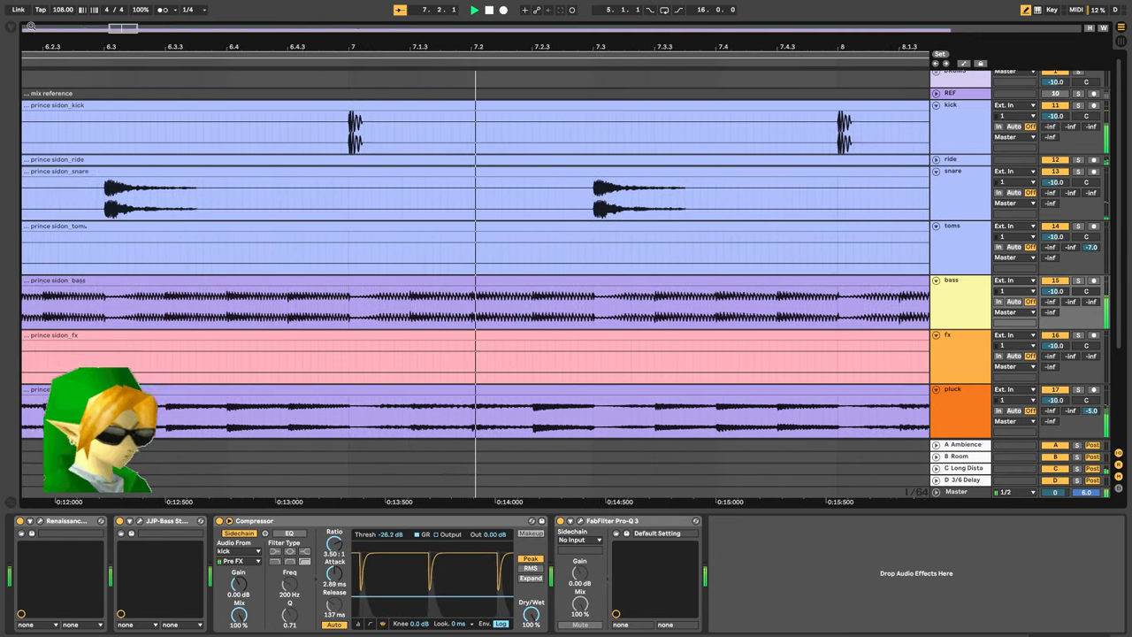
drag(155, 43, 157, 33)
drag(265, 44, 278, 11)
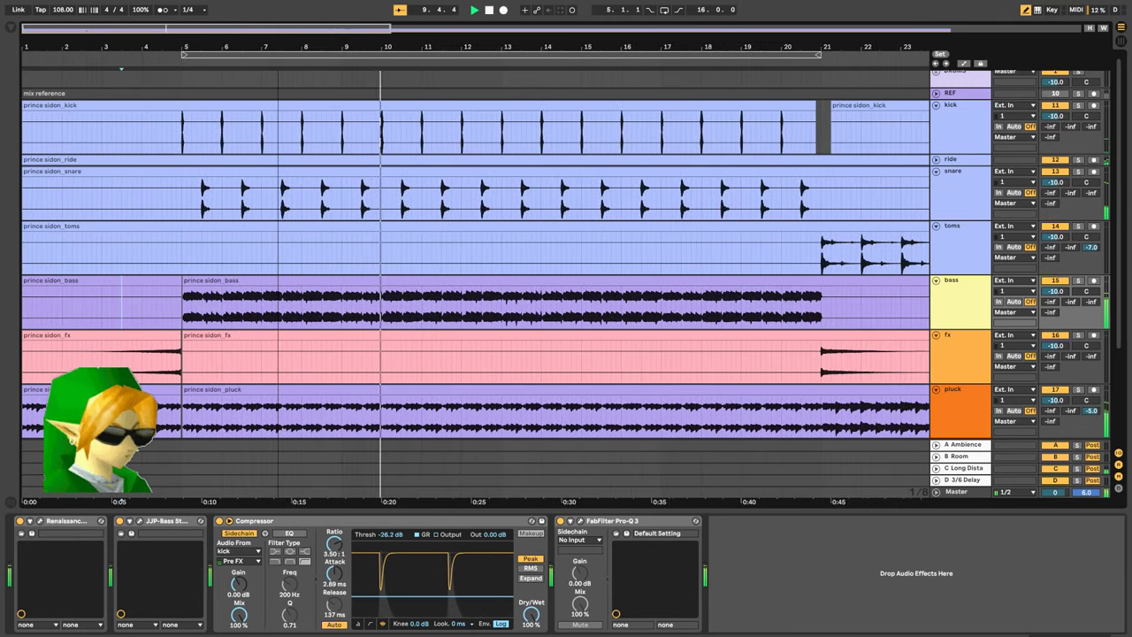
Select the kick hit at bar 10 and examine its waveform up close against the bass and pluck
click(381, 149)
key(plus)
key(plus)
key(plus)
key(plus)
key(plus)
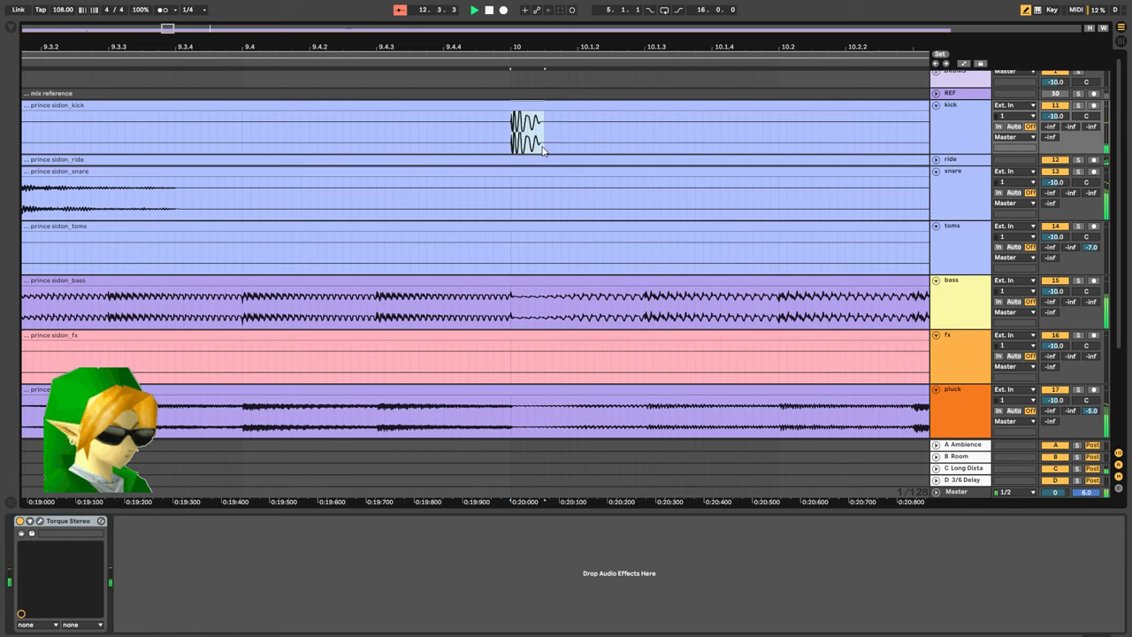
key(minus)
key(minus)
key(minus)
key(minus)
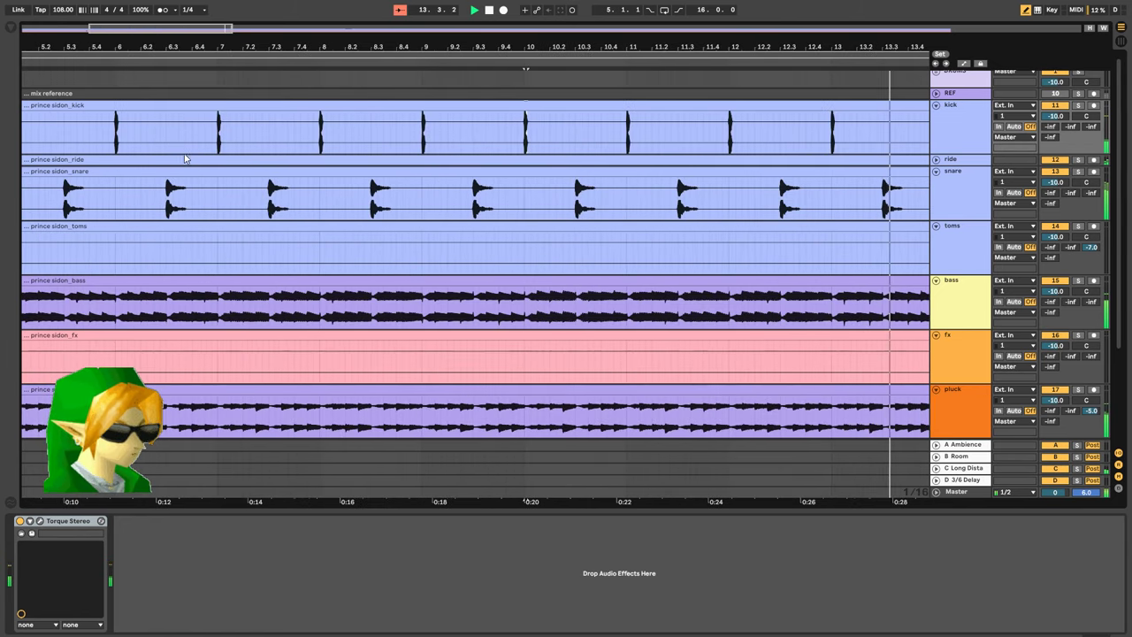
Examine the first kick hit at bar 5 in close detail, including the bass, fx and pluck clip edges around it
key(plus)
key(plus)
key(plus)
key(plus)
key(plus)
key(plus)
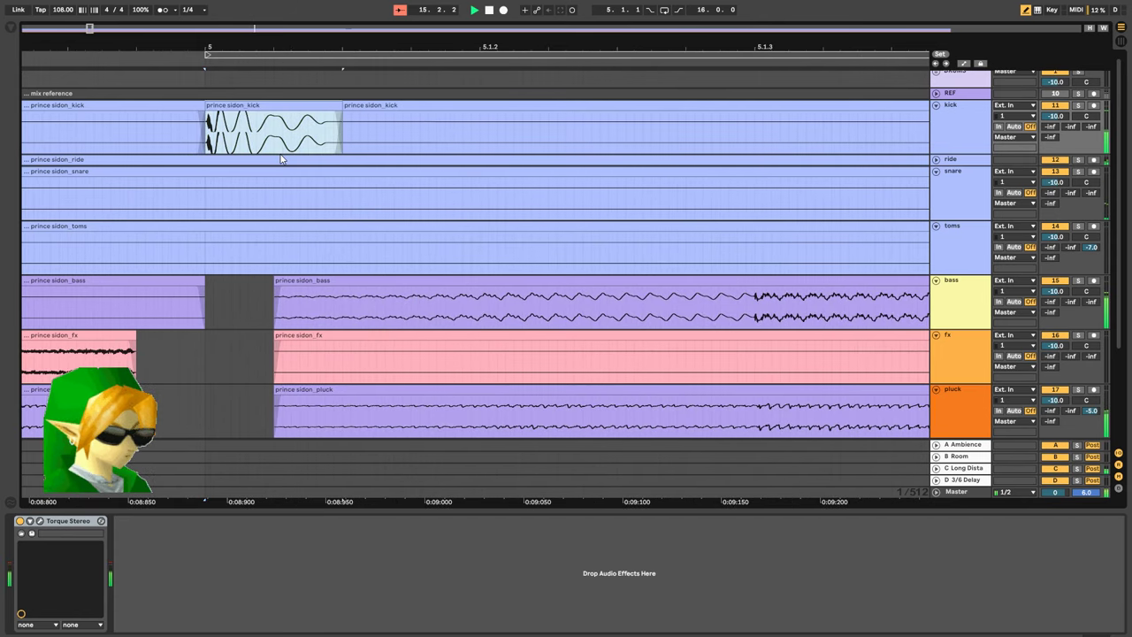
key(minus)
key(minus)
key(minus)
key(minus)
key(minus)
key(minus)
key(minus)
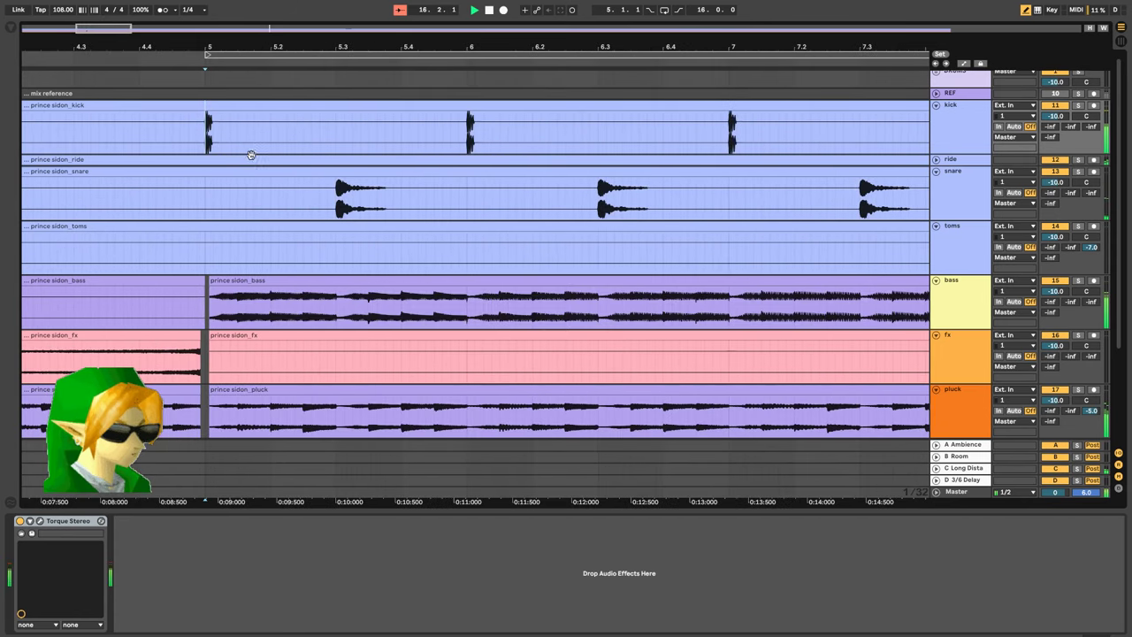
key(minus)
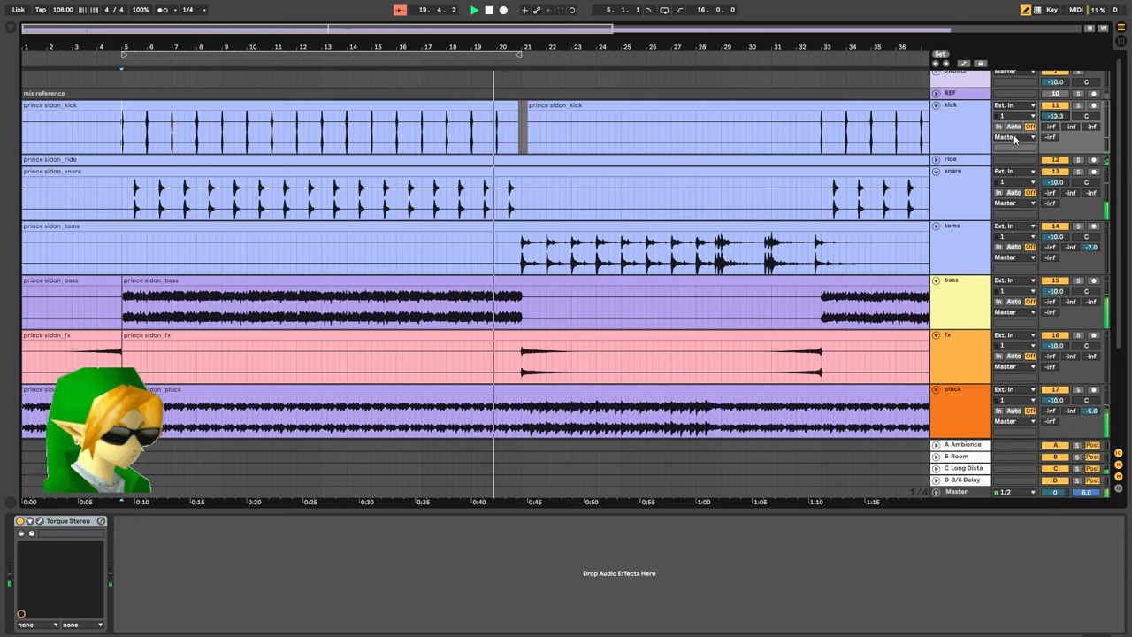
Show the browser and search the plug-ins for "cla"
click(12, 28)
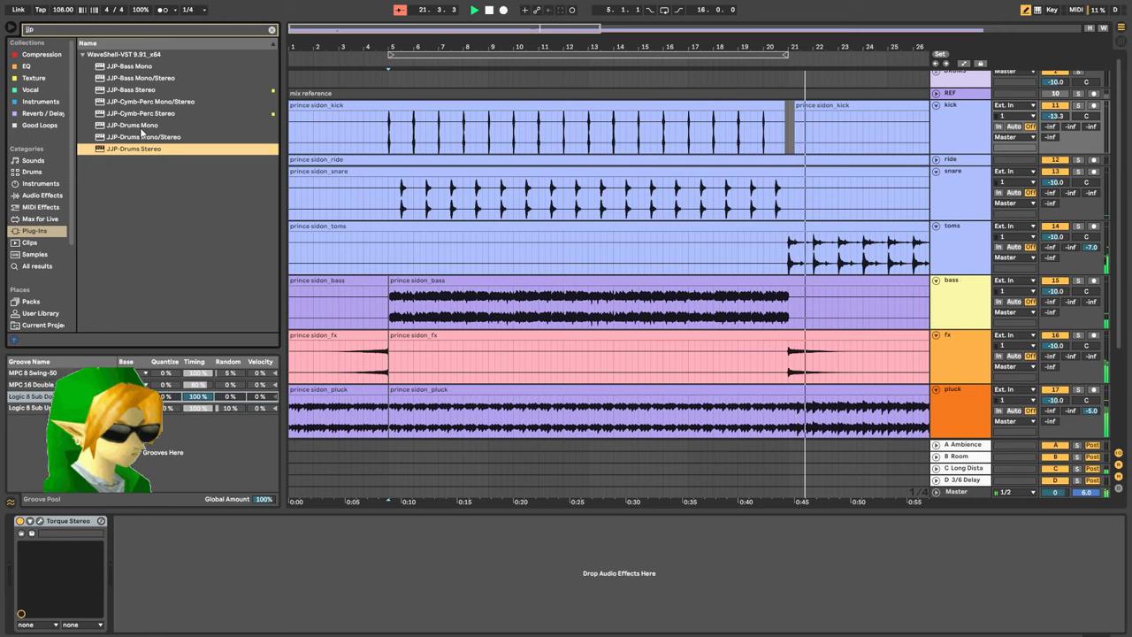
click(117, 31)
text(c)
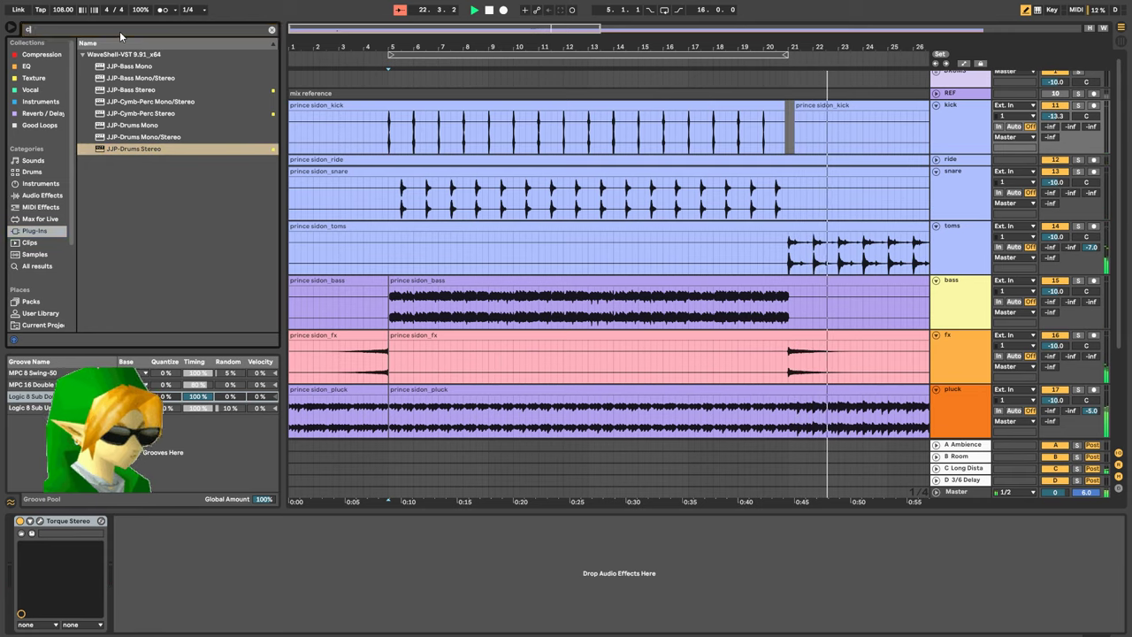
text(la)
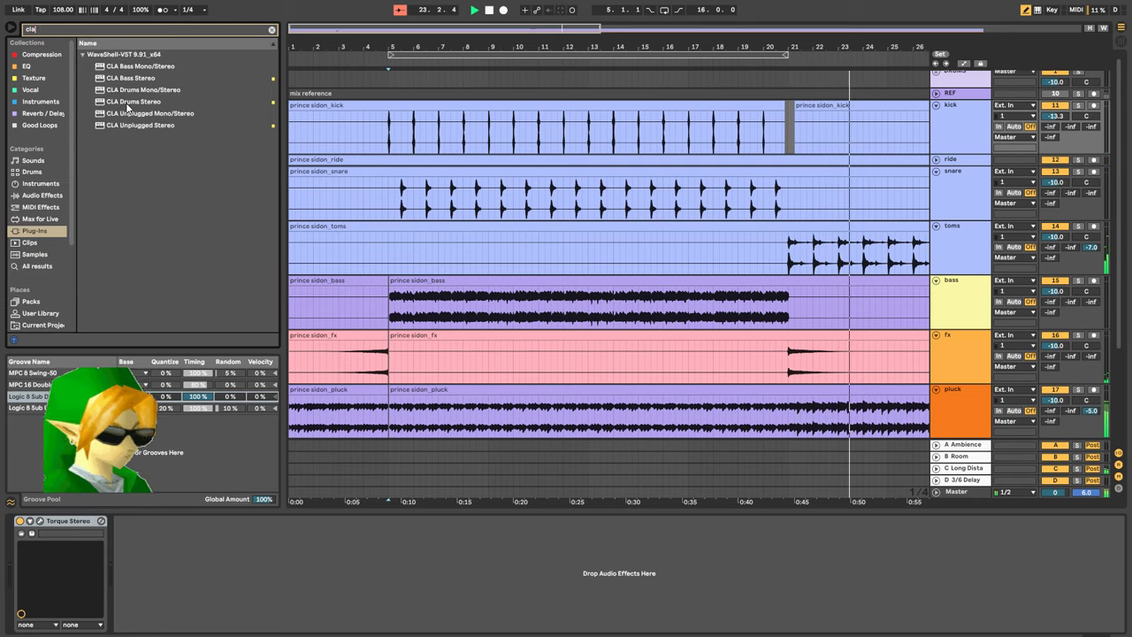
Add CLA Drums Stereo after Torque on the kick track and load its Kick - Pop Low factory preset
drag(129, 102, 236, 518)
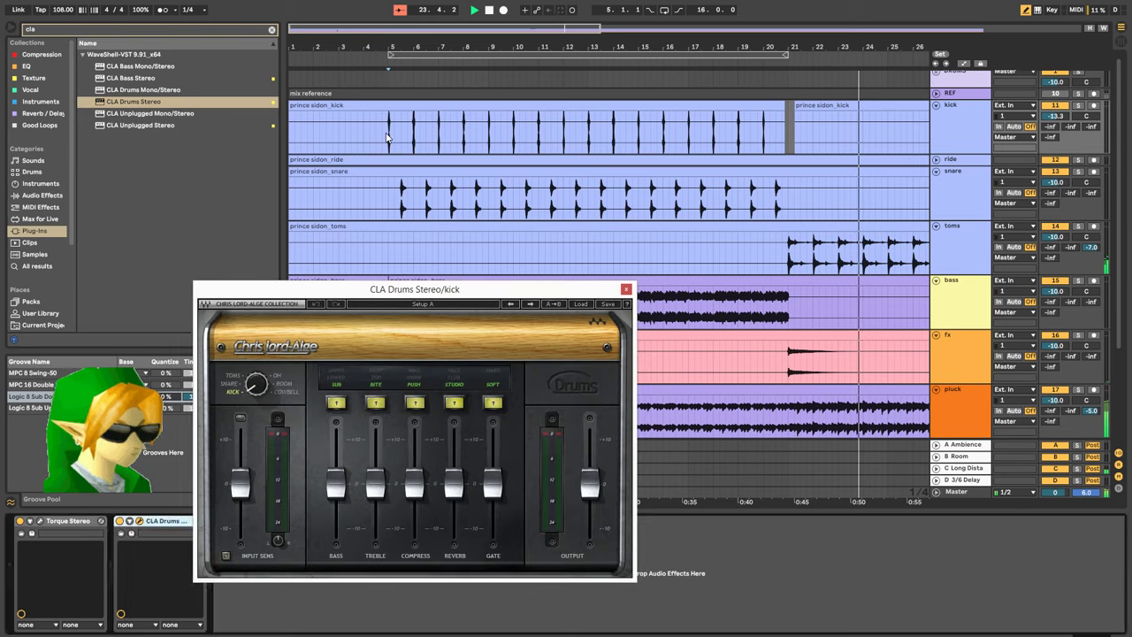
click(579, 304)
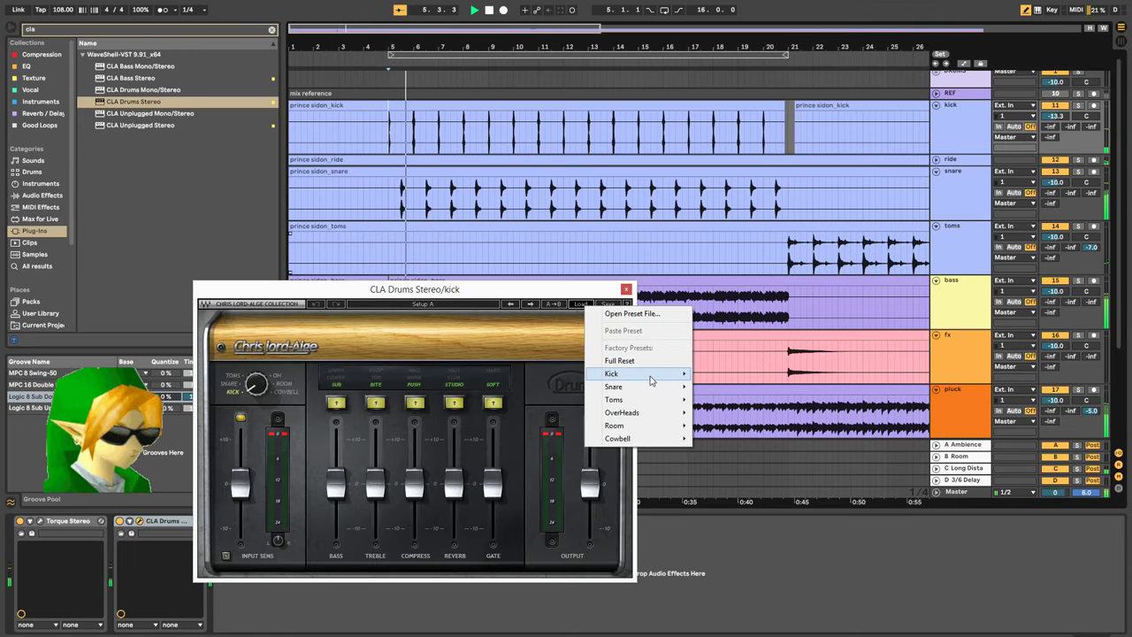
mouse_move(636, 374)
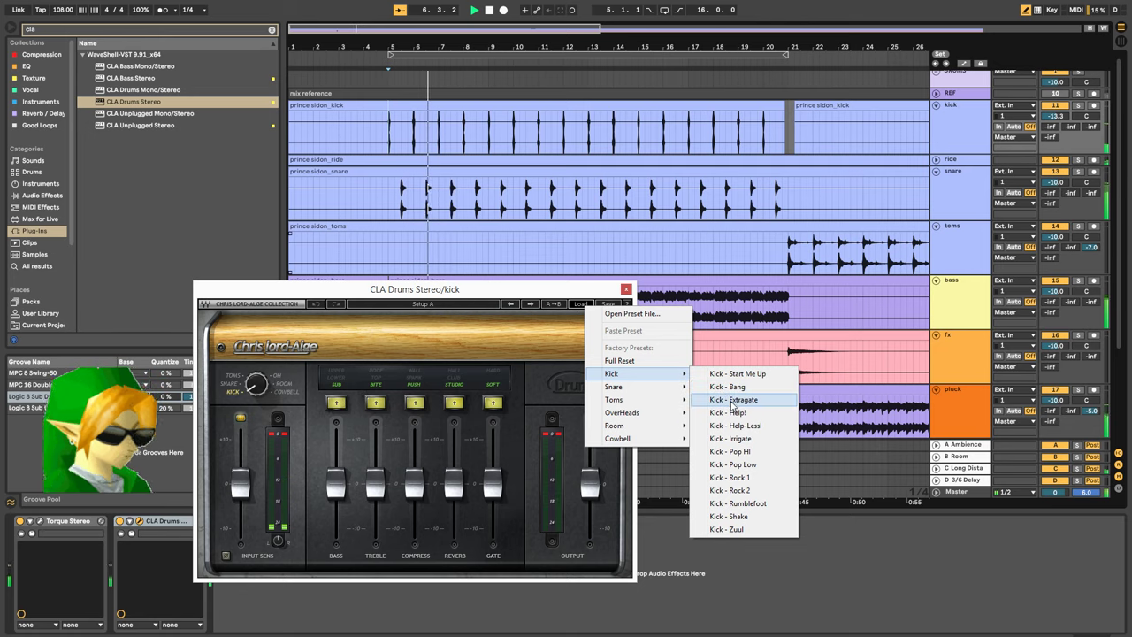
click(733, 464)
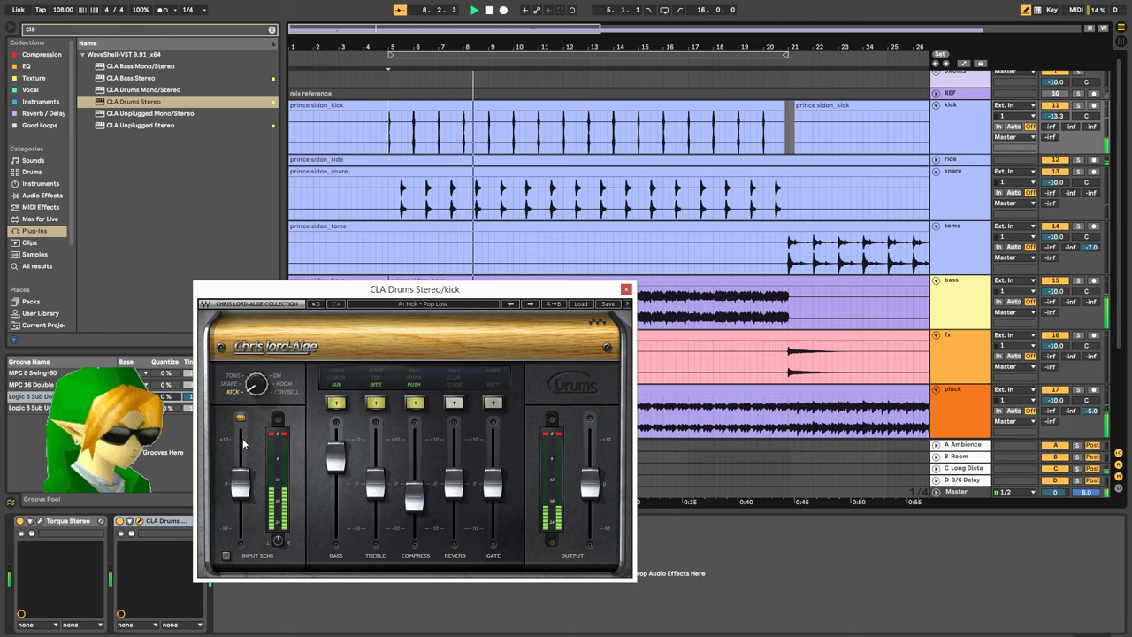
Lower the CLA Drums input sensitivity to about -10 and pull its bass fader below zero
drag(240, 482, 240, 526)
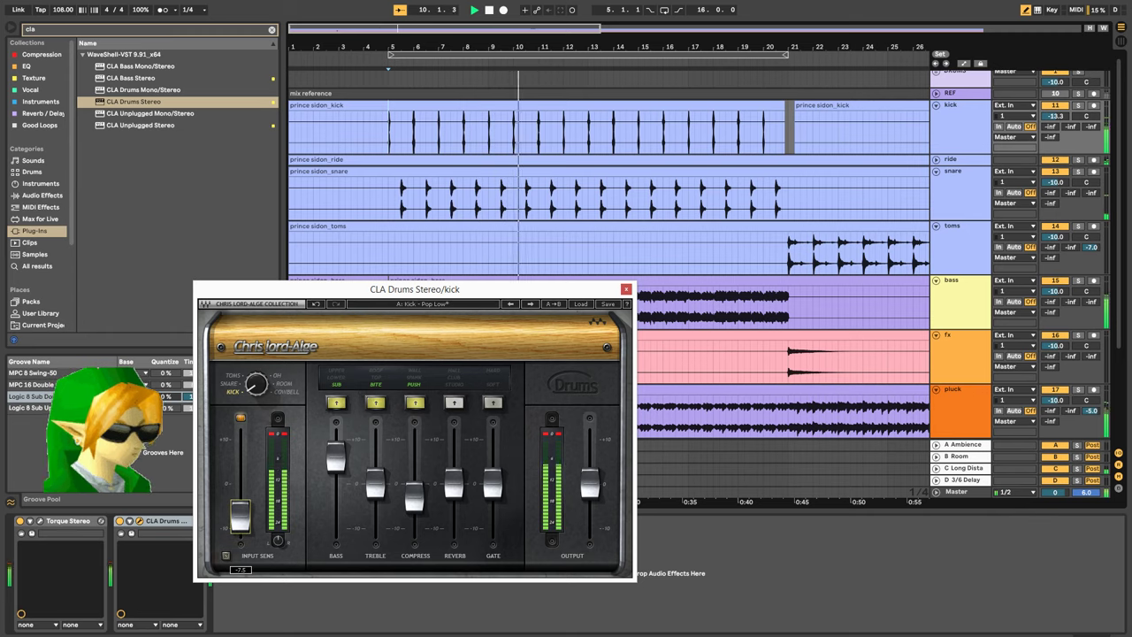
drag(239, 511, 240, 525)
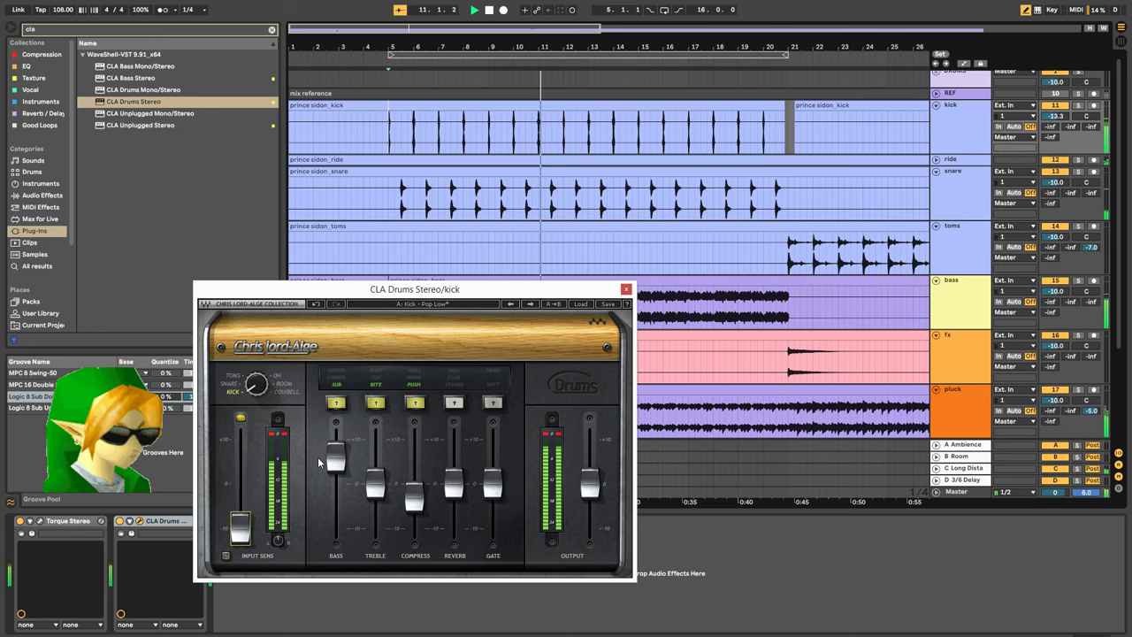
drag(341, 463, 336, 501)
Open the kick's Torque plugin with the CLA Drums window beside it, and raise the CLA Drums output to about 10
click(40, 521)
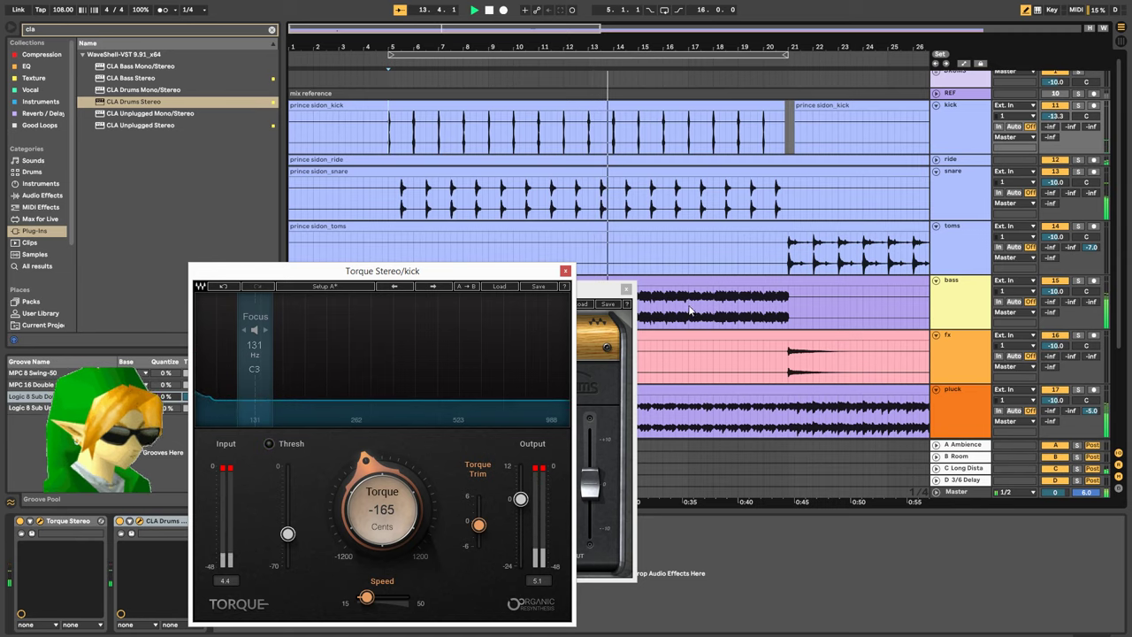
click(601, 289)
drag(601, 288, 863, 247)
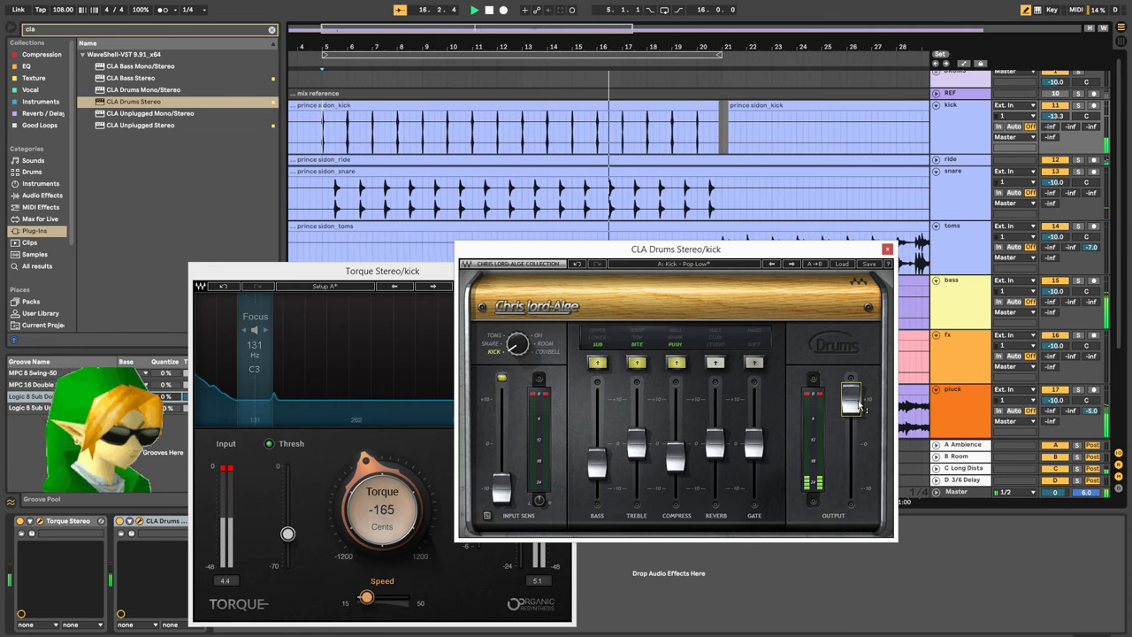
click(121, 521)
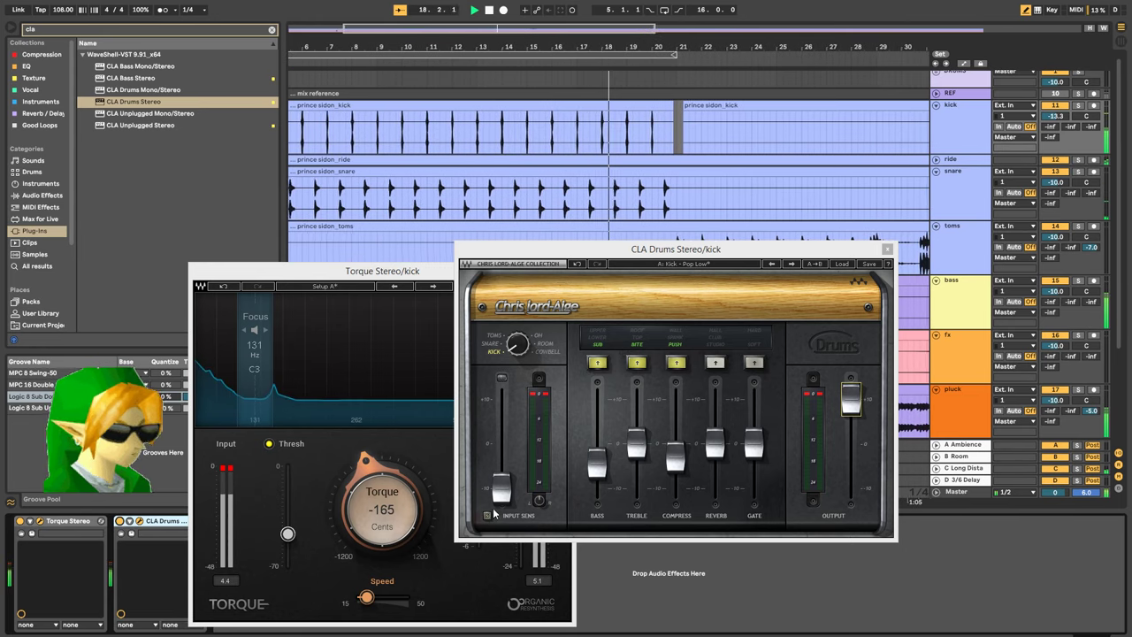
Set the CLA Drums bass to about 1 and raise the kick track volume to -8.1 dB
drag(596, 461, 597, 432)
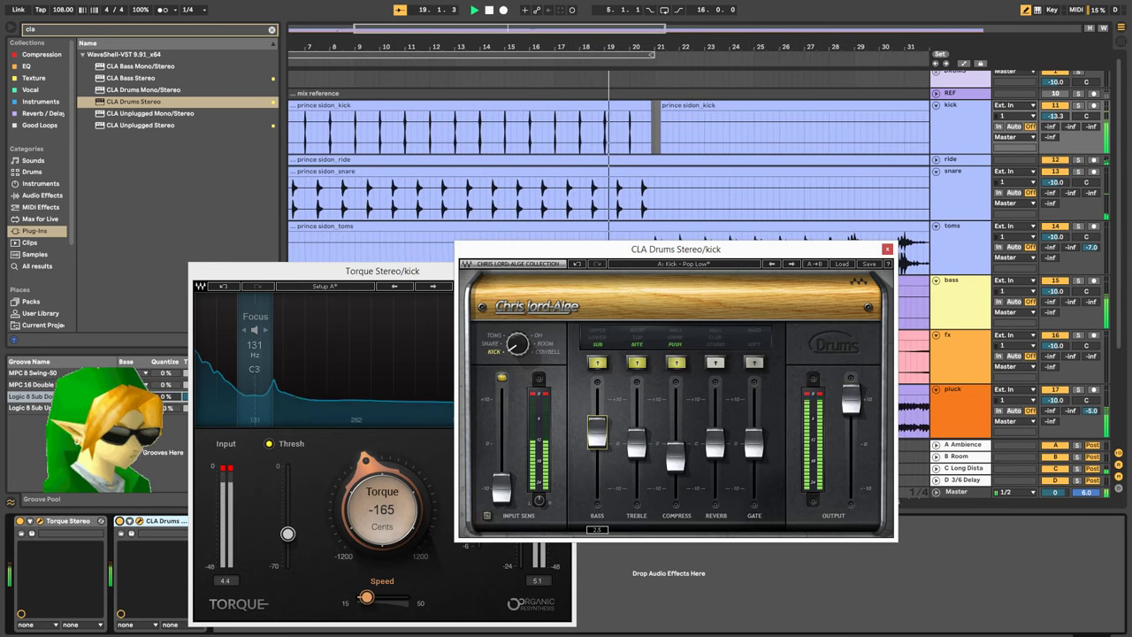
drag(1061, 116, 1060, 96)
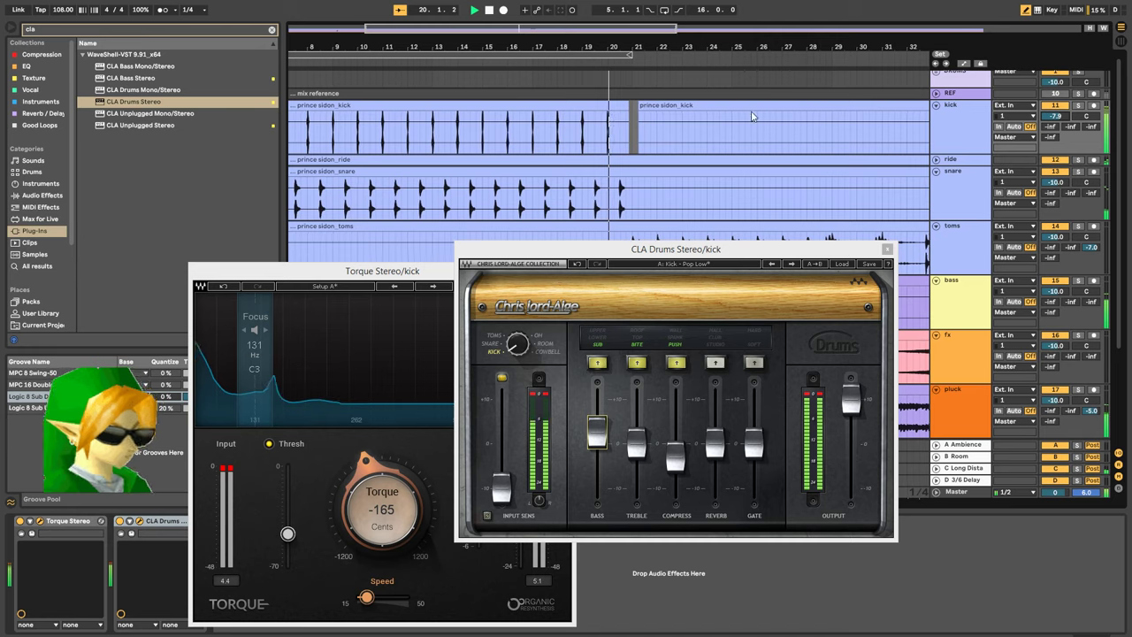
scroll(752, 116, down, 3)
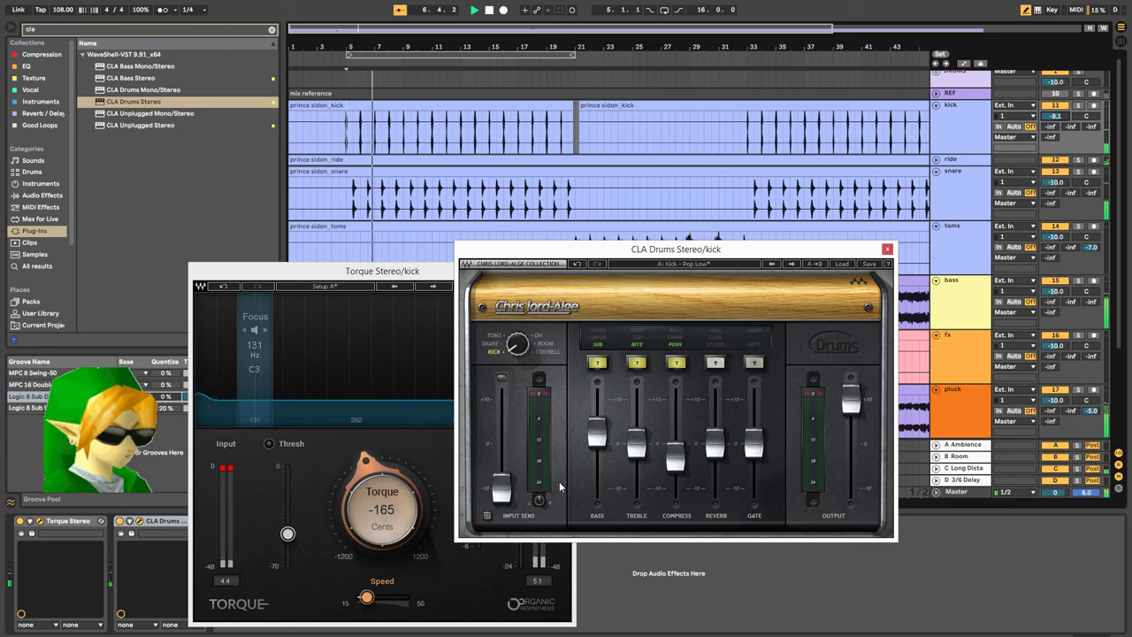
drag(597, 432, 598, 440)
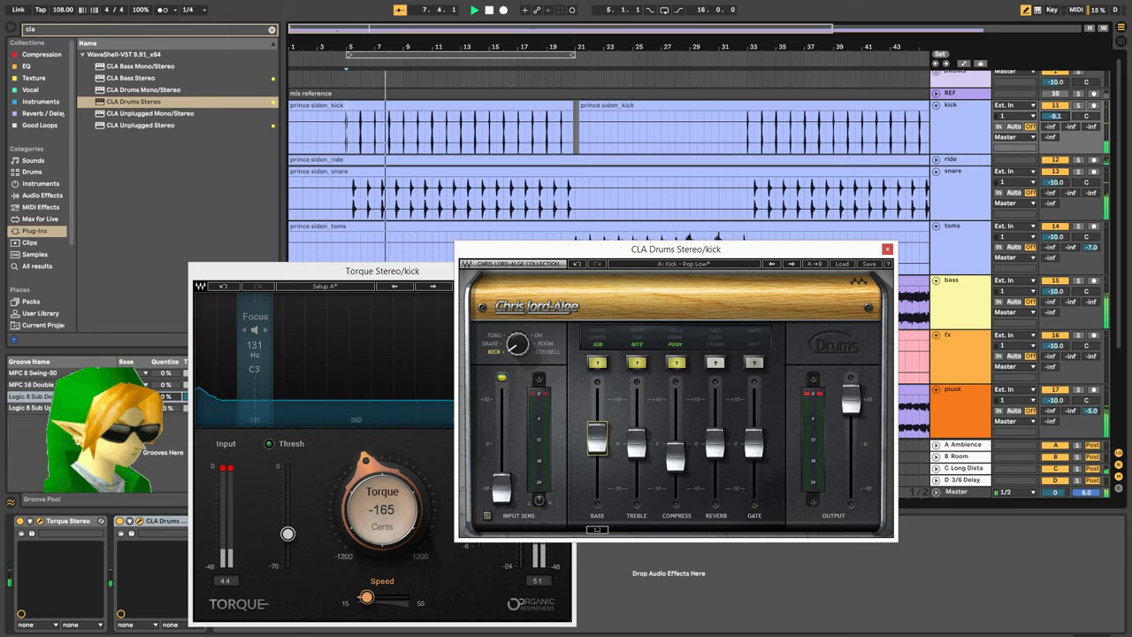
Compare the kick with Torque and CLA Drums bypassed and enabled, closing the Torque window and leaving both devices on
click(120, 521)
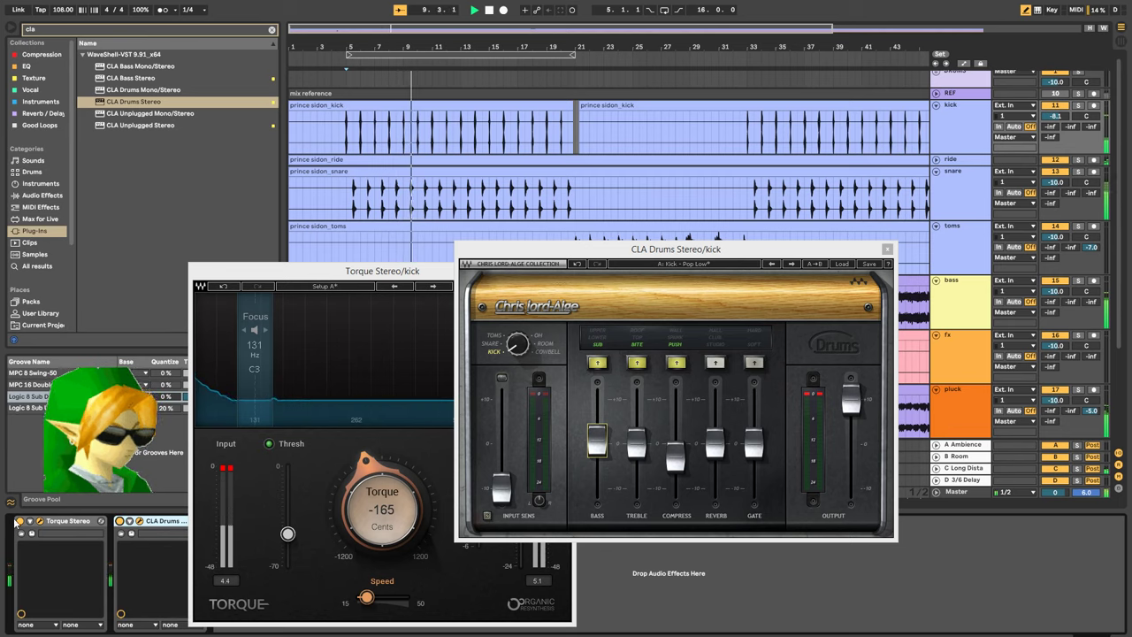
click(396, 275)
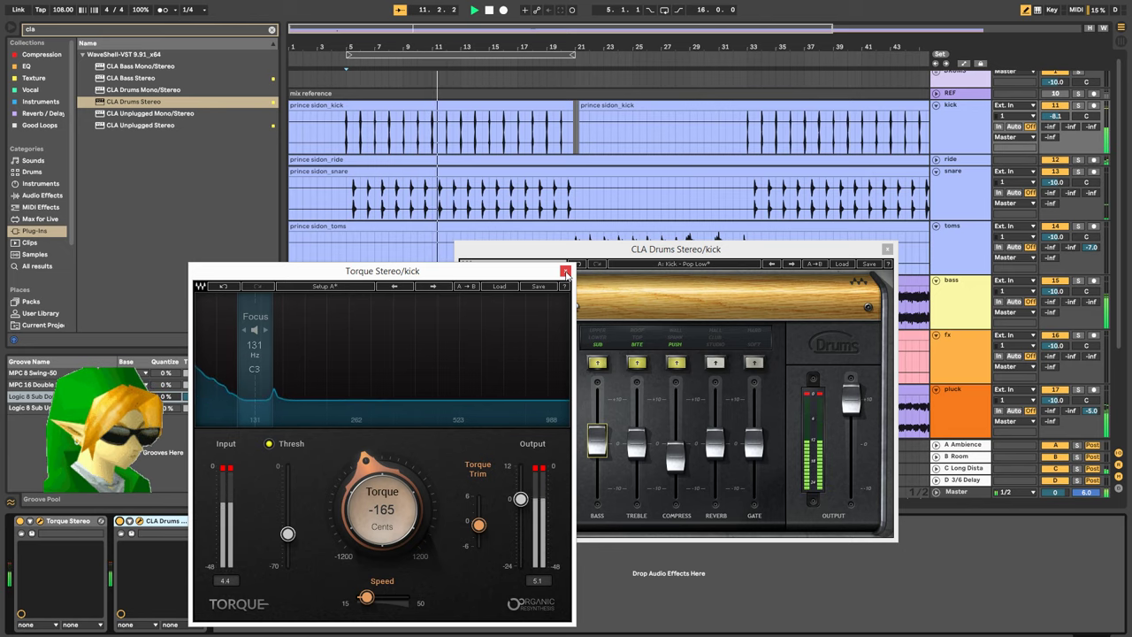
click(566, 271)
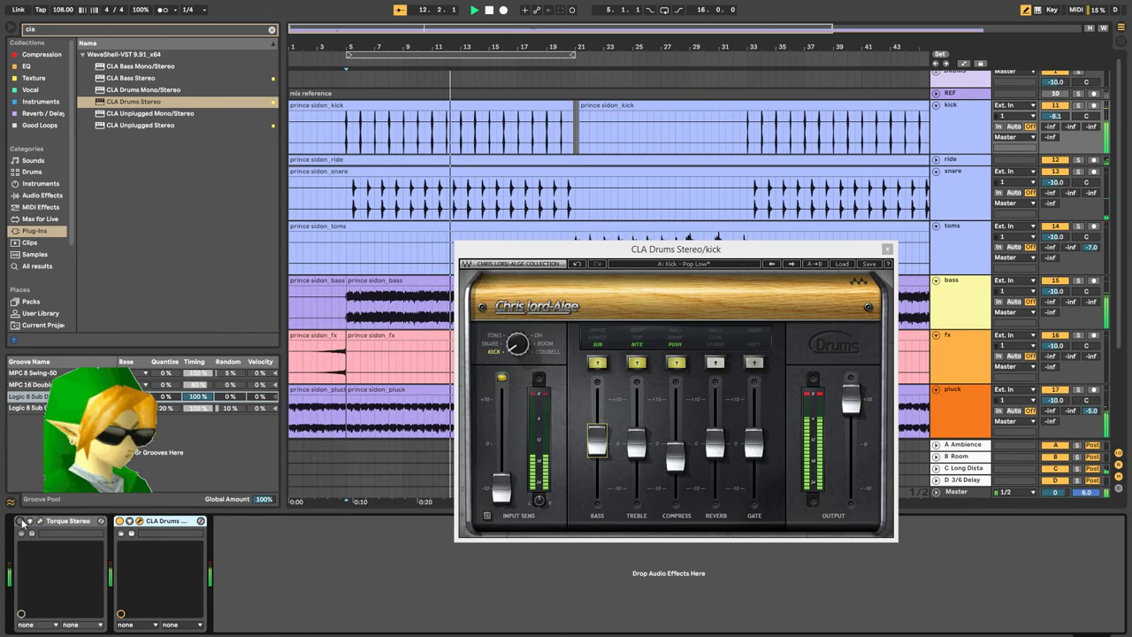
click(119, 521)
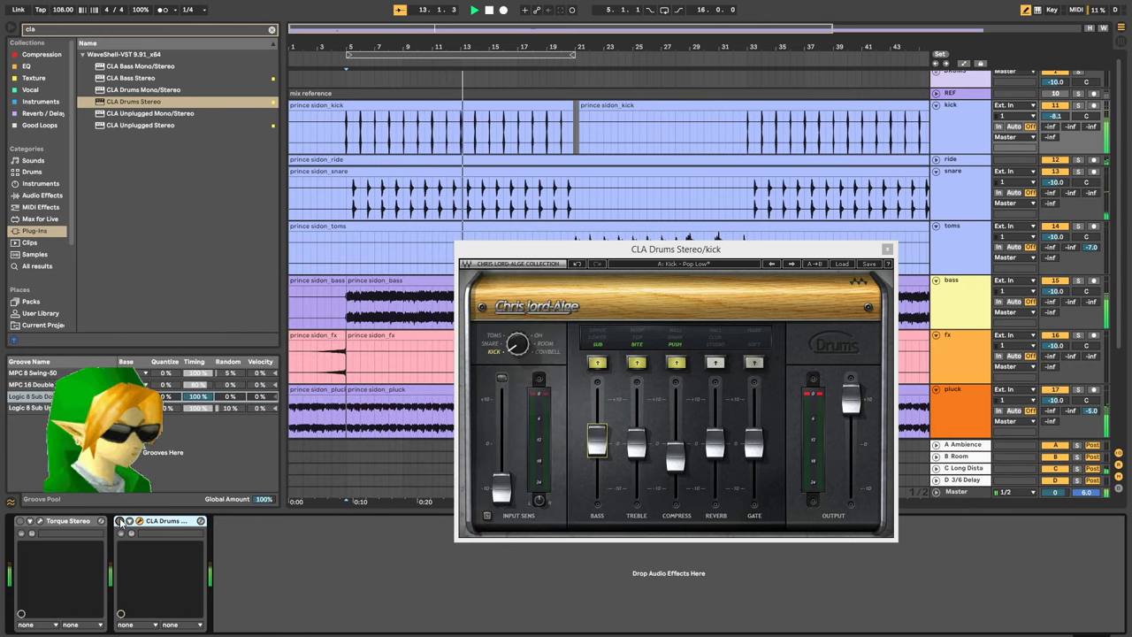
click(119, 521)
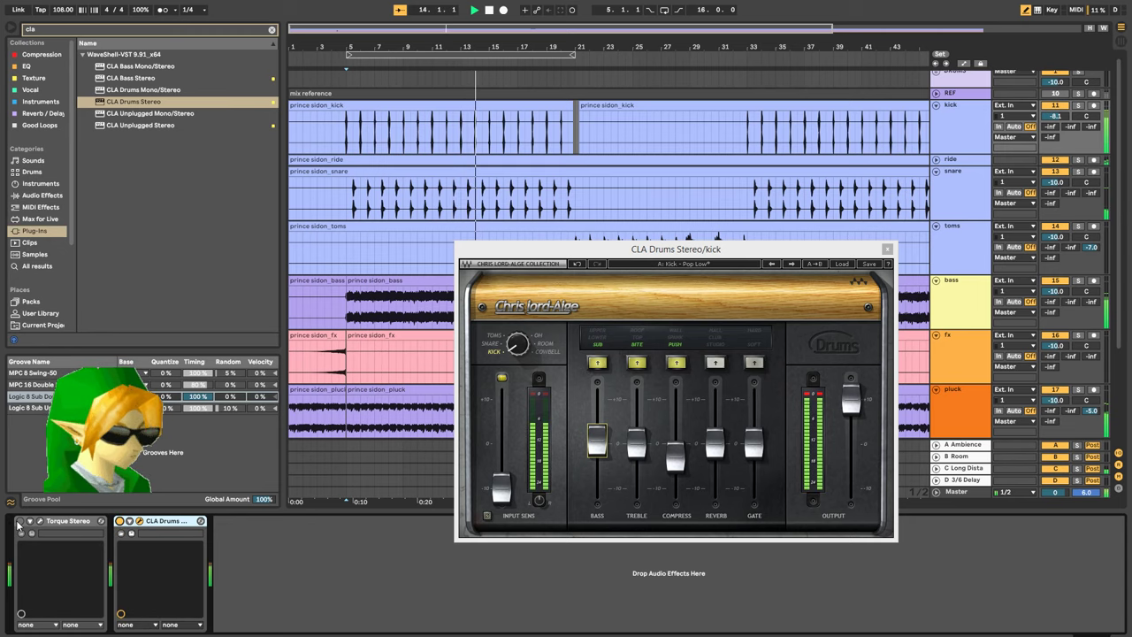
click(19, 521)
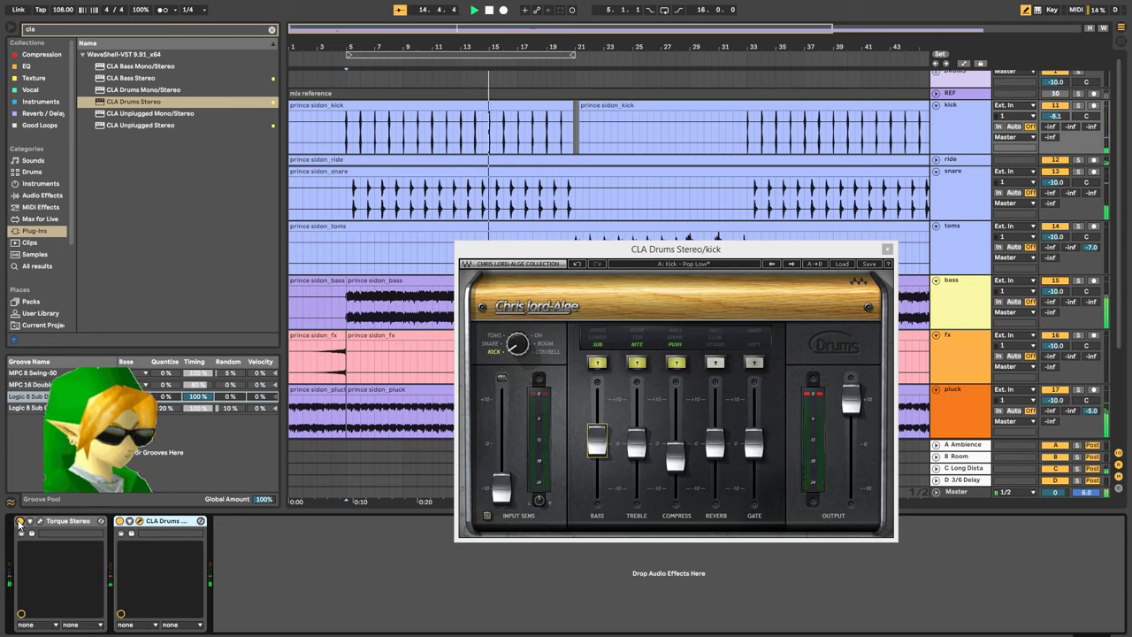
click(20, 521)
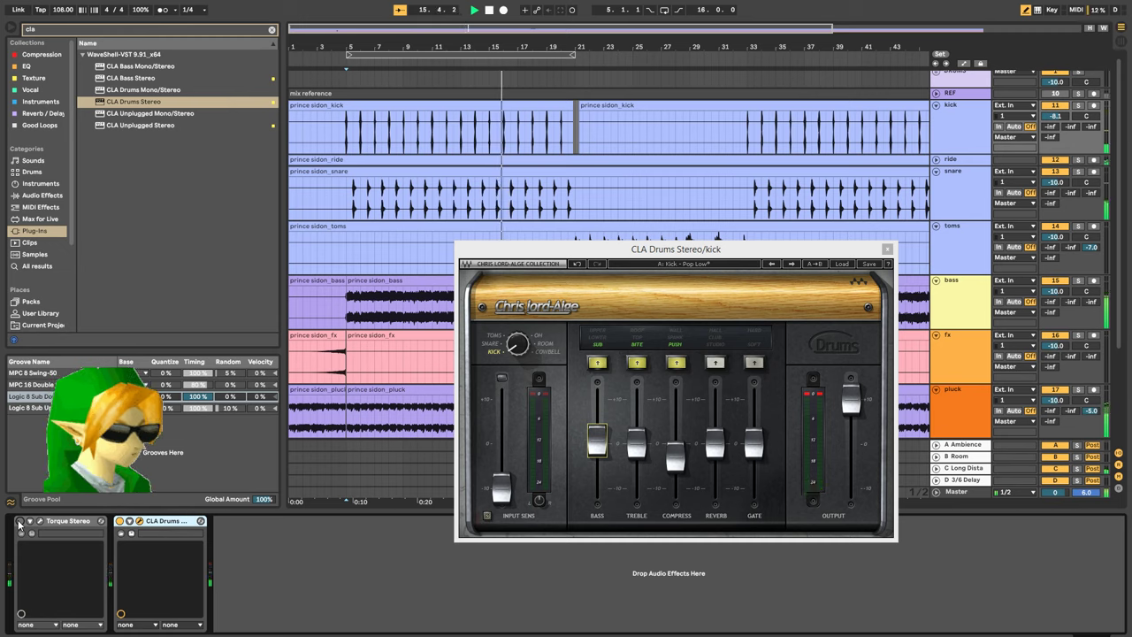
click(19, 521)
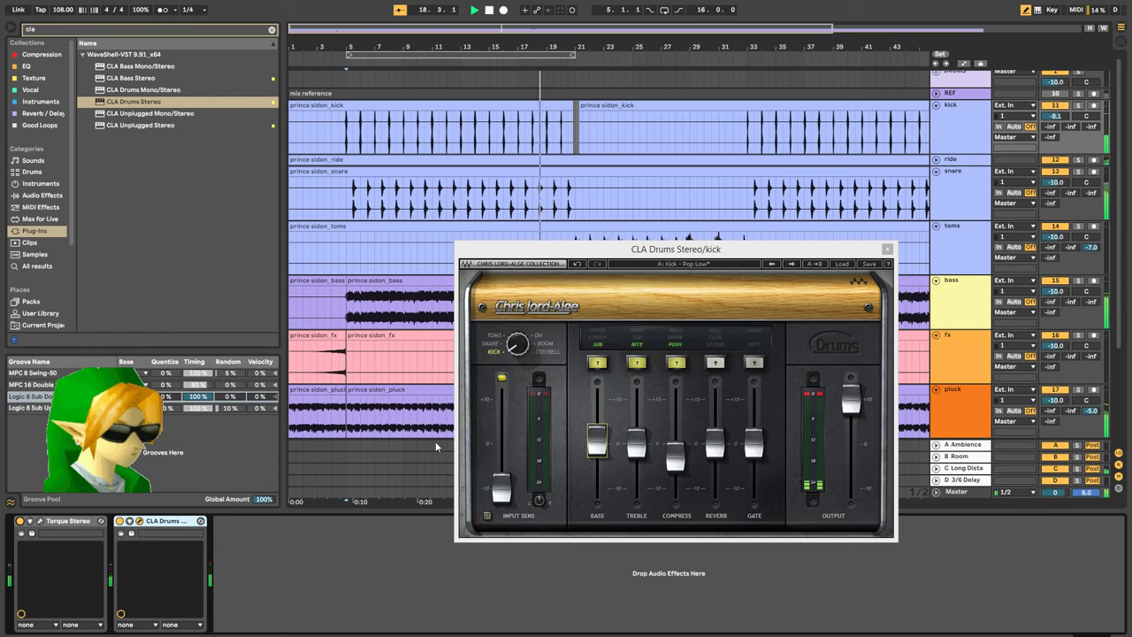
Reopen Torque on the kick and lower its output level below 0 dB
click(41, 521)
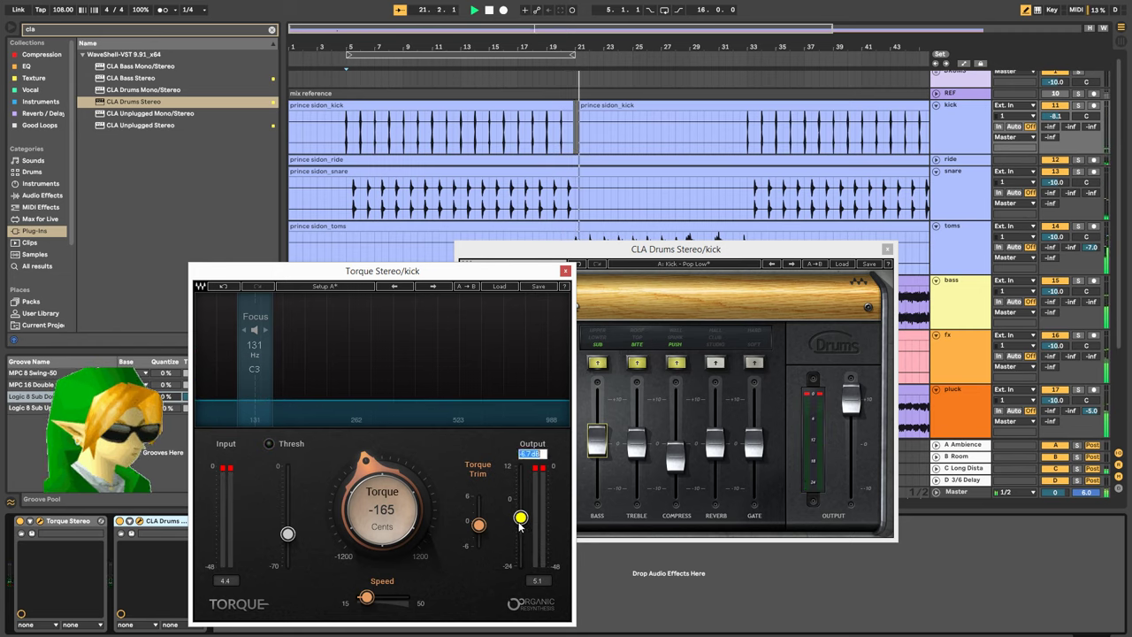
key(Return)
click(622, 530)
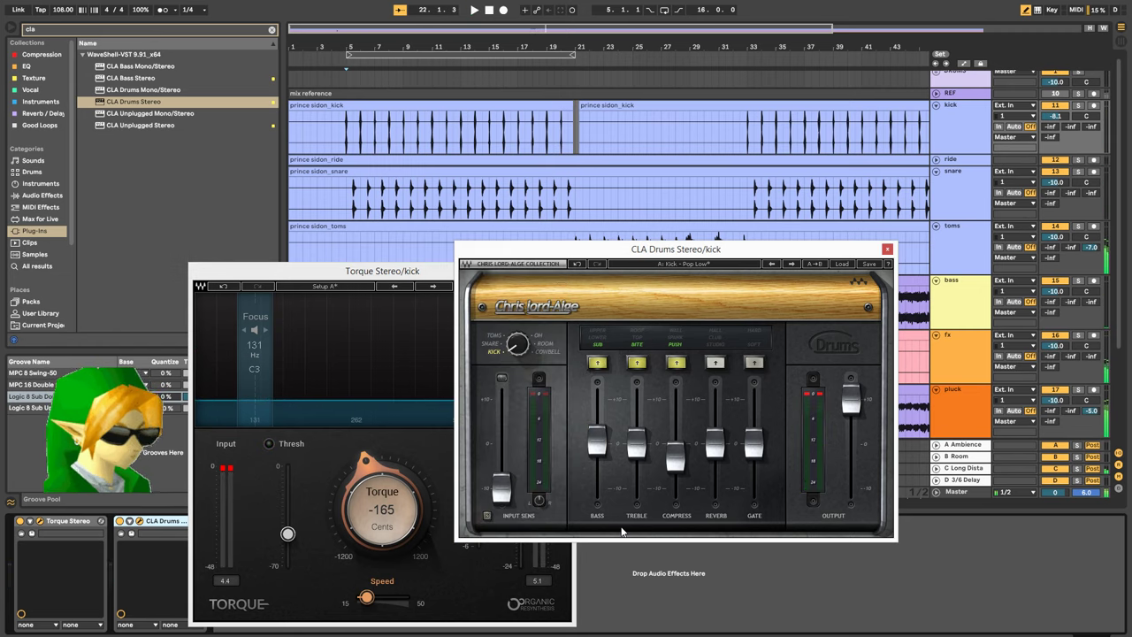
Restart playback, raise the CLA Drums input sensitivity to about -7 and trim its output slightly below 10
key(space)
key(space)
drag(501, 484, 501, 471)
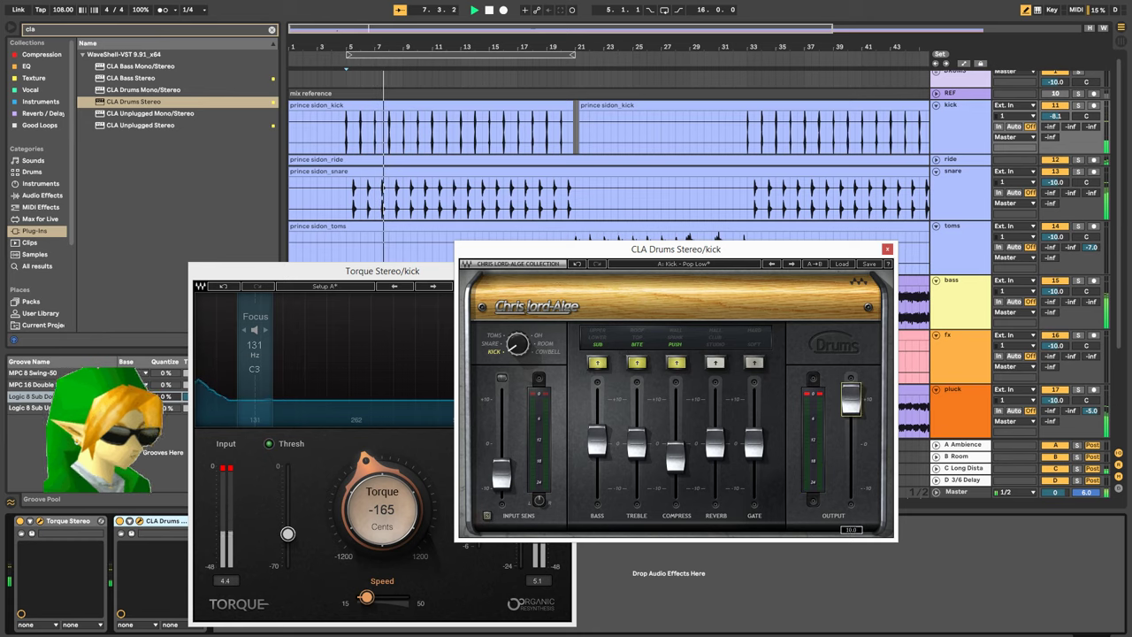
Try the Top treble voicing on CLA Drums, then return to Bite with the treble fader at about 4
drag(636, 442, 636, 398)
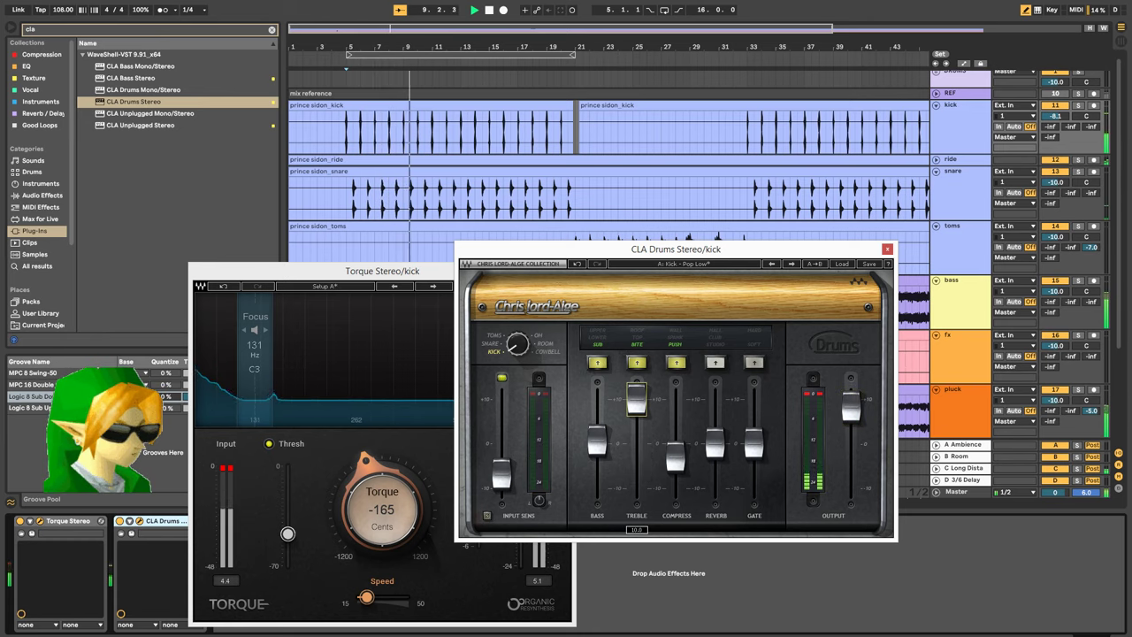
click(640, 343)
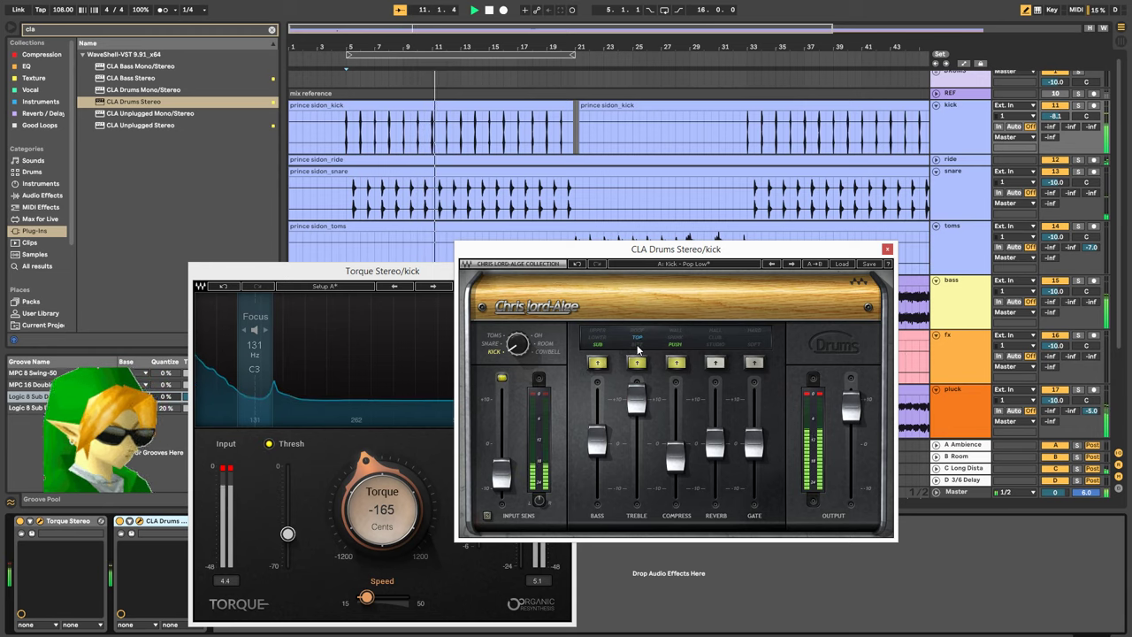
drag(635, 398, 636, 423)
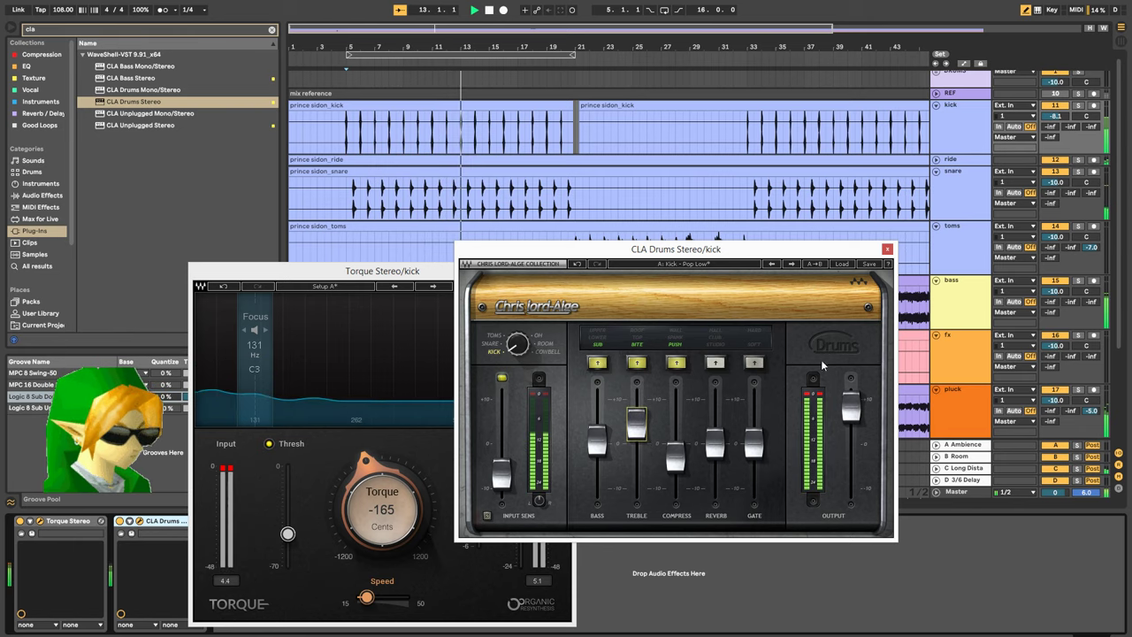
Close the Torque and CLA Drums plugin windows for the kick track
click(367, 276)
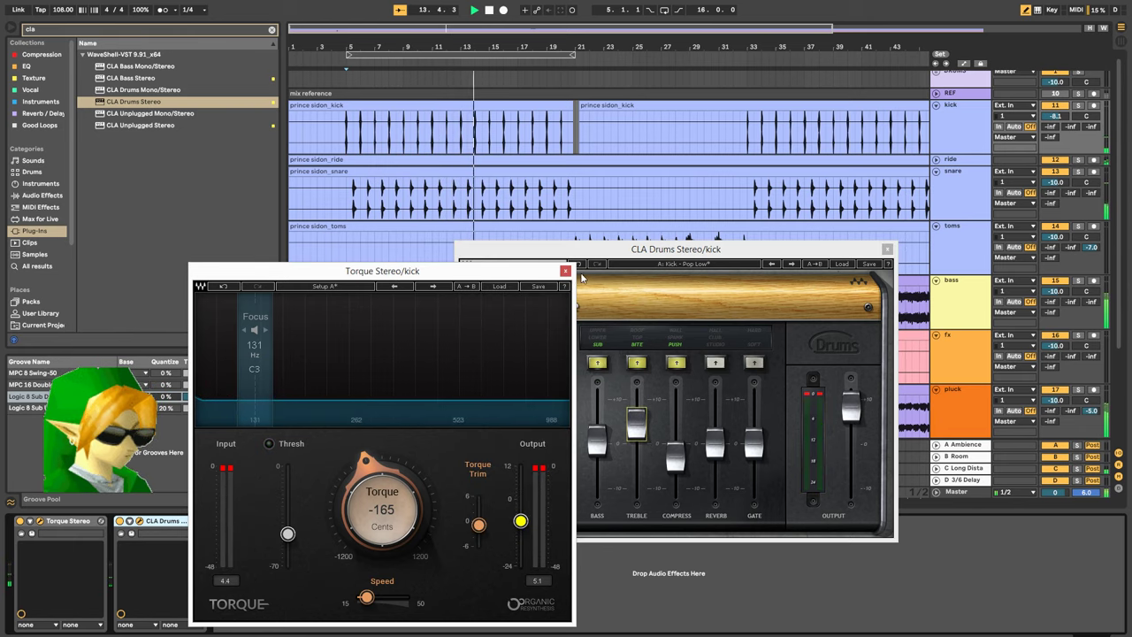
click(565, 271)
click(887, 249)
Enable SSLComp on the Master track, open it over the arrangement and adjust its threshold
click(957, 492)
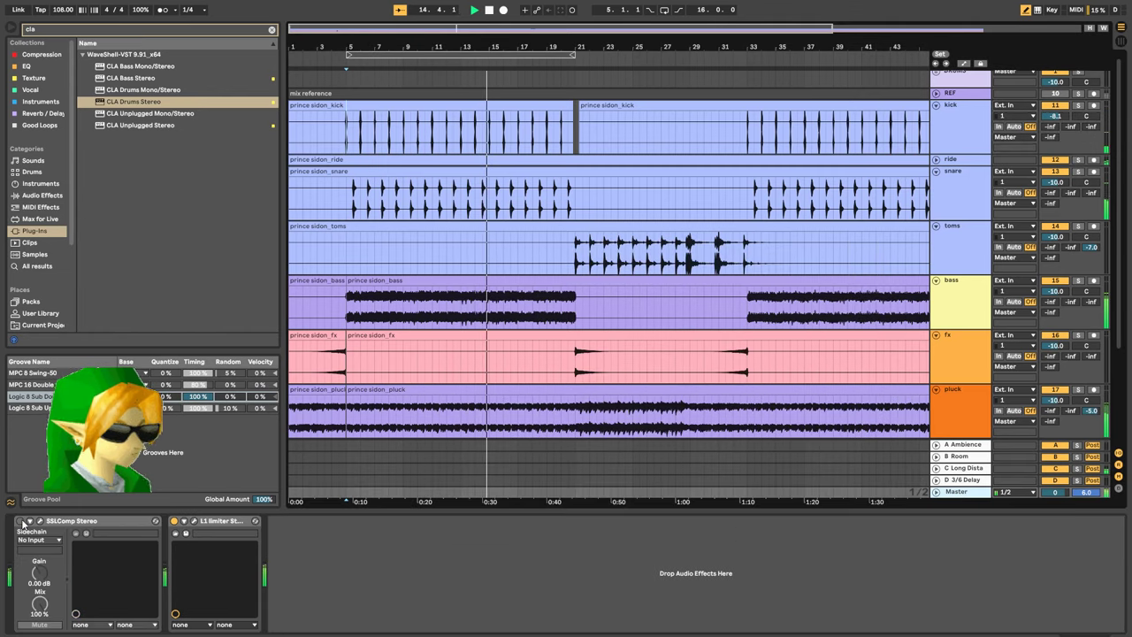
click(39, 520)
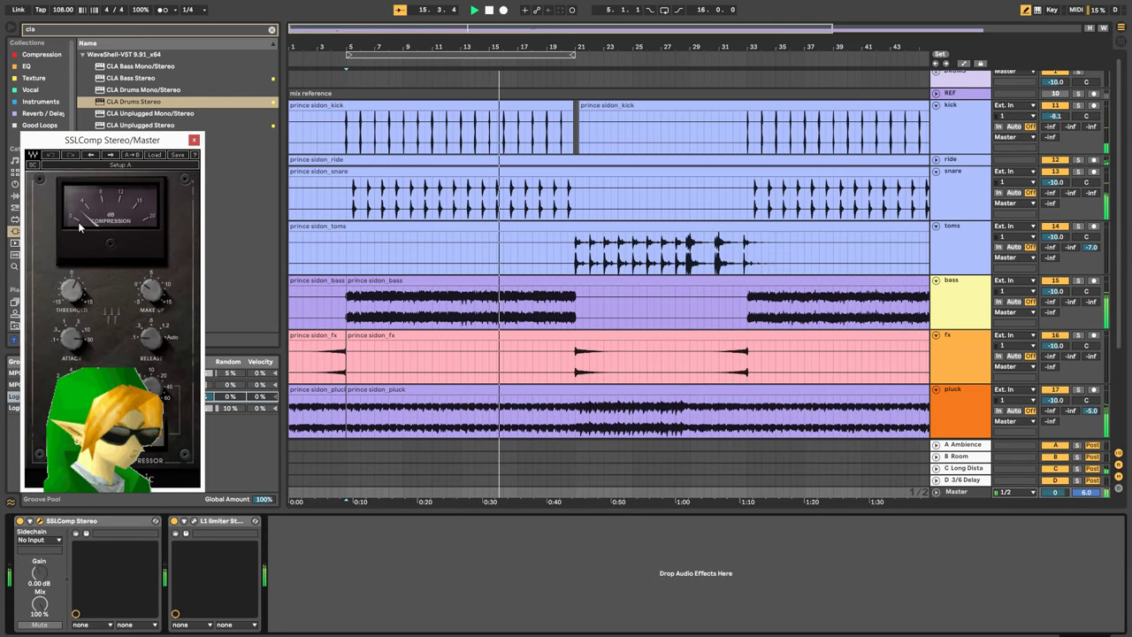
drag(103, 148, 471, 164)
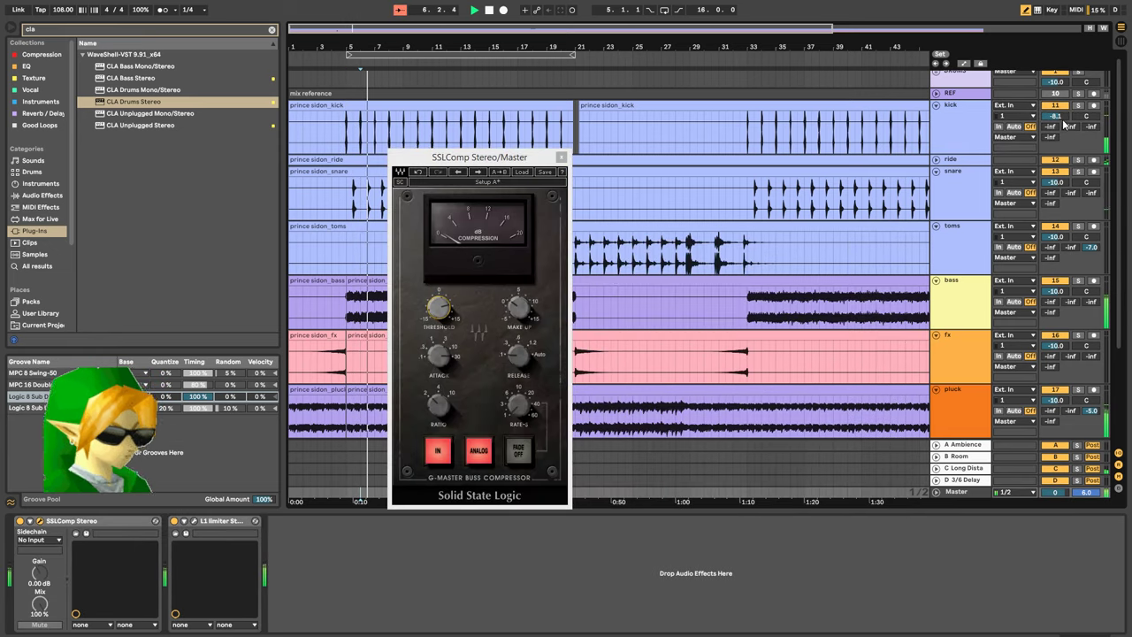
Raise the kick's CLA Drums bass to about 6.5 and check it against the Master track's SSLComp meter
click(964, 125)
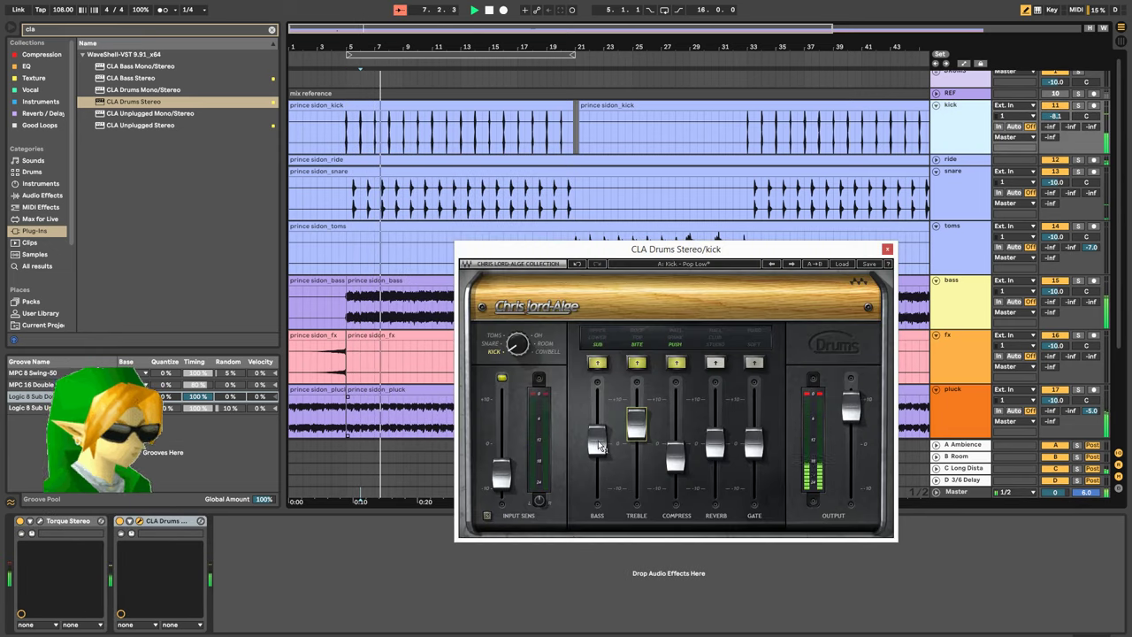
drag(600, 446, 599, 419)
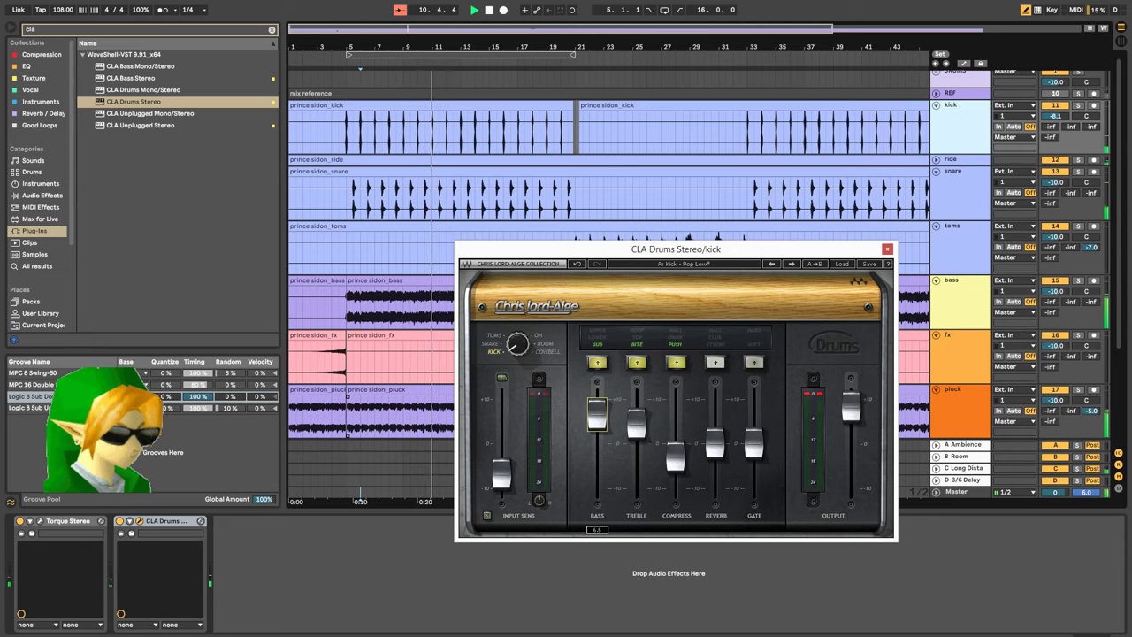
click(971, 491)
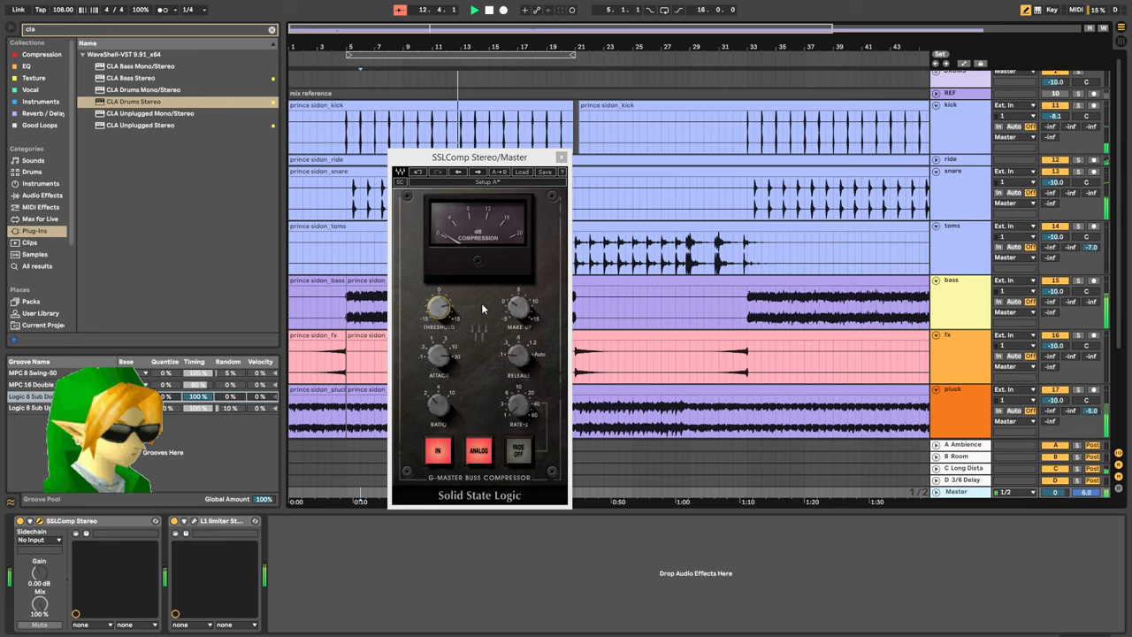
click(977, 130)
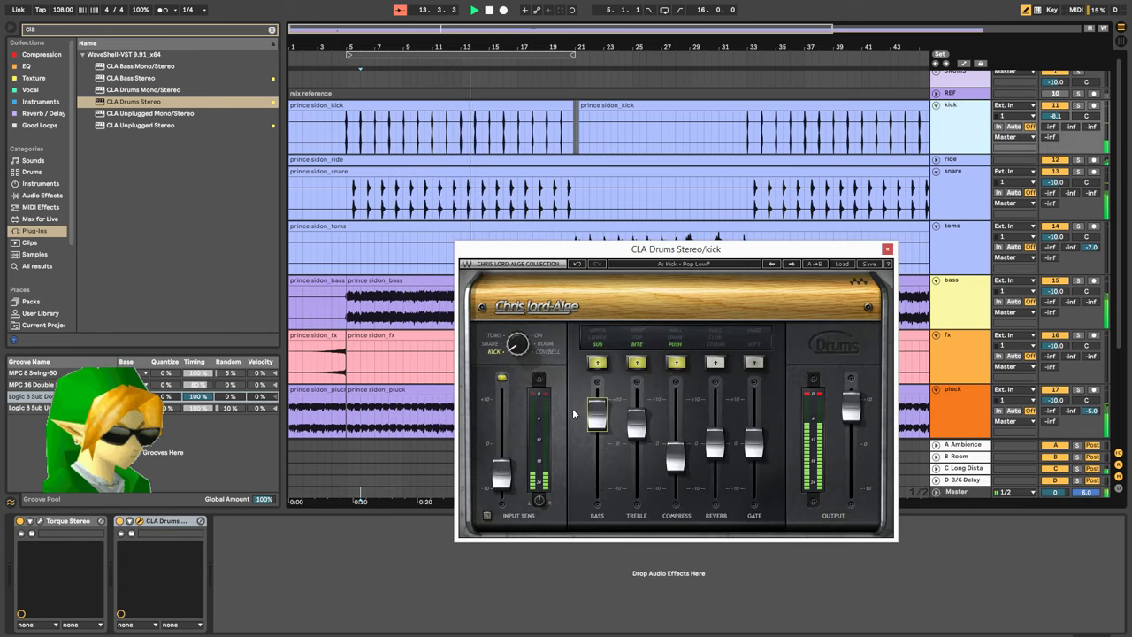
Slightly lower the kick's CLA Drums bass and output faders, then check the result against the Master track's SSLComp meter
drag(597, 413, 597, 416)
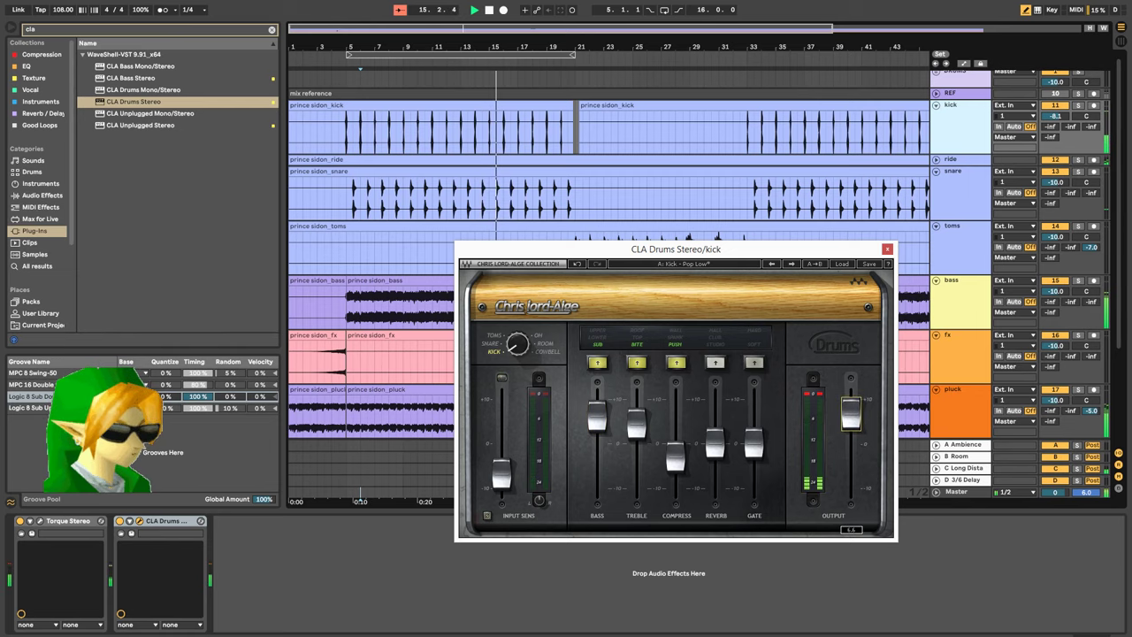
click(959, 491)
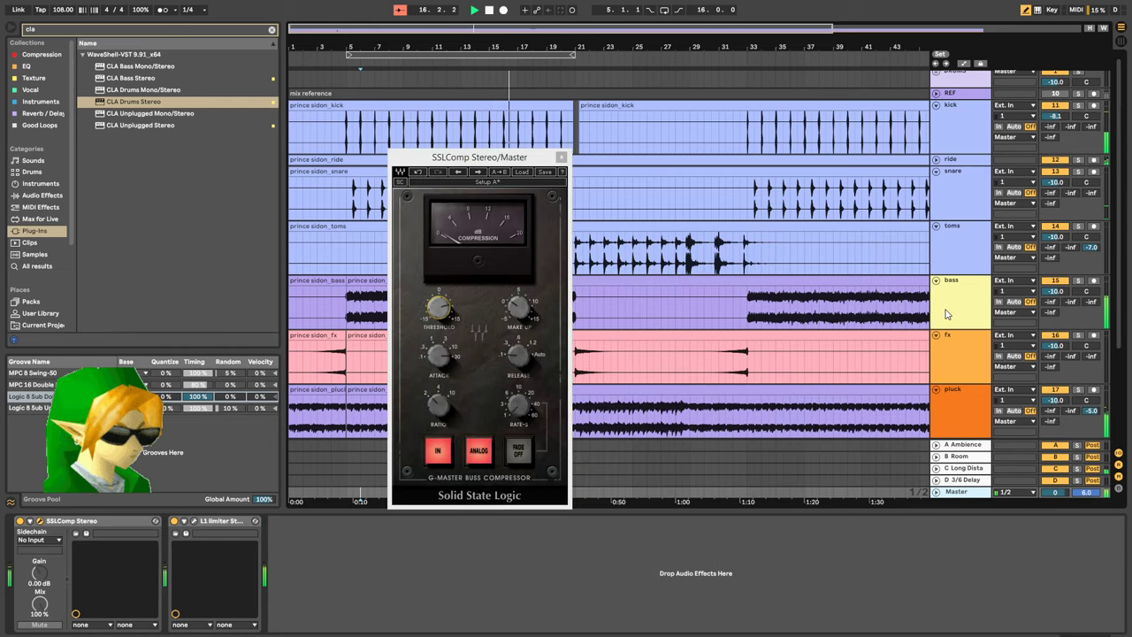
click(954, 141)
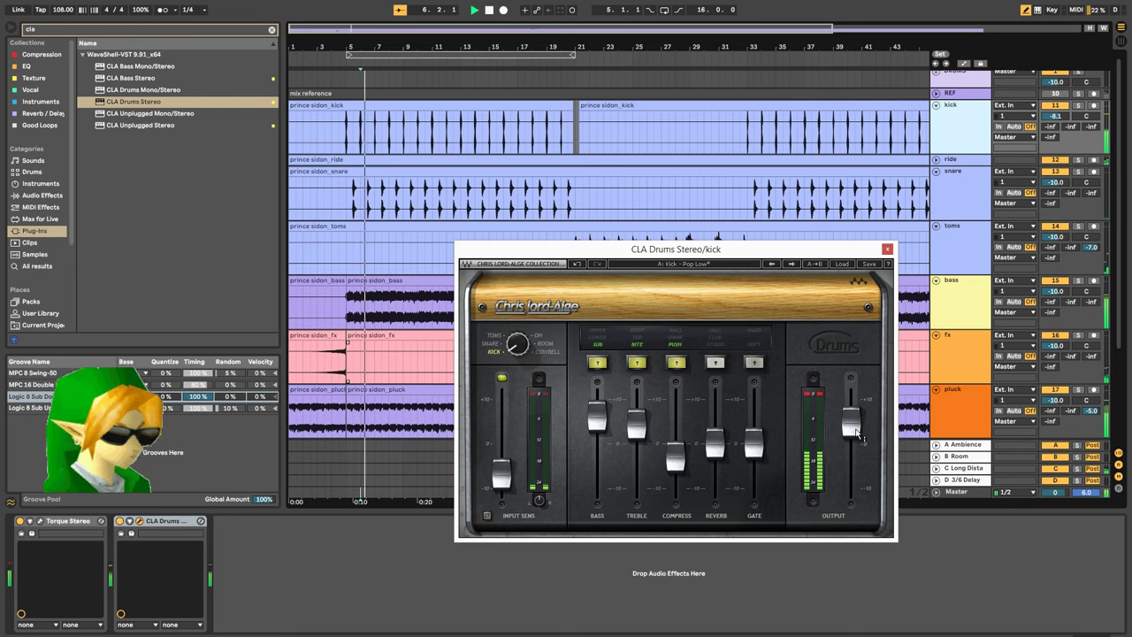
Lower the kick's CLA Drums output to about 0, and set the kick track's volume to -4.8 with its Room send at -6.0
drag(857, 434, 859, 438)
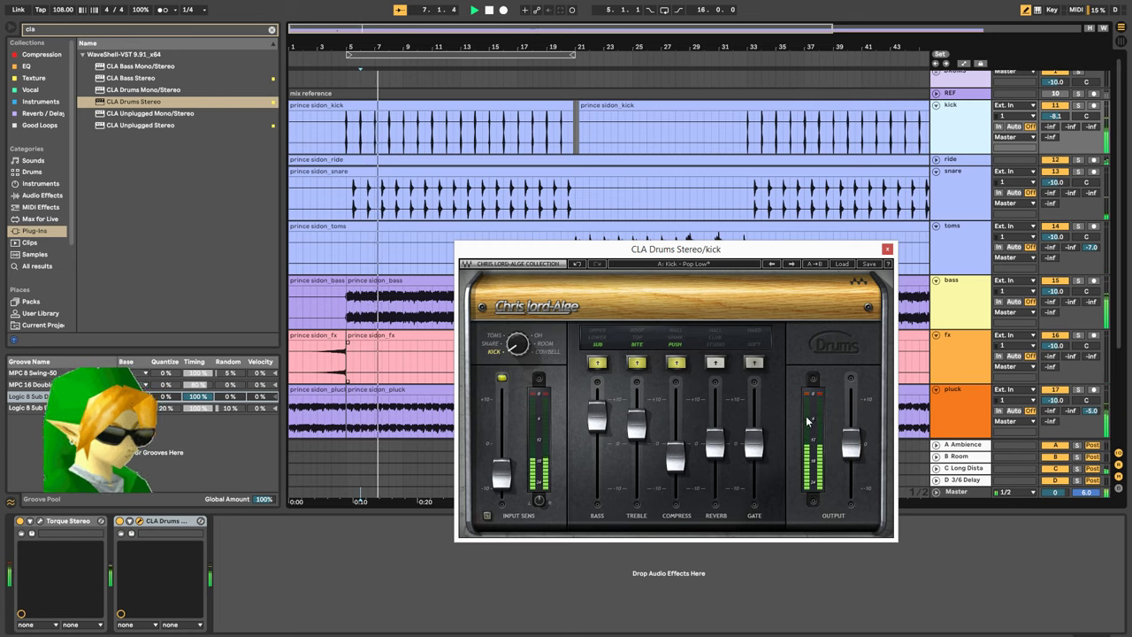
drag(1057, 114, 1057, 108)
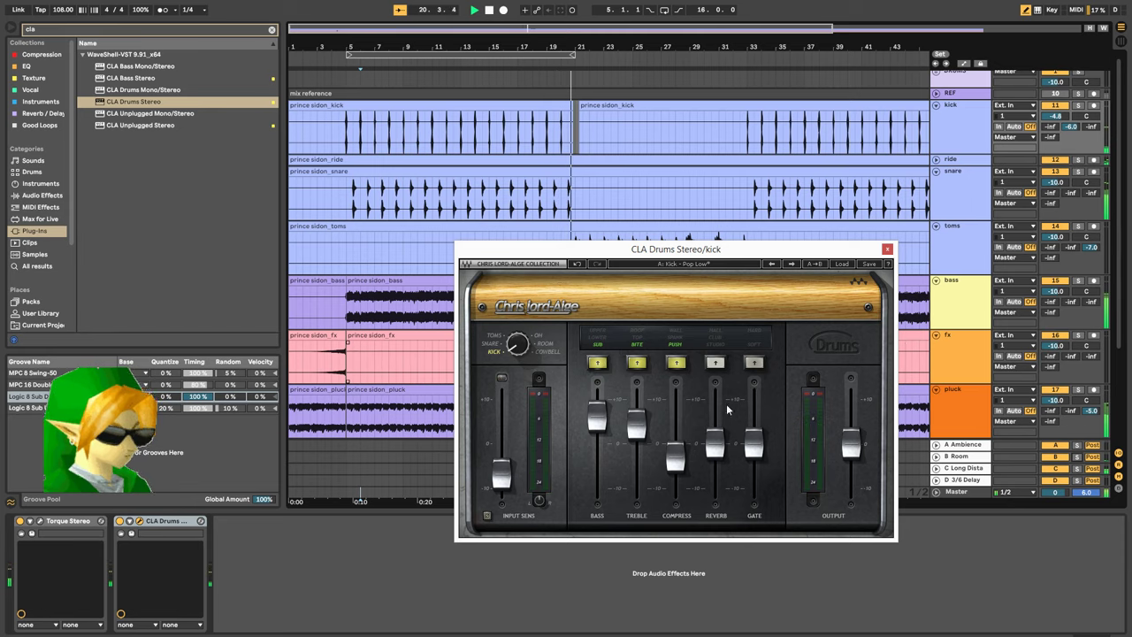
click(887, 248)
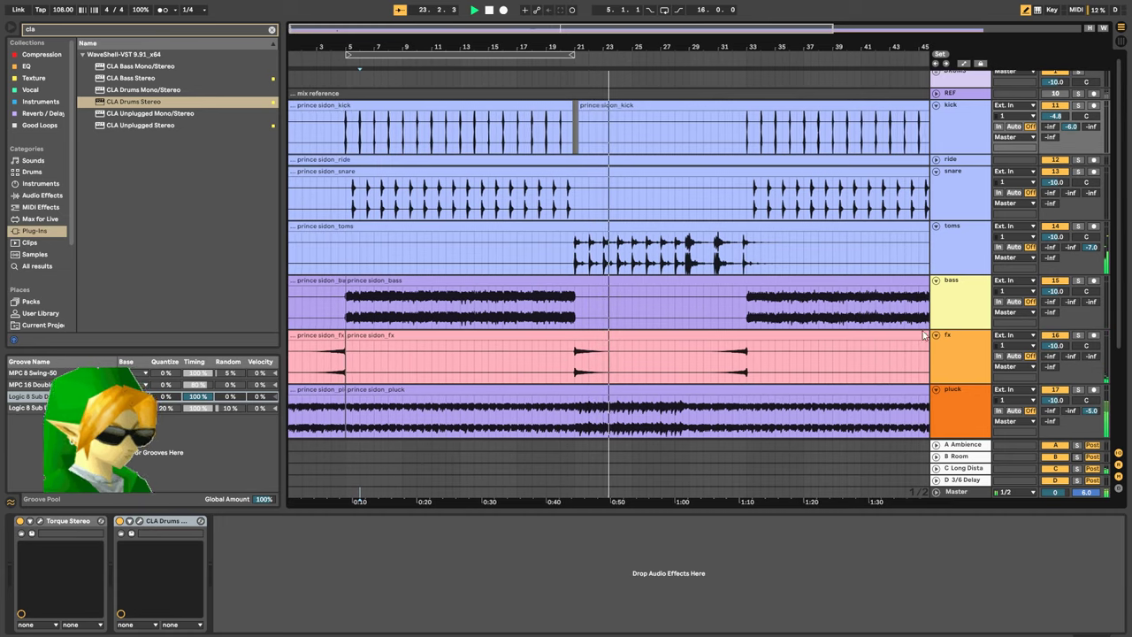
Duplicate the fx track and split the copy's clip at bars 21, 27 and 33
click(951, 359)
key(ctrl+d)
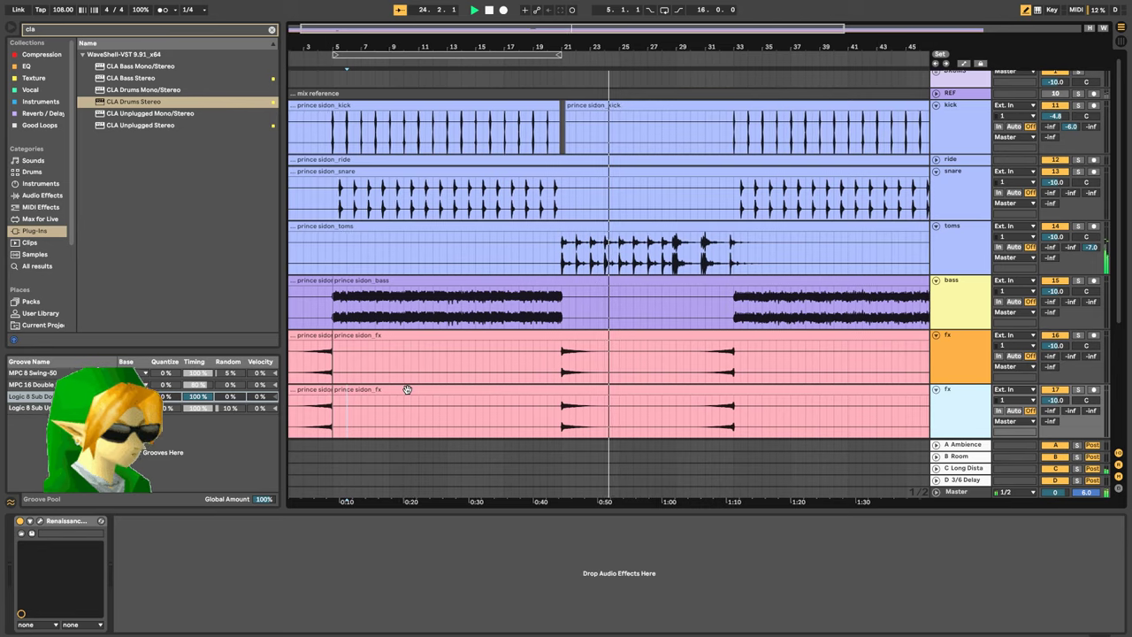
click(561, 405)
key(ctrl+e)
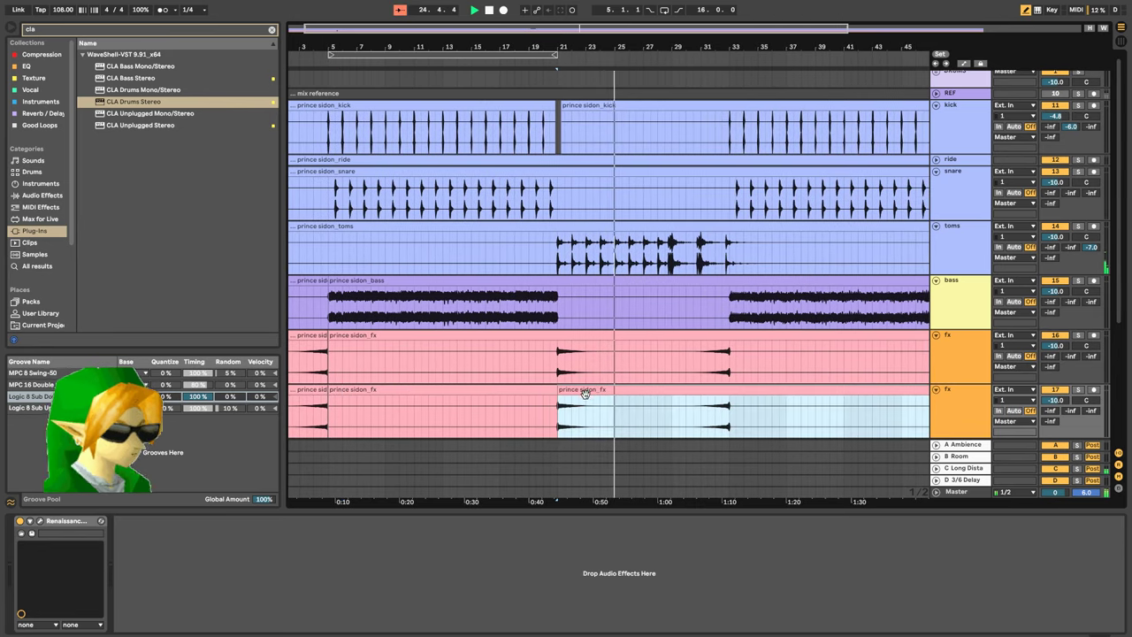
click(730, 411)
key(ctrl+e)
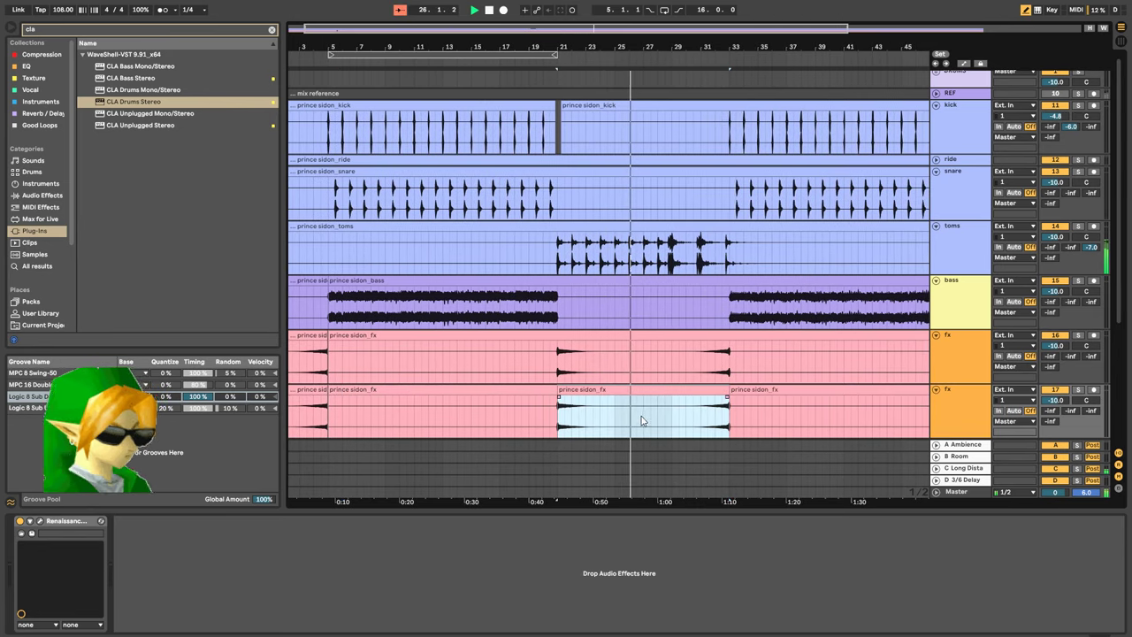
click(642, 421)
key(ctrl+e)
Try transposing the copied fx clip at bar 21 to 12 st with the Beats warp mode and audition it
key(shift+Tab)
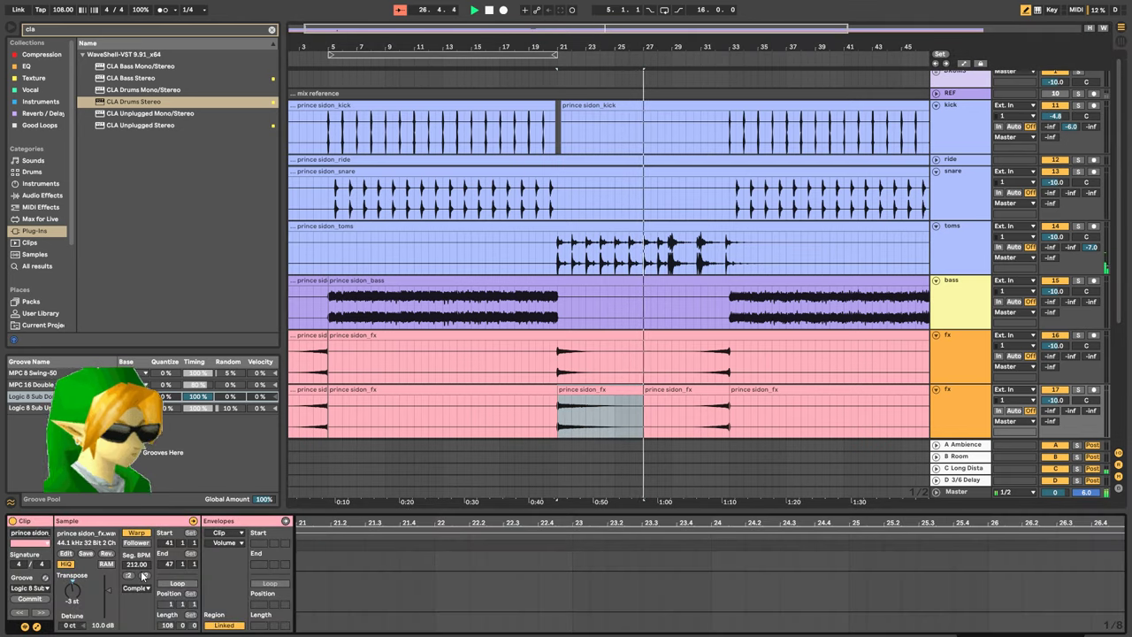
click(78, 587)
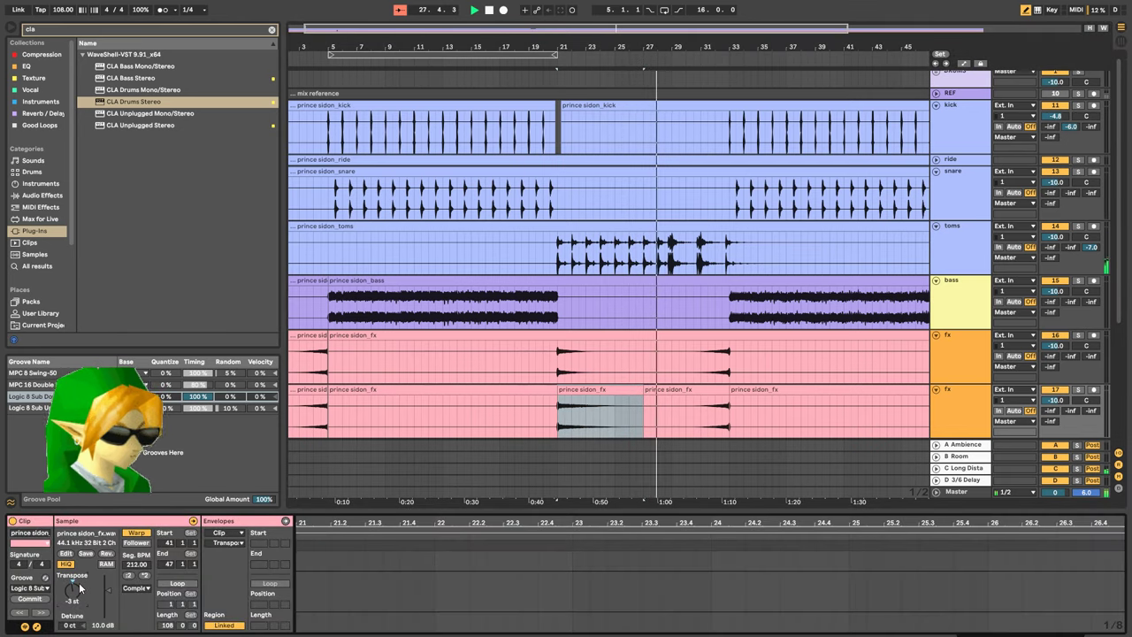
key(space)
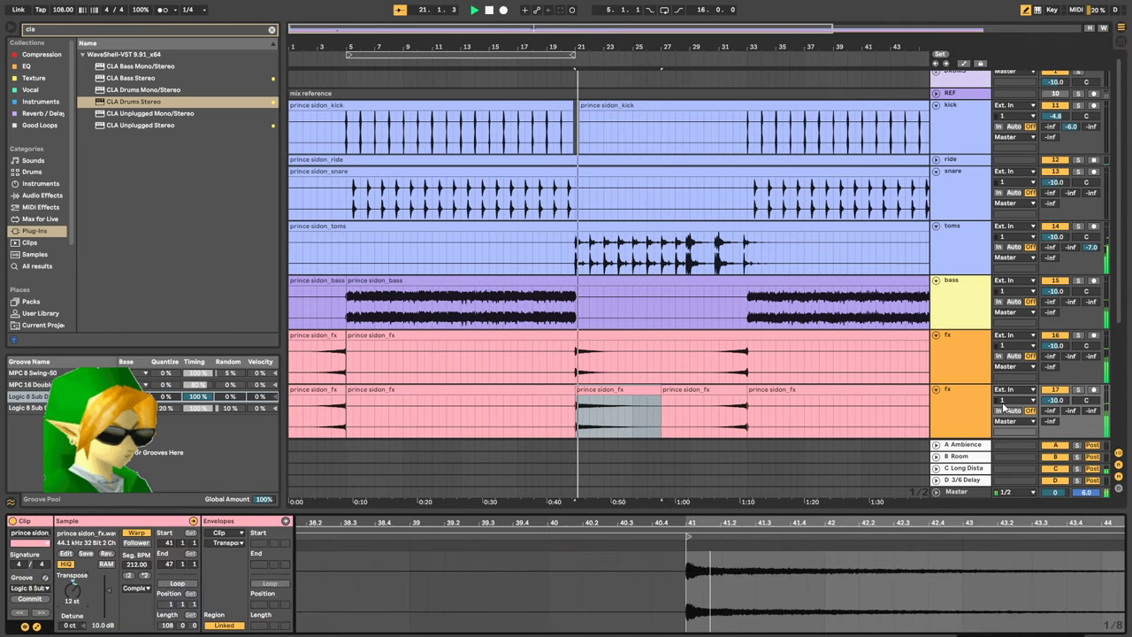
click(136, 587)
click(137, 543)
key(space)
key(space)
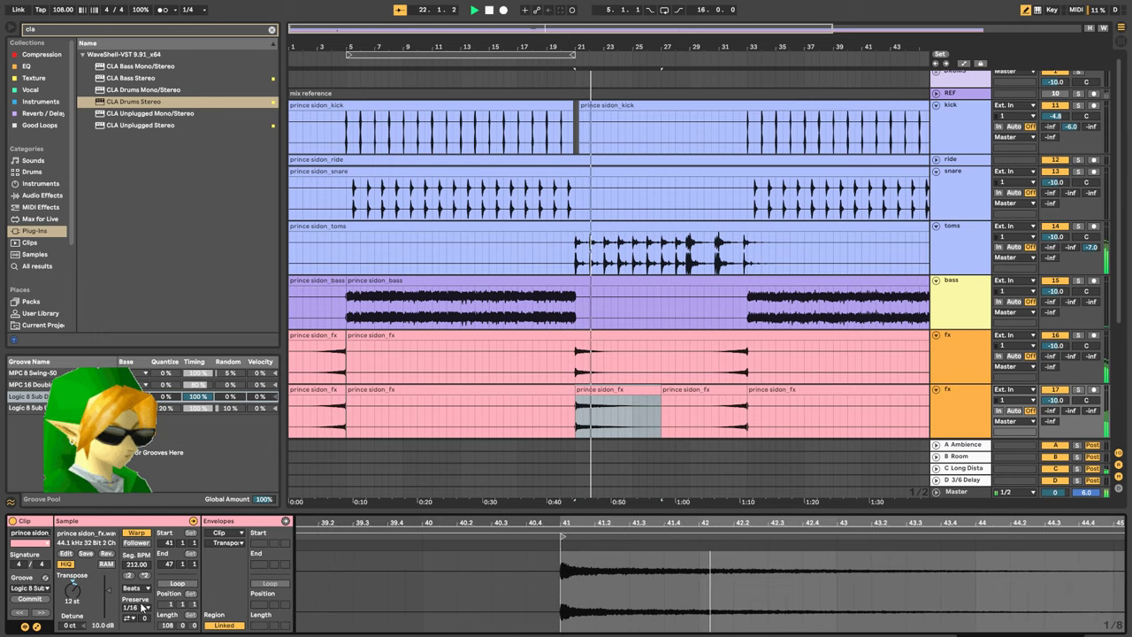
Try a 1/32 Preserve setting and the MPC 16 Double Up-60 groove on the fx clip, then return to the Logic 8 Sub Down 50 groove
click(141, 607)
click(141, 616)
click(29, 588)
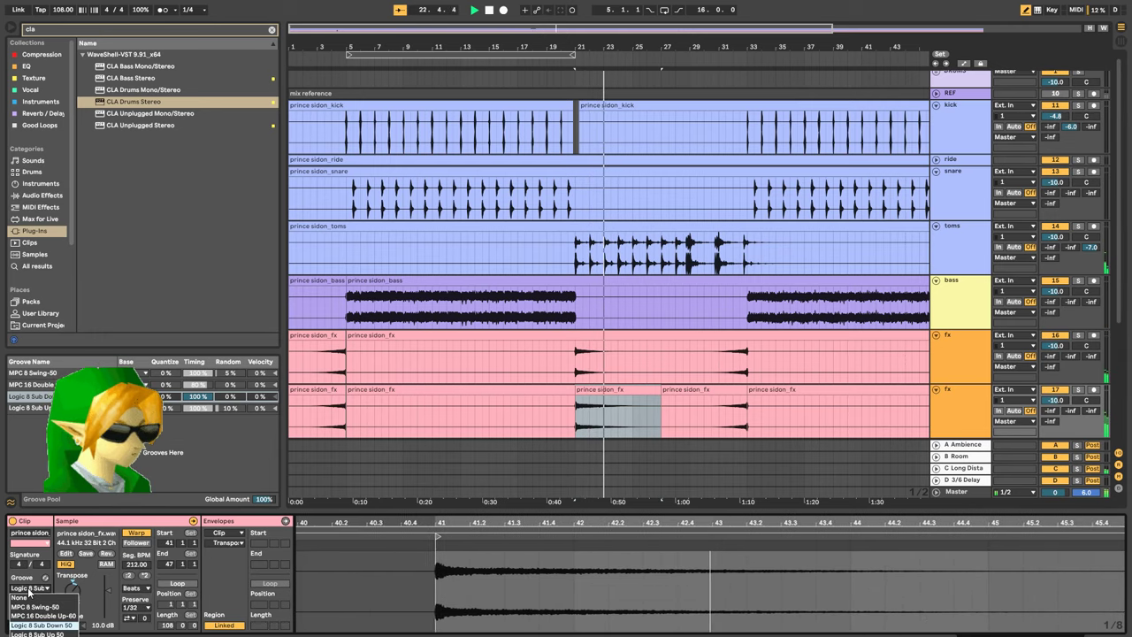
click(28, 590)
key(space)
key(space)
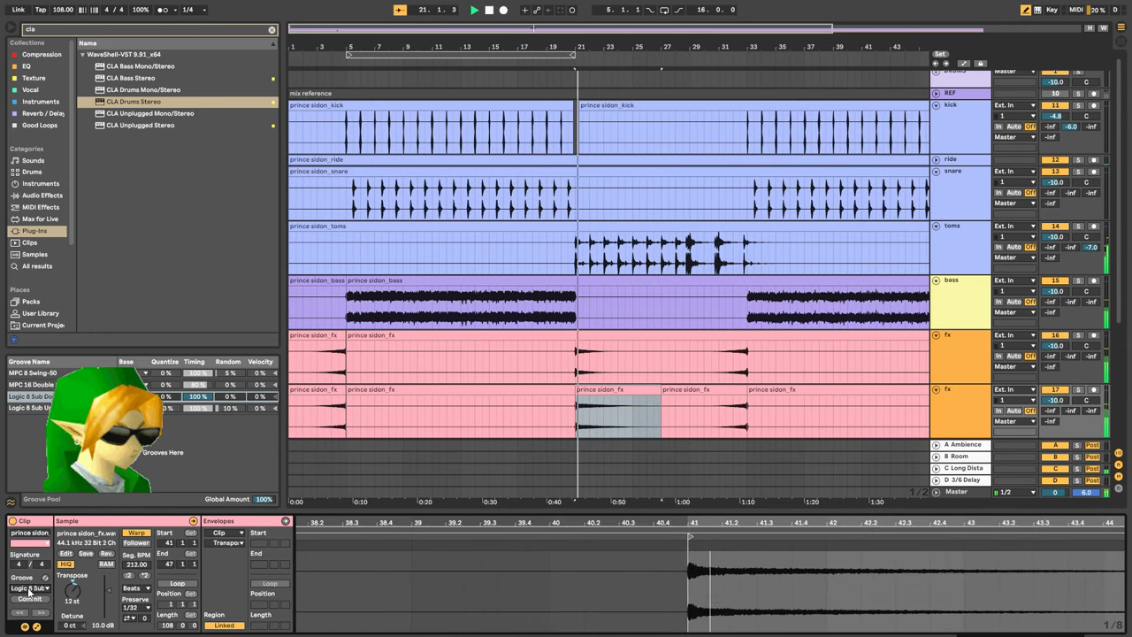
scroll(29, 591, up, 1)
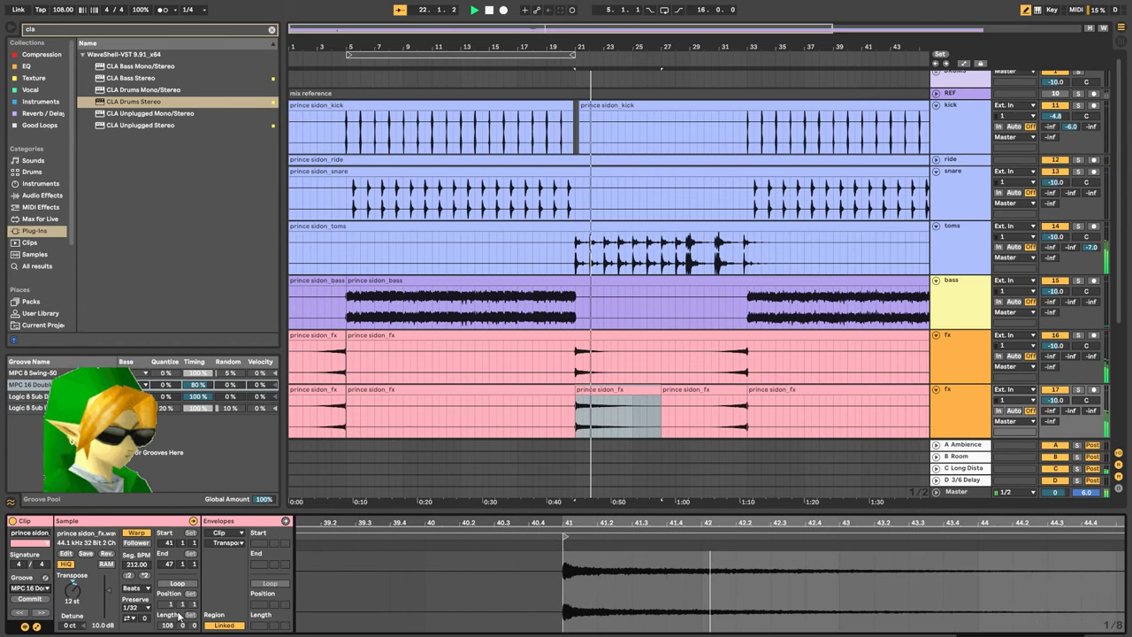
click(44, 589)
click(43, 623)
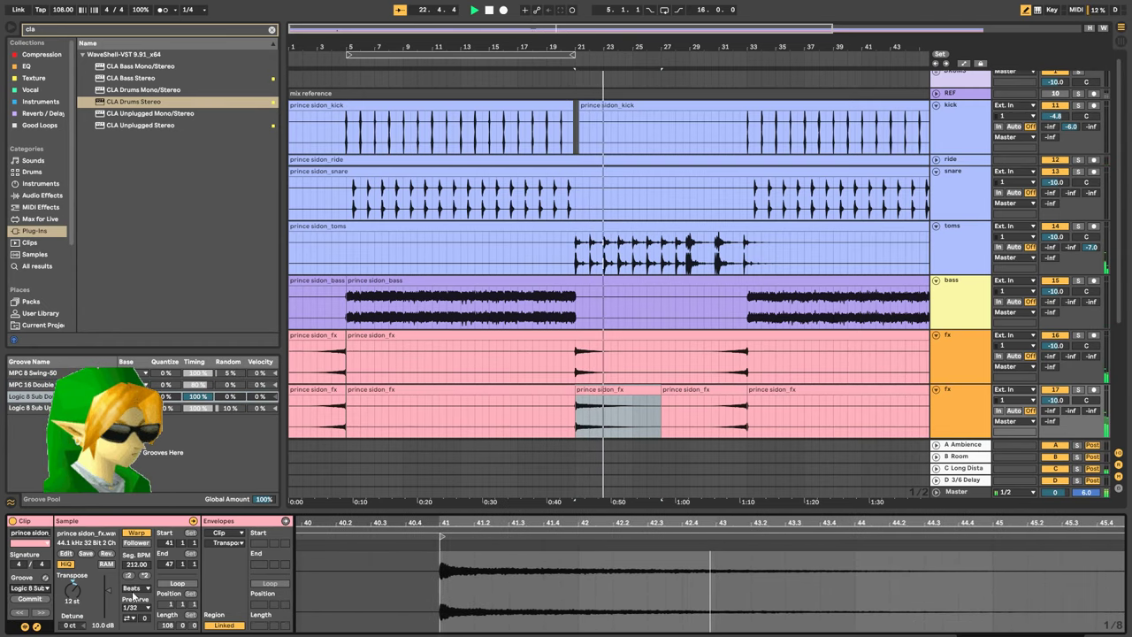
Return the fx clip's warp mode to Complex and audition it transposed to -23 st and -12 st
click(134, 588)
click(143, 616)
key(space)
key(space)
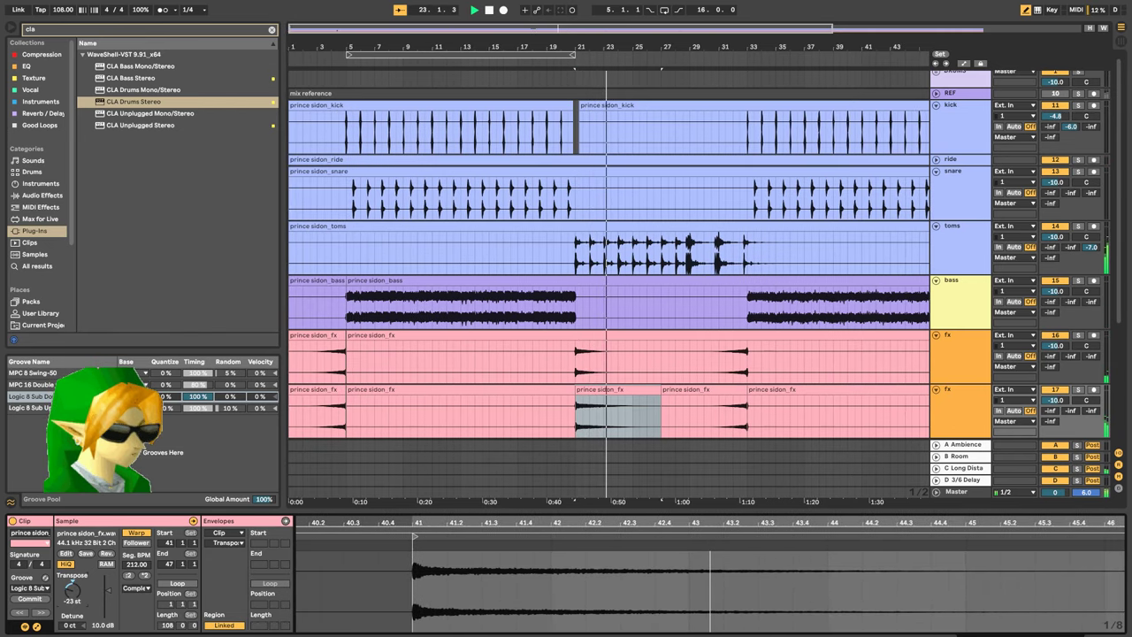
mouse_move(73, 590)
mouse_down()
mouse_move(73, 536)
mouse_move(73, 598)
mouse_up()
key(space)
key(space)
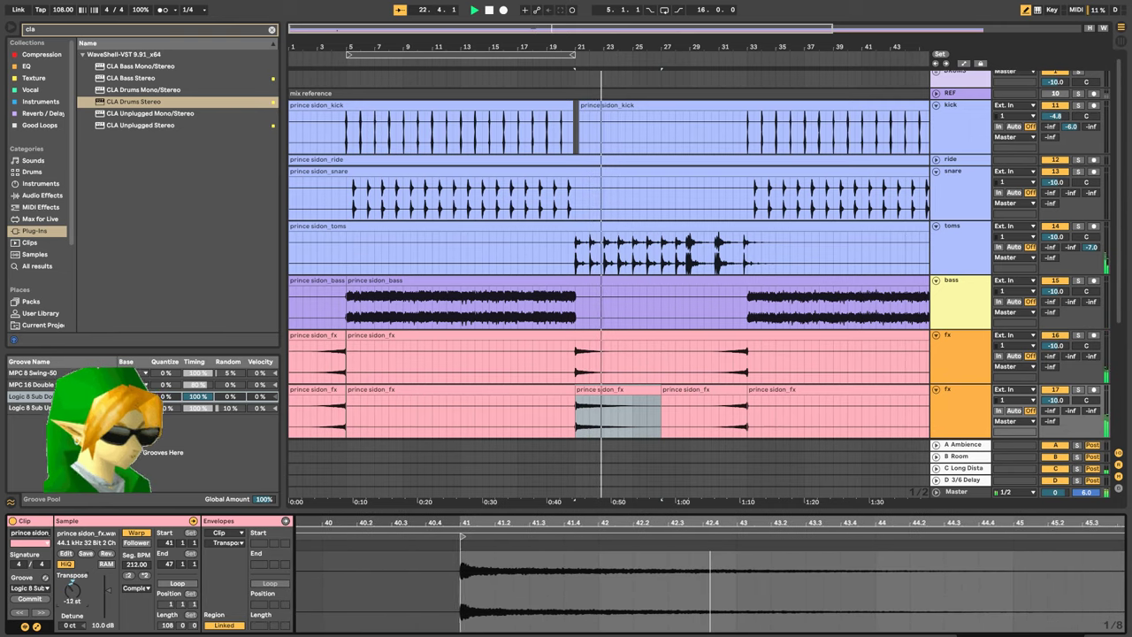
Audition the fx clip transposed to 3, -11 and -1 st, then settle on -10 st
drag(73, 591, 72, 553)
key(space)
key(space)
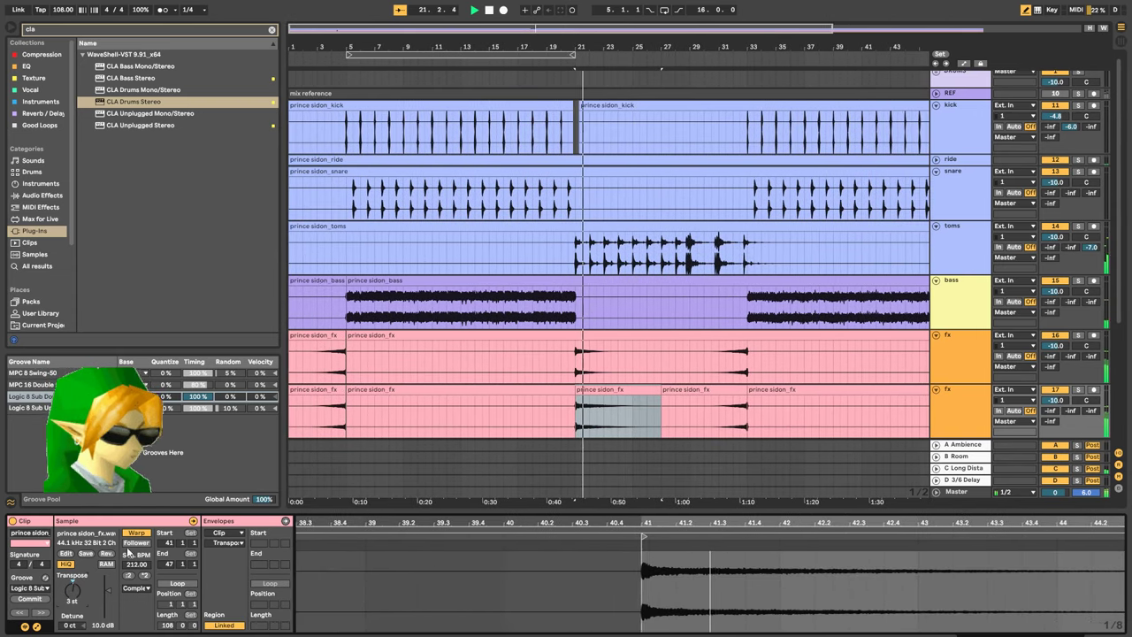
click(503, 11)
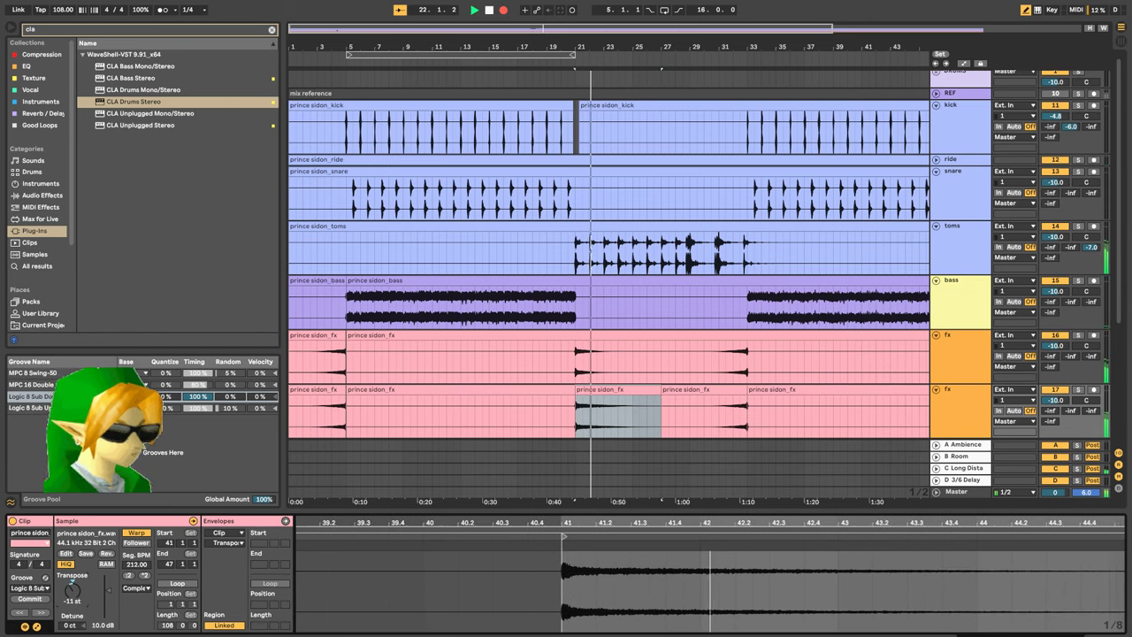
drag(72, 589, 73, 574)
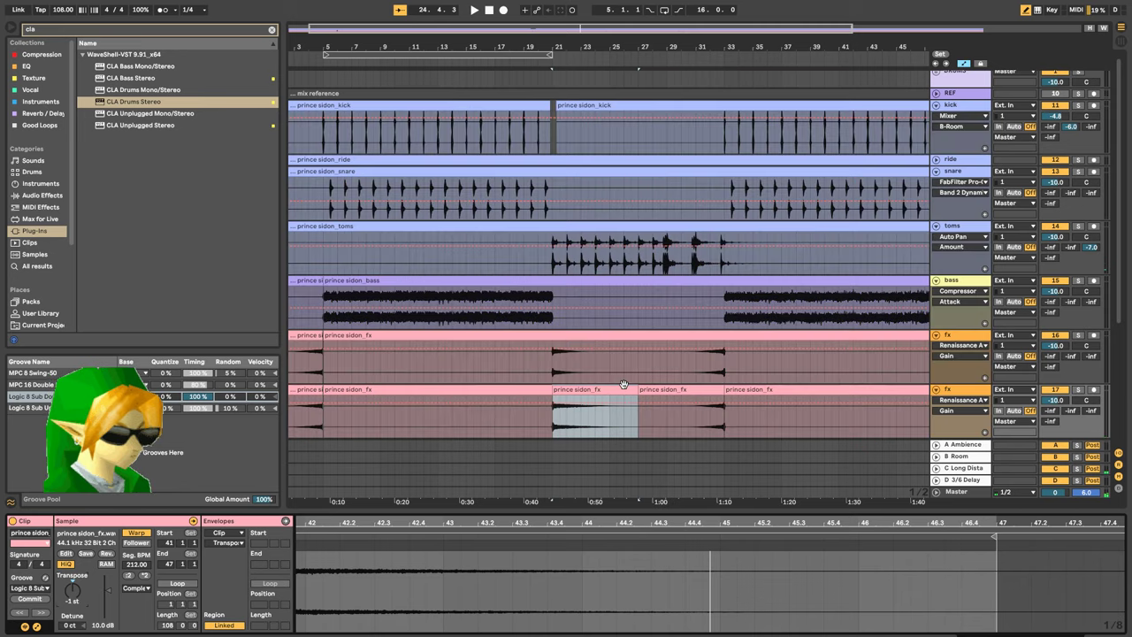
key(space)
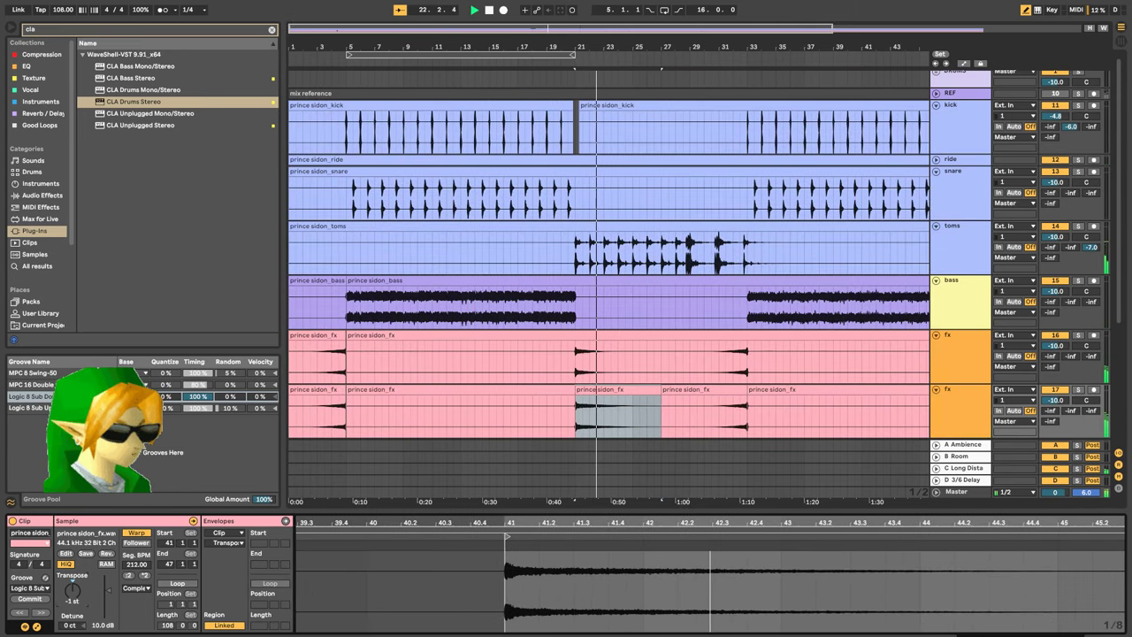
key(space)
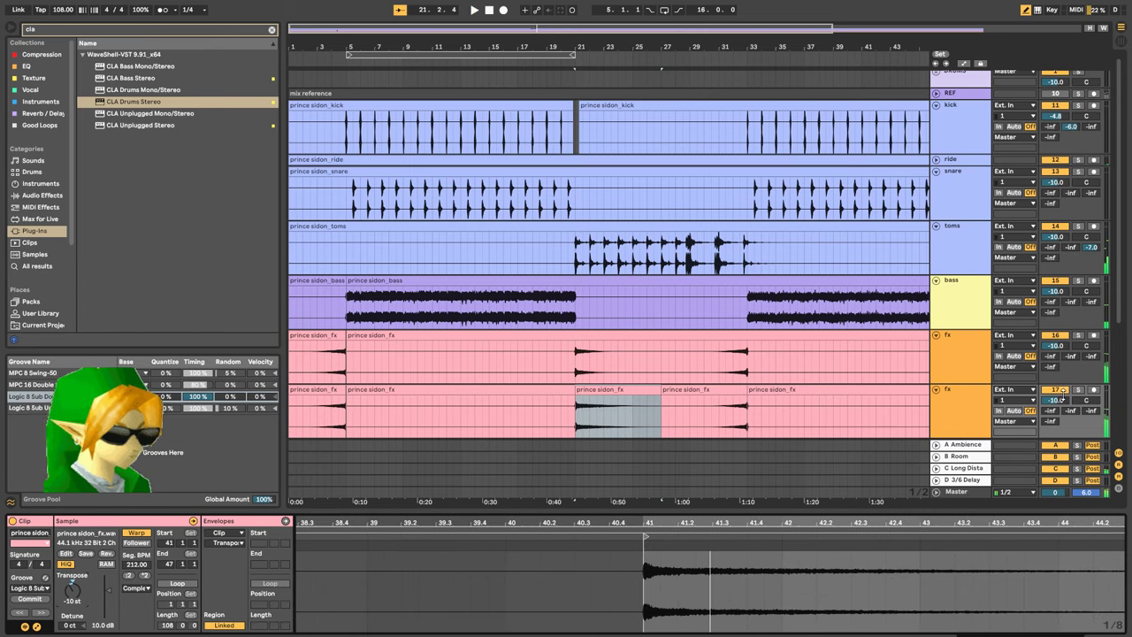
Compare the two fx tracks and set the original's volume to -21.4 and the copy's to -11.0
click(1049, 341)
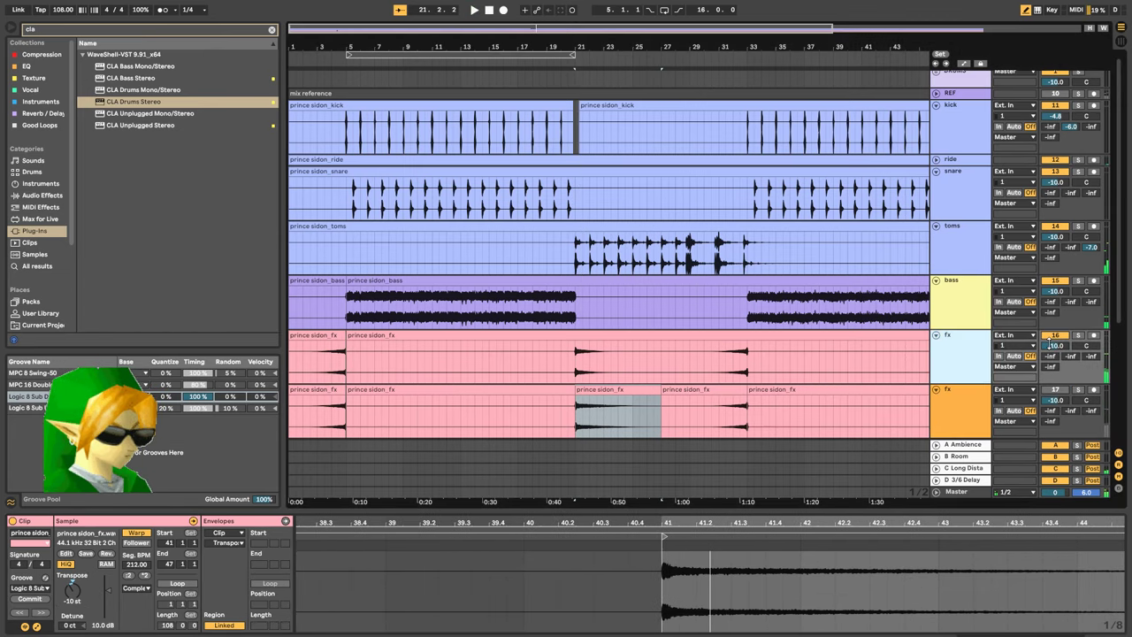
click(962, 362)
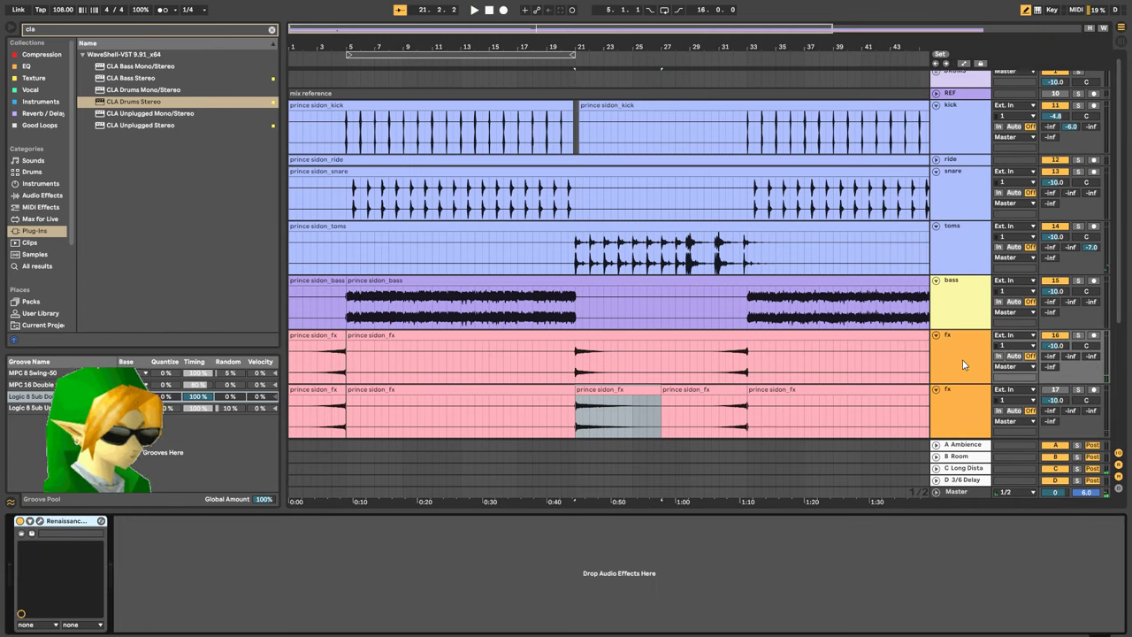
click(1059, 401)
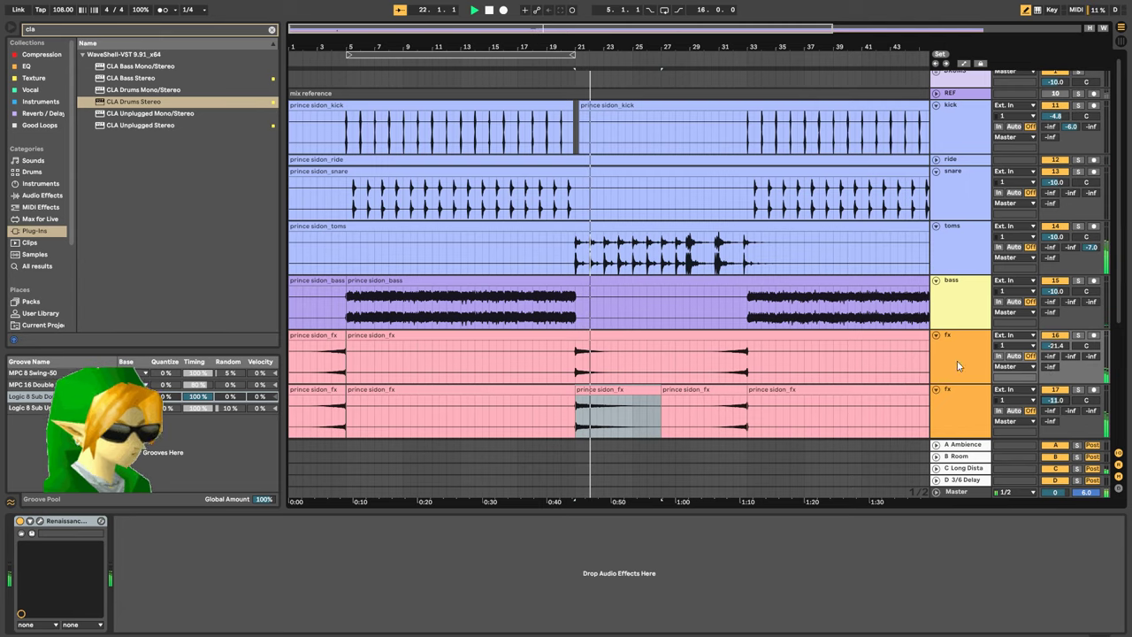
Insert a new audio track below the duplicated fx track
click(955, 410)
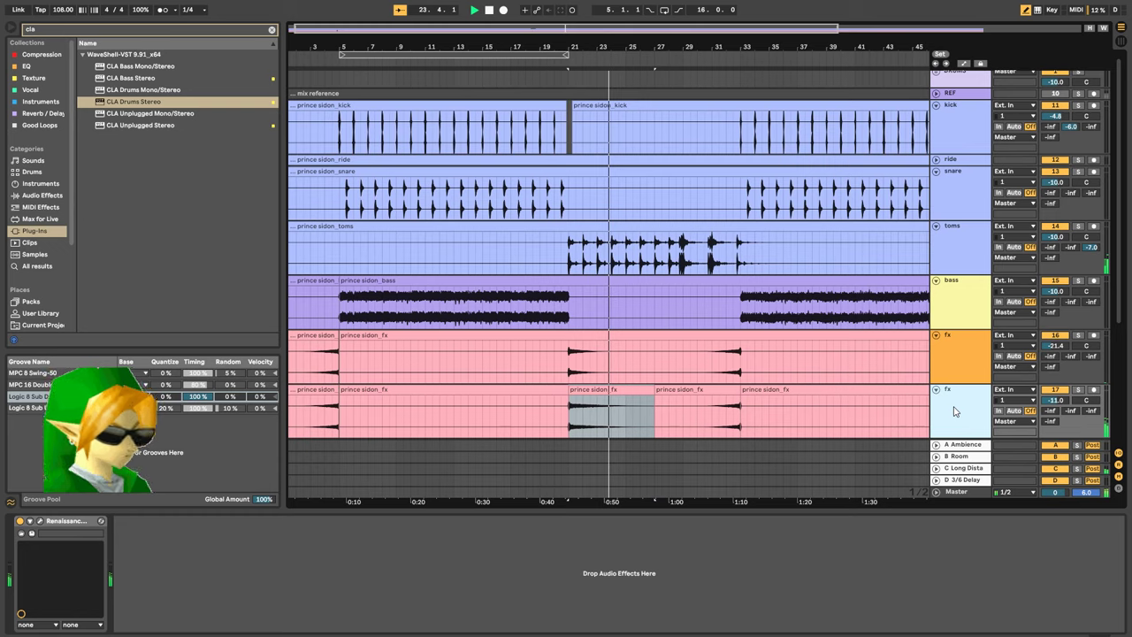
key(ctrl+t)
scroll(624, 332, up, 2)
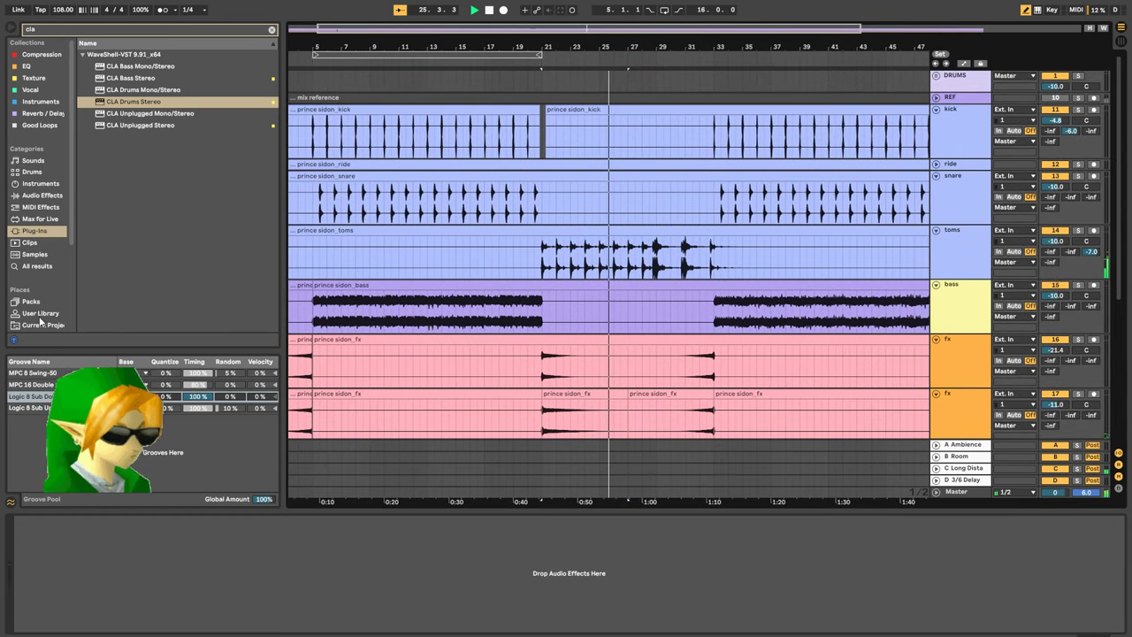
Search the browser's Samples folder for "pako"
click(58, 195)
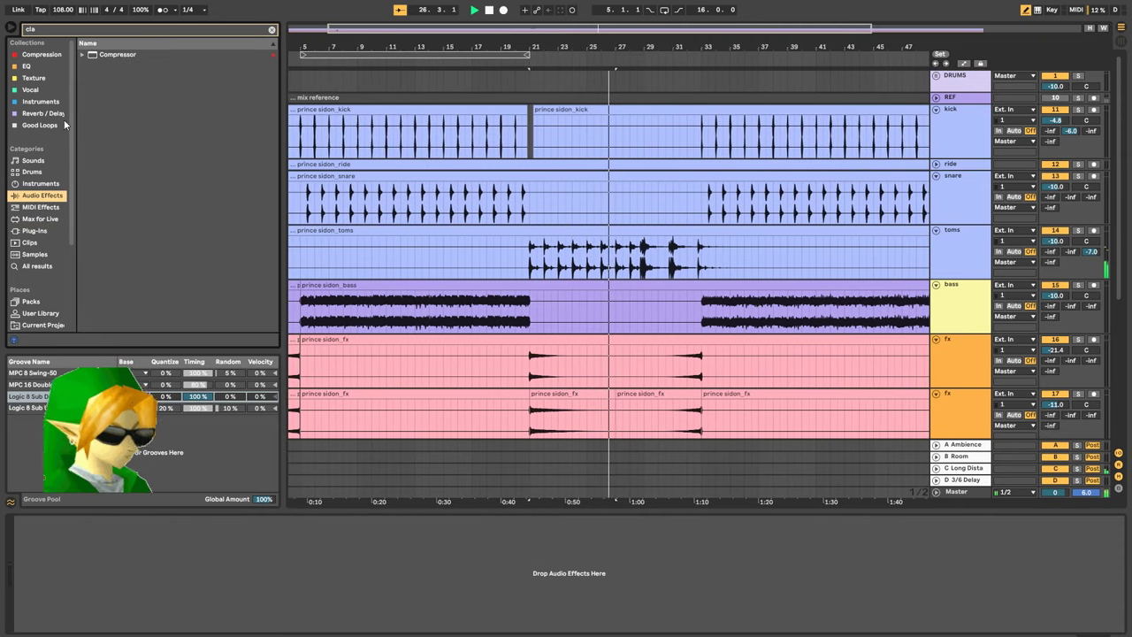
click(76, 30)
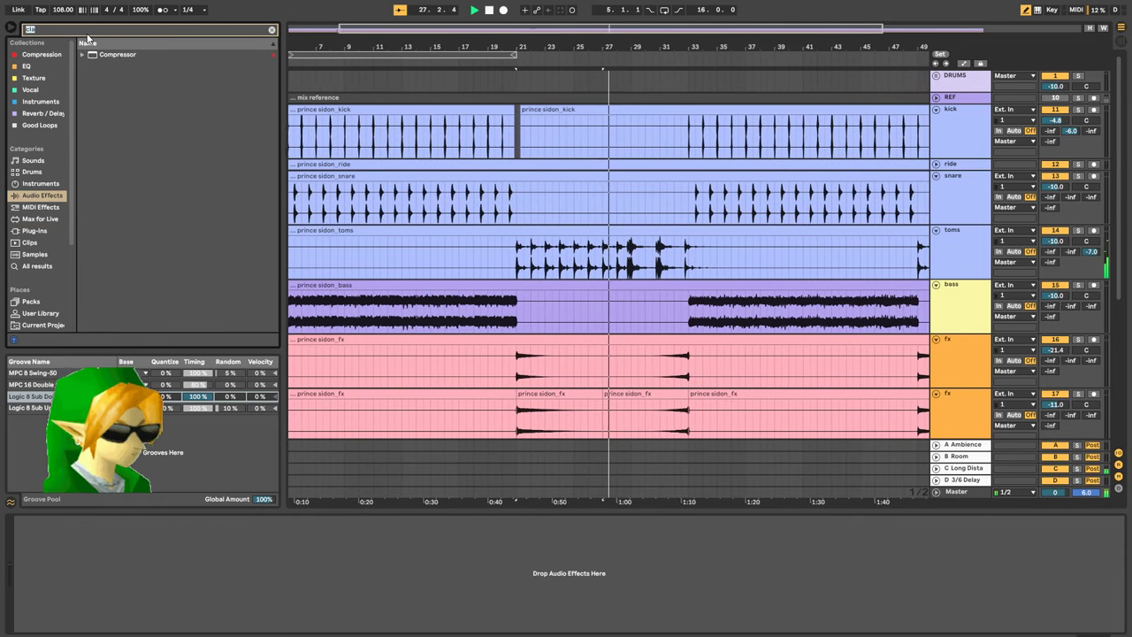
text(pako)
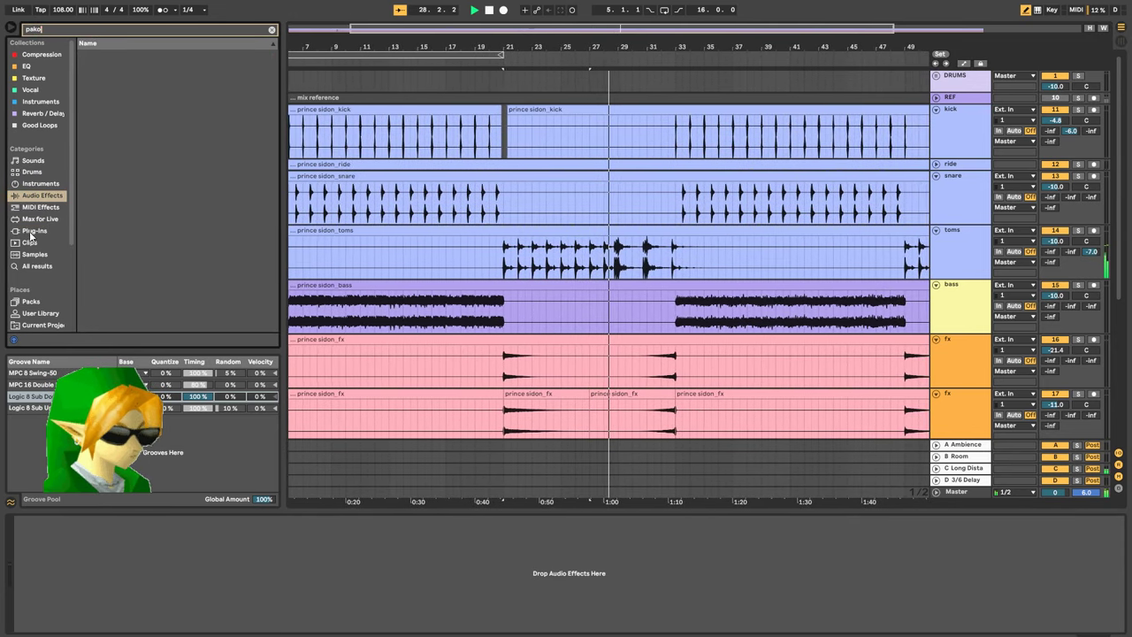
scroll(37, 284, down, 2)
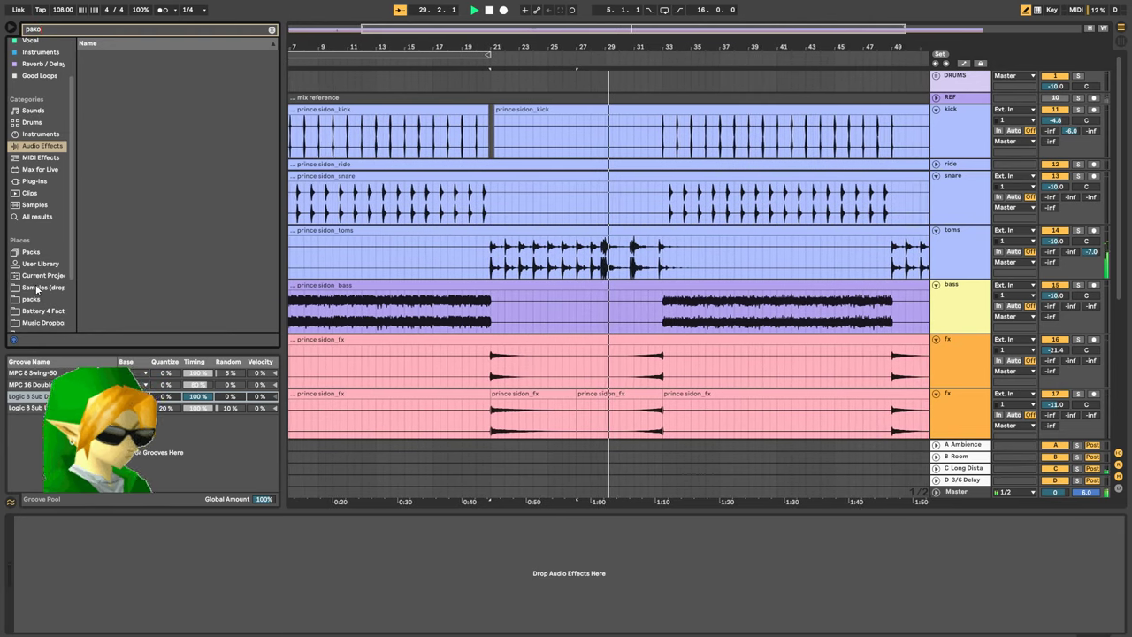
click(35, 286)
Expand the FX - Pakotec Productions sample pack and its Bizarre Fx Vol.1 folder, and select the 1 Revers Fx subfolder
click(83, 67)
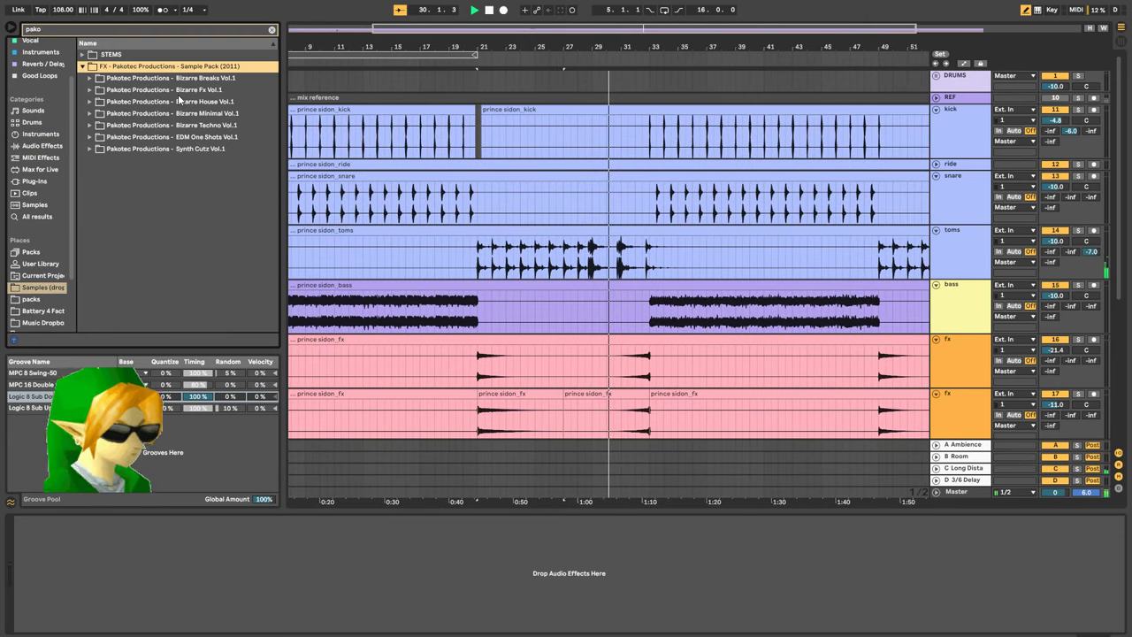
key(Down)
key(Down)
key(Right)
key(Down)
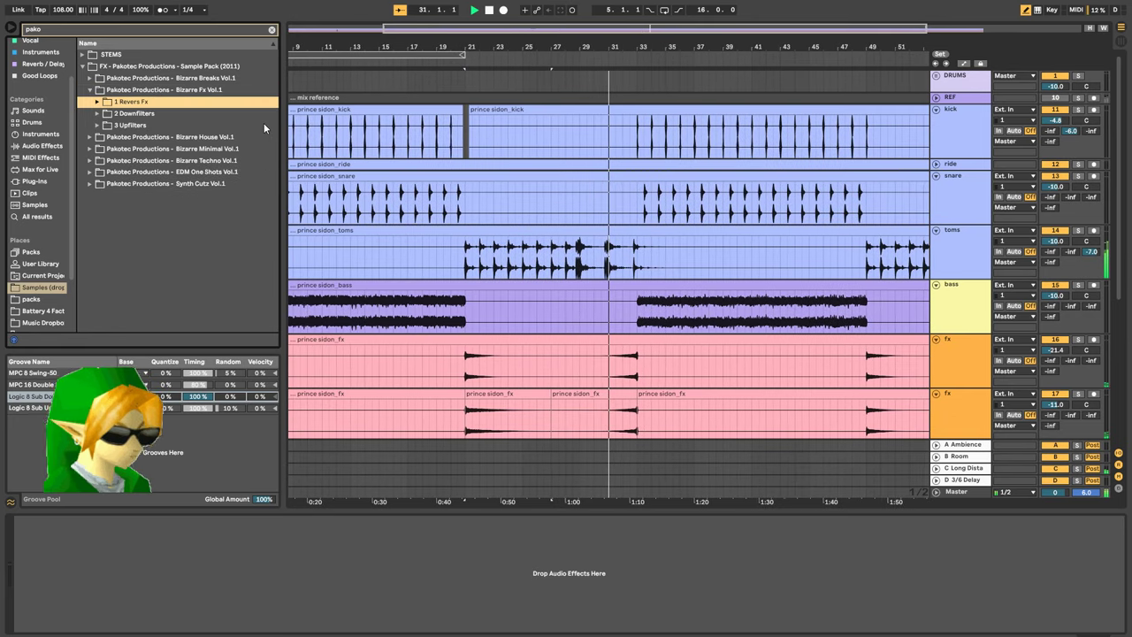
Expand the 3 Upfilters subfolder, audition samples PPBF - Upfilter 001 to 005, and return to PPBF - Upfilter 003.wav
key(Down)
key(Down)
key(Right)
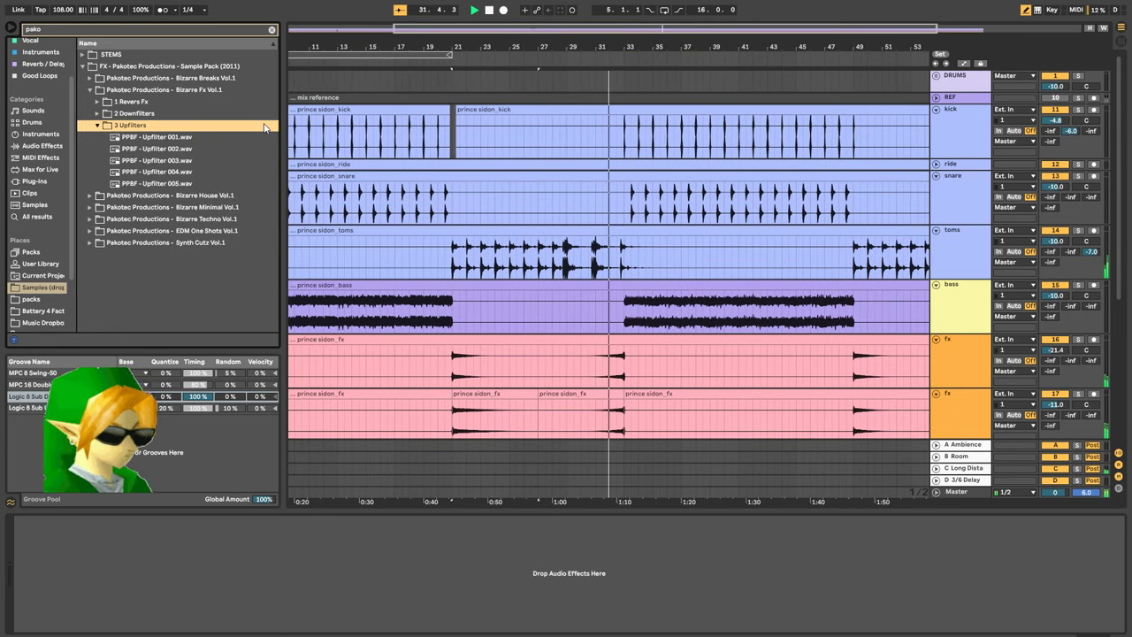
key(Down)
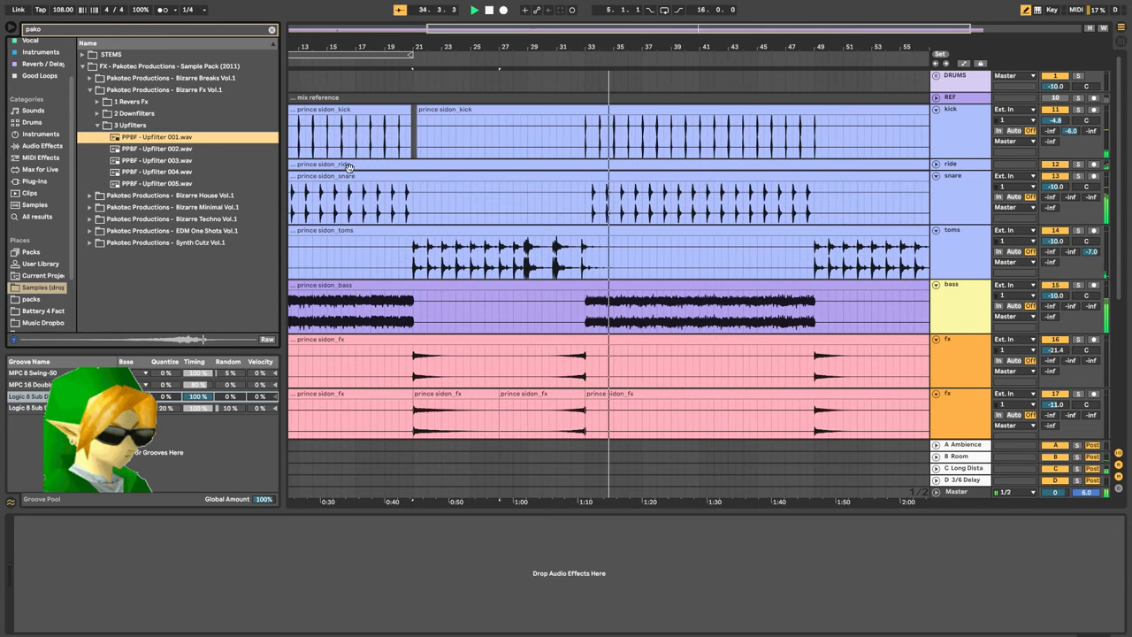
key(Down)
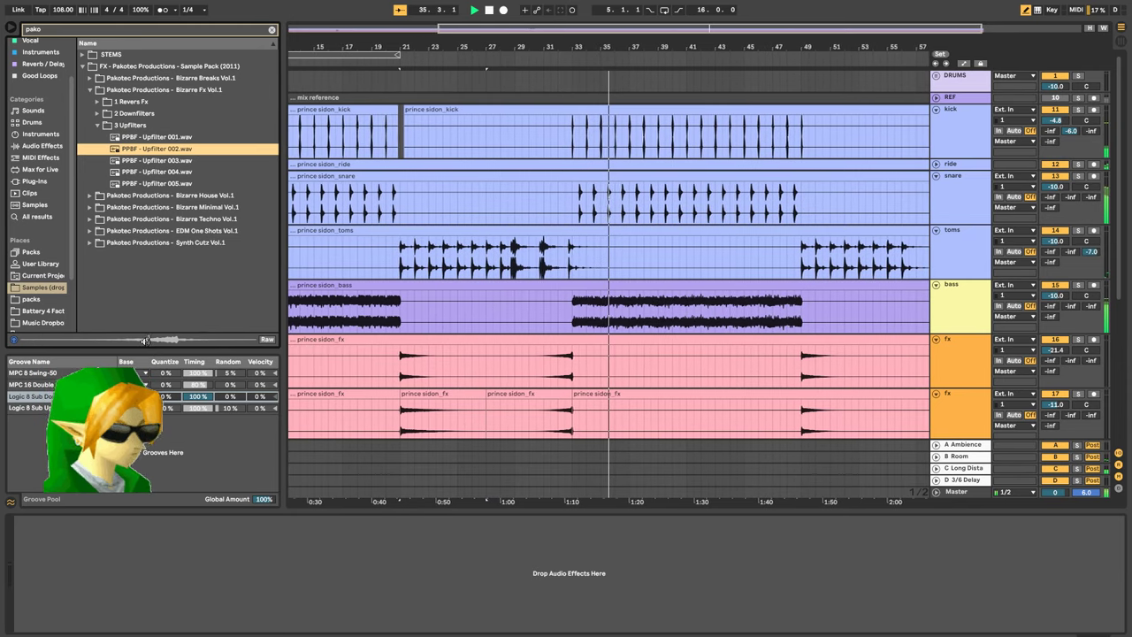
key(Down)
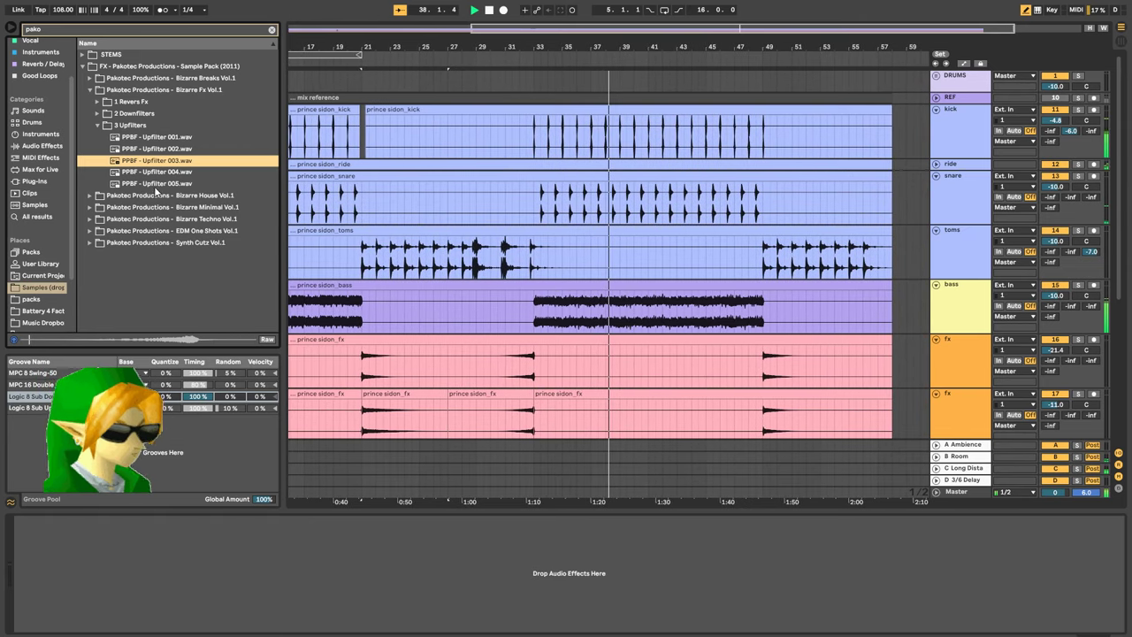
key(Down)
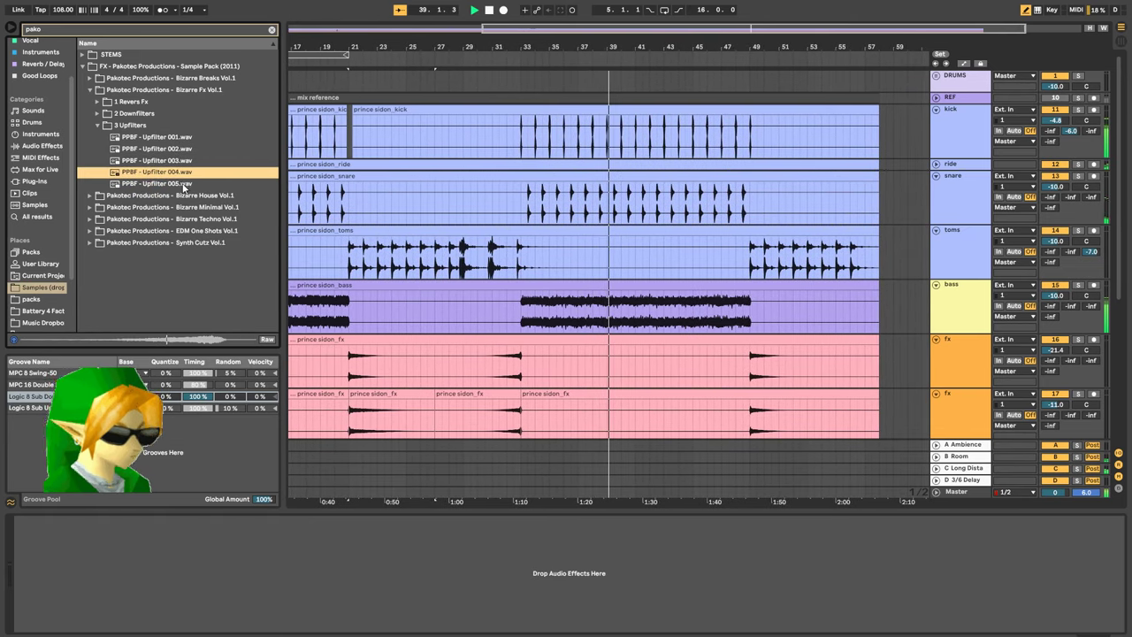
click(184, 184)
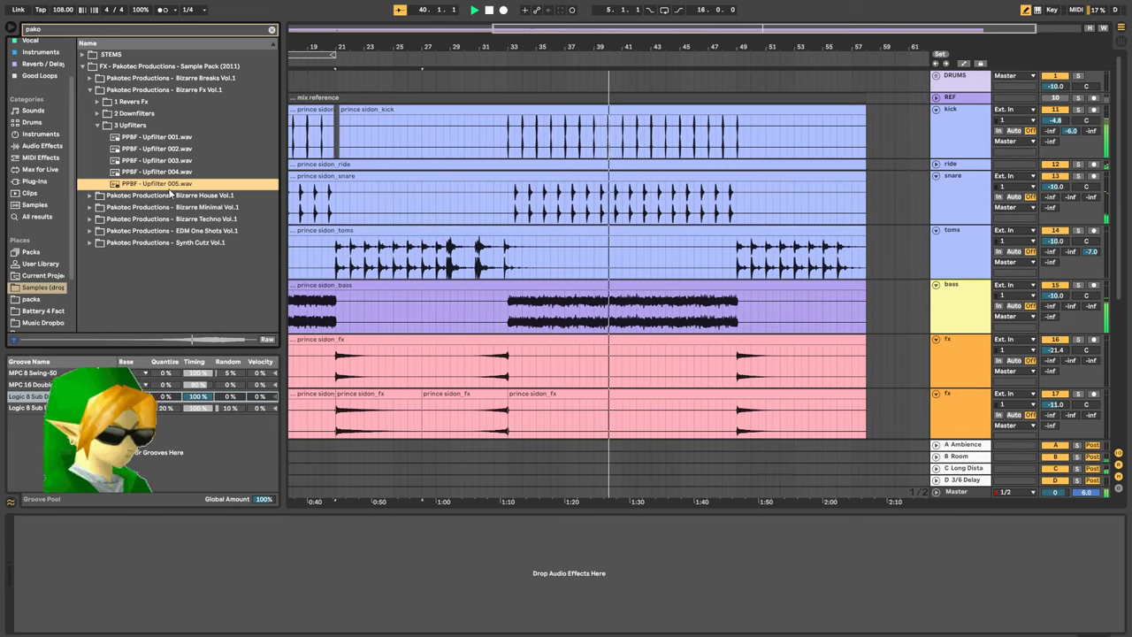
key(Up)
key(Up)
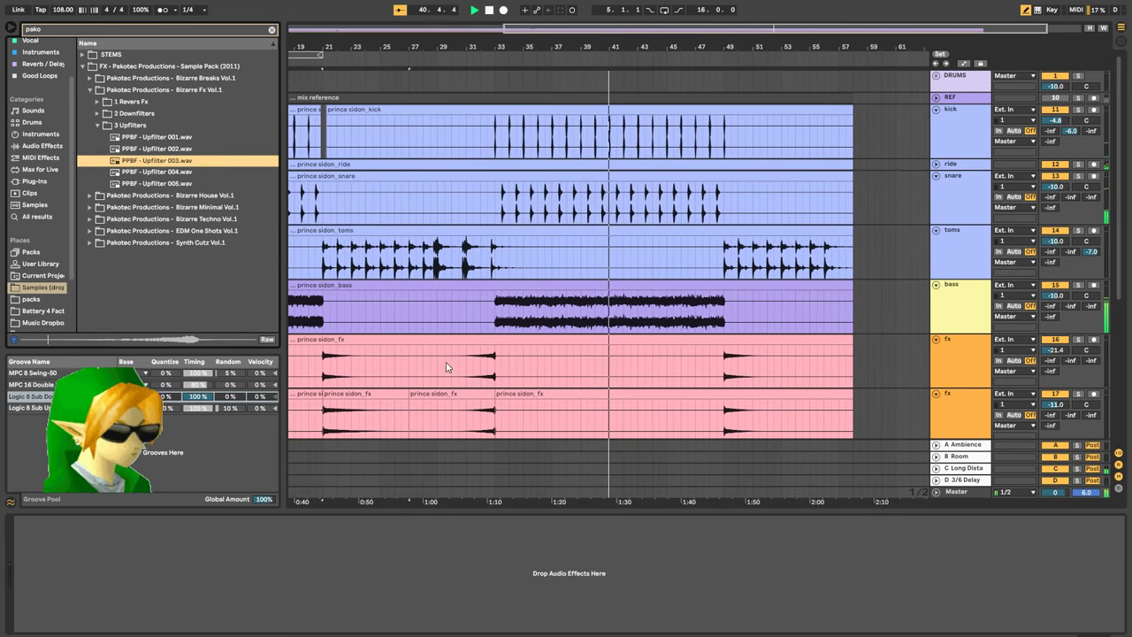
Try PPBF - Upfilter 003.wav on the new audio track around bars 30 to 33, and remove the clip
drag(156, 160, 441, 400)
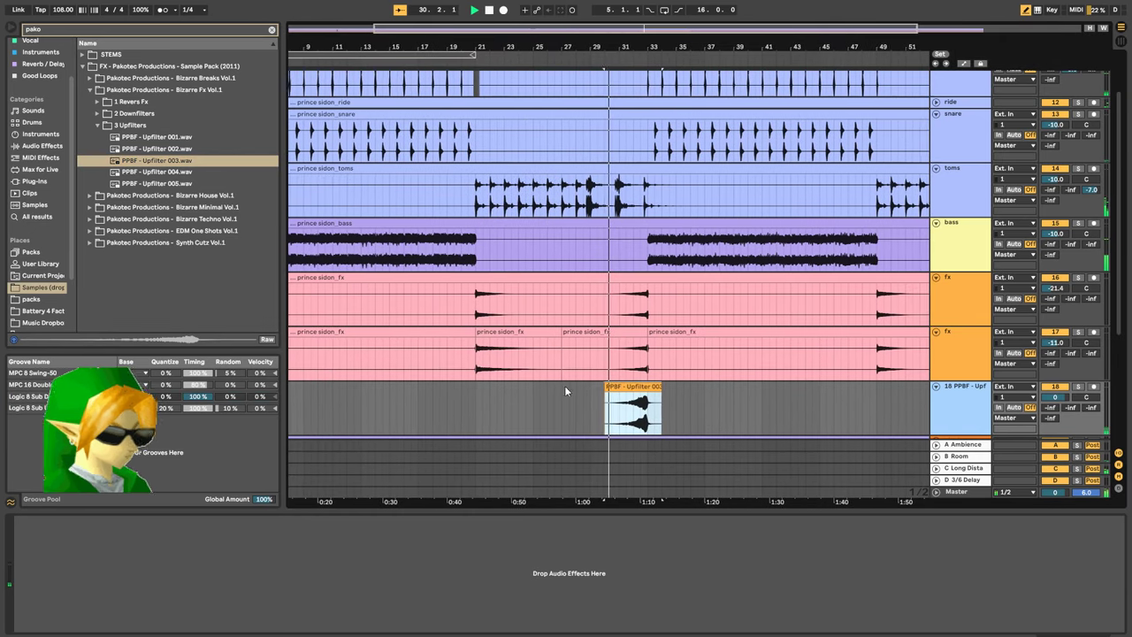
key(r)
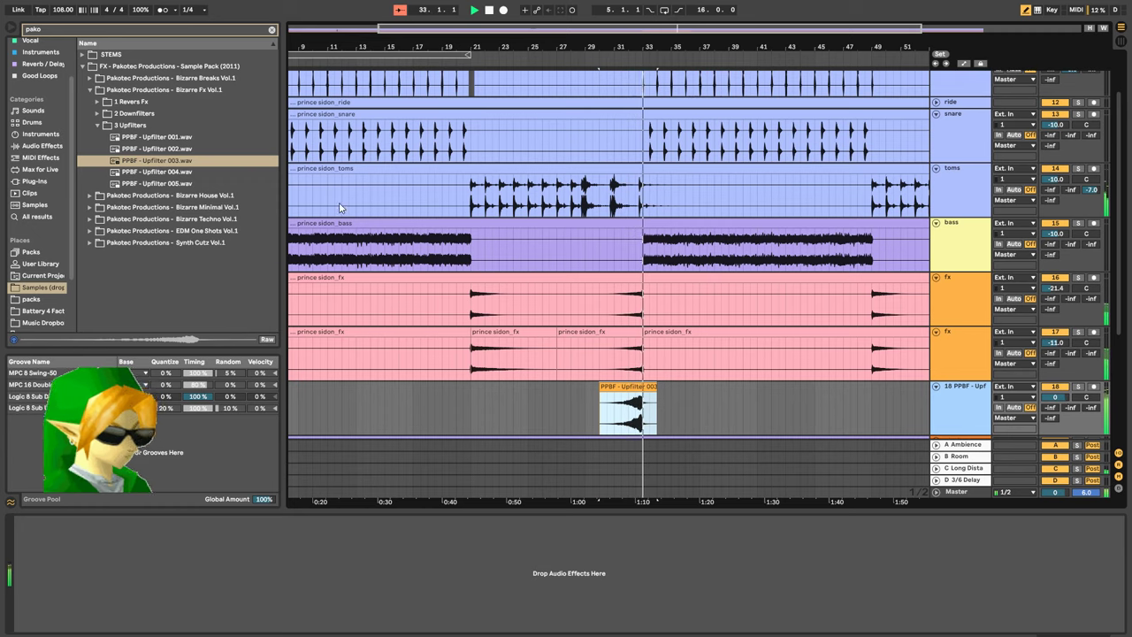
key(Delete)
Audition PPBF - Upfilter 001.wav again, collapse the 3 Upfilters folder, and clear the browser search
click(184, 139)
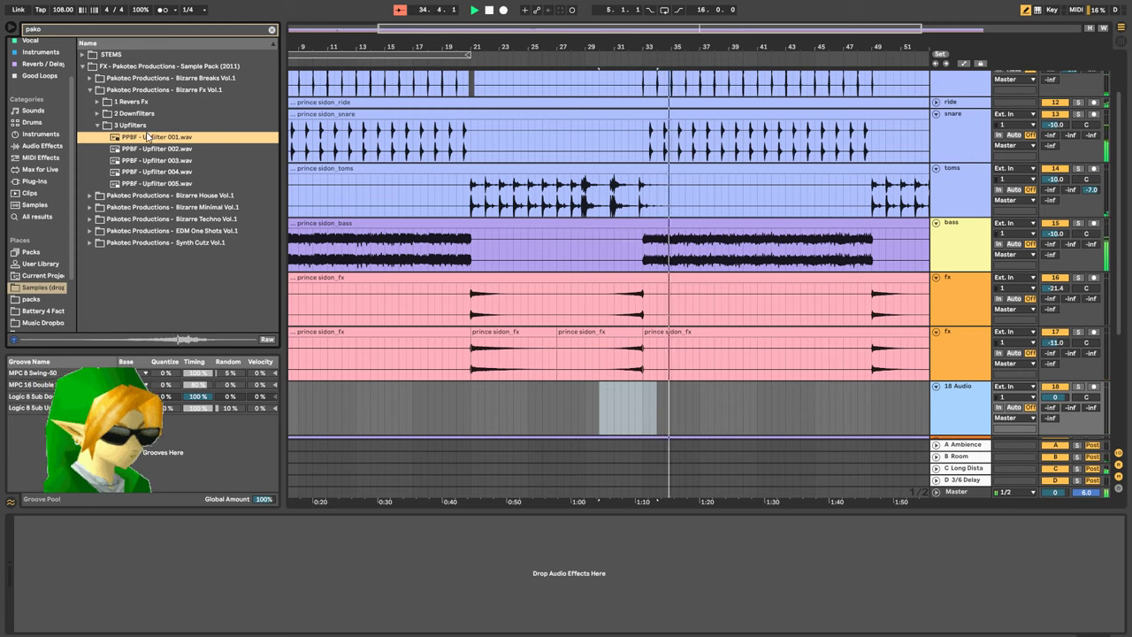
click(145, 124)
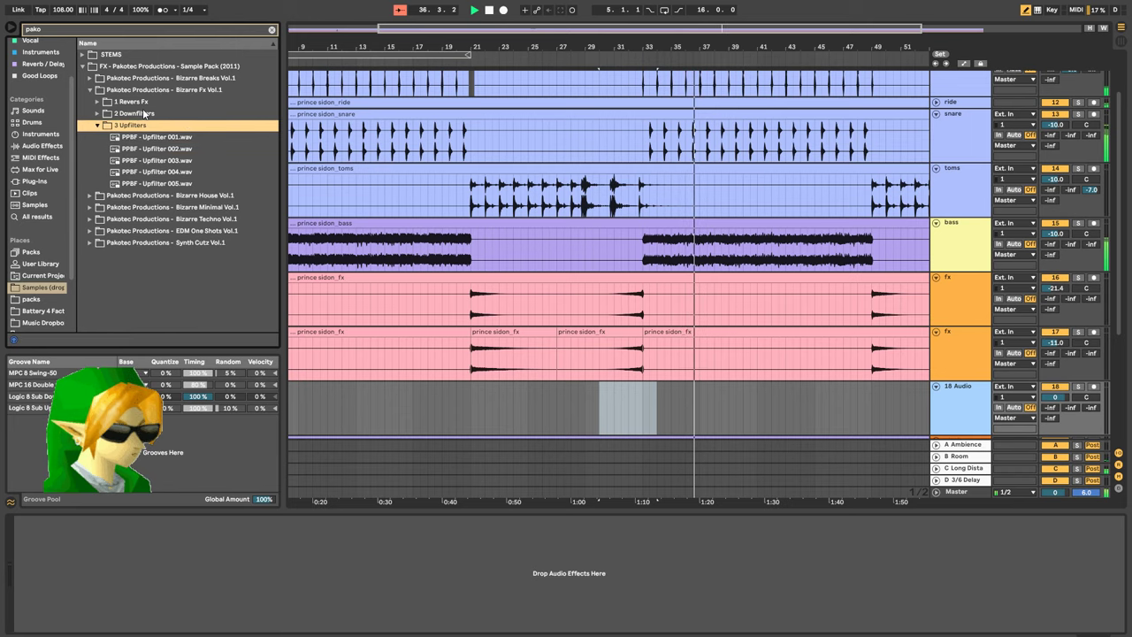
key(Left)
click(272, 29)
Delete the empty audio track below the duplicated fx track
drag(376, 47, 423, 31)
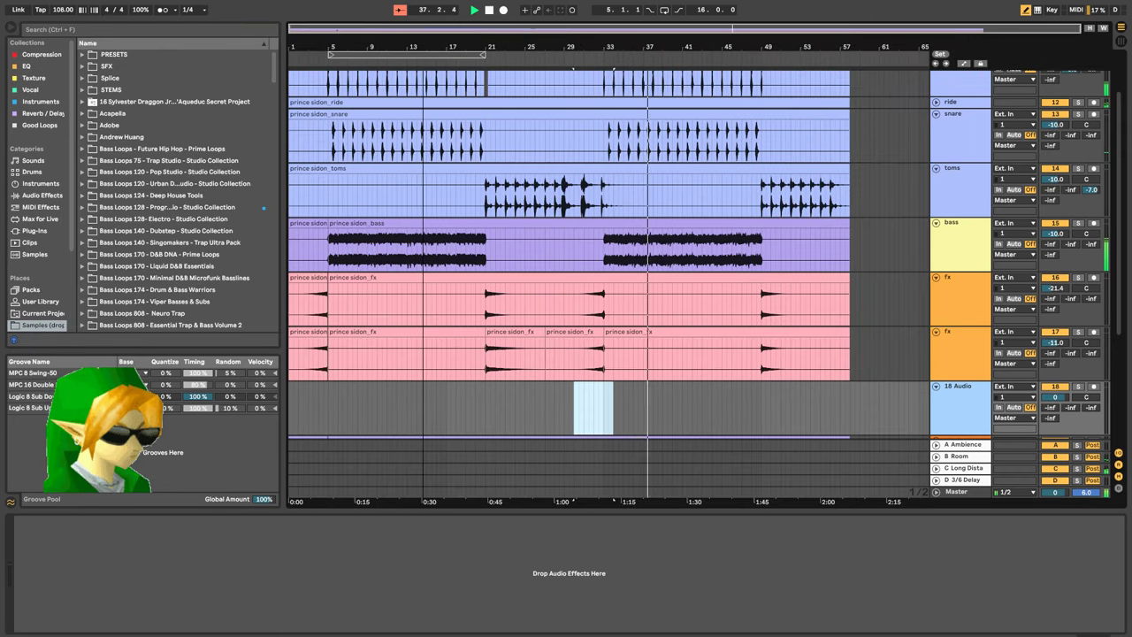
click(937, 396)
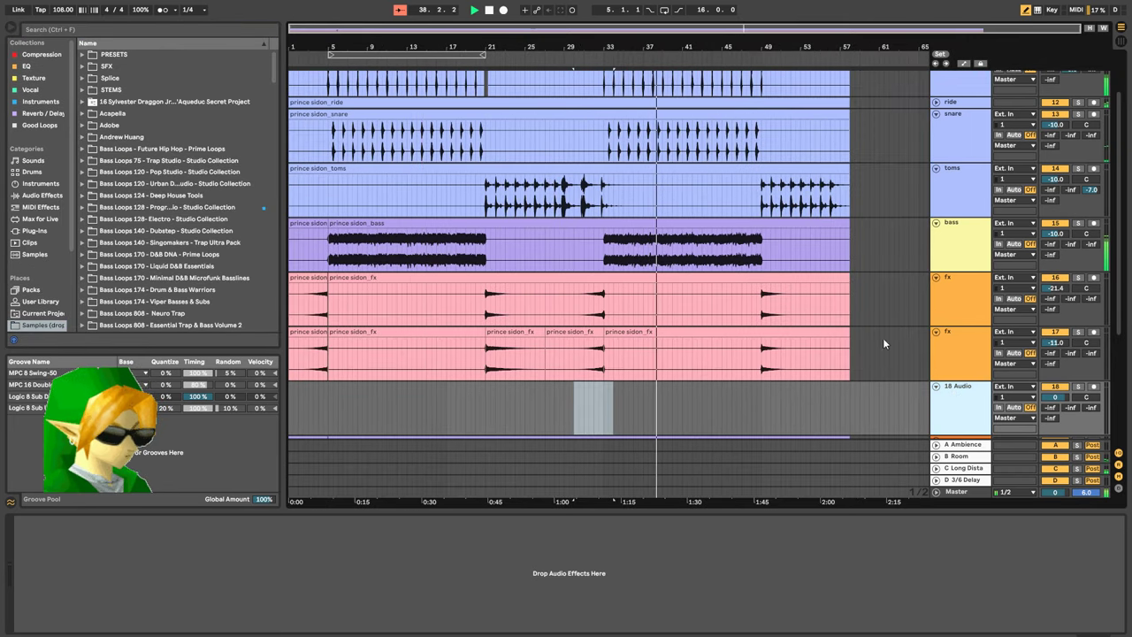
key(Delete)
Play the arrangement from bar 49 to hear the two fx tracks together
click(761, 360)
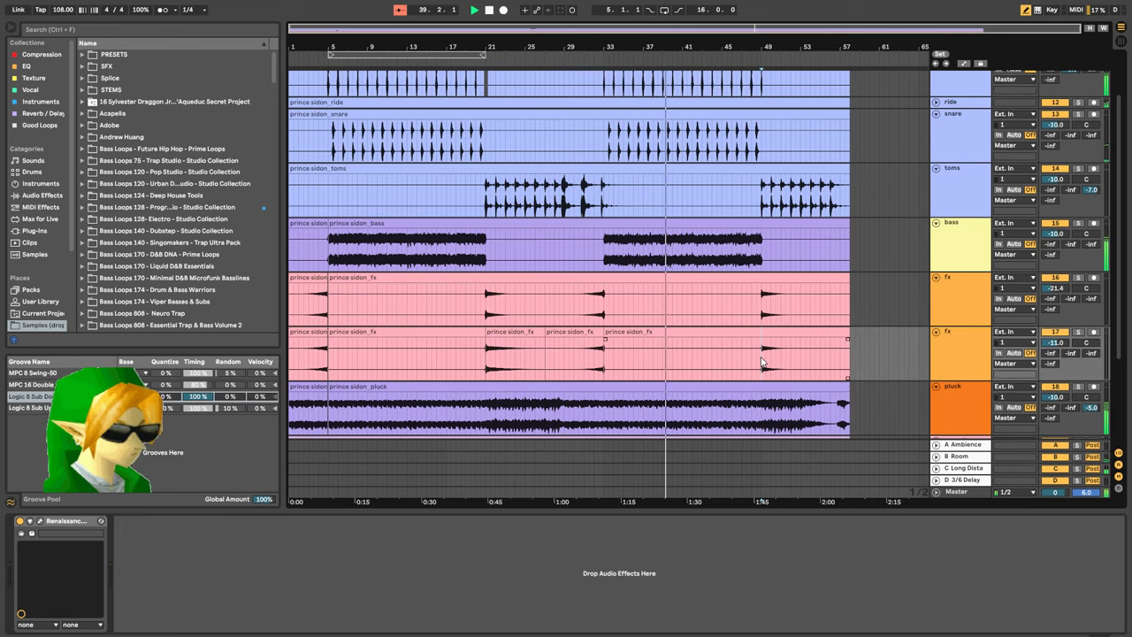
key(space)
key(space)
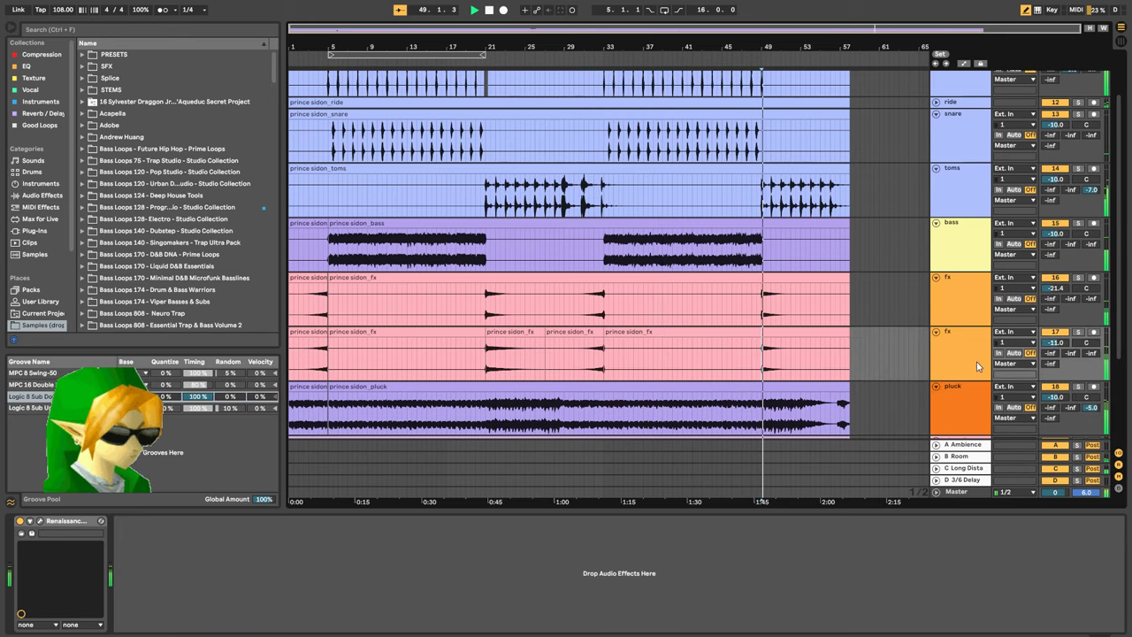
Check the transposition of the duplicated fx track's clips and rename that track to "fx -12"
click(804, 333)
shift+click(298, 333)
key(shift+Tab)
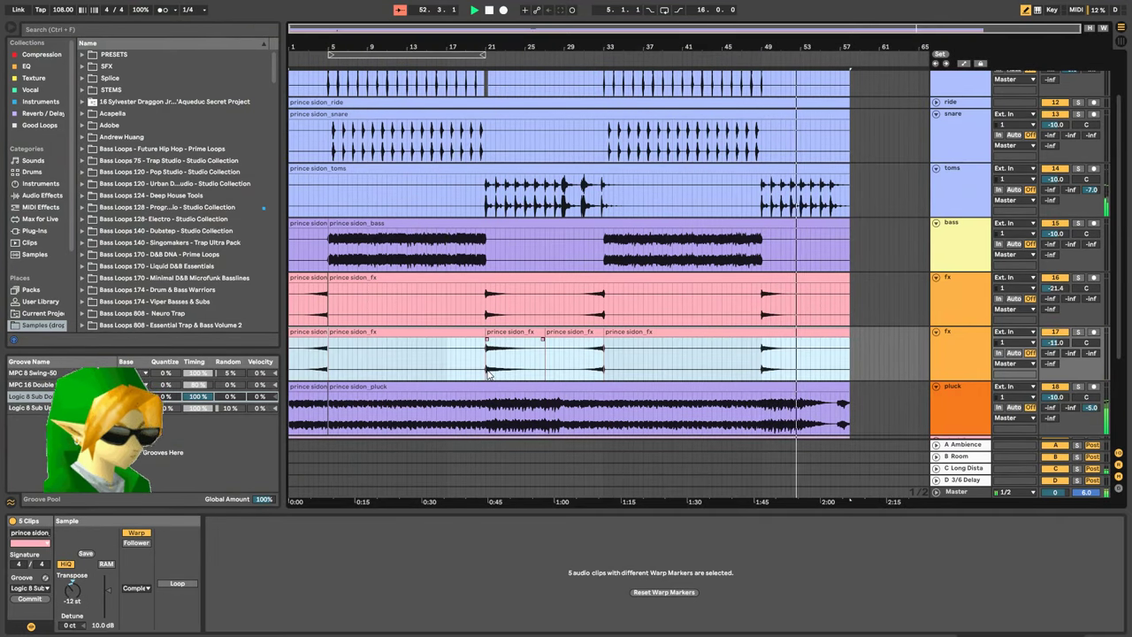
click(487, 369)
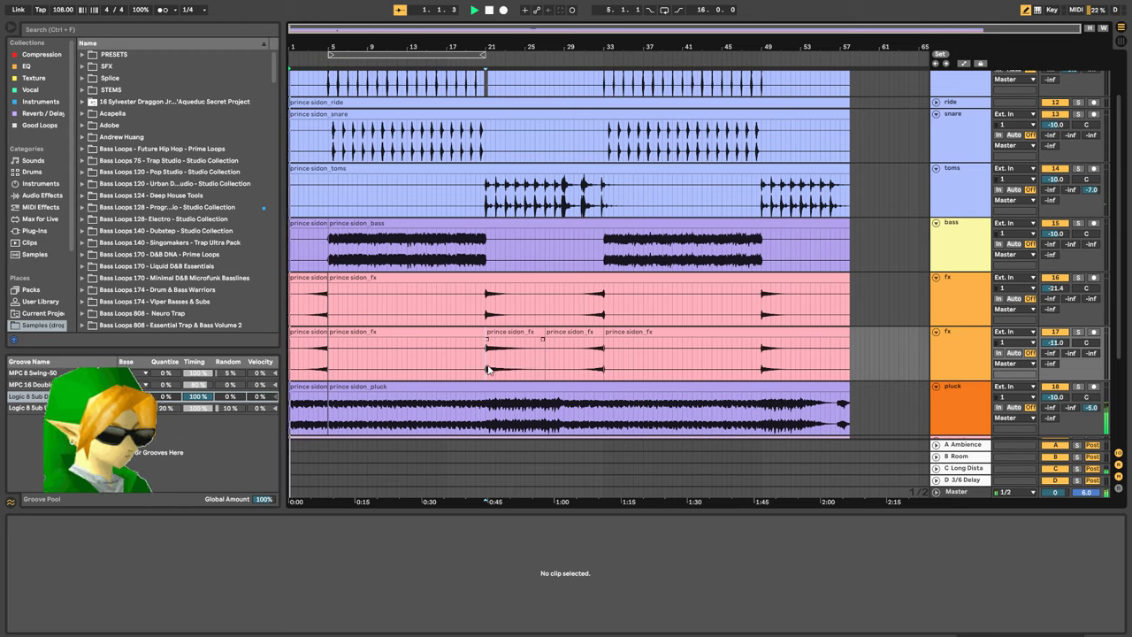
click(483, 367)
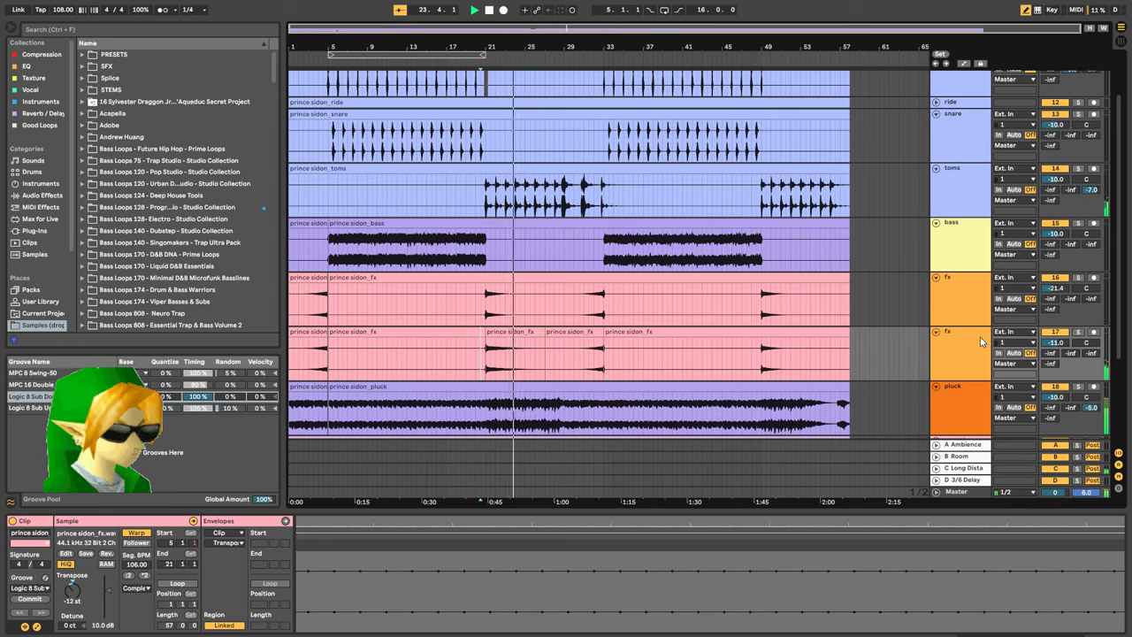
click(955, 337)
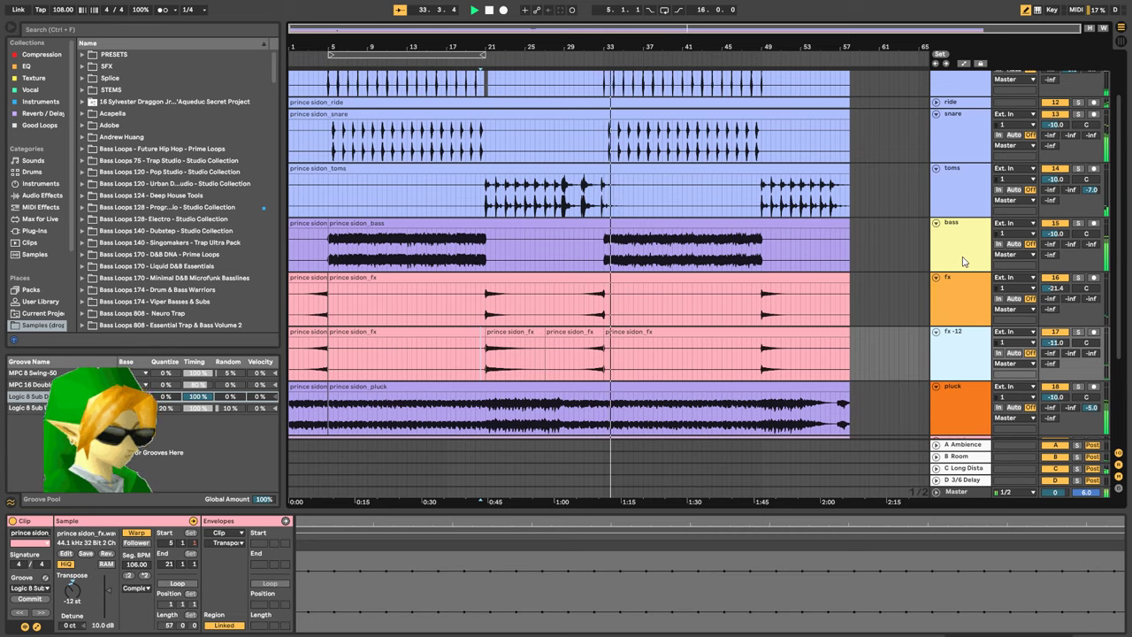
Show the master track's devices and delete the L1 limiter after SSLComp Stereo
scroll(956, 304, up, 3)
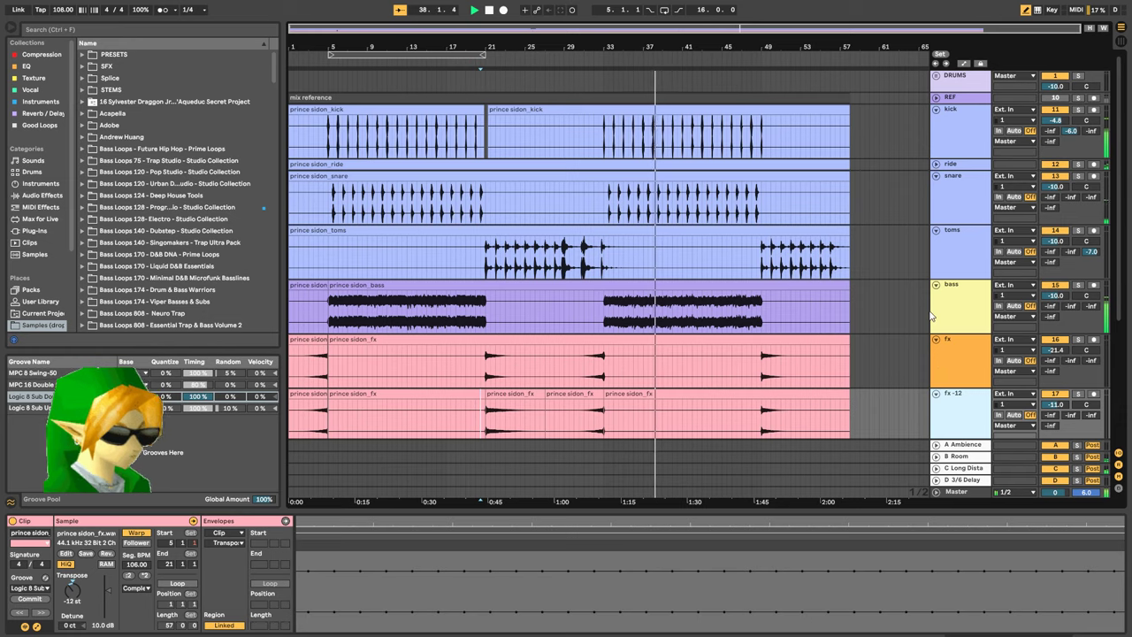
scroll(976, 310, down, 2)
click(972, 492)
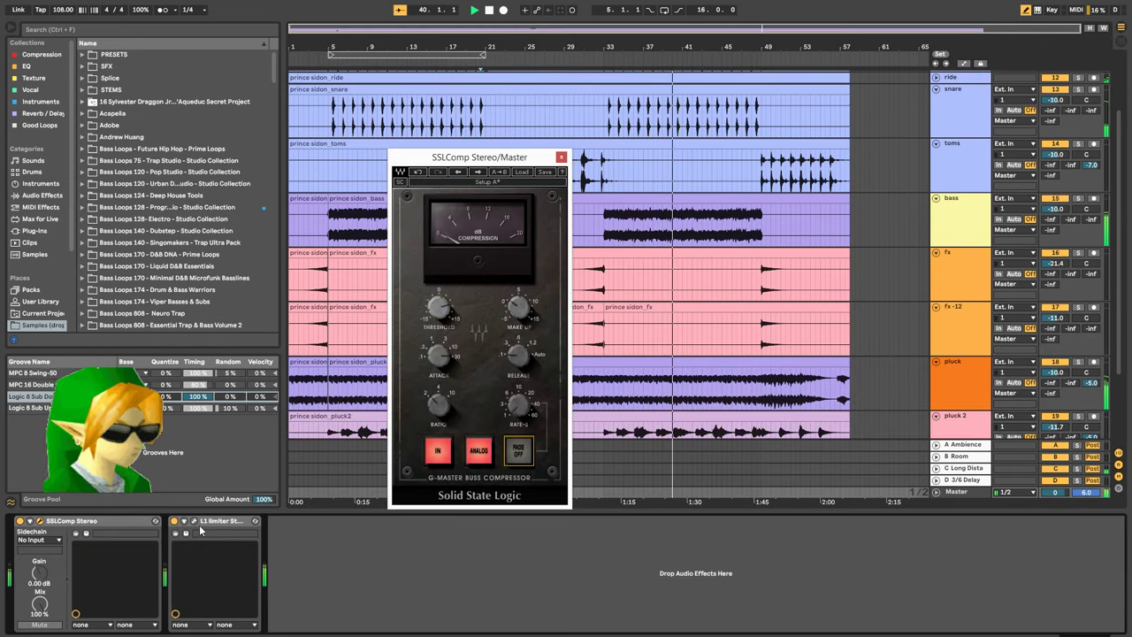
click(211, 523)
key(Delete)
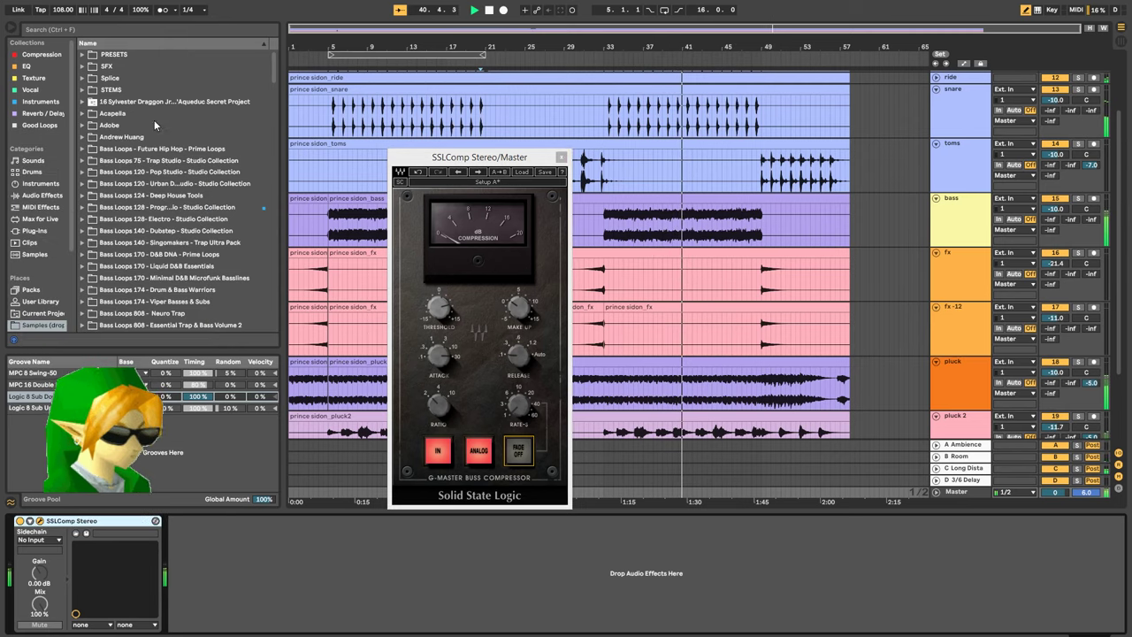
Search the plug-ins for "pro-l" and load FabFilter Pro-L 2 after SSLComp Stereo on the master track
click(111, 29)
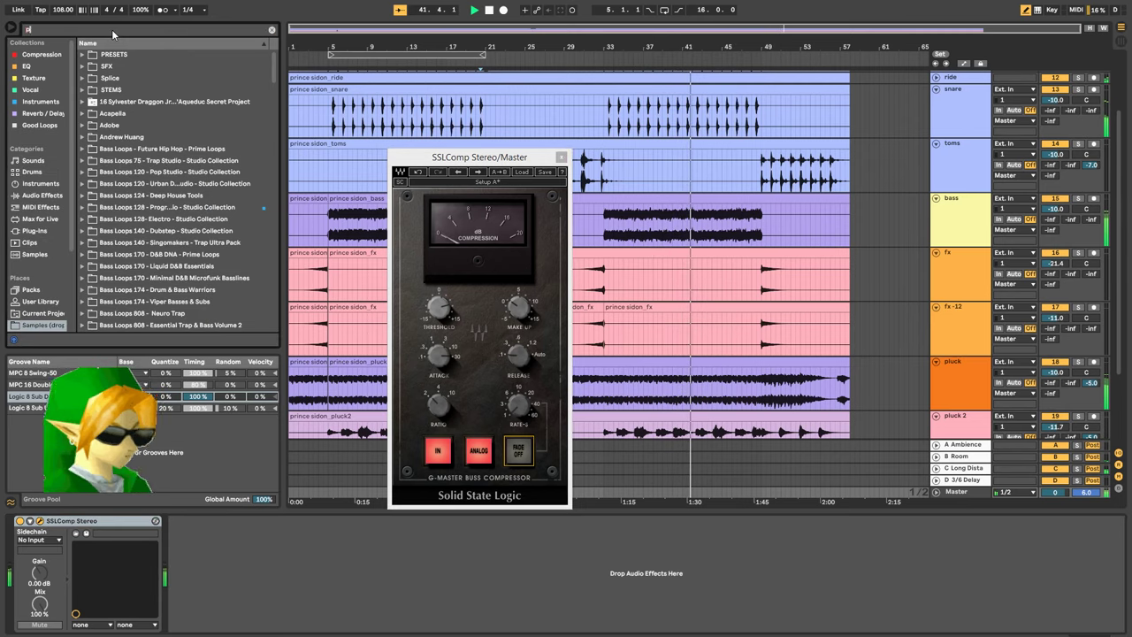
text(pro)
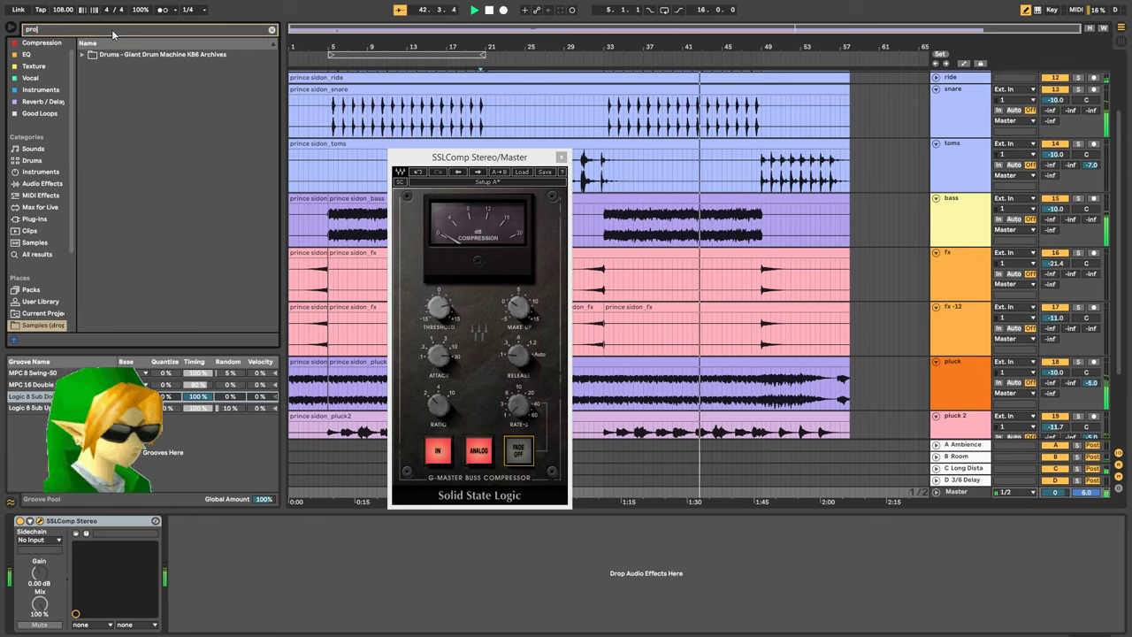
text(-l)
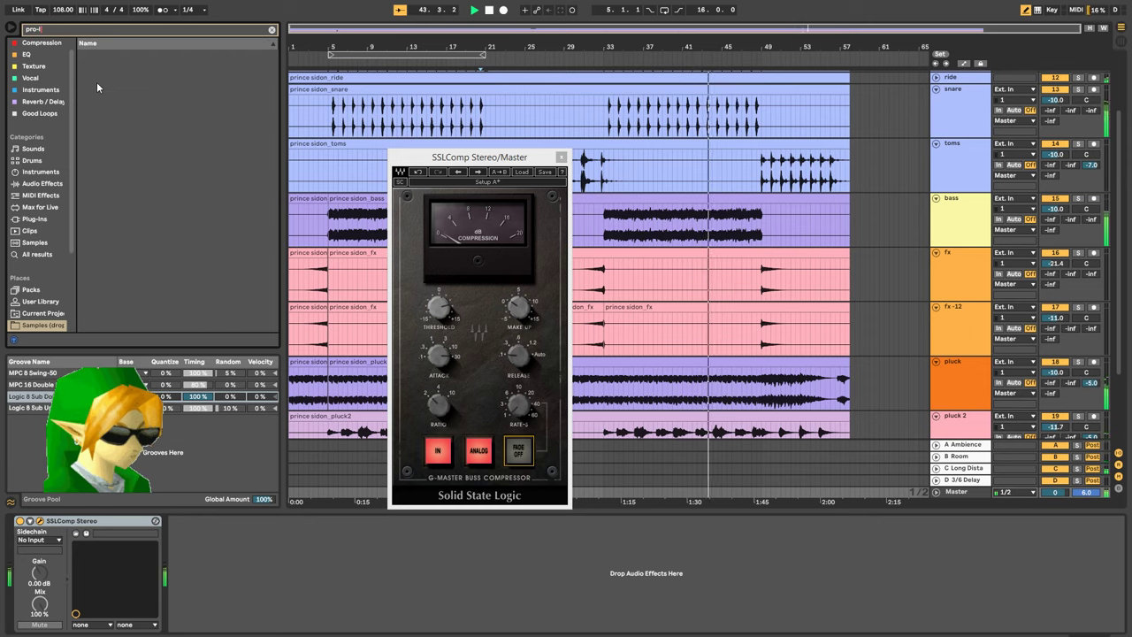
click(38, 223)
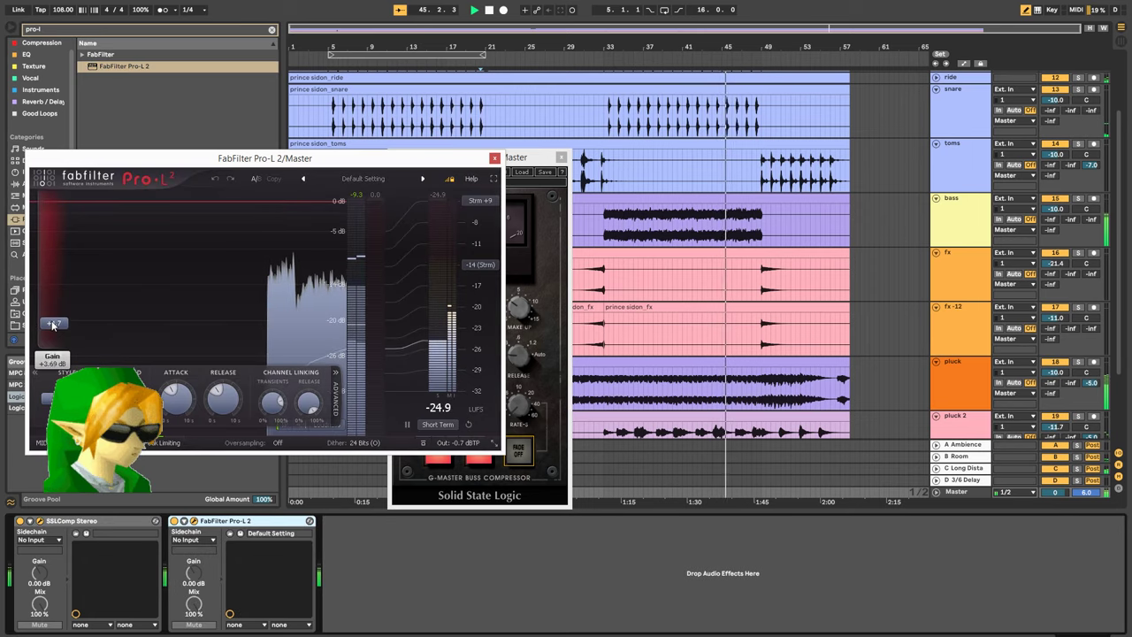
Load Pro-L 2's Tonally Transparent preset from the Moderate group and set the gain to +11.44 dB
click(362, 177)
mouse_move(359, 218)
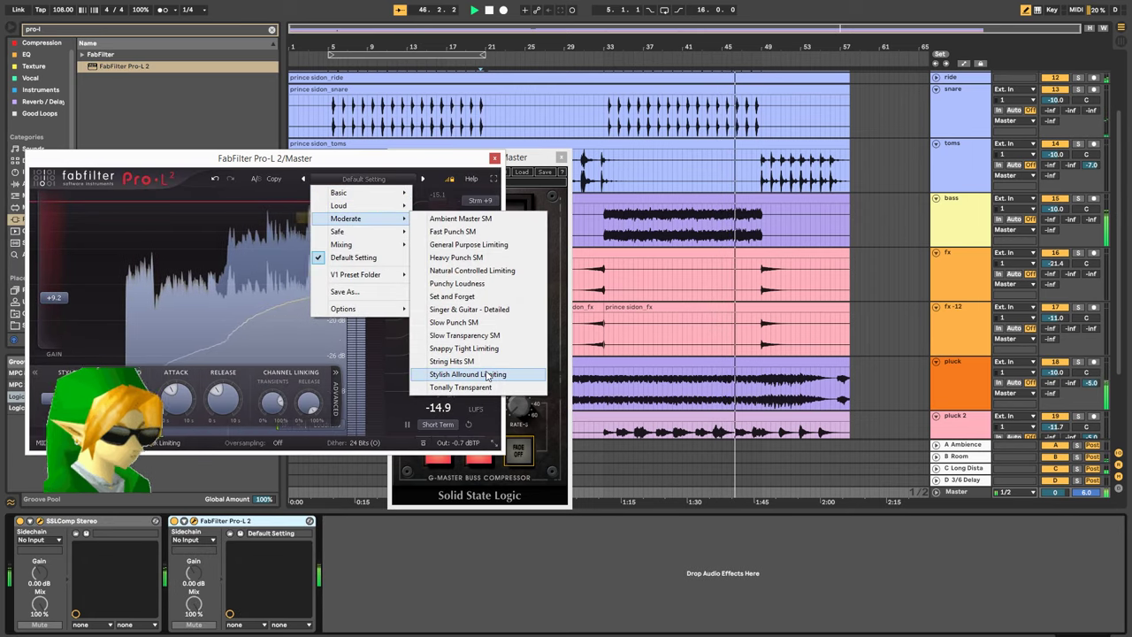
click(492, 387)
drag(265, 158, 843, 238)
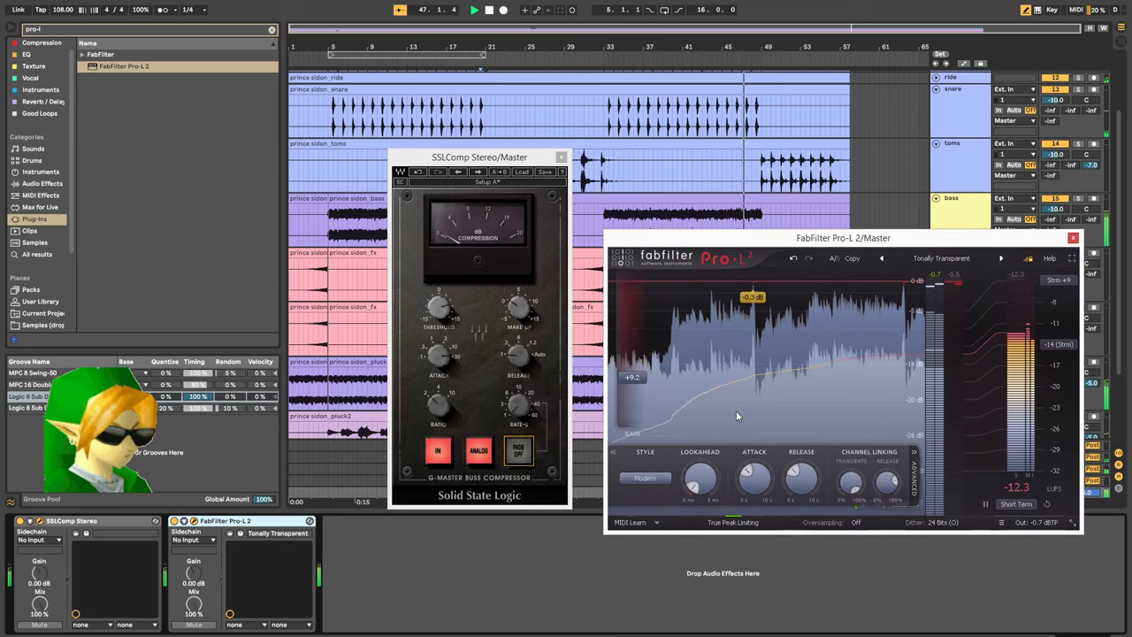
drag(638, 378, 633, 366)
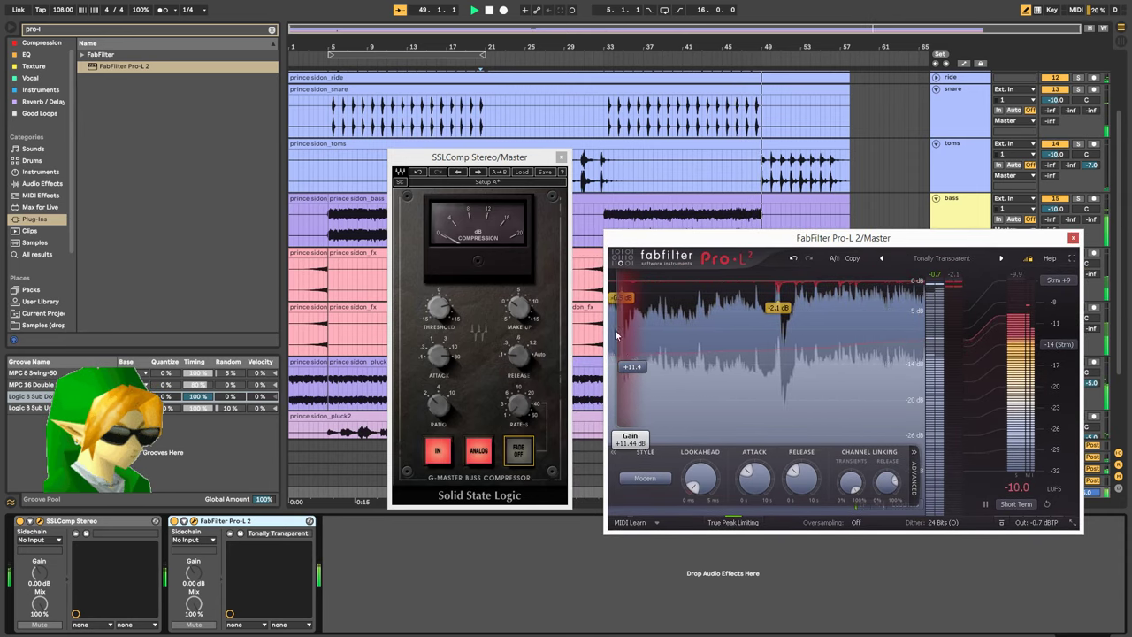
Close the SSLComp Stereo and FabFilter Pro-L 2 plug-in windows
click(560, 157)
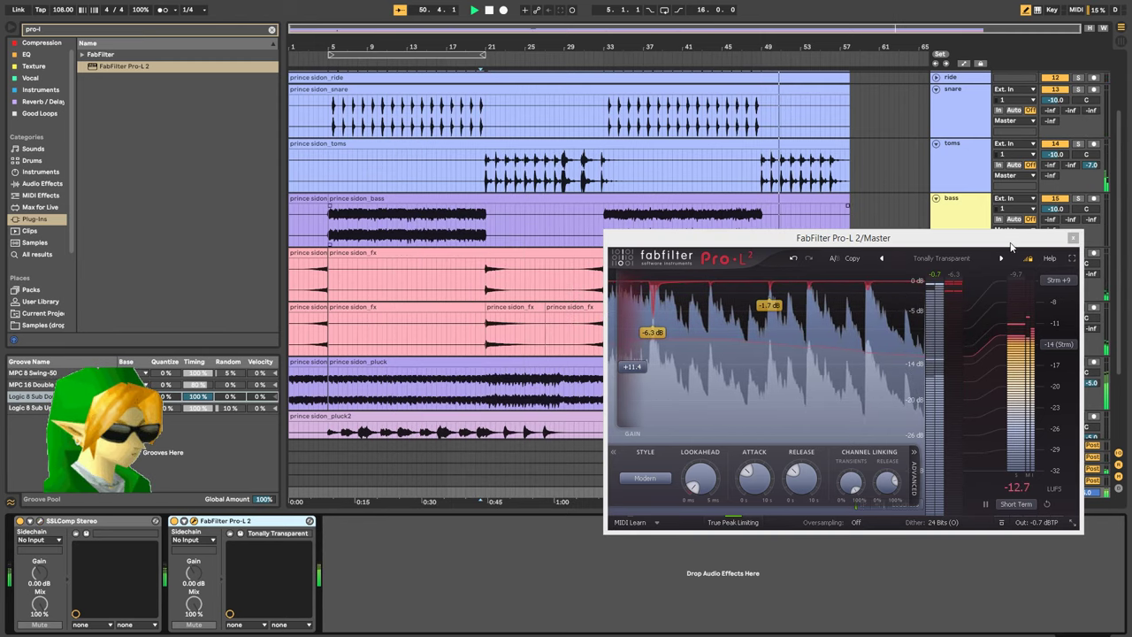
drag(999, 246, 842, 312)
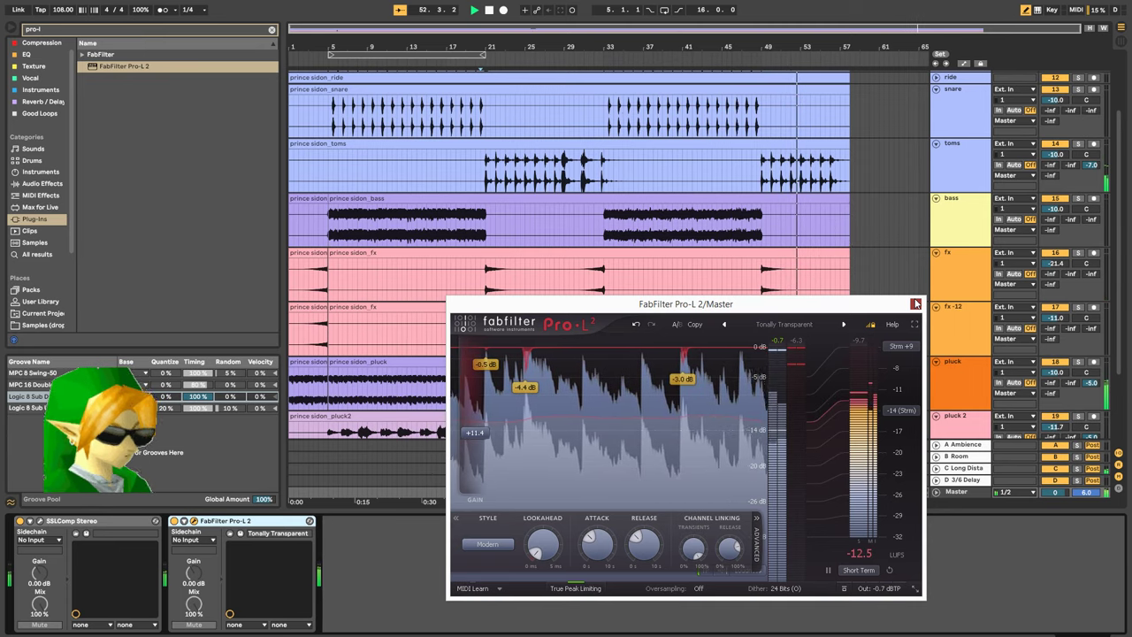
click(915, 305)
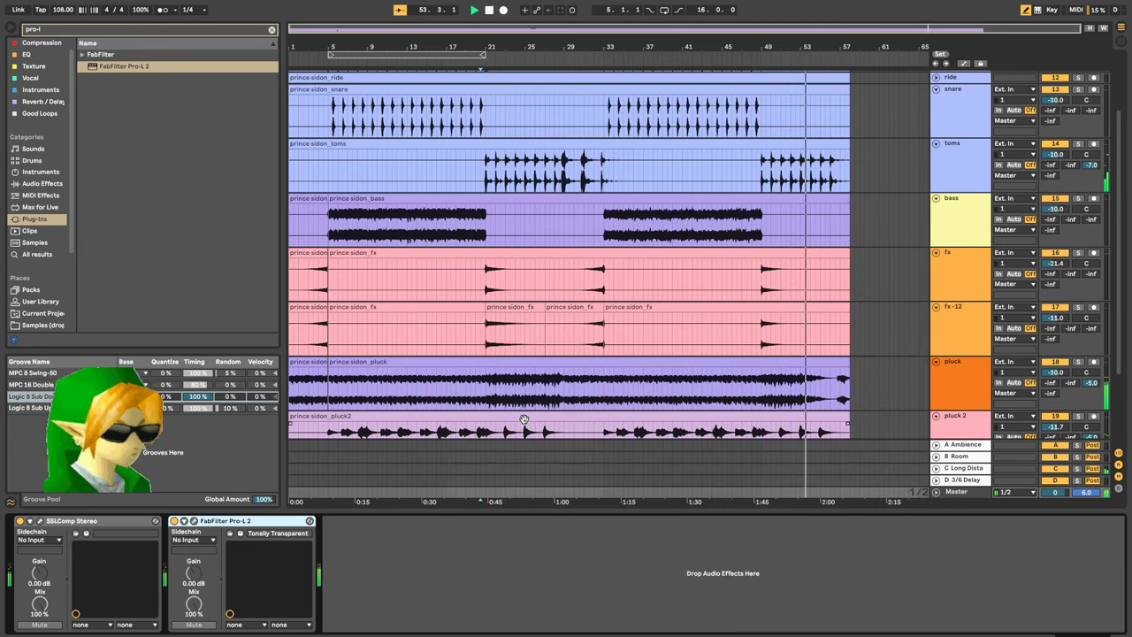
Play the pluck track in solo from bar 5 and raise its send to return B Room to 0
scroll(524, 422, down, 2)
scroll(523, 418, down, 1)
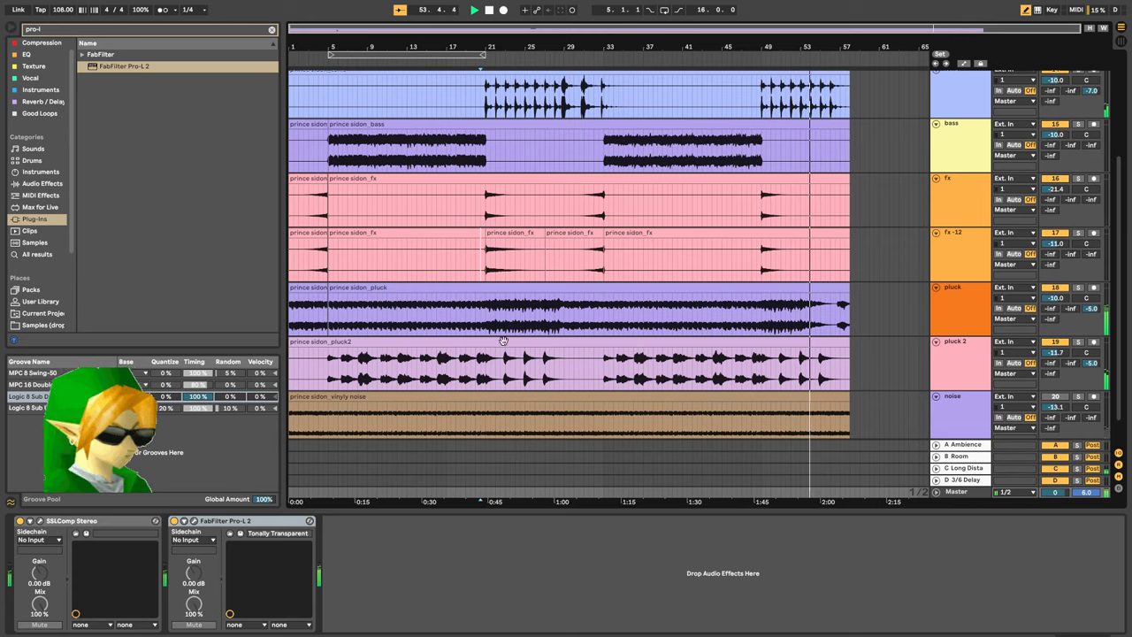
click(329, 322)
key(space)
key(space)
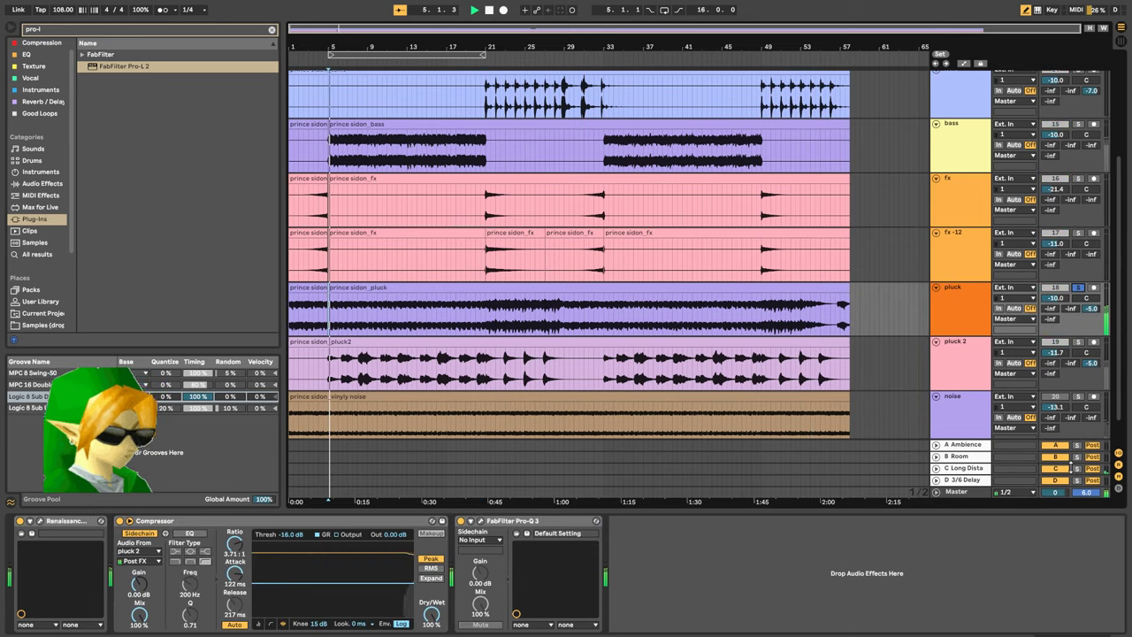
drag(1072, 308, 1071, 260)
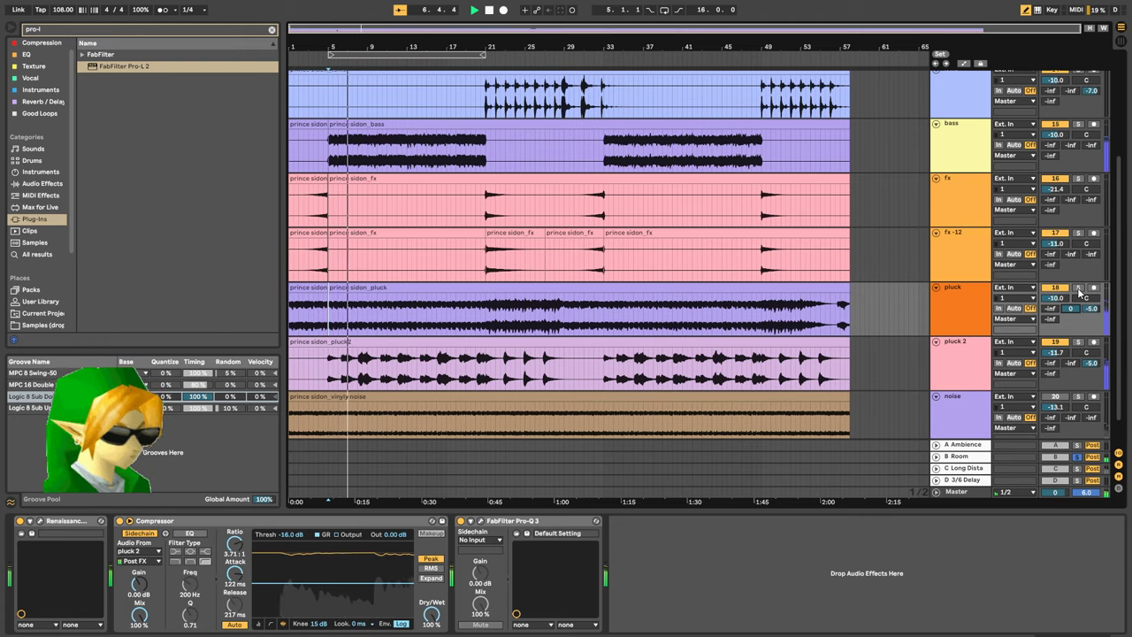
Open FabFilter Pro-R on return B Room, set its Space to 1.02 s, and increase the Distance slightly
key(Tab)
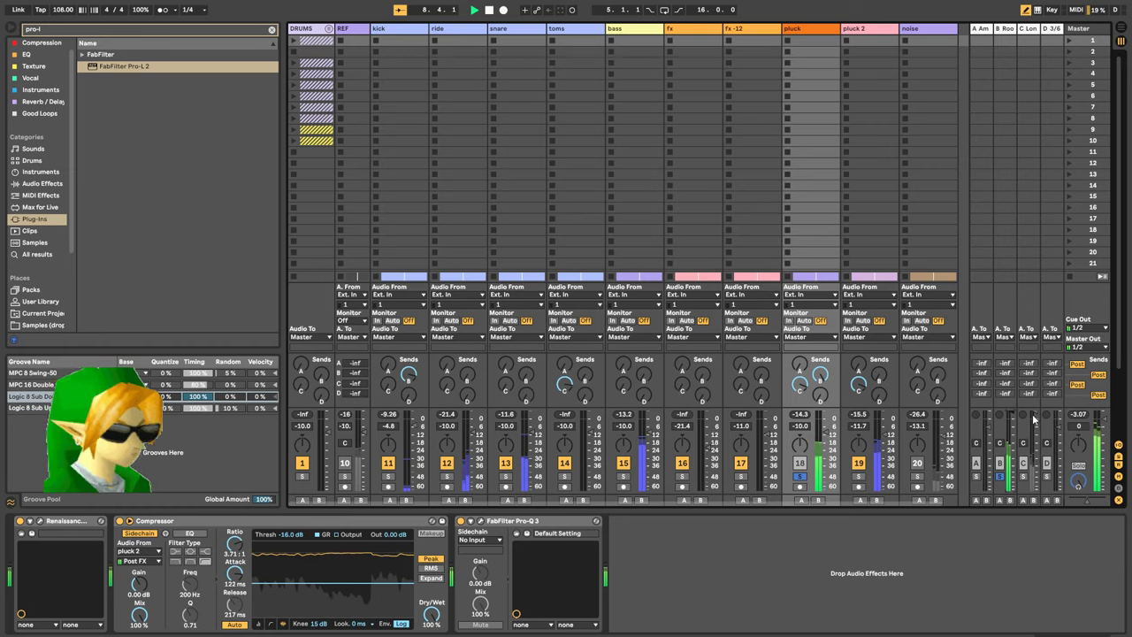
click(1009, 29)
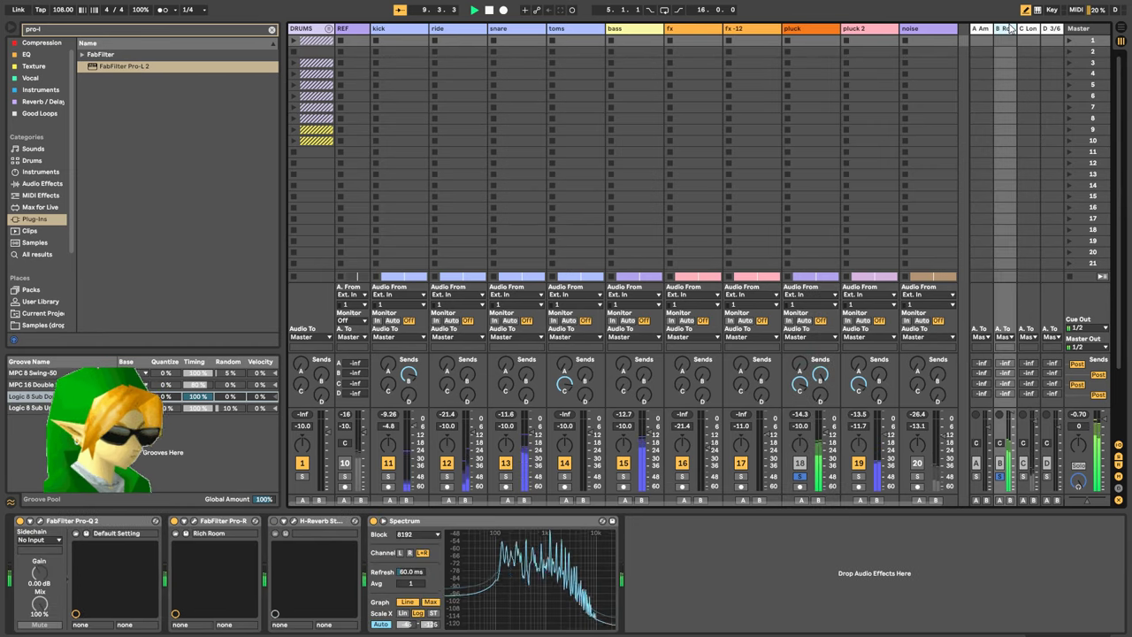
click(193, 522)
drag(318, 111, 688, 107)
mouse_move(646, 186)
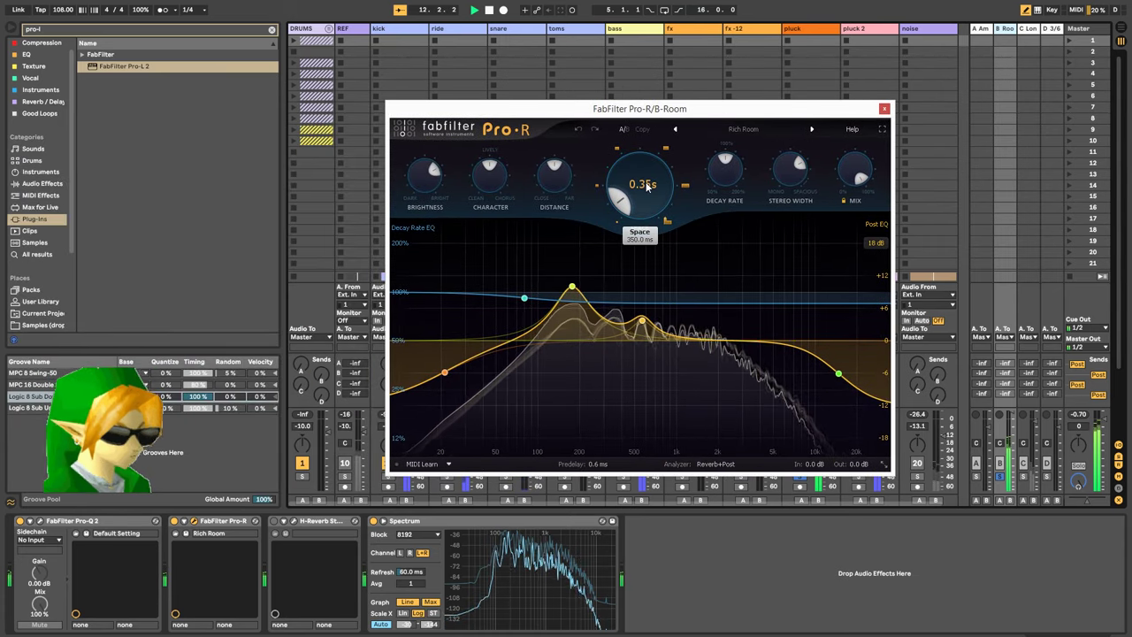
drag(638, 171, 634, 153)
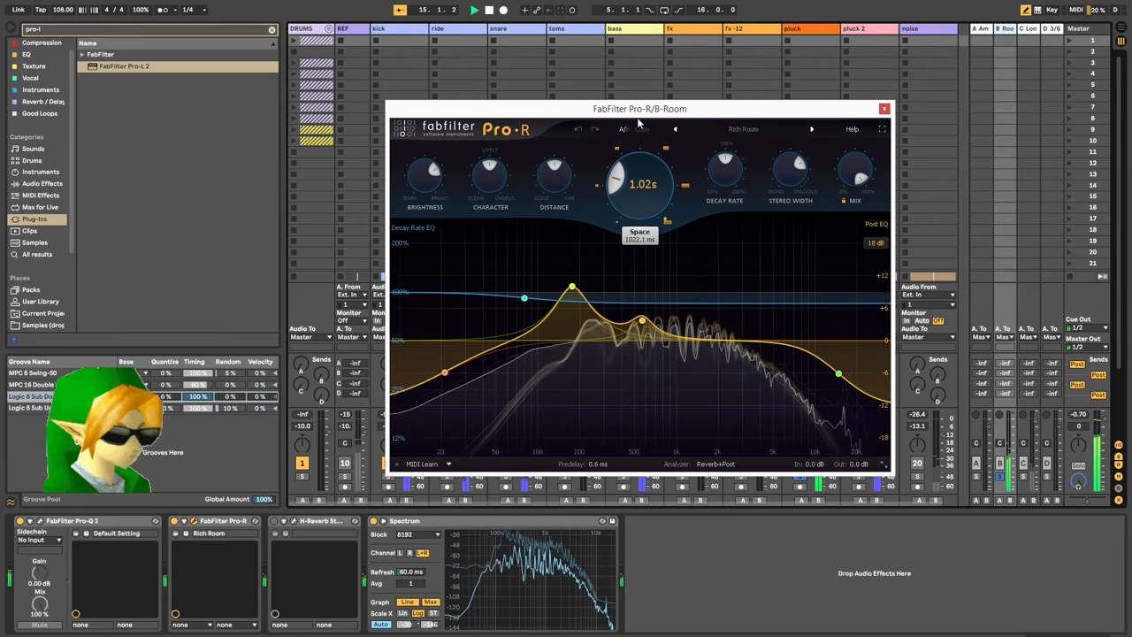
mouse_move(428, 190)
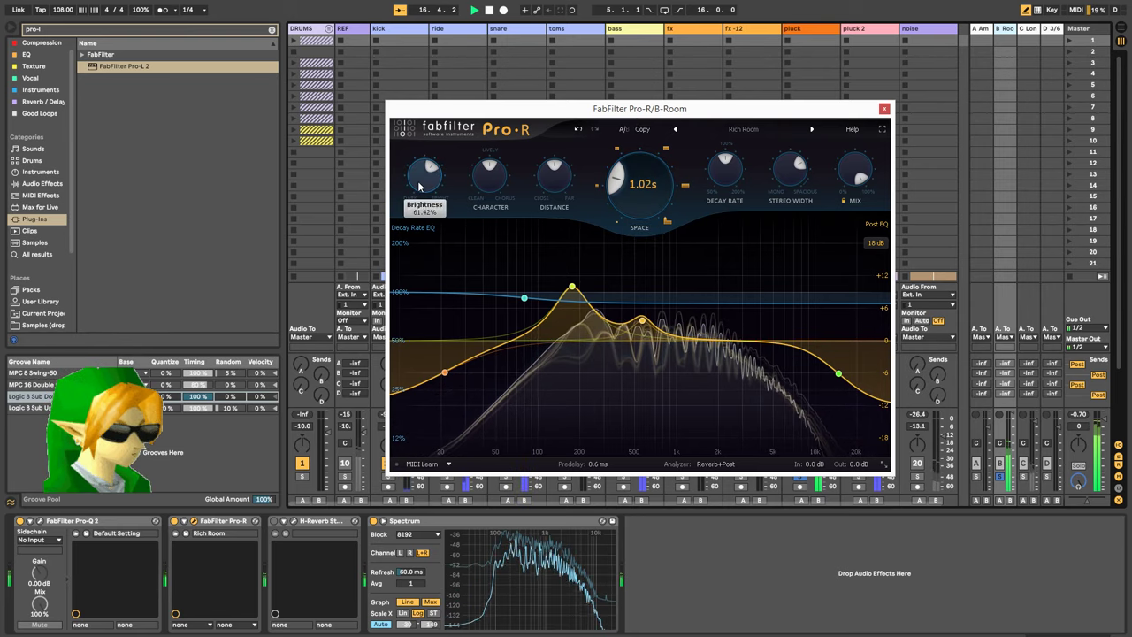
mouse_move(484, 179)
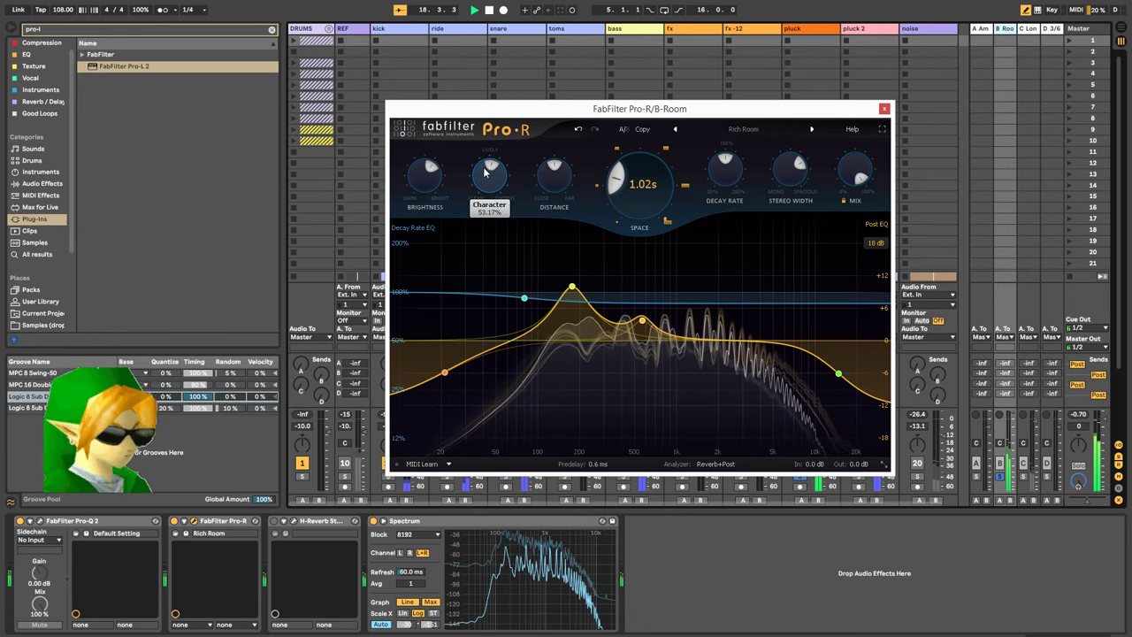
mouse_move(555, 191)
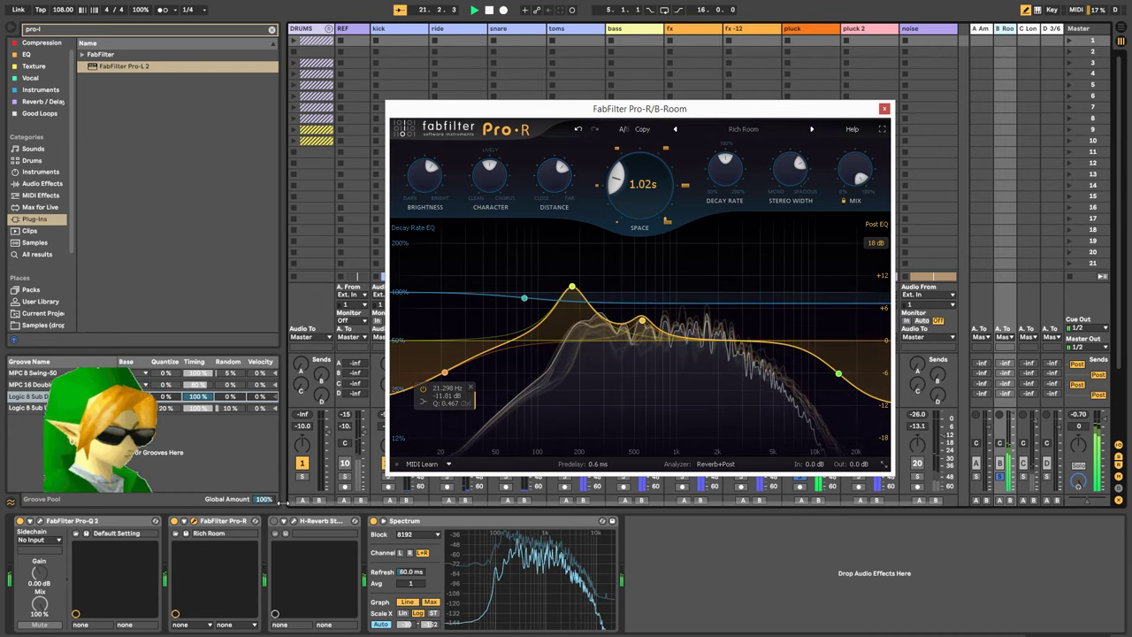
Open B Room's FabFilter Pro-Q 2 beside Pro-R and add a bell band at about 1750 Hz with a -10.77 dB cut
click(31, 524)
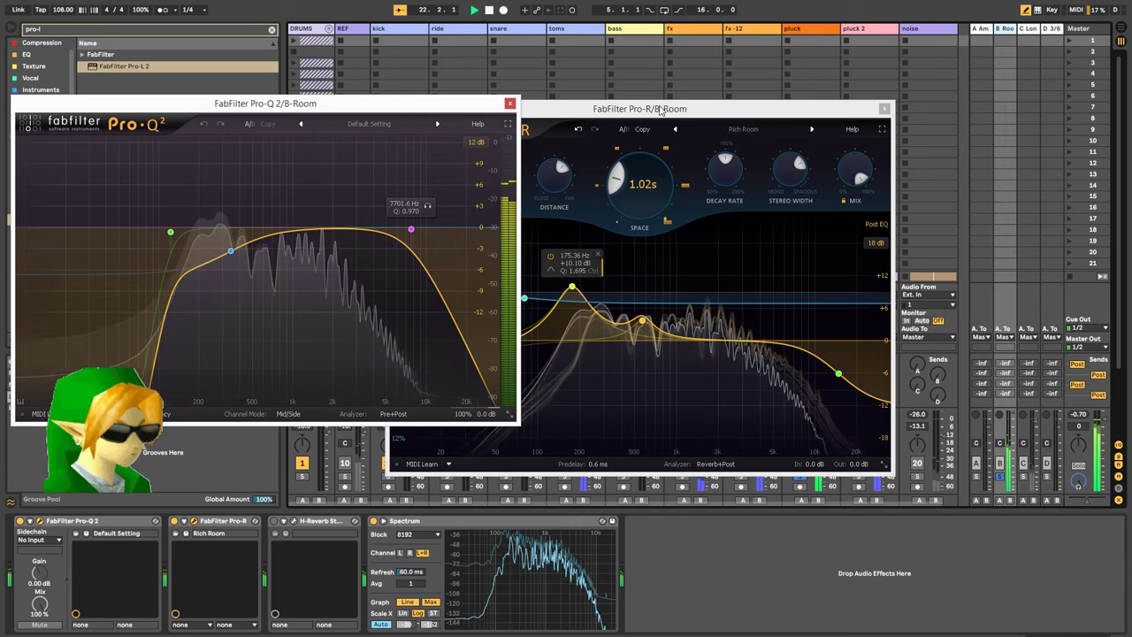
drag(663, 109, 844, 106)
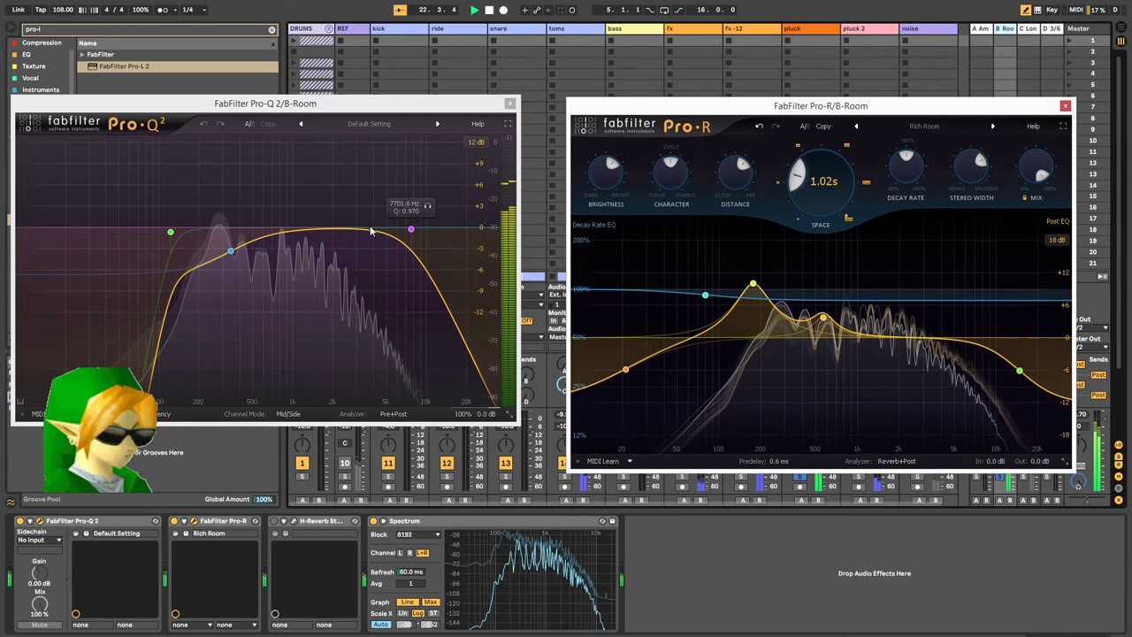
double_click(325, 202)
drag(325, 201, 323, 164)
scroll(324, 164, up, 2)
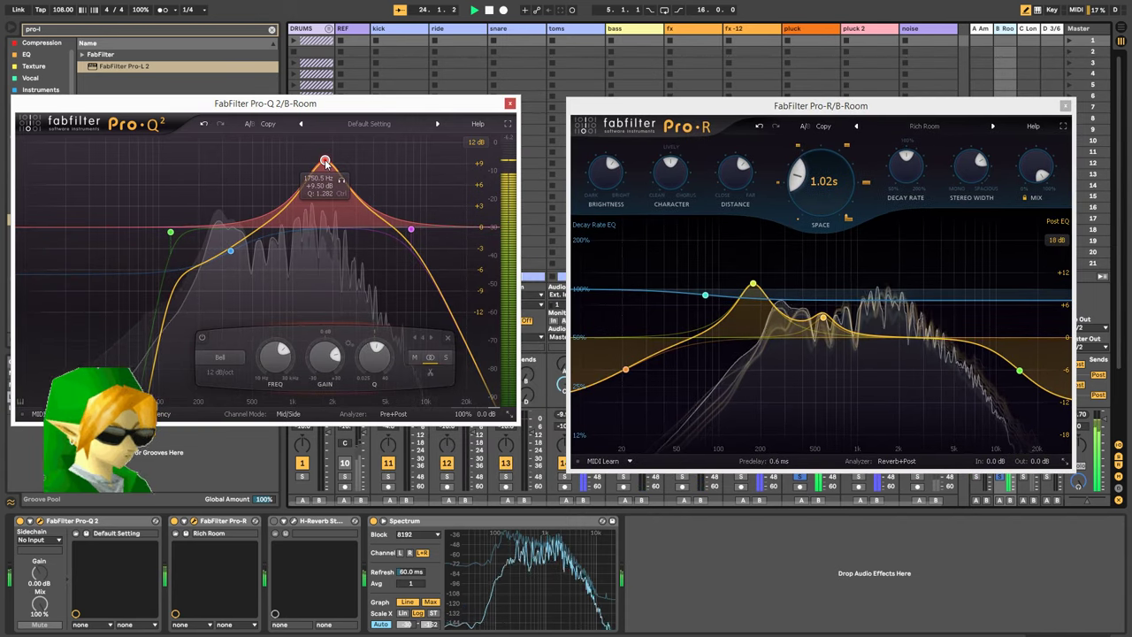
drag(325, 355, 309, 400)
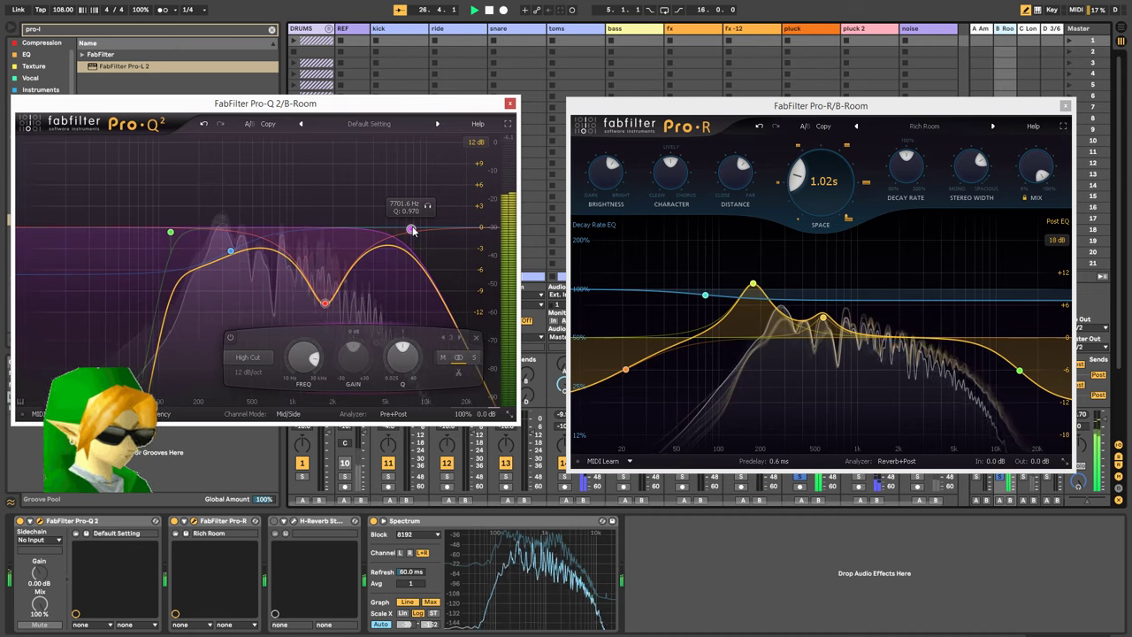
Lower the frequency of Pro-Q 2's high cut with a 6 dB/oct slope and shift the low cut to a lower frequency
drag(410, 230, 378, 228)
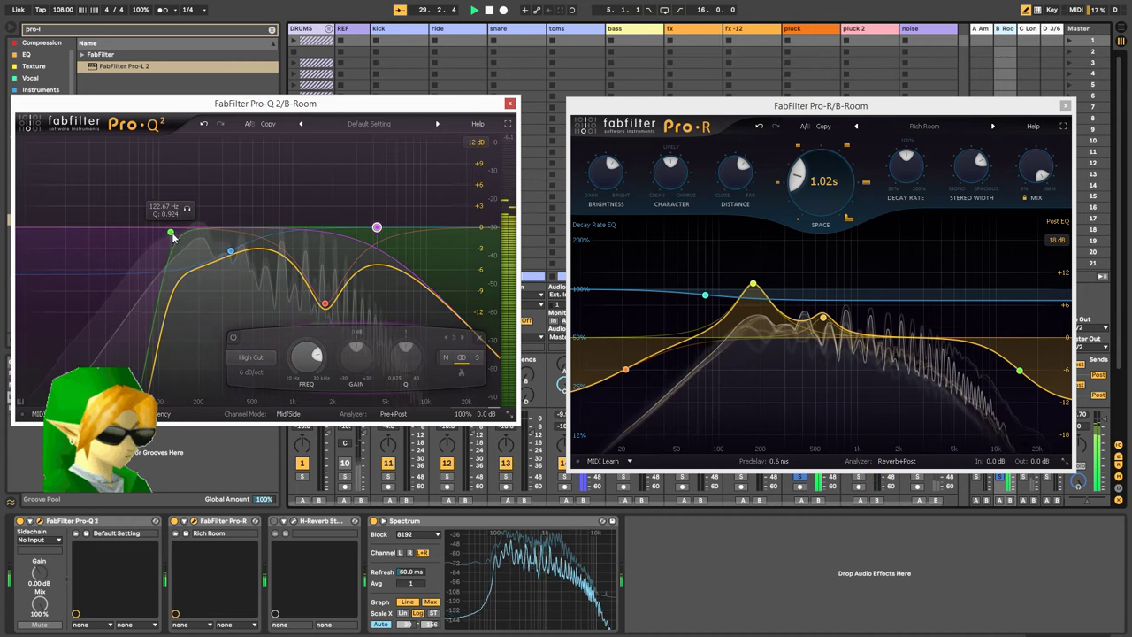
drag(171, 232, 129, 233)
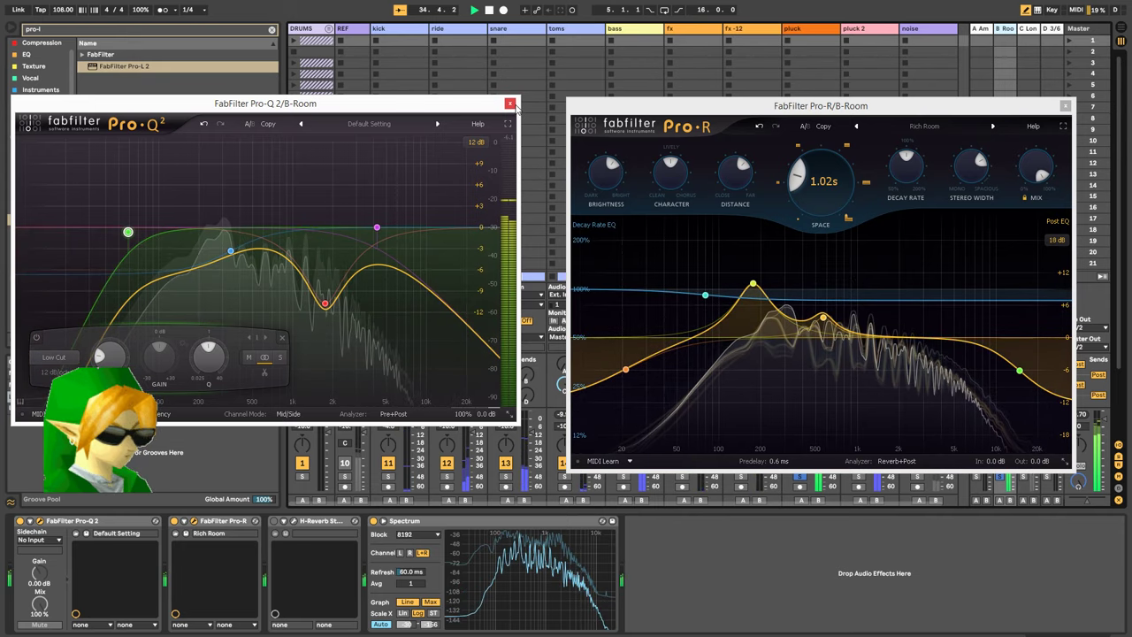
Add a second low cut with a 96 dB/oct slope in Pro-Q 2 and place it just above the first low cut
double_click(101, 231)
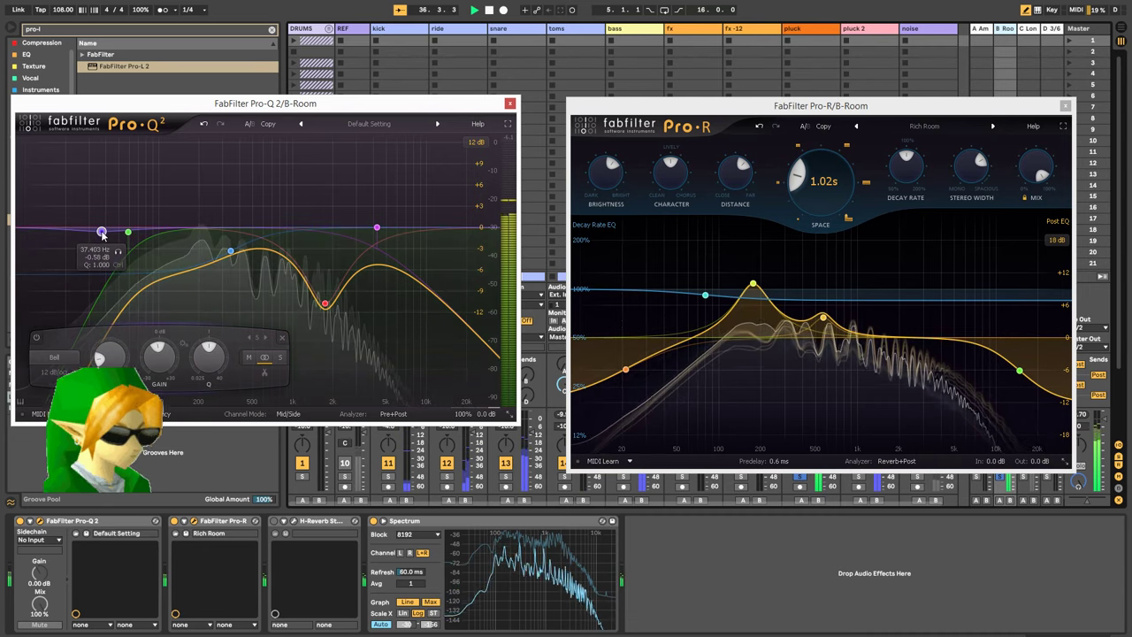
click(55, 386)
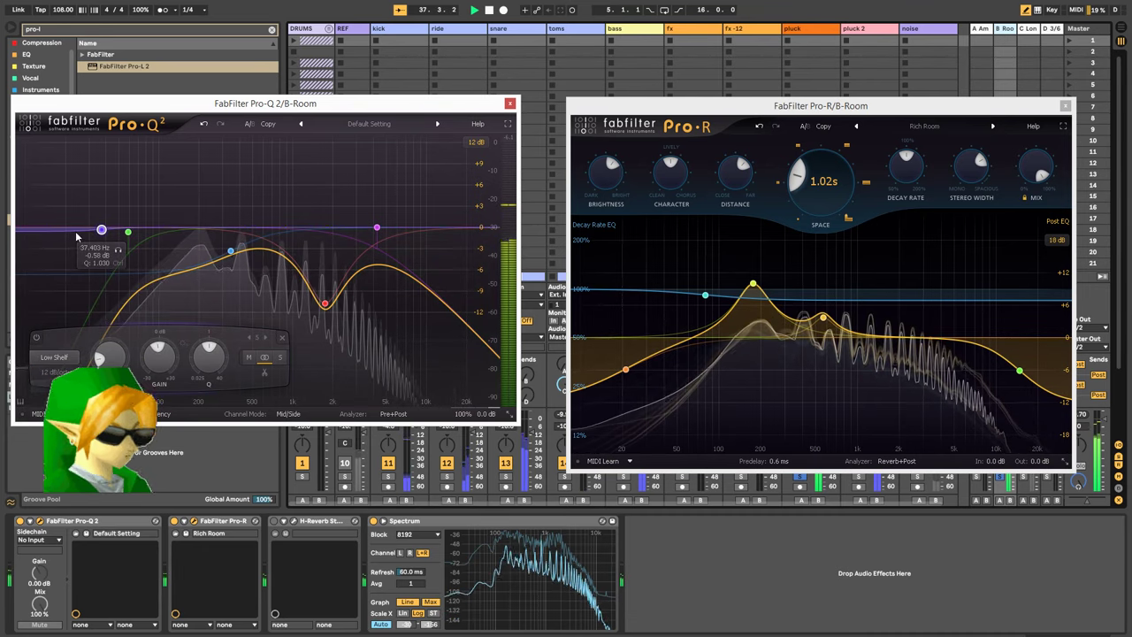
scroll(101, 231, up, 10)
click(54, 358)
click(55, 400)
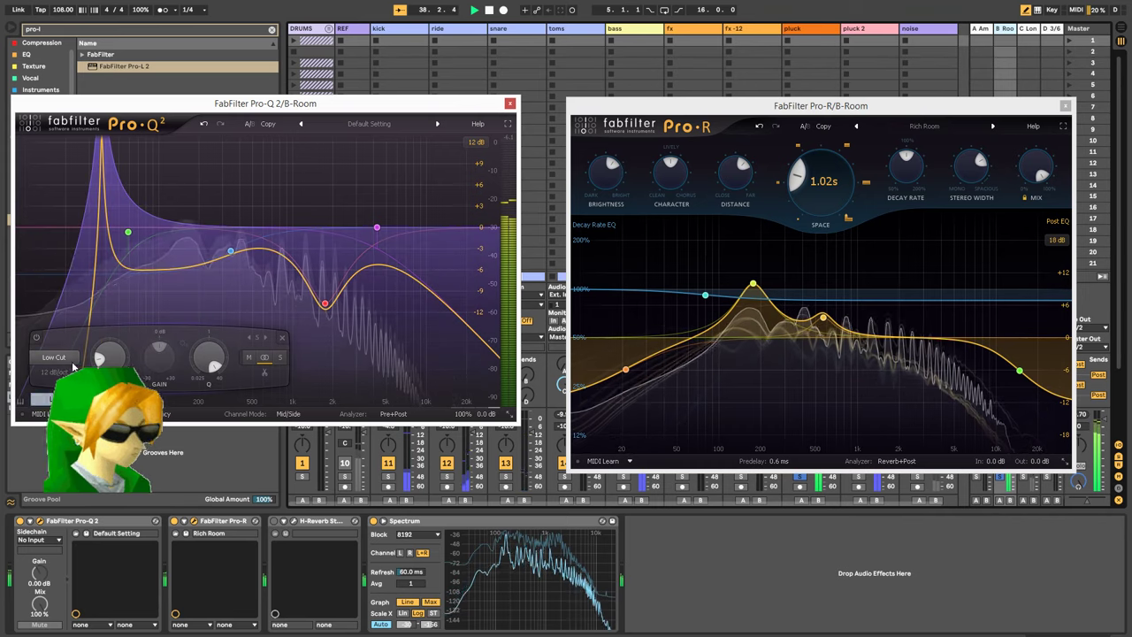
drag(209, 359, 189, 423)
click(55, 372)
click(62, 489)
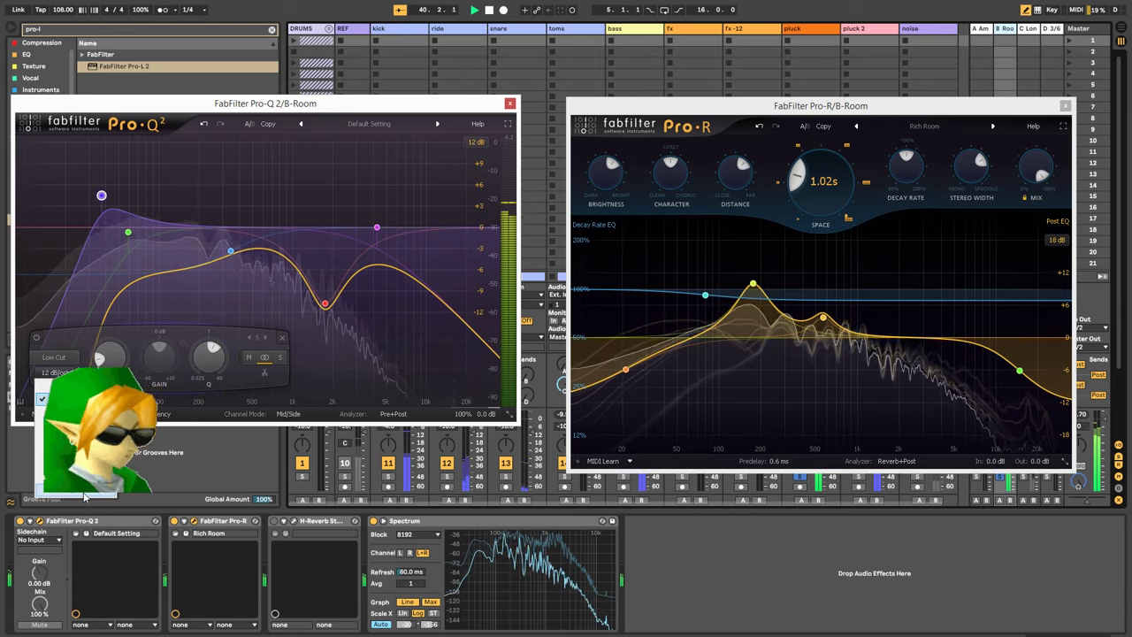
drag(113, 216, 159, 233)
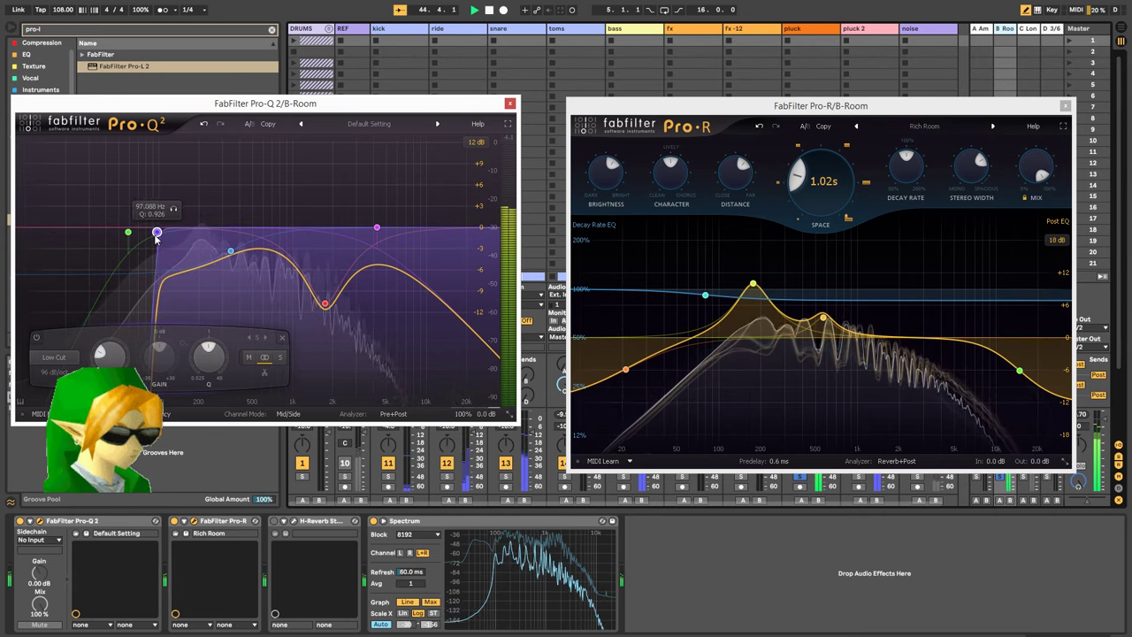
drag(158, 235, 134, 245)
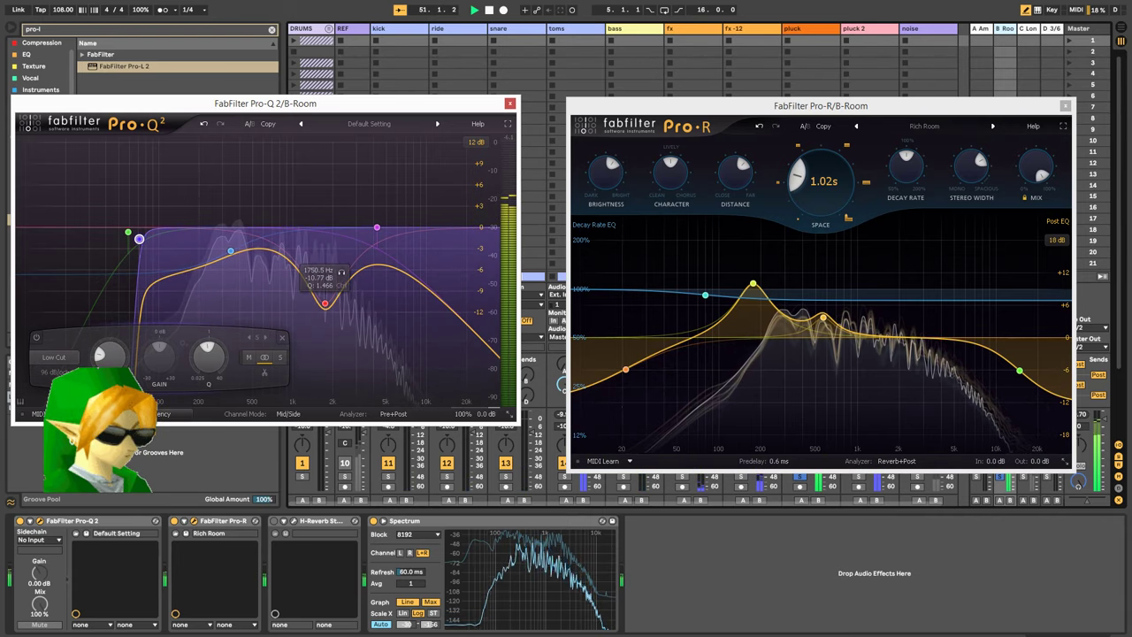
Close the Pro-Q 2 window and restart playback from the beginning to hear the B Room reverb
click(510, 104)
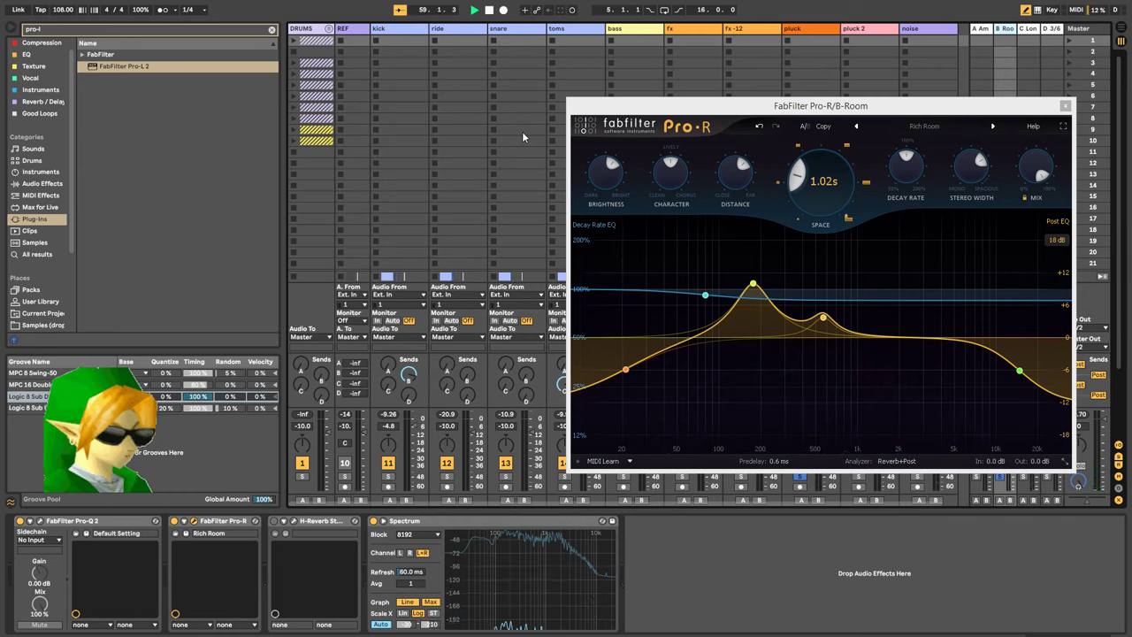
key(space)
key(space)
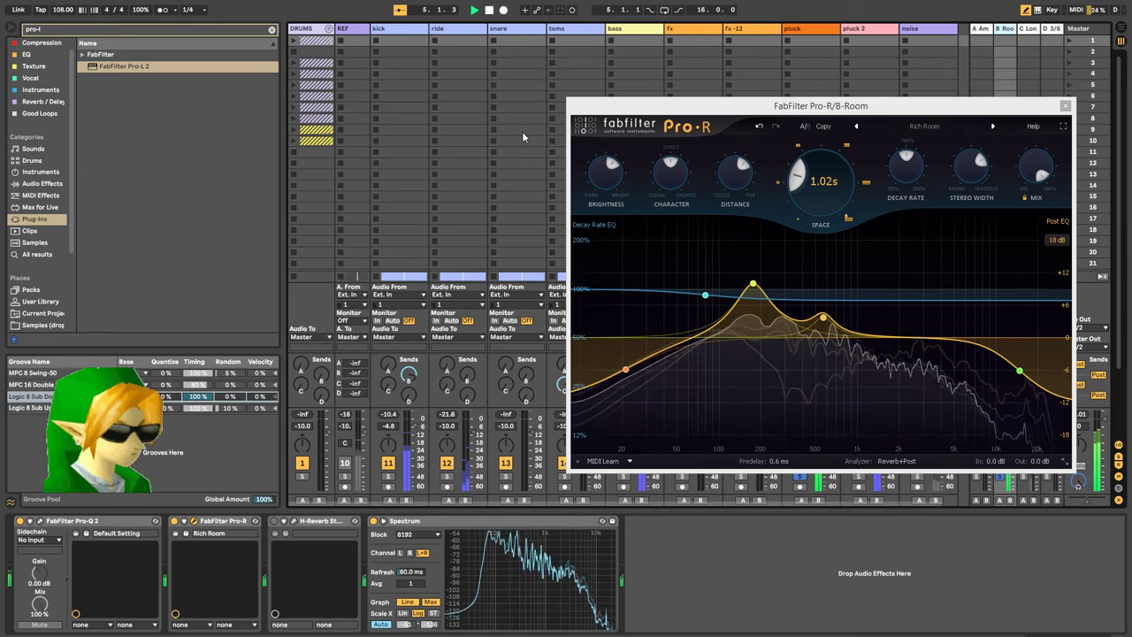
click(489, 11)
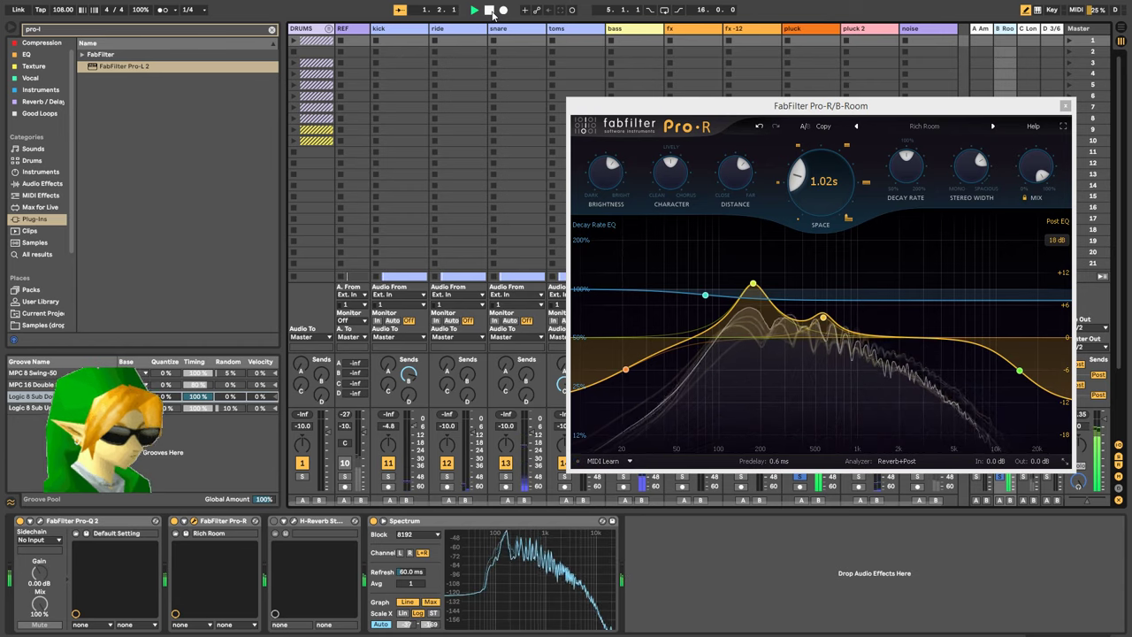
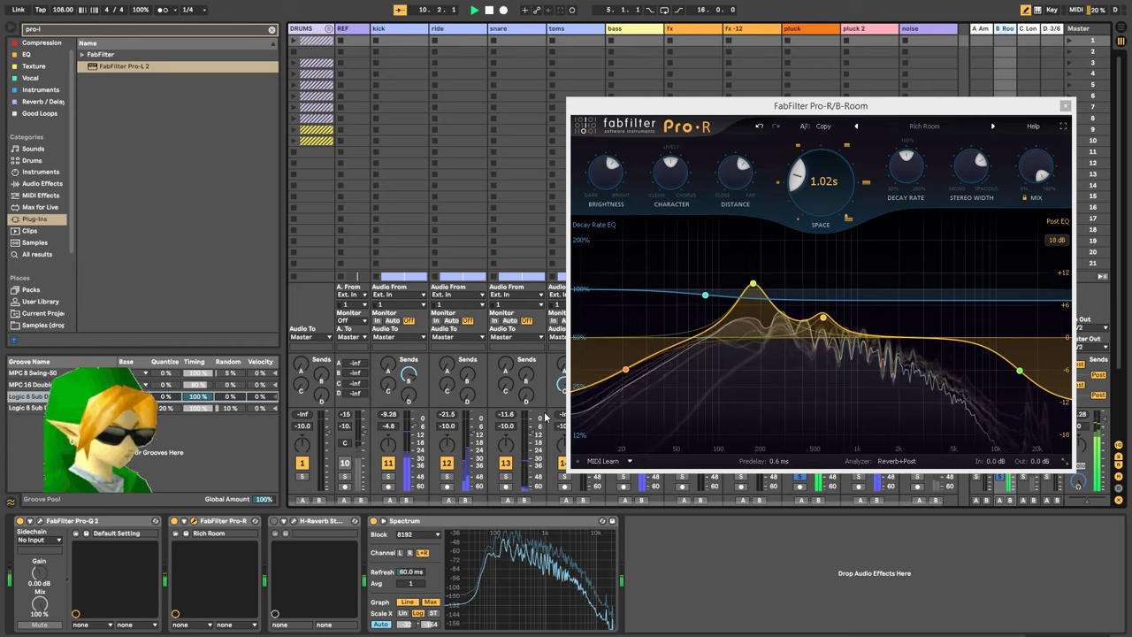
Close Pro-R, set the B Room sends to snare -27.0, bass -14.0, fx -10.0, pluck -9.5 and pluck 2 -8.3, and audition from just before bar 21
click(1064, 105)
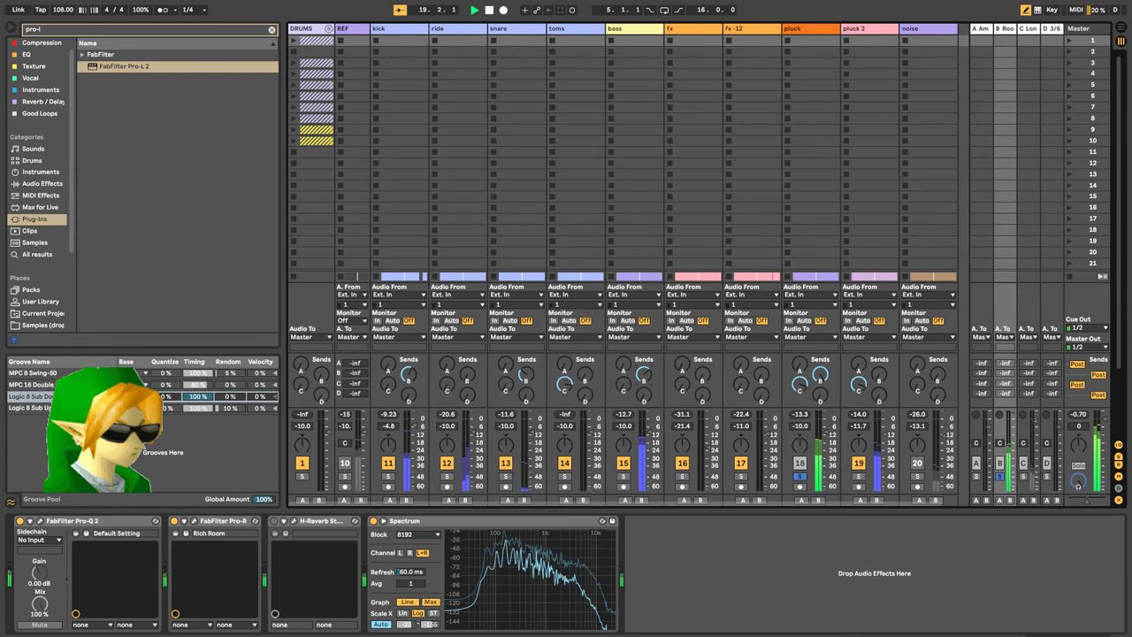
scroll(637, 390, right, 2)
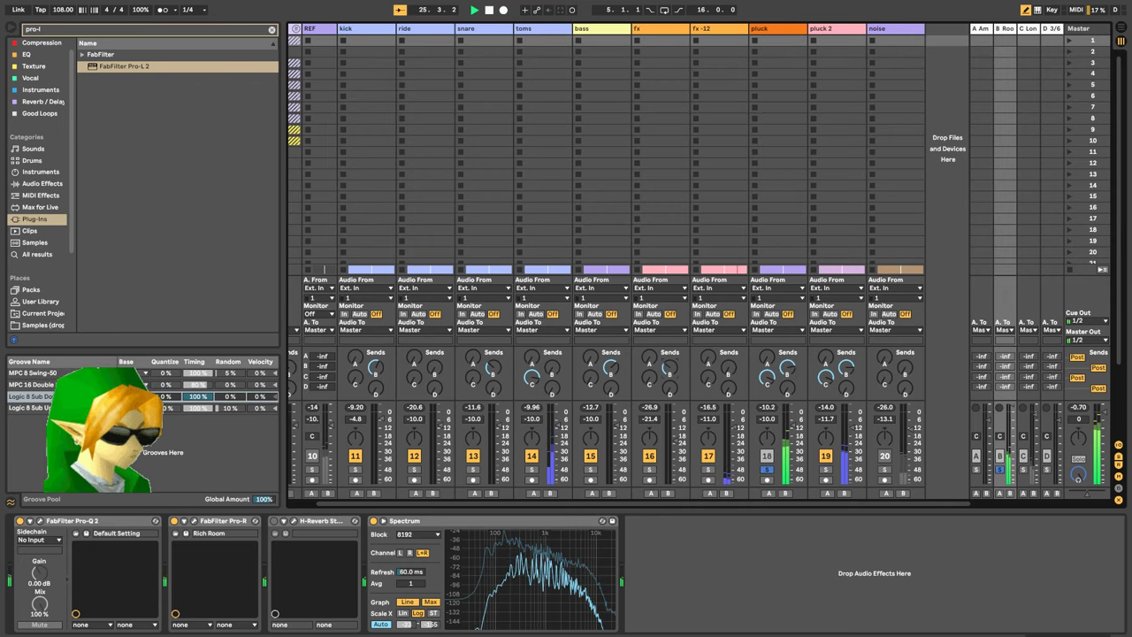
key(Tab)
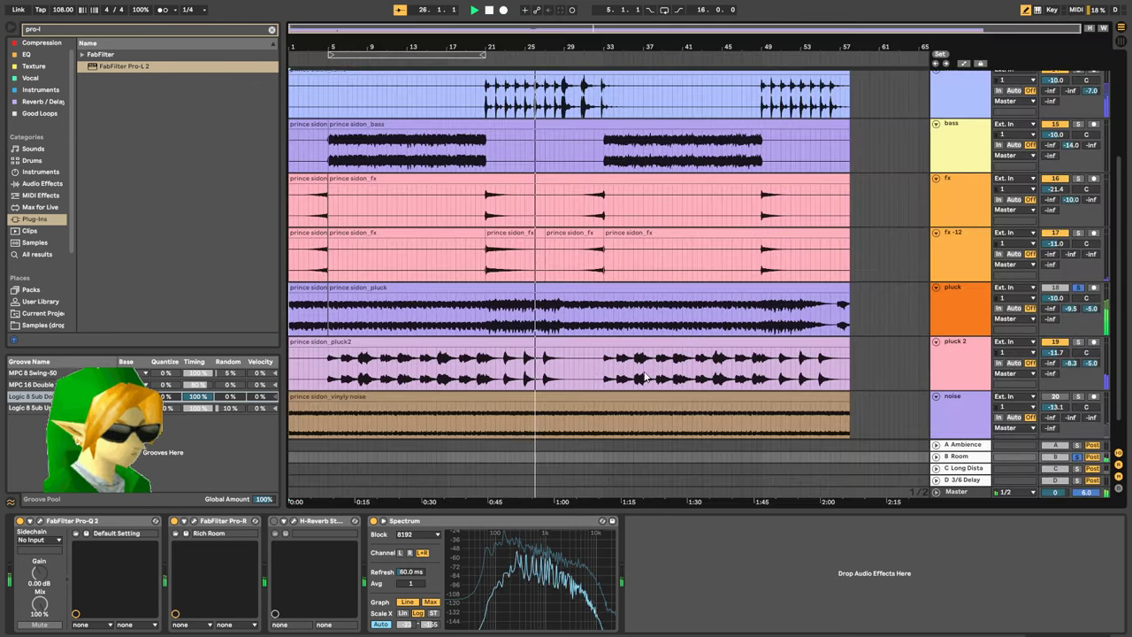
click(482, 213)
key(Tab)
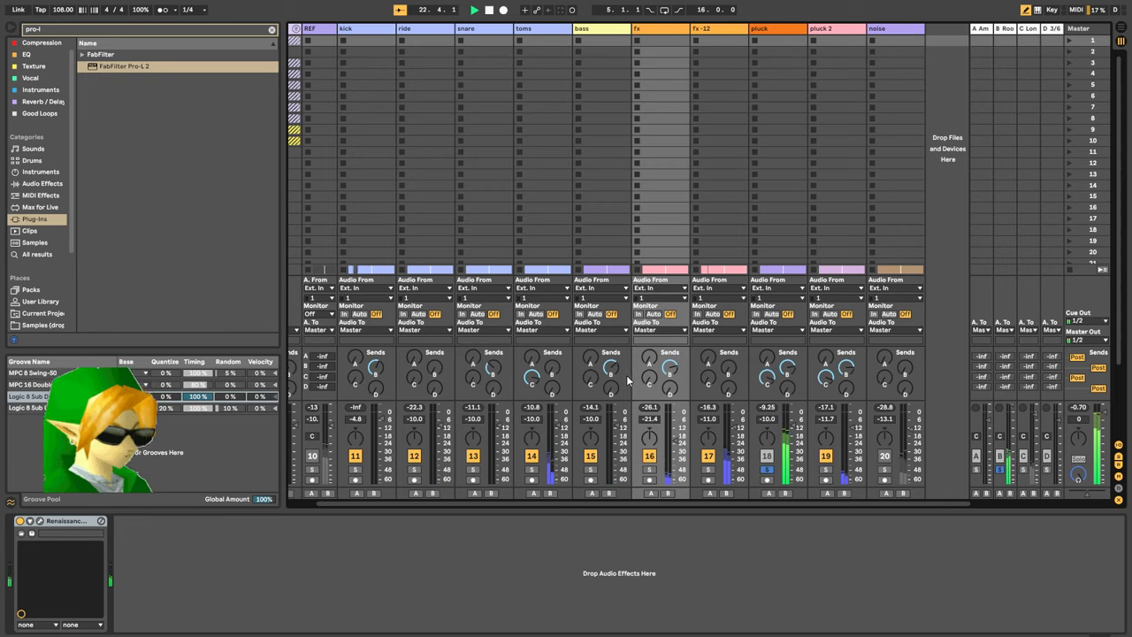
key(Tab)
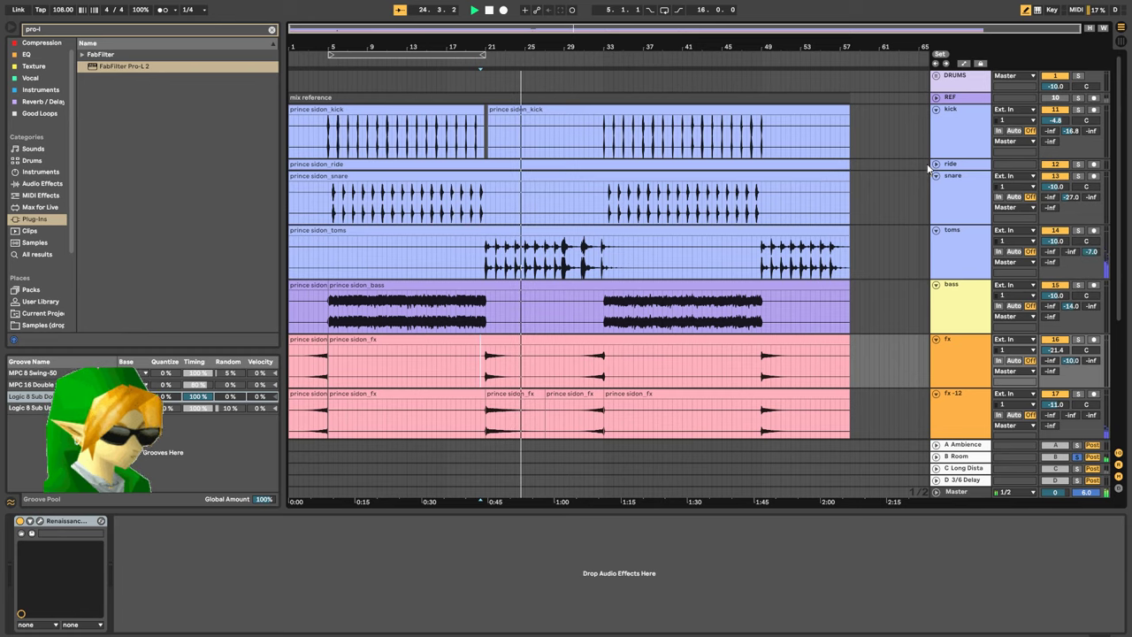
Unfold the ride track, play from just before bar 33, set its B Room send to -16.2, and clear the active solos
click(936, 165)
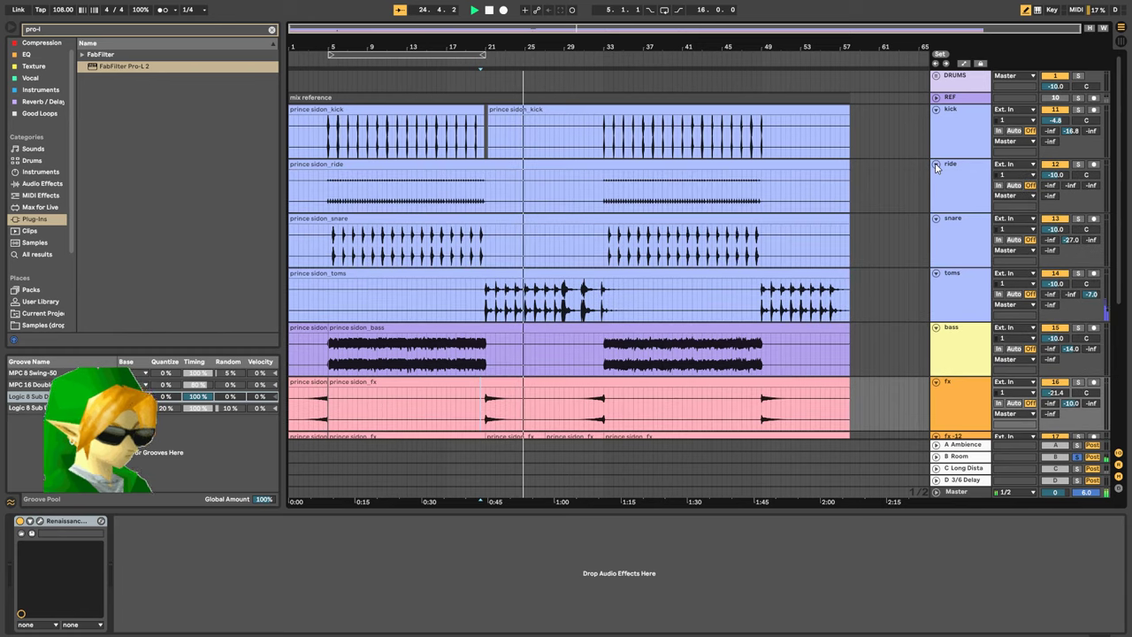
click(607, 206)
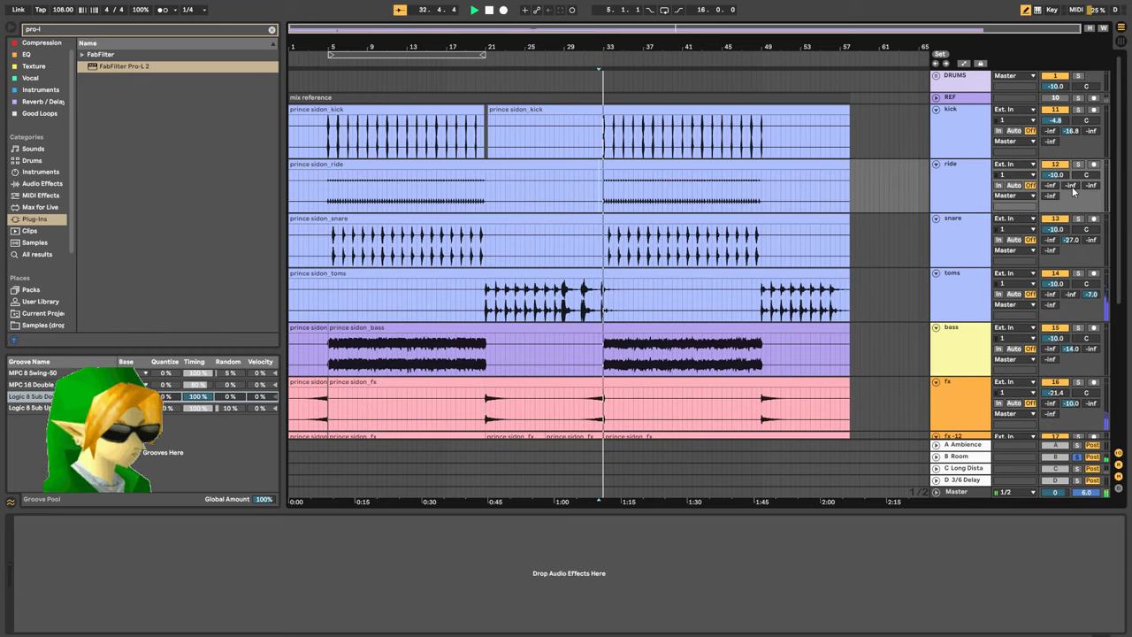
mouse_move(1072, 190)
mouse_down()
mouse_move(1073, 173)
mouse_move(1074, 205)
mouse_up()
click(1079, 166)
click(1078, 167)
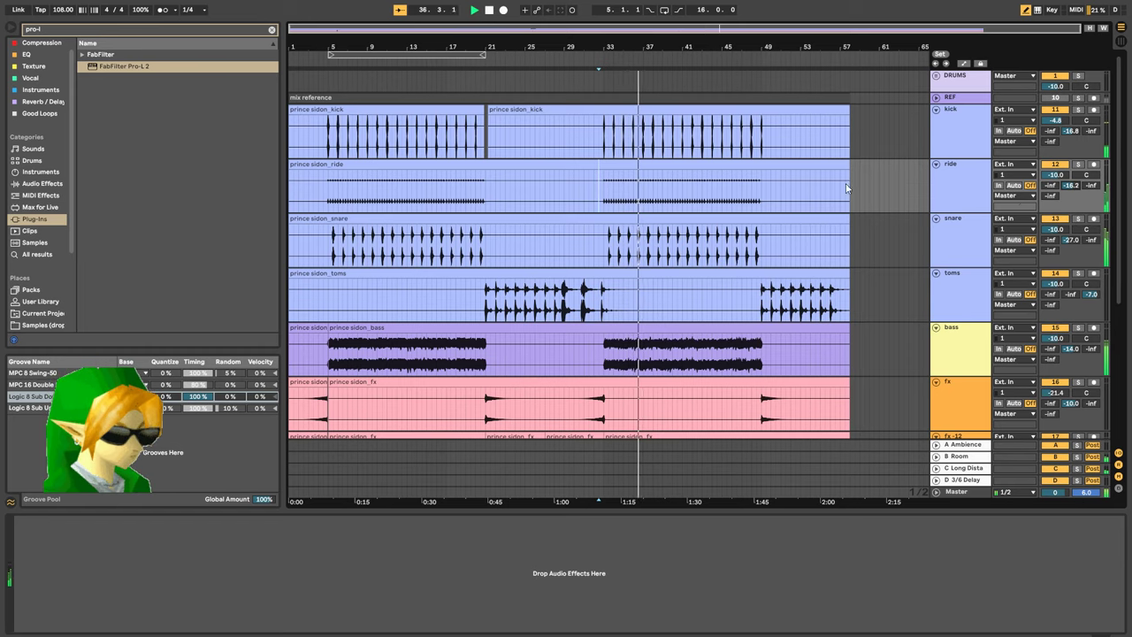
Select the prince sidon_ride clip on the ride track and deactivate it
double_click(746, 166)
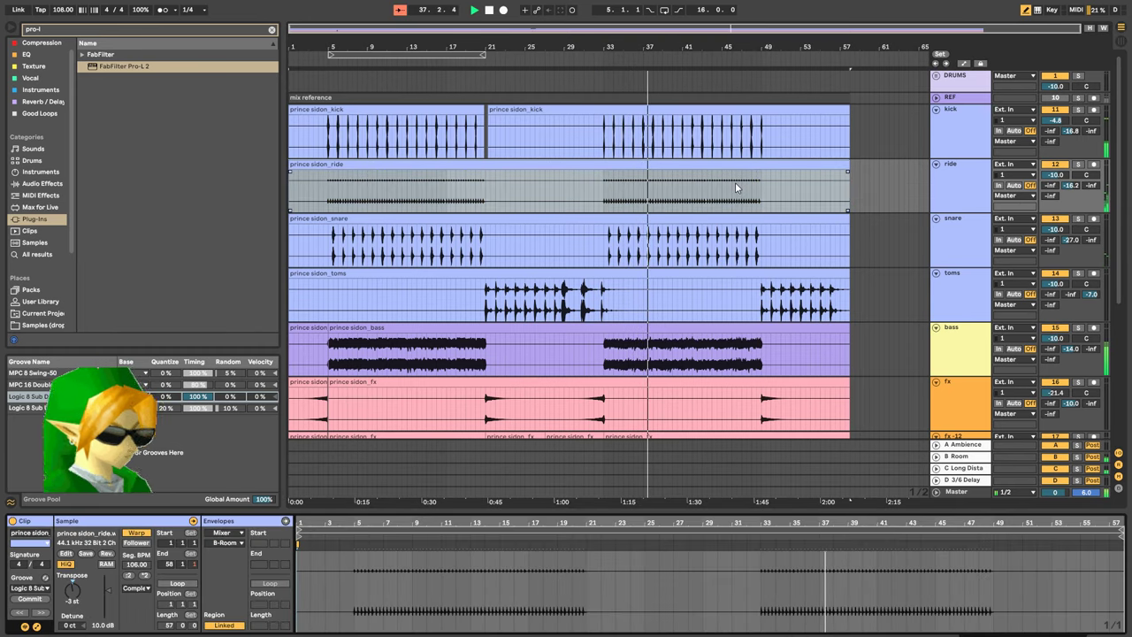
click(735, 183)
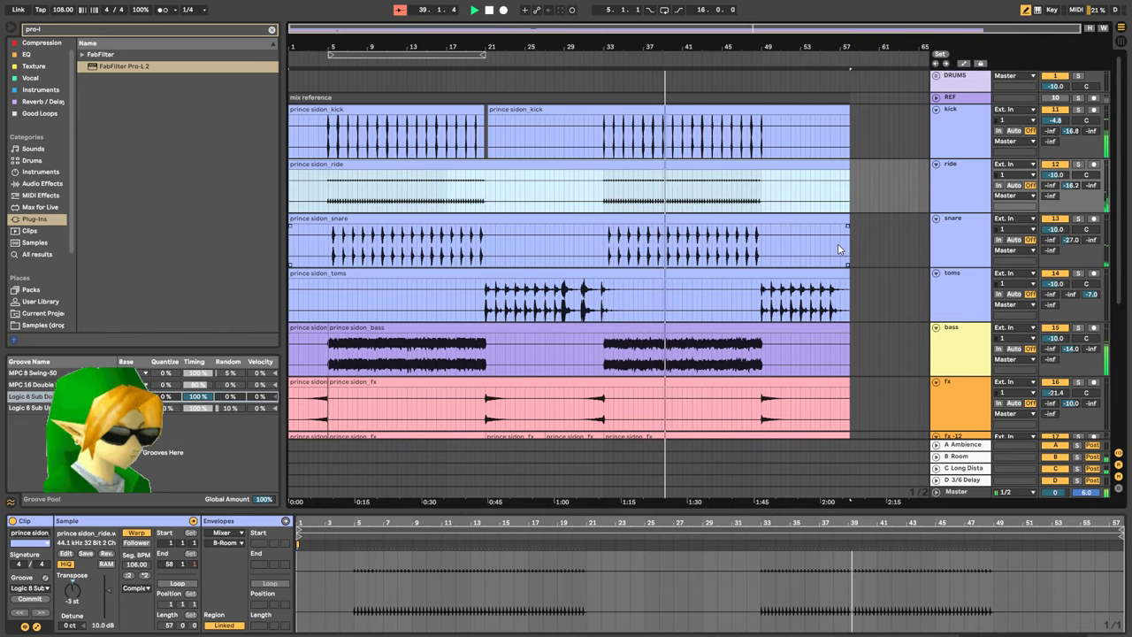
key(0)
Insert a new audio track directly below the ride track and hide the Groove Pool
click(971, 207)
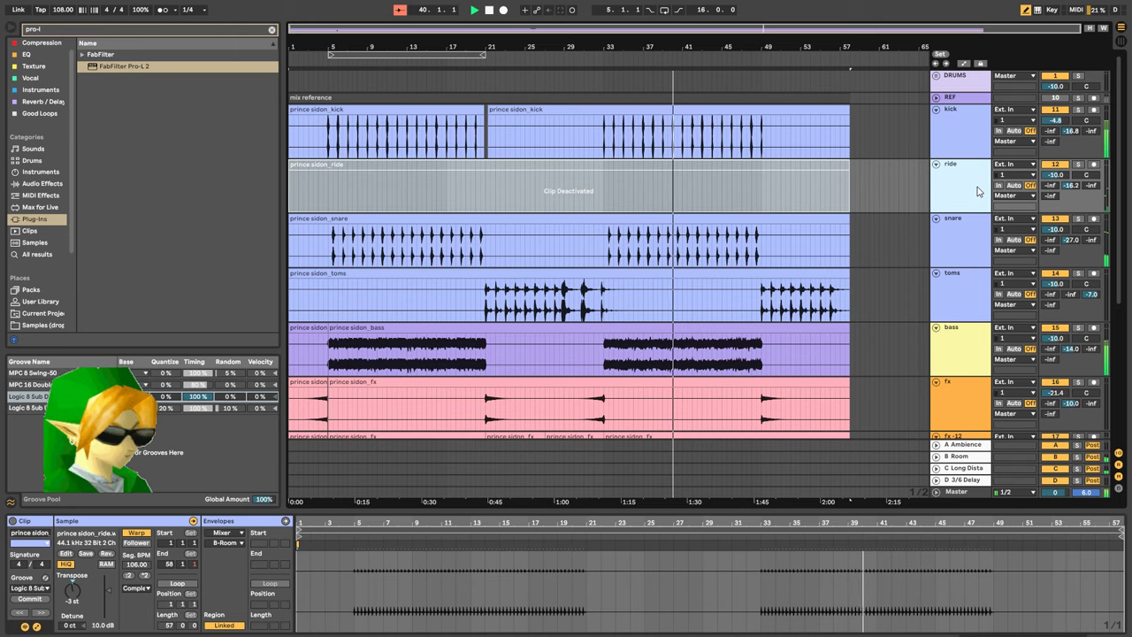
key(ctrl+t)
click(11, 501)
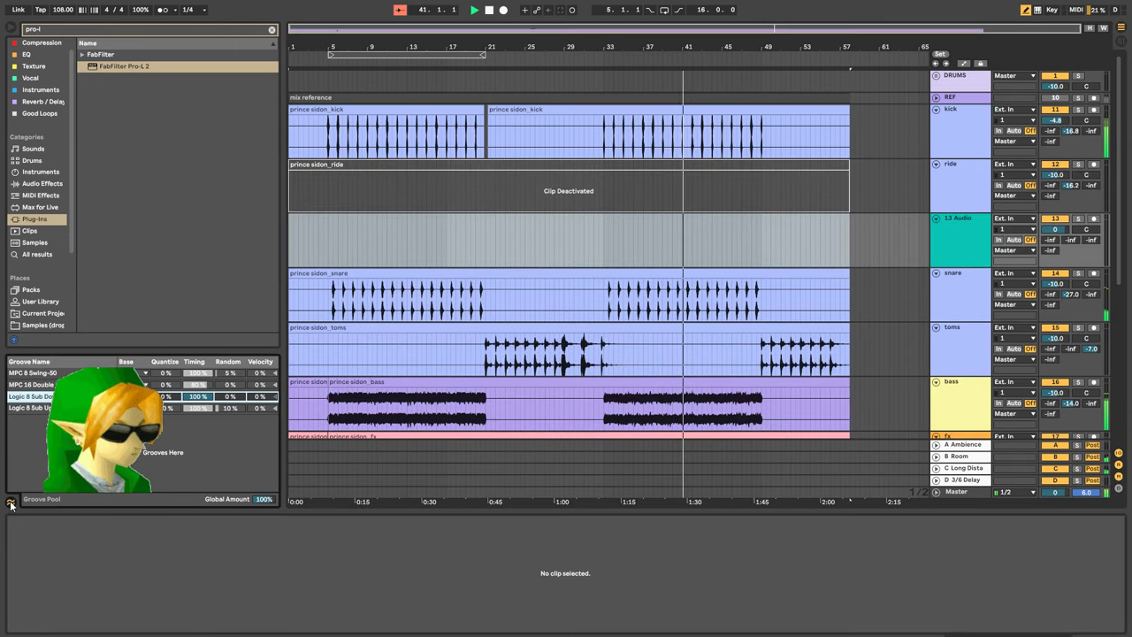
Search the Samples folder for "ride wav" and look inside the Bass Loops 120 - Pop Studio folder
click(45, 338)
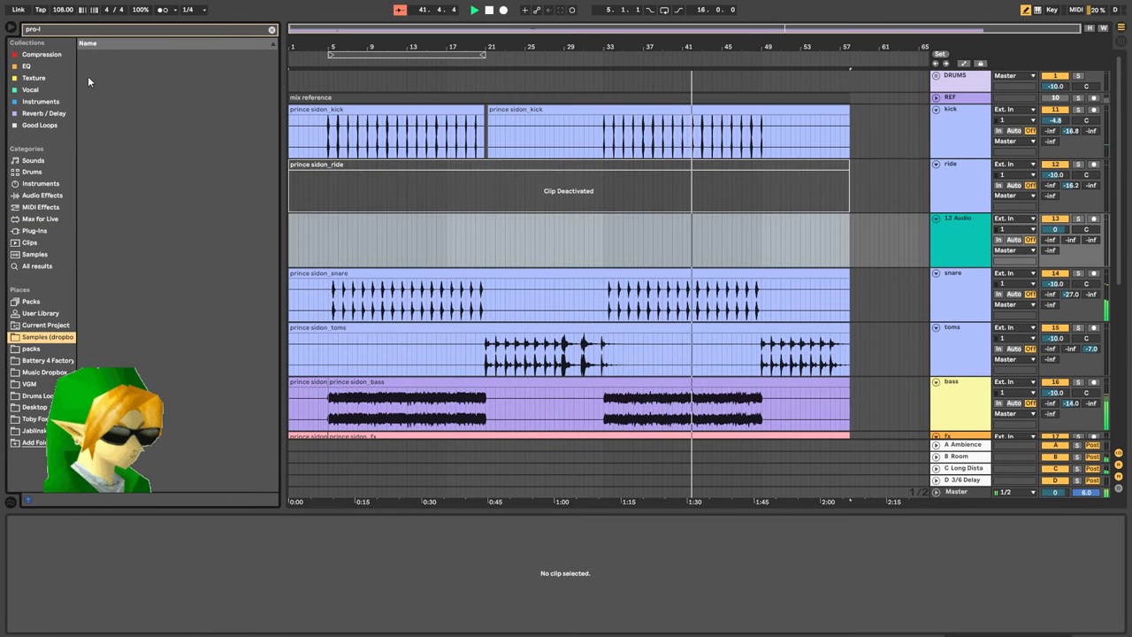
click(99, 33)
text(ride)
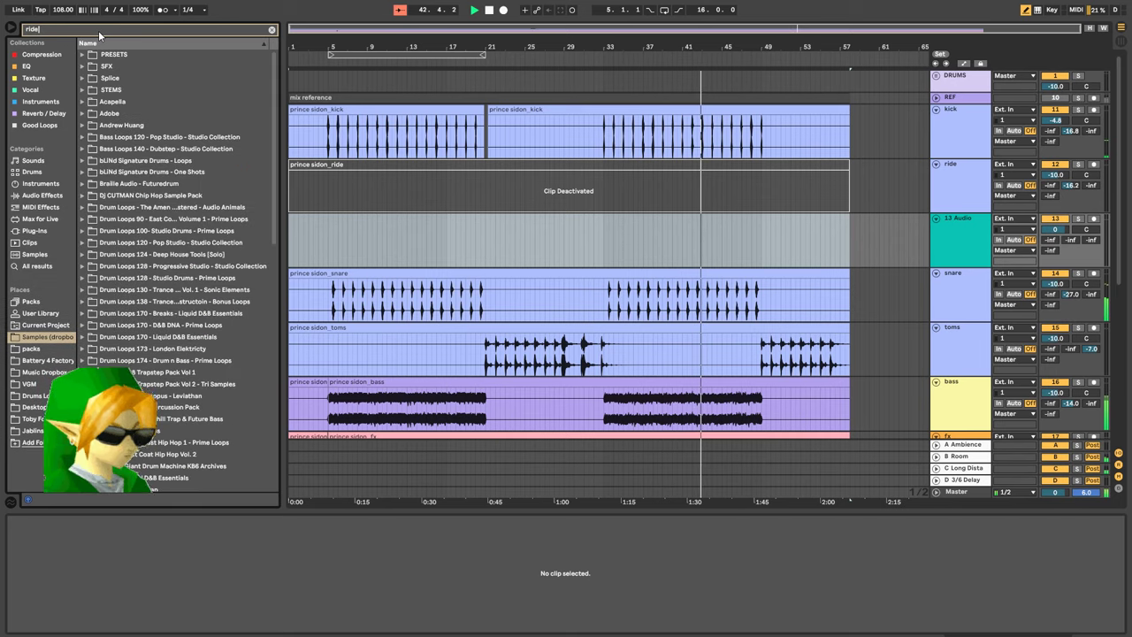
text( wav)
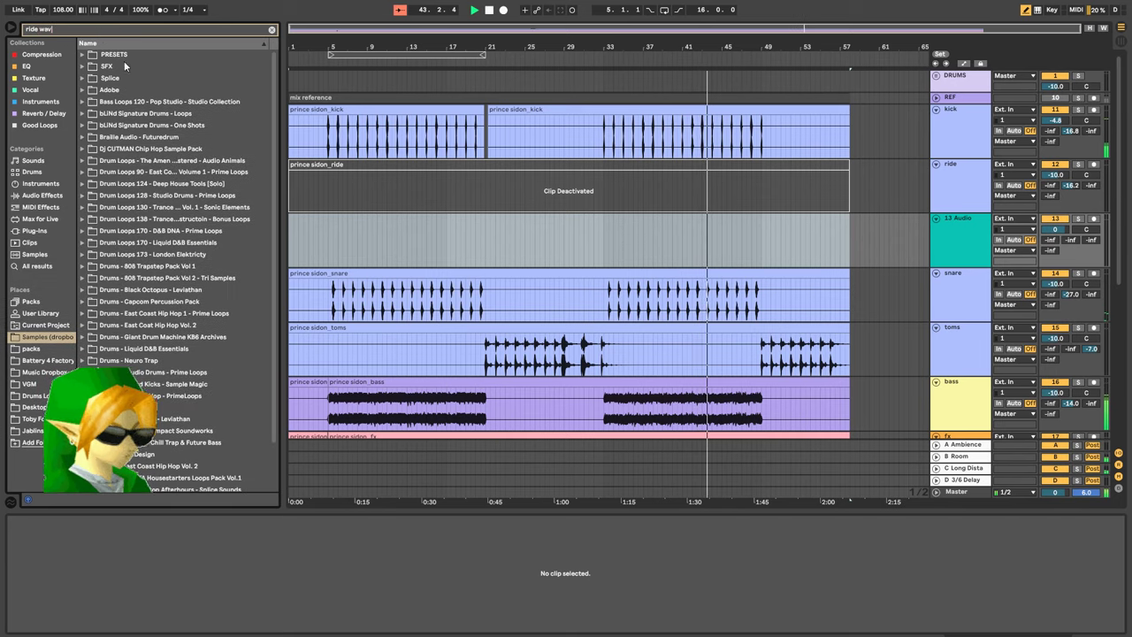
click(155, 104)
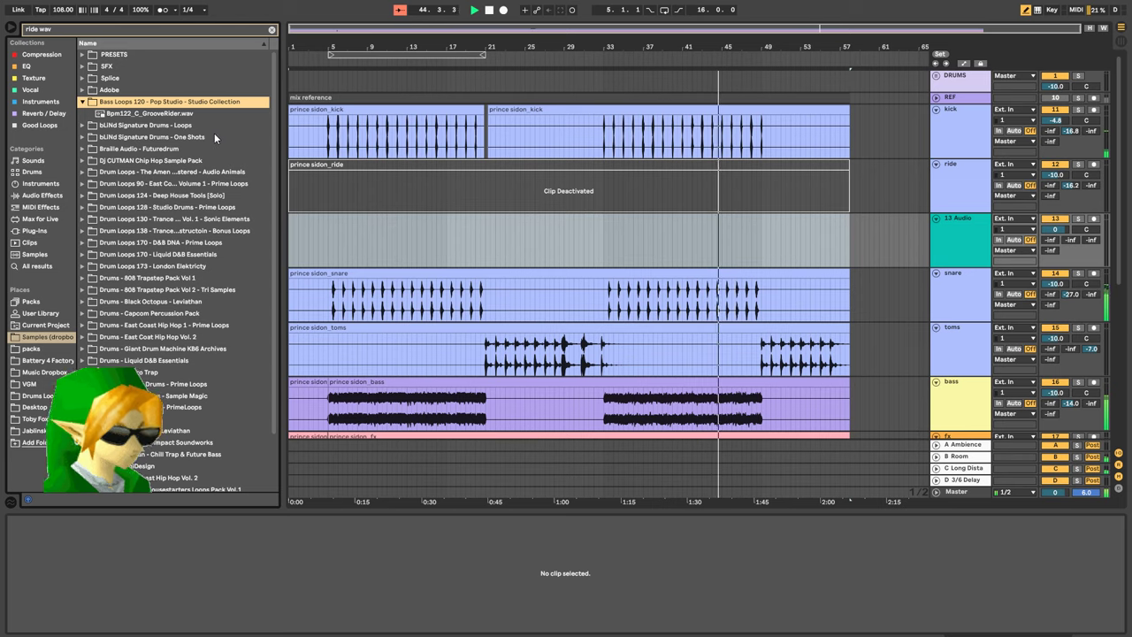
key(Right)
key(Down)
key(Up)
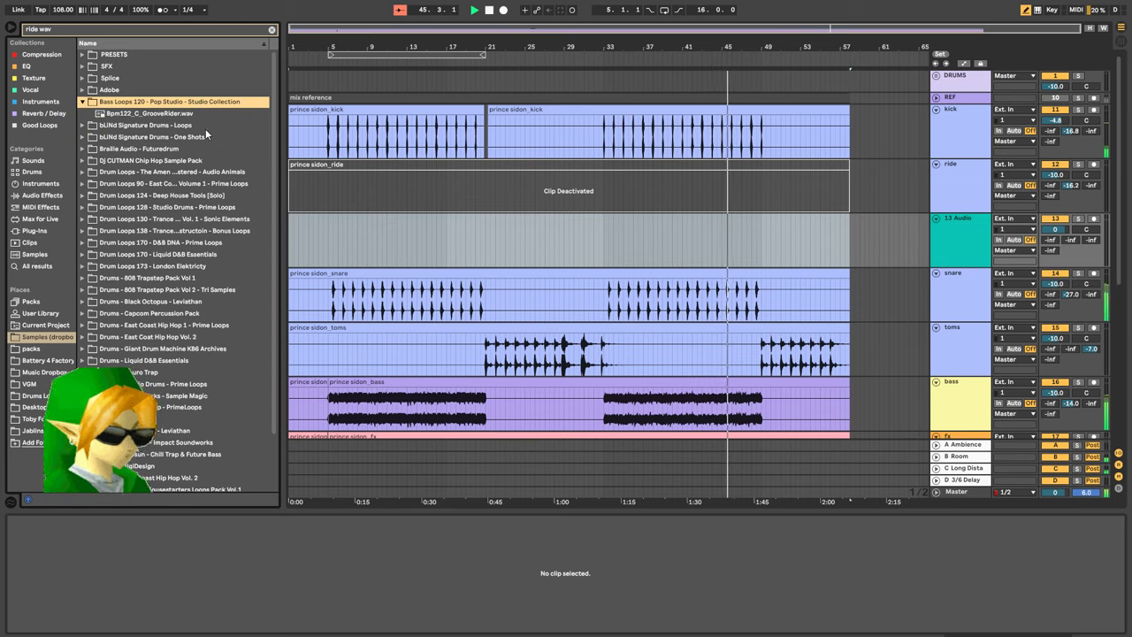
Change the sample search to "ride c" to find ride cymbal samples
click(116, 27)
key(BackSpace)
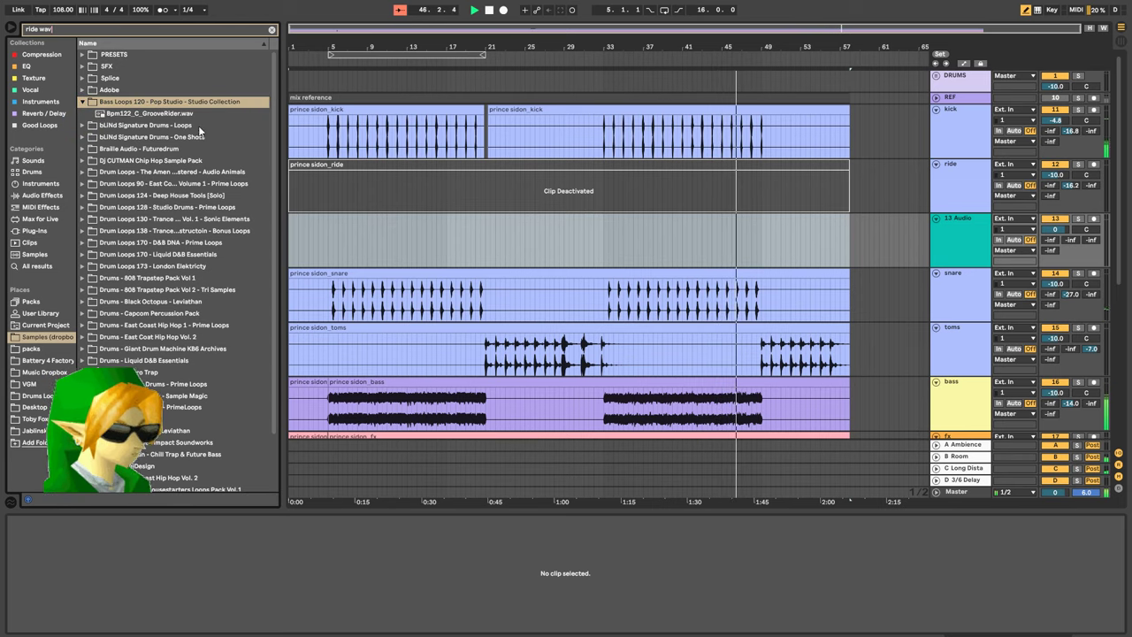
key(BackSpace)
key(BackSpace)
text(cybal)
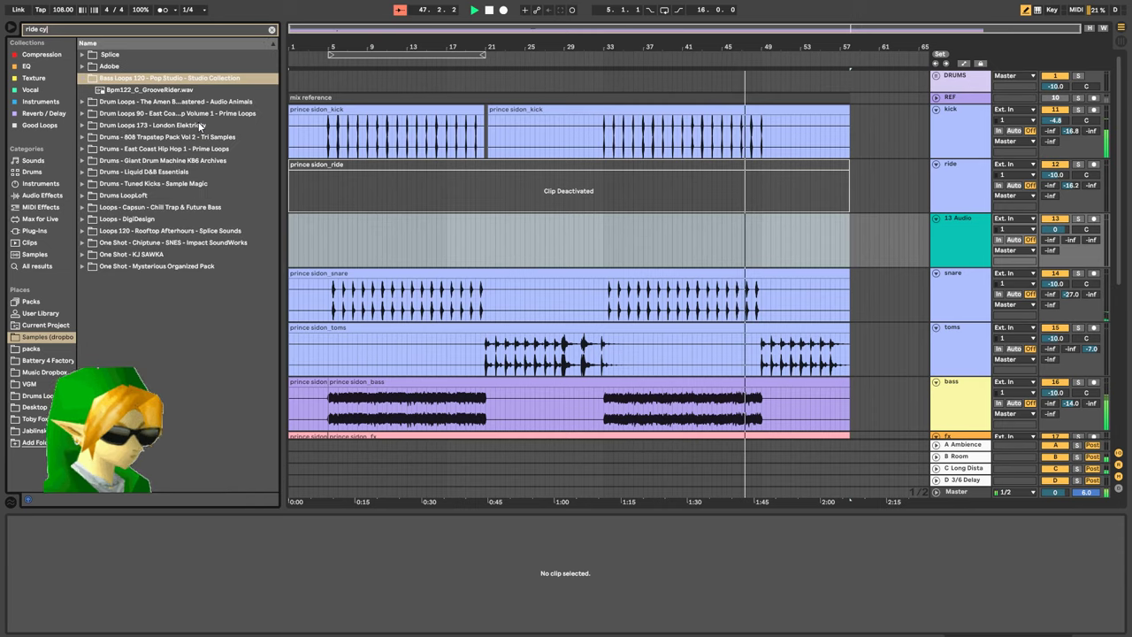
key(BackSpace)
key(BackSpace)
key(BackSpace)
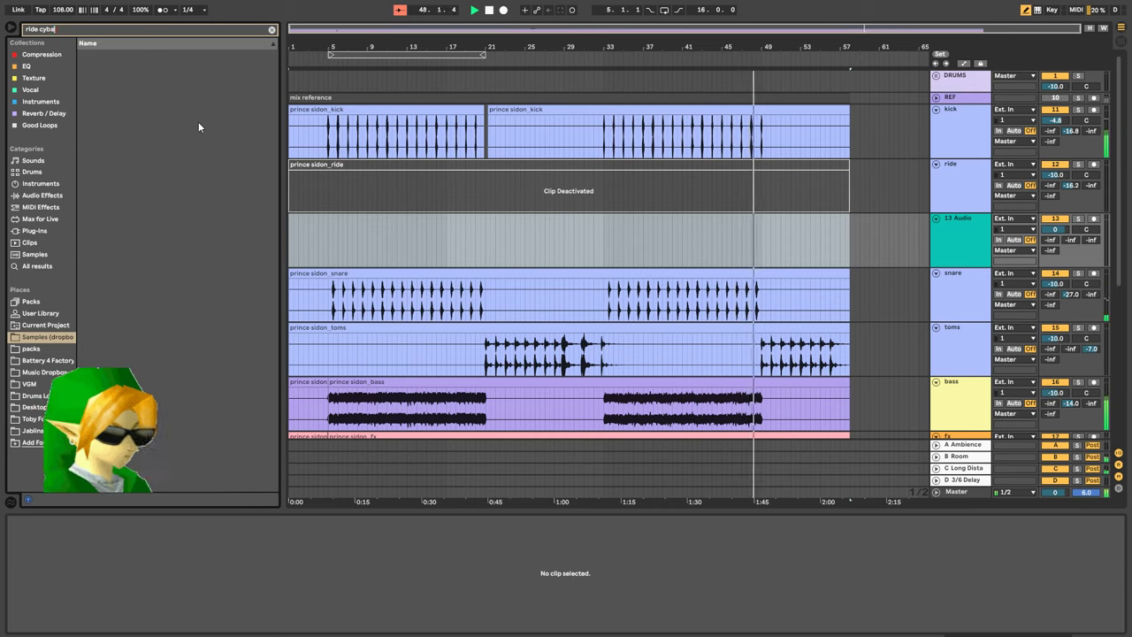
key(BackSpace)
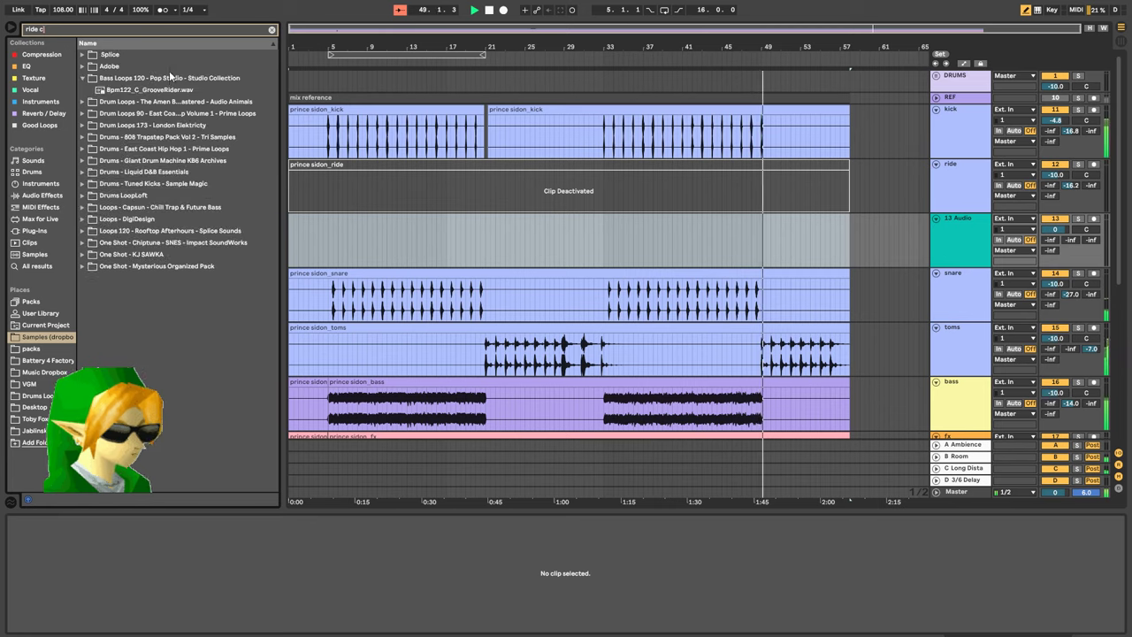
Browse the Amen loops folder and preview Bpm080_C#_IllLicense_RideCymbal.wav from the Drum Loops 90 - East Coast folder
click(168, 103)
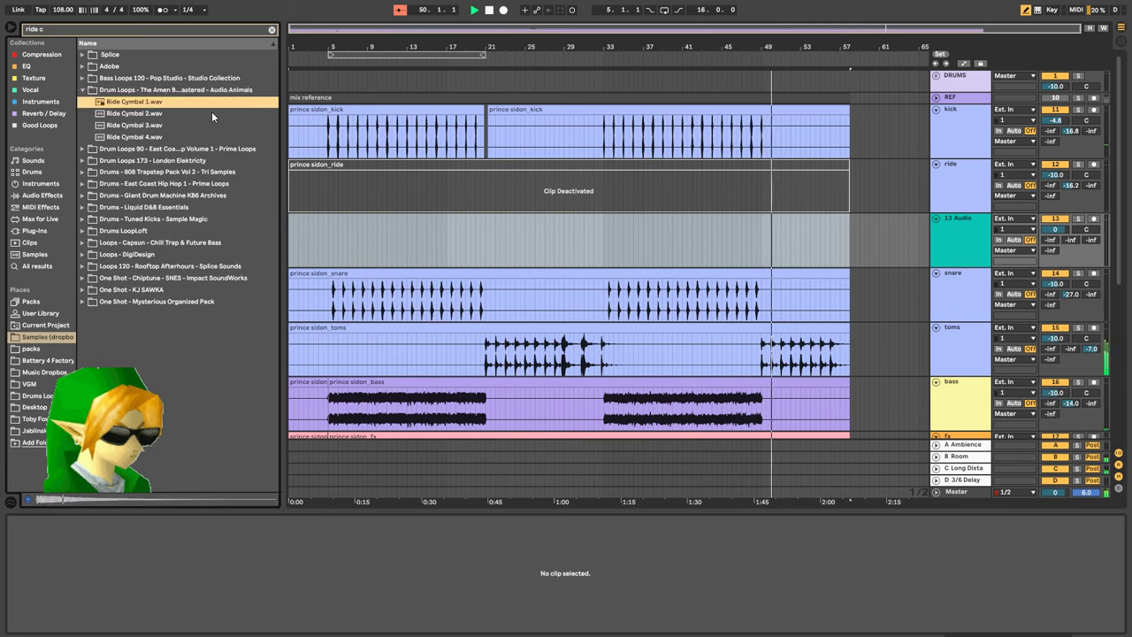
click(197, 149)
key(Right)
key(Down)
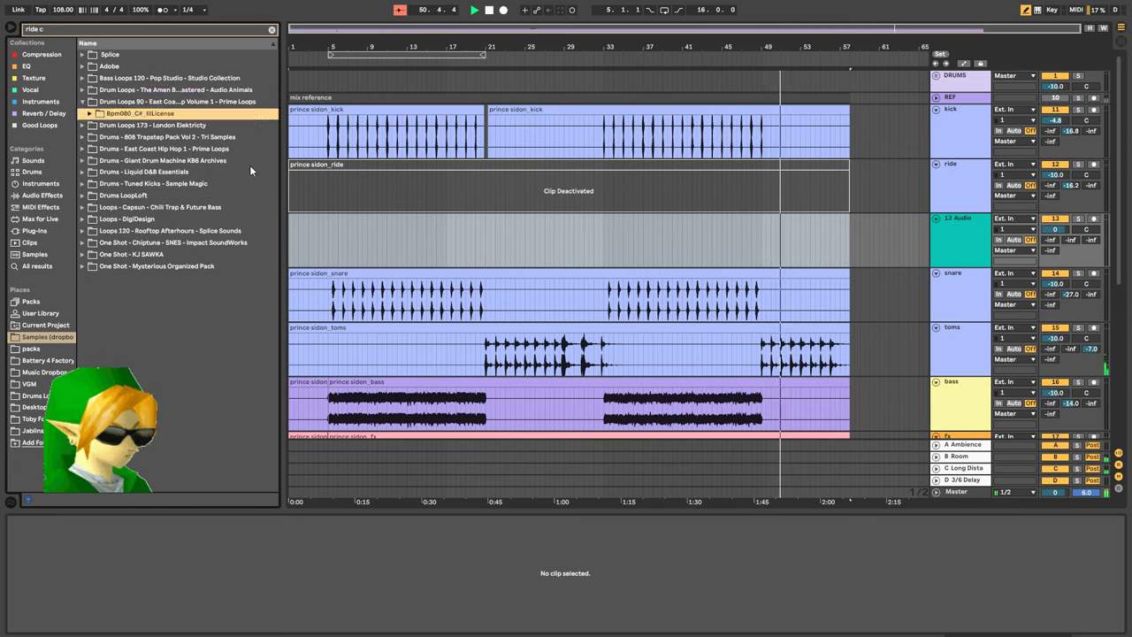
key(Right)
key(Down)
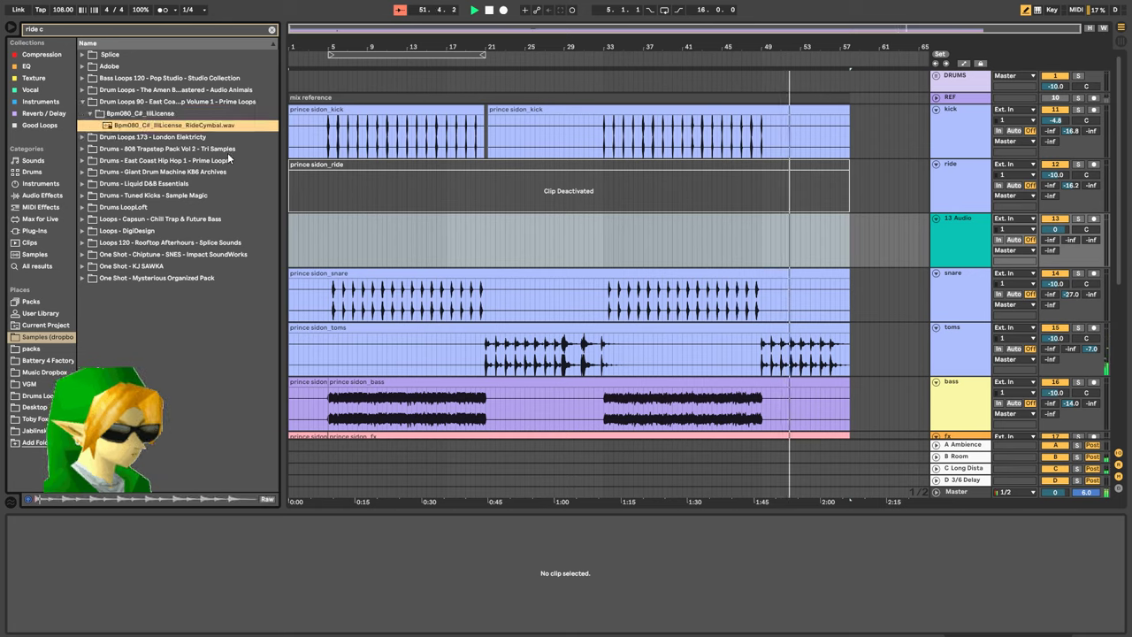
Play from just before bar 33, temporarily reactivating the prince sidon_ride clip to compare it with the sample, and deactivate it again
click(597, 232)
key(space)
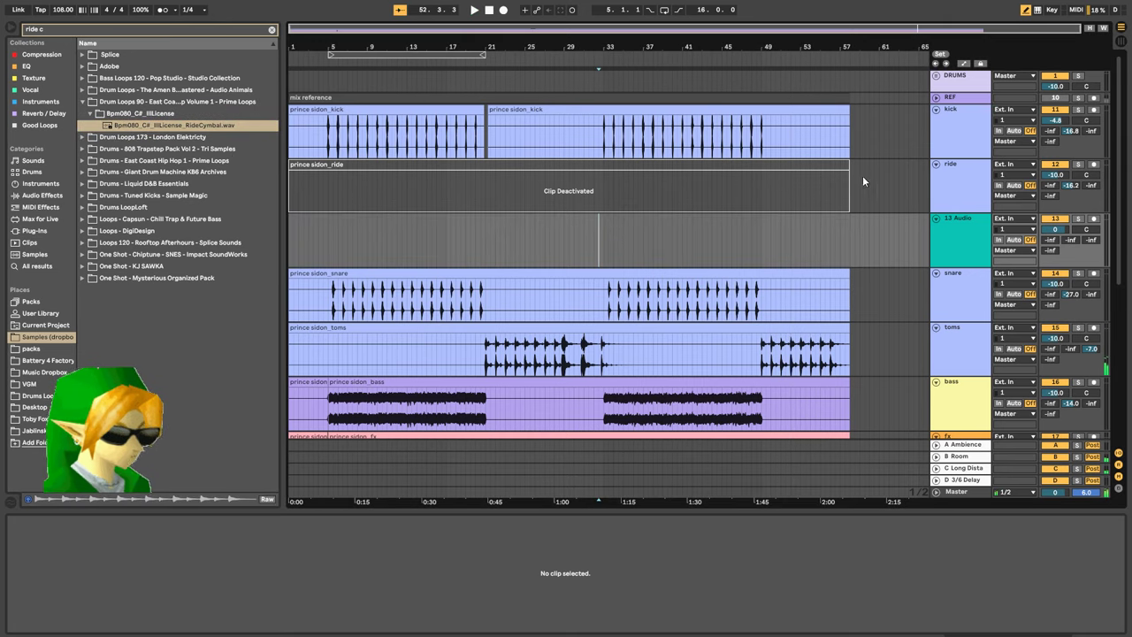
click(718, 163)
key(0)
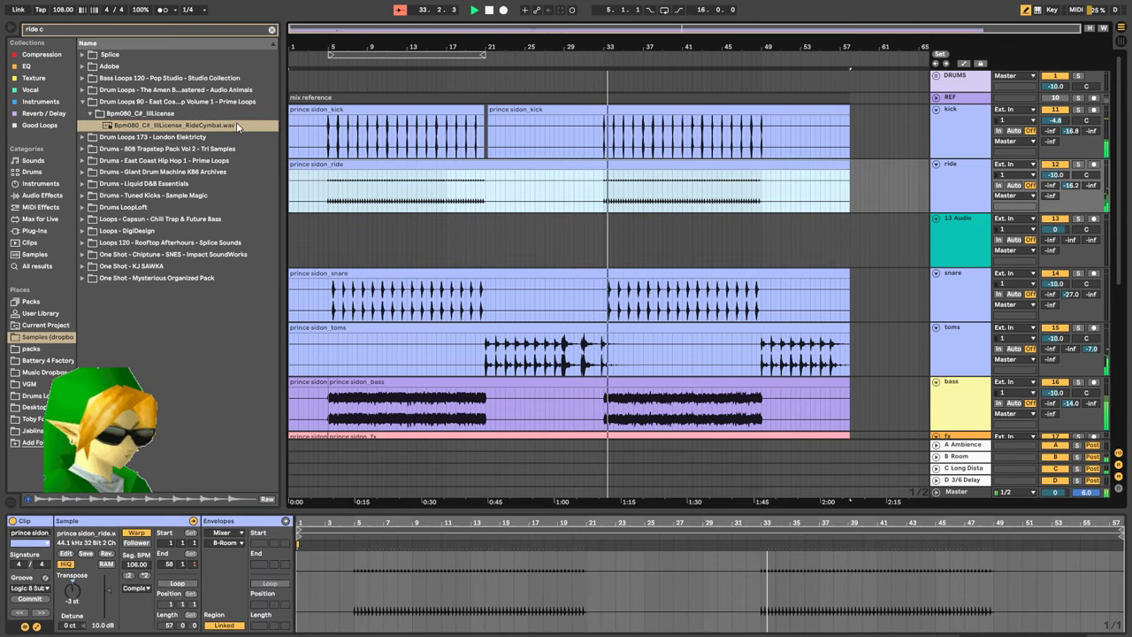
key(0)
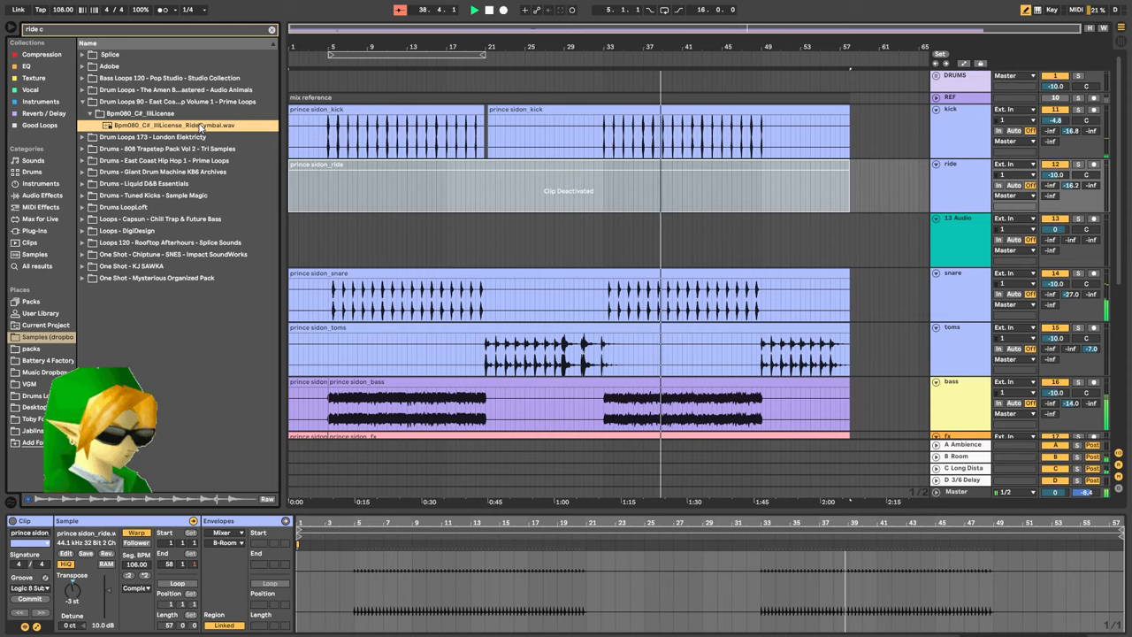
Place Bpm080_C#_IllLicense_RideCymbal.wav at bar 5 on the new audio track and reactivate the prince sidon_ride clip
drag(199, 127, 331, 250)
click(349, 170)
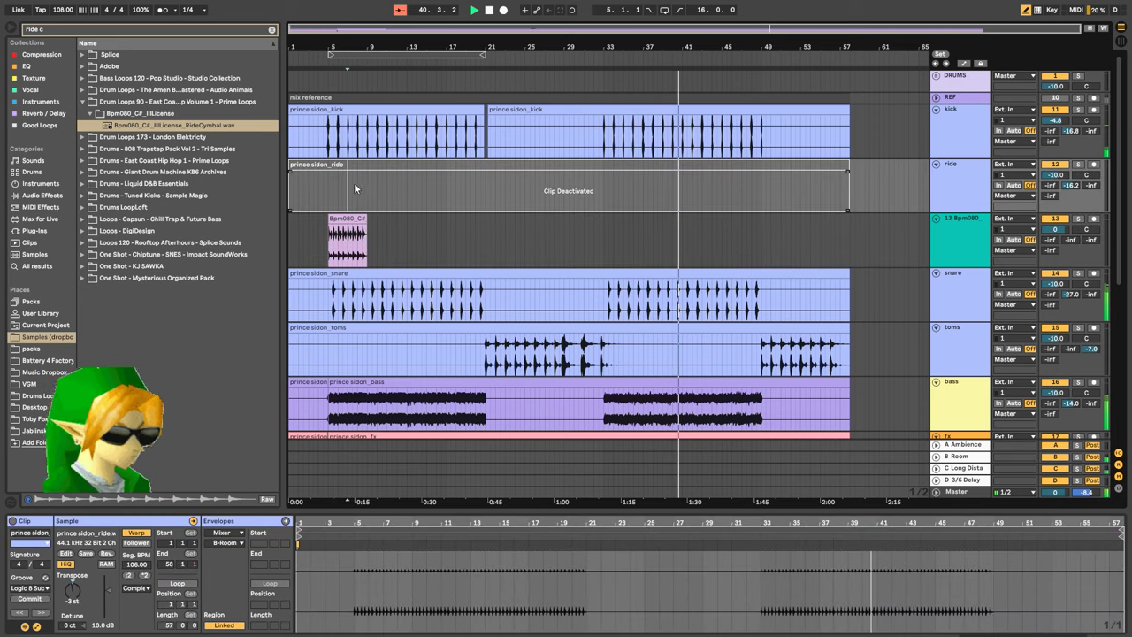
click(355, 163)
Extend the looped ride cymbal clip to about bar 21 and paste a copy at bar 33
drag(367, 237, 471, 233)
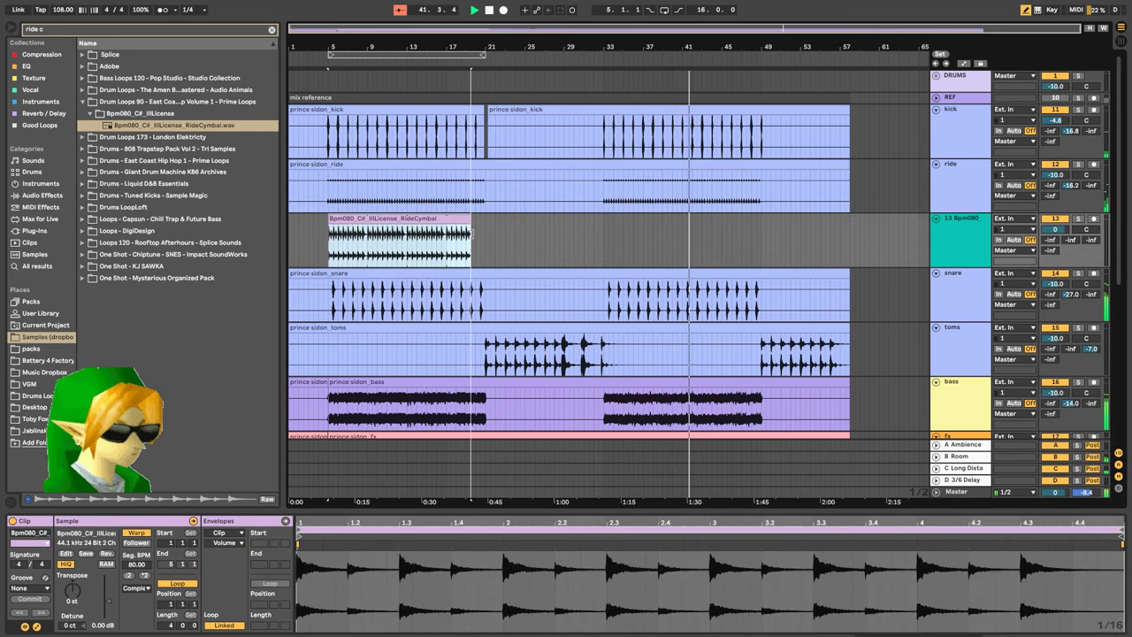
click(604, 239)
key(ctrl+v)
Transpose both ride cymbal clips to 2 st and lower their track's volume to -23.0
drag(1058, 230, 1058, 256)
click(932, 243)
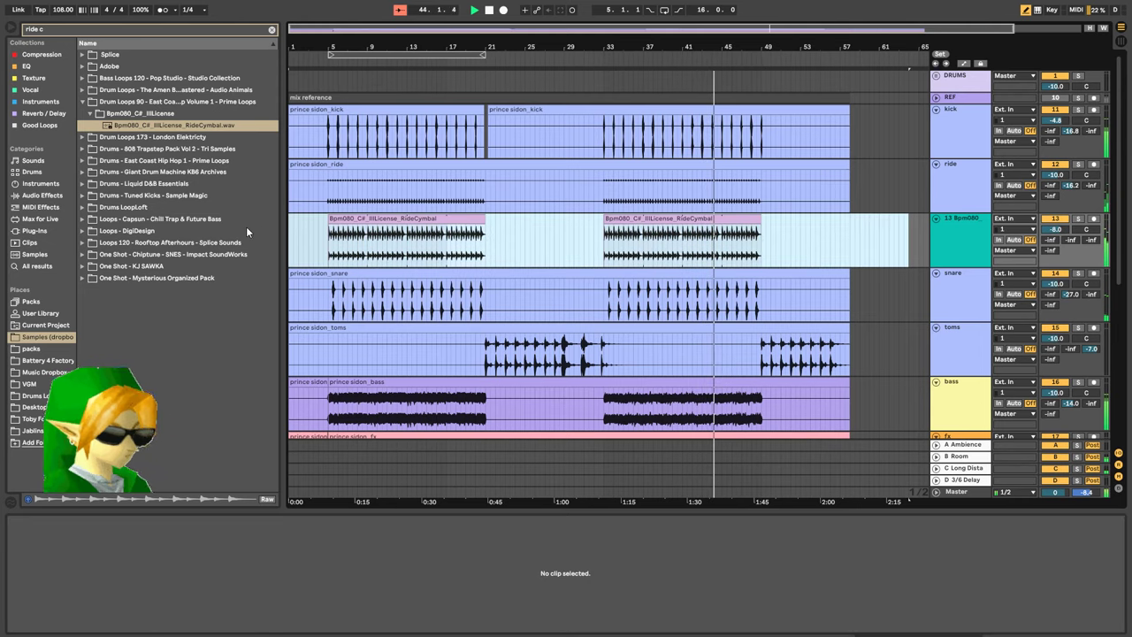
drag(72, 590, 72, 580)
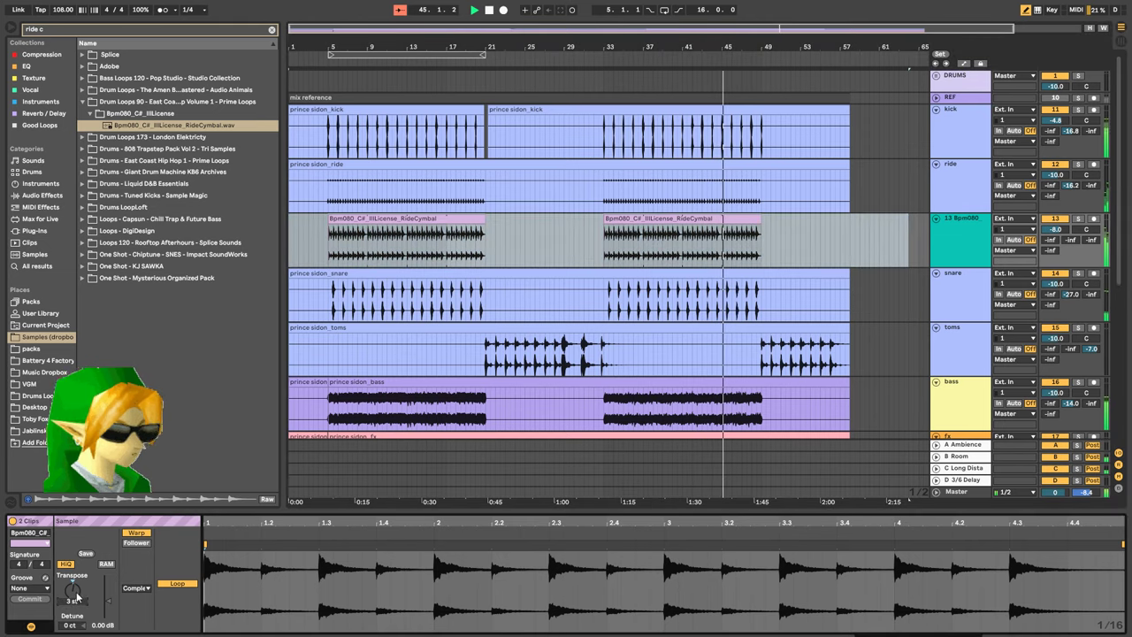
key(Down)
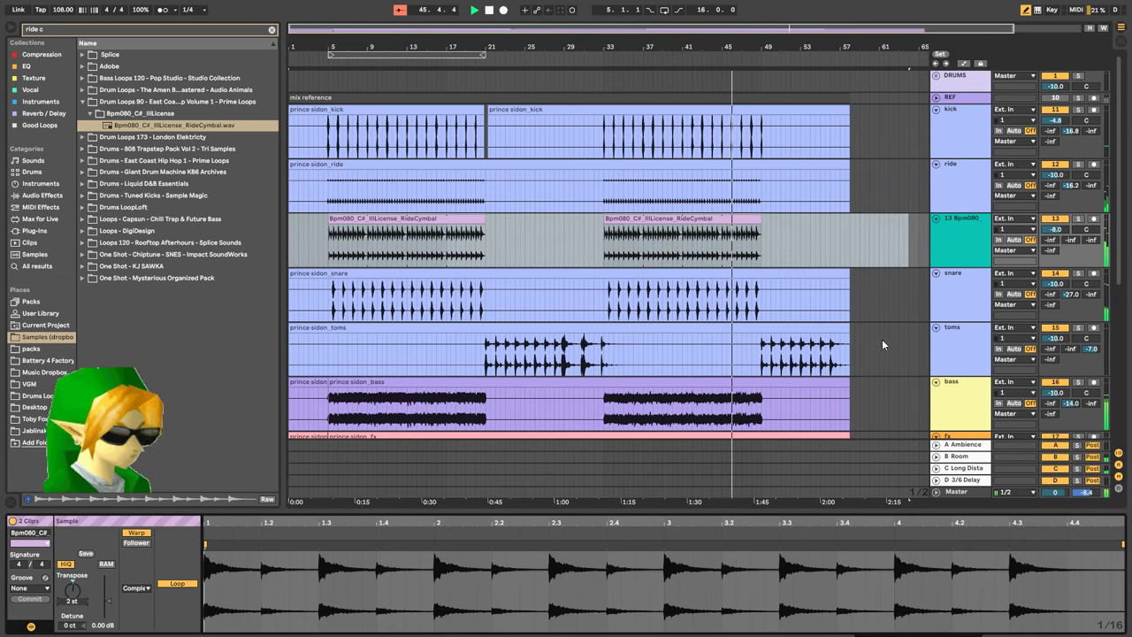
drag(1058, 229, 1058, 268)
click(987, 235)
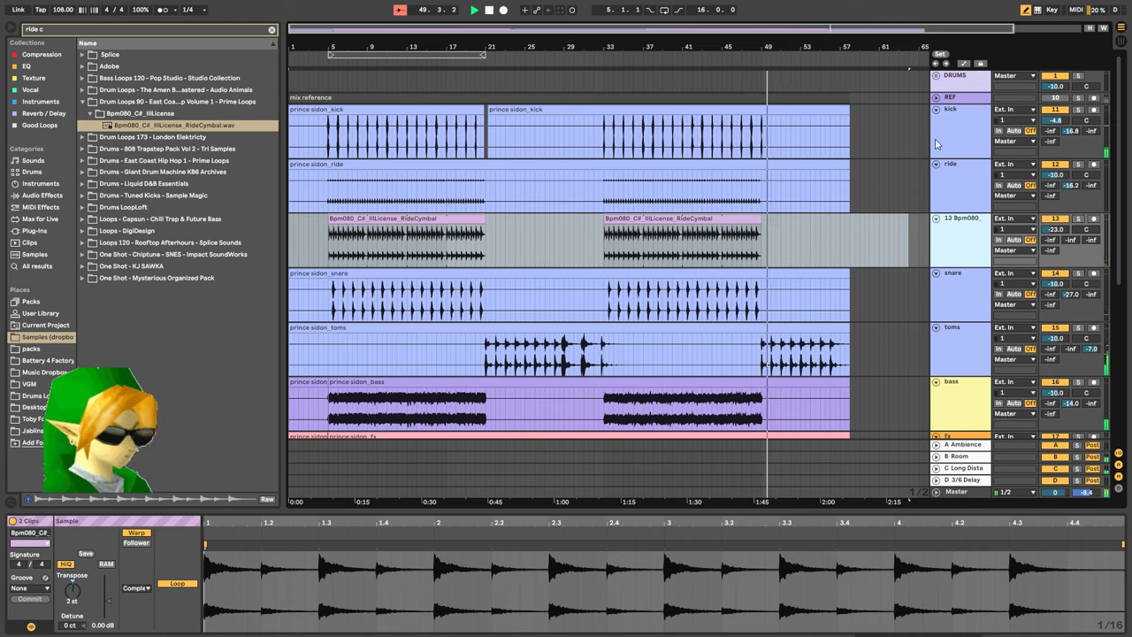
Search the plug-ins for "axx" and add Renaissance Axx Stereo to the ride cymbal track
click(961, 132)
click(35, 229)
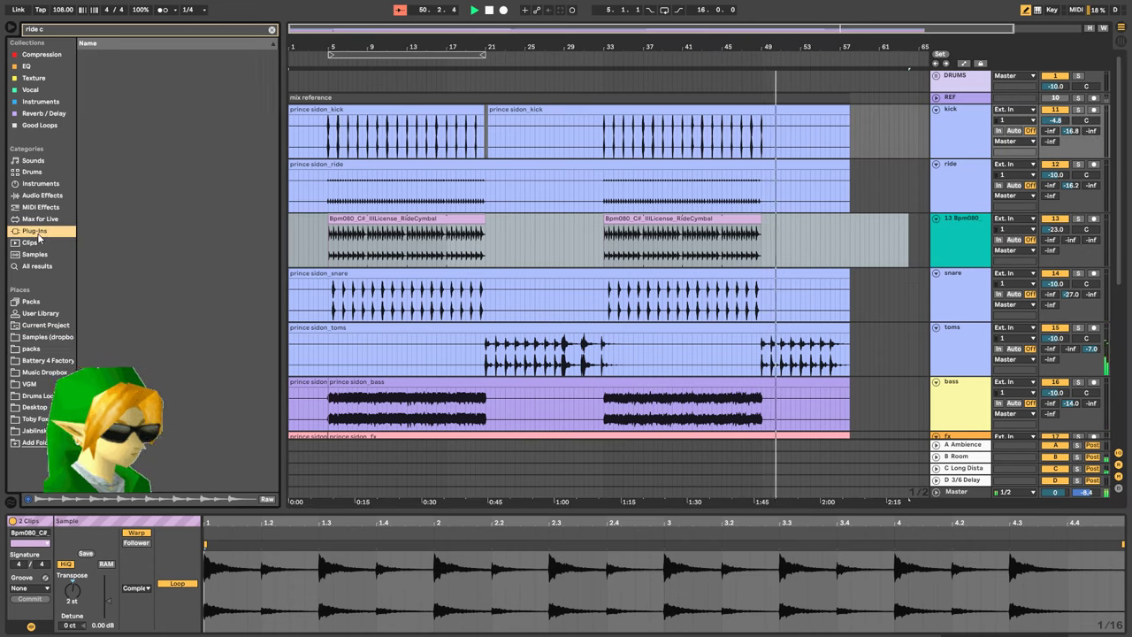
key(BackSpace)
key(BackSpace)
key(BackSpace)
key(BackSpace)
key(BackSpace)
key(BackSpace)
text(axx)
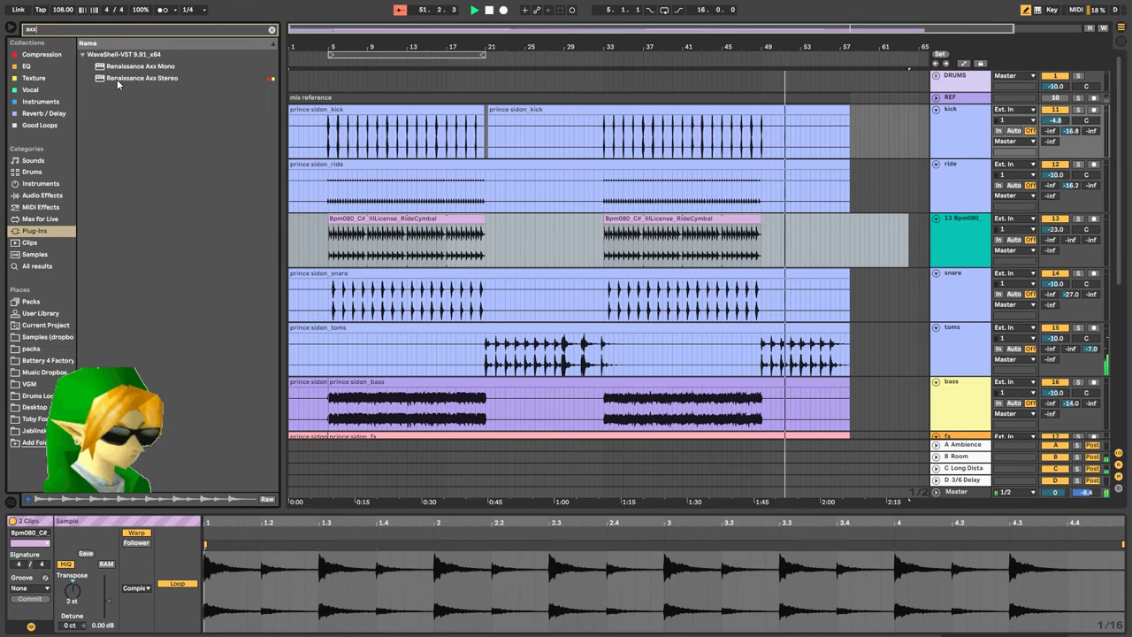
click(124, 77)
drag(124, 78, 612, 262)
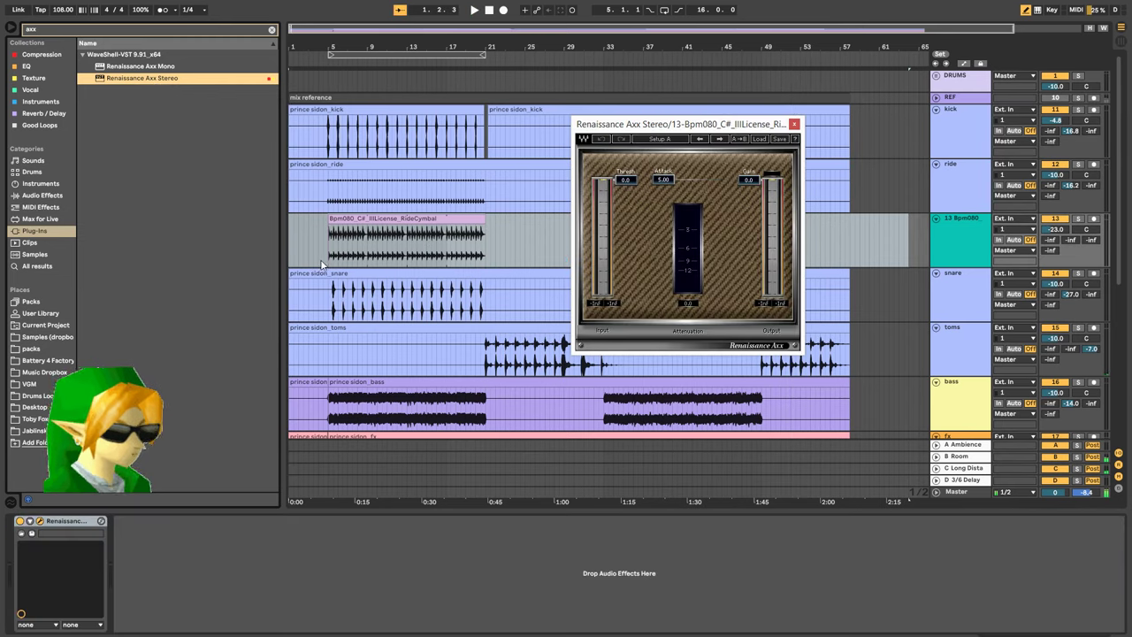
Play from bar 5 and set Renaissance Axx to threshold -4.4, attack 0.55 and gain -9.2
click(329, 254)
click(328, 254)
key(space)
key(space)
mouse_move(627, 181)
mouse_down()
mouse_move(678, 183)
mouse_move(625, 186)
mouse_up()
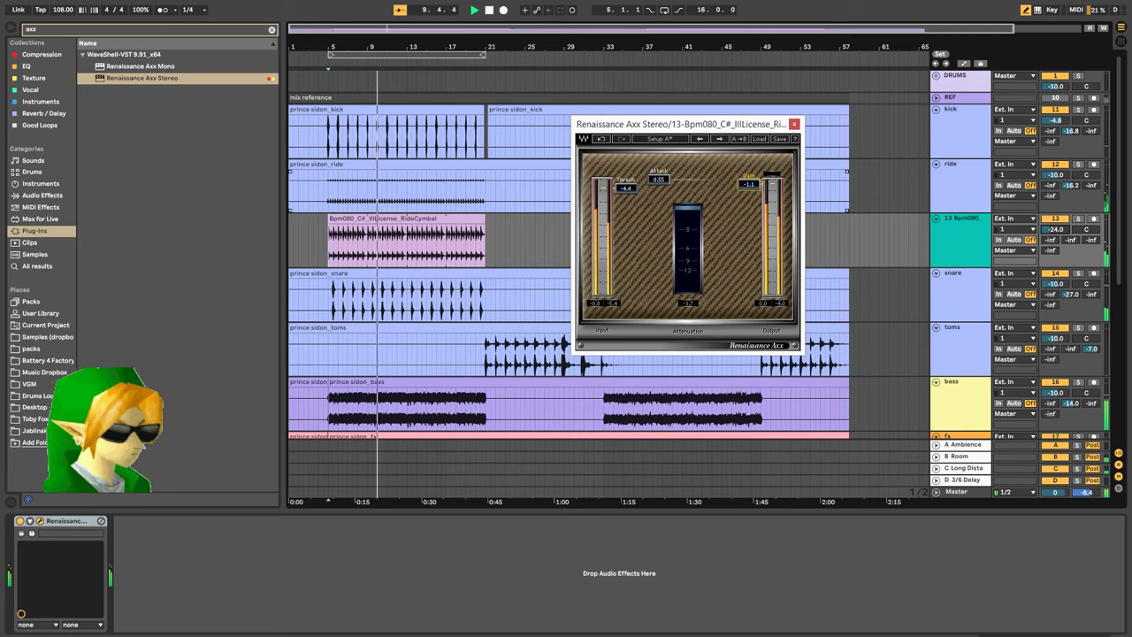
drag(748, 180, 748, 213)
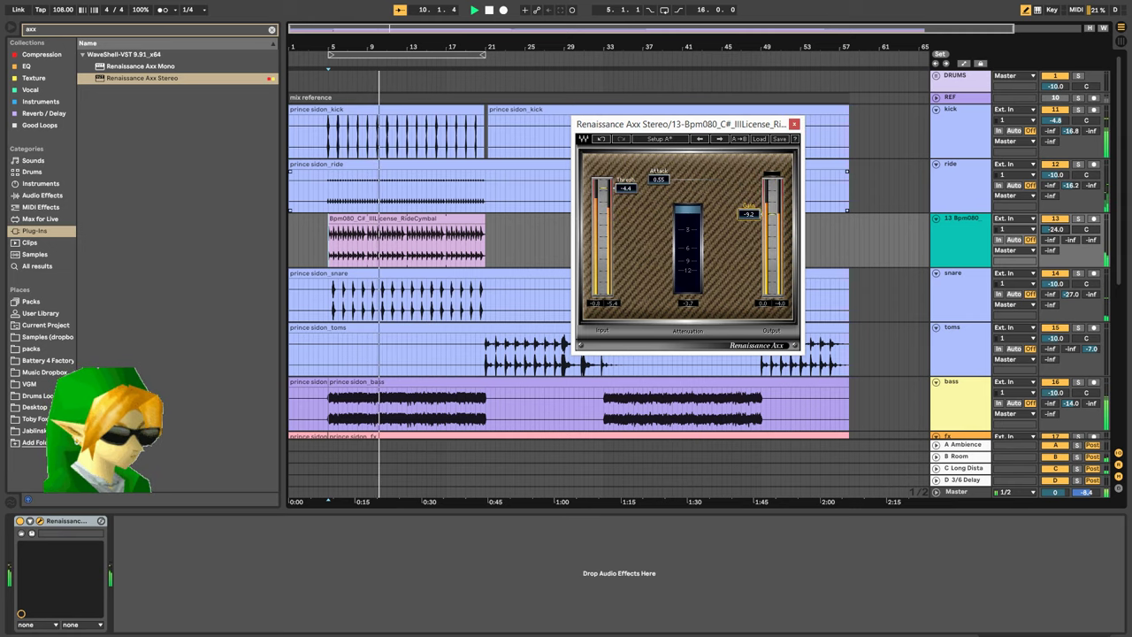
Close Renaissance Axx, mute the original ride track, and set the ride cymbal track's volume to -18.6
click(794, 125)
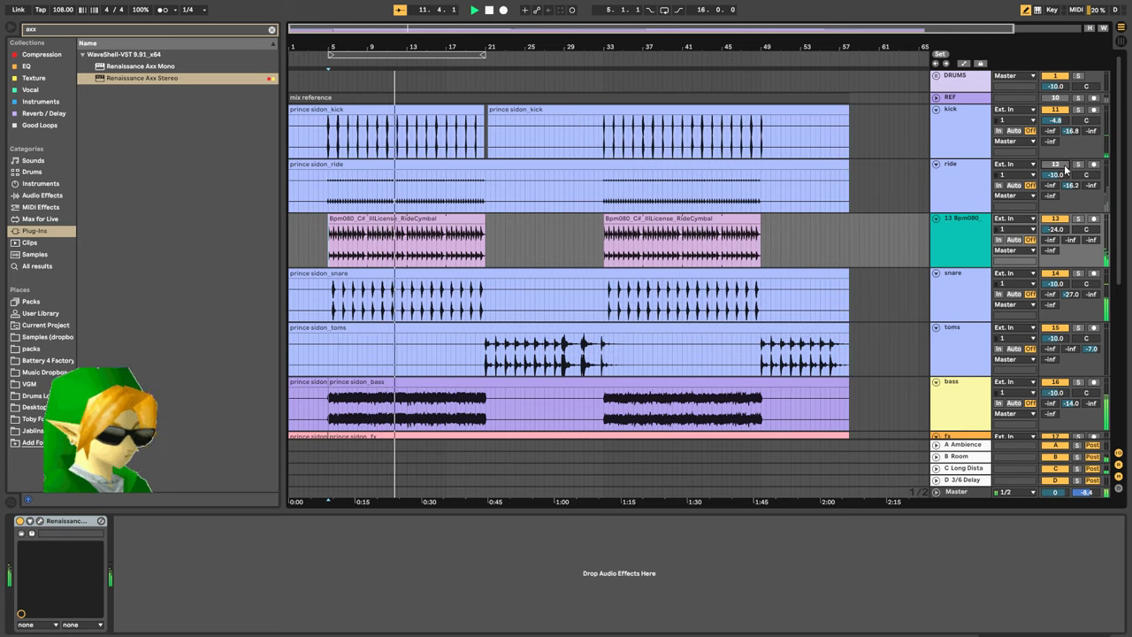
drag(1054, 229, 1055, 223)
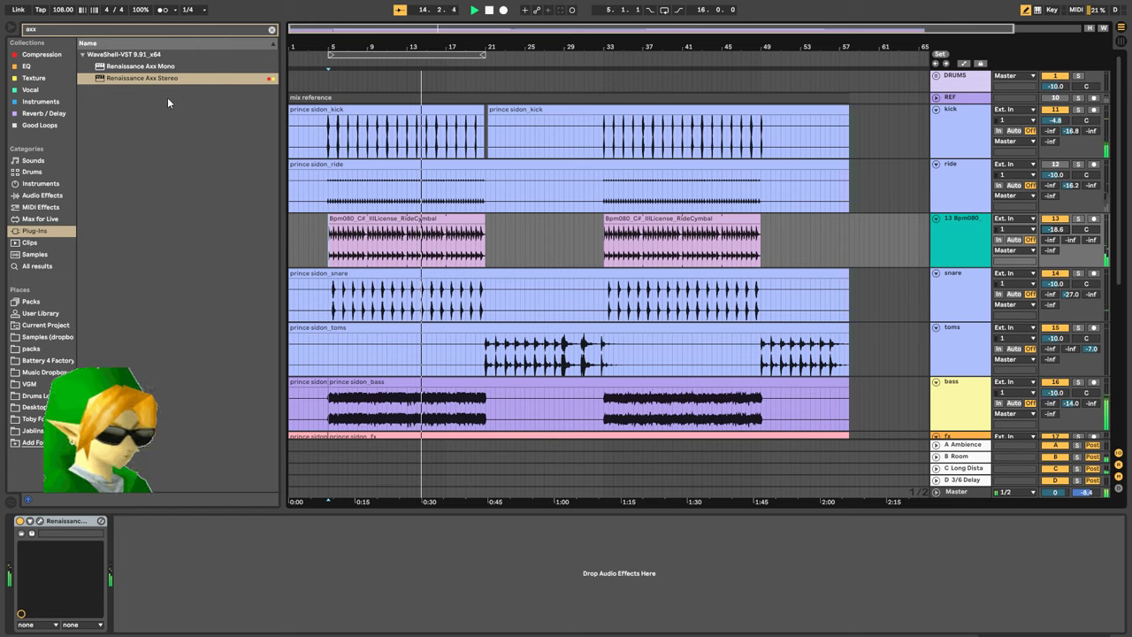
Find the Utility audio effect, add it before Renaissance Axx on the ride cymbal track, and set its balance to 23R
click(64, 337)
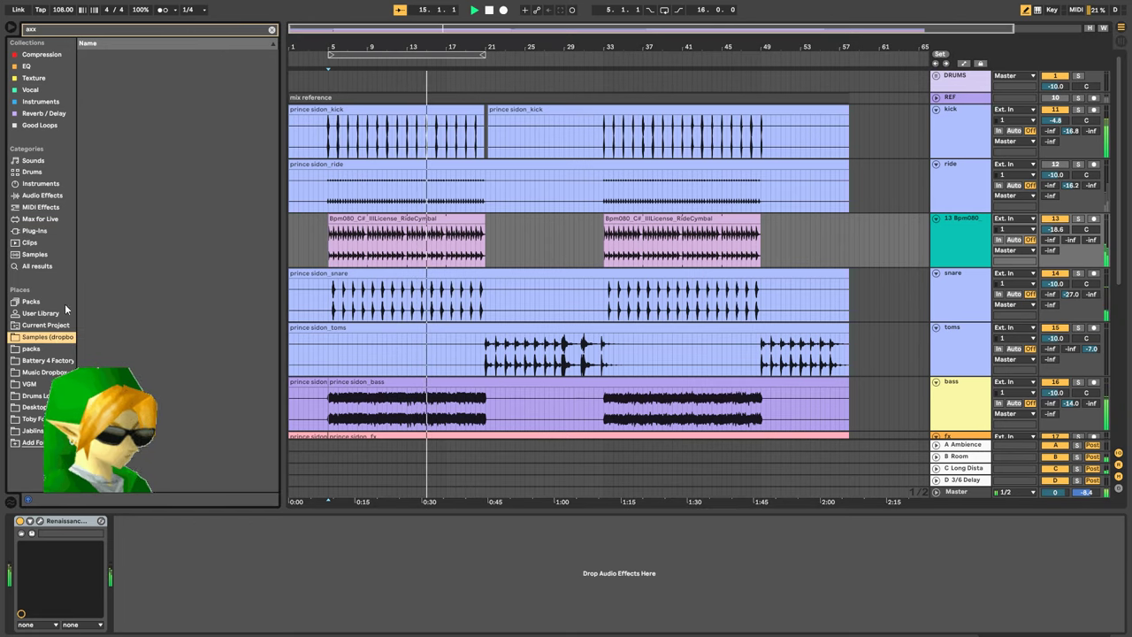
click(41, 195)
click(91, 33)
text(util)
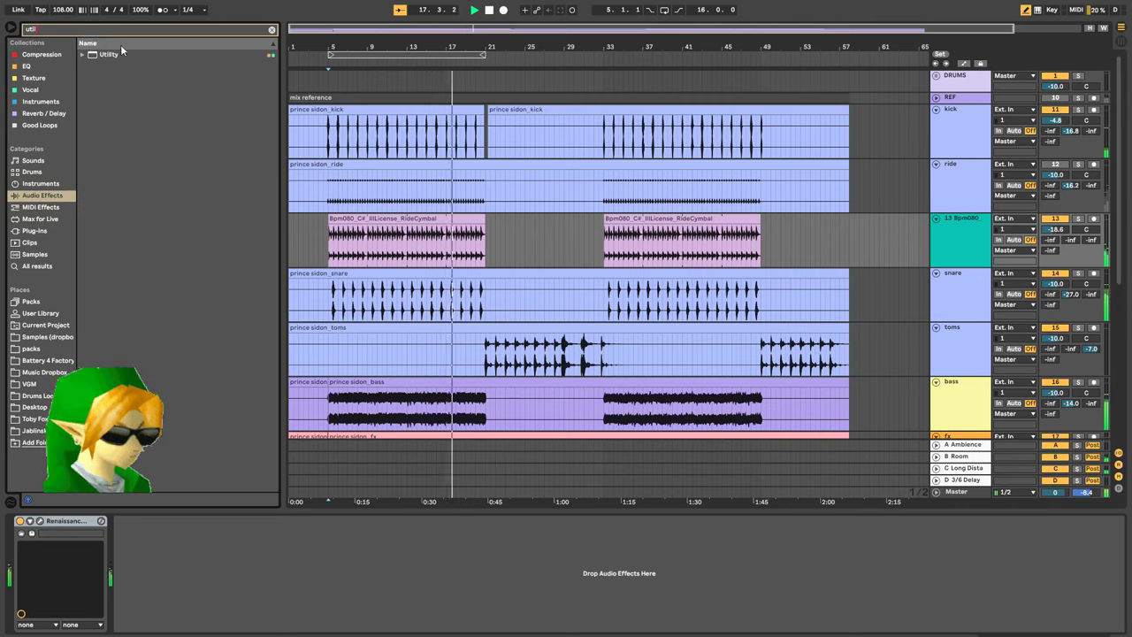
drag(120, 52, 31, 566)
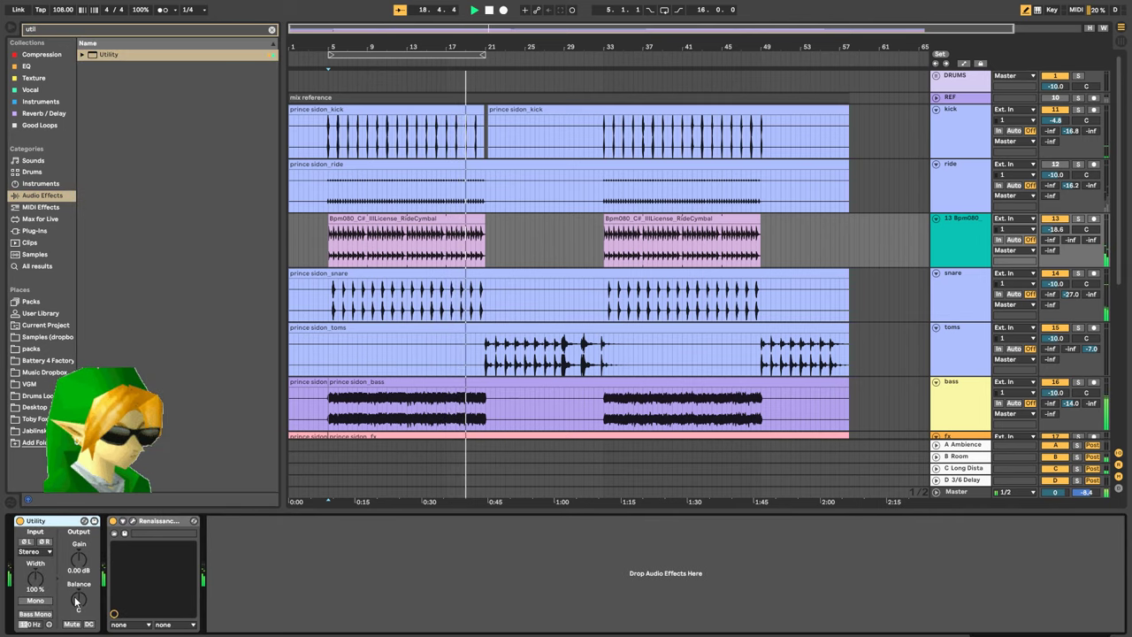
drag(77, 602, 77, 597)
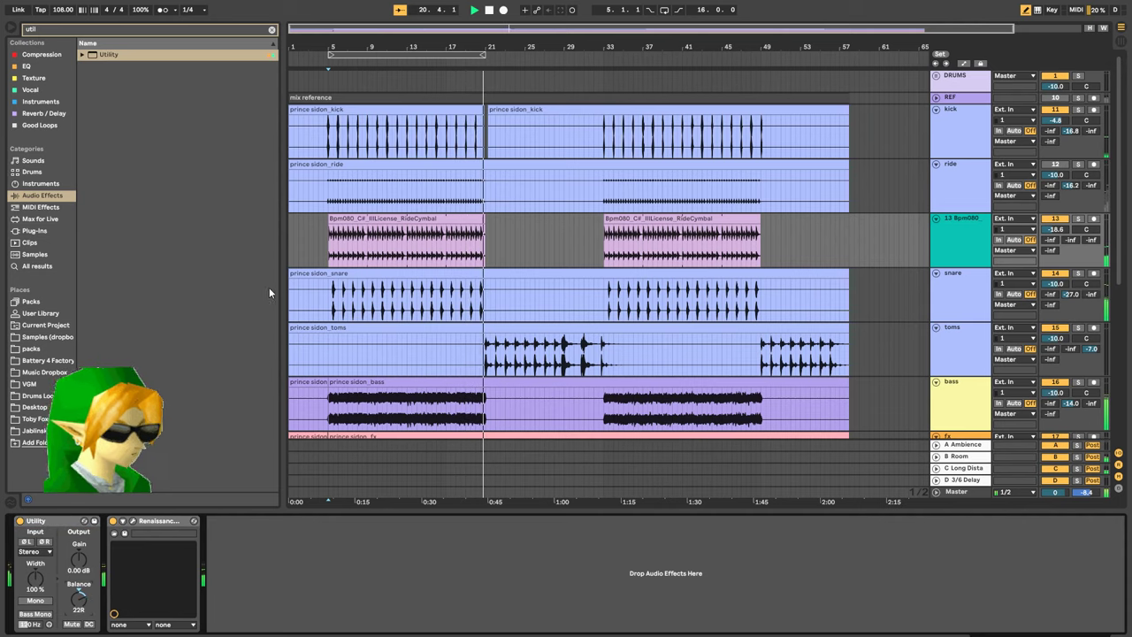
click(81, 601)
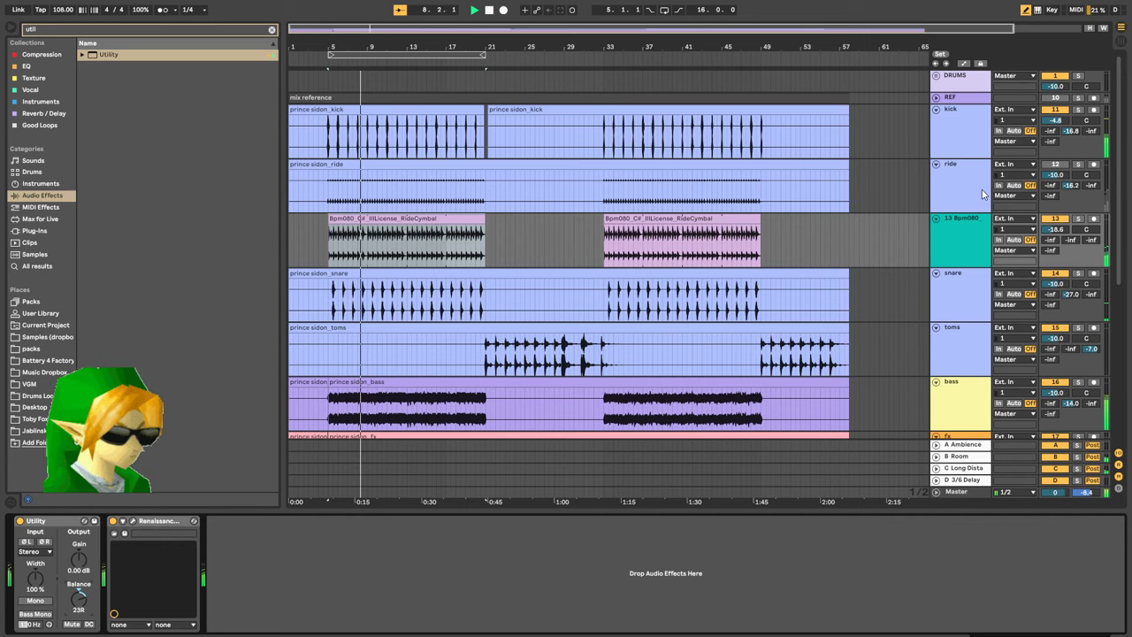
Mute the new ride cymbal track and unmute the original ride track to compare them during playback
click(1055, 221)
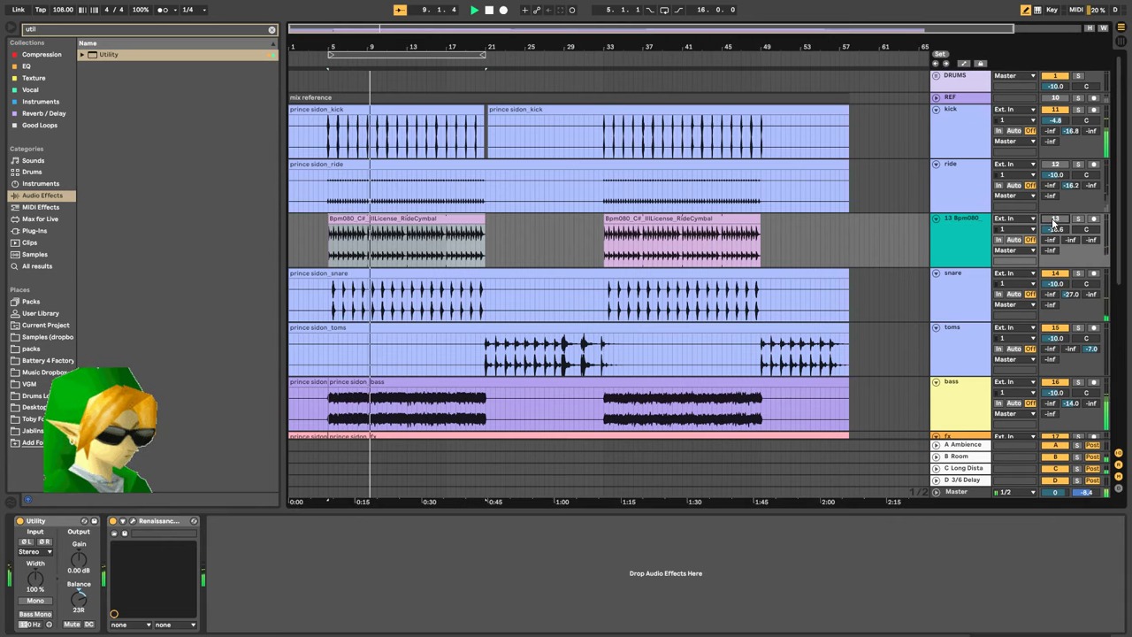
click(1052, 166)
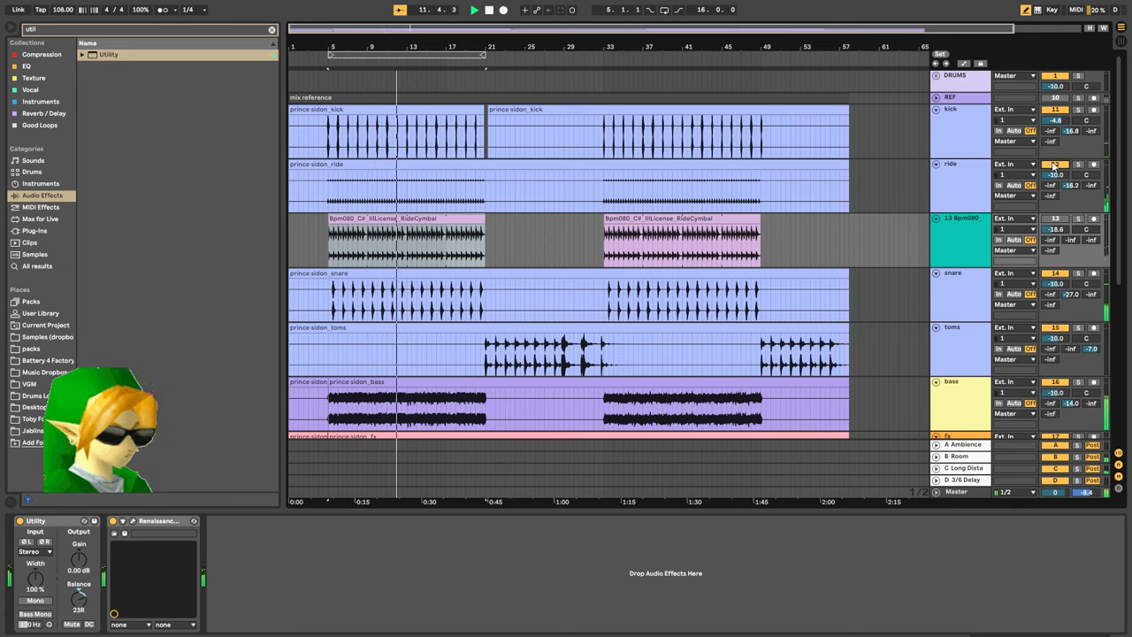
Mute and collapse the original ride track, then reactivate the ride cymbal loop track and rename it live ride
click(1077, 165)
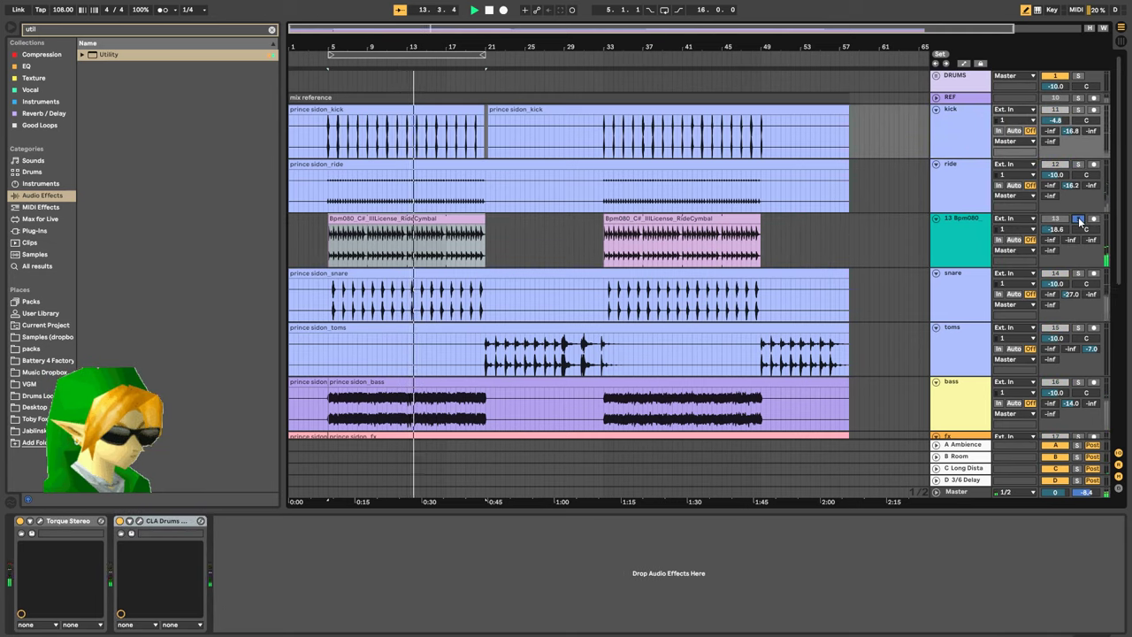
click(1055, 218)
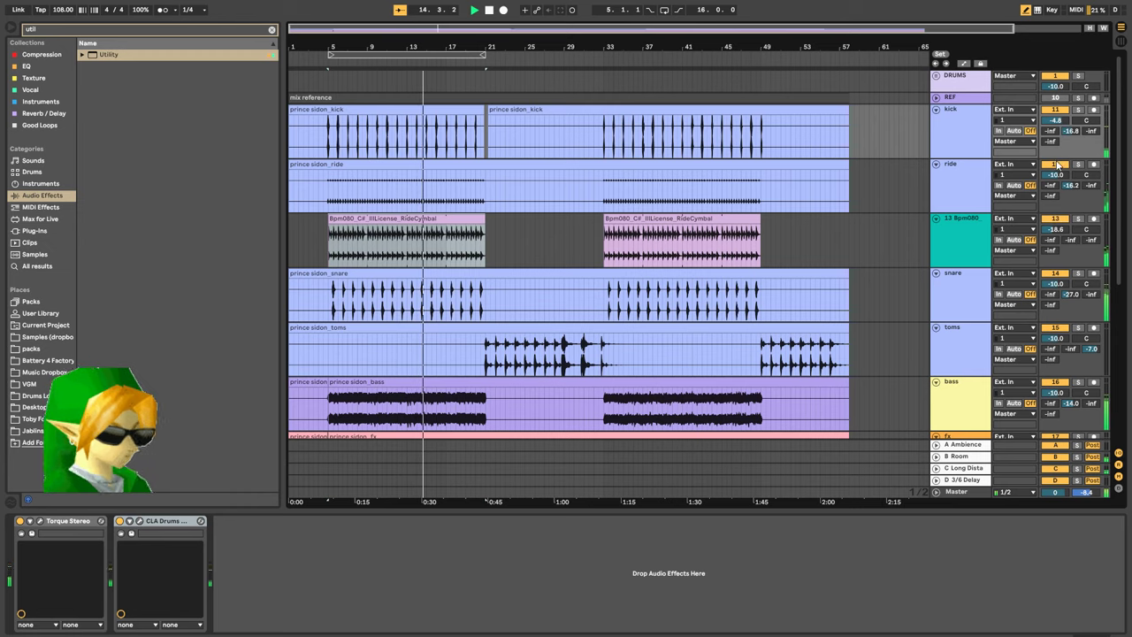
click(936, 165)
click(964, 199)
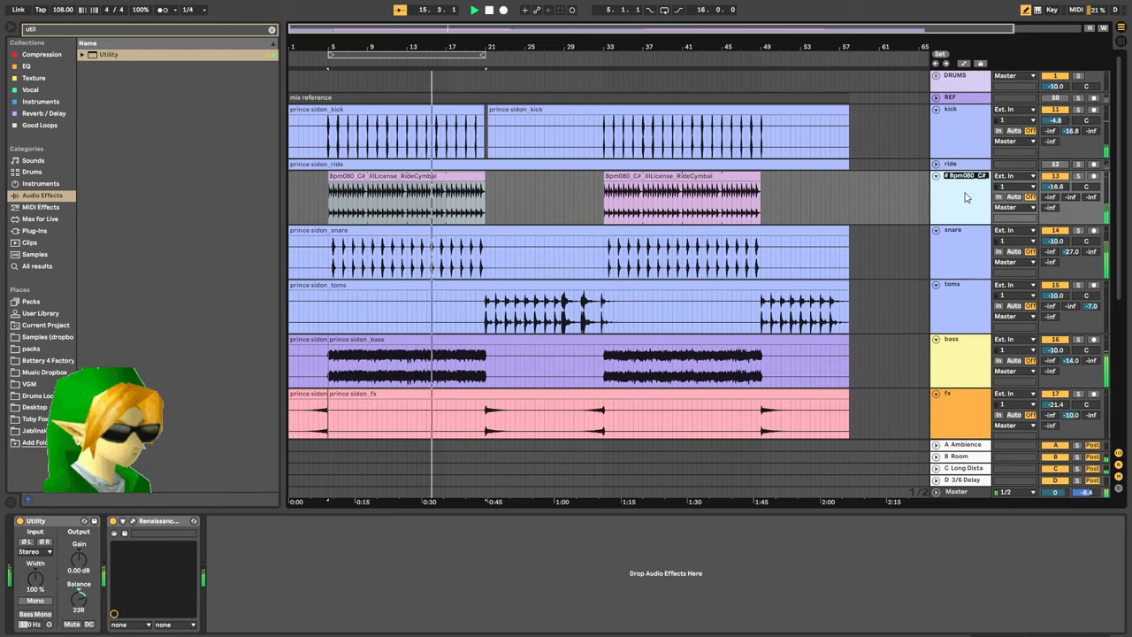
text(live ride)
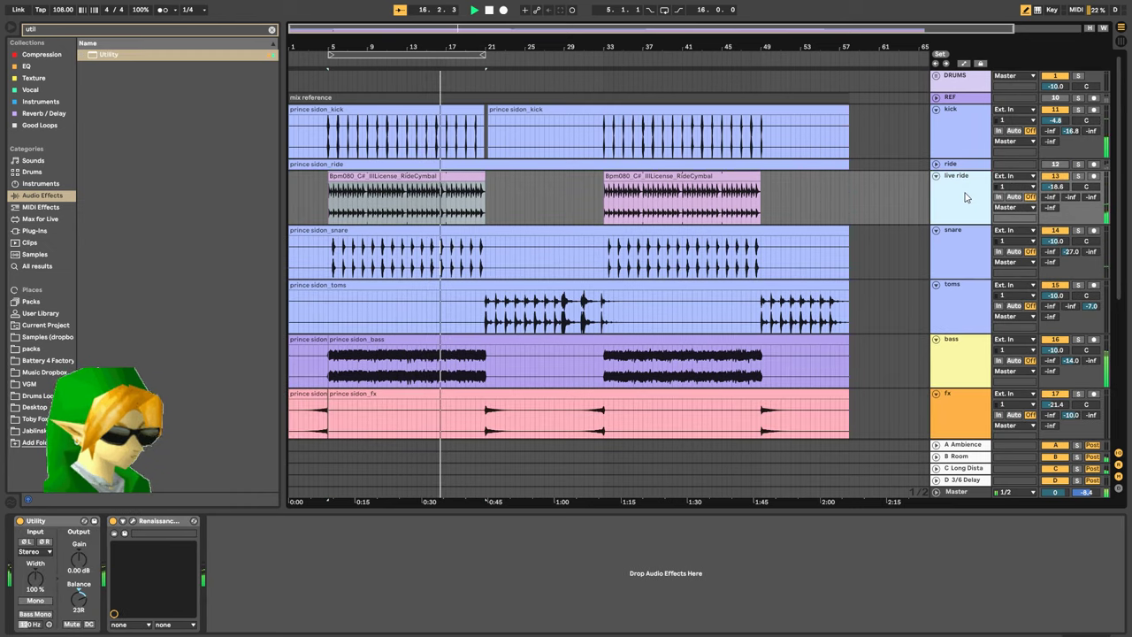
Find the L1 limiter Stereo plug-in and place it between Utility and Renaissance Axx on the live ride track
click(77, 30)
key(BackSpace)
text(l1)
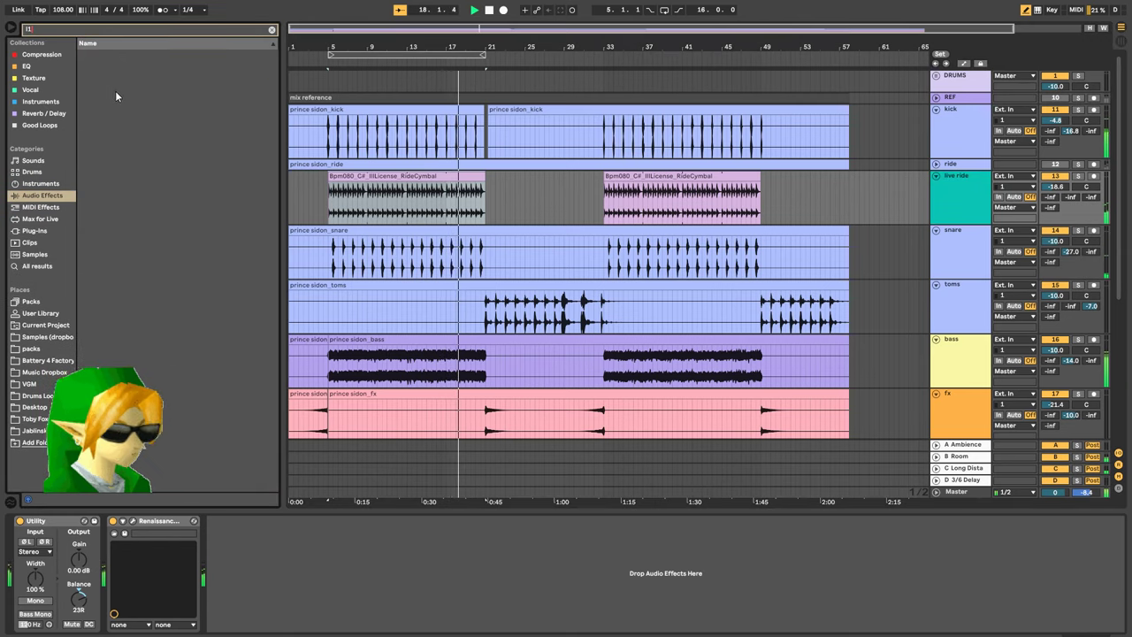
click(34, 231)
drag(130, 77, 116, 594)
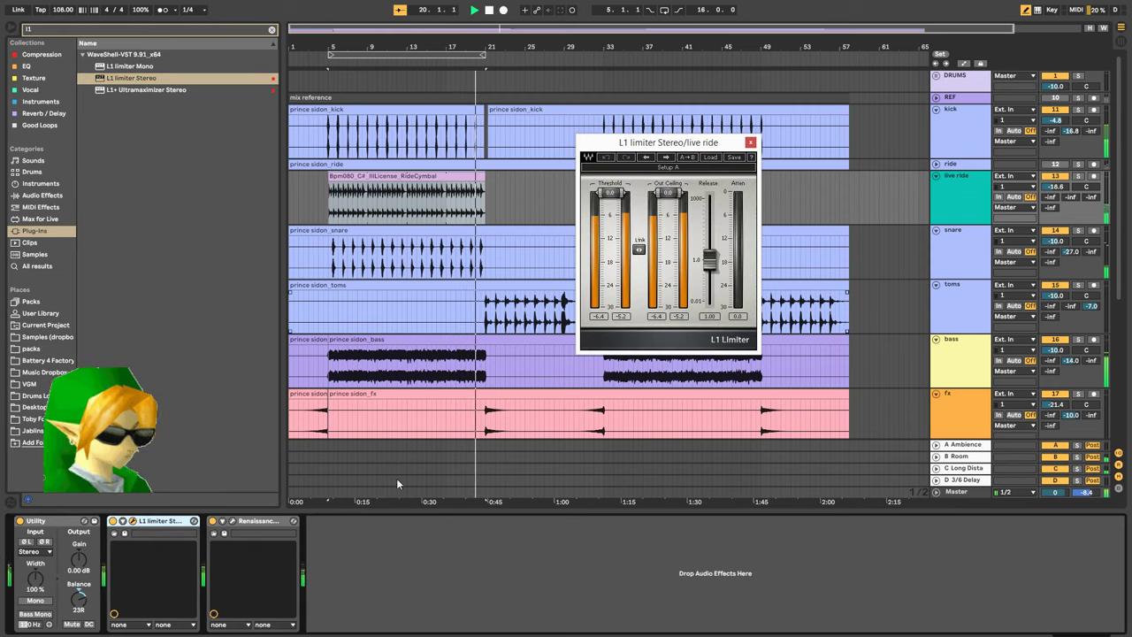
drag(155, 519, 23, 522)
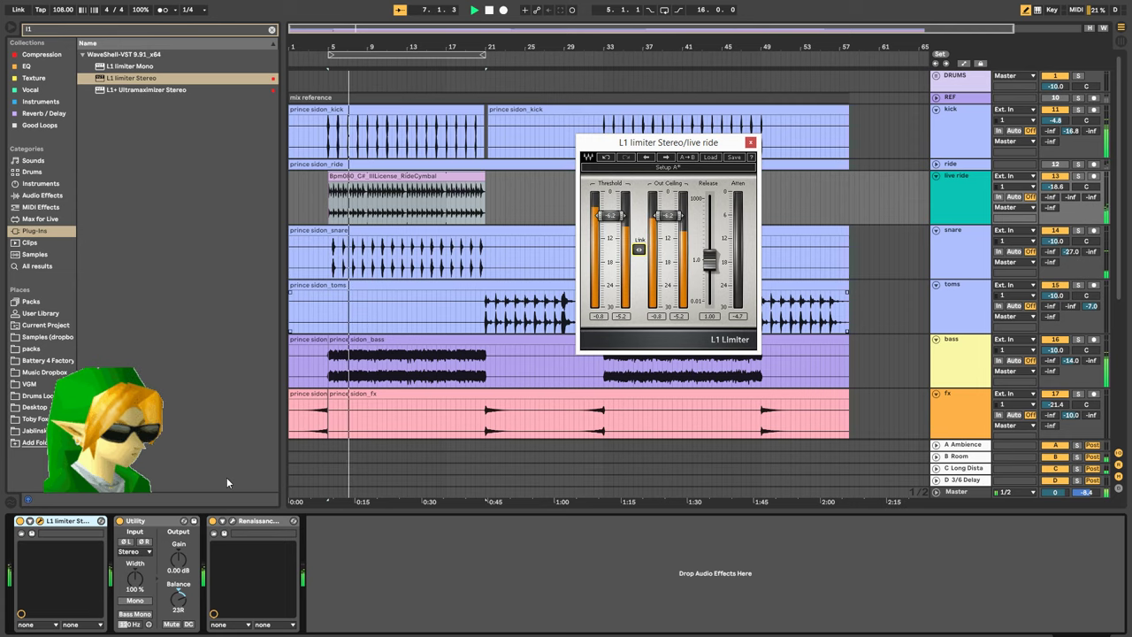
drag(67, 531, 210, 541)
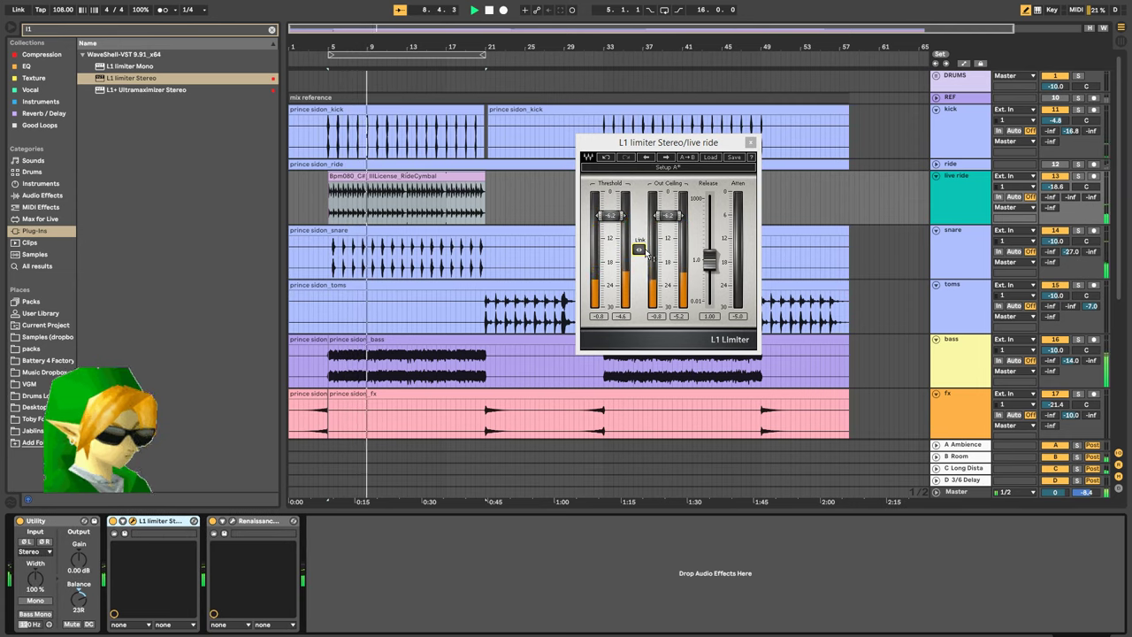
Lower the L1 limiter's linked threshold and ceiling to -9.1, muting the snare briefly while listening, and close the limiter
drag(645, 250, 644, 253)
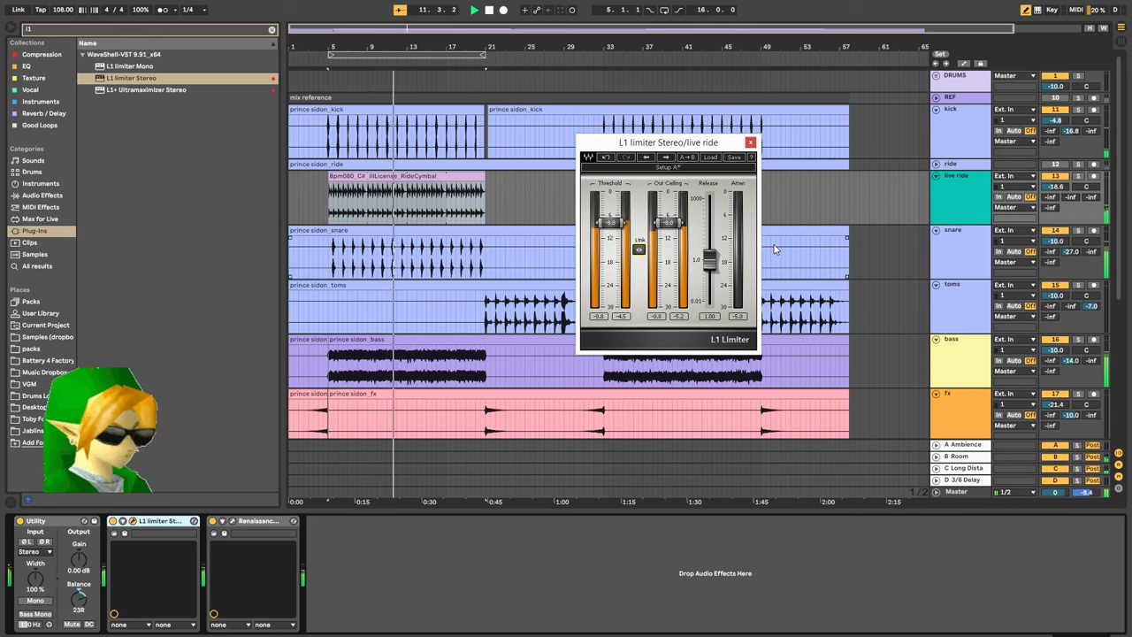
click(1064, 230)
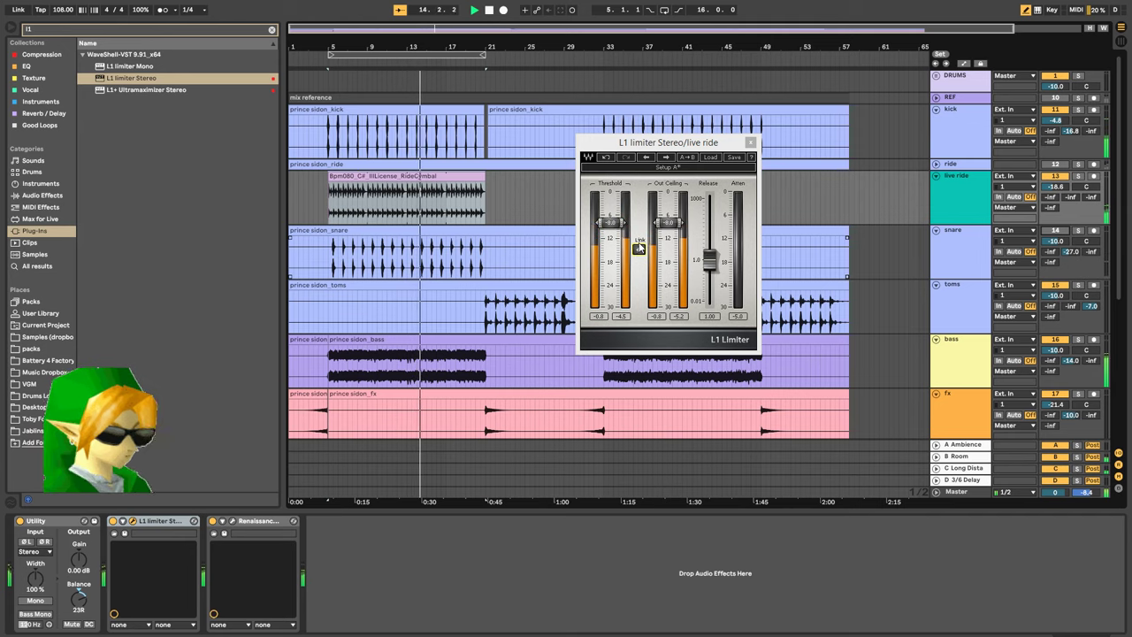
click(640, 249)
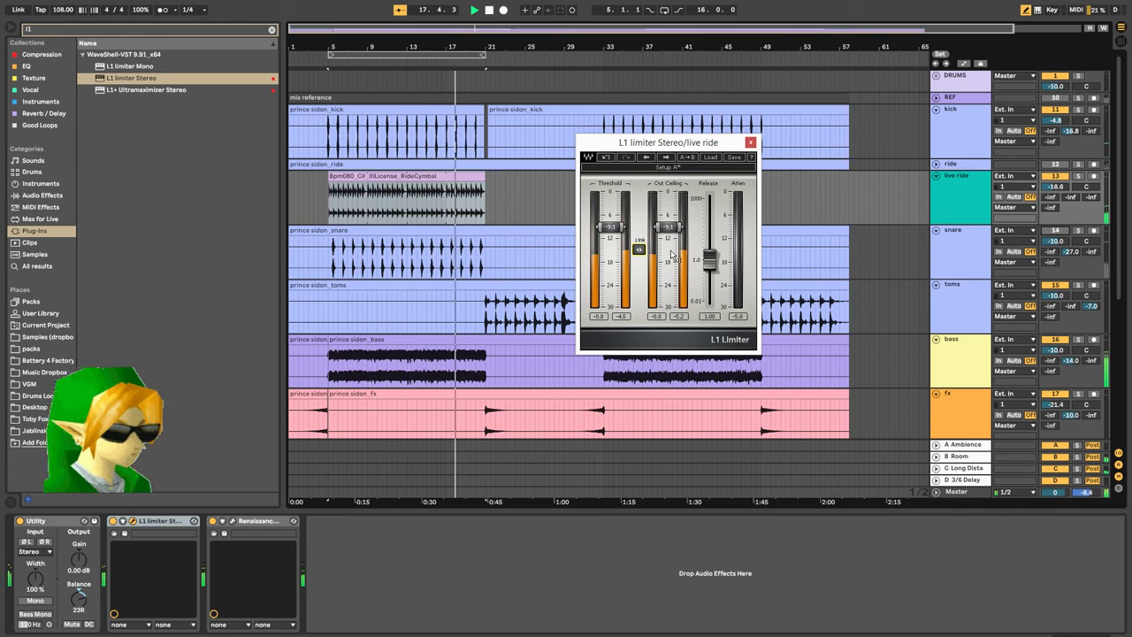
click(1056, 232)
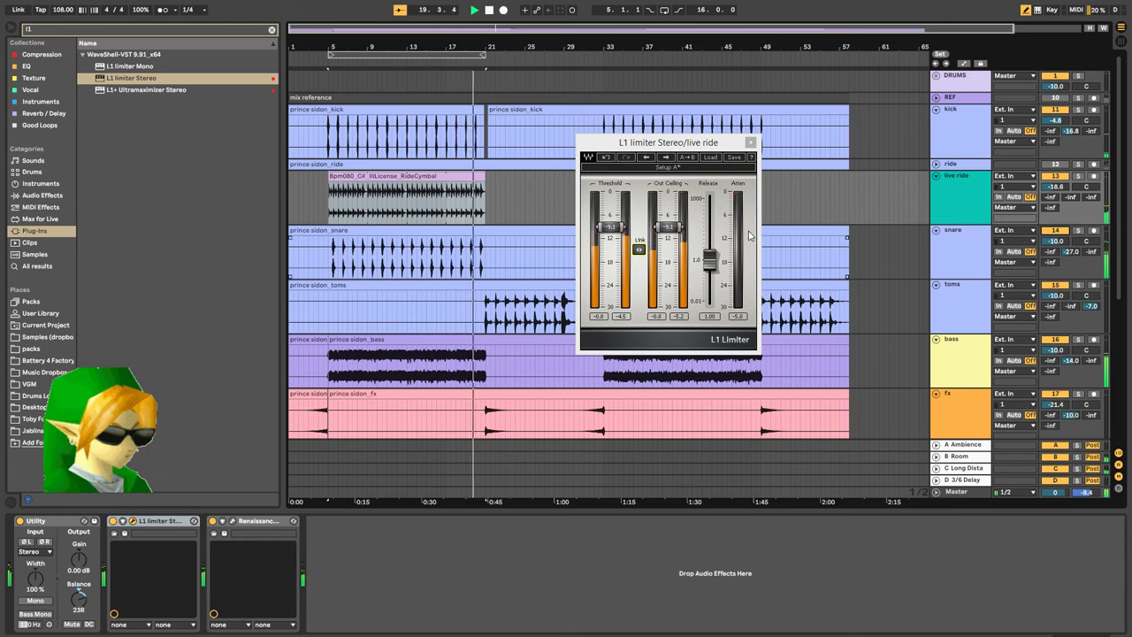
click(750, 142)
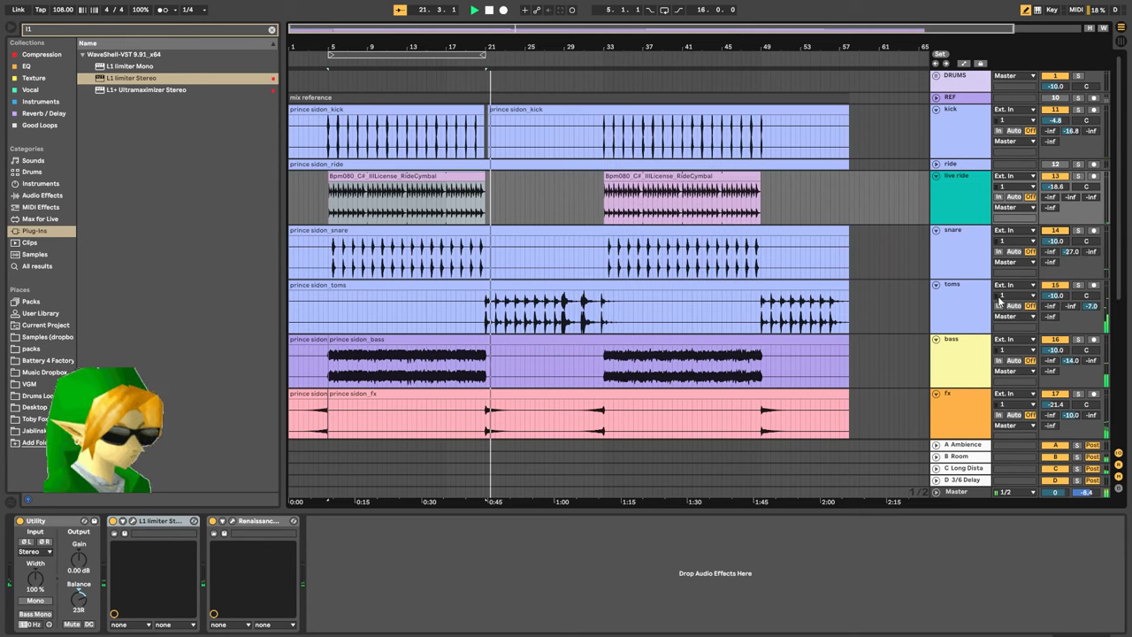
Find FabFilter Pro-MB, add it before Pro-Q 3 on the toms track, and load the EDM Master Part 3 of 3 preset
click(964, 308)
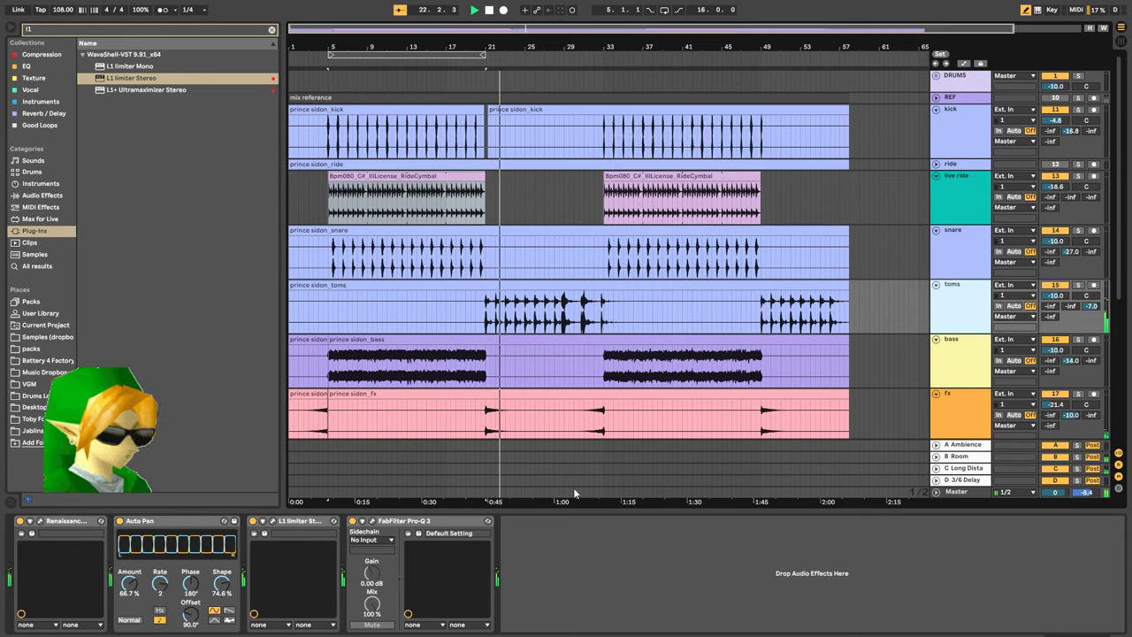
click(67, 33)
text(pro-mb)
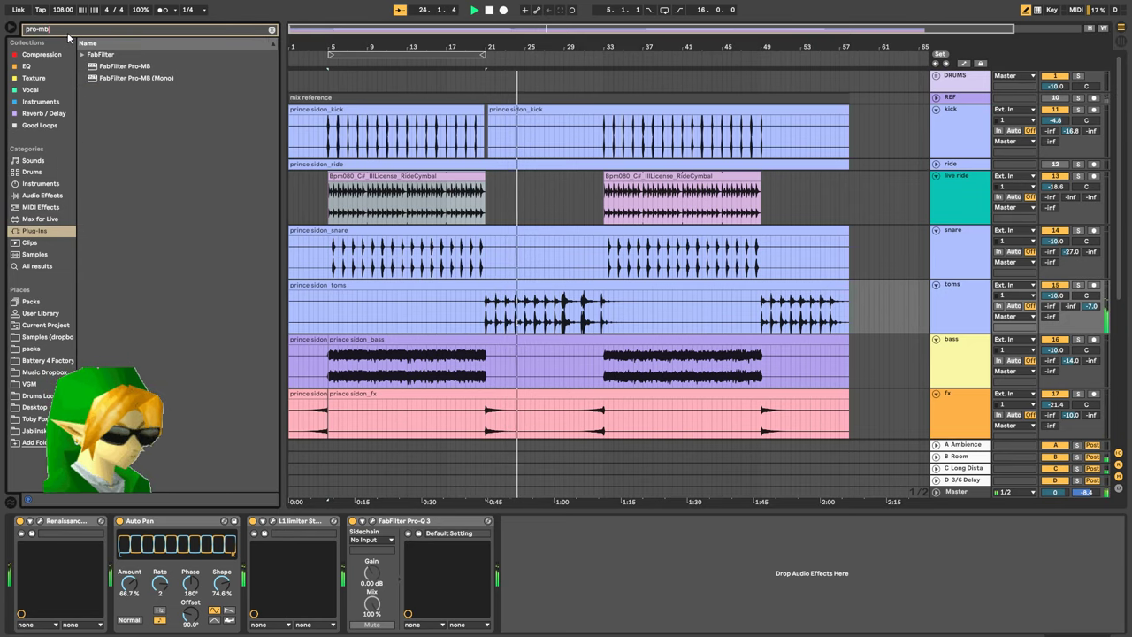
double_click(115, 67)
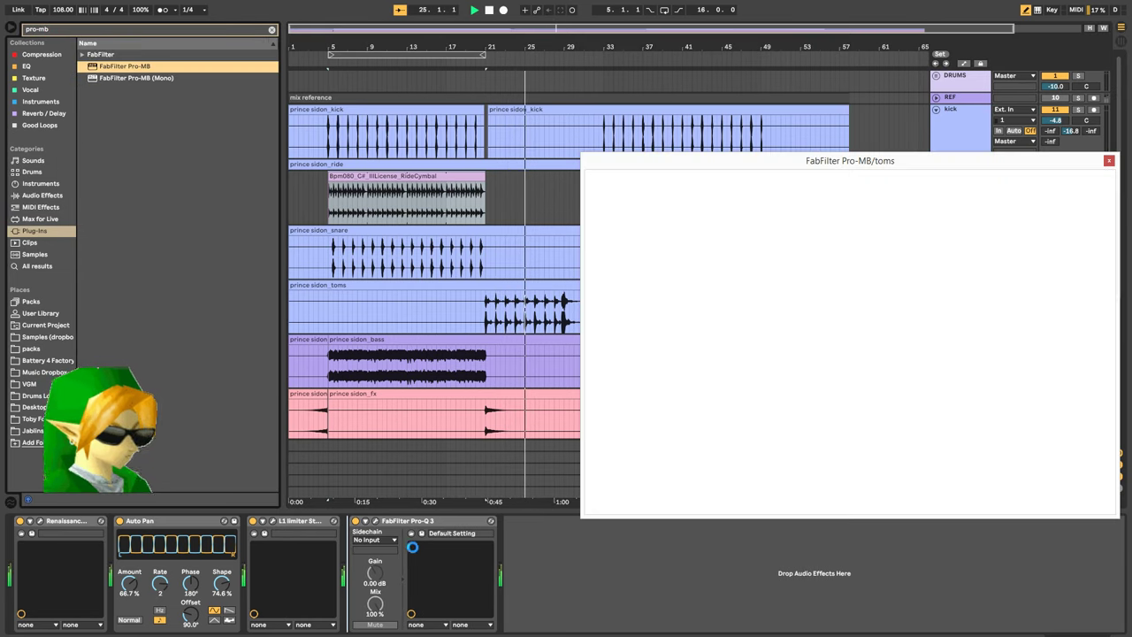
click(956, 180)
mouse_move(968, 286)
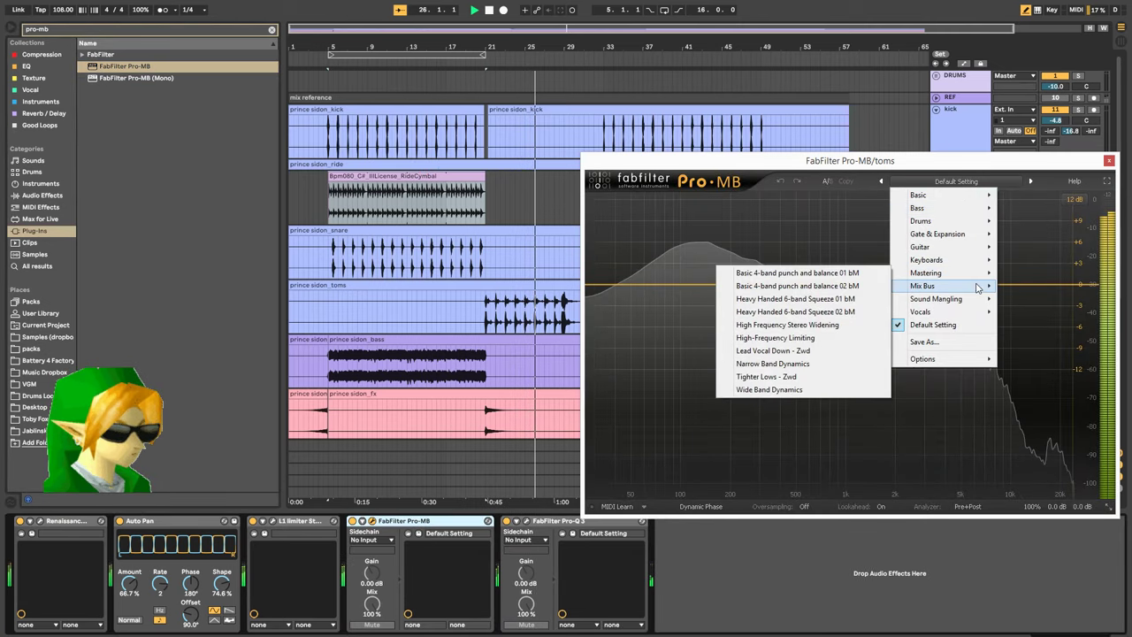
click(875, 324)
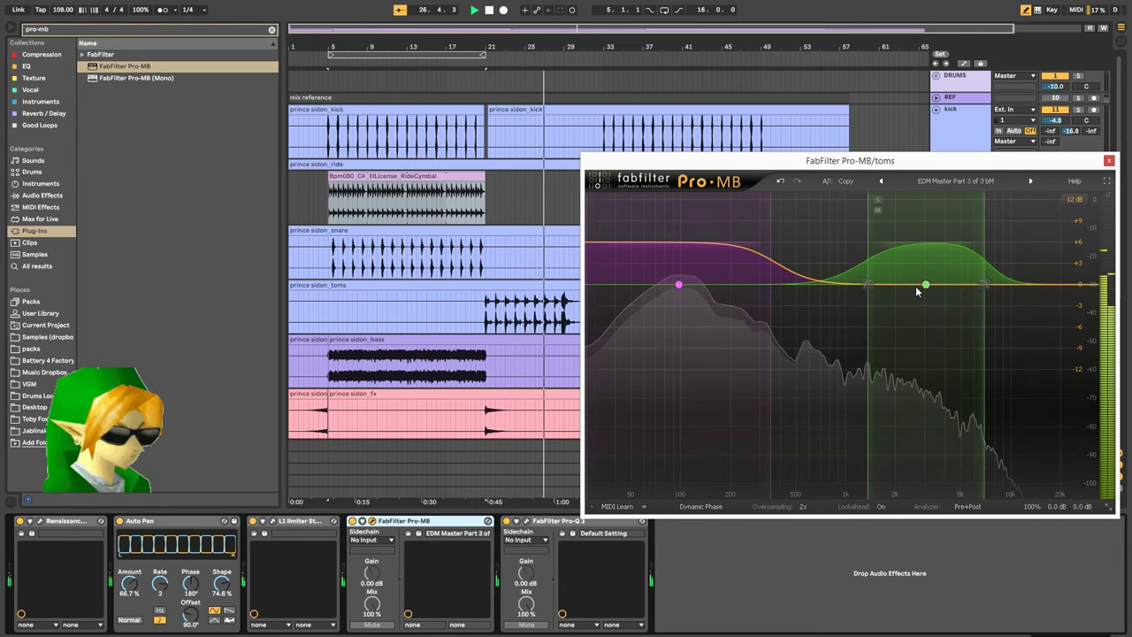
Set Pro-MB's band 1 threshold to -14.64 dB, raise that band's release, and close the plug-in
click(677, 284)
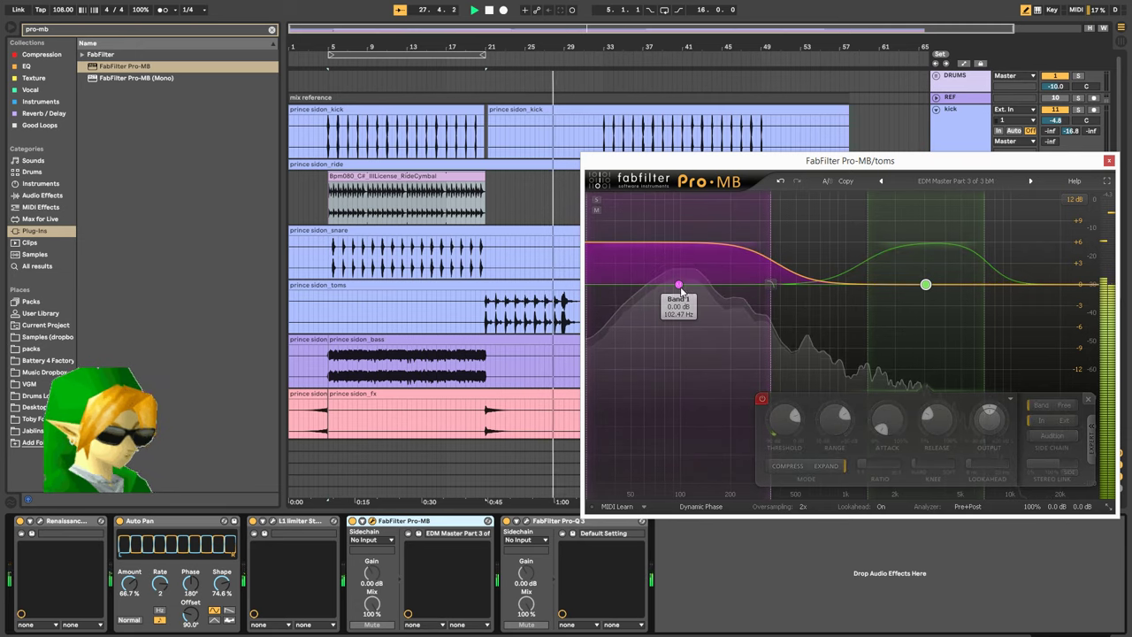
click(677, 285)
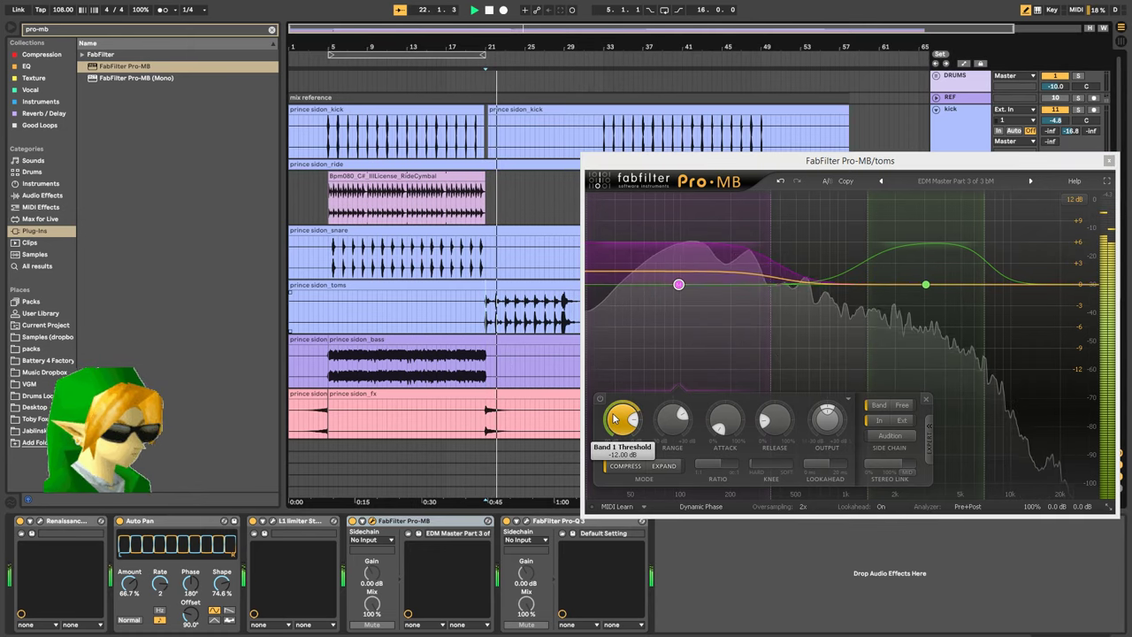
drag(616, 419, 618, 432)
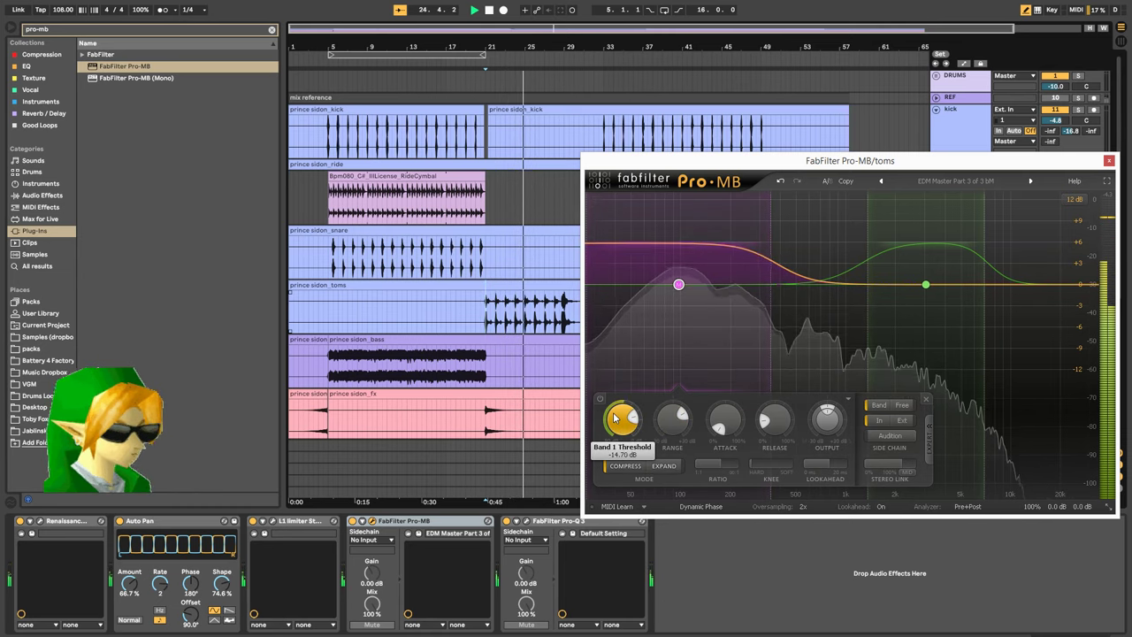
drag(777, 421, 777, 351)
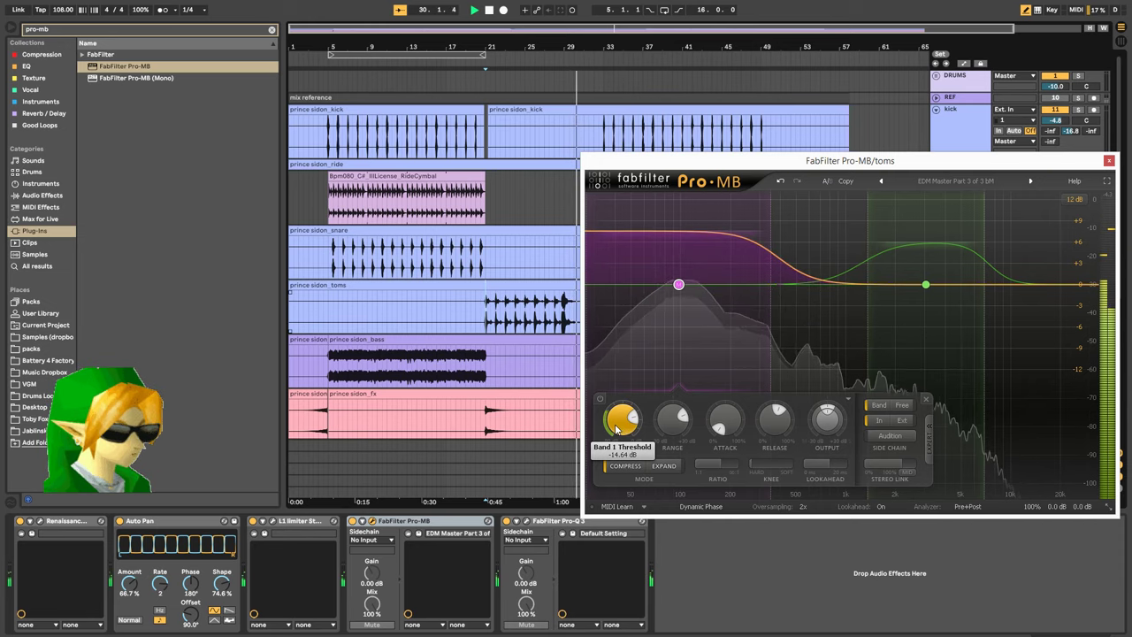
drag(646, 167, 500, 273)
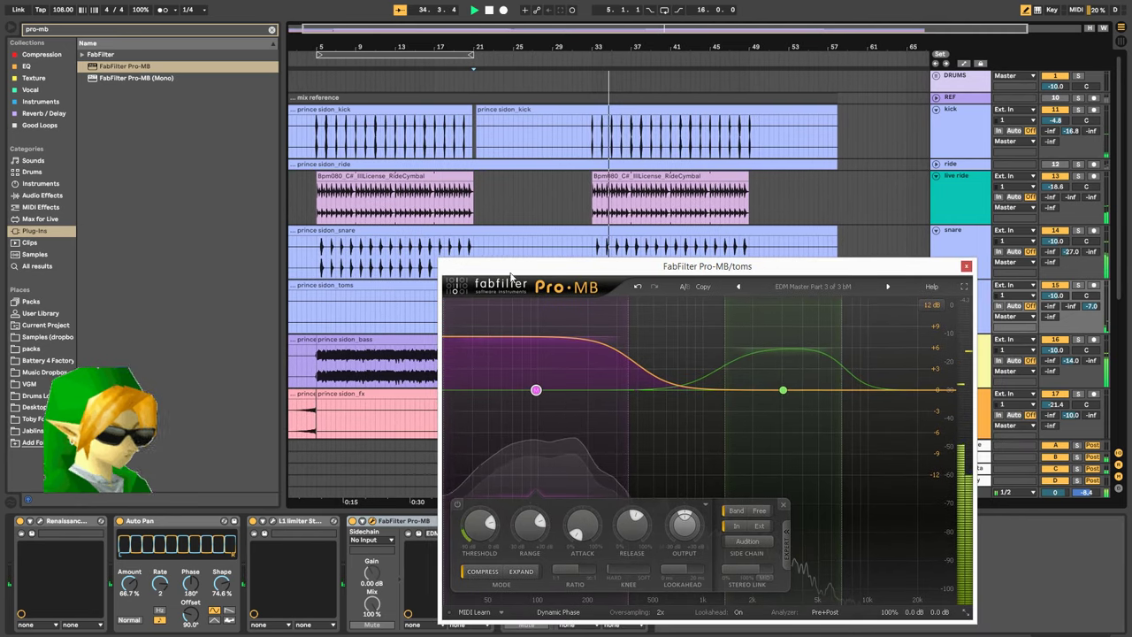
click(965, 265)
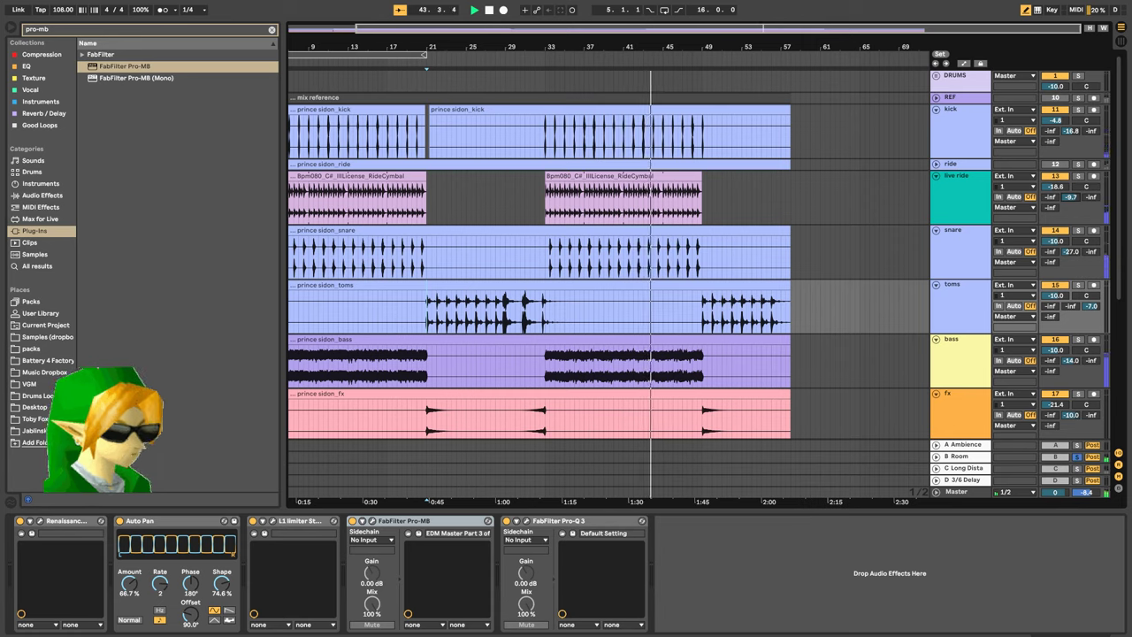
Set the live ride track's Room reverb send to -9.7 and its volume to -20.0, listening from bar 33
drag(1070, 191, 1070, 191)
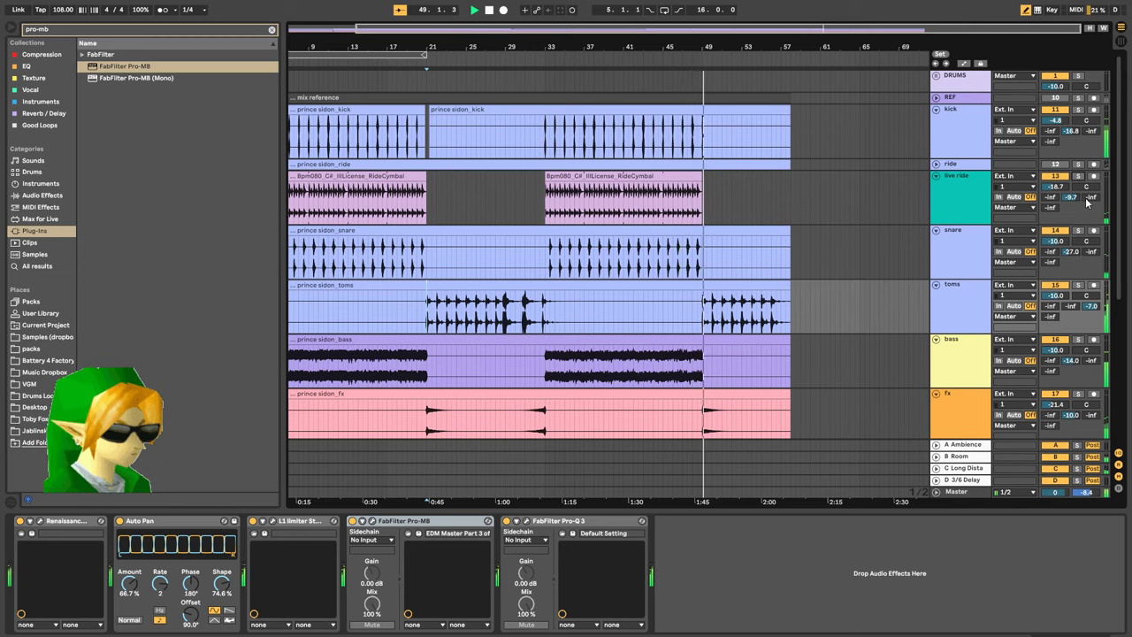
click(544, 210)
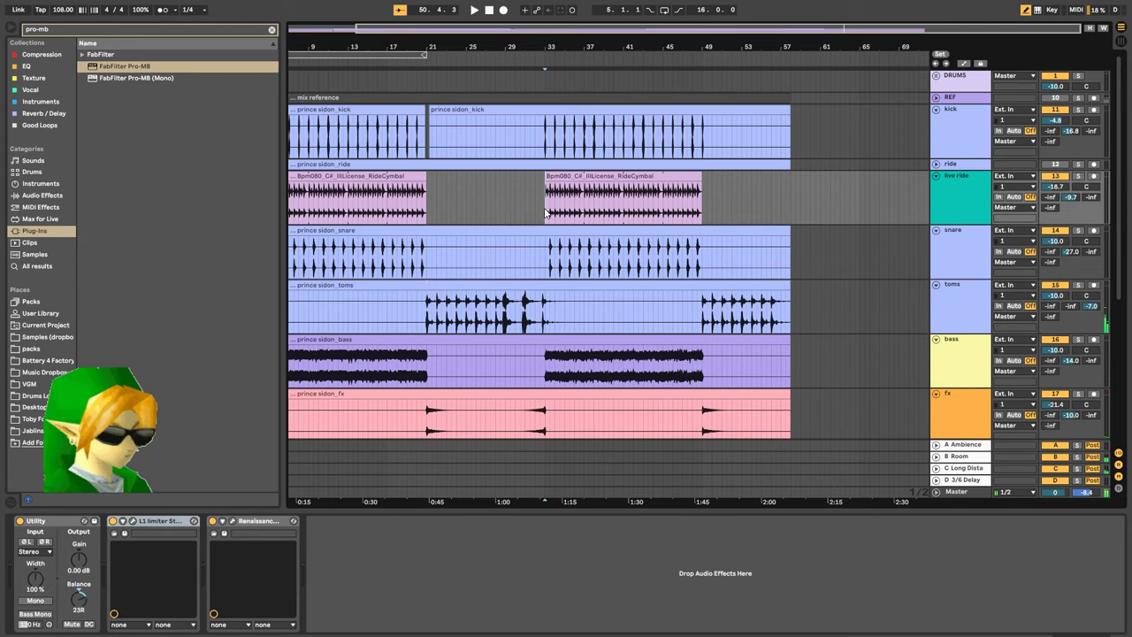
scroll(544, 207, left, 3)
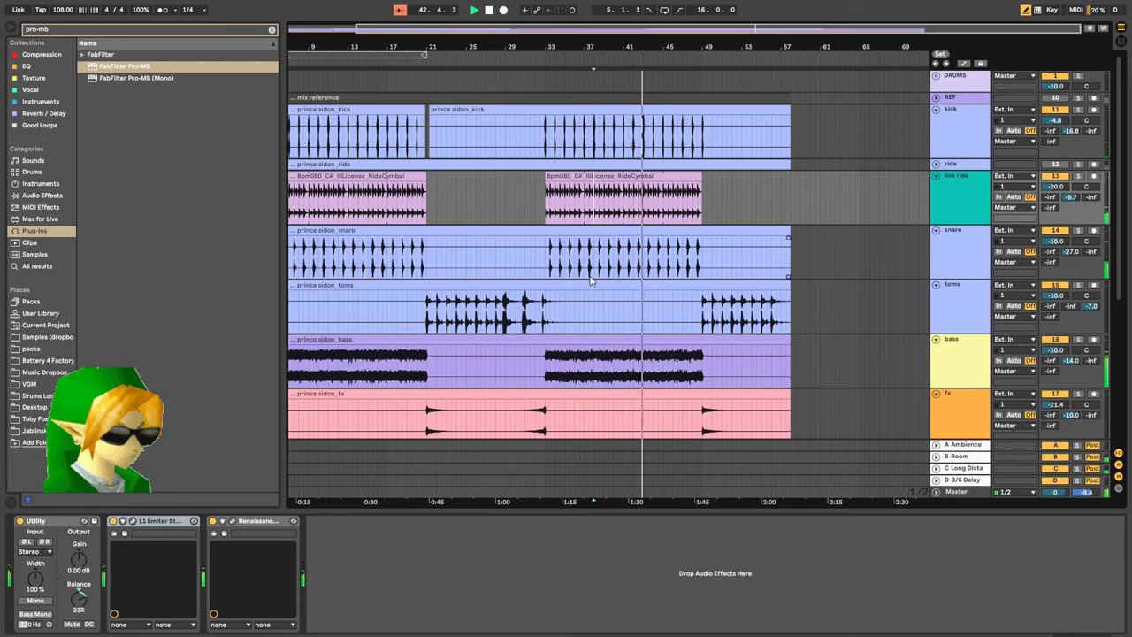
Copy the kick-sidechained Compressor from the bass track to the end of the live ride track's effect chain
click(576, 386)
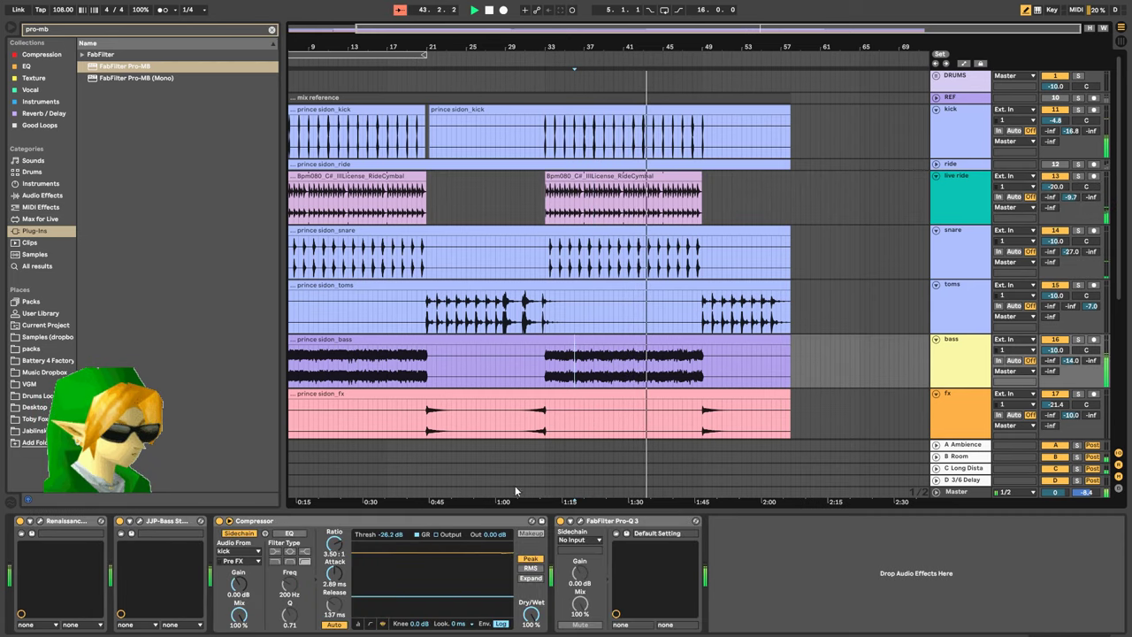
click(636, 203)
click(374, 559)
key(ctrl+v)
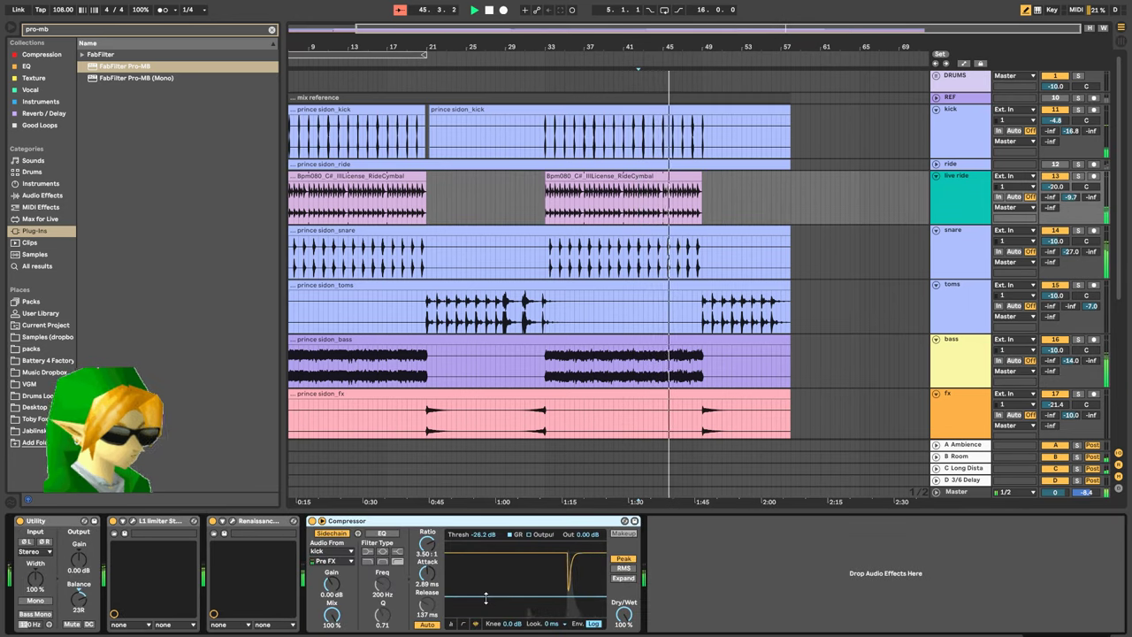
Set the live ride Compressor's threshold to -15.8 dB, turn off automatic release, and set the attack to 0.17 ms
drag(485, 599, 486, 583)
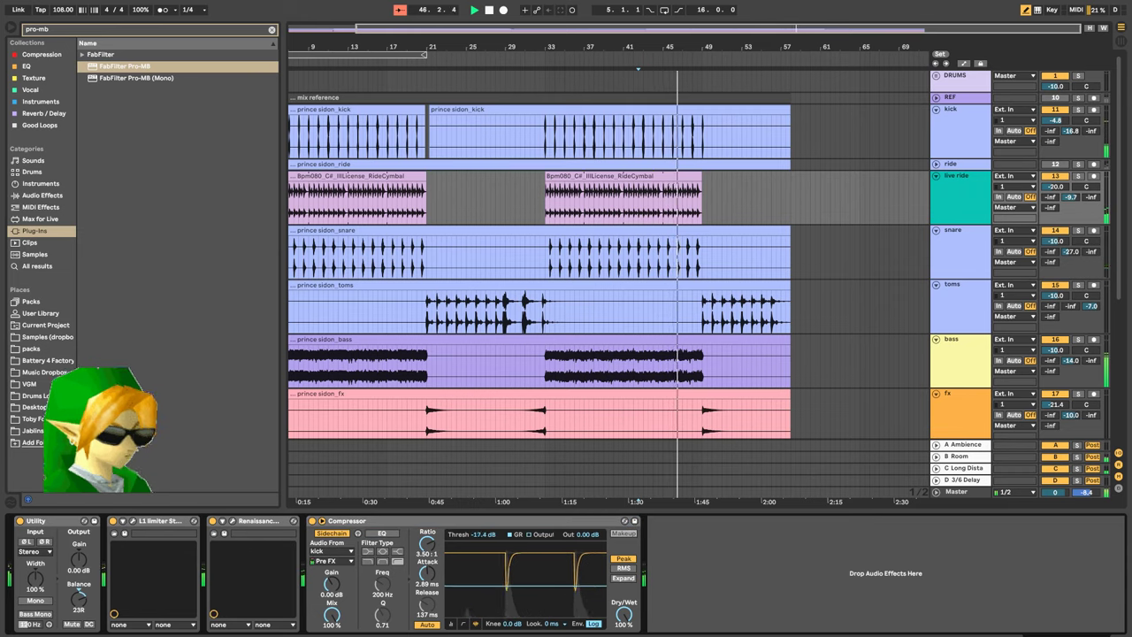
click(428, 624)
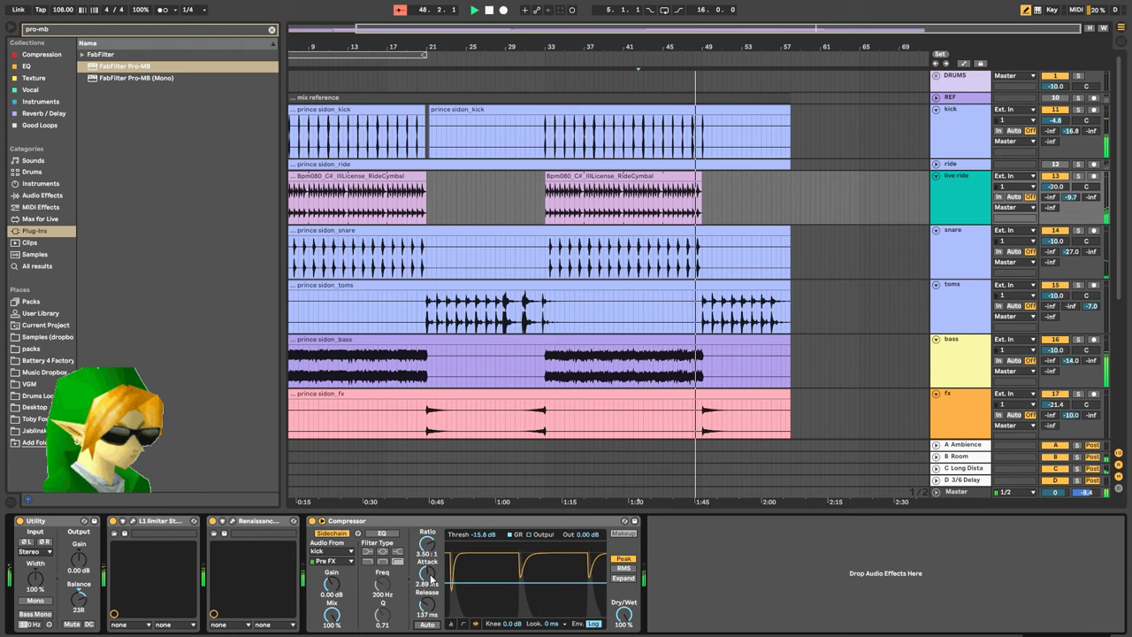
drag(427, 575, 427, 601)
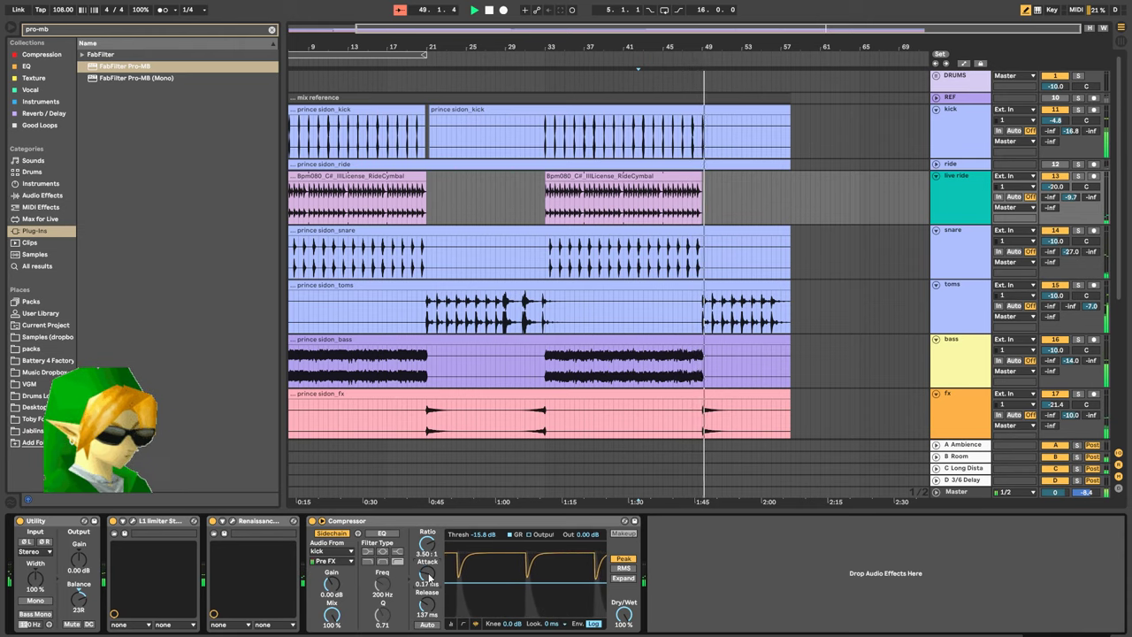
Restart playback from bar 33 and set the live ride Compressor's lookahead to 10 ms
click(544, 197)
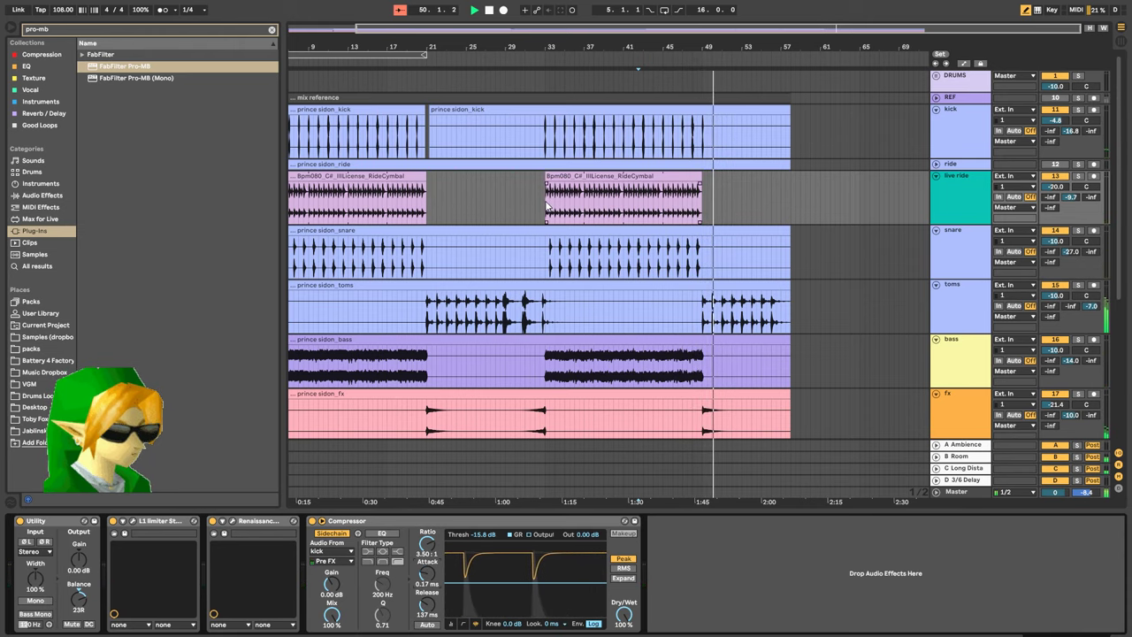
key(space)
key(space)
click(555, 624)
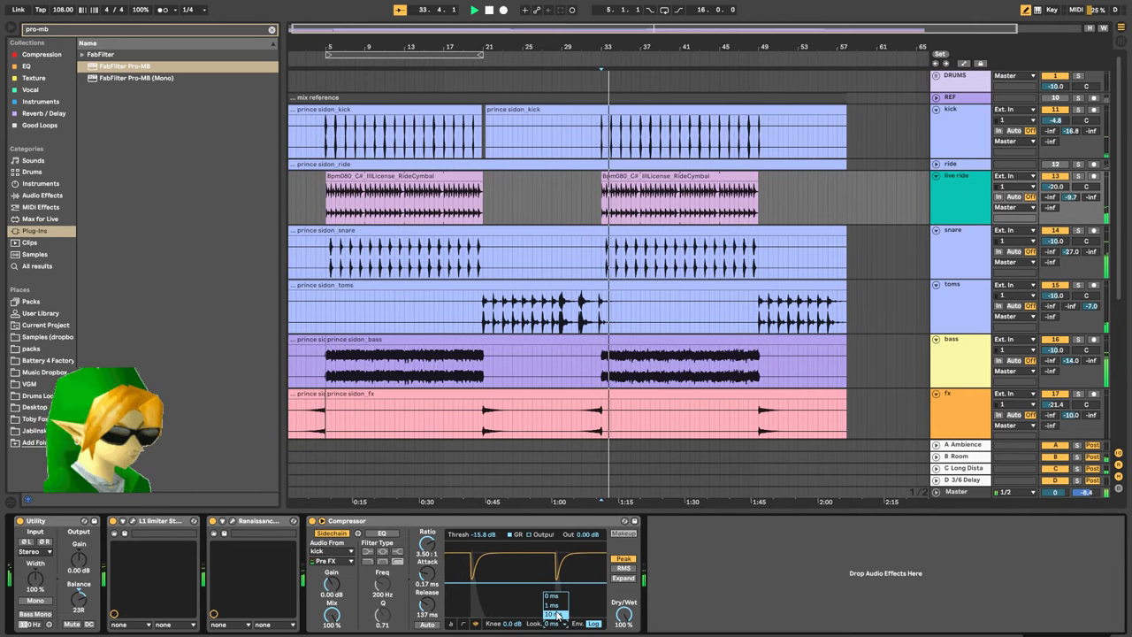
click(554, 616)
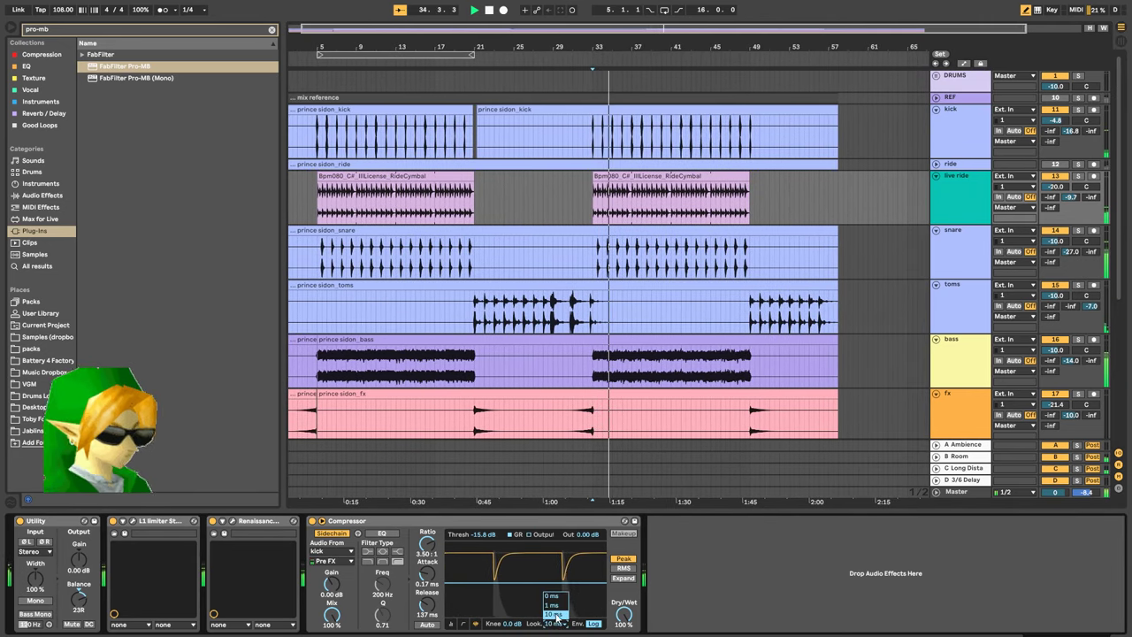
Confirm the live ride Compressor's lookahead at 10 ms and apply the MPC 8 Swing groove to both live ride clips
click(554, 624)
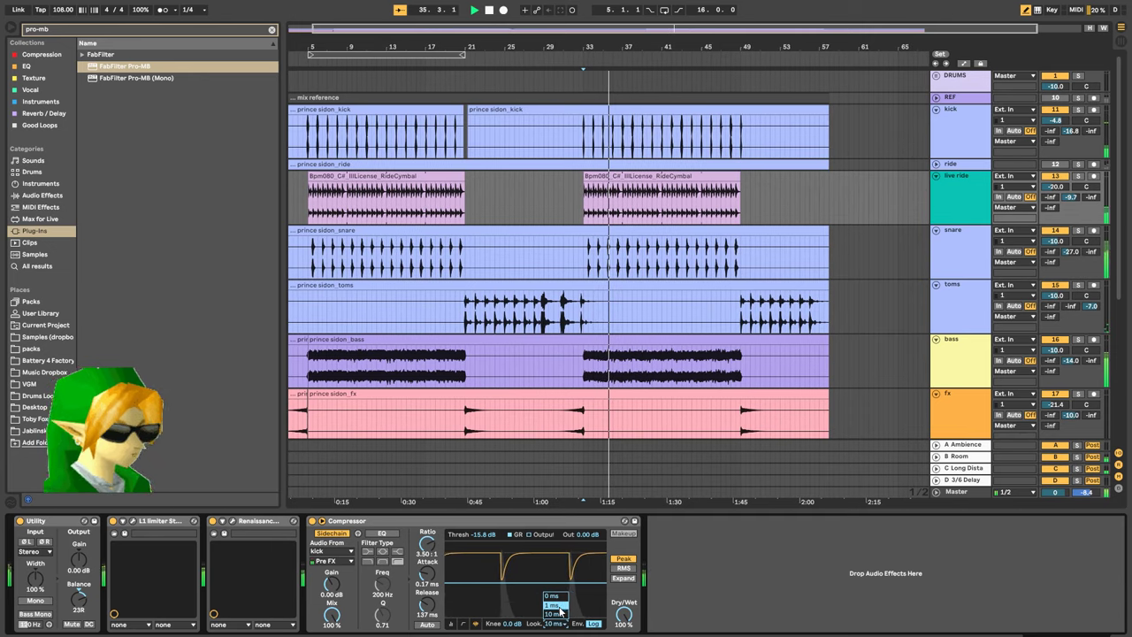
click(557, 613)
click(661, 175)
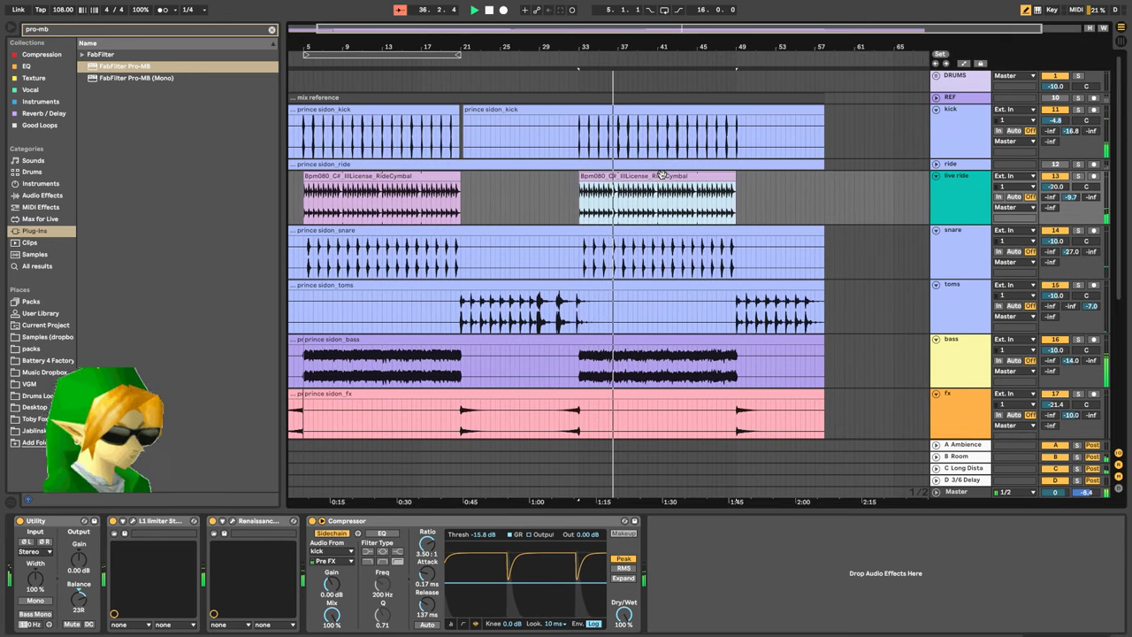
shift+click(421, 175)
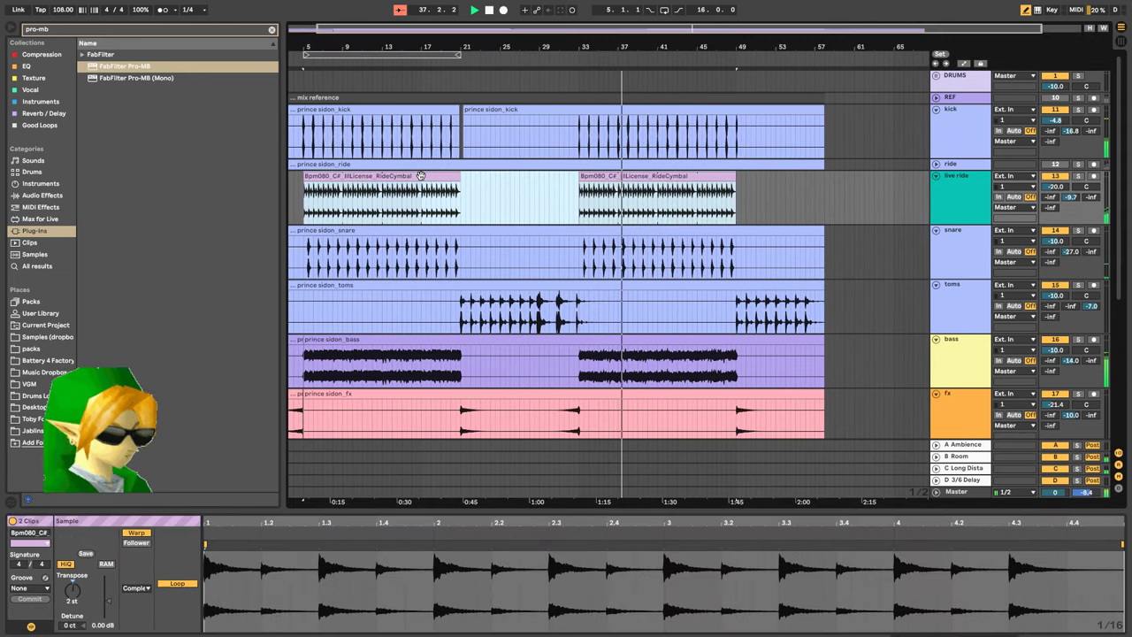
click(34, 588)
click(40, 607)
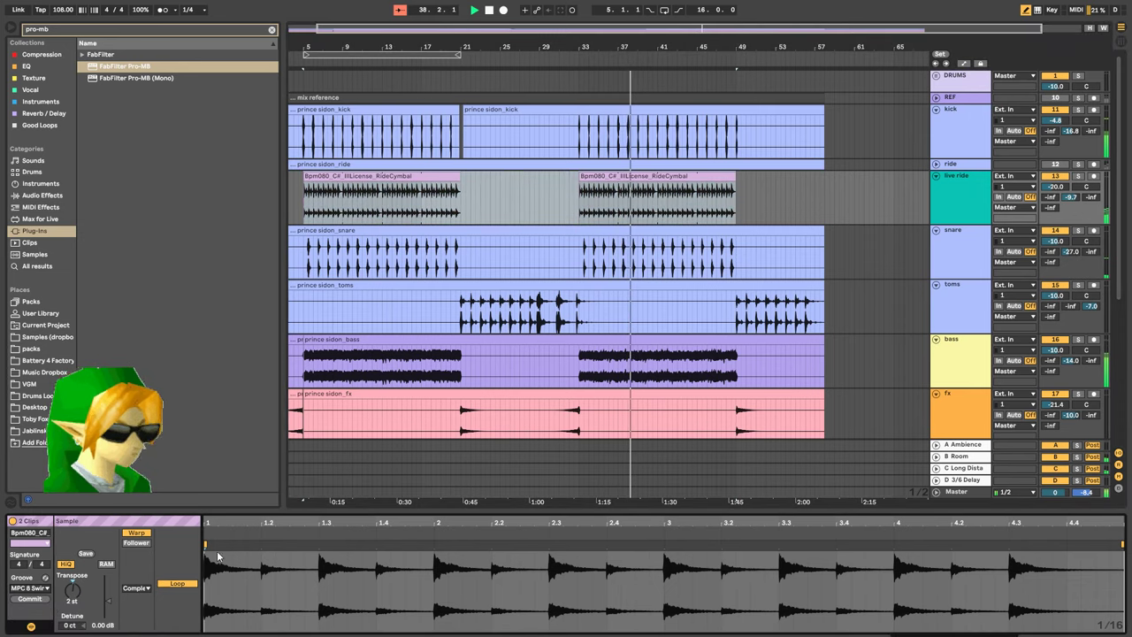
click(633, 210)
click(633, 209)
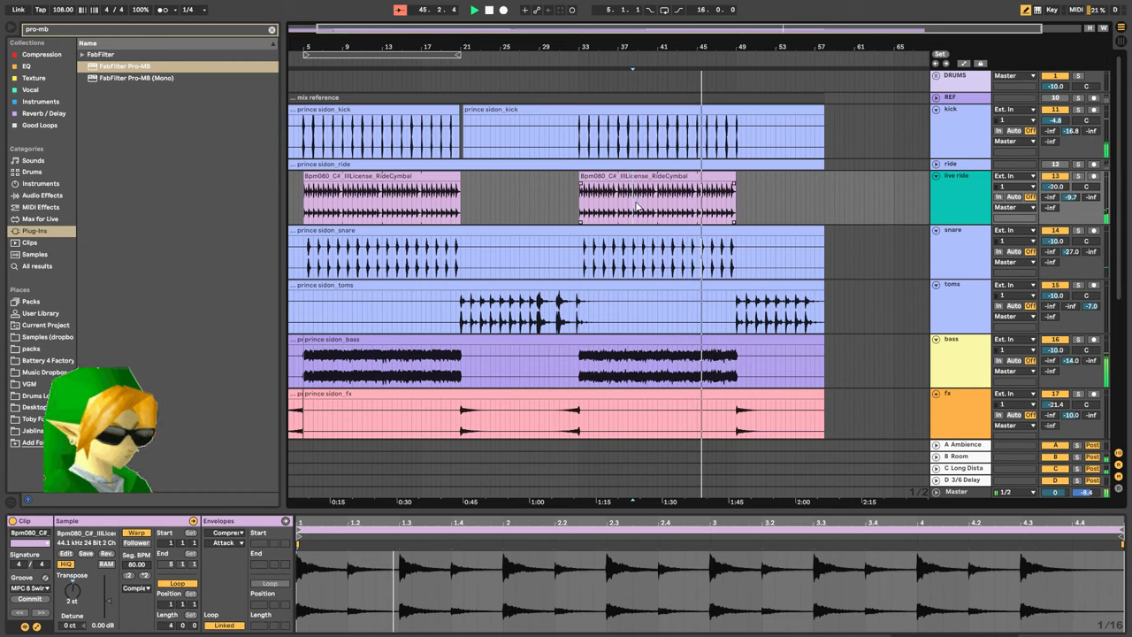
Collapse the fx -12 track and solo the C Long Dista return to hear its reverb alone
scroll(689, 239, down, 5)
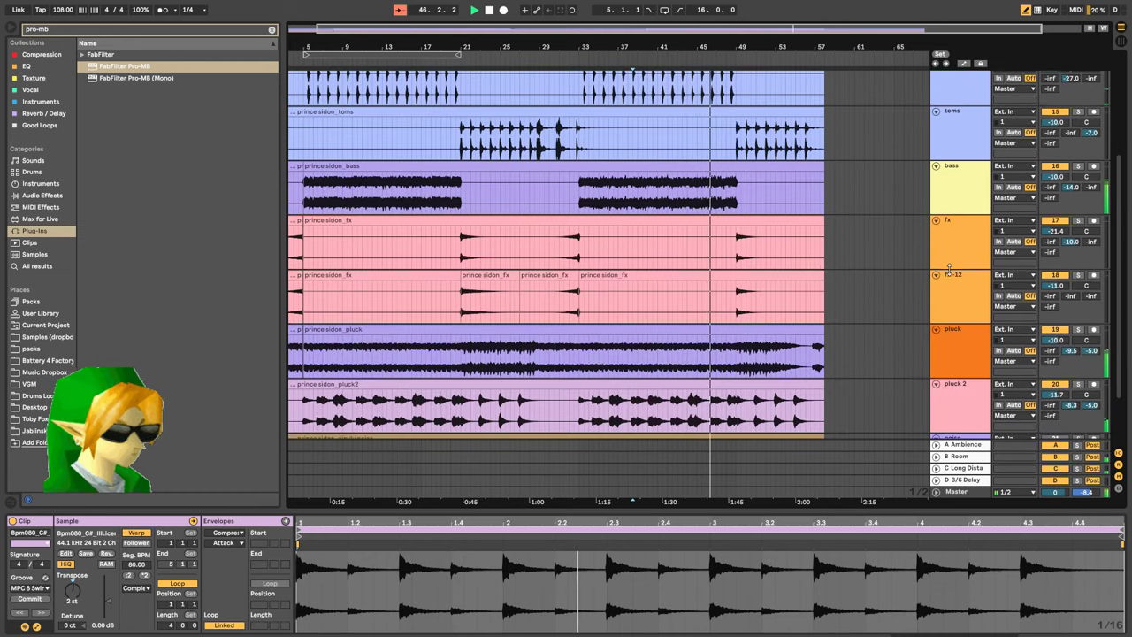
click(935, 275)
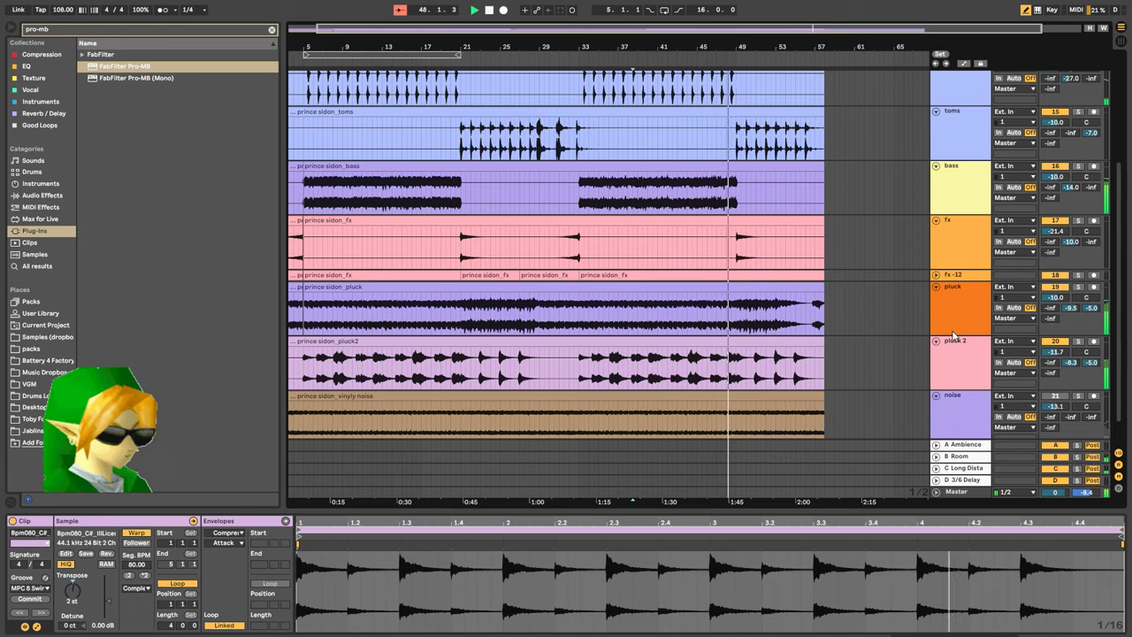
click(1077, 468)
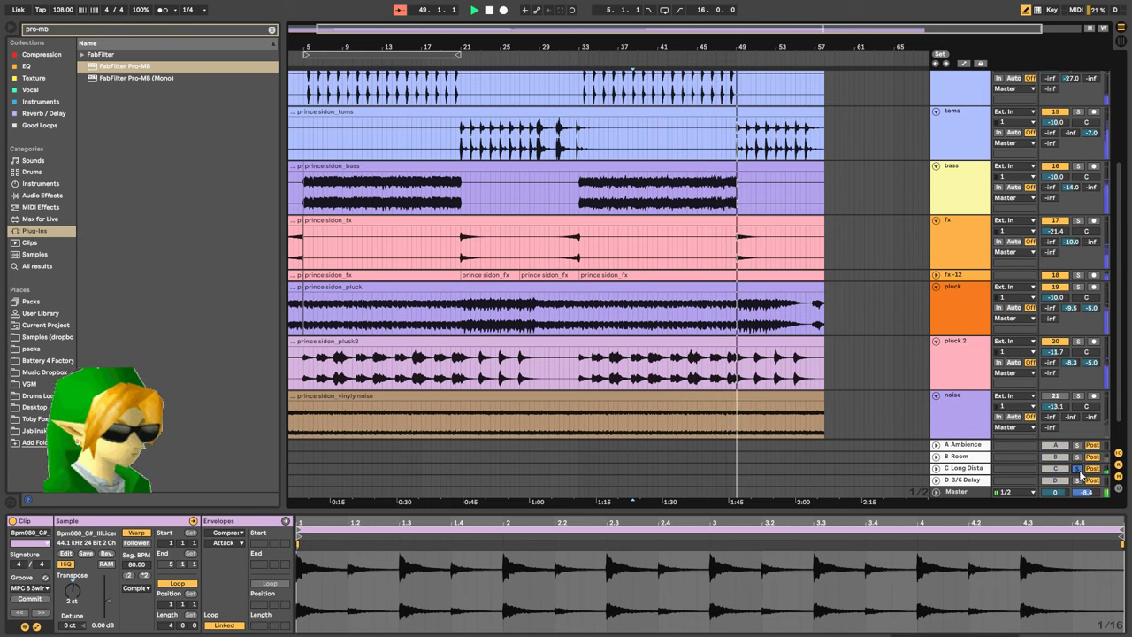
key(Tab)
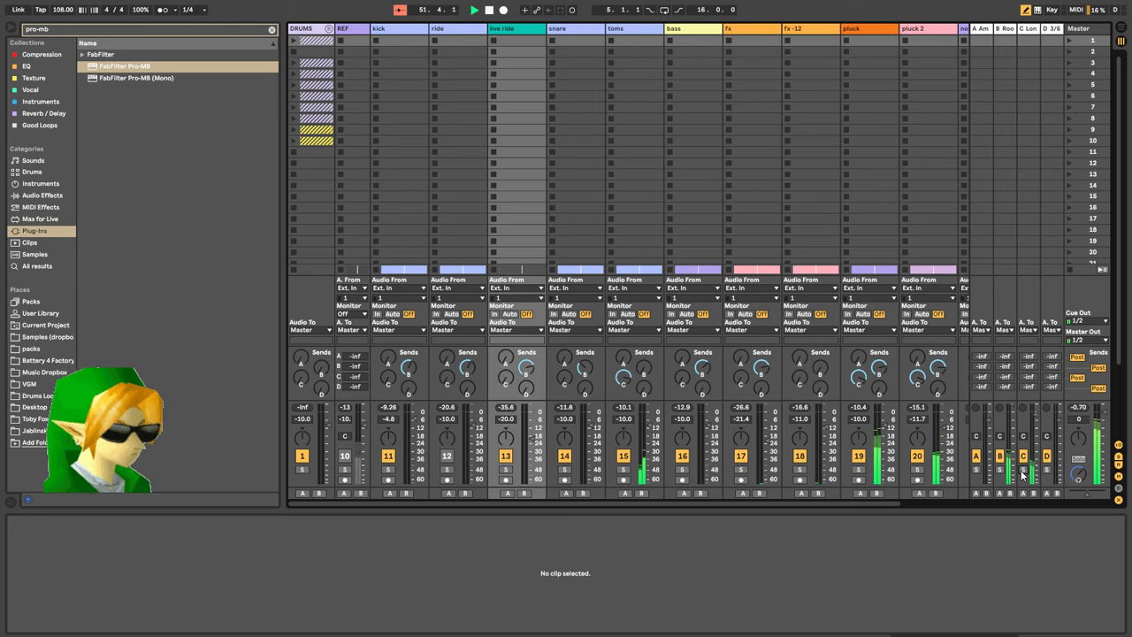
key(Tab)
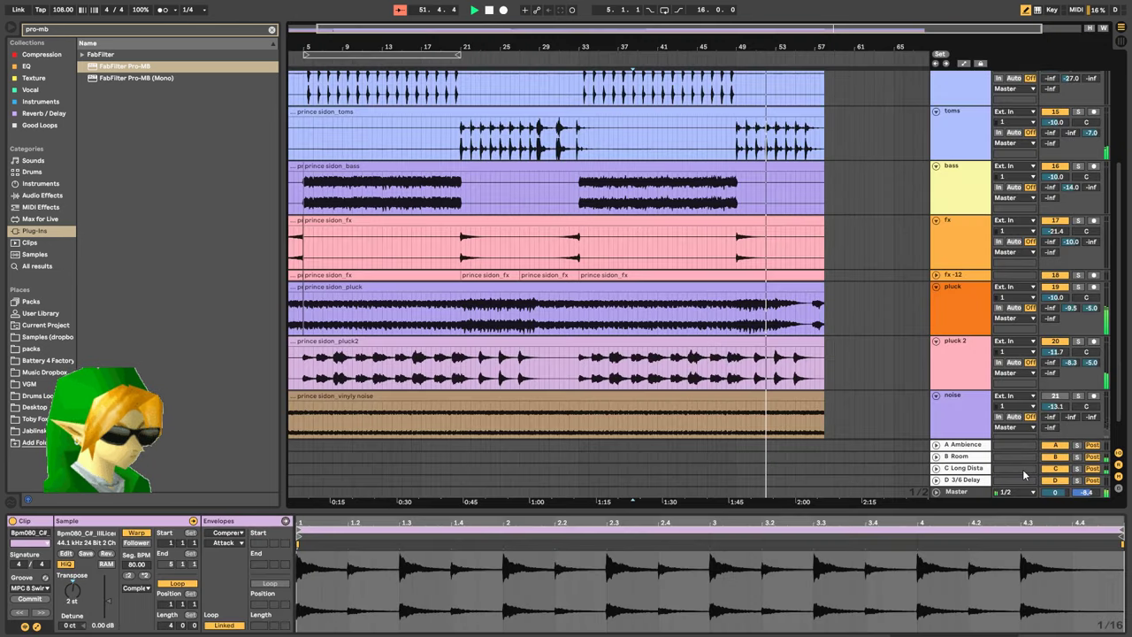
click(1078, 470)
Play from just before the first toms section, audition the Room return, and set the toms' Room send to -11.0 and long reverb send to 0
scroll(613, 255, up, 3)
key(space)
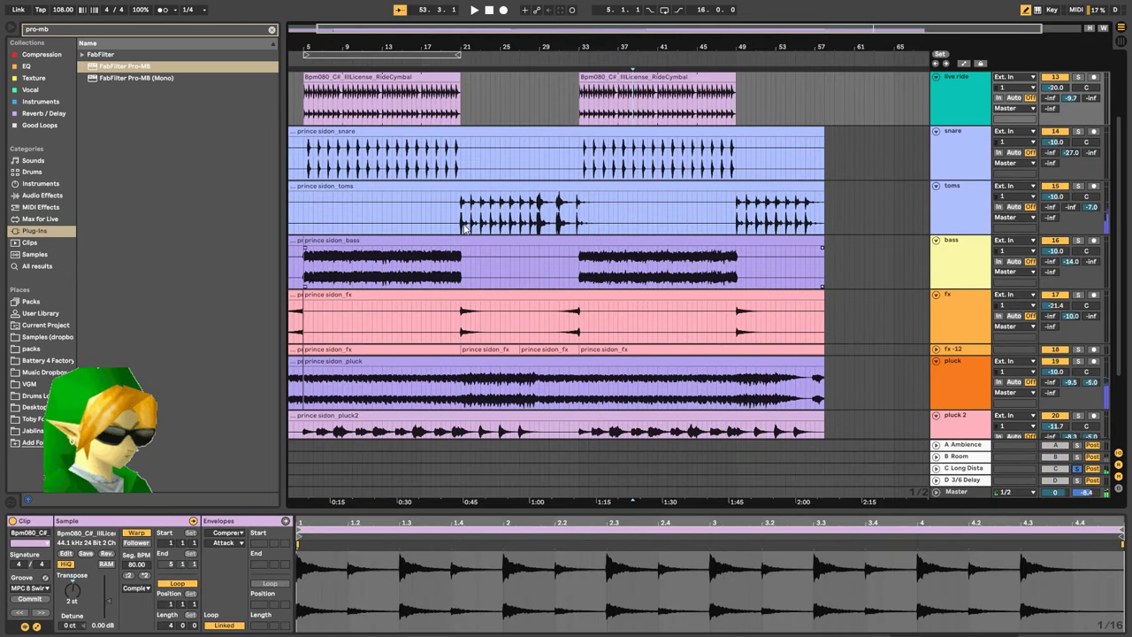
click(441, 210)
key(space)
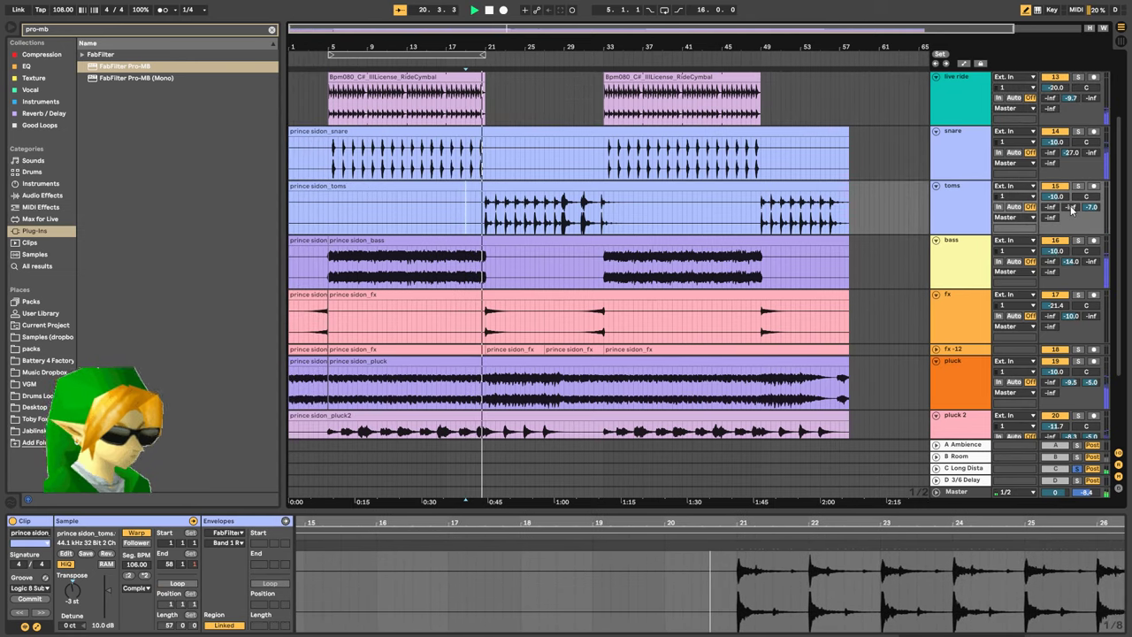
click(1077, 457)
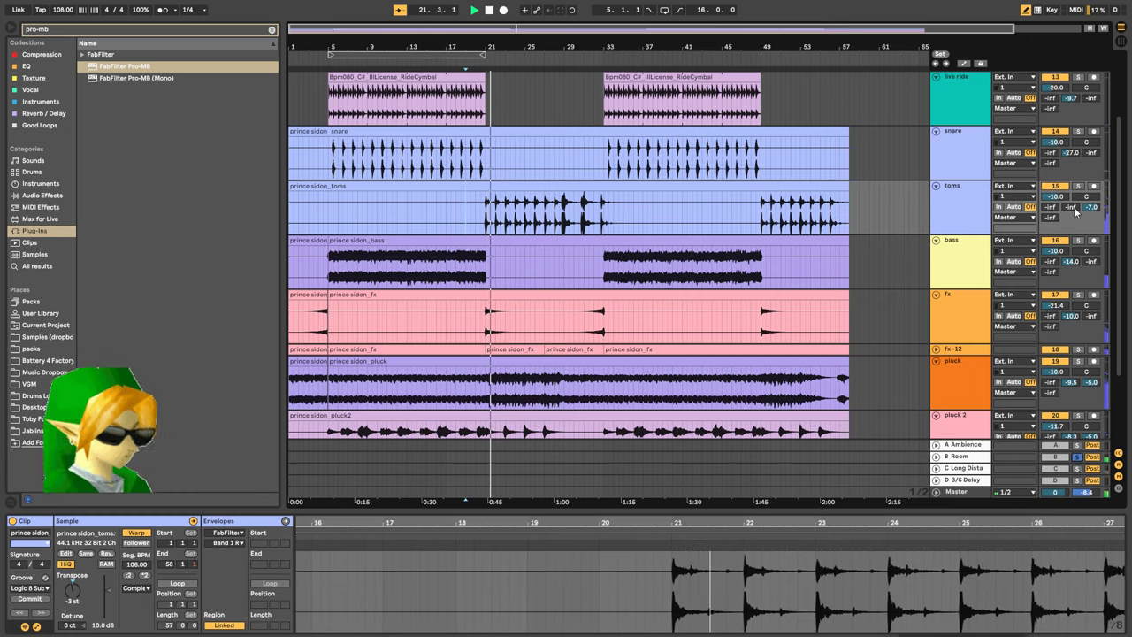
drag(1071, 208, 1071, 173)
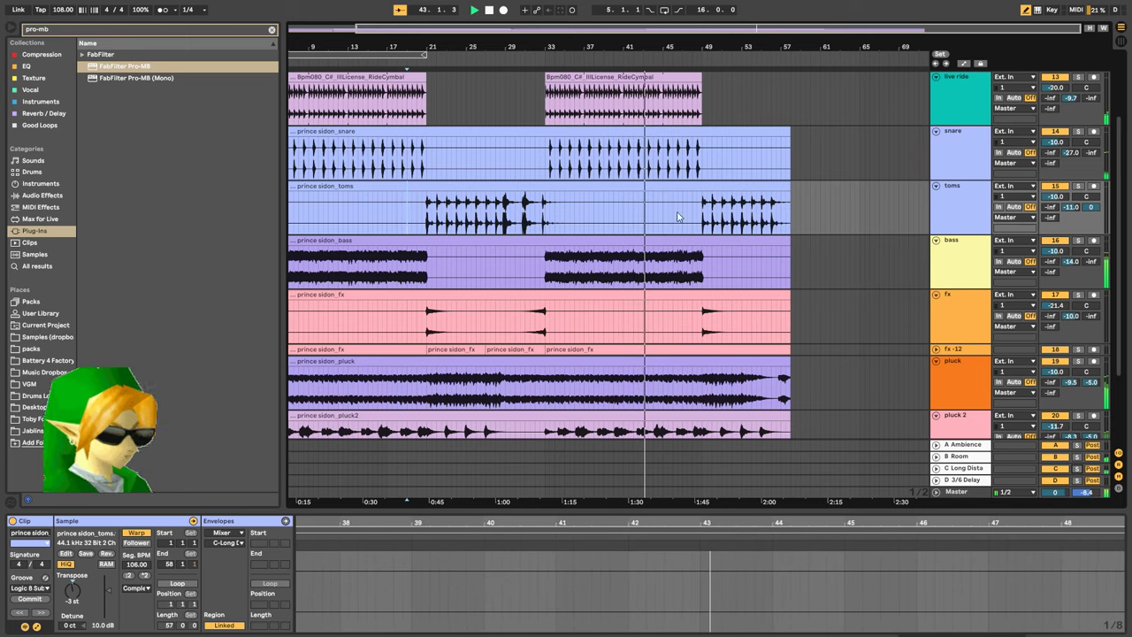
Find FabFilter Pro-Q 3 by searching for pro-q and add it to the end of the live ride track's effect chain
click(970, 112)
key(shift+Tab)
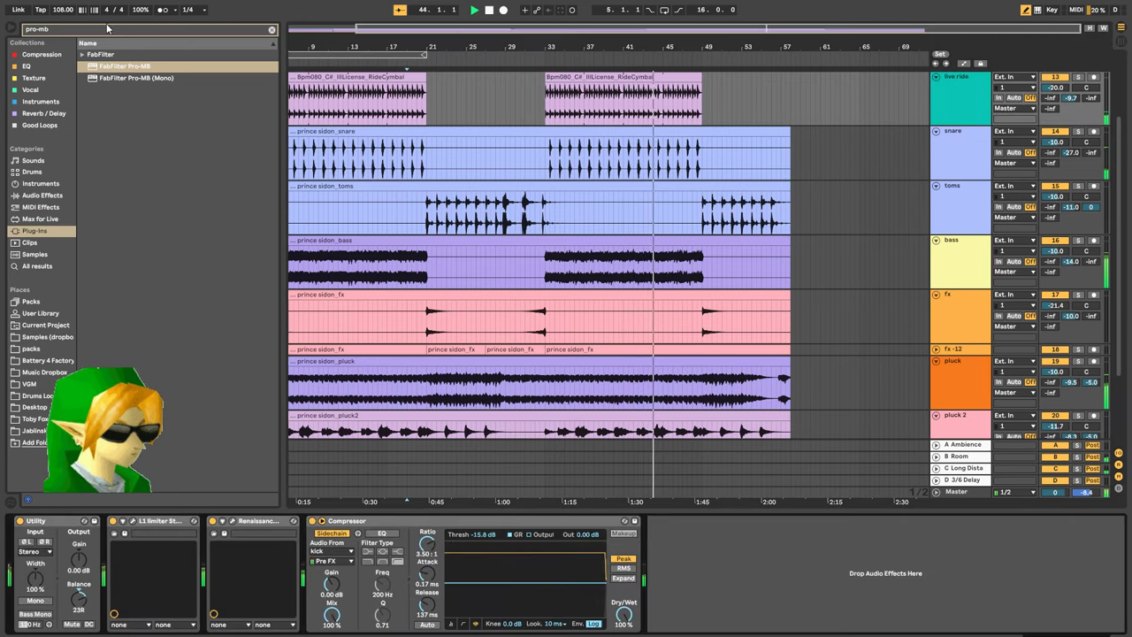
click(108, 31)
key(BackSpace)
key(BackSpace)
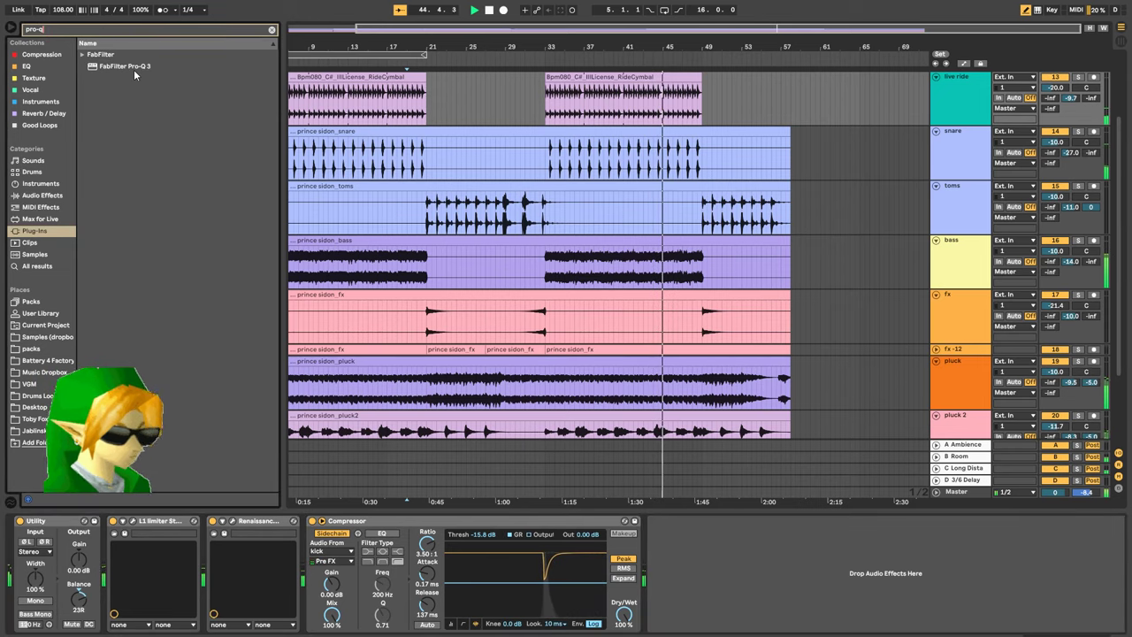
text(q)
key(Return)
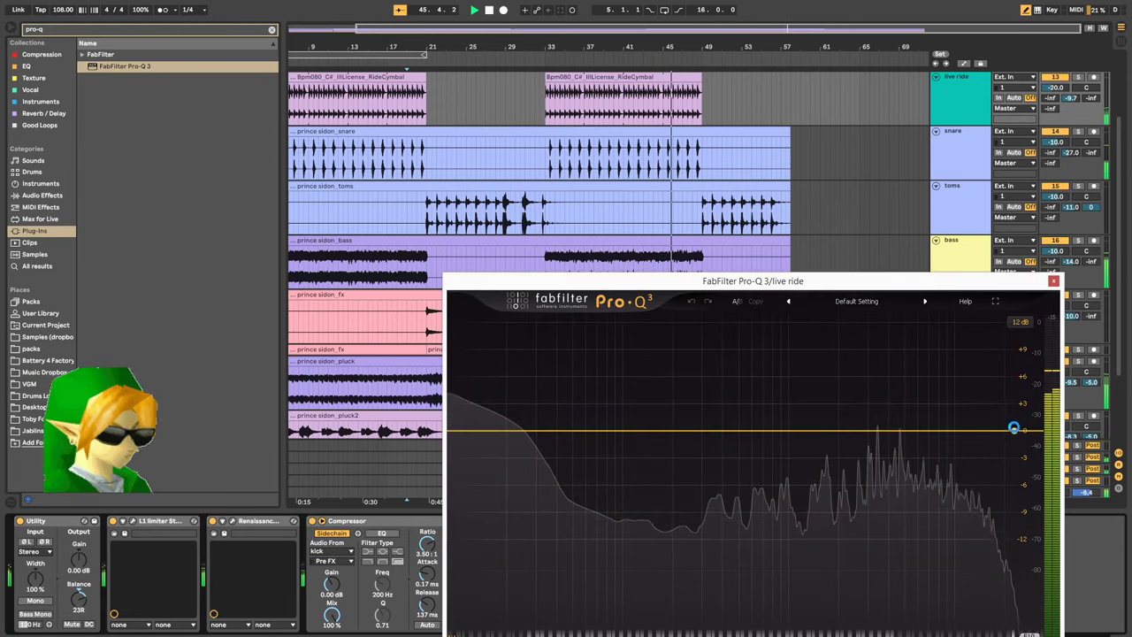
Add a 36 dB/oct low cut at about 279 Hz and a 12 dB/oct high cut at about 8041 Hz
click(1014, 431)
drag(560, 422, 696, 437)
click(1014, 431)
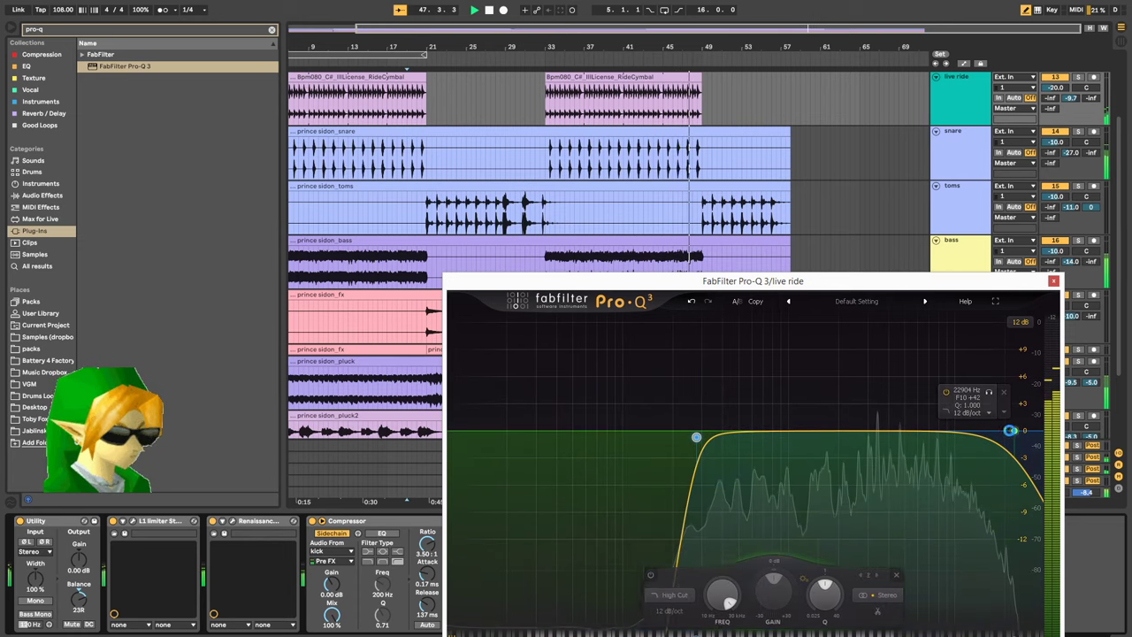
drag(1014, 431, 937, 430)
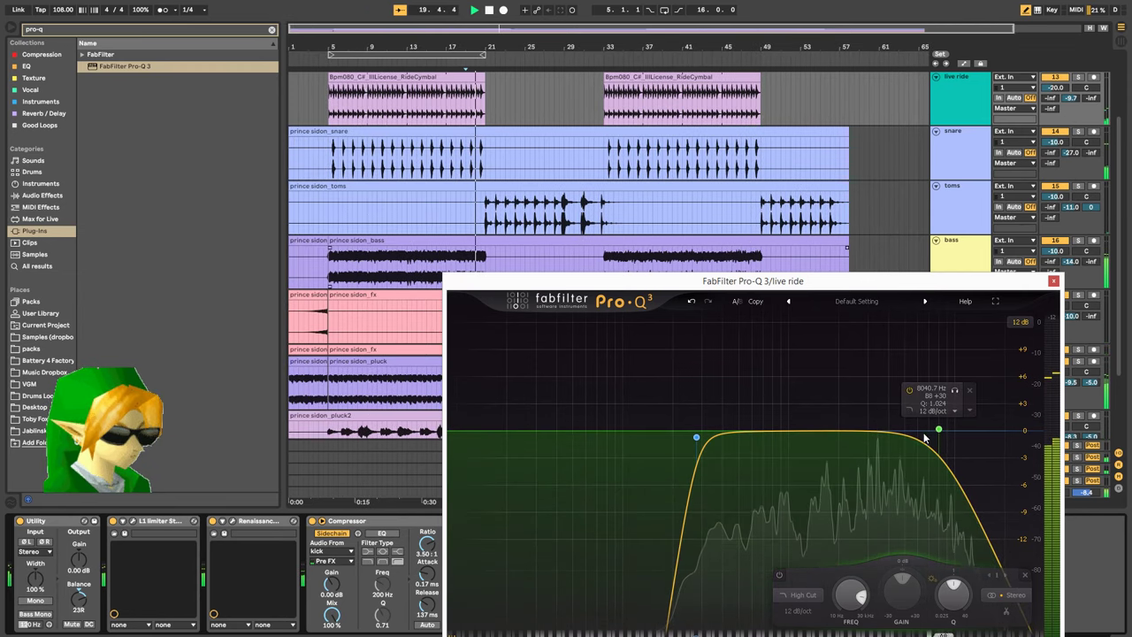
Sweep and solo a bell boost on the ride's highs, placing it at about 5004 Hz with +4.6 dB of gain
double_click(910, 363)
drag(911, 361, 917, 344)
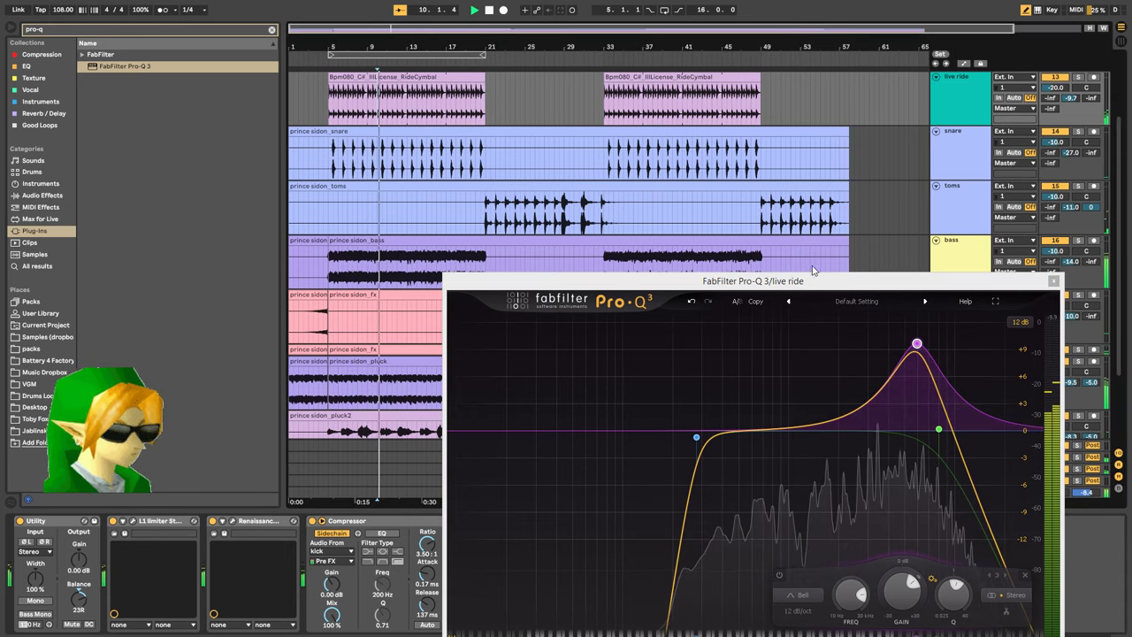
click(932, 363)
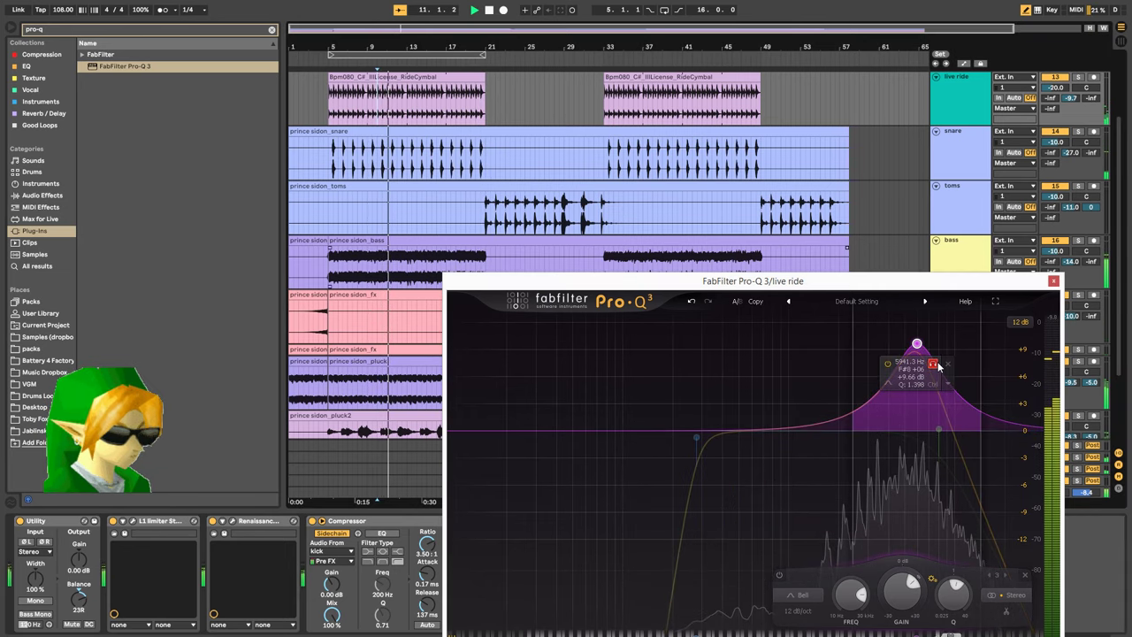
drag(934, 365, 918, 401)
click(1025, 575)
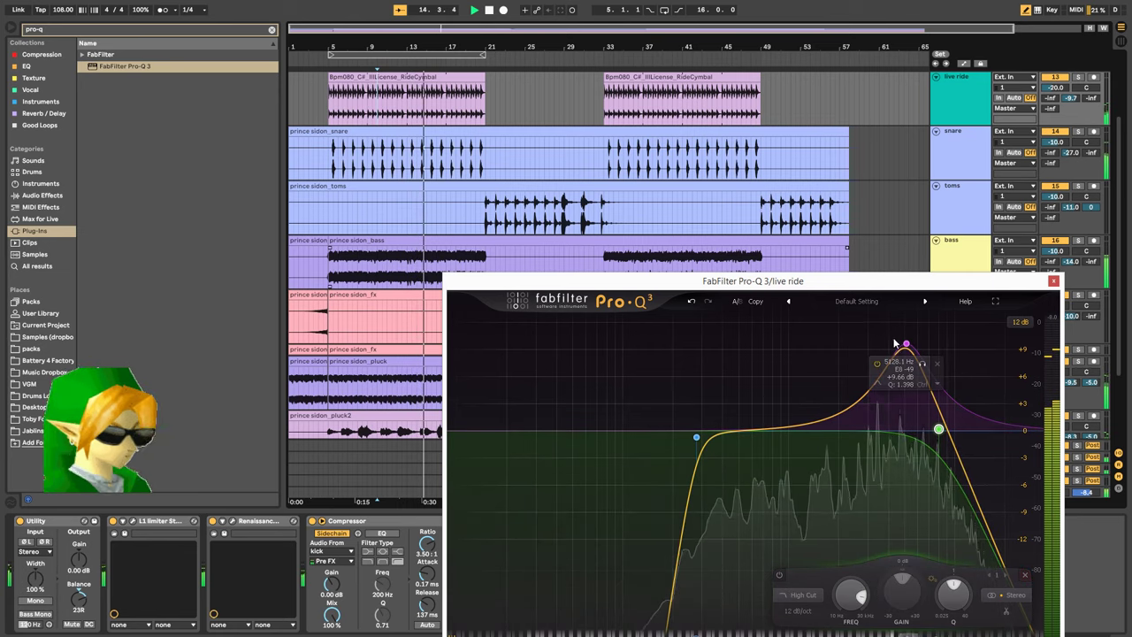
drag(906, 350, 902, 396)
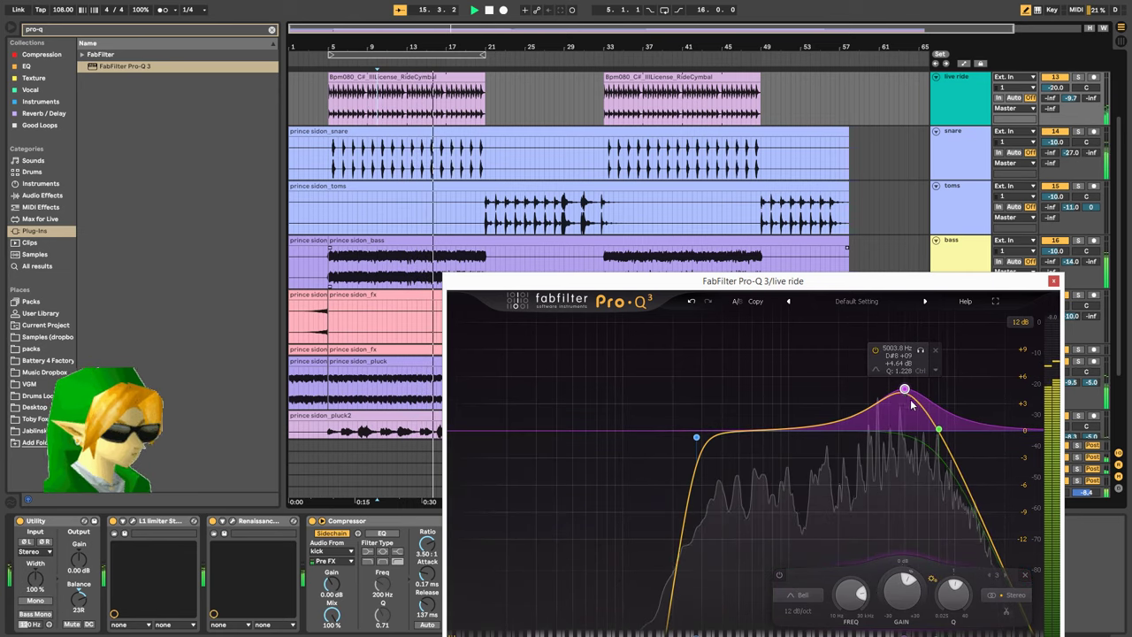
Change the high cut's slope to 18 dB/oct and move it to about 7782 Hz, removing the stray extra band
double_click(924, 433)
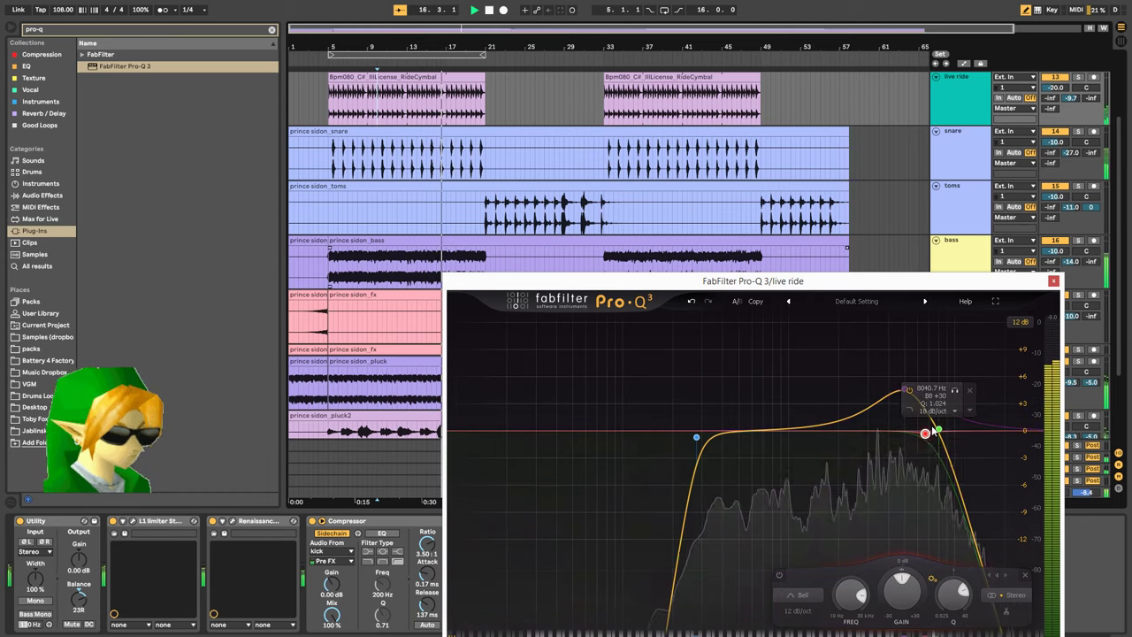
click(1024, 575)
drag(939, 430, 938, 434)
Add a bell cut of about -3.7 dB at 331 Hz and reduce the high bell boost to about +2.8 dB at 4964 Hz
click(698, 438)
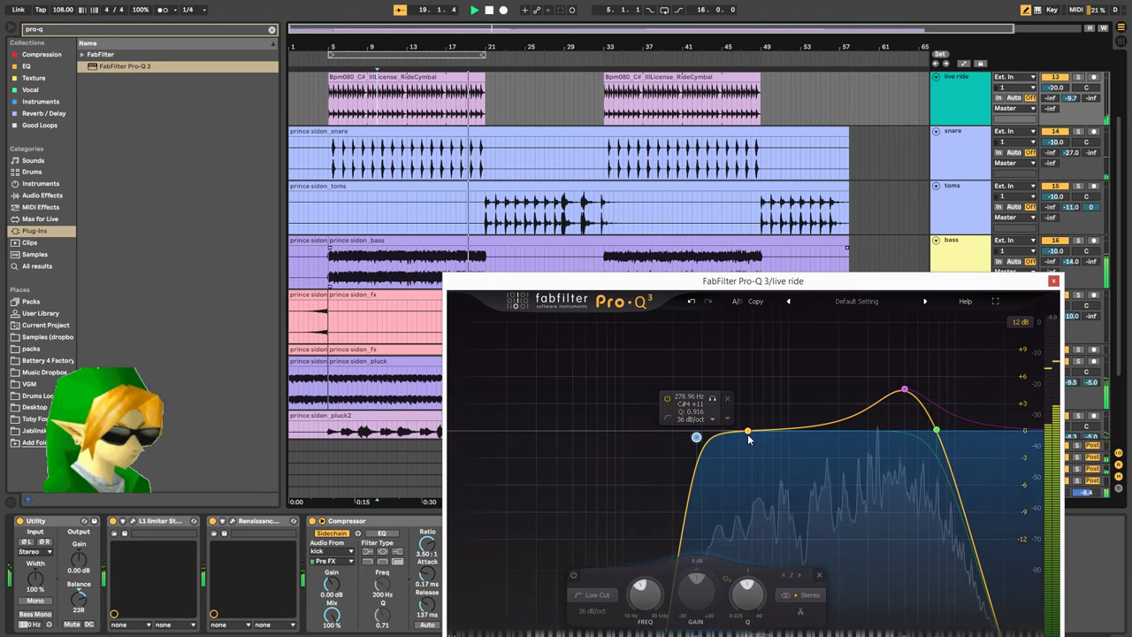
click(748, 433)
drag(748, 433, 714, 471)
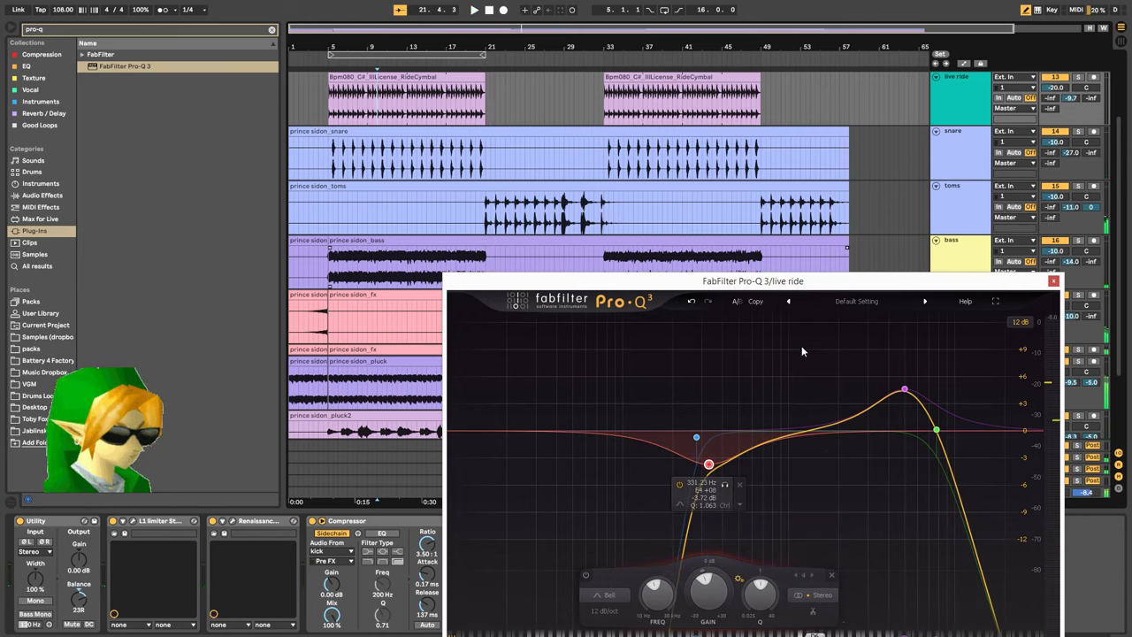
key(space)
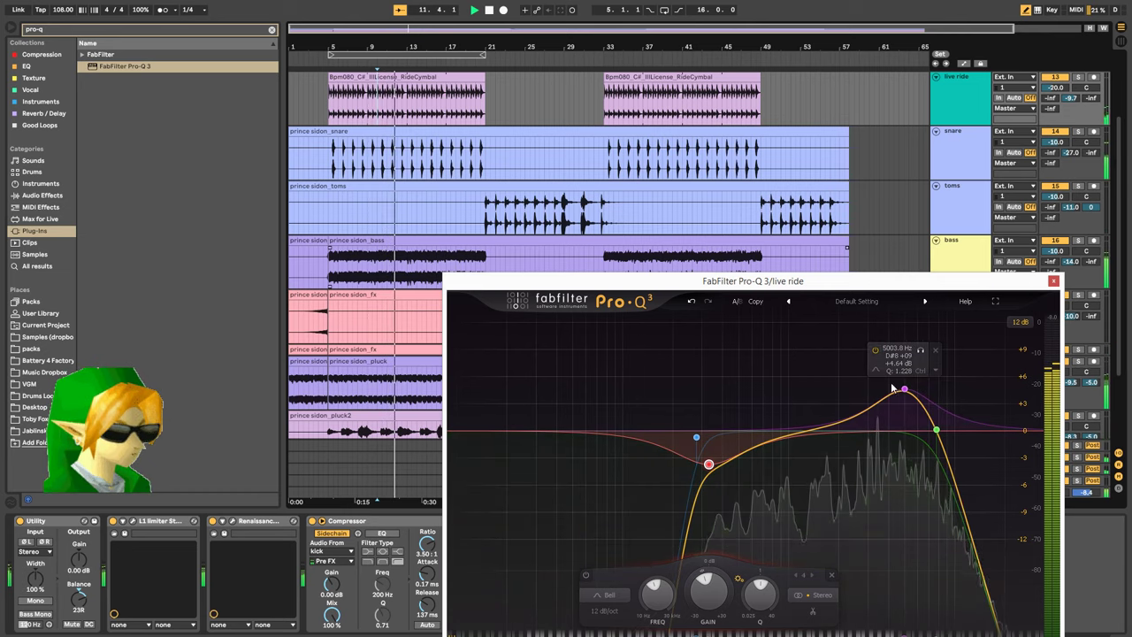
drag(906, 390, 902, 405)
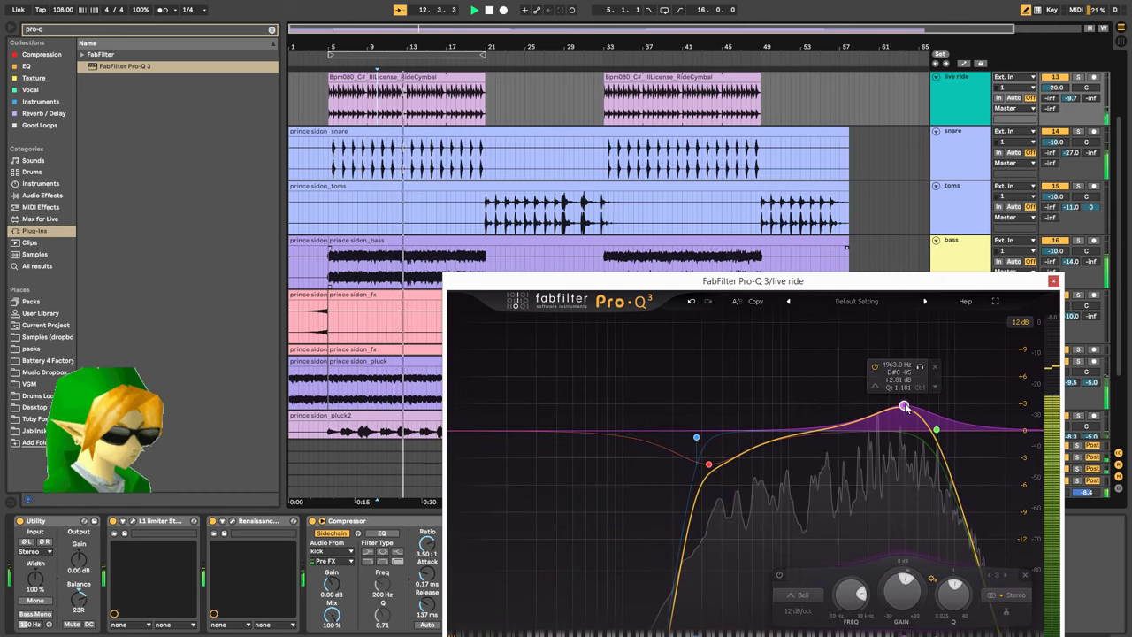
Sweep a narrow bell to the resonance just below the high boost, change it to a notch, and close the equalizer window
drag(832, 431, 877, 331)
scroll(856, 373, up, 5)
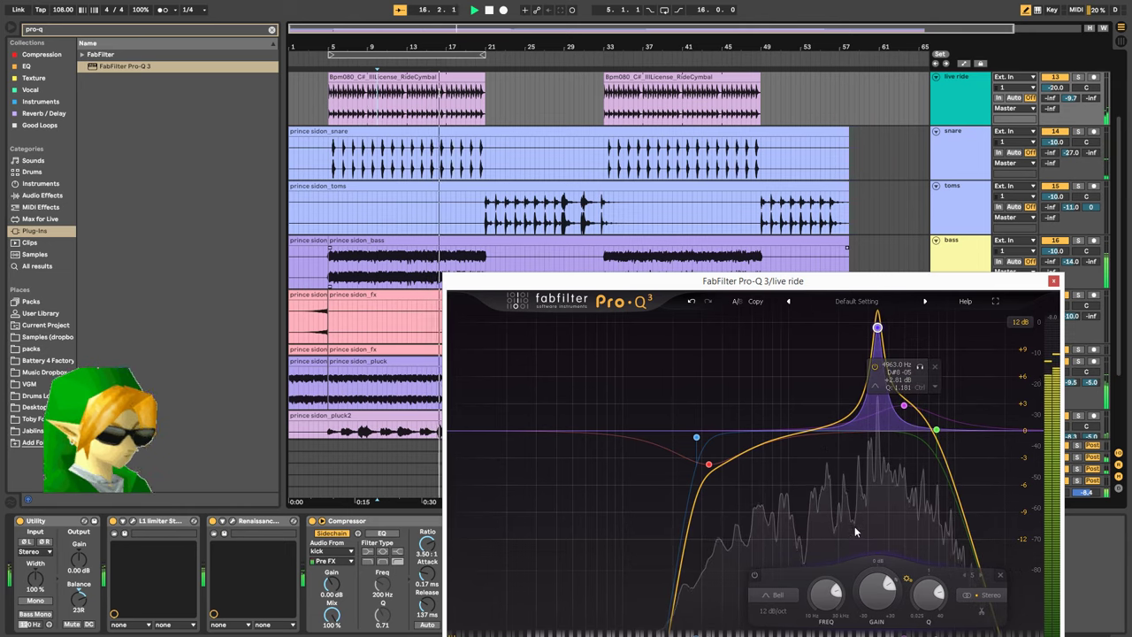
click(785, 592)
click(791, 519)
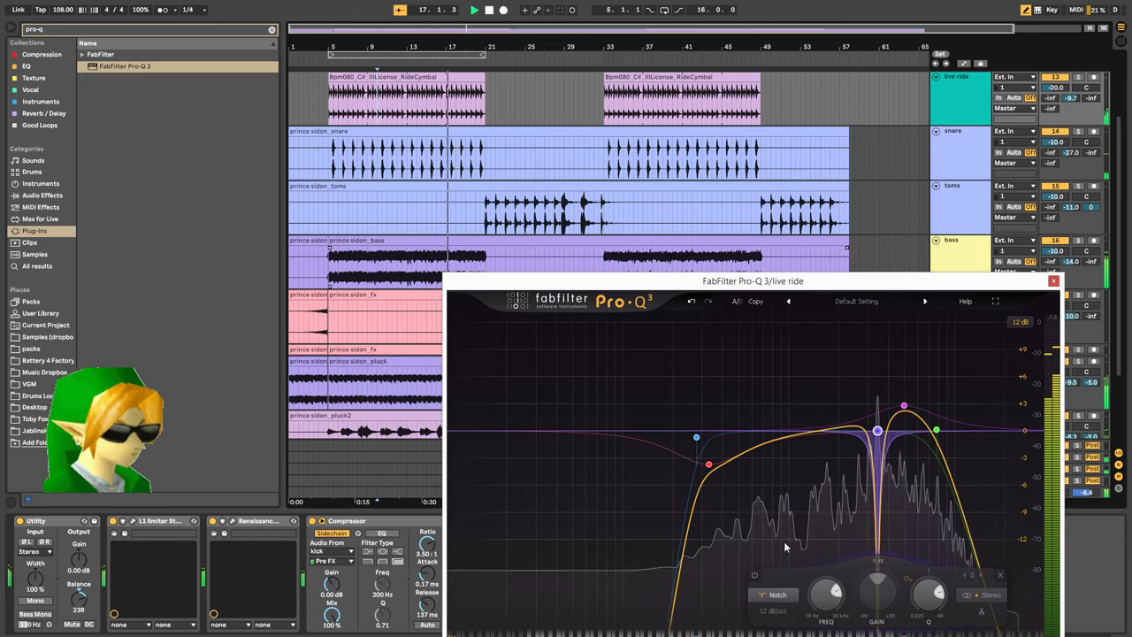
mouse_move(925, 609)
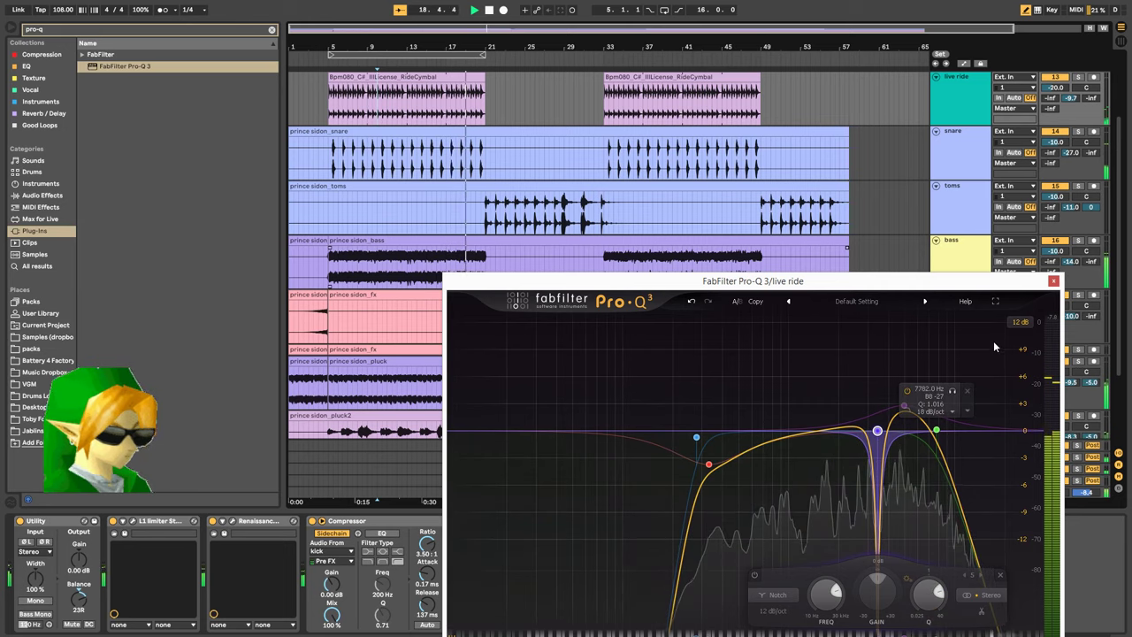
click(1053, 281)
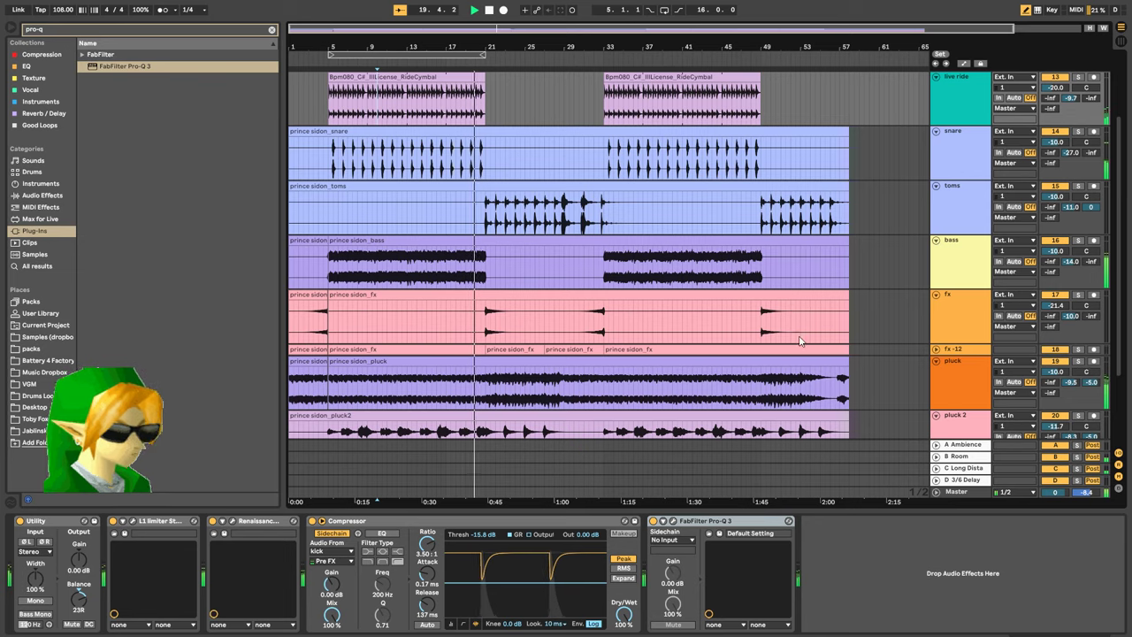
Reopen the live ride track's Pro-Q 3 and expand it to full screen to examine the EQ curve
scroll(723, 322, up, 2)
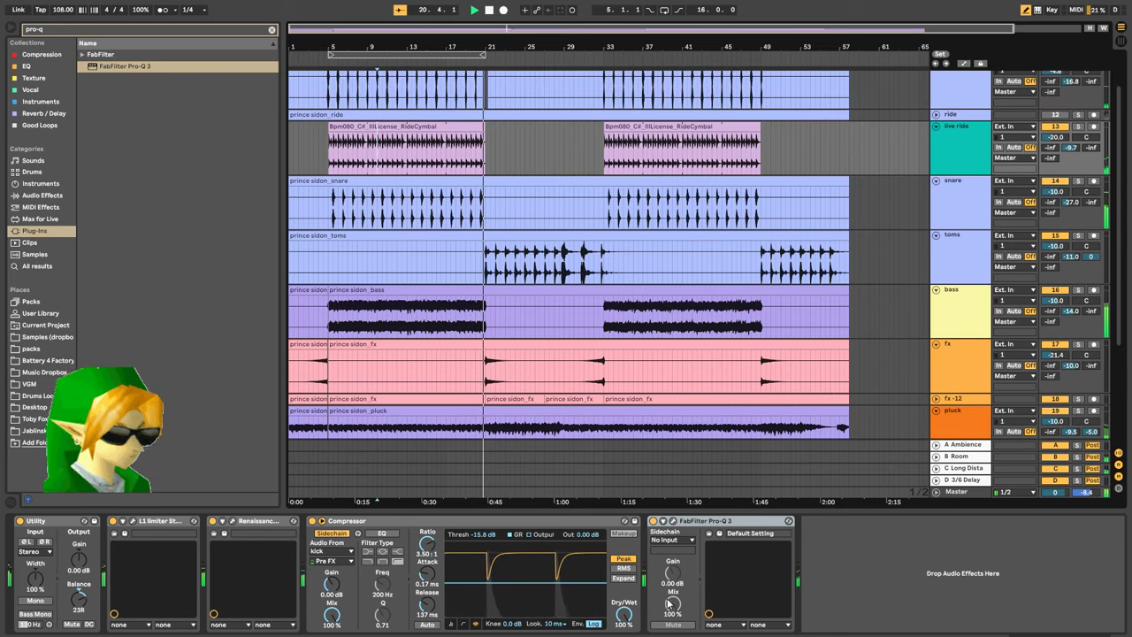
click(673, 521)
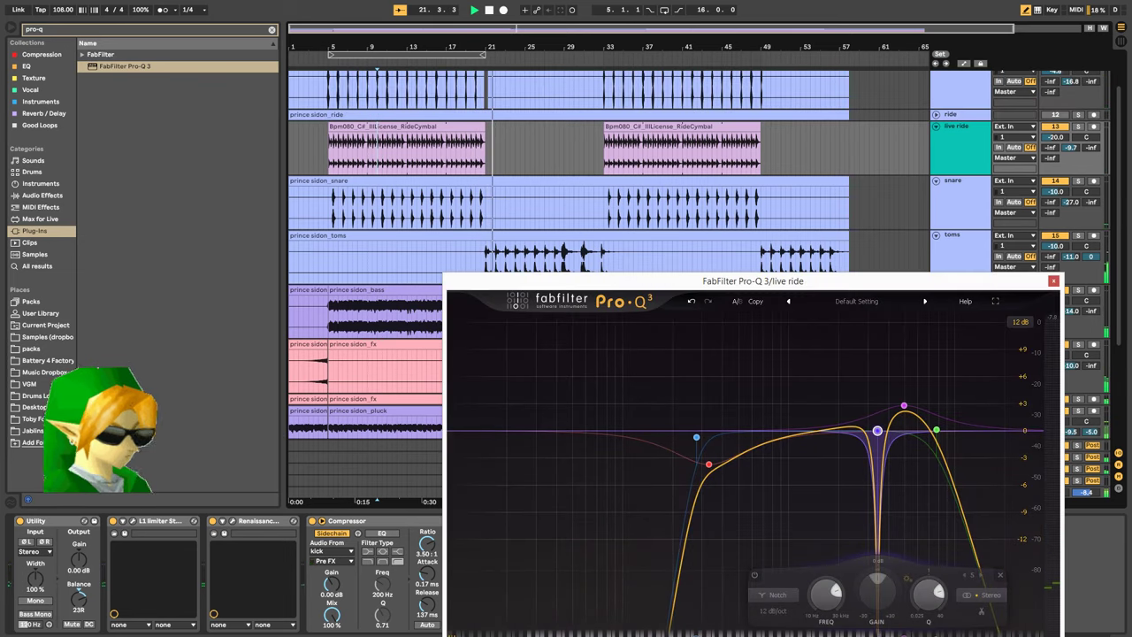
click(995, 301)
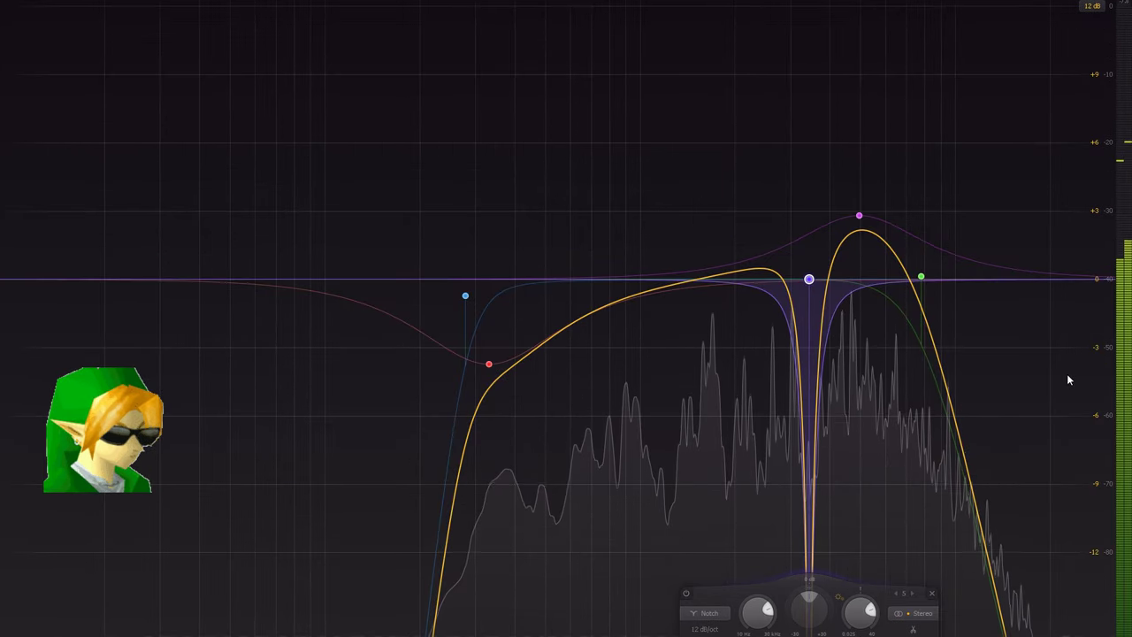
Compare the live ride with the notch at about 3435 Hz bypassed and re-enabled, and close the equalizer
mouse_move(808, 281)
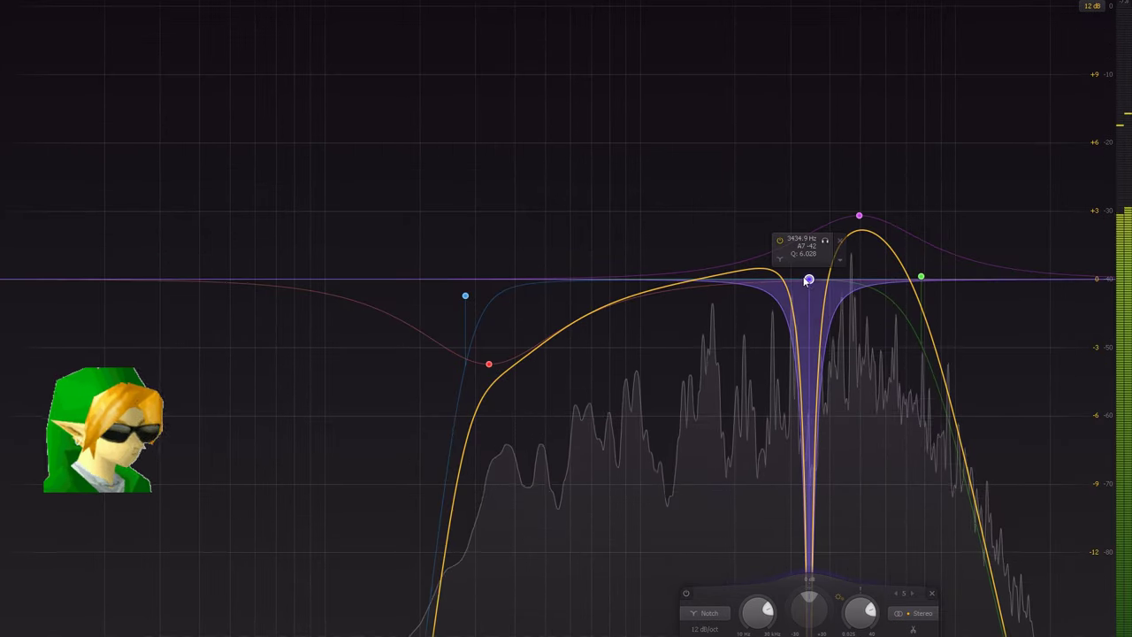
click(685, 594)
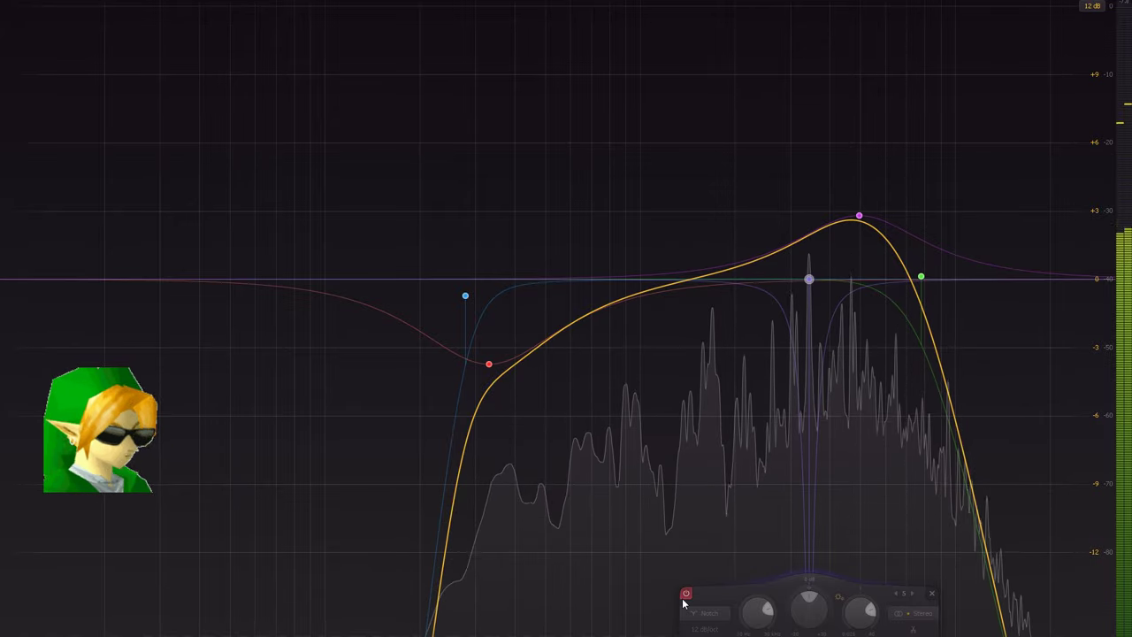
click(682, 598)
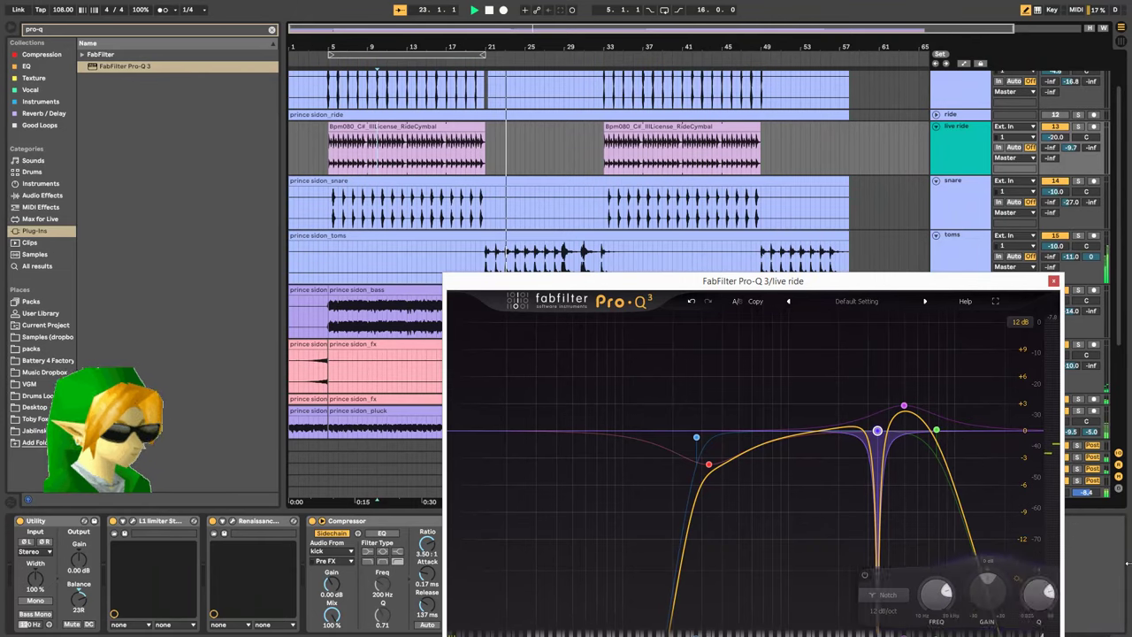
click(1053, 281)
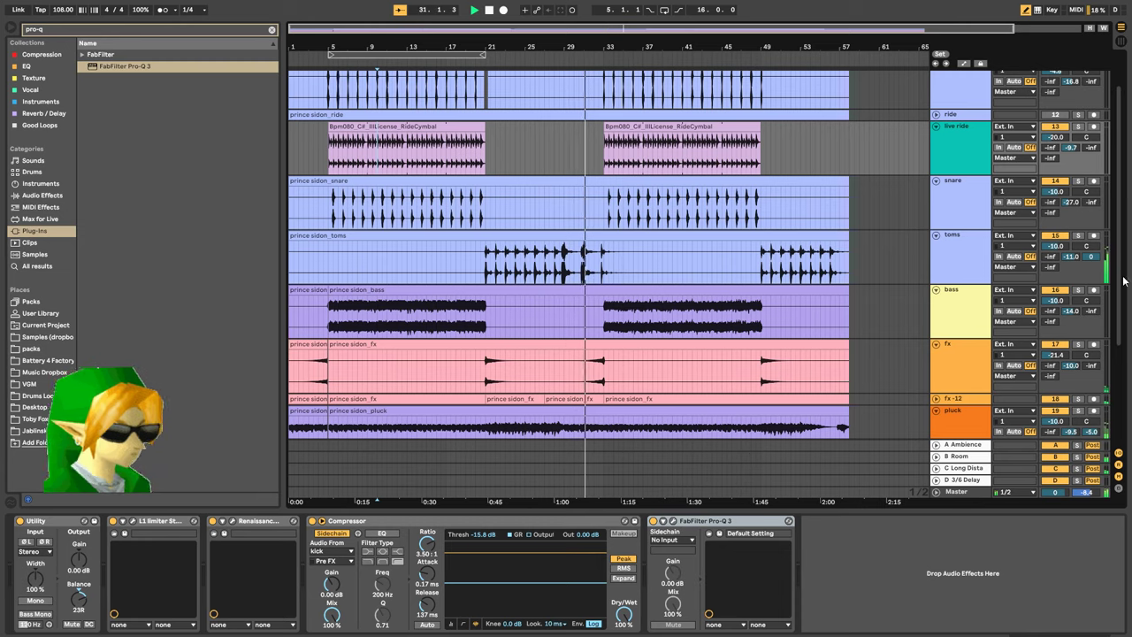
Restart playback shortly before bar 33 and unfold the DRUMS group to show its tracks
click(952, 452)
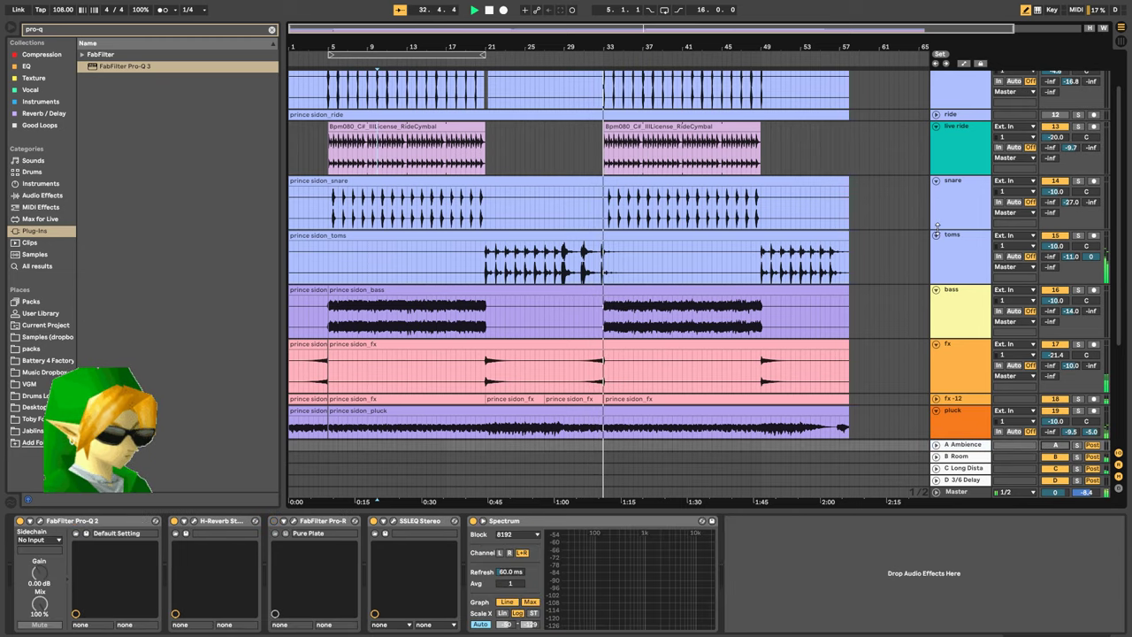
scroll(911, 240, up, 1)
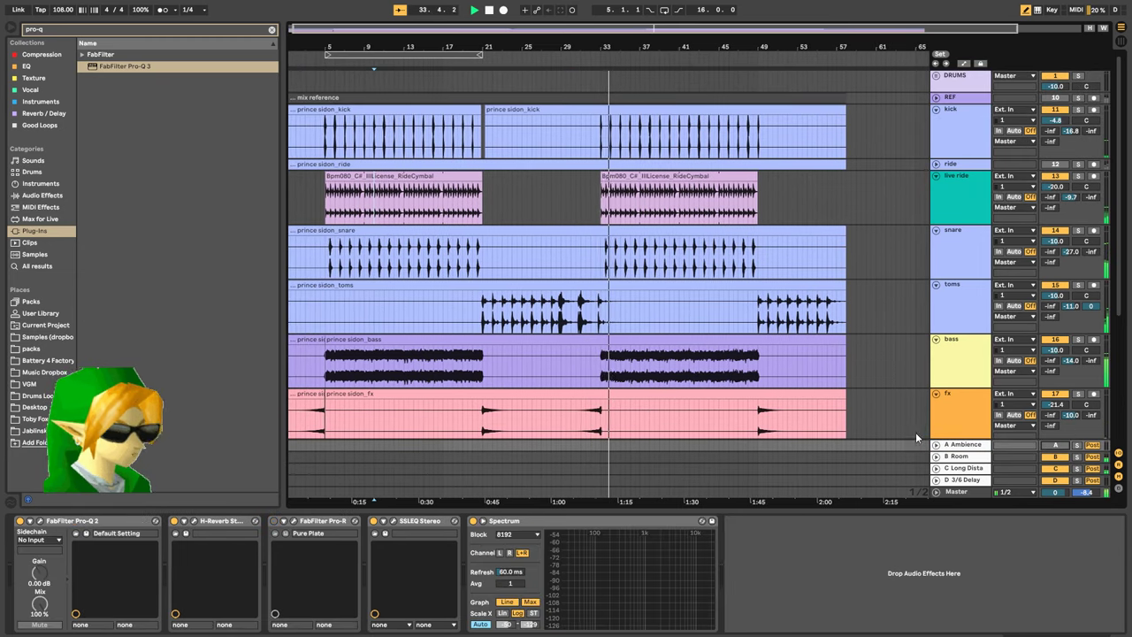
click(578, 153)
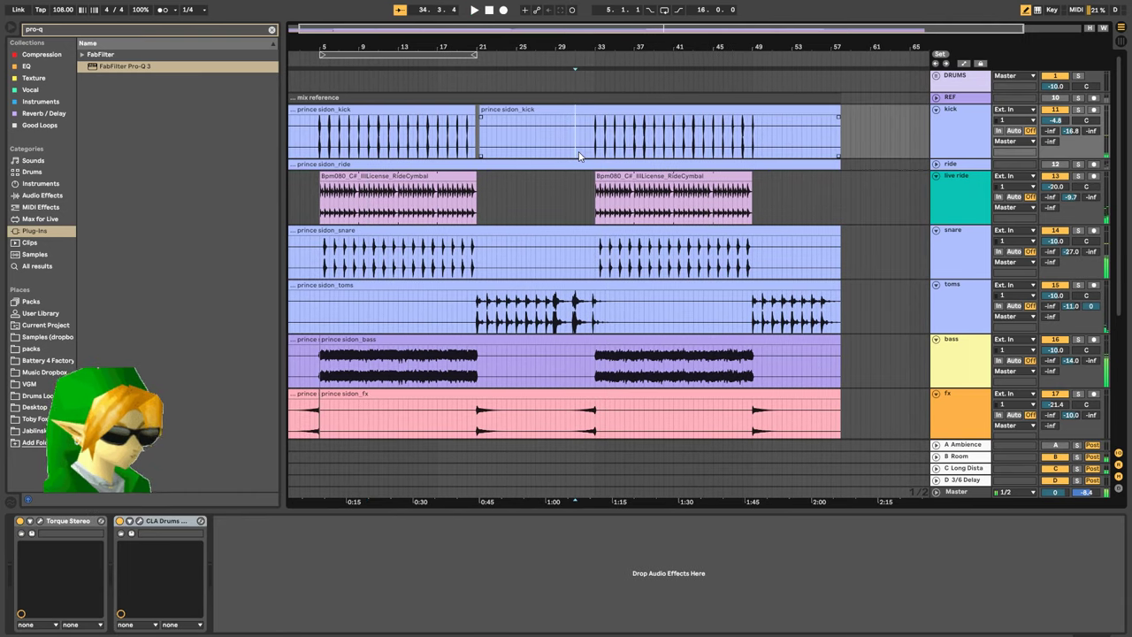
key(space)
click(935, 76)
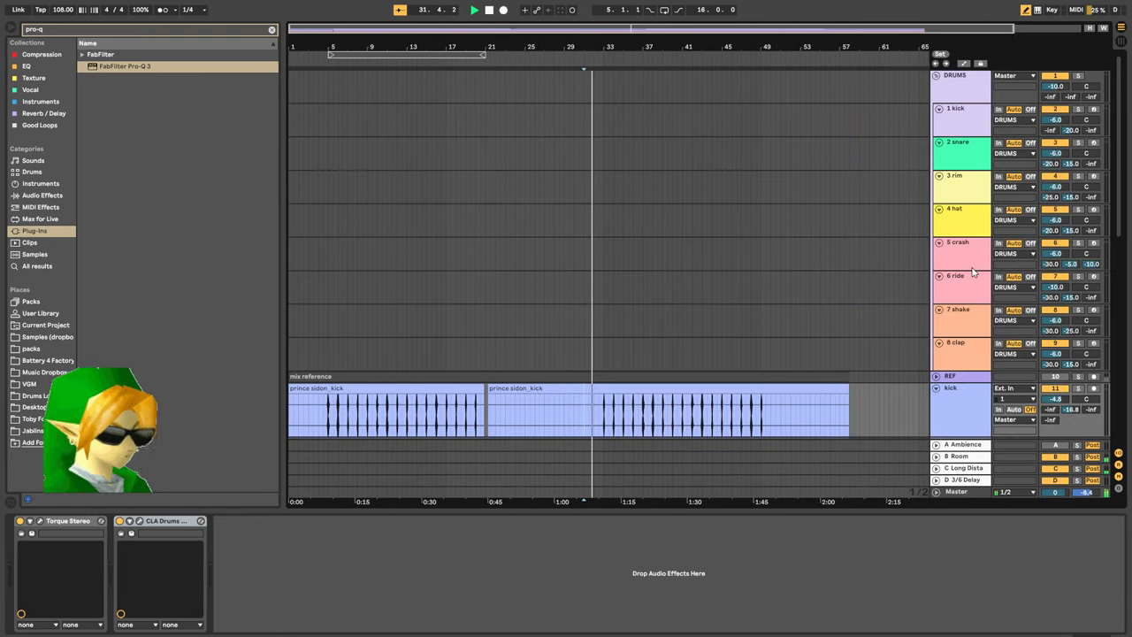
Audition the first crash clip in Session View and place a copy at bar 33 of the 5 crash track in the arrangement
key(Tab)
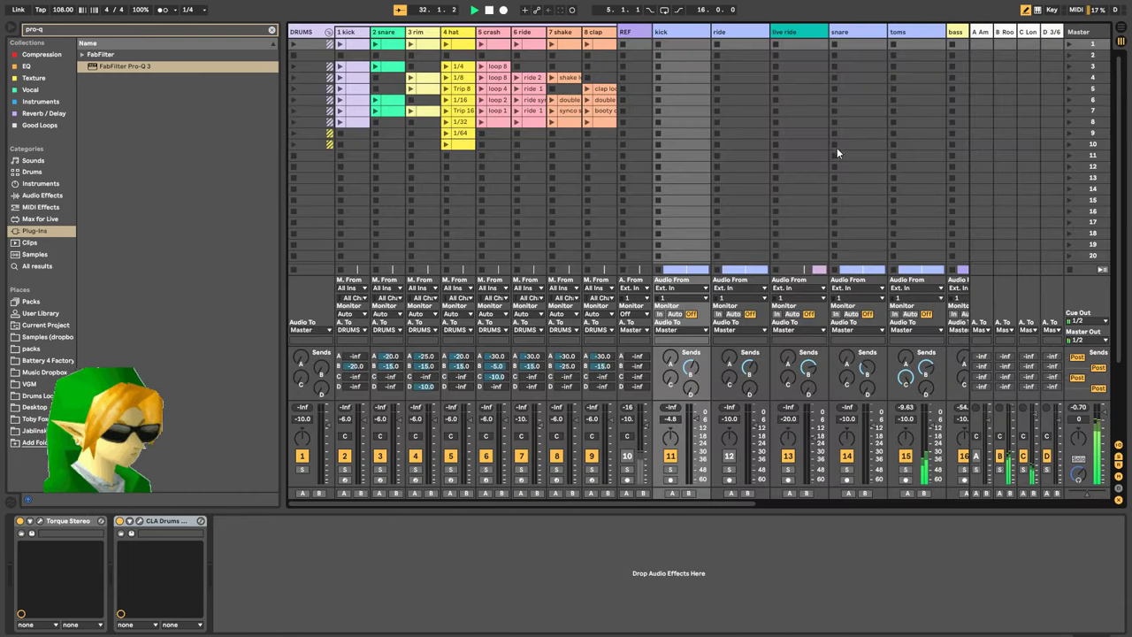
click(479, 45)
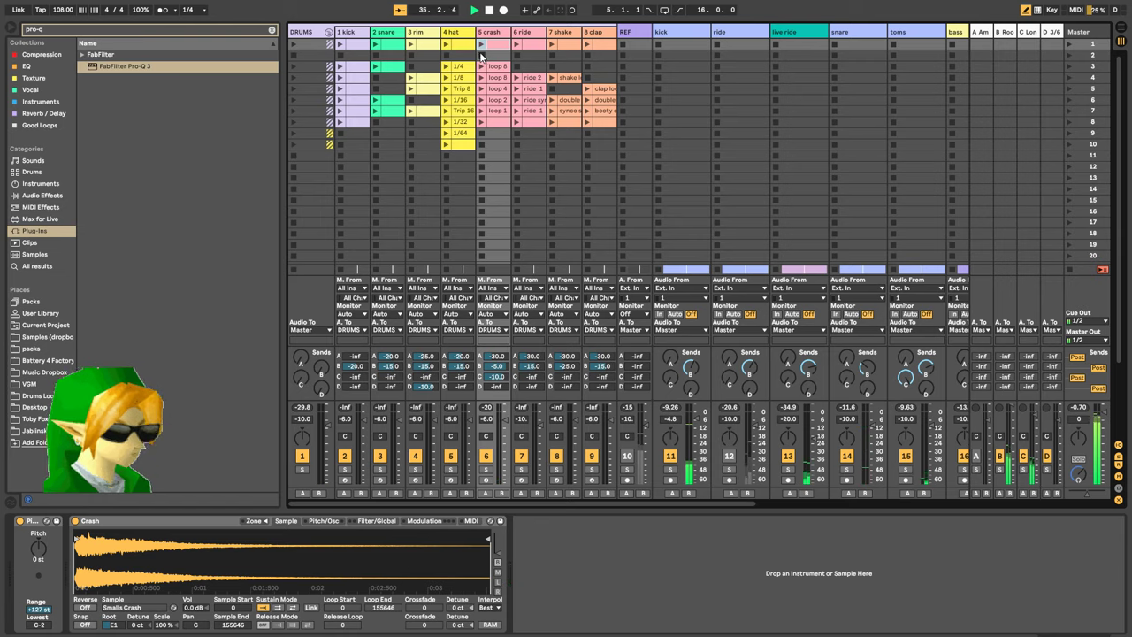
key(Tab)
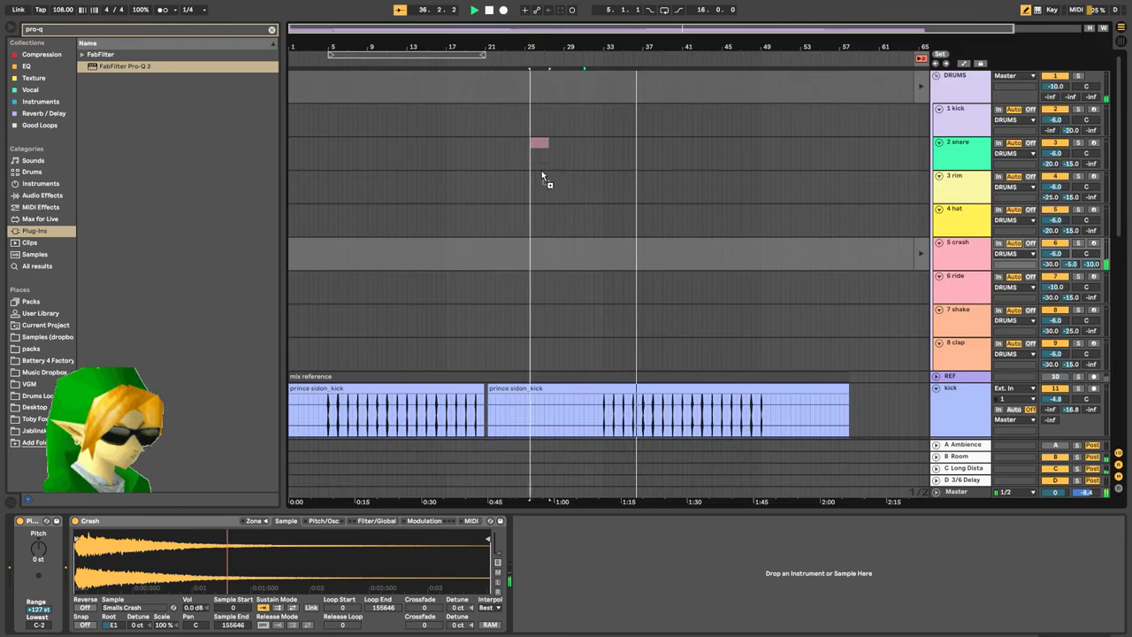
drag(612, 247, 604, 249)
Replay the lead-in to bar 33 and lower the 5 crash track's volume to -9.7 dB
click(554, 254)
key(space)
key(space)
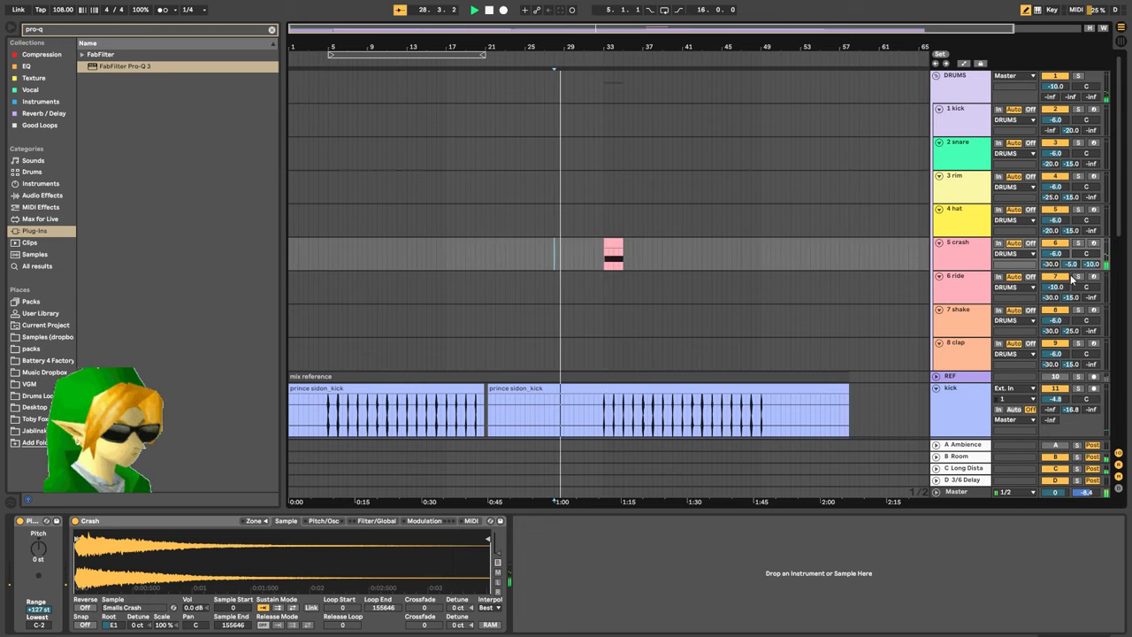
click(595, 263)
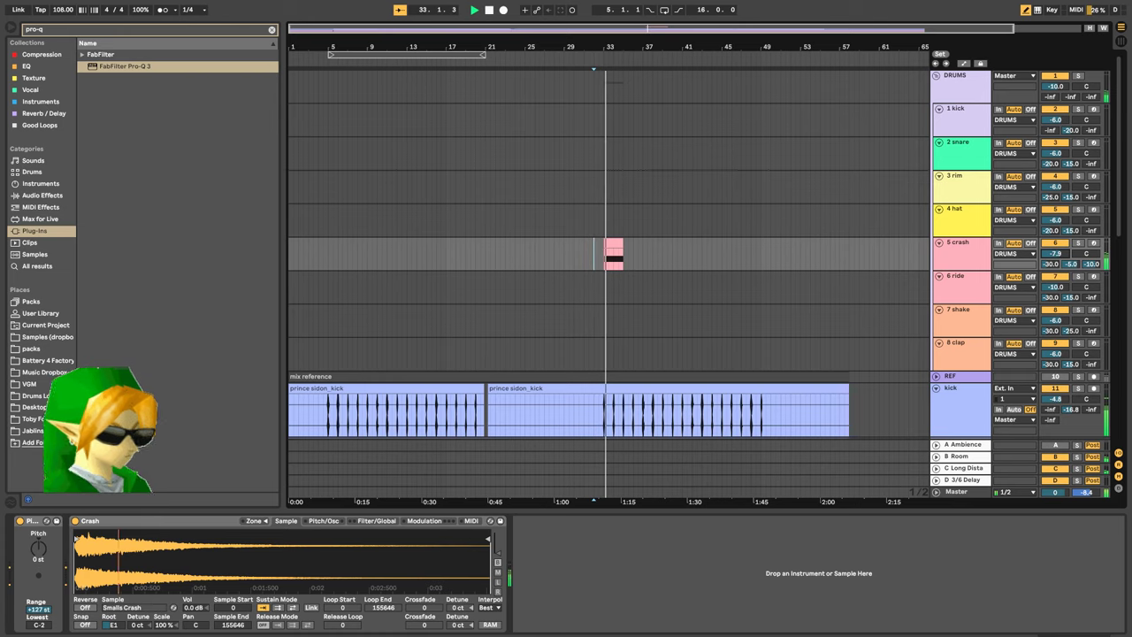
key(space)
key(space)
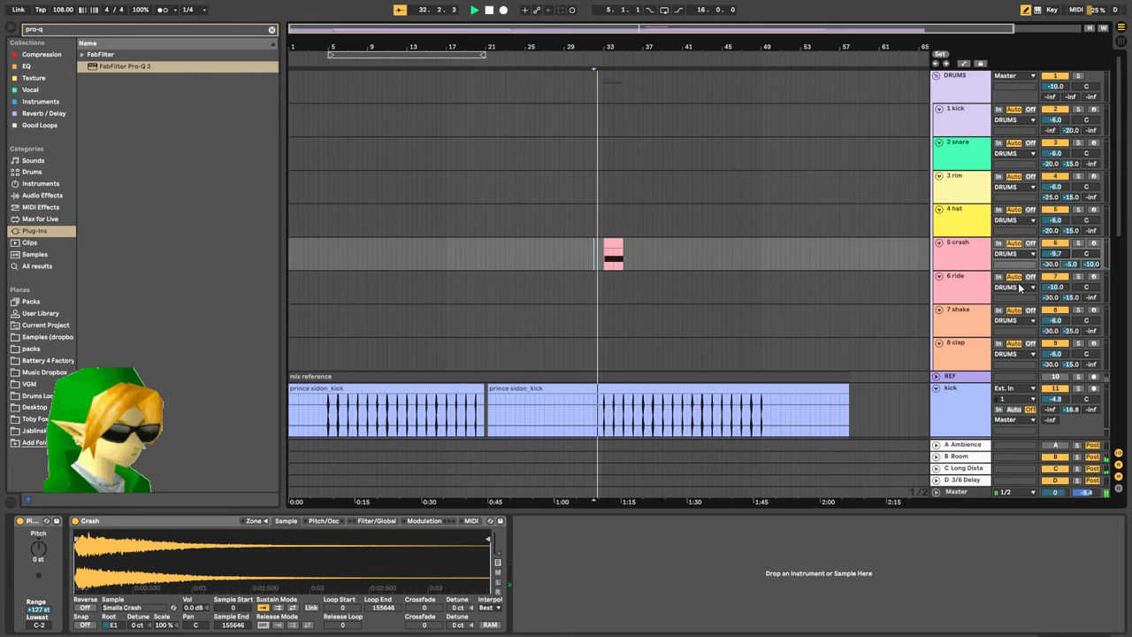
Copy the live ride track's FabFilter Pro-Q 3 onto the 5 crash track, placing it after the Crash sampler
scroll(903, 306, down, 5)
click(962, 310)
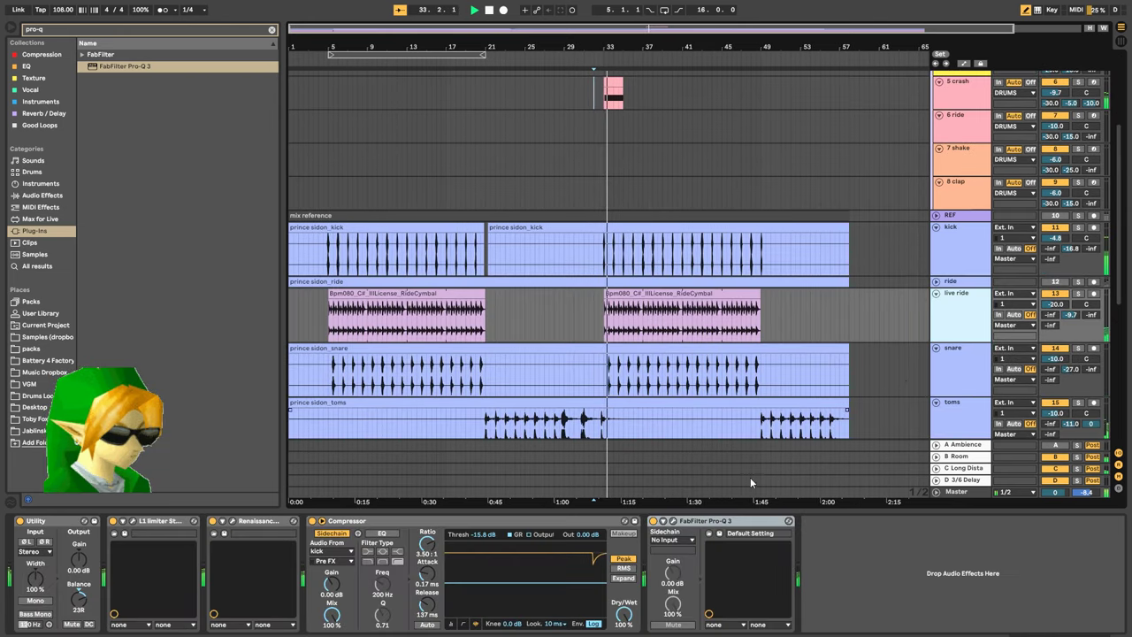
click(758, 521)
click(971, 93)
click(799, 580)
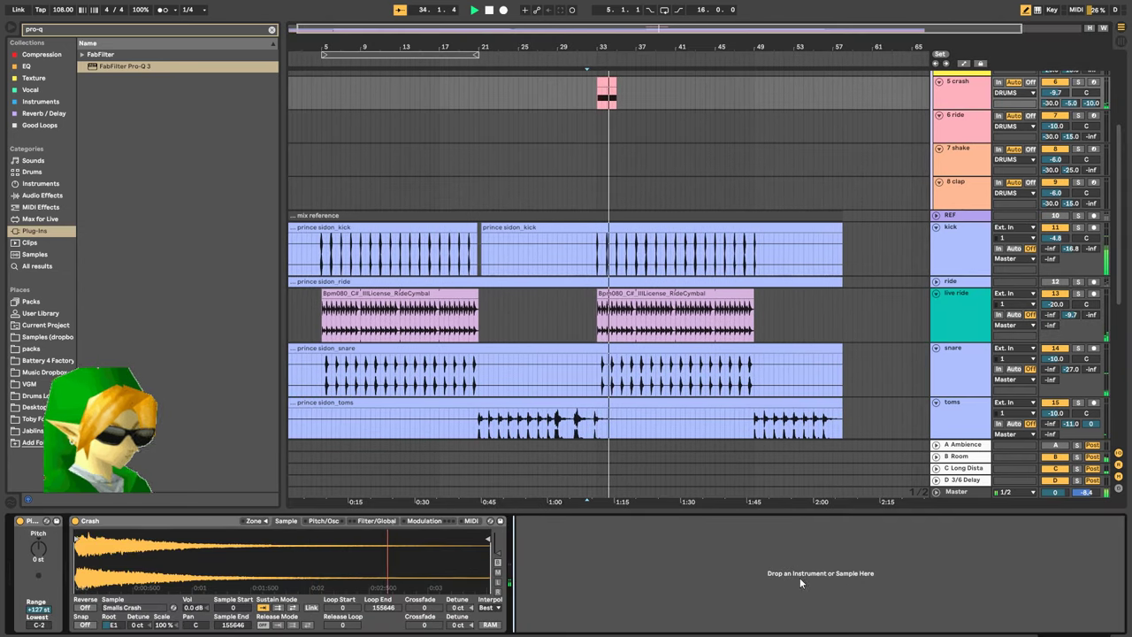
key(ctrl+v)
Replay the crash from bar 33 and bypass the notch and the high bell boost in its Pro-Q 3
click(595, 105)
key(space)
key(space)
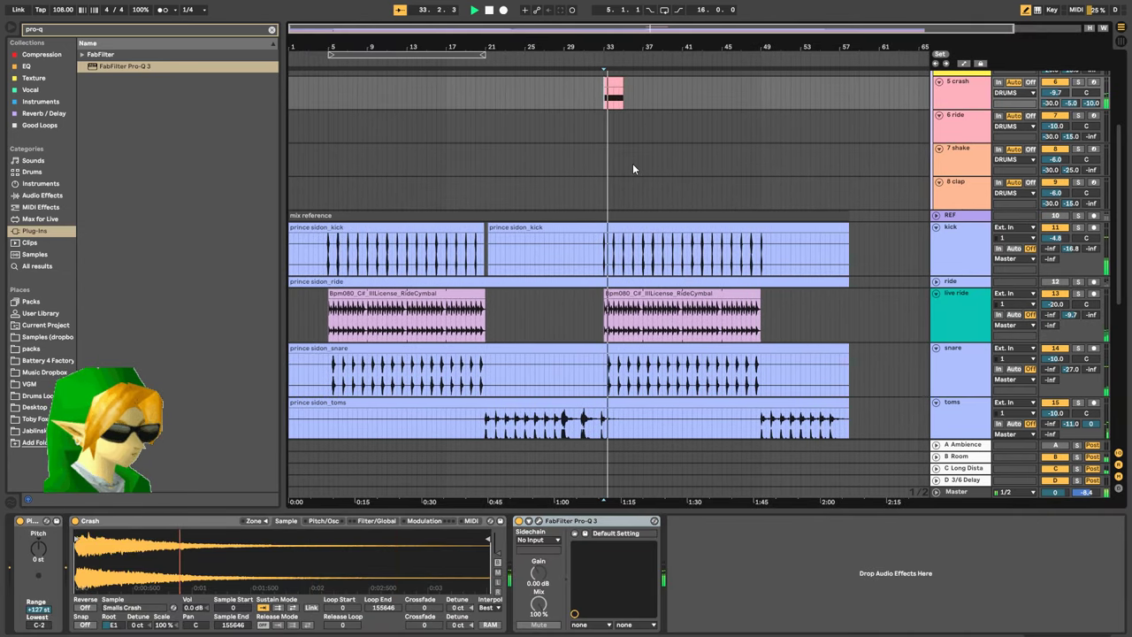
key(space)
key(space)
click(538, 521)
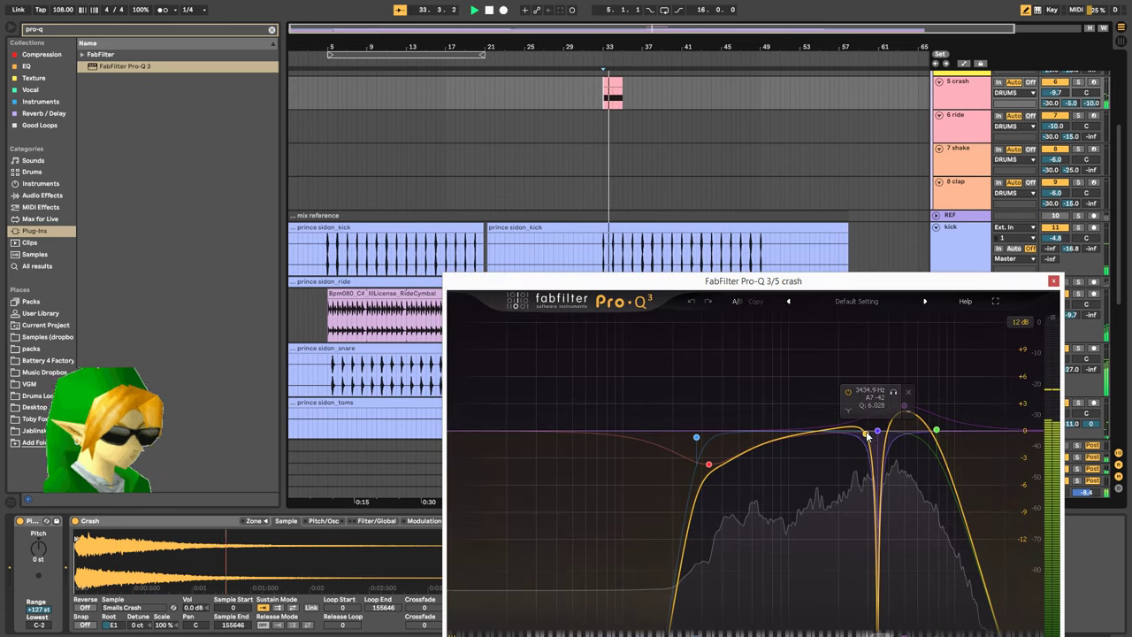
drag(815, 364, 960, 479)
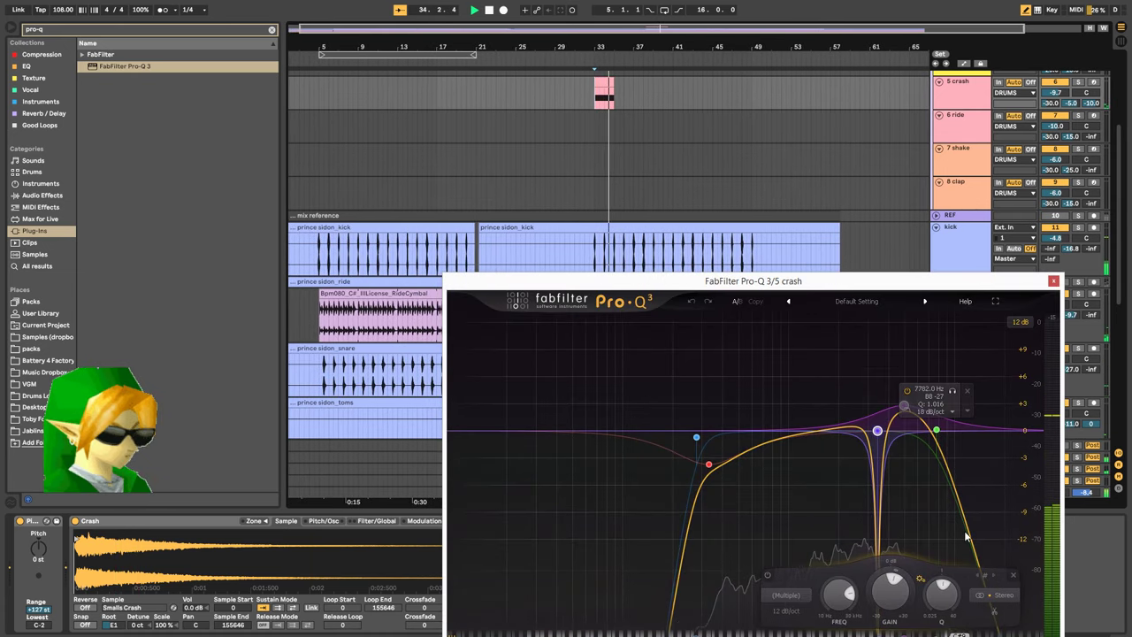
click(766, 575)
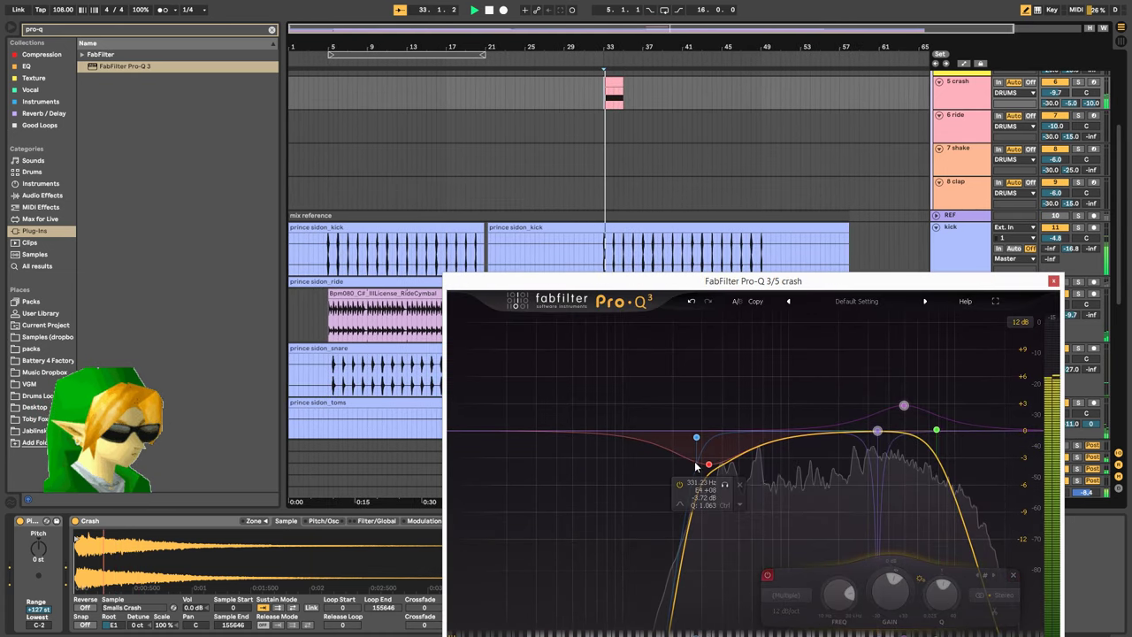
Raise the crash EQ's high cut to about 14607 Hz and re-enable the 4963 Hz bell as a cut of about -3.2 dB
click(937, 431)
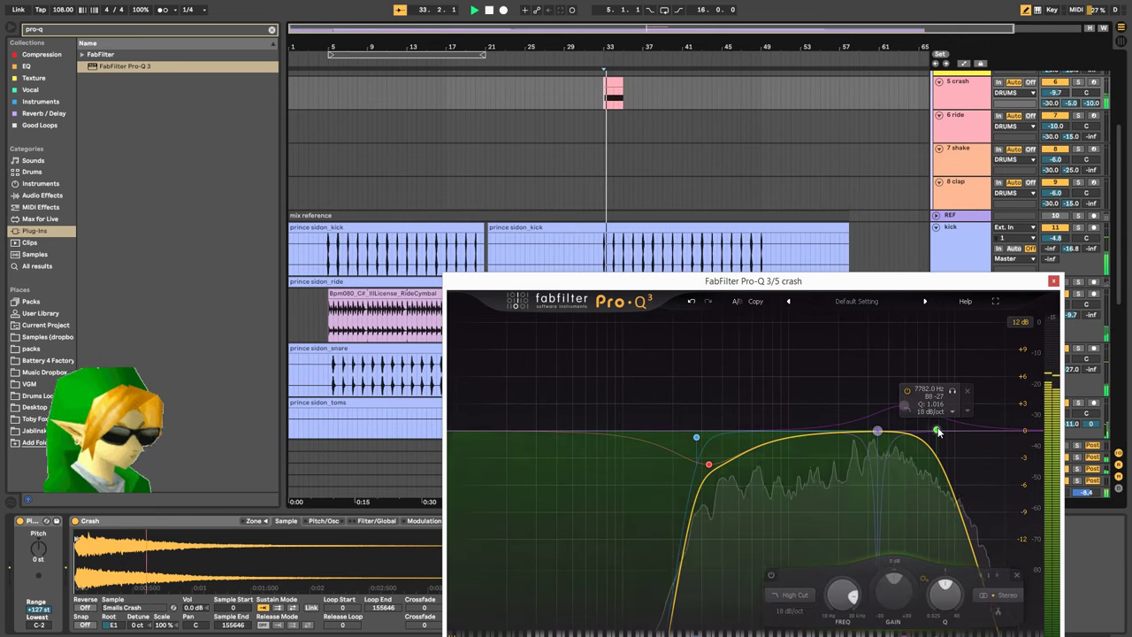
drag(937, 431, 977, 426)
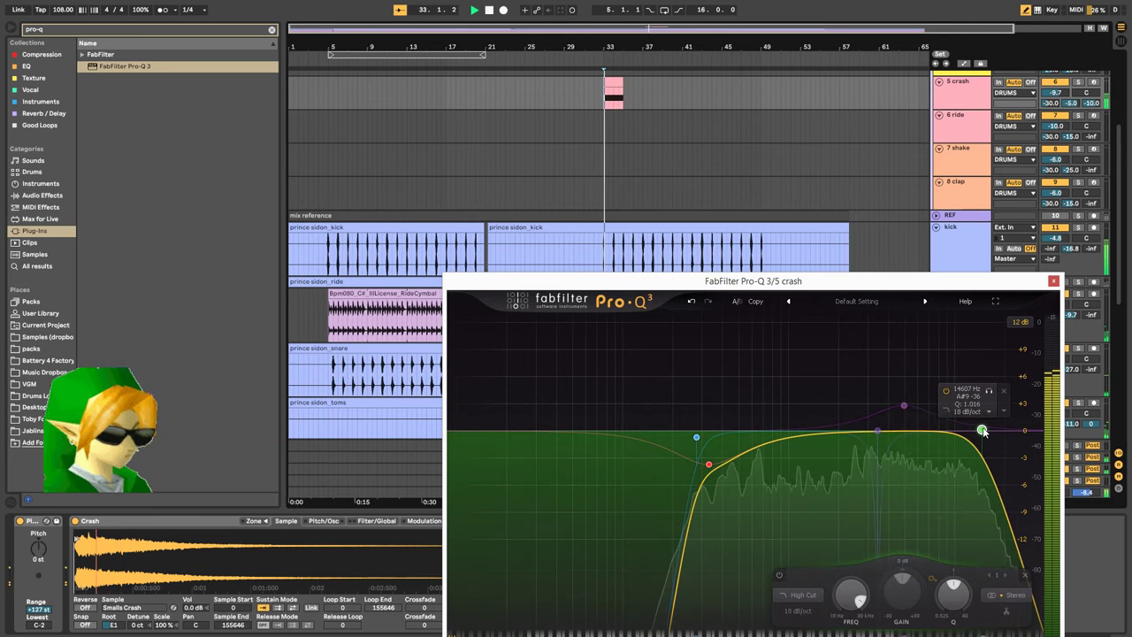
click(876, 432)
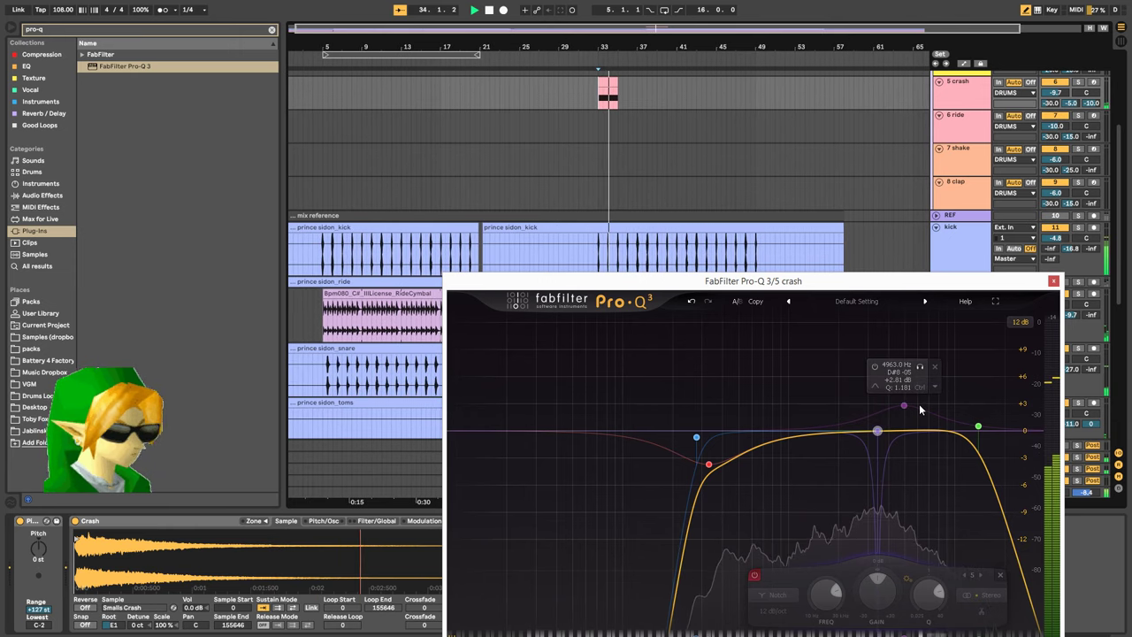
drag(903, 405, 902, 456)
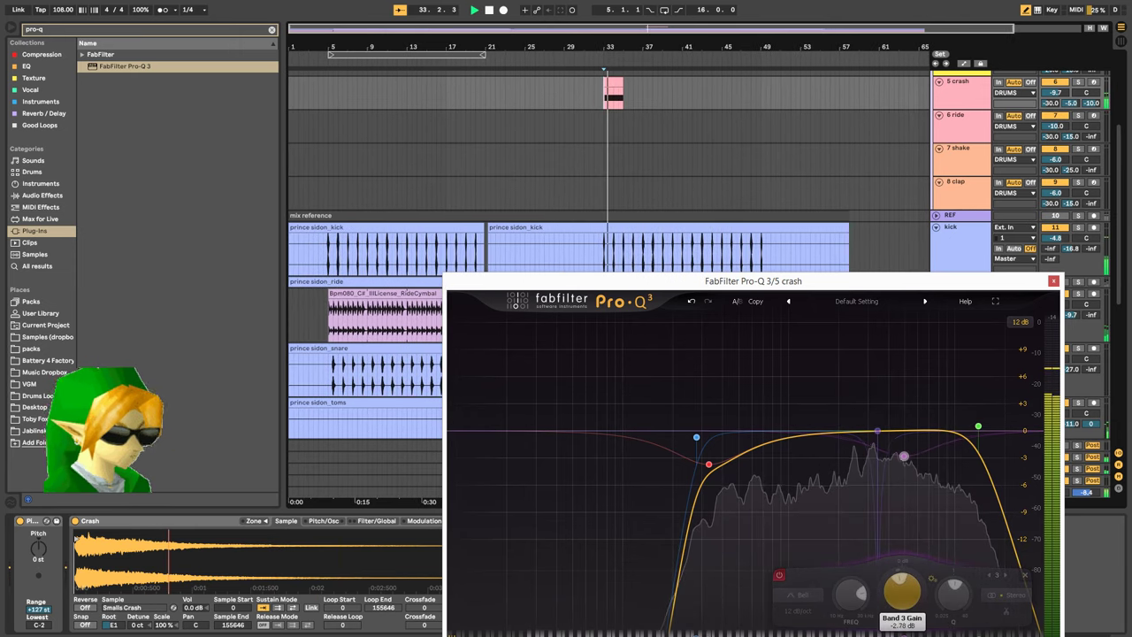
drag(902, 591, 901, 596)
click(779, 576)
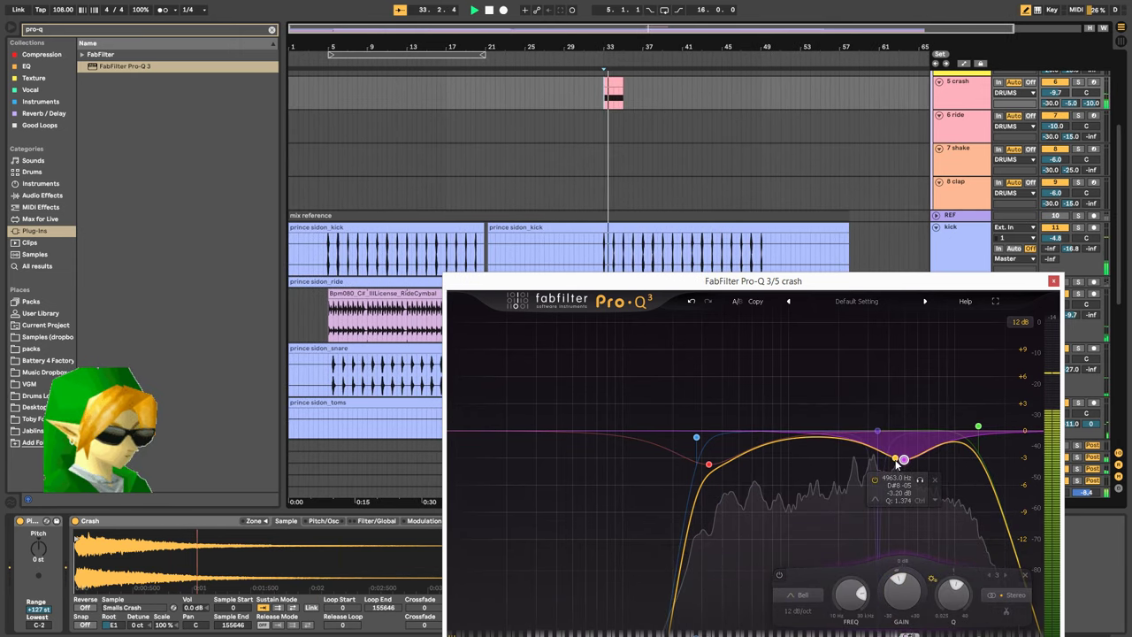
Deepen the bell cut to about -9 dB at a lower frequency, add a slight high boost, set the high cut to about 11618 Hz, and close the equalizer
scroll(901, 464, up, 2)
drag(902, 464, 871, 513)
scroll(869, 519, up, 2)
drag(920, 445, 964, 432)
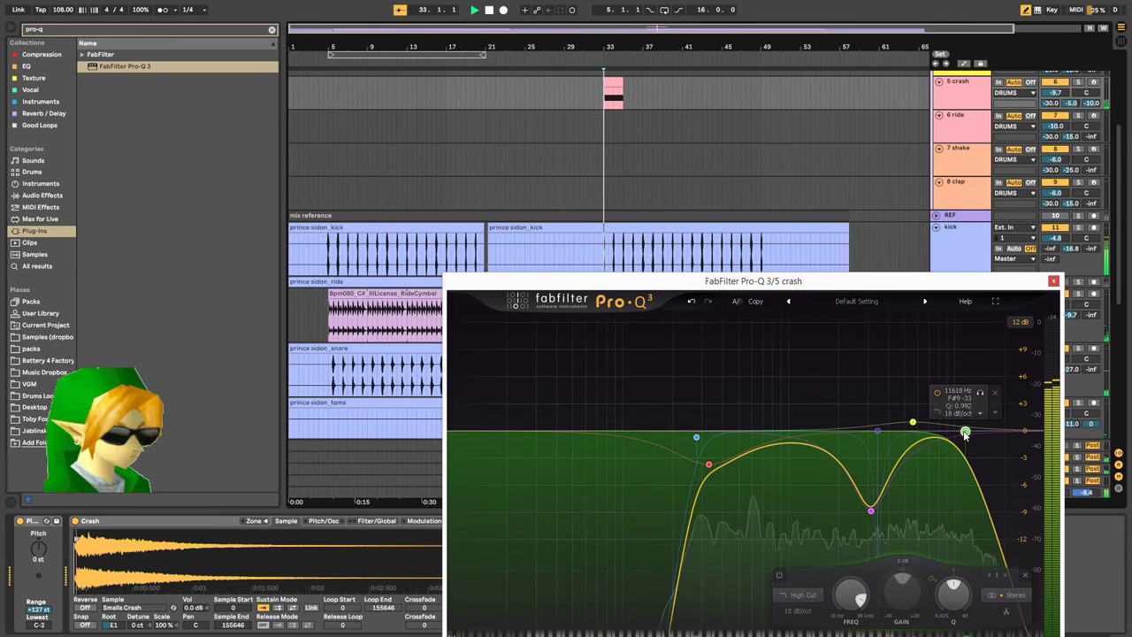
click(1053, 281)
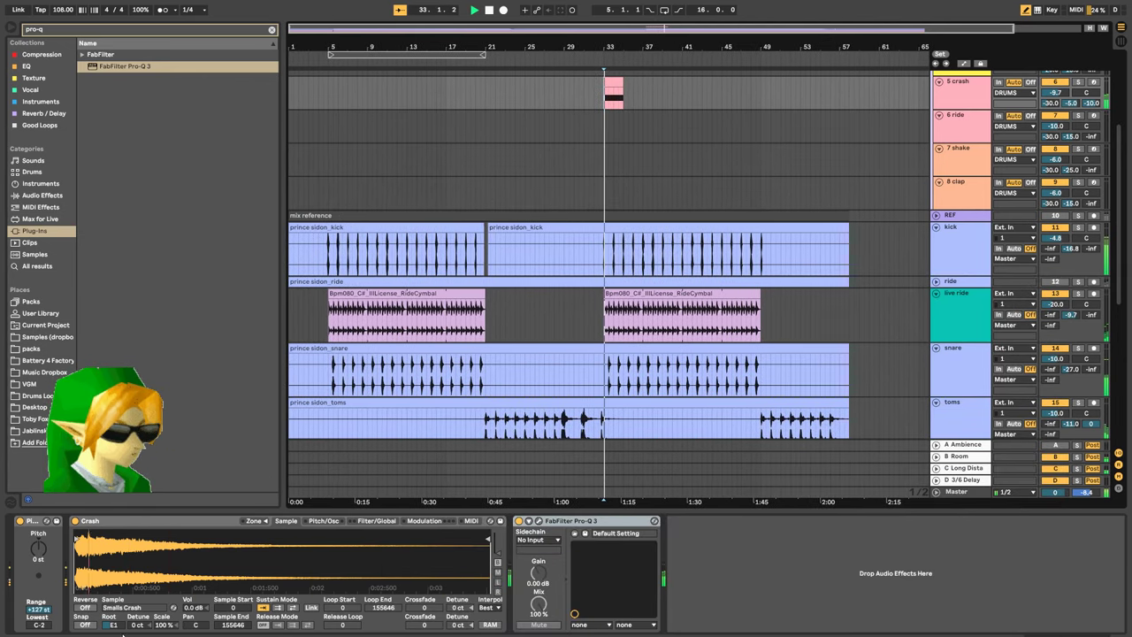
Try the crash sample's root note at C#1 and C1 during playback and return it to E1
key(space)
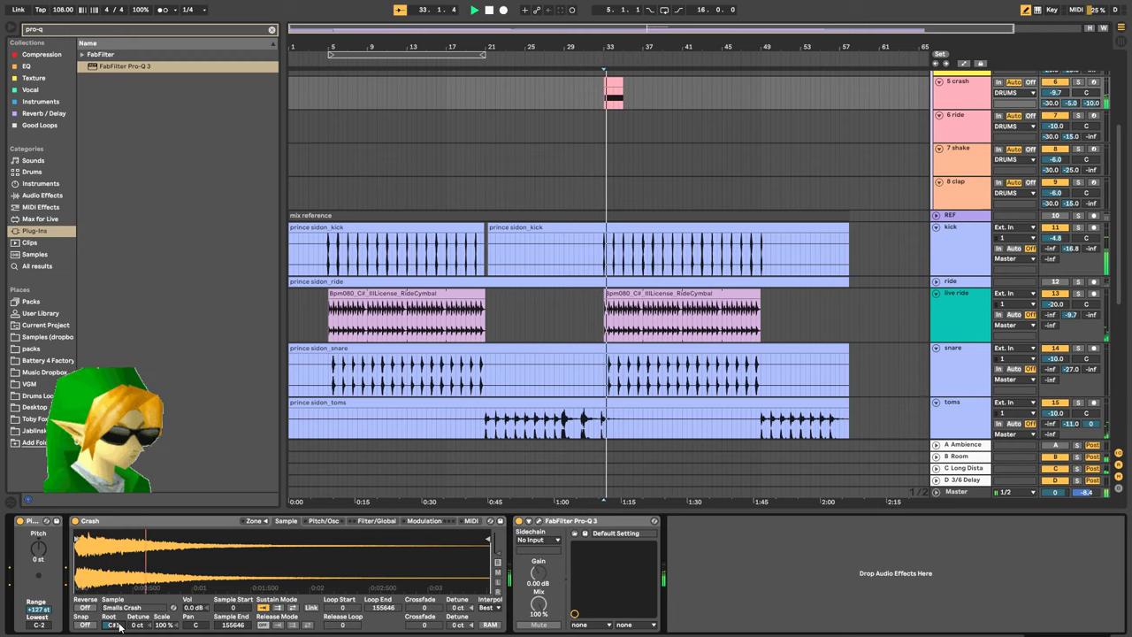
key(space)
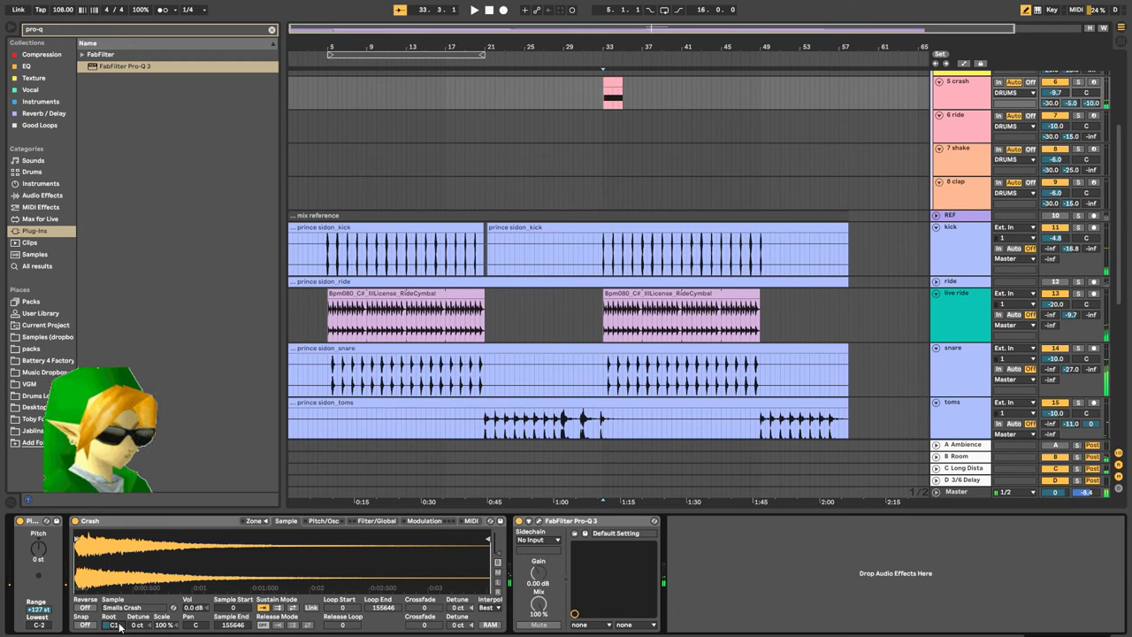
key(space)
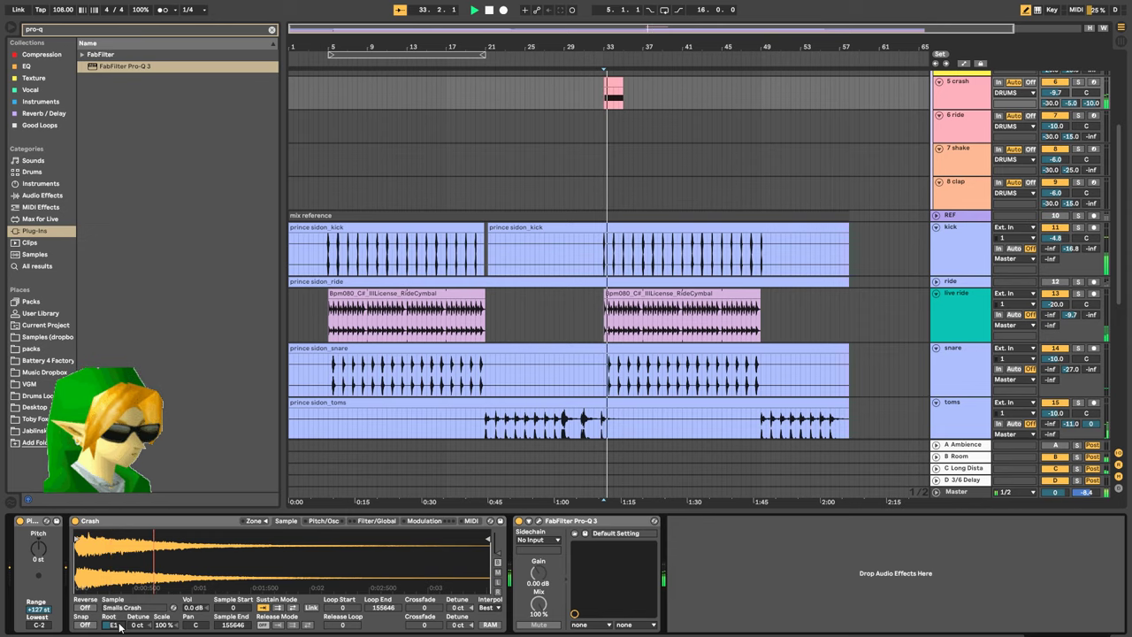
Enlarge the 5 crash track's lane, select the crash clip at bar 33, and briefly solo the B Room return
drag(984, 109, 983, 193)
drag(604, 48, 603, 60)
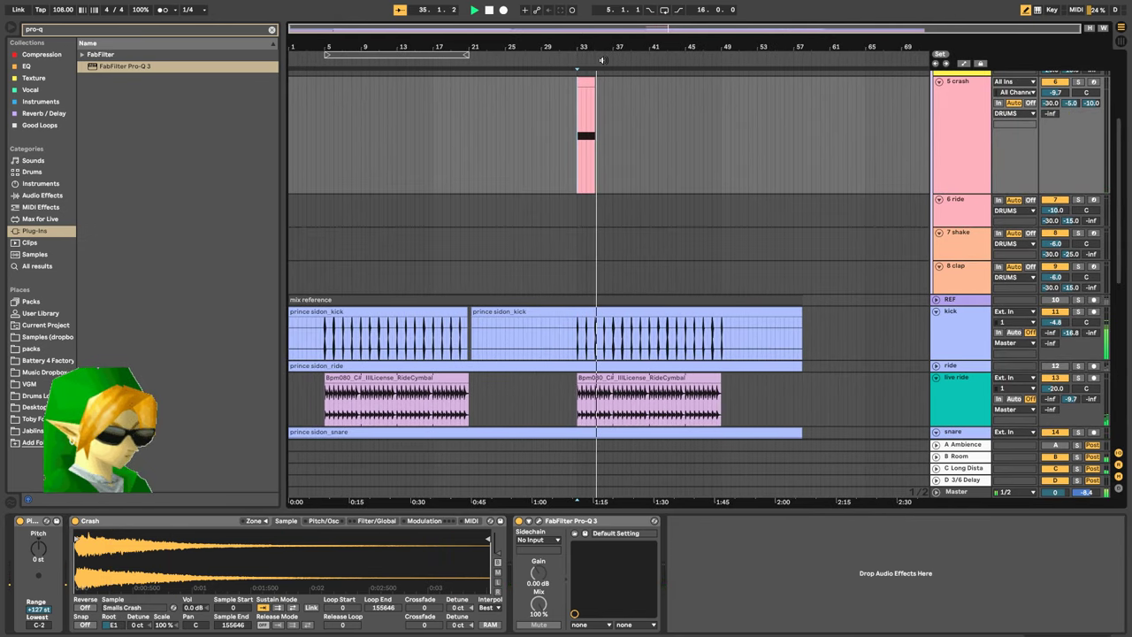
click(583, 80)
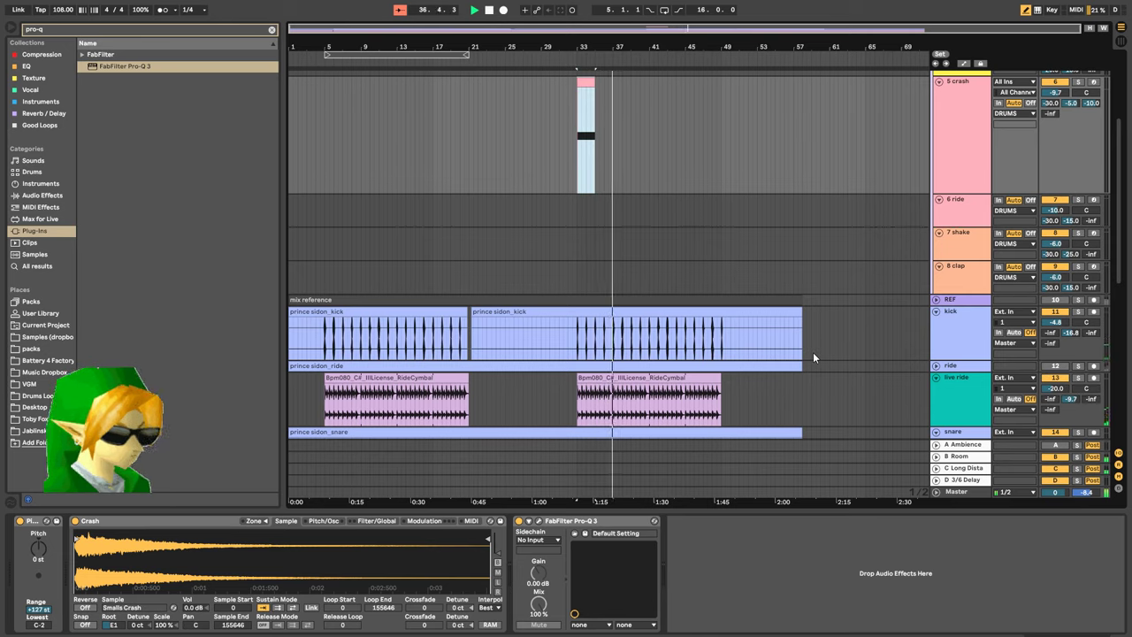
click(1076, 457)
click(1076, 457)
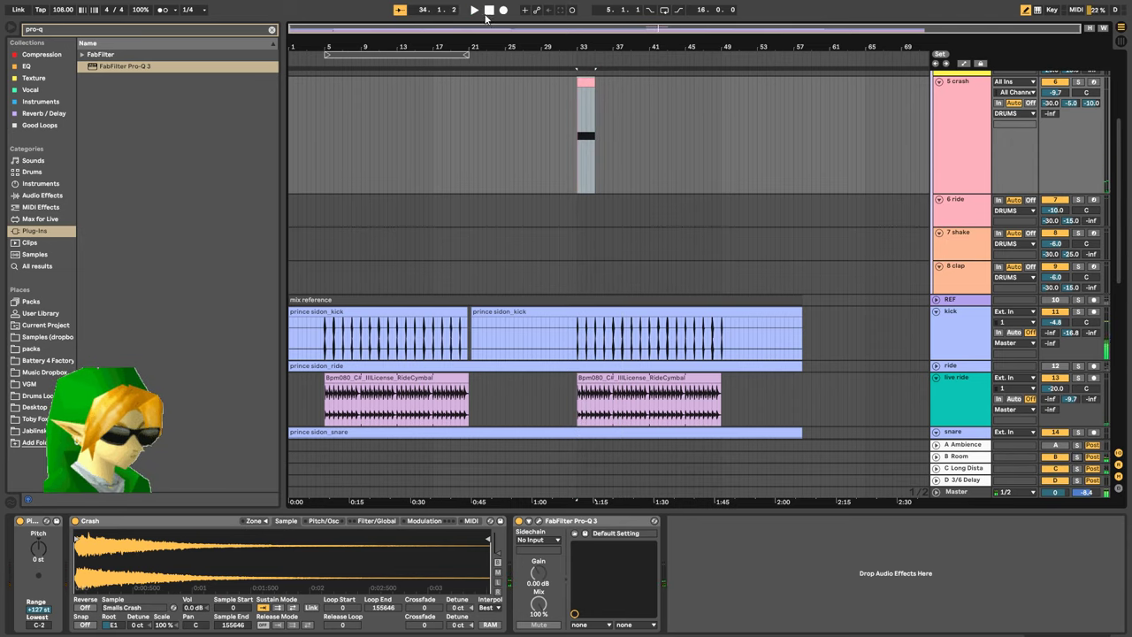
Play the arrangement from the start and add locators at bars 5 and 21
click(486, 15)
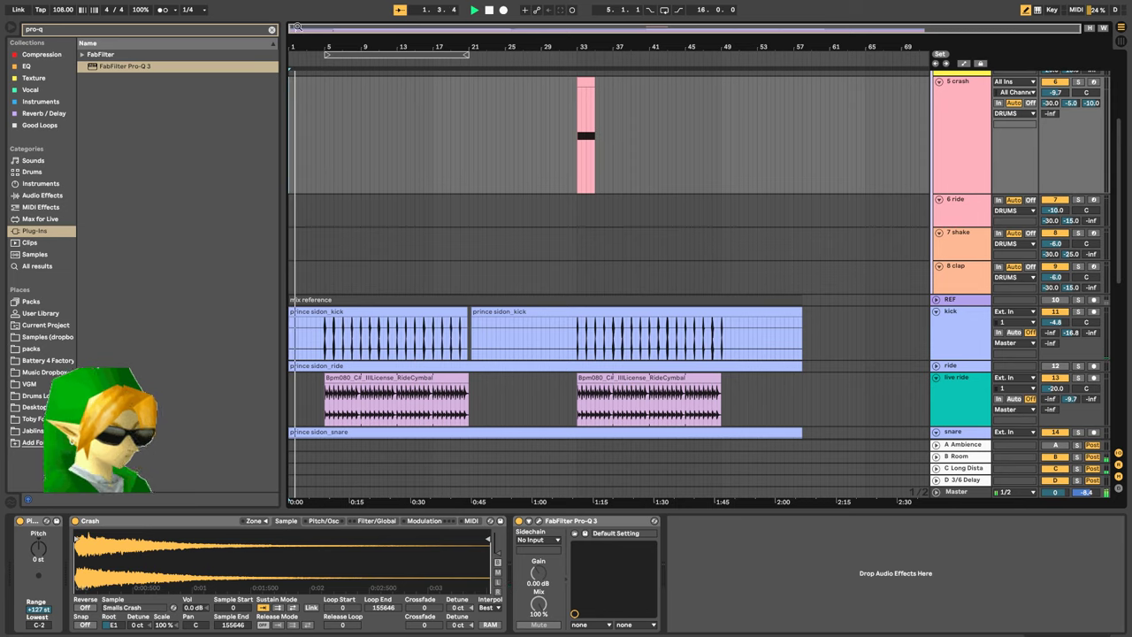
drag(298, 26, 299, 50)
right_click(364, 62)
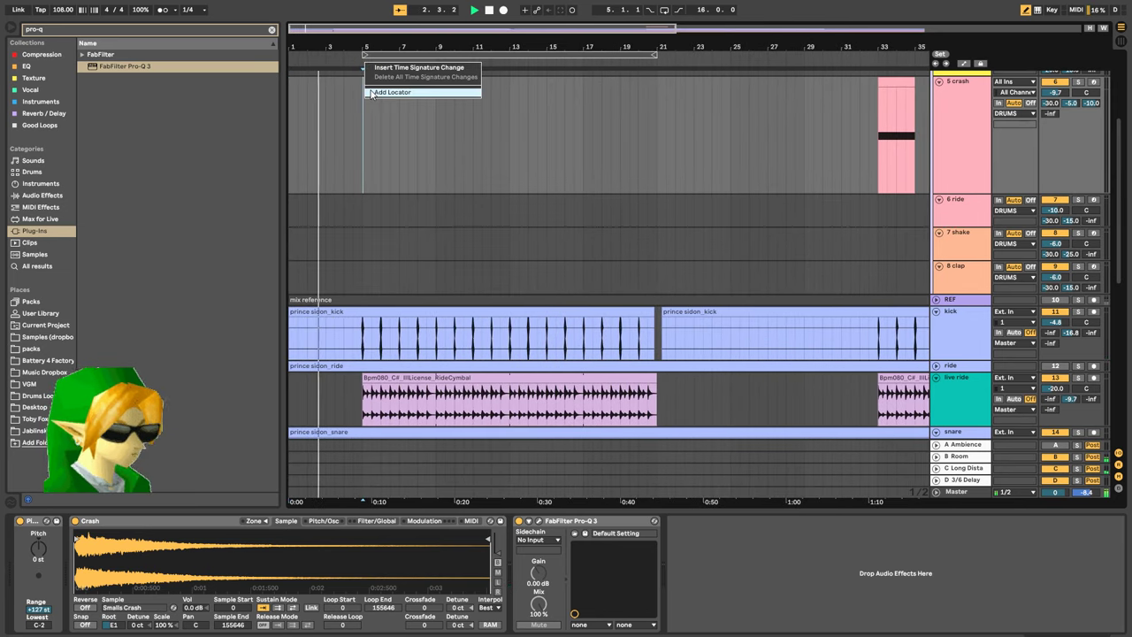
click(389, 93)
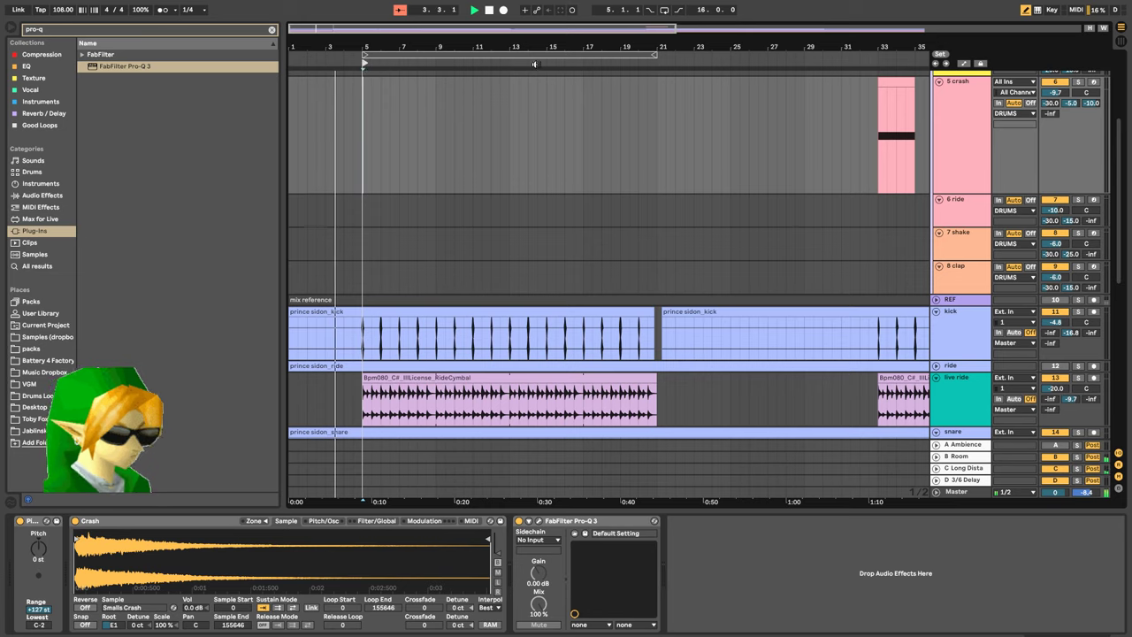
right_click(659, 61)
click(680, 96)
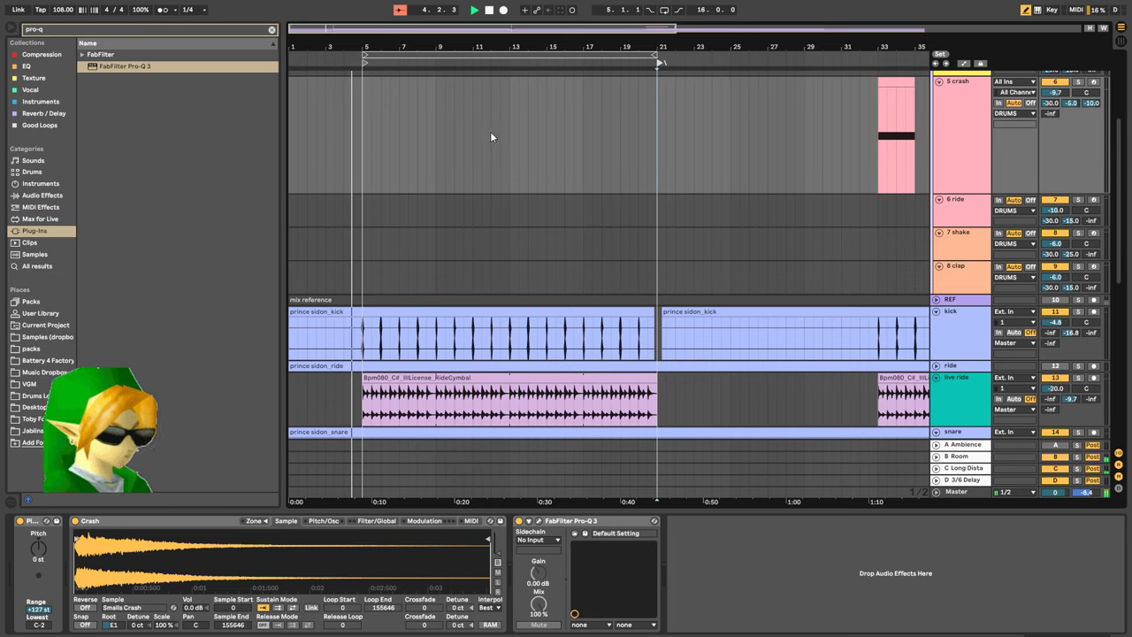
Paste the crash clip at bar 5 on the 5 crash track, keeping the locator at bar 21
click(364, 162)
key(ctrl+v)
right_click(659, 66)
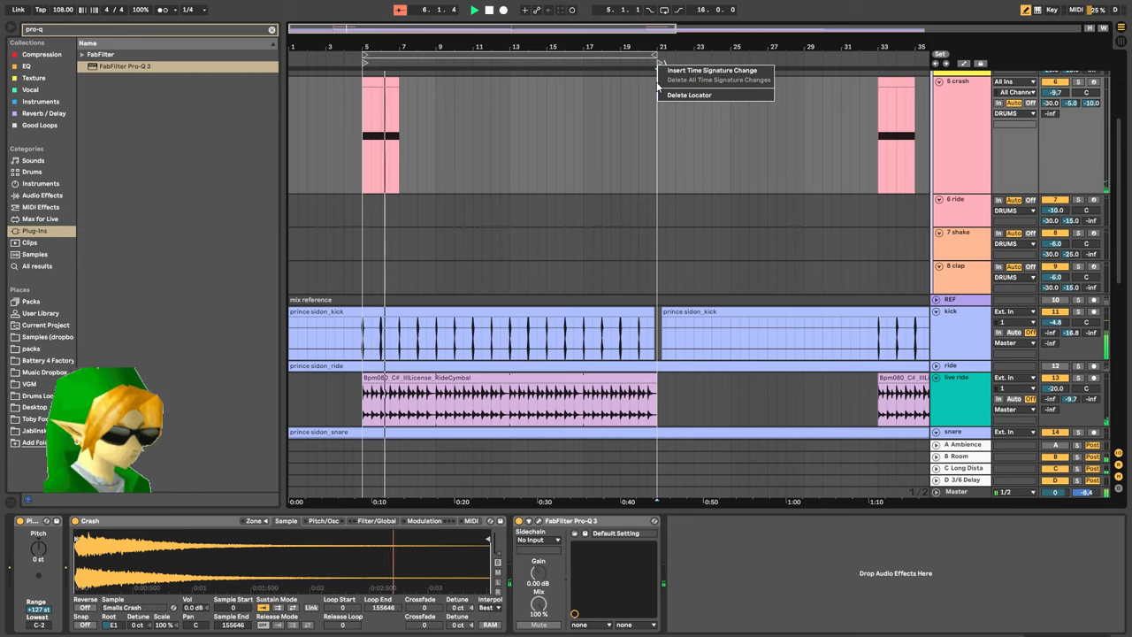
right_click(658, 62)
click(660, 76)
key(BackSpace)
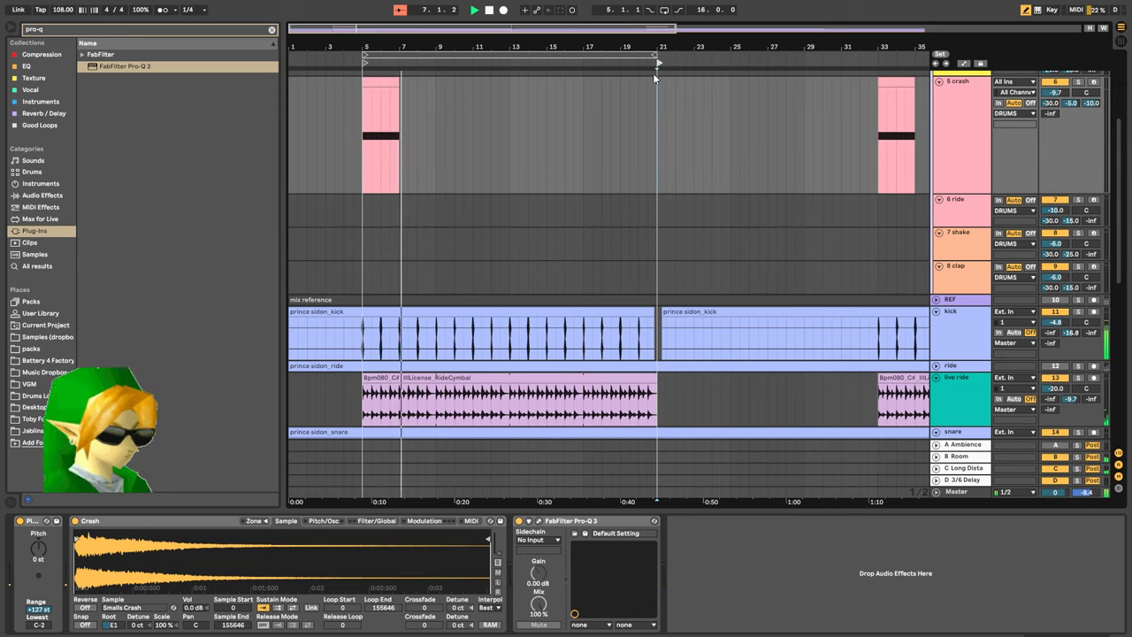
Add locators at bars 33 and 49 to mark the start and end of the second ride section
scroll(661, 69, right, 5)
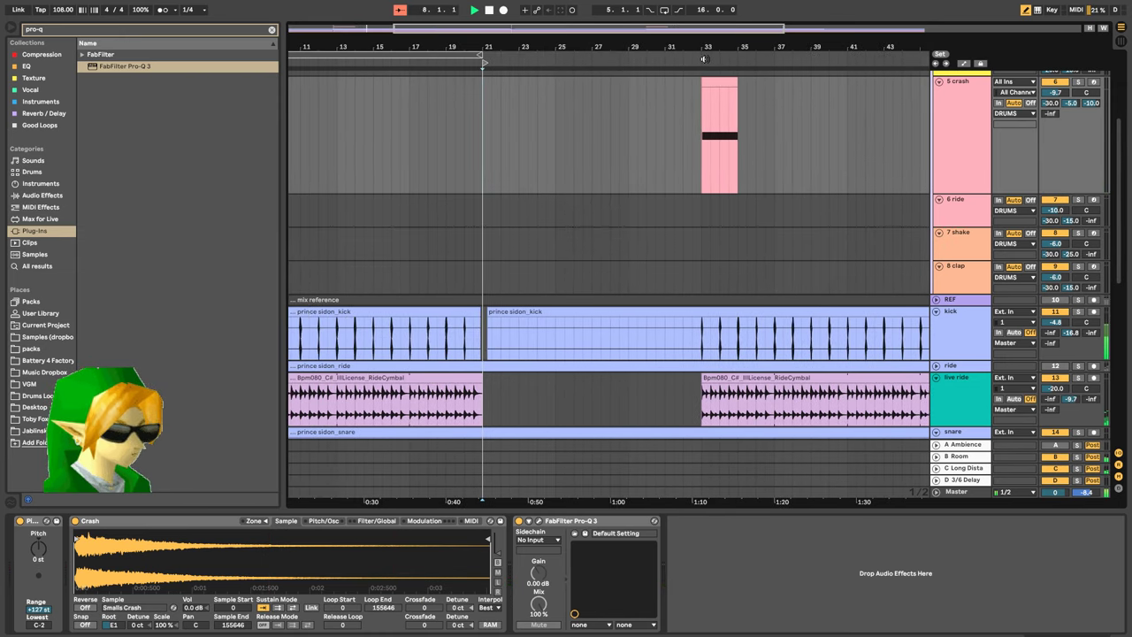
right_click(703, 59)
click(732, 92)
scroll(771, 98, right, 7)
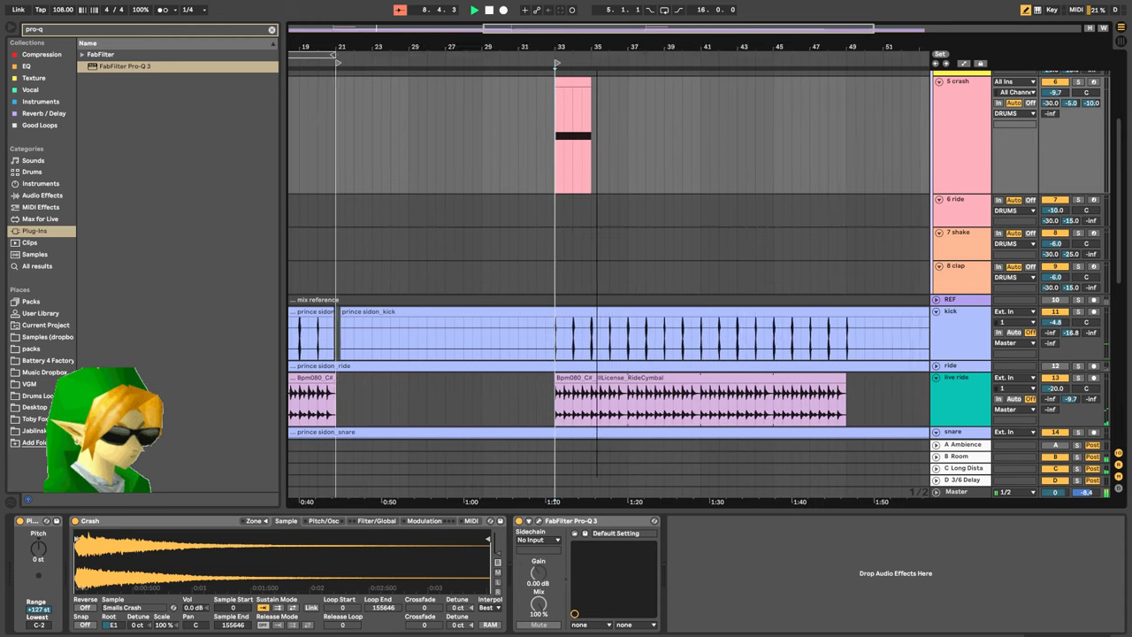
right_click(687, 62)
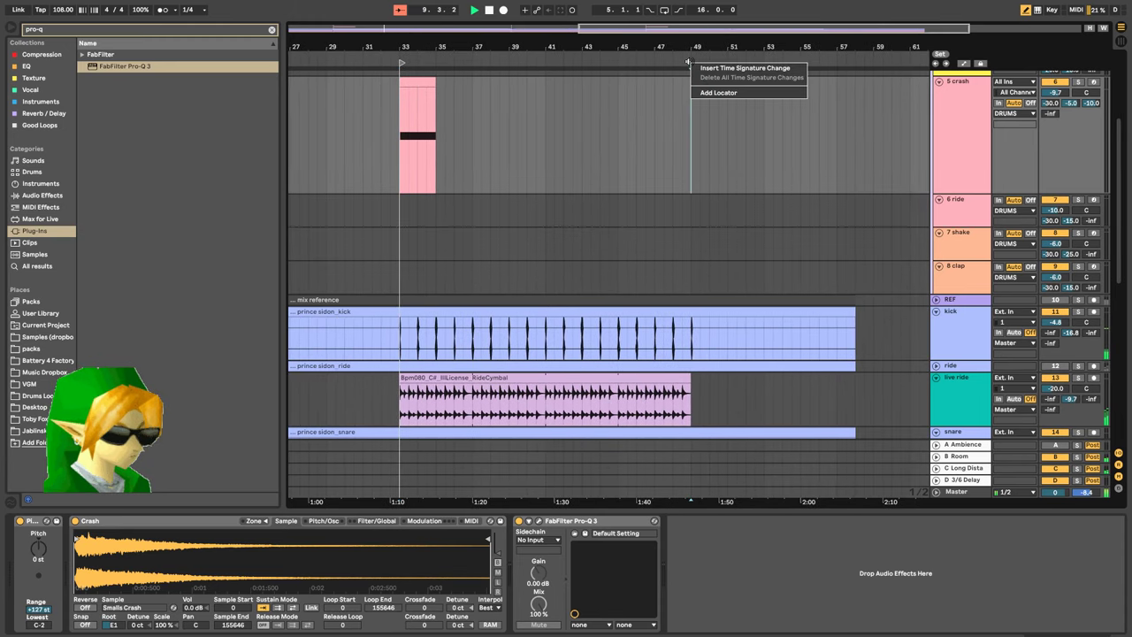
click(718, 96)
drag(715, 35, 715, 11)
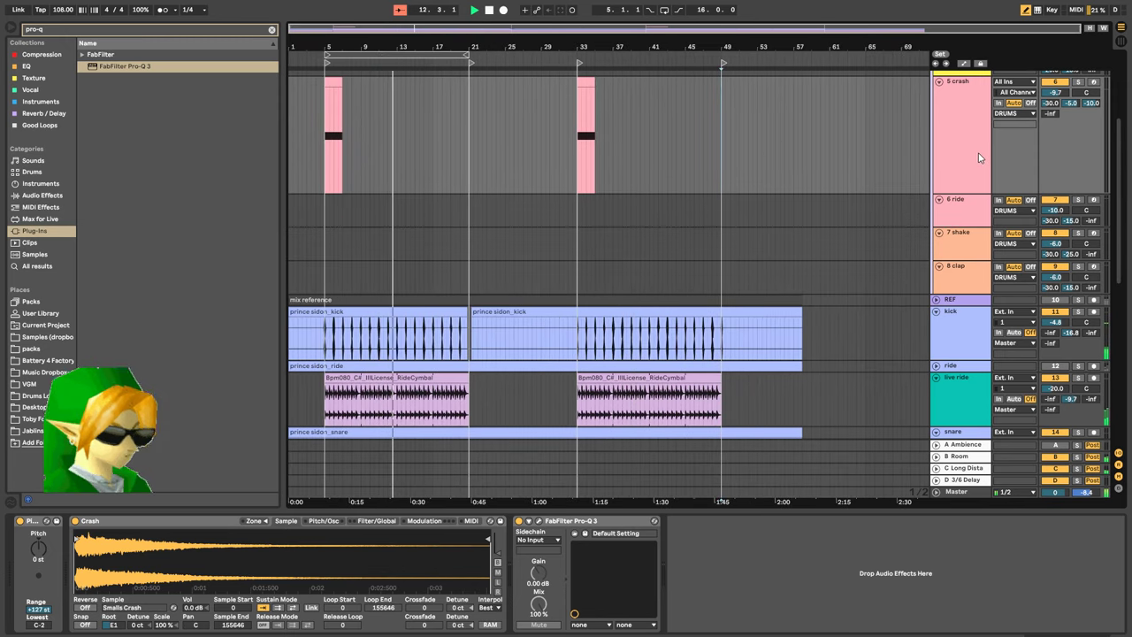
Insert an audio track below 5 crash and place Smalls_Crash.wav from the crash sample's folder on it at bar 9
click(966, 109)
key(ctrl+t)
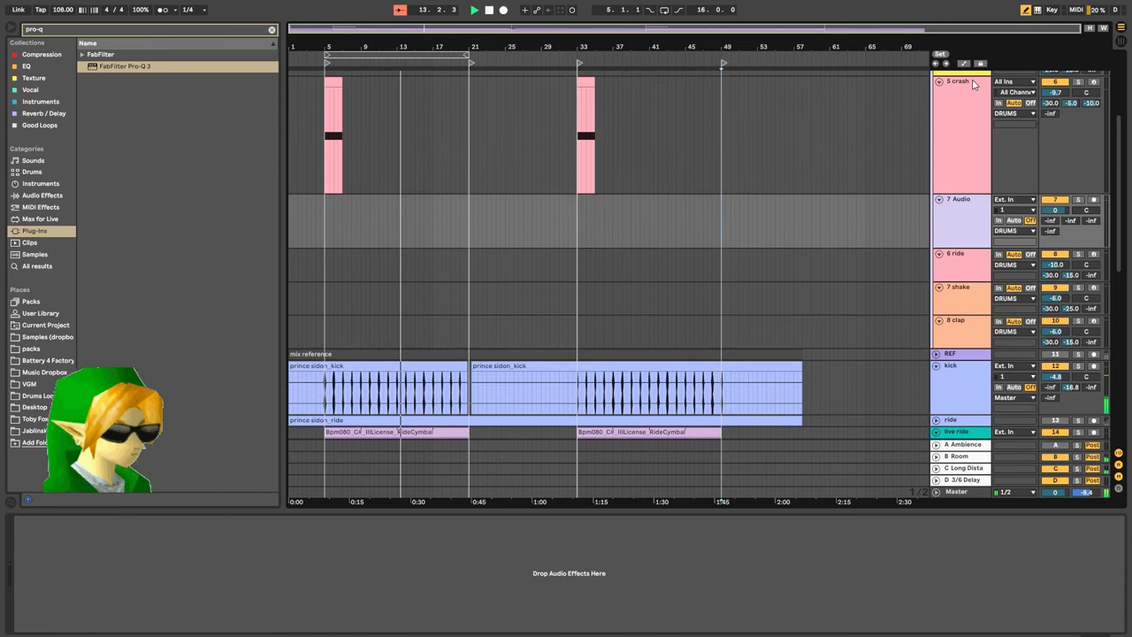
right_click(146, 555)
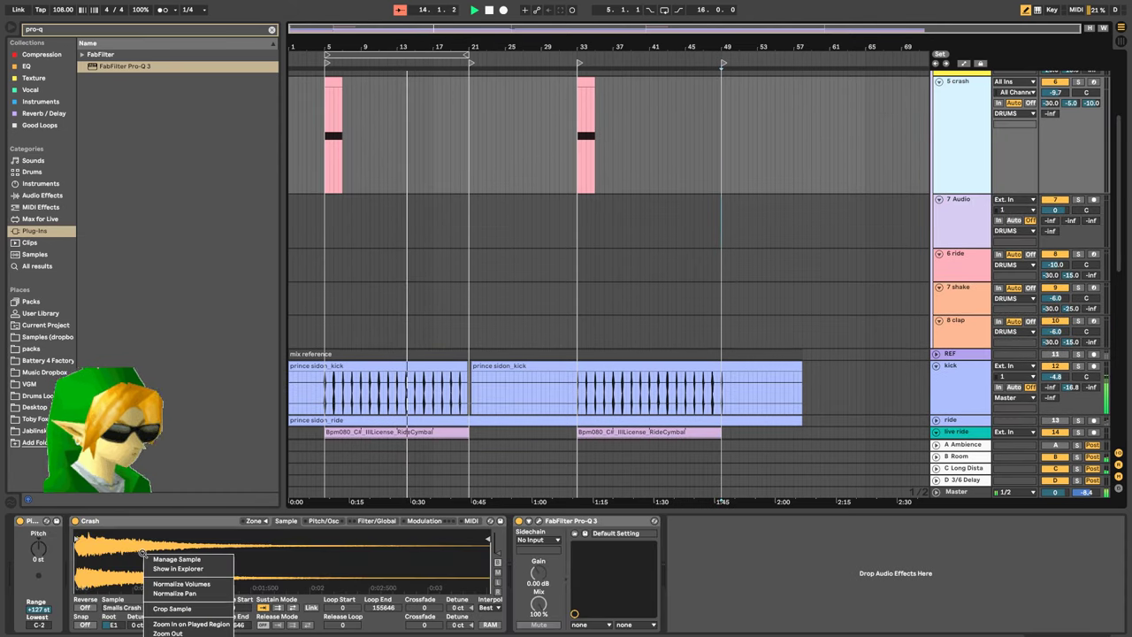
click(191, 569)
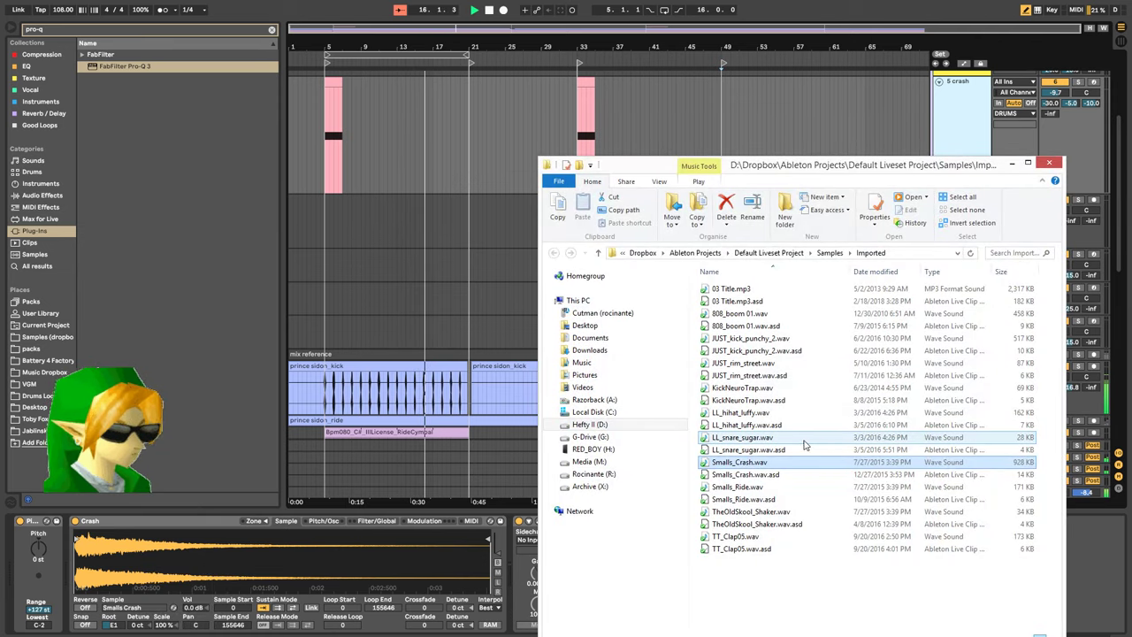
drag(800, 460, 364, 214)
click(1048, 163)
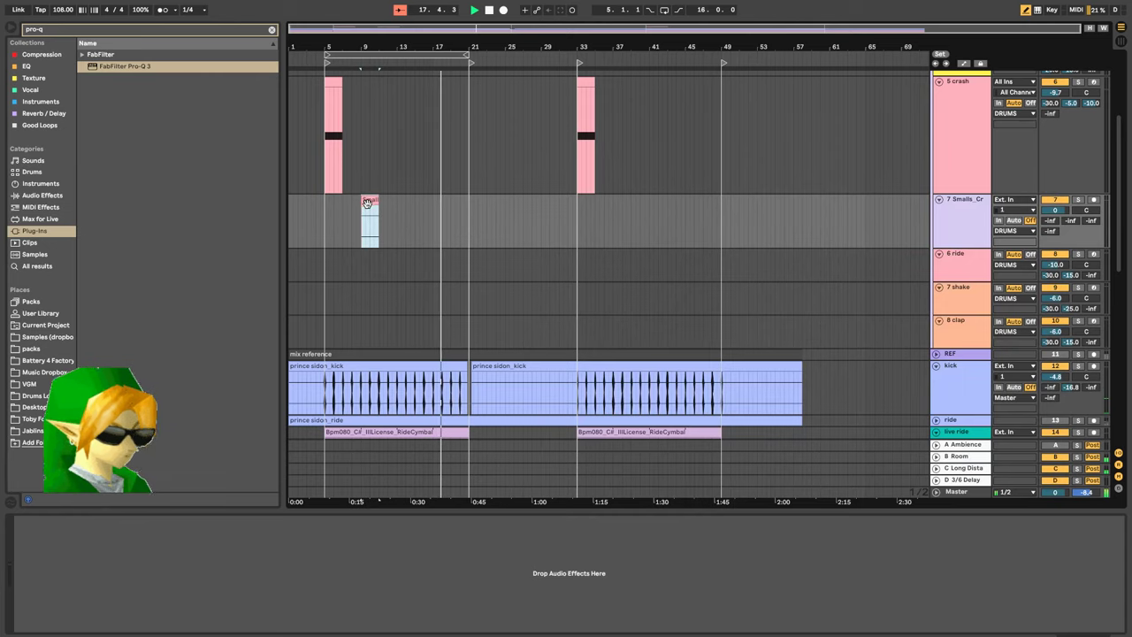
Reverse the imported crash clip and copy the 5 crash track's FabFilter Pro-Q 3 onto the new audio track
drag(370, 209, 433, 209)
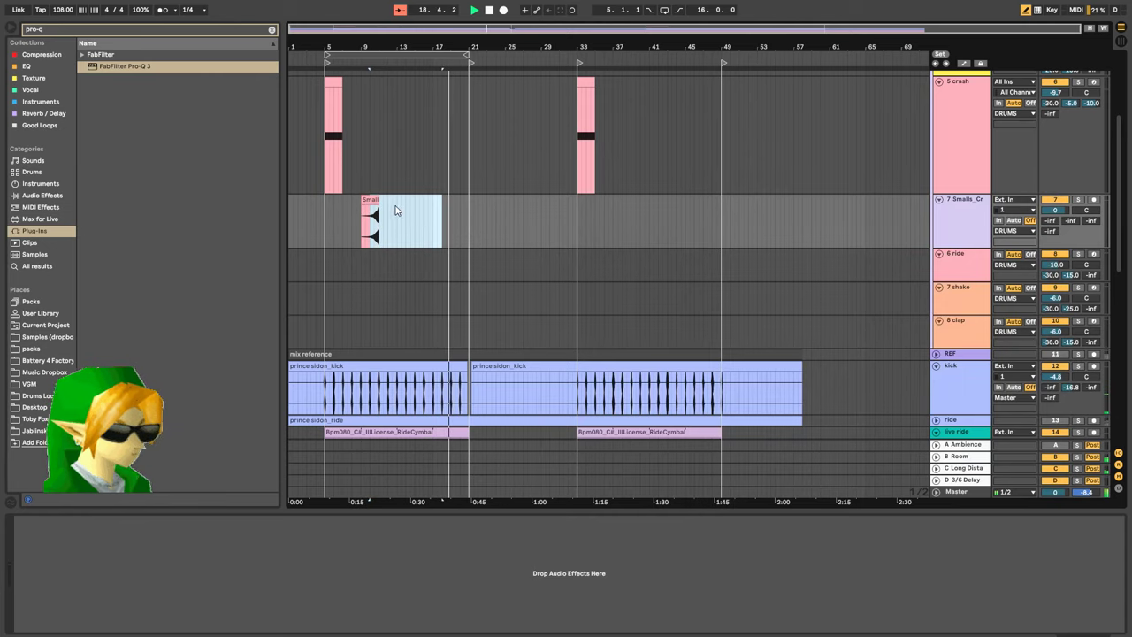
click(395, 211)
click(454, 152)
click(590, 522)
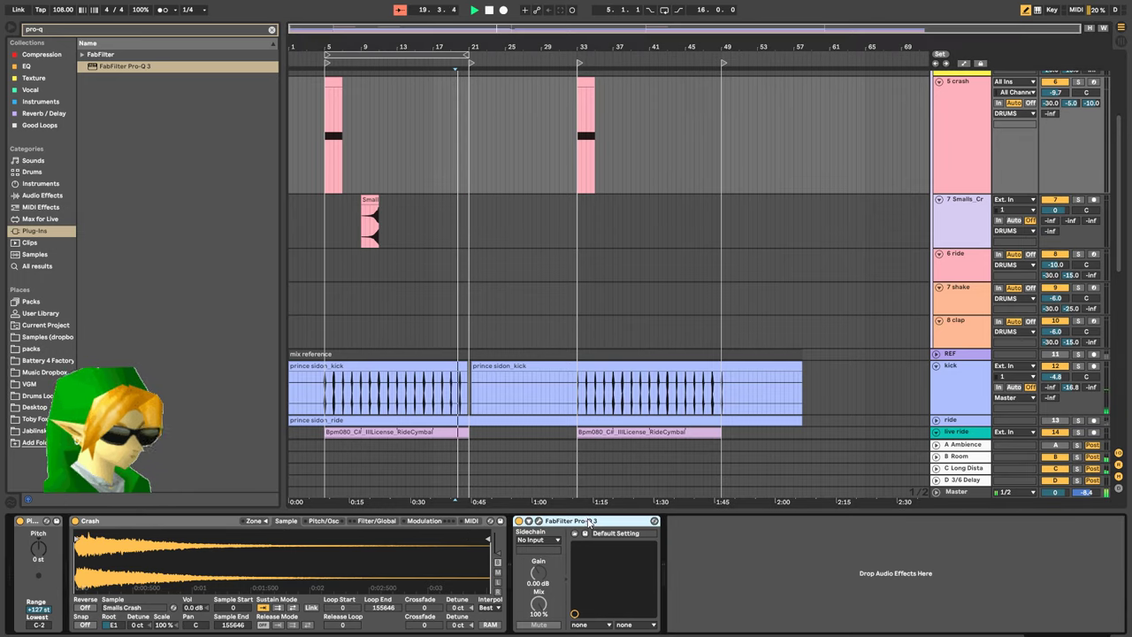
click(480, 220)
click(546, 585)
key(ctrl+v)
click(376, 201)
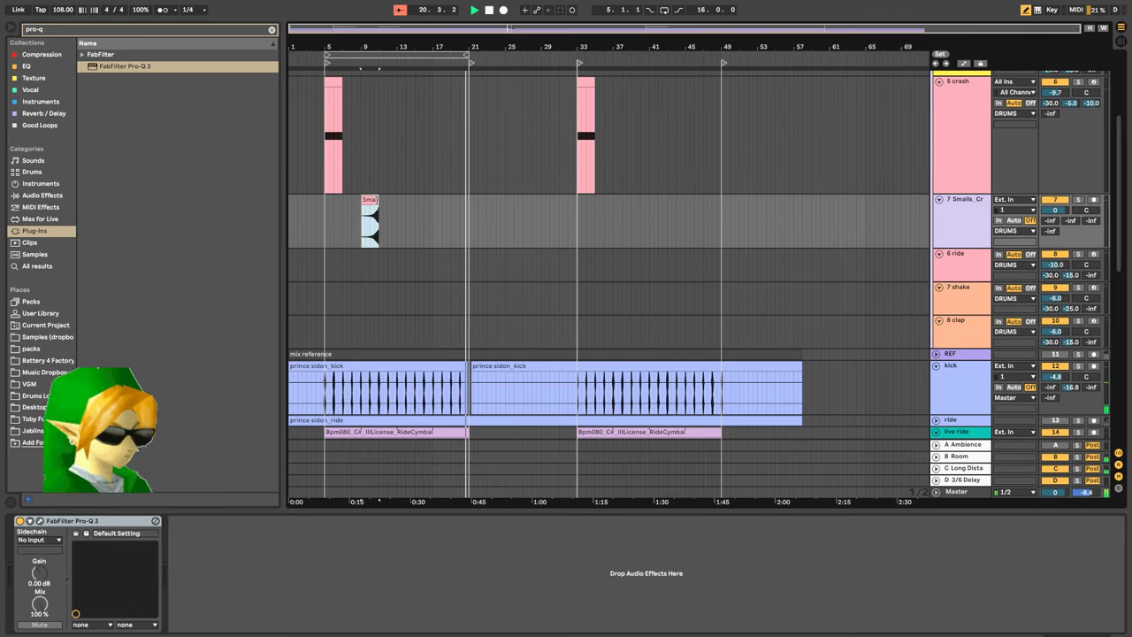
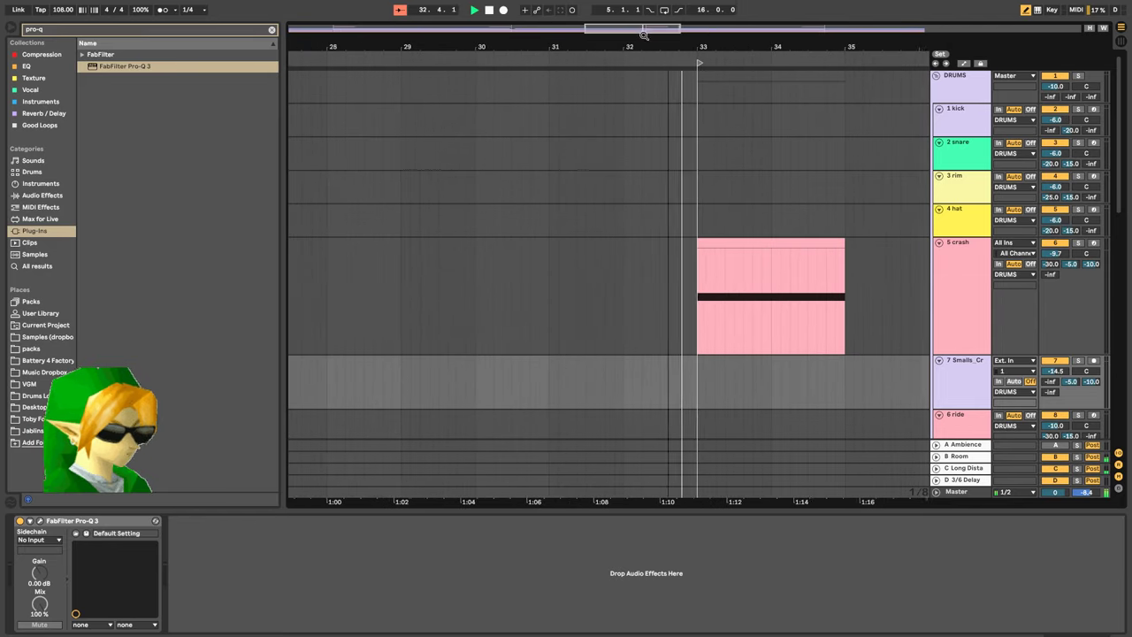
Delete the end of the riser on the fx track, from late in bar 32 to just past bar 33, and play it back
scroll(633, 355, down, 10)
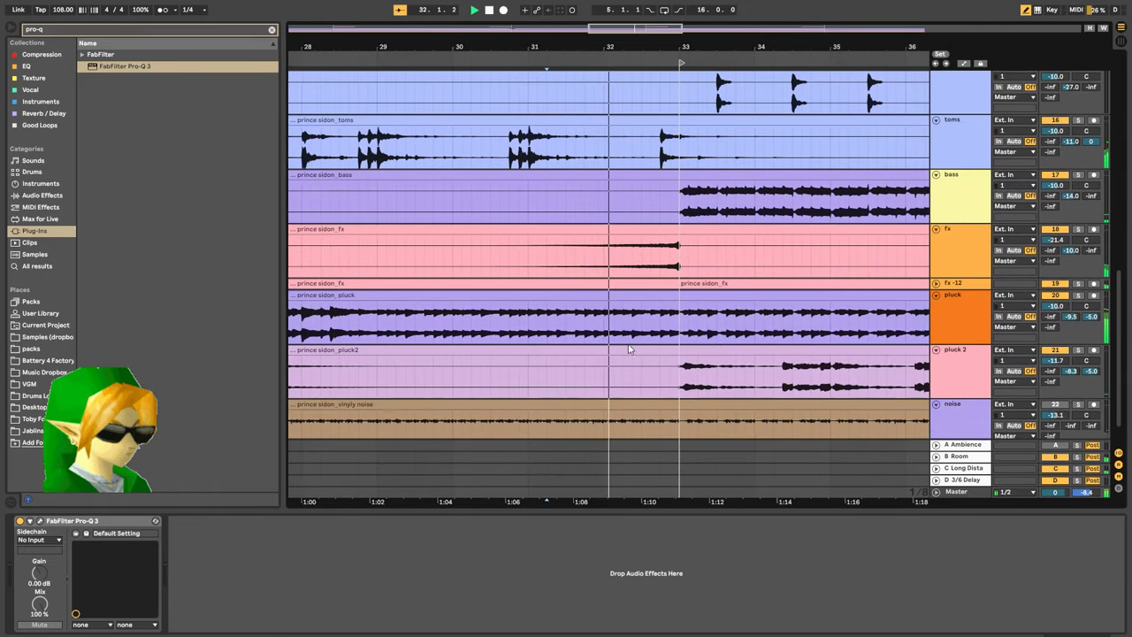
click(621, 272)
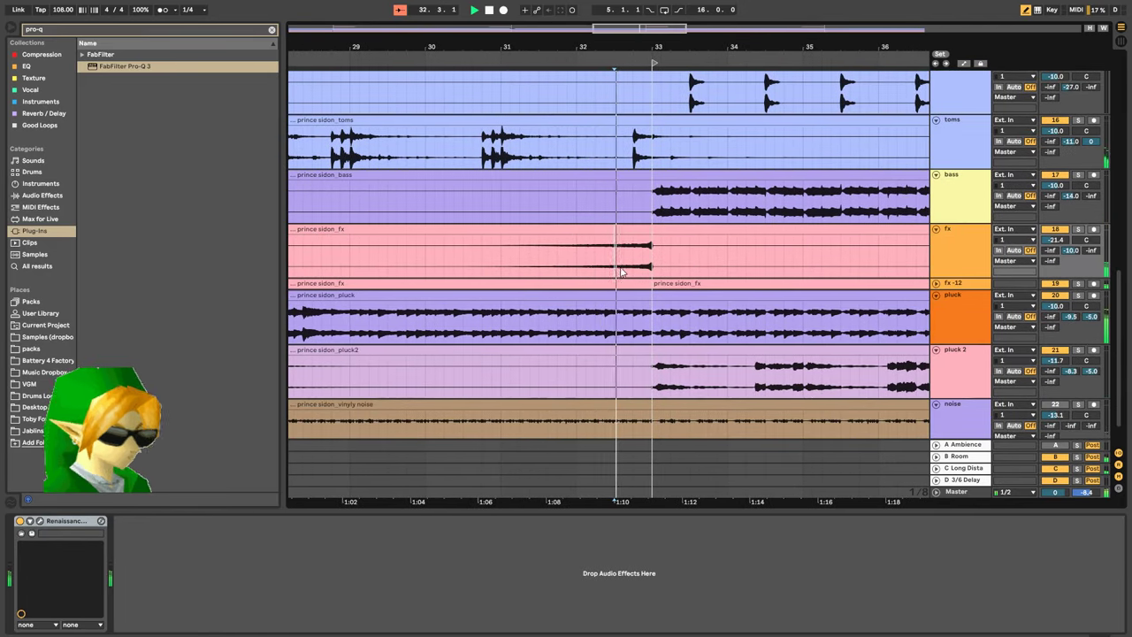
click(597, 270)
key(space)
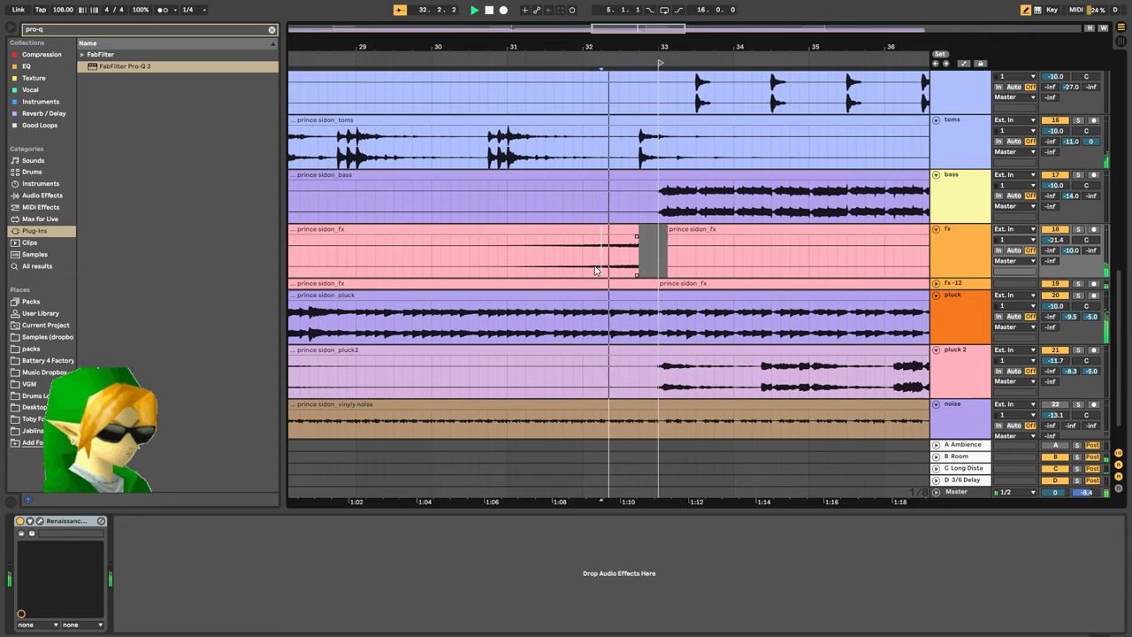
click(440, 250)
key(space)
key(space)
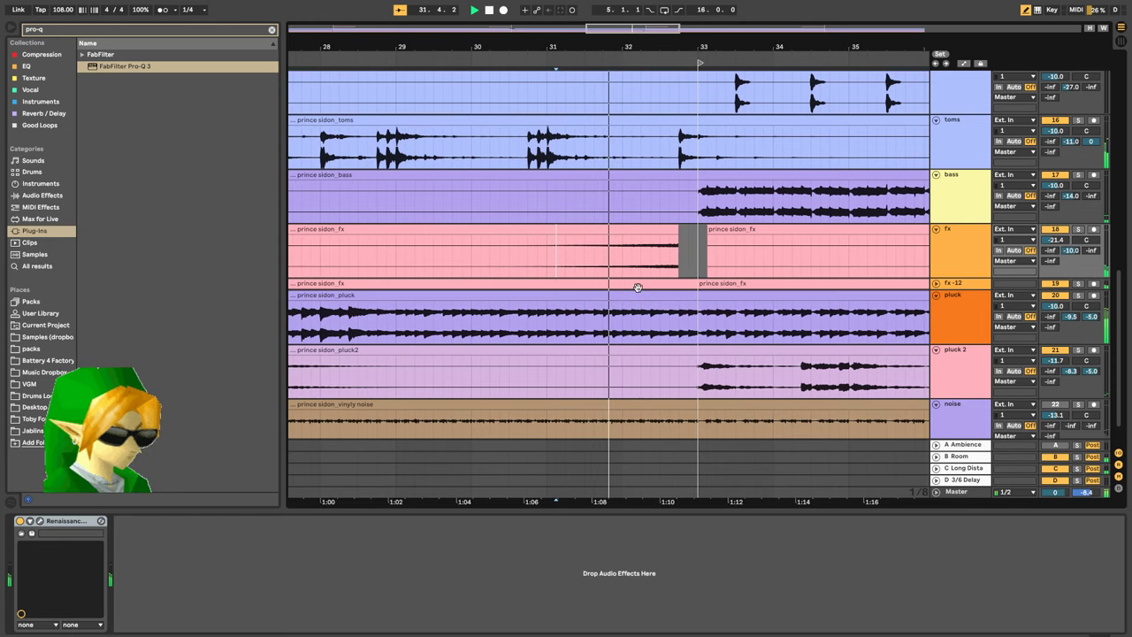
Replay the transition into bar 33 from around bar 32 and check the tracks for remaining riser sound
click(657, 225)
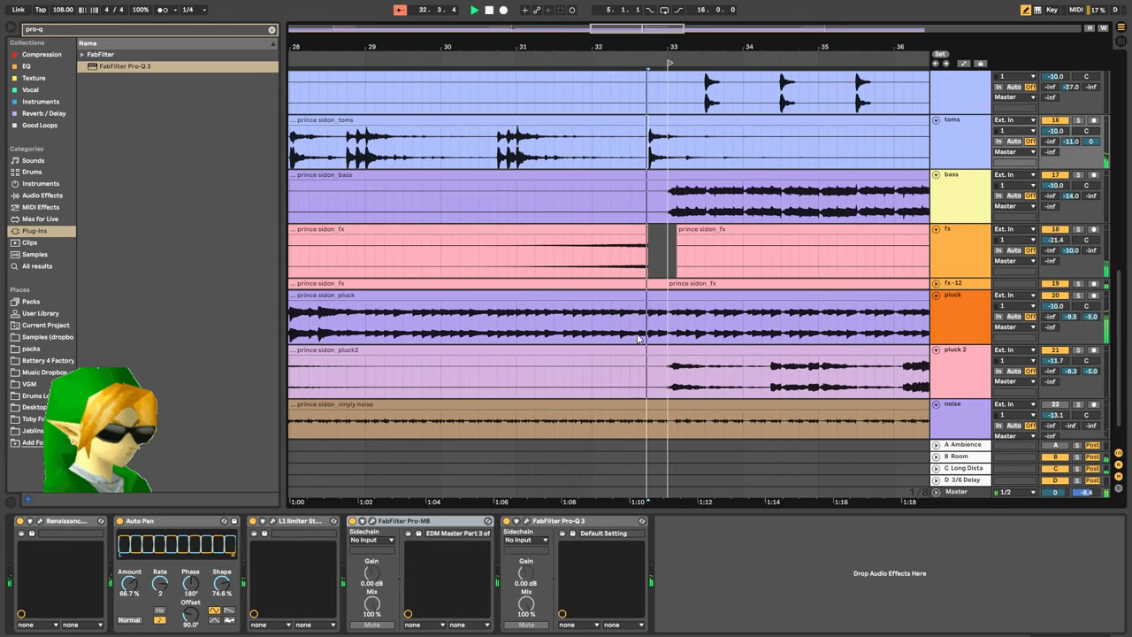
click(604, 268)
key(space)
key(space)
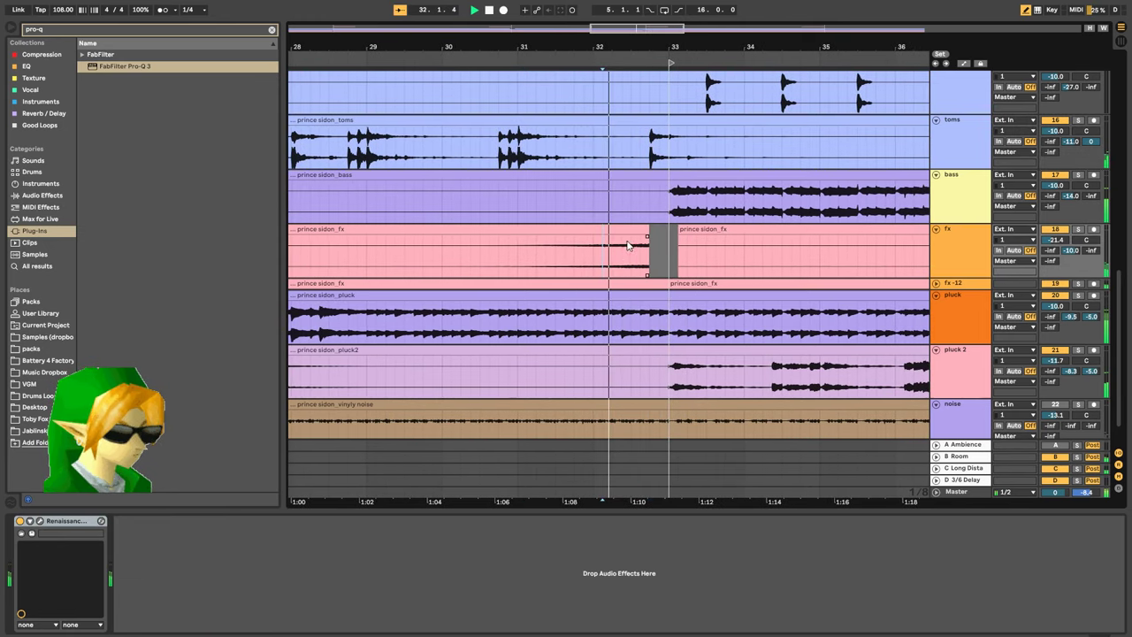
scroll(606, 137, up, 15)
scroll(610, 124, down, 15)
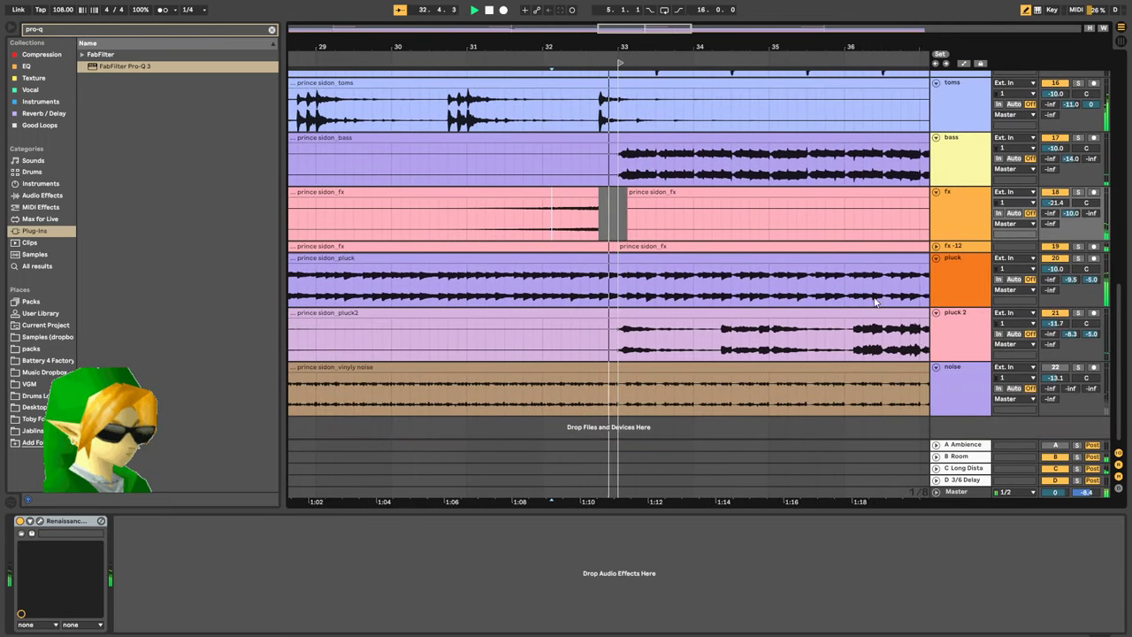
Unfold the fx -12 track, delete the matching end of its riser around bar 33, and play the transition
key(space)
click(936, 247)
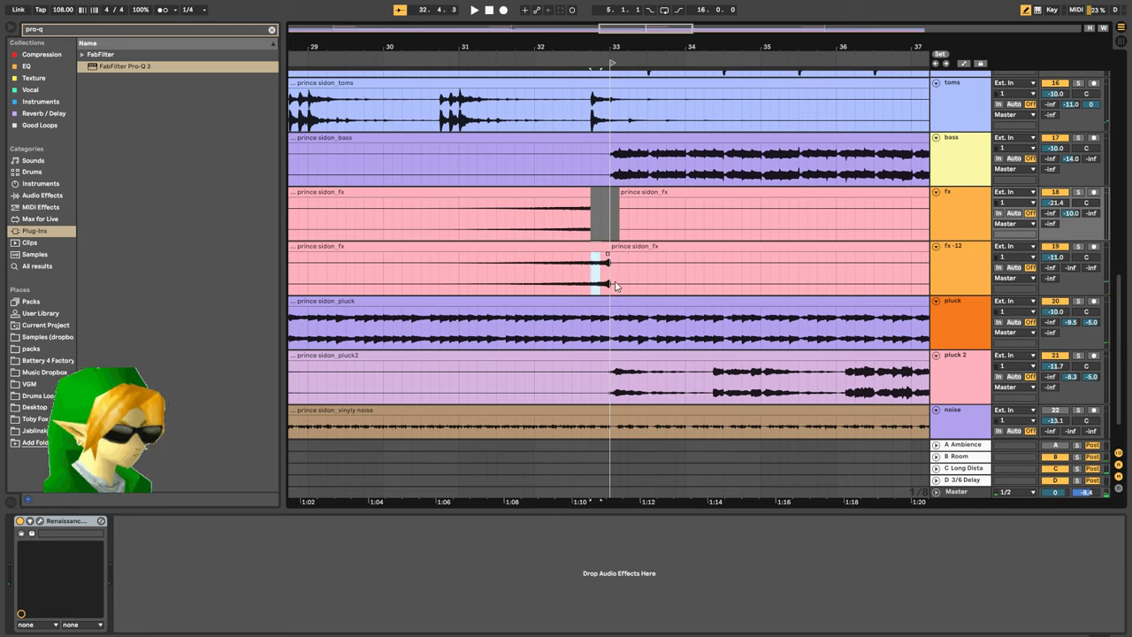
drag(616, 285, 617, 289)
key(space)
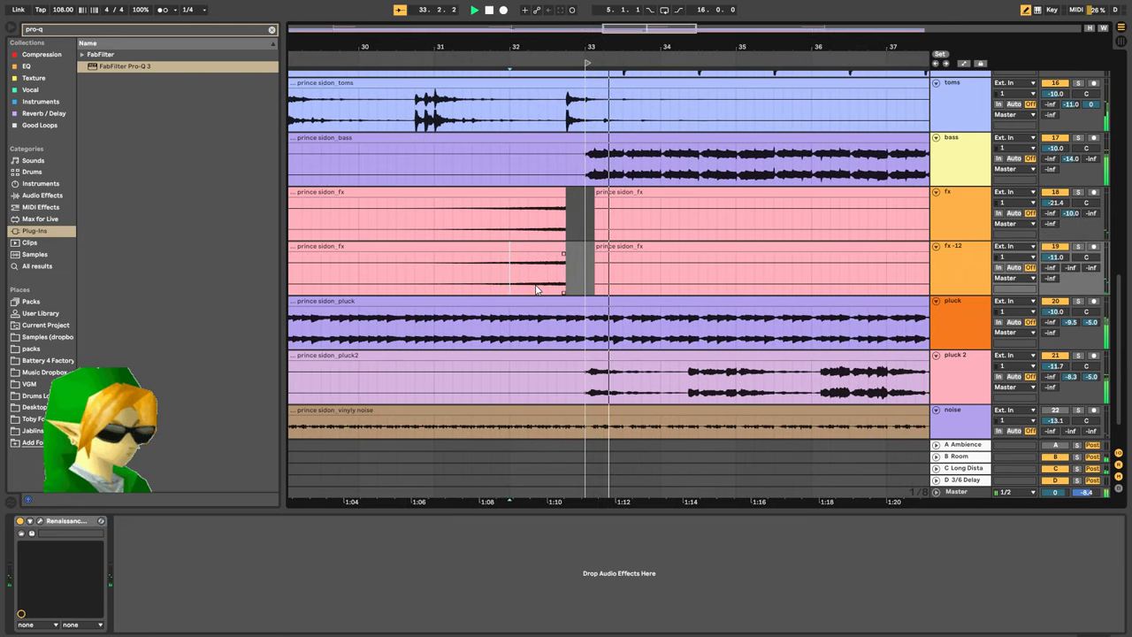
Search the plug-ins for h-delay and add H-Delay Stereo after the Pro-Q 3 on the 5 crash track
drag(666, 36, 667, 5)
scroll(639, 116, up, 4)
scroll(639, 116, up, 5)
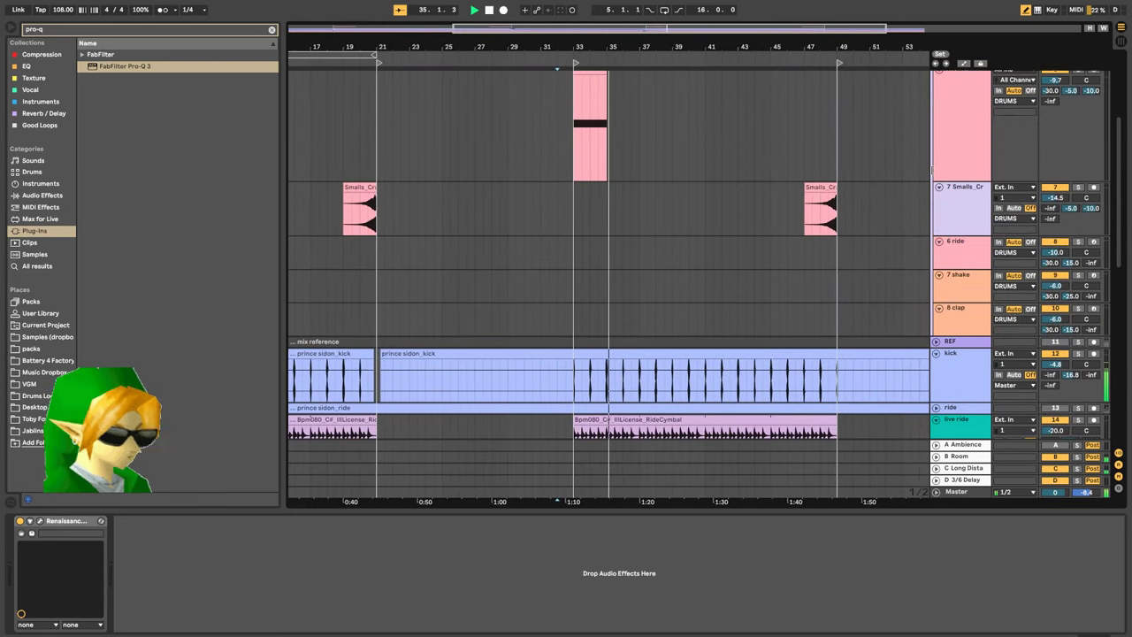
click(944, 154)
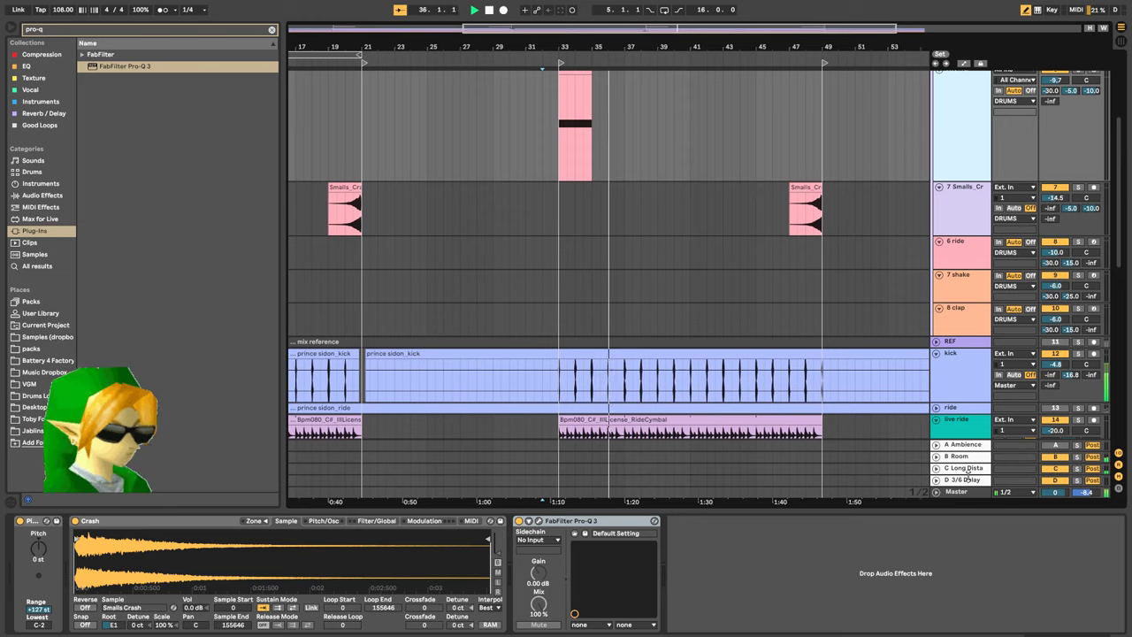
click(138, 29)
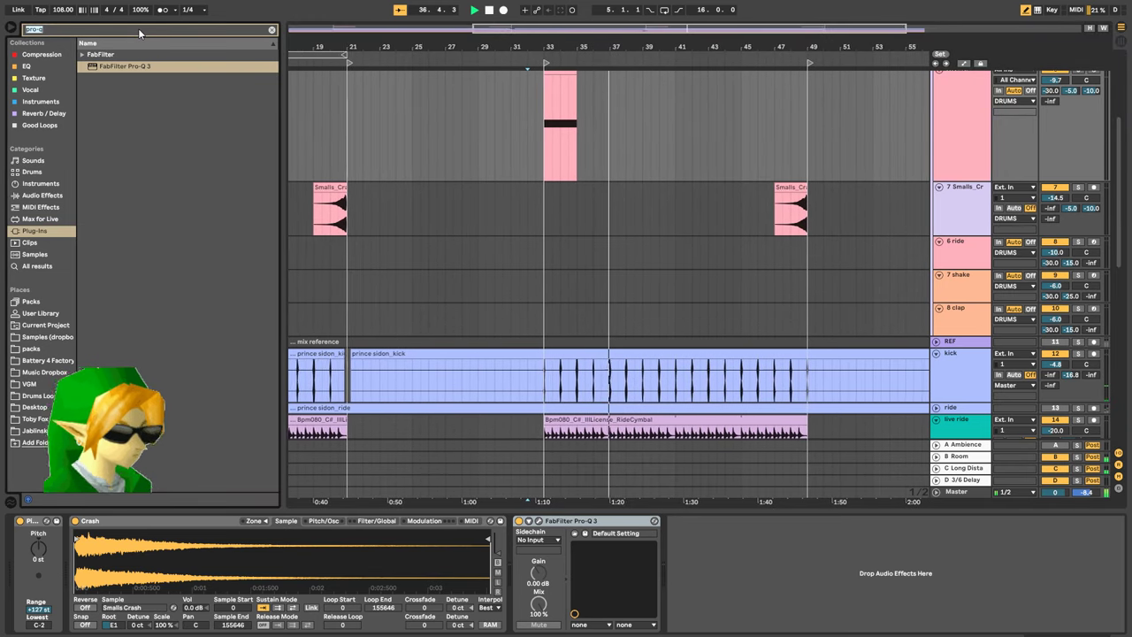
text(h-delay)
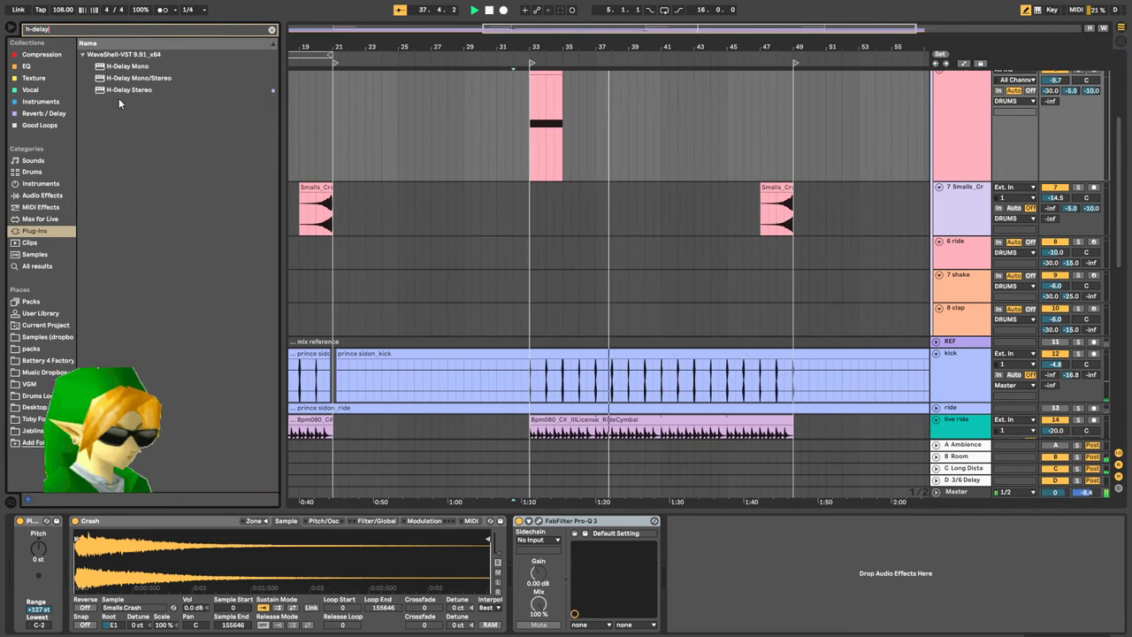
drag(119, 90, 751, 557)
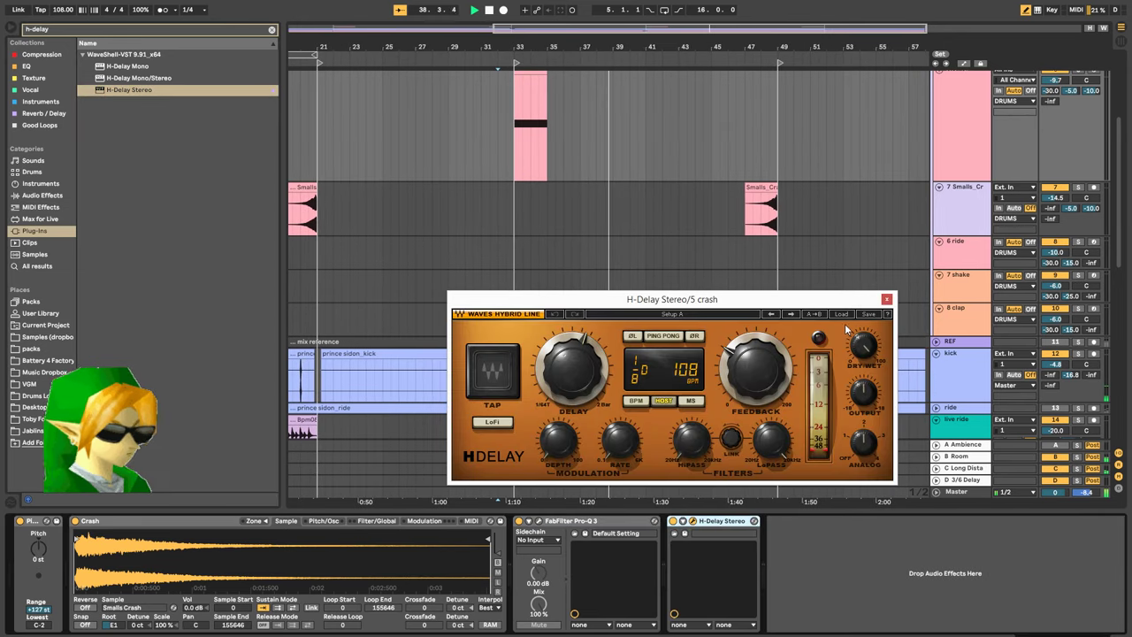
Load the Classics preset Basic Stereo Lo Fi in H-Delay, set the delay time to 1/4, and audition the crash
click(838, 314)
mouse_move(873, 395)
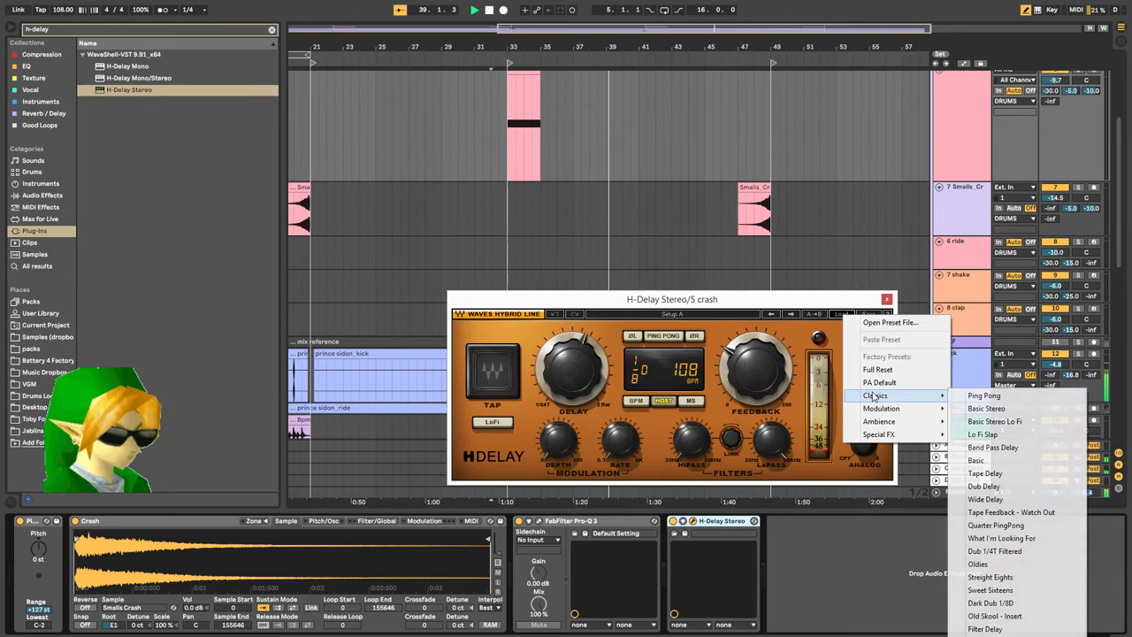
click(994, 421)
key(space)
key(space)
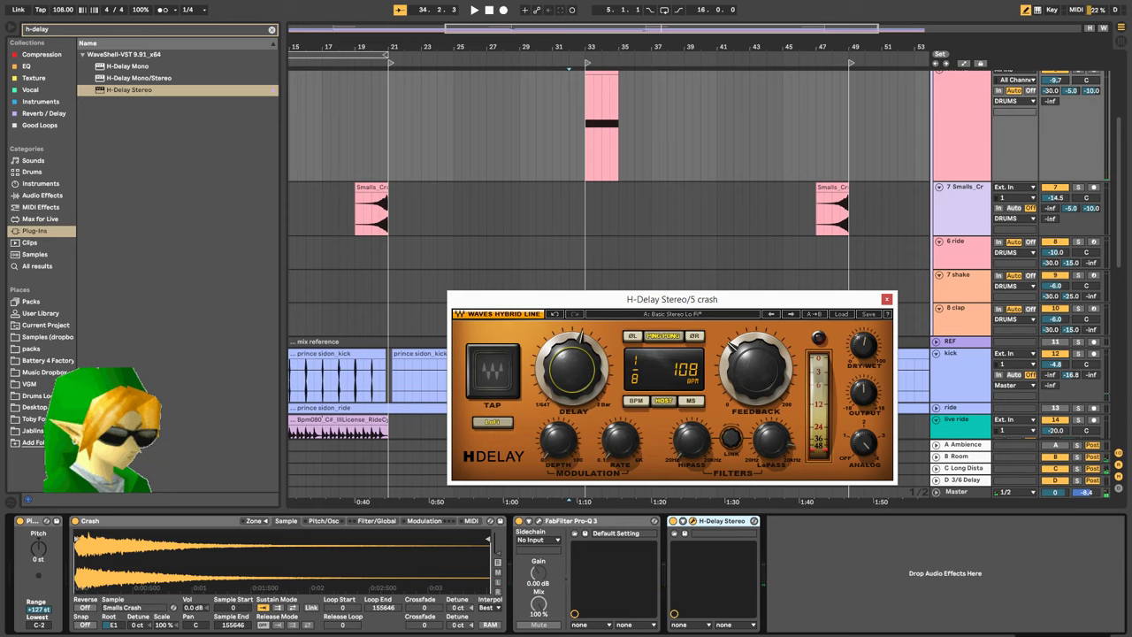
key(space)
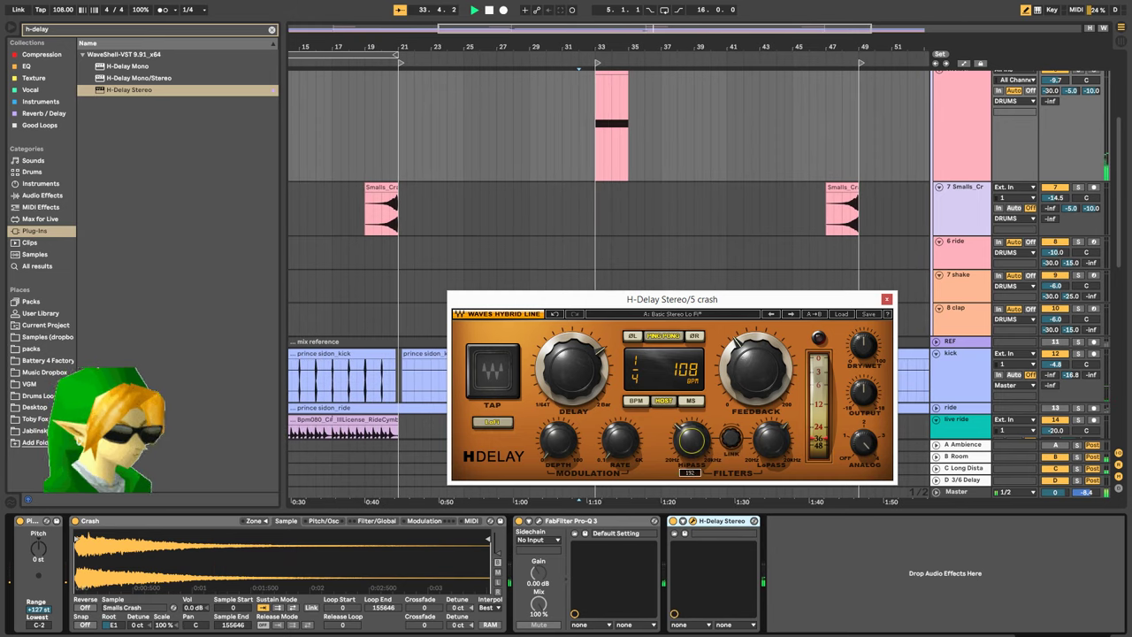
Turn off H-Delay's LoFi mode and adjust its feedback, high-pass filter and analog character while auditioning the crash
key(space)
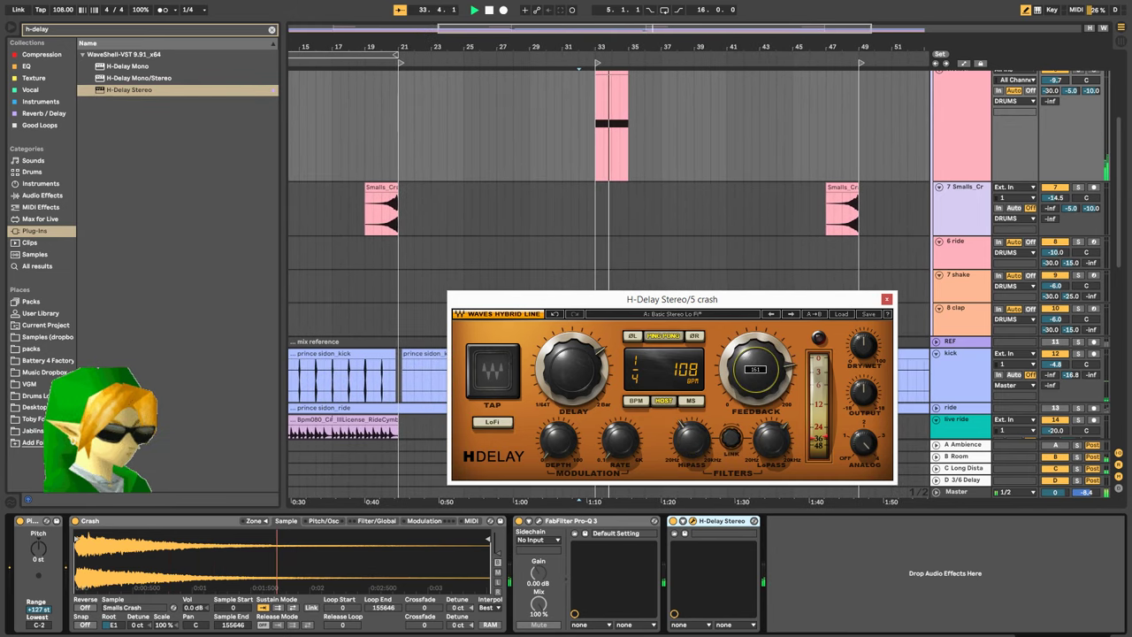
drag(756, 390, 757, 389)
key(space)
key(space)
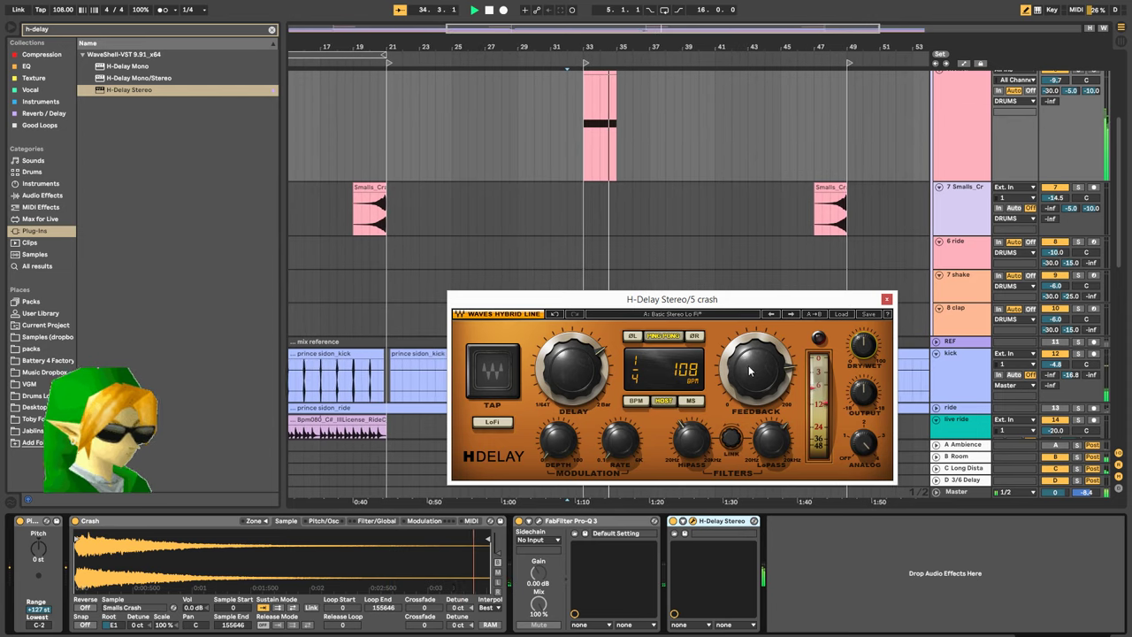
drag(748, 371, 755, 327)
drag(690, 444, 689, 421)
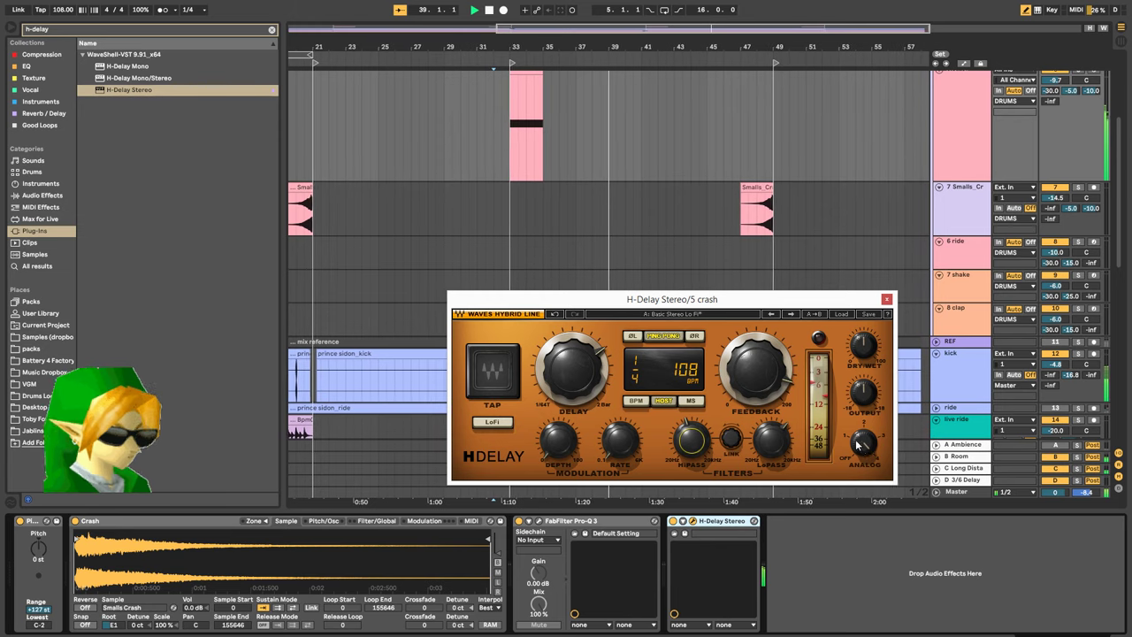
drag(861, 443, 861, 458)
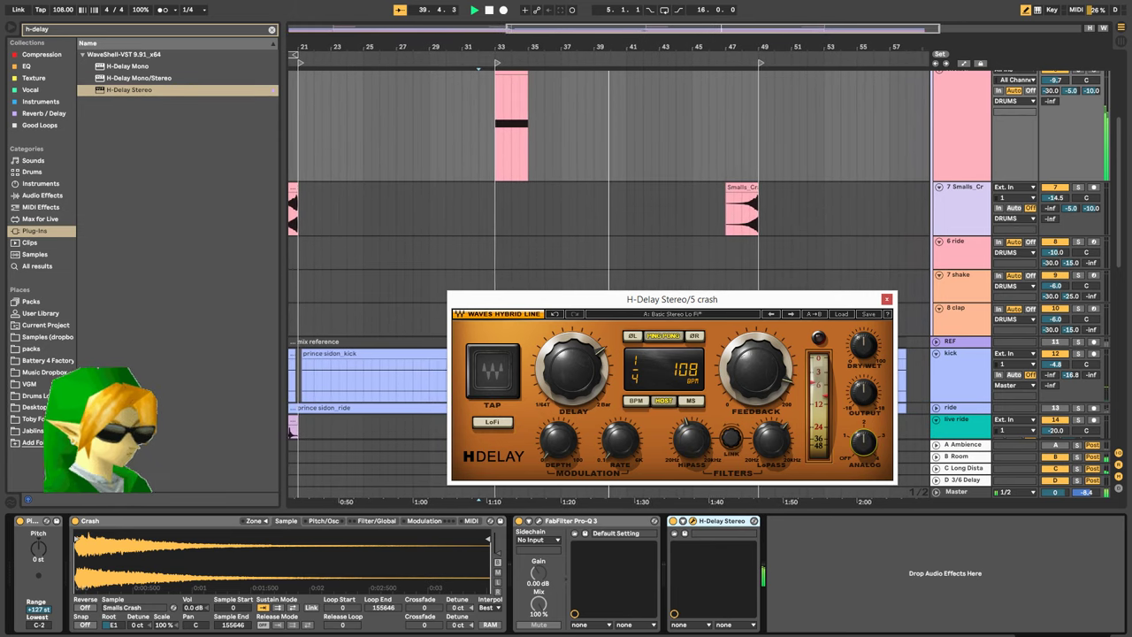
Try lower and higher H-Delay feedback amounts while replaying the crash at bar 33
drag(756, 369, 756, 417)
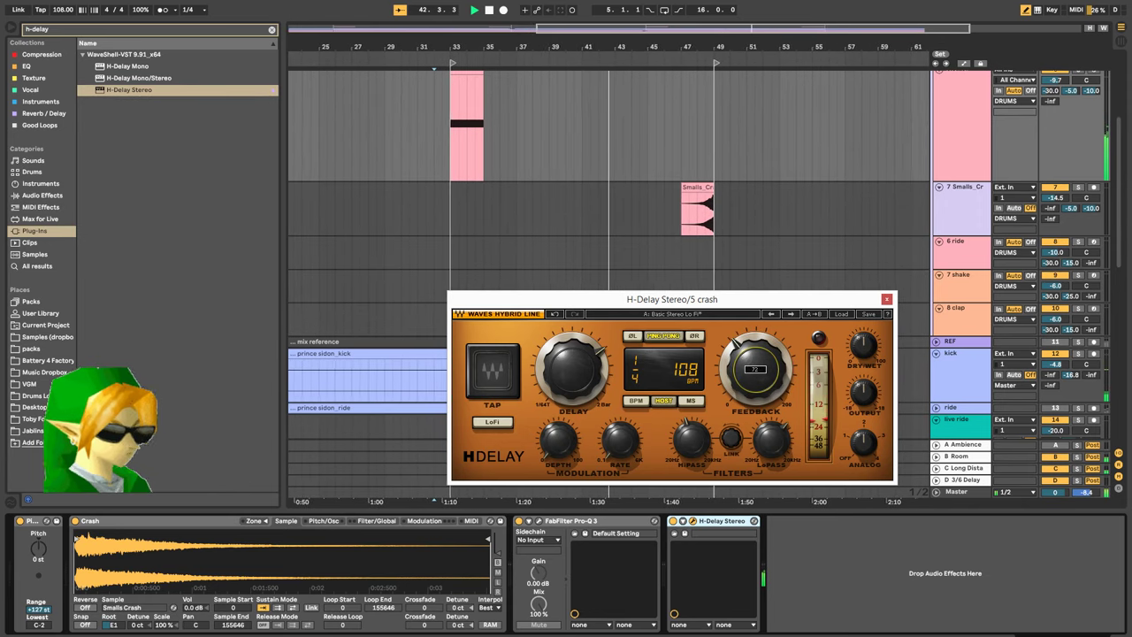
click(409, 155)
key(space)
key(space)
drag(752, 370, 756, 367)
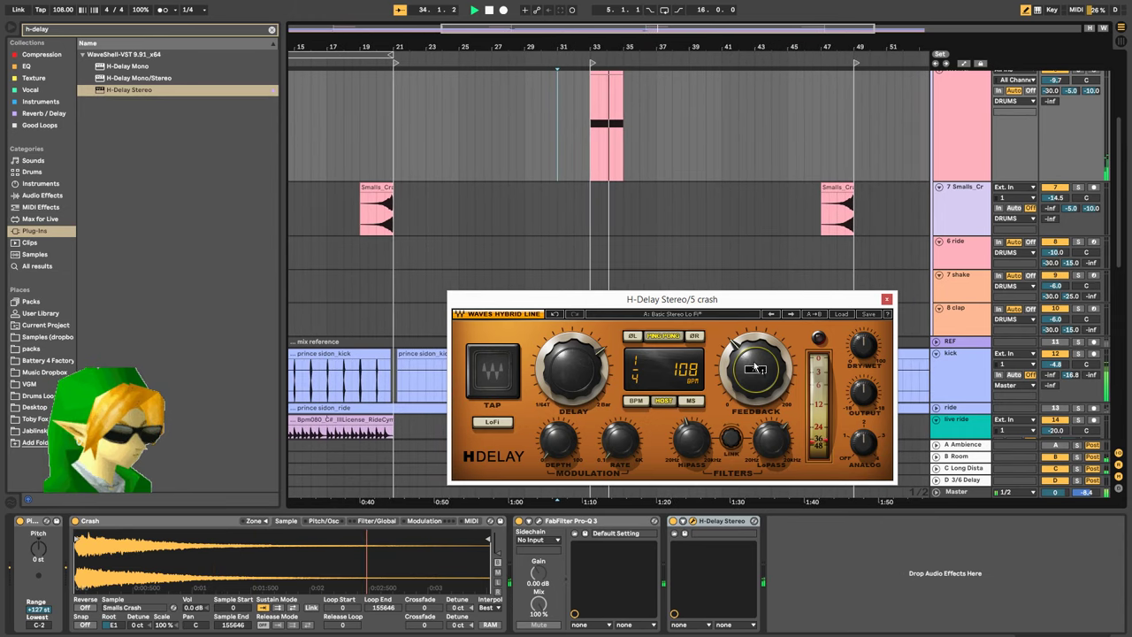
key(space)
key(space)
drag(753, 362, 754, 318)
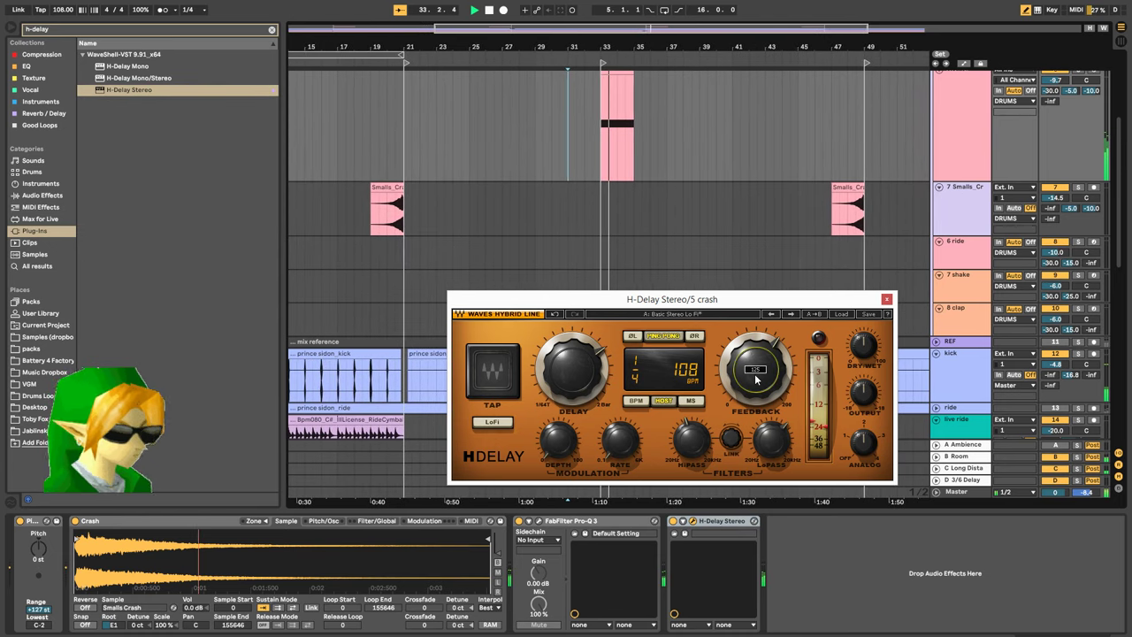
Show H-Delay's feedback automation on the 5 crash track and try a decrease from bar 37 to bar 41
click(711, 521)
key(a)
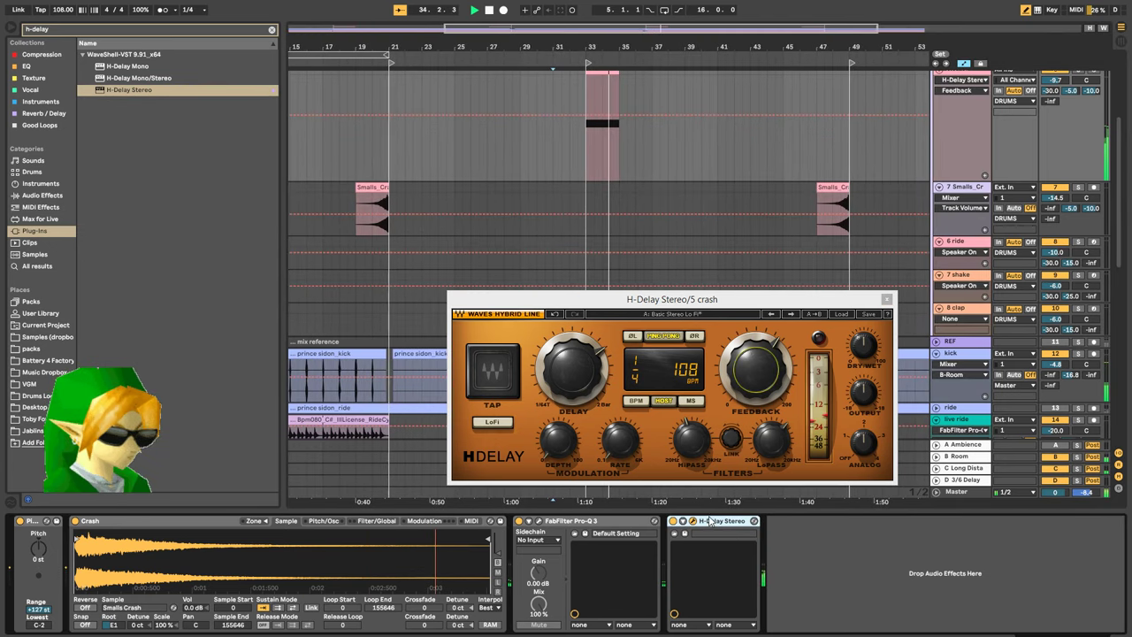
drag(1119, 216, 1119, 173)
key(b)
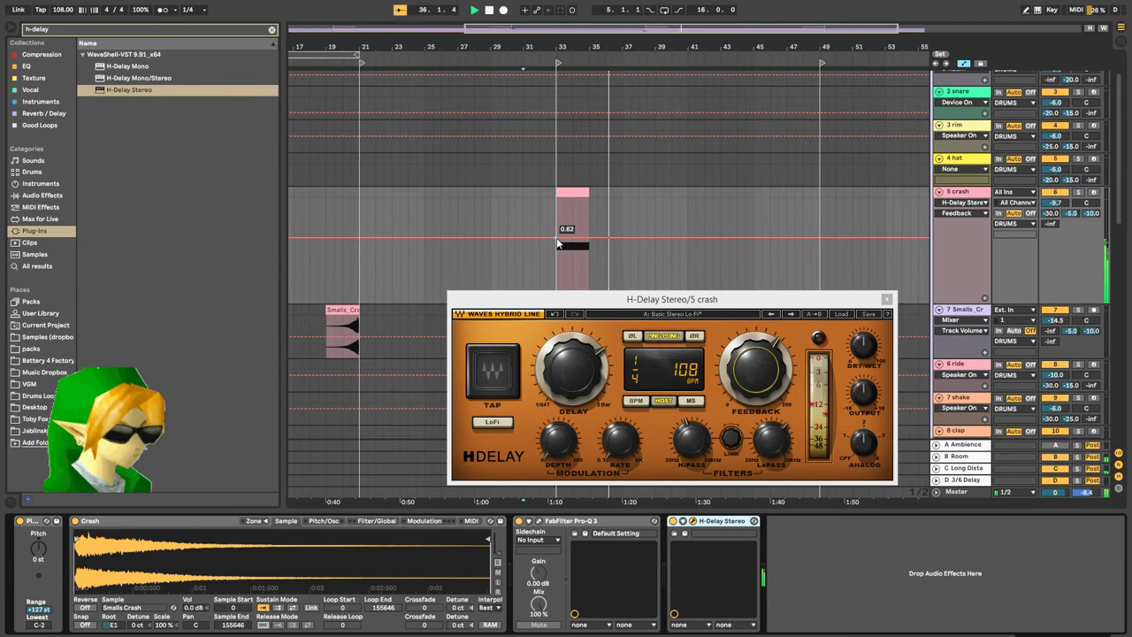
click(619, 236)
drag(684, 237, 685, 248)
scroll(684, 244, down, 2)
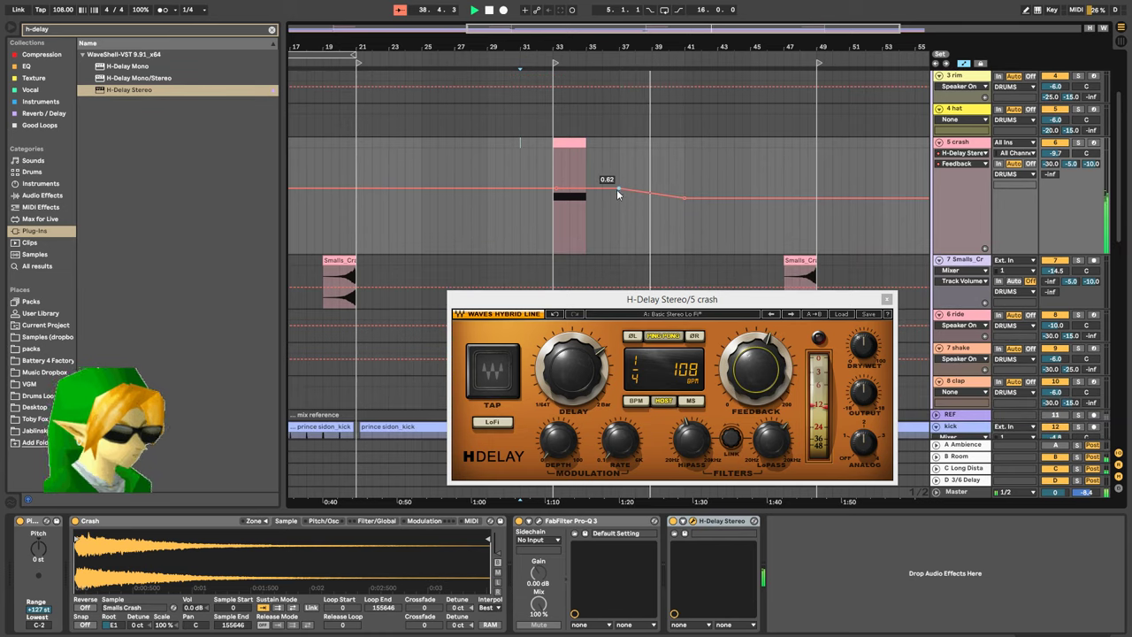
Delete the H-Delay feedback automation from the 5 crash track
drag(616, 189, 742, 213)
key(Delete)
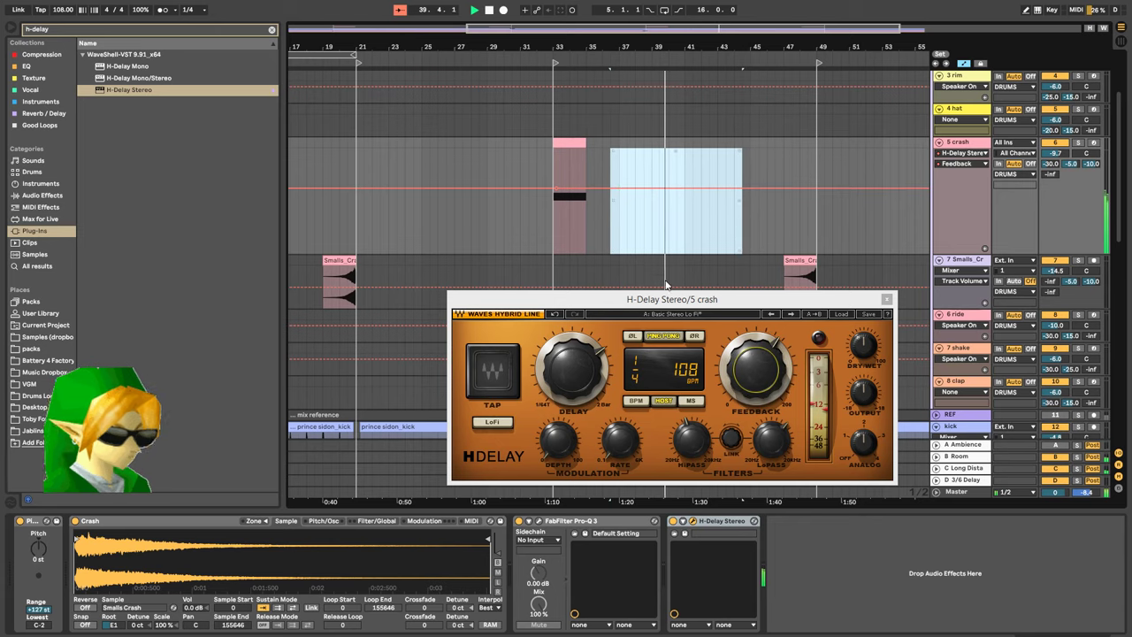
drag(635, 223, 671, 233)
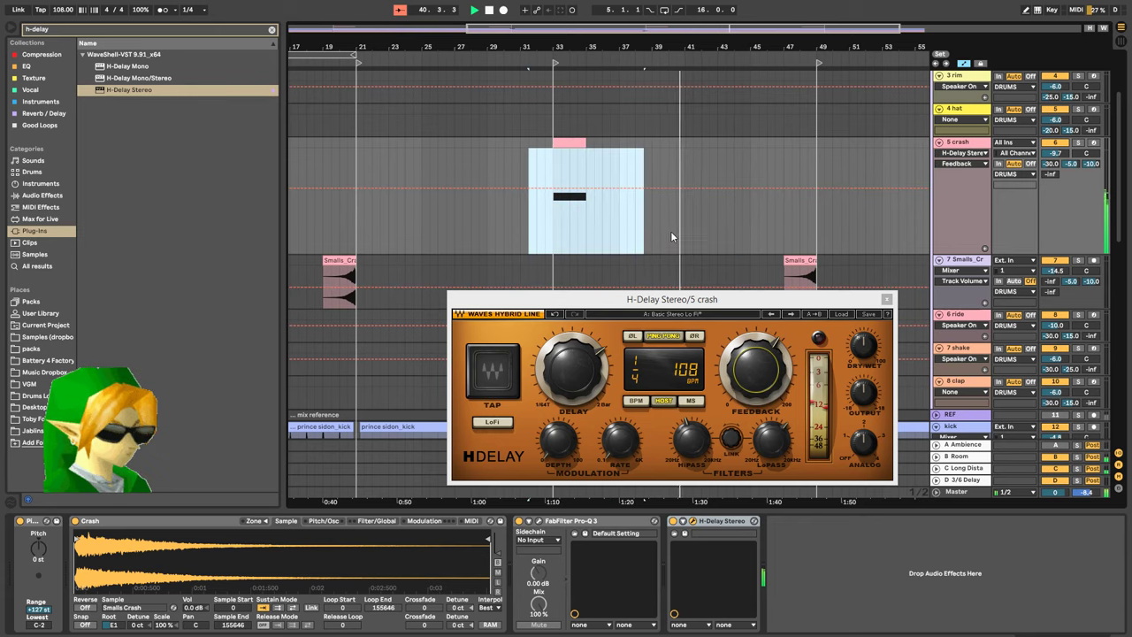
Set H-Delay's feedback to about 79, replay the crash, and raise the 5 crash track's volume to -6.8
drag(771, 383, 769, 418)
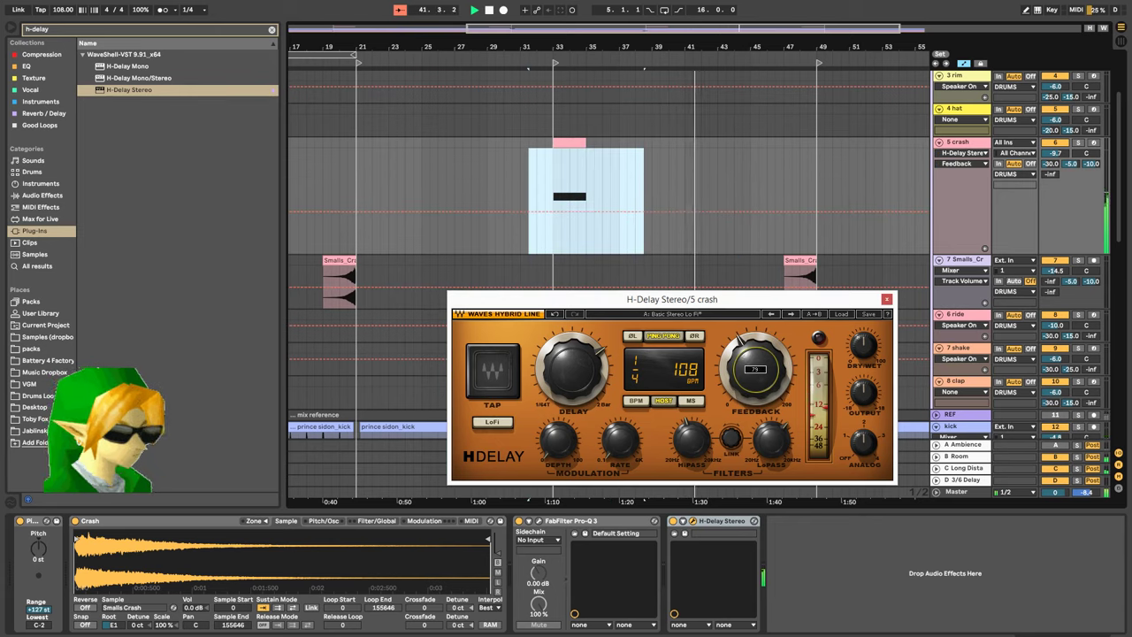
click(530, 235)
key(space)
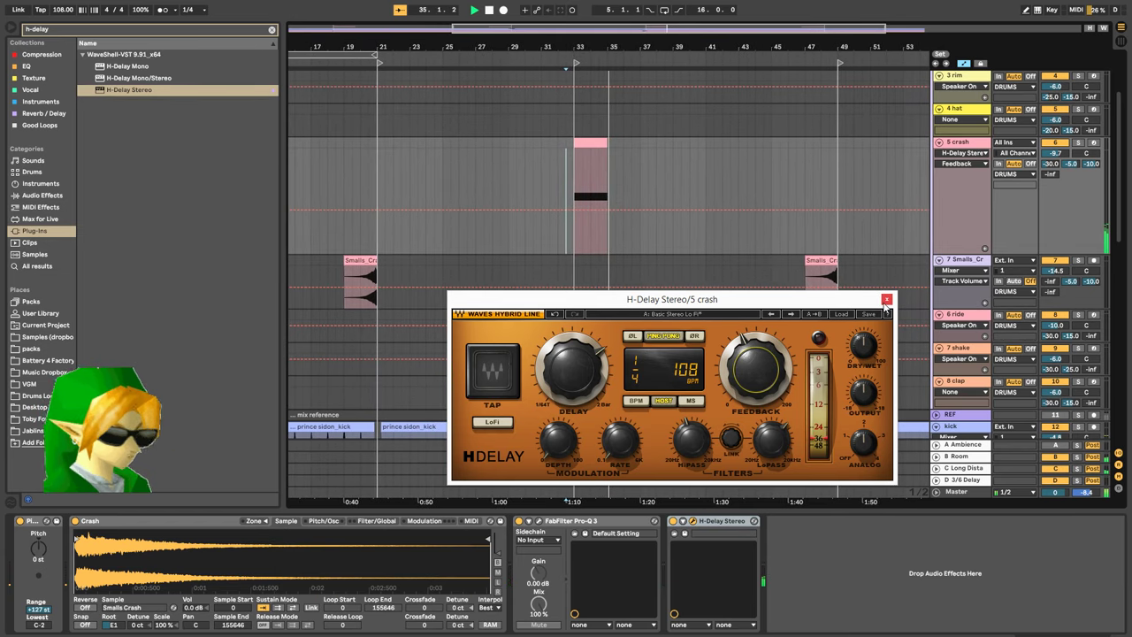
click(886, 300)
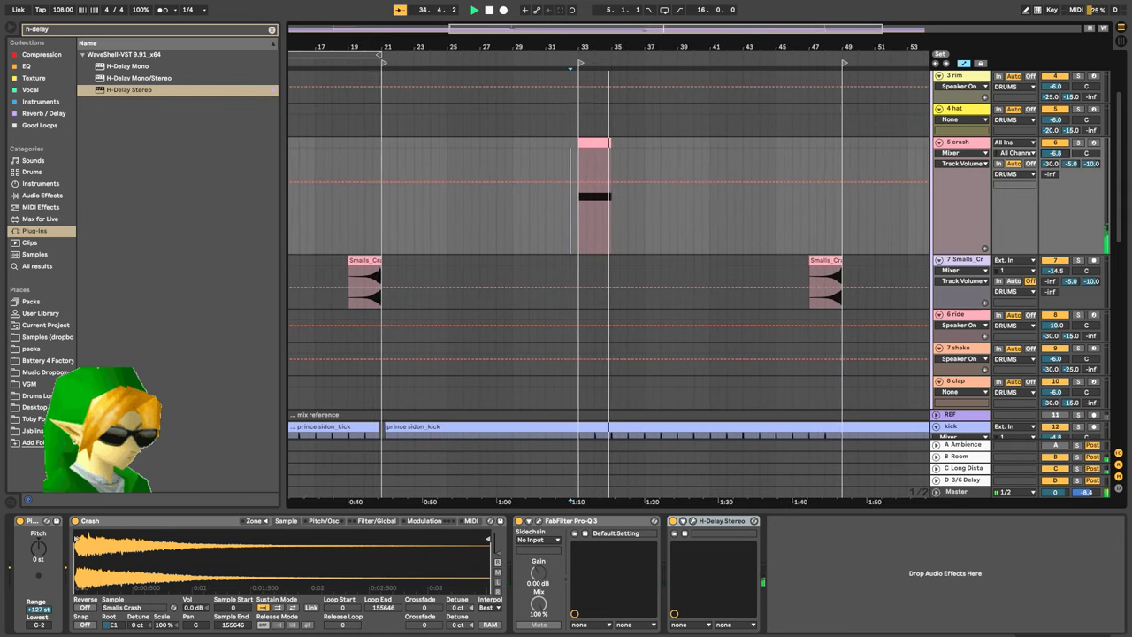
Search the plug-ins for axx and add Renaissance Axx Stereo after H-Delay on the 5 crash track
click(136, 32)
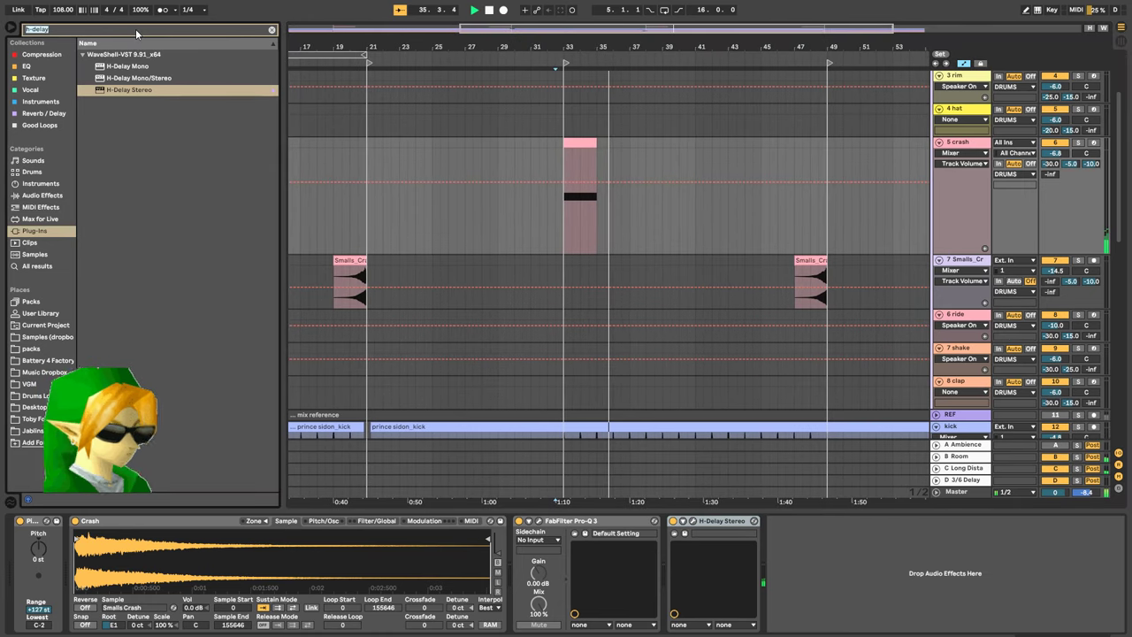
text(axx)
drag(139, 79, 811, 574)
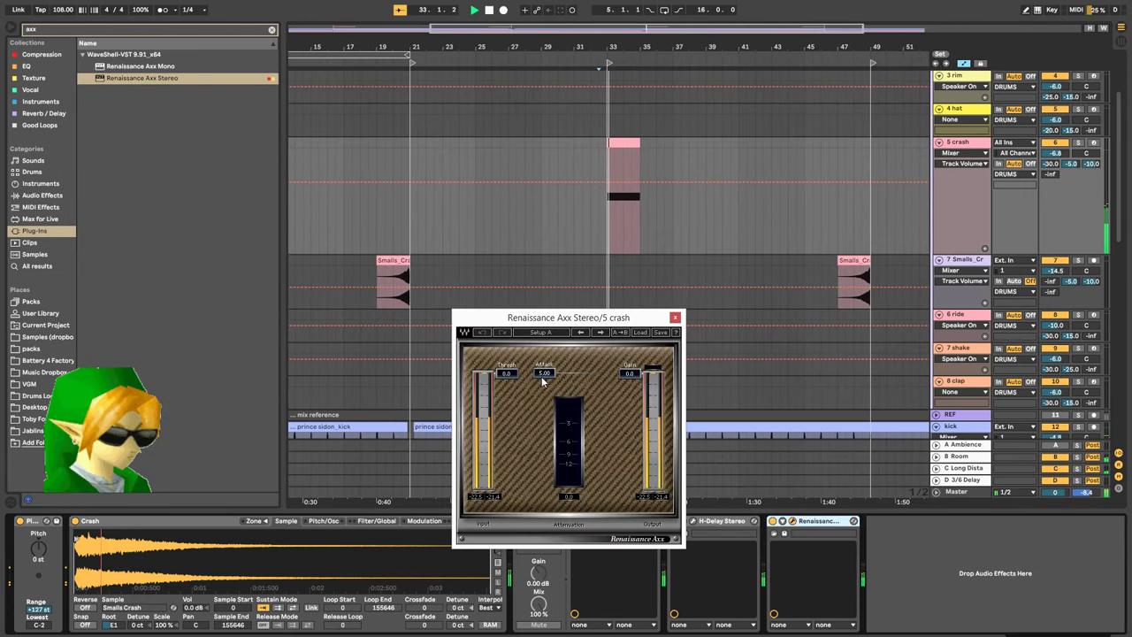
Set Renaissance Axx to attack 42.3, threshold -15.6 and gain -2.4 while the crash plays
drag(506, 372, 541, 388)
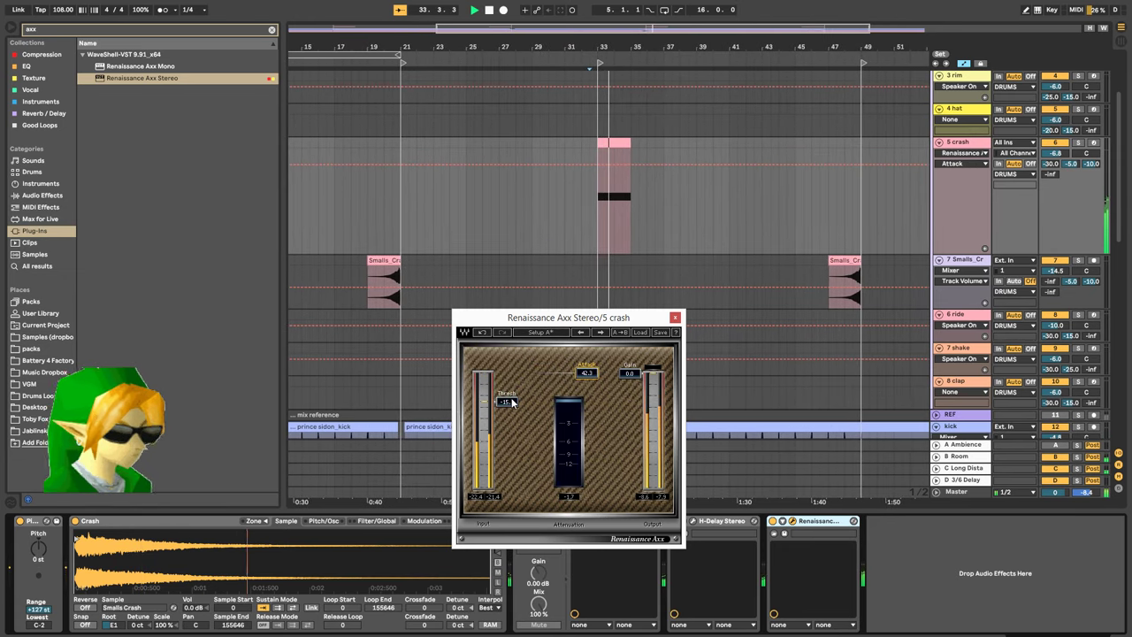
drag(511, 402, 509, 410)
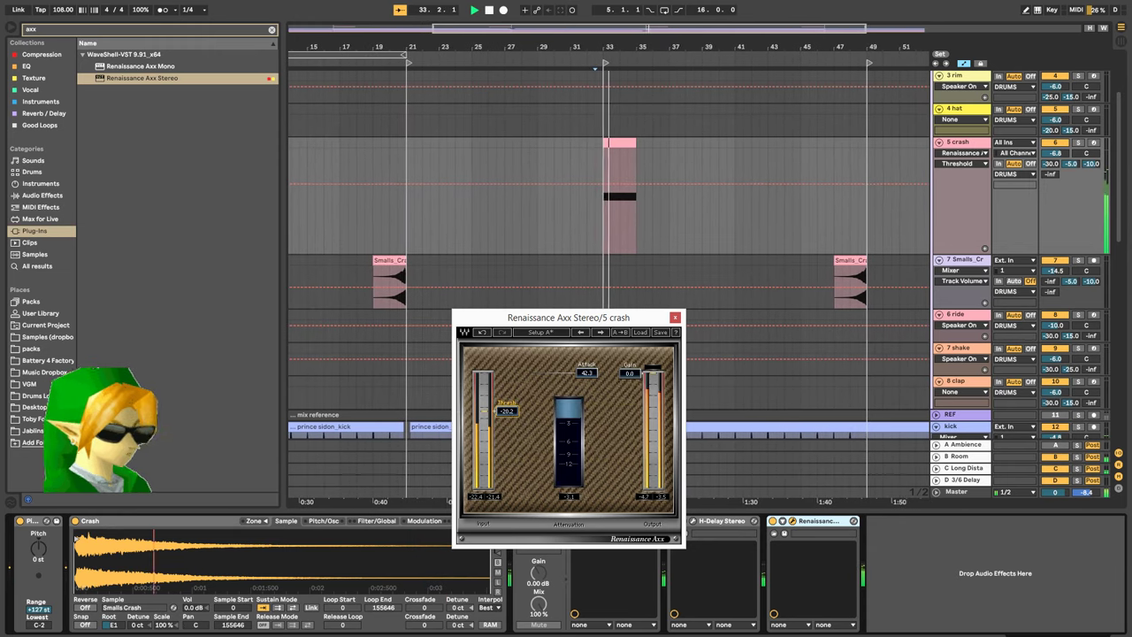
drag(507, 411, 506, 405)
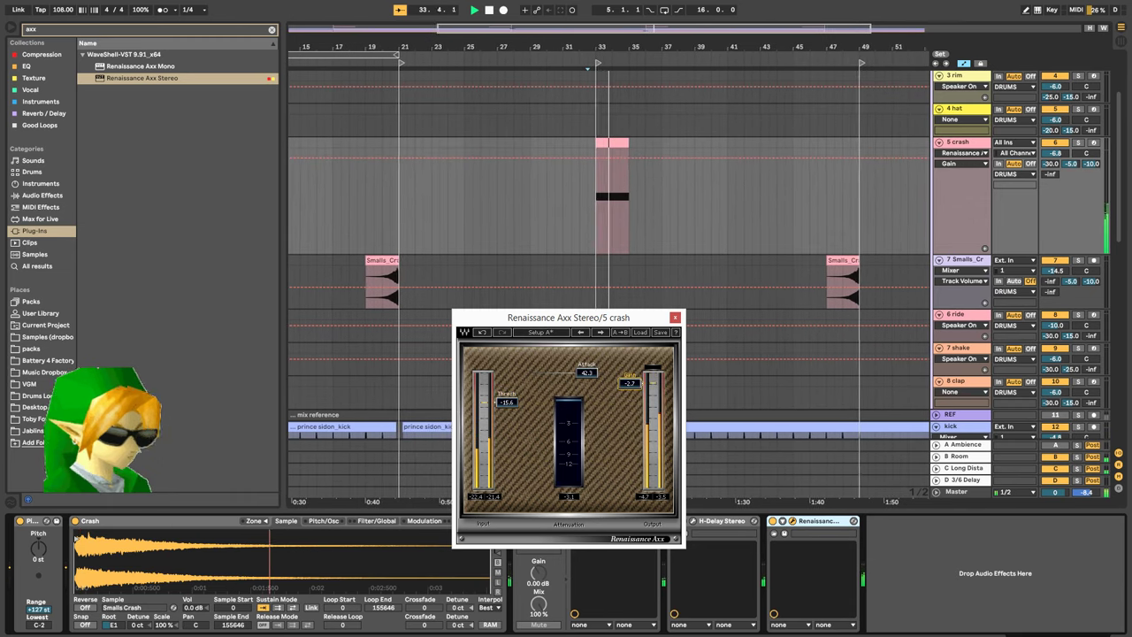
Adjust H-Delay's dry/wet mix while auditioning the crash, and set Renaissance Axx's attack to 40.0
drag(614, 323, 651, 211)
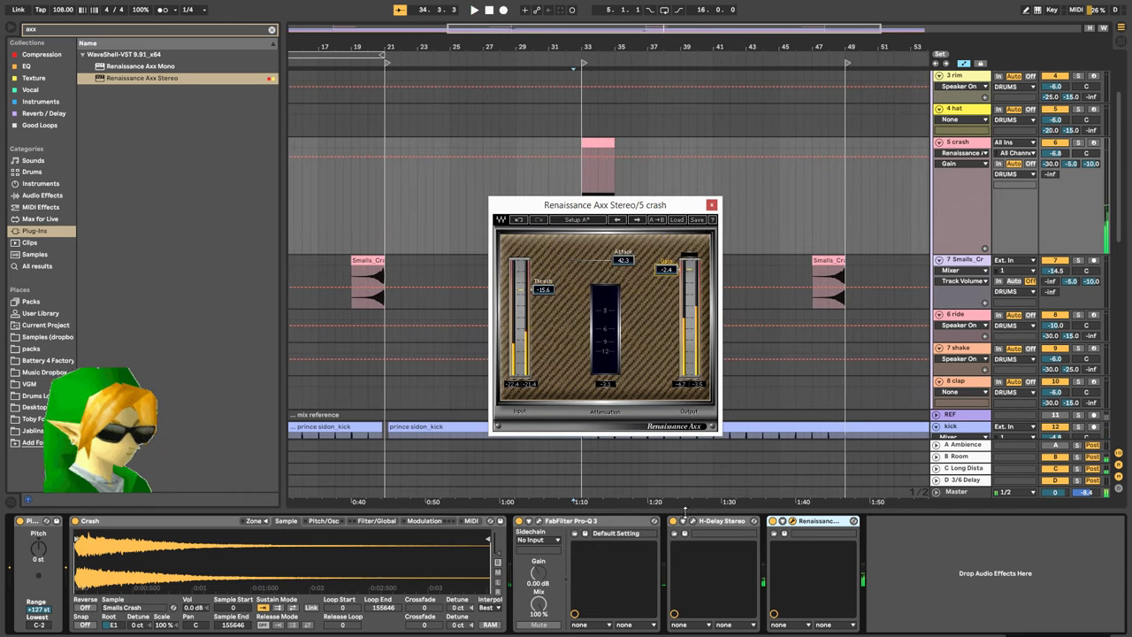
click(694, 522)
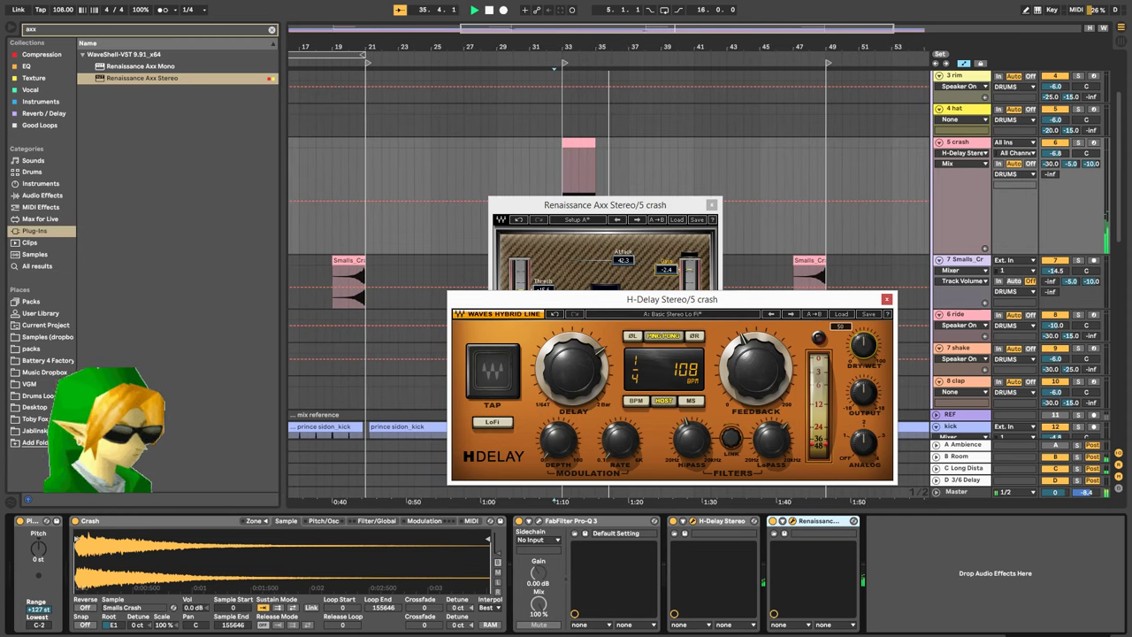
key(space)
key(space)
click(887, 299)
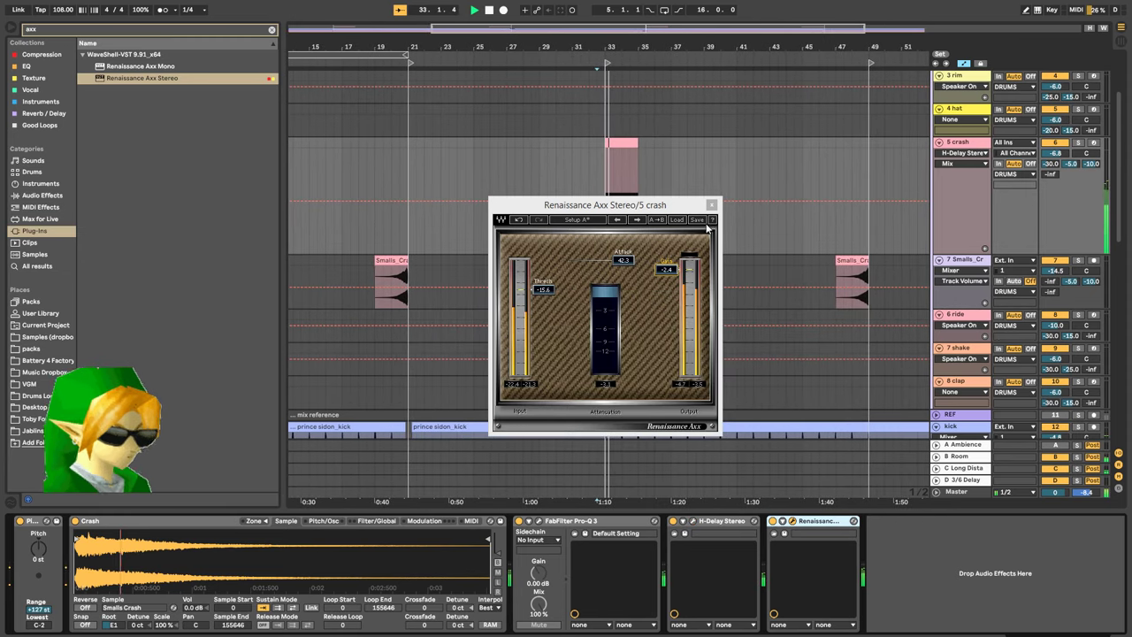
drag(627, 267, 627, 276)
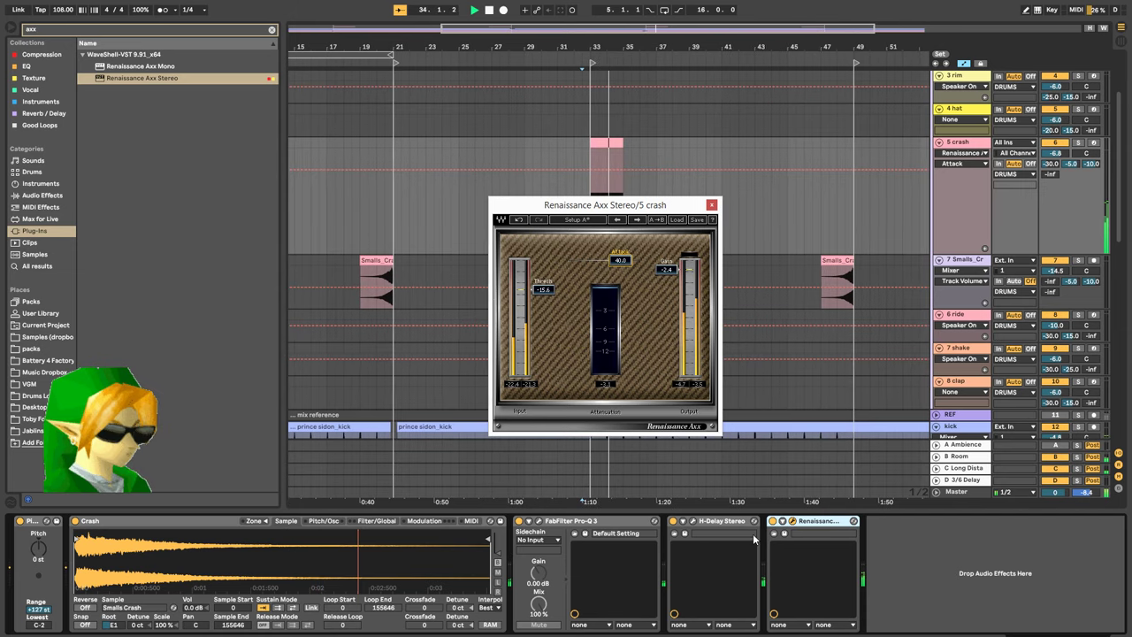
Move Pro-Q 3 to the end of the crash device chain and lower its high cut to about 7500 Hz
click(557, 521)
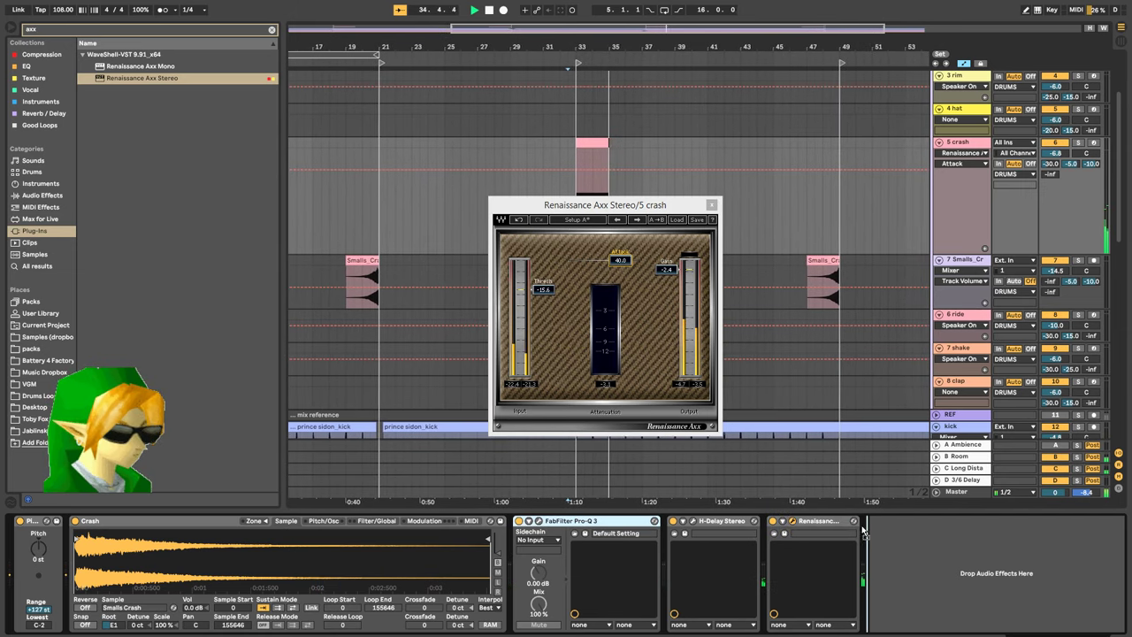
drag(864, 524, 860, 525)
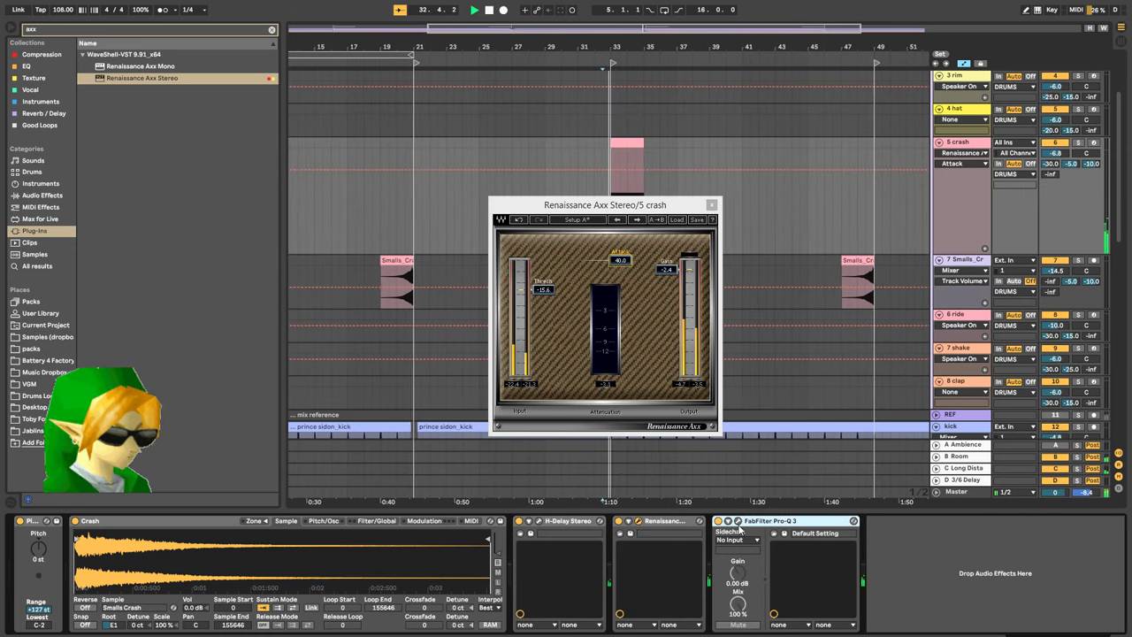
click(738, 522)
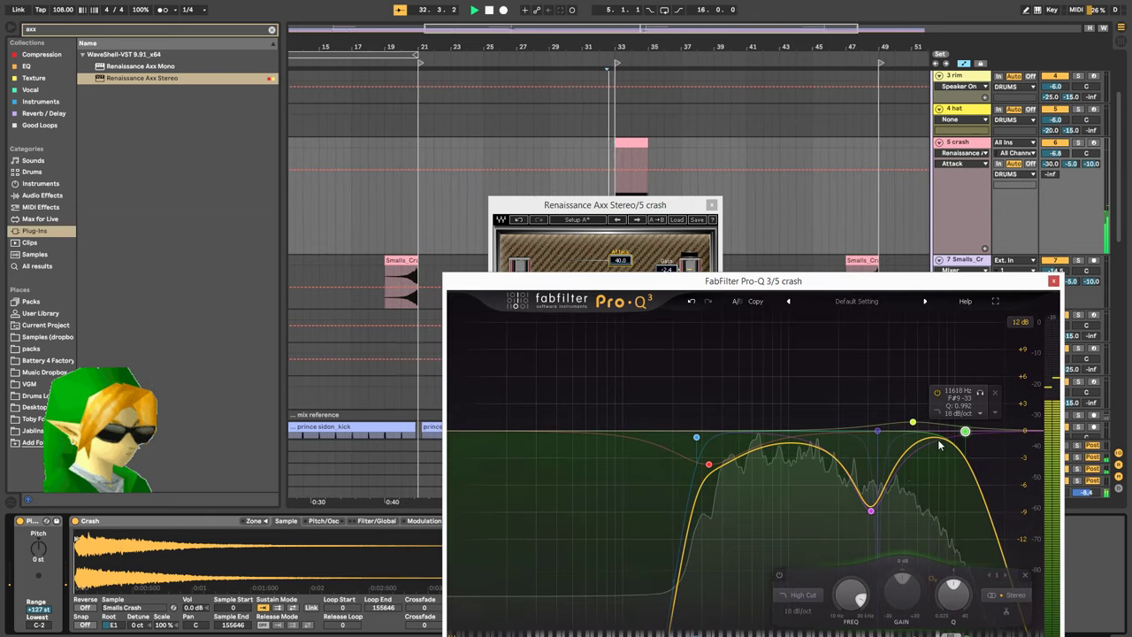
drag(916, 451, 934, 448)
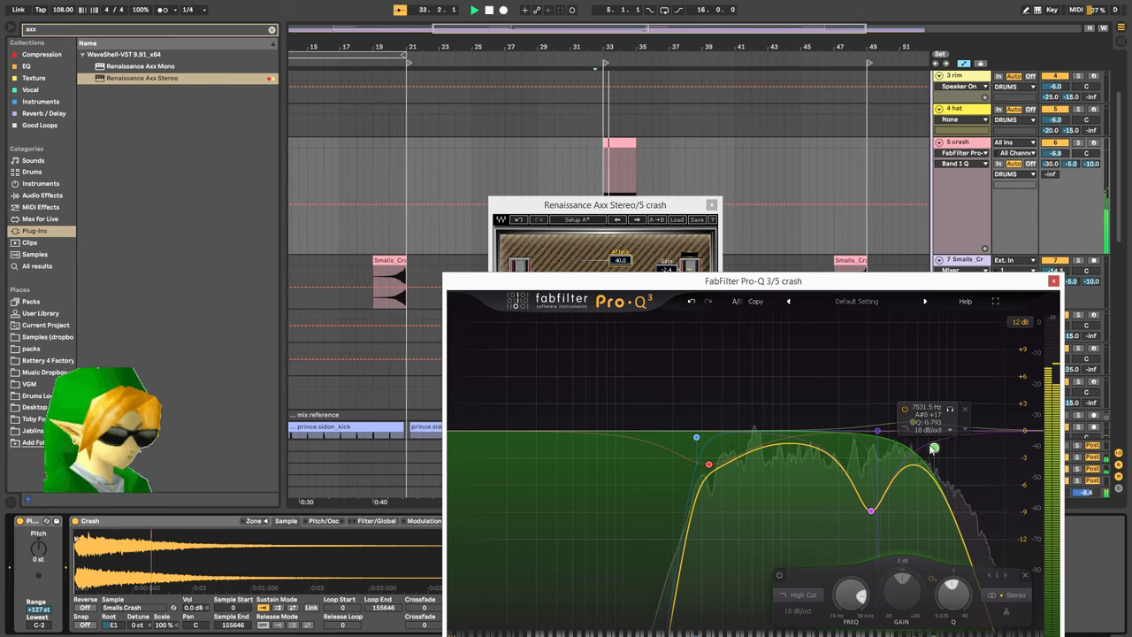
click(1053, 281)
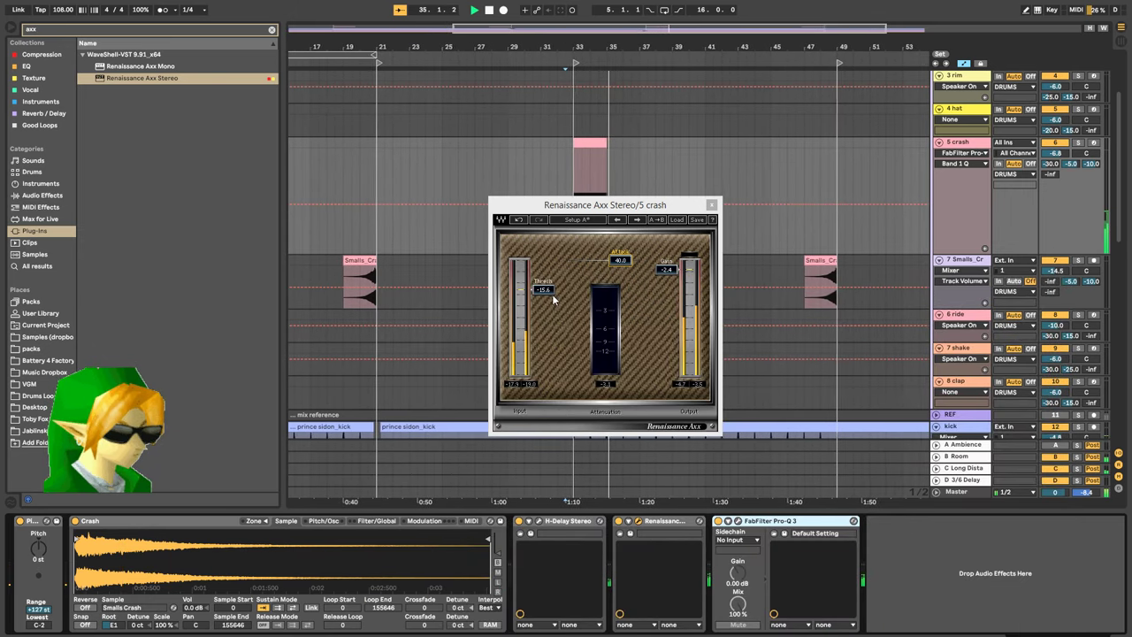
Set Renaissance Axx's threshold to -7.7 and shorten its attack while replaying the crash
key(space)
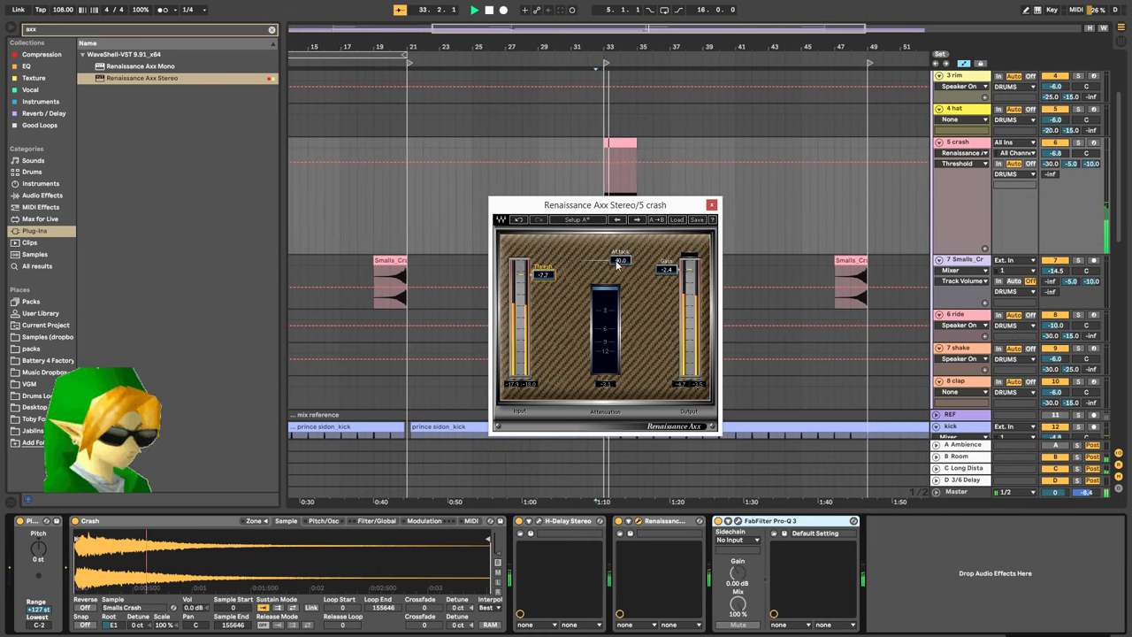
mouse_move(621, 262)
mouse_down()
mouse_move(612, 262)
mouse_move(626, 260)
mouse_up()
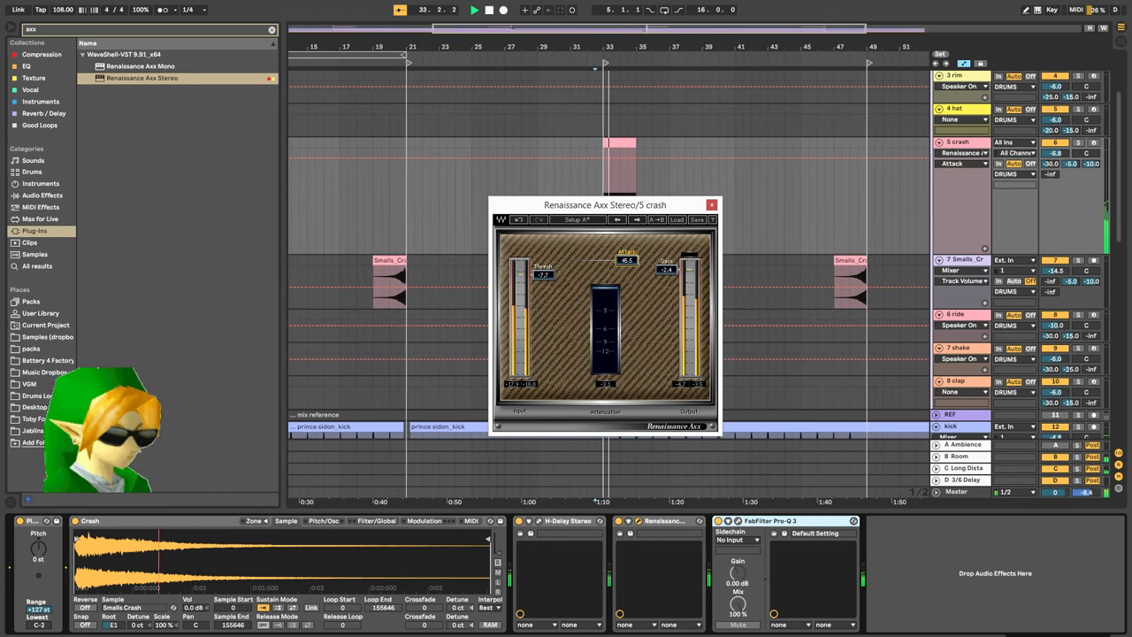
drag(624, 260, 622, 260)
key(space)
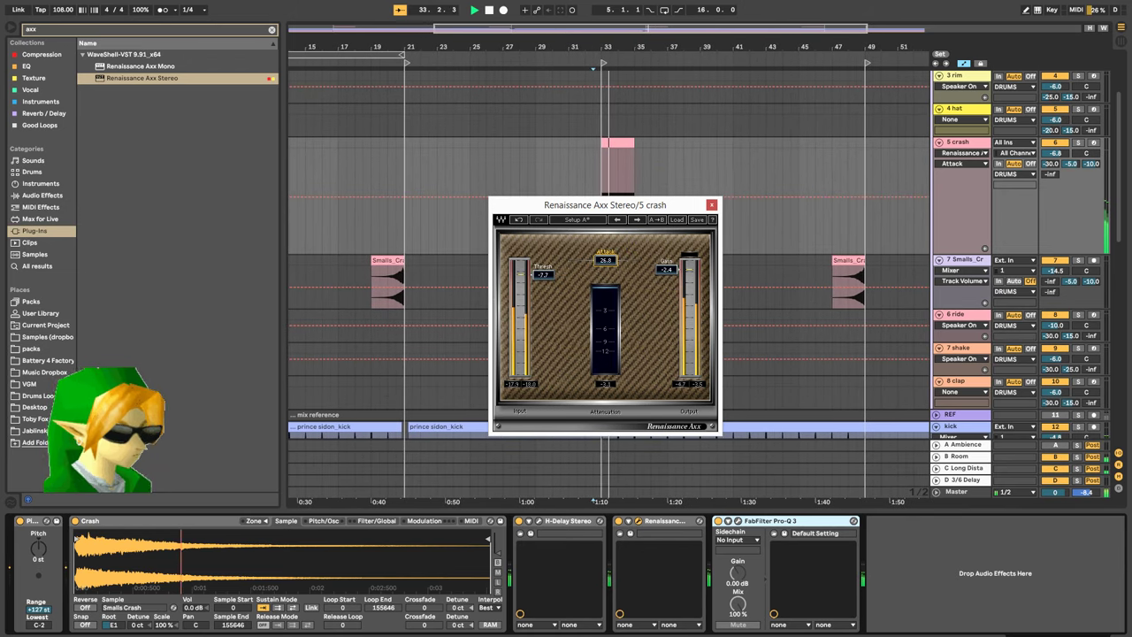
click(712, 206)
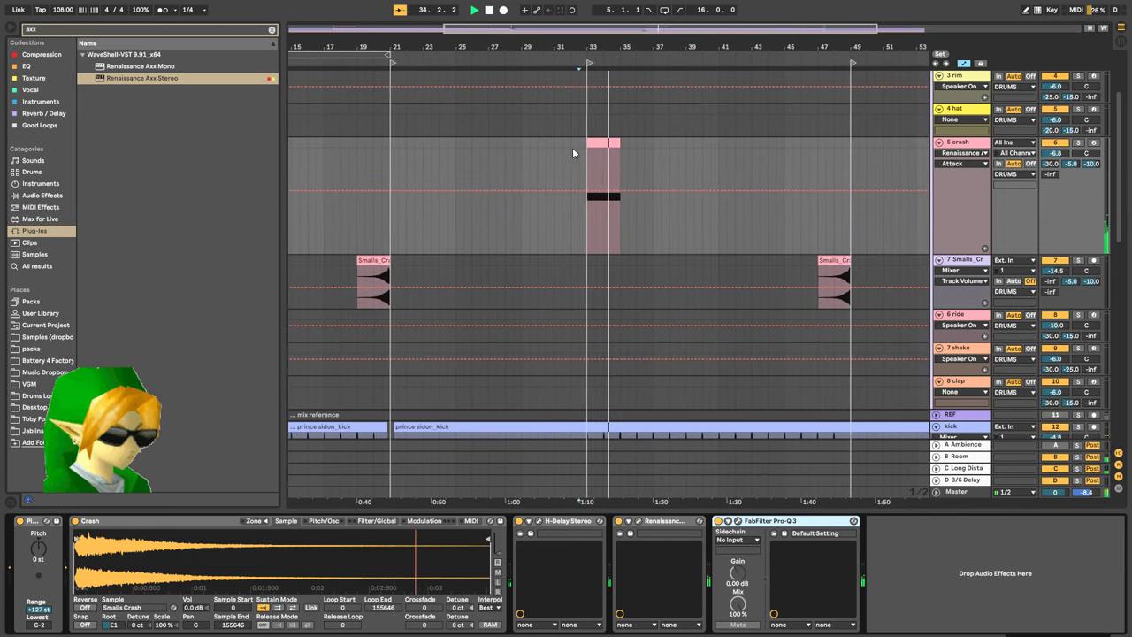
Lower the 5 crash track's volume to -11.0 during playback of the bar 33 crash
drag(564, 30, 561, 28)
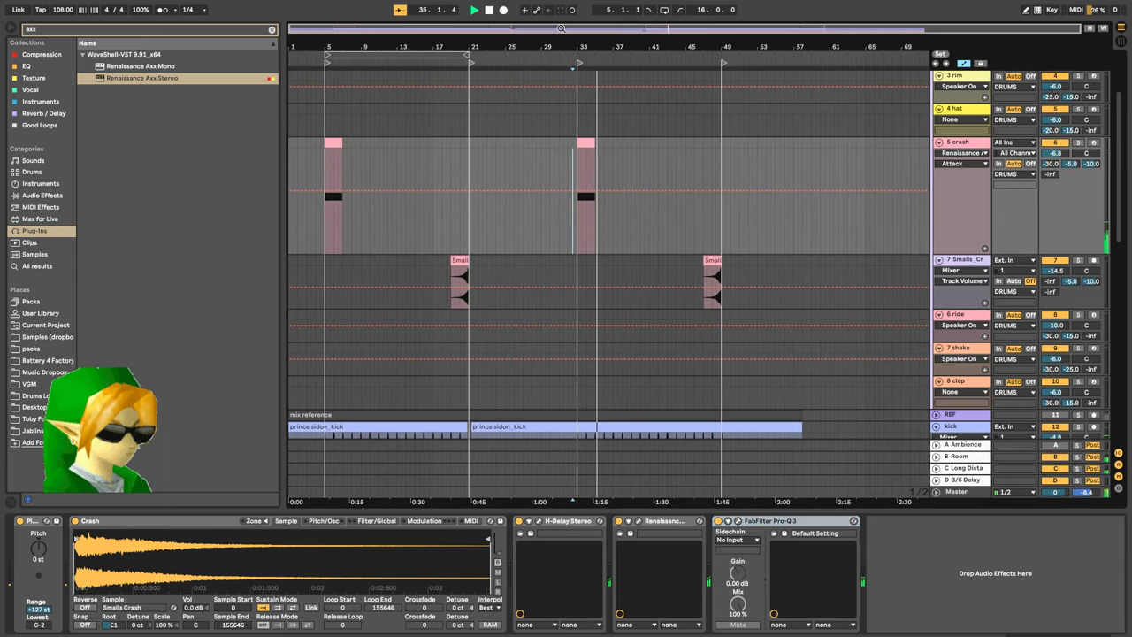
drag(1065, 155, 1055, 165)
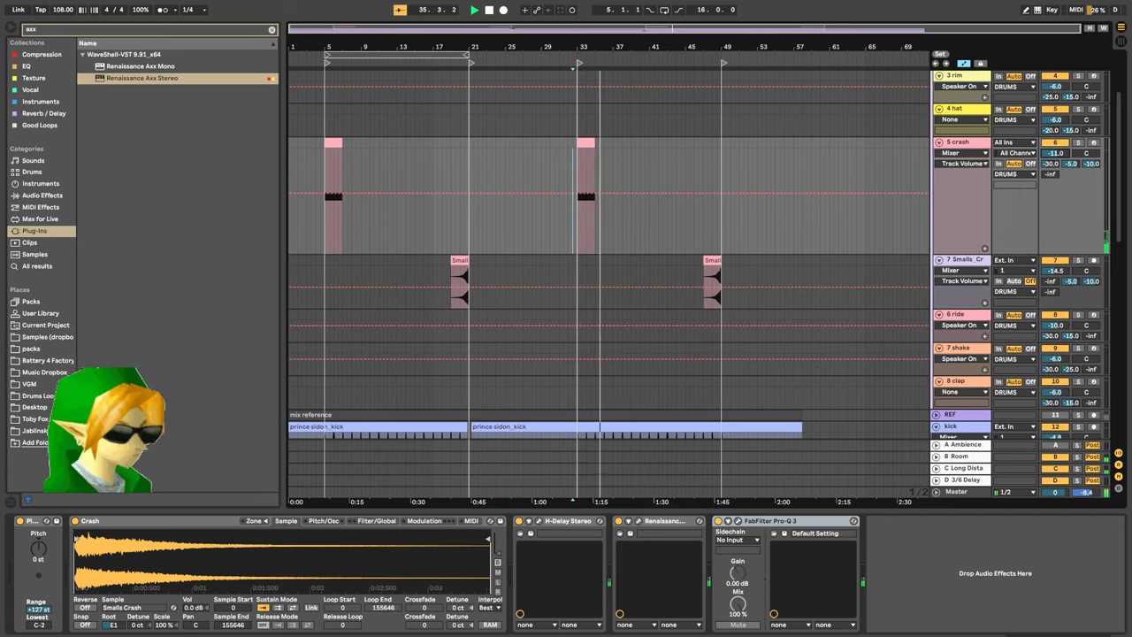
Hide the automation lanes in the arrangement and search the Dropbox samples folder for xfer
click(37, 340)
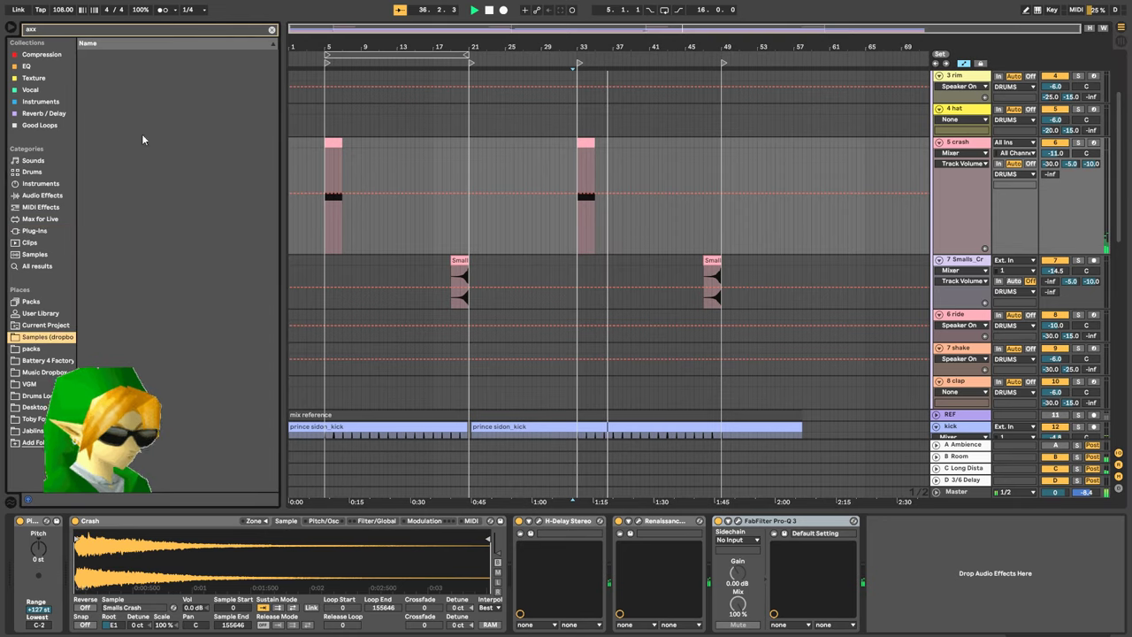
key(a)
click(166, 29)
key(ctrl+a)
text(xfer)
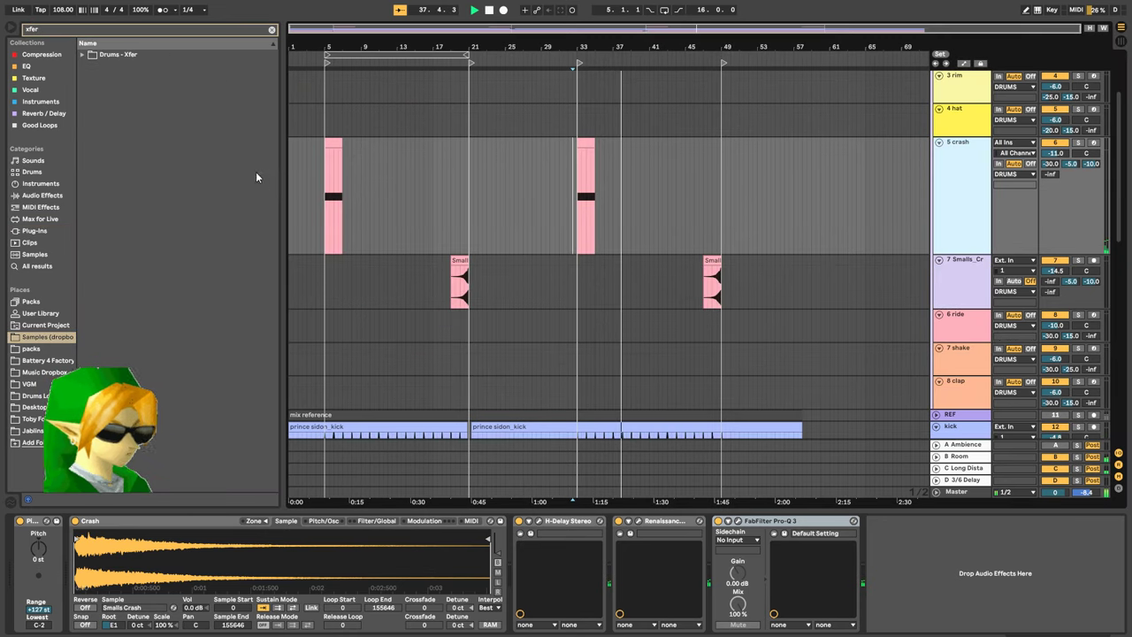
Insert an audio track below 5 crash and open the CymbalFX folder inside Drums - Xfer
key(ctrl+t)
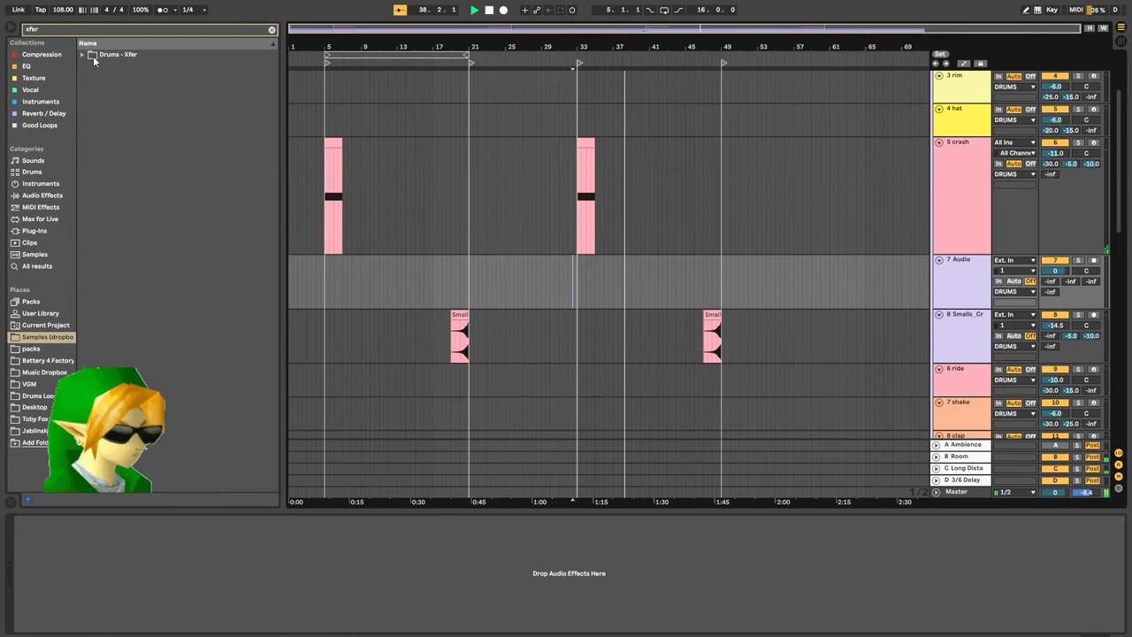
double_click(99, 56)
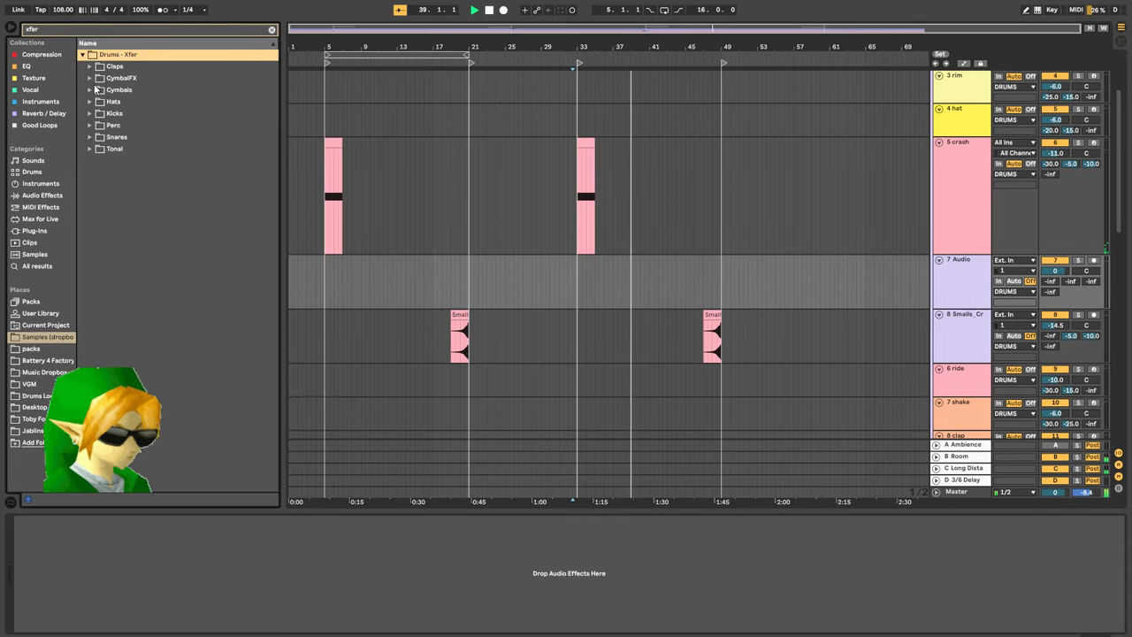
click(92, 78)
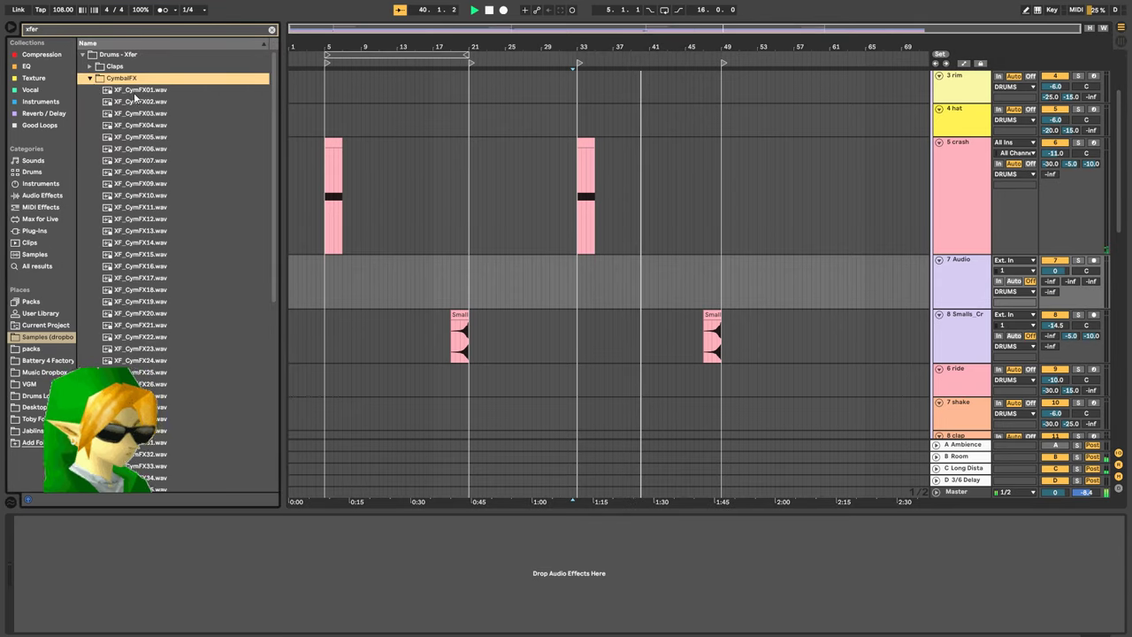
Audition the XF_CymFX cymbal samples, including 01 to 04, 07 and 08, against the track during playback
click(137, 92)
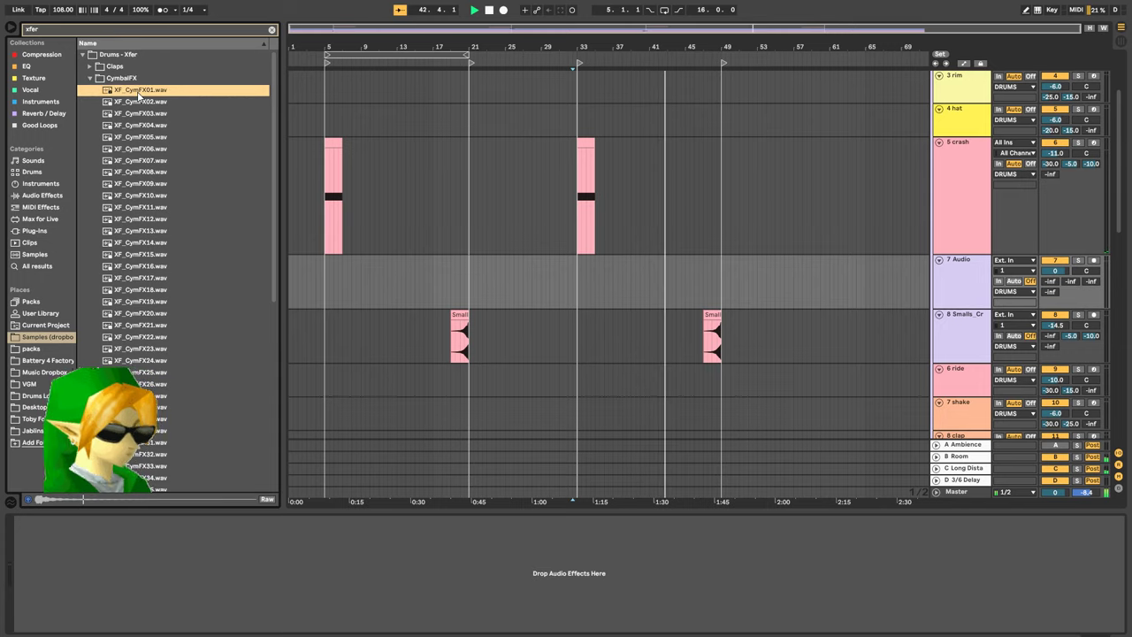
key(Down)
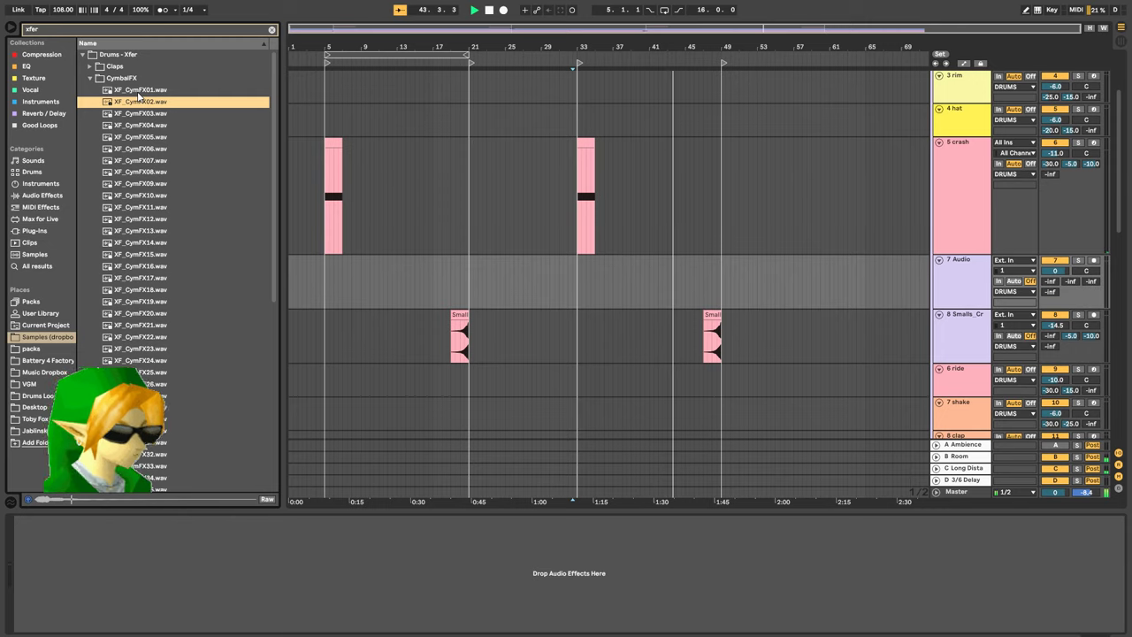
key(Down)
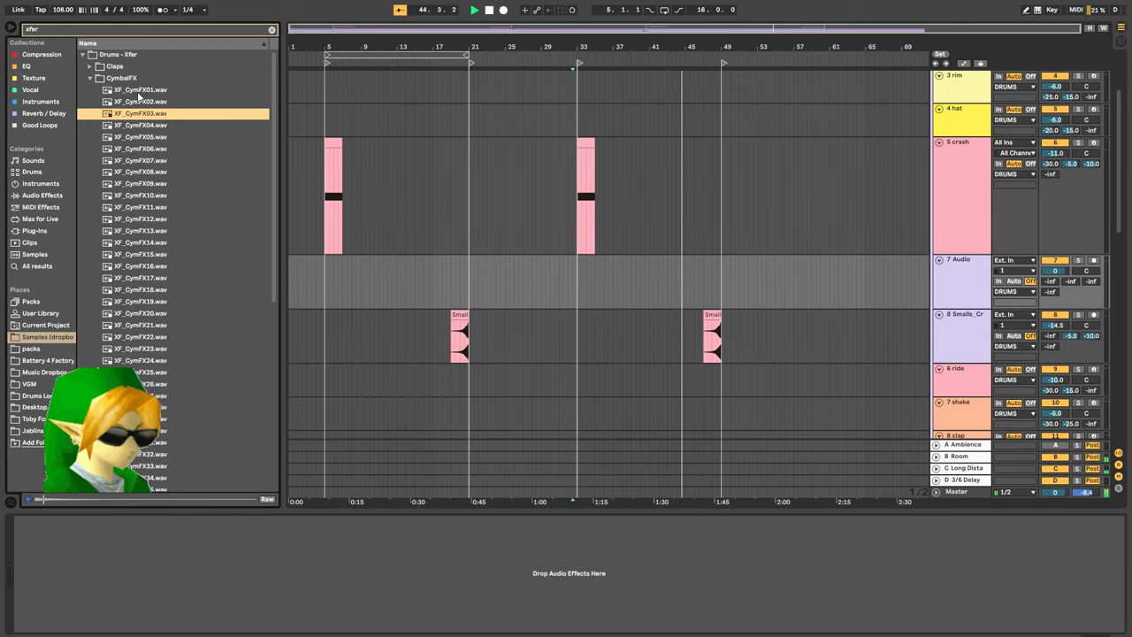
key(Down)
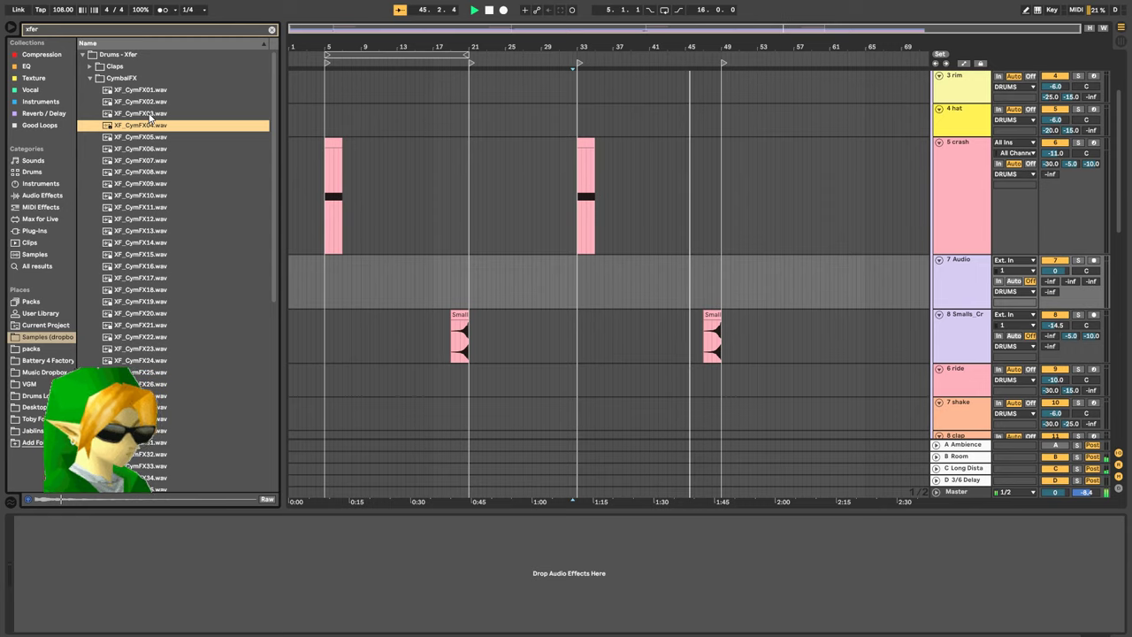
click(150, 115)
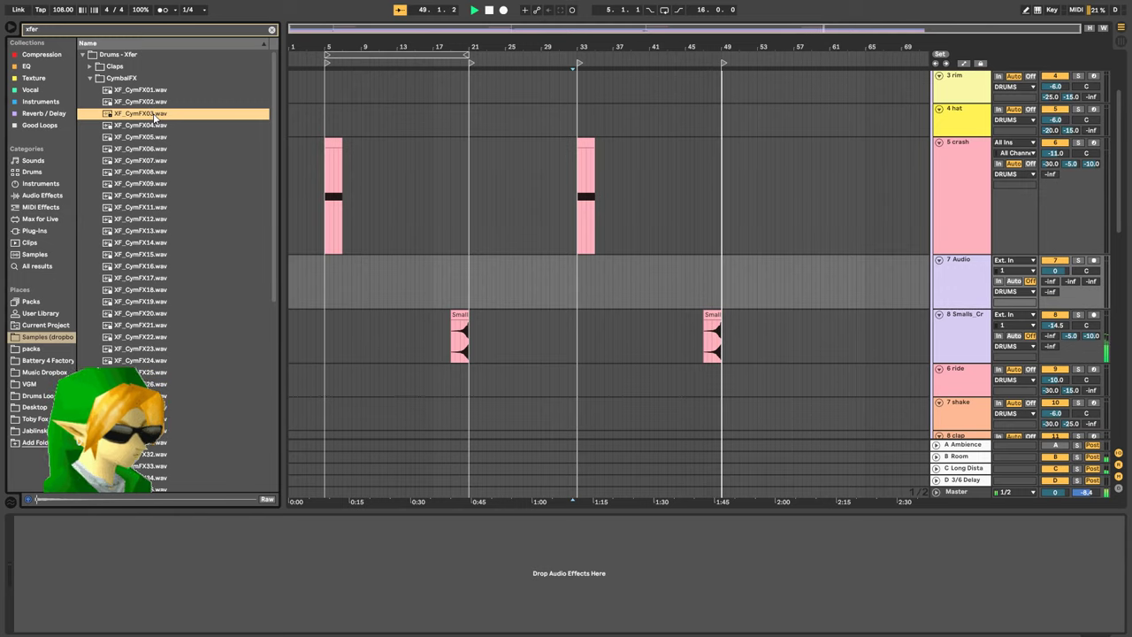
click(147, 163)
click(149, 174)
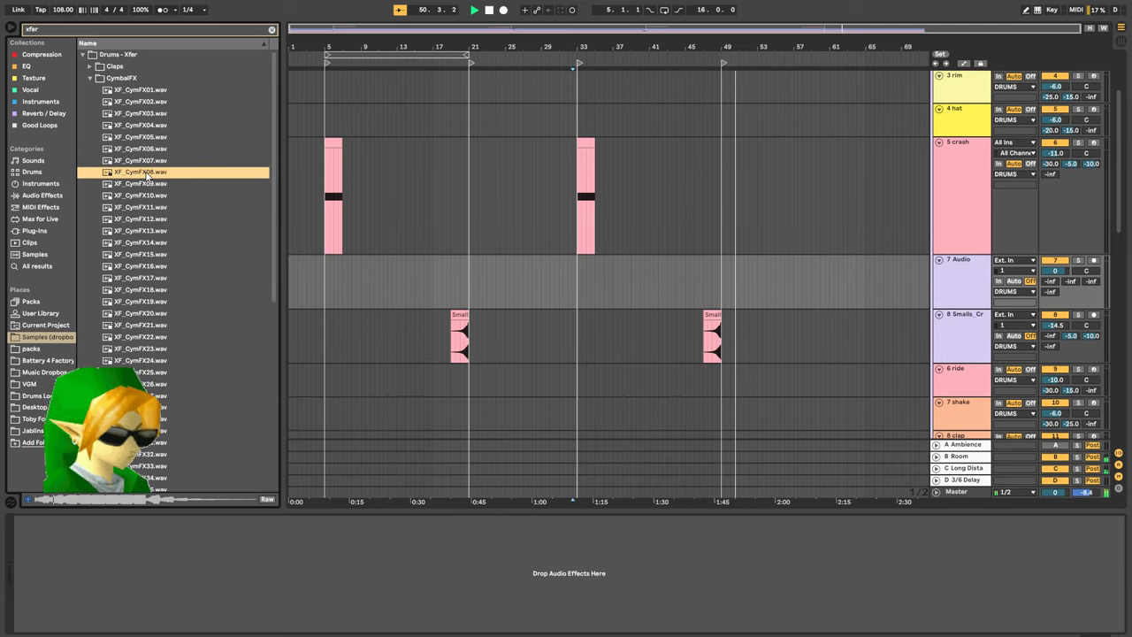
click(161, 91)
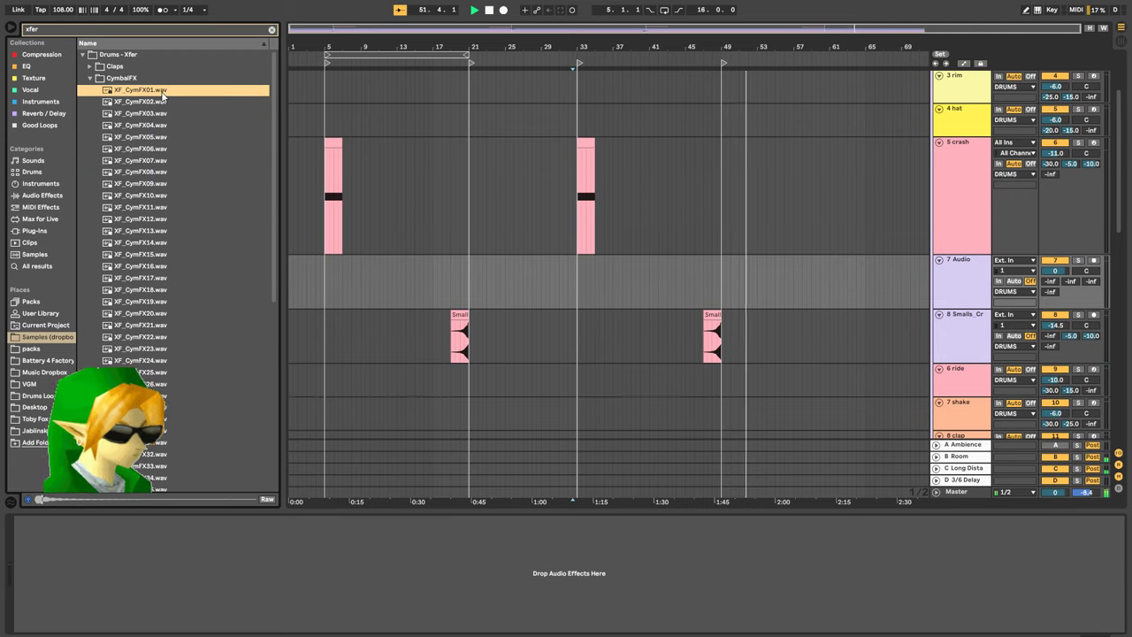
click(164, 101)
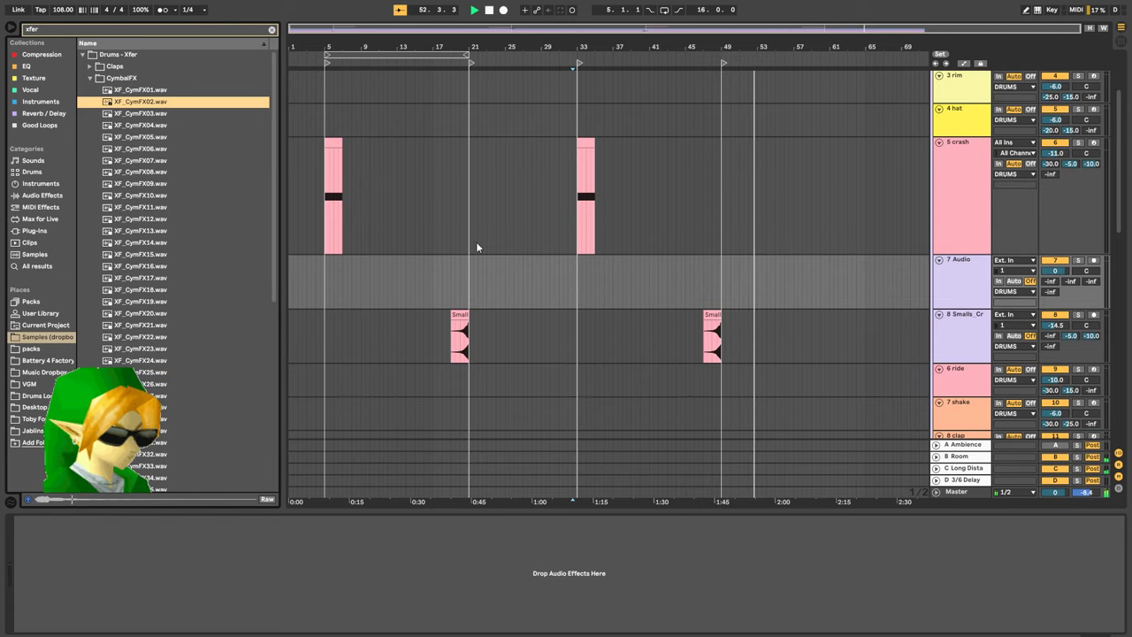
Place XF_CymFX02.wav on the new audio track at bar 33 and open its waveform in the clip view
click(534, 285)
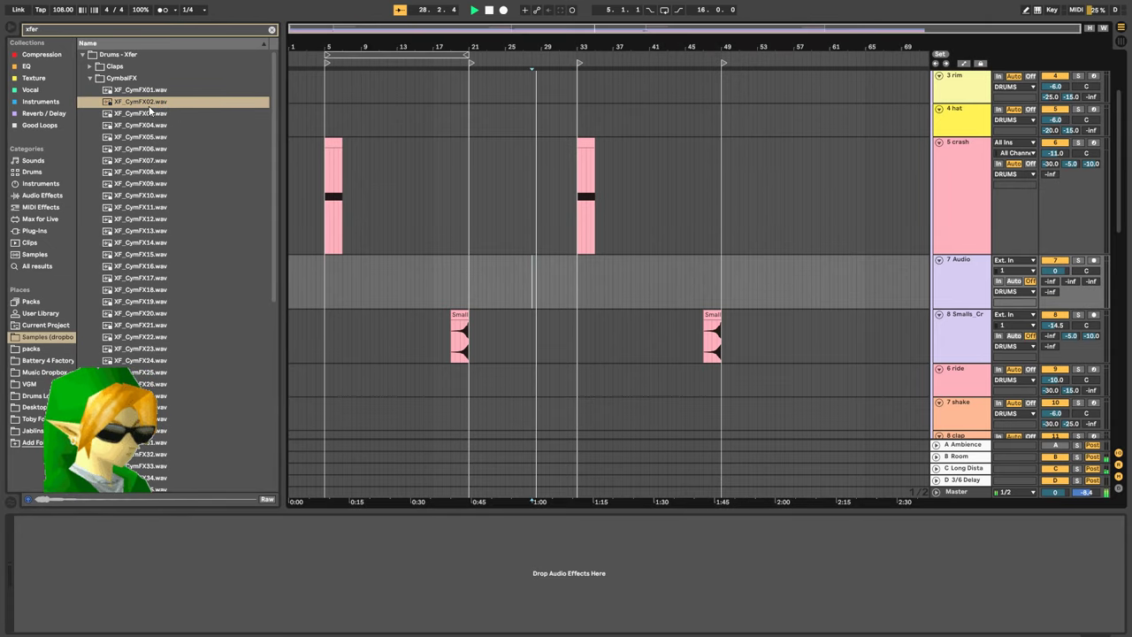
drag(151, 110, 592, 259)
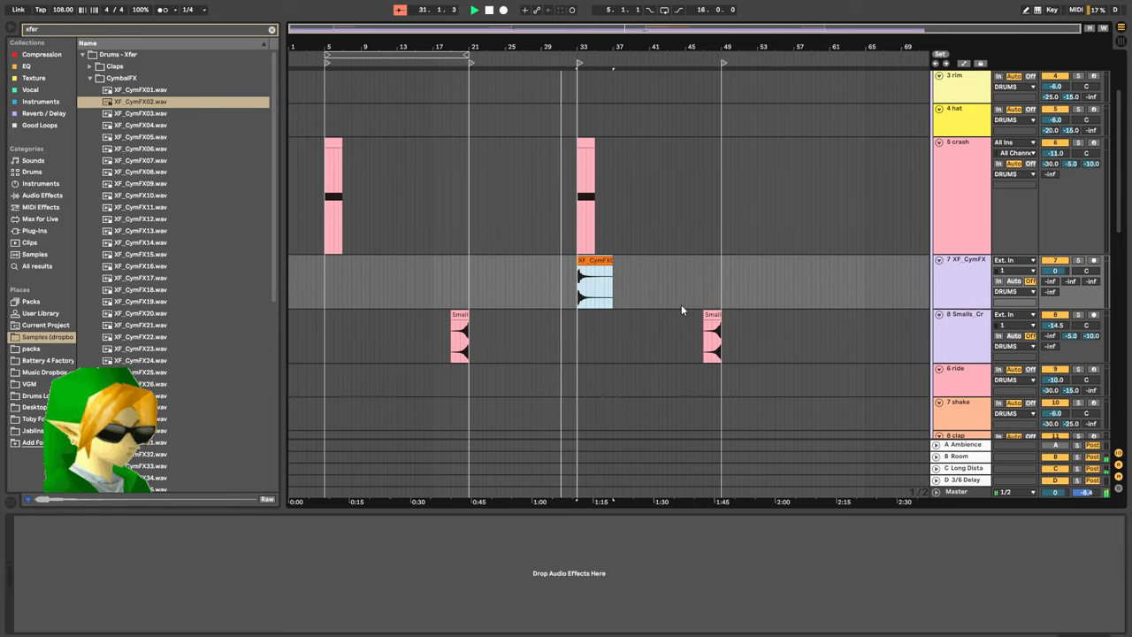
key(shift+Tab)
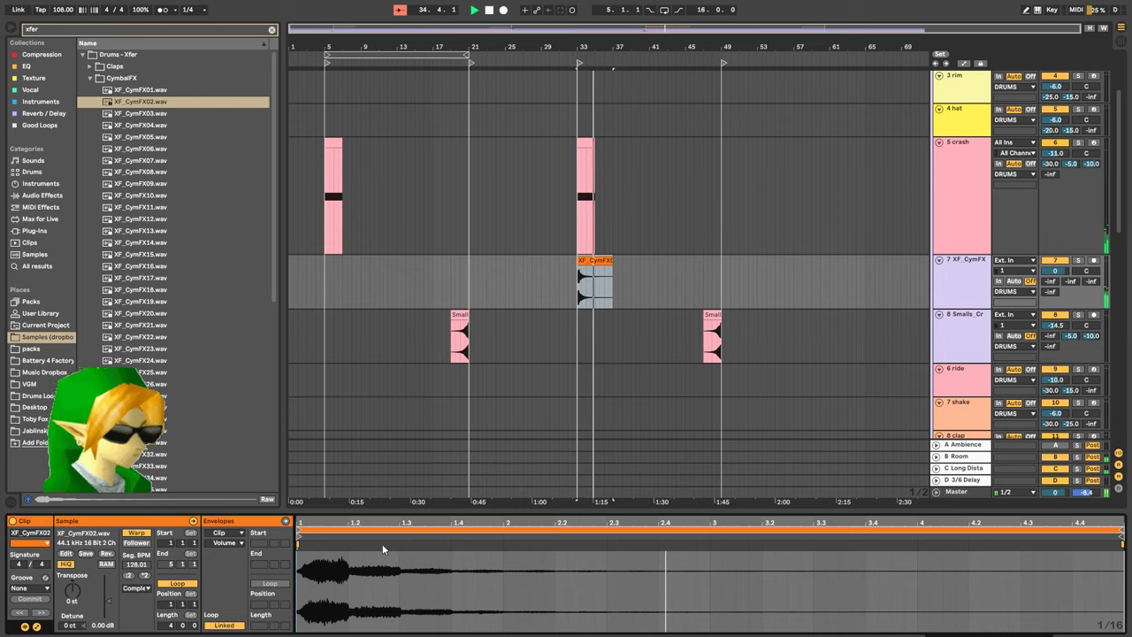
click(579, 278)
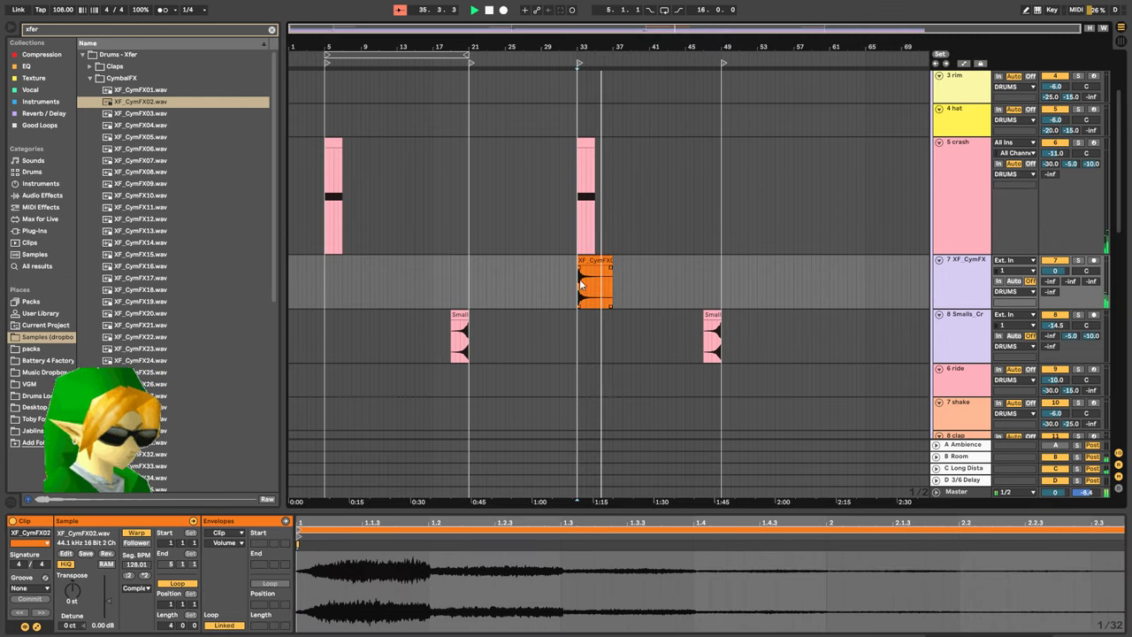
Make the XF_CymFX02 clip start about one beat after the bar 33 crash
key(plus)
key(plus)
key(plus)
key(plus)
key(plus)
drag(579, 292, 600, 293)
key(Delete)
Lower the XF_CymFX track's volume to -4.6 during playback from bar 32, and delete the track
click(485, 282)
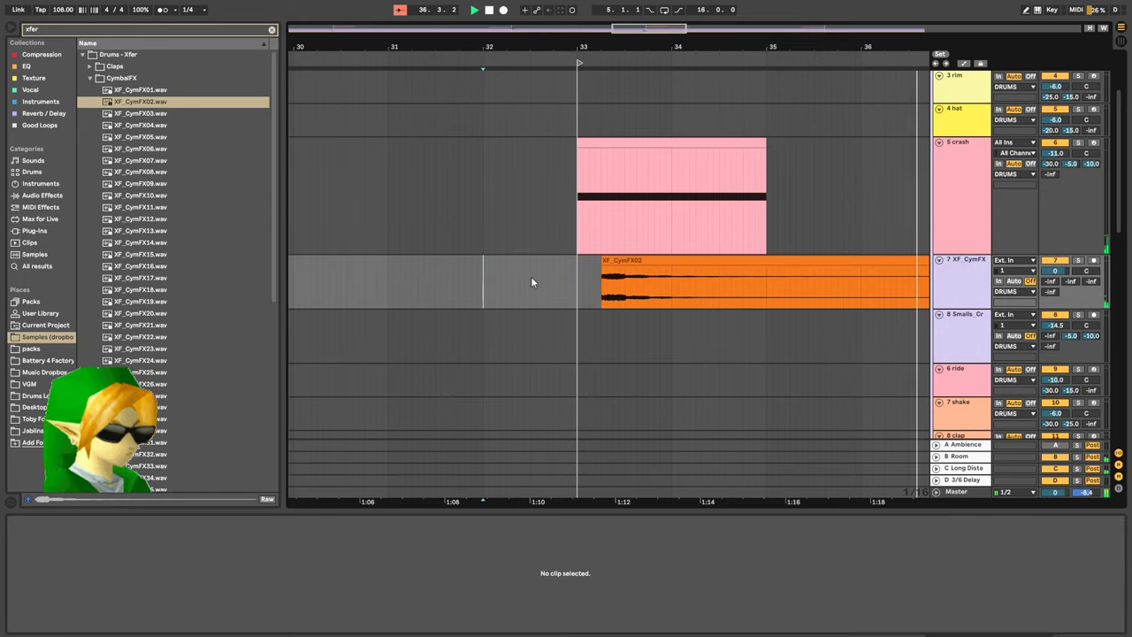
key(space)
key(space)
drag(1056, 271, 1055, 287)
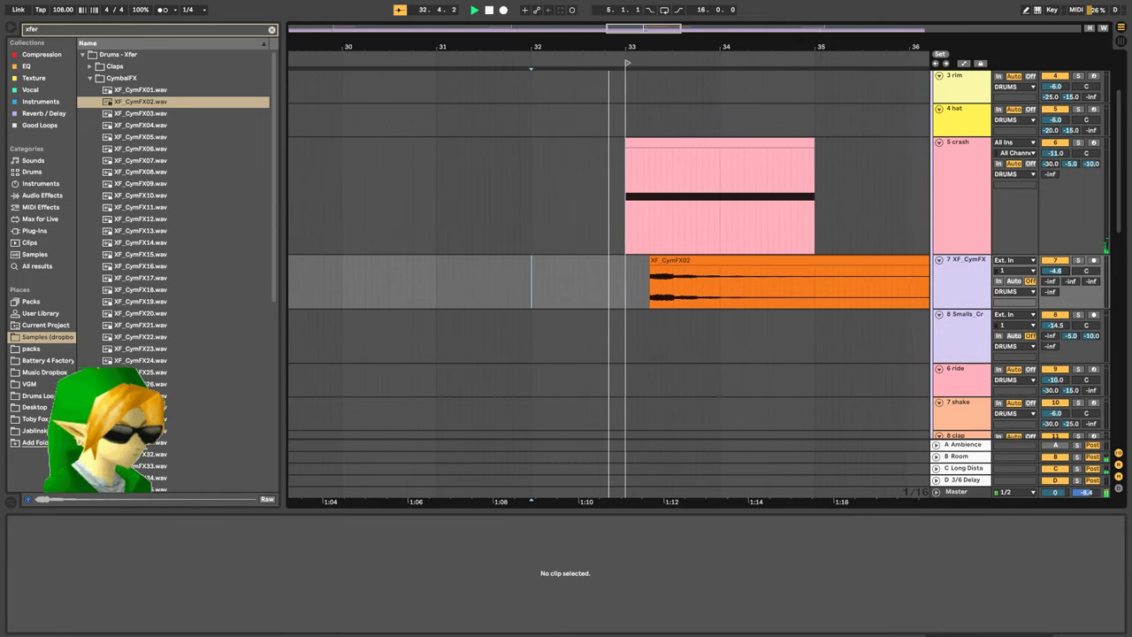
click(983, 283)
key(Delete)
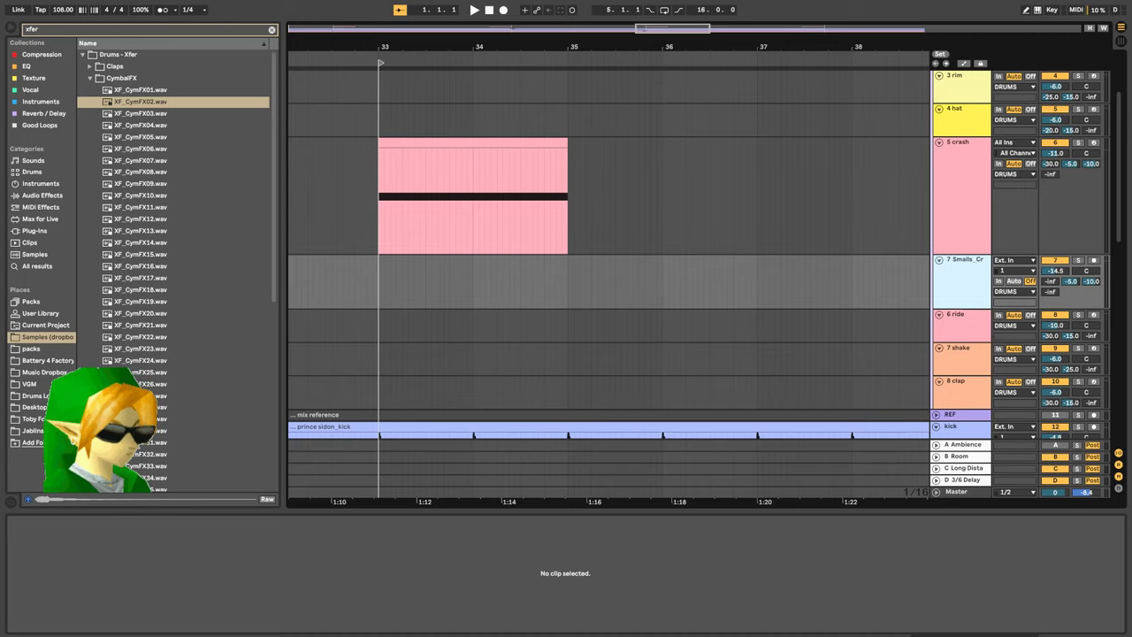
key(alt+Tab)
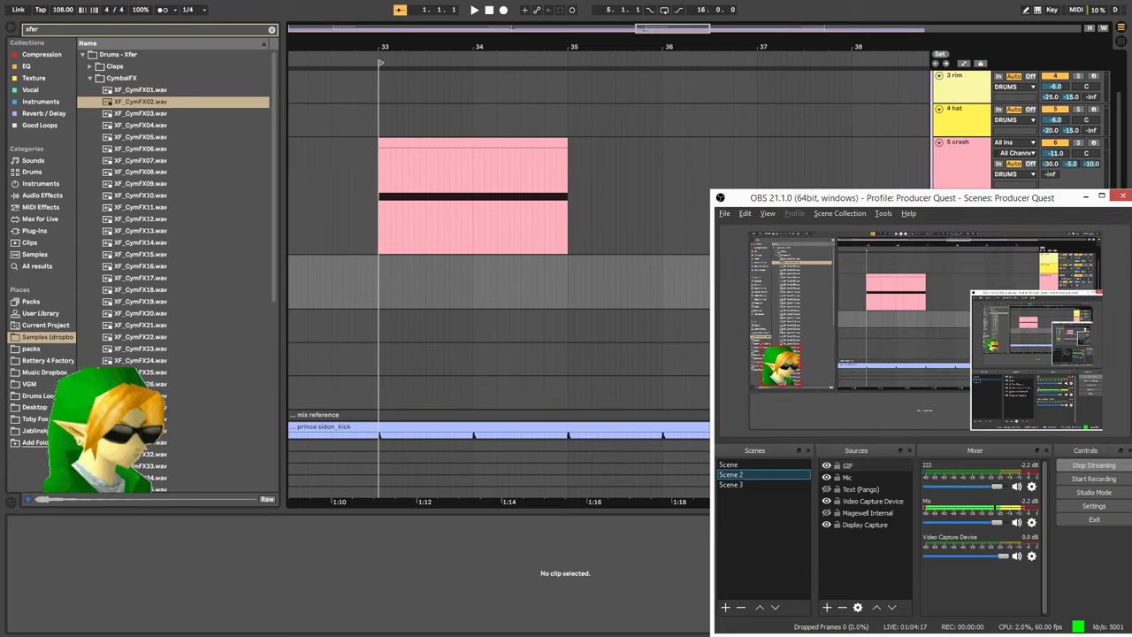
click(499, 624)
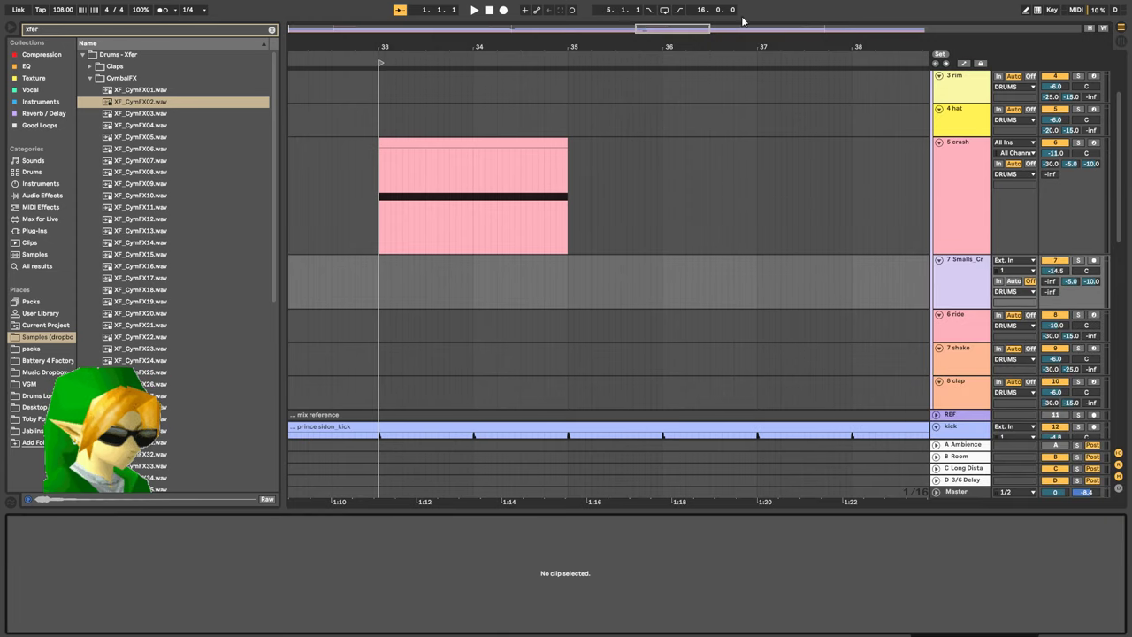
drag(655, 26, 505, 21)
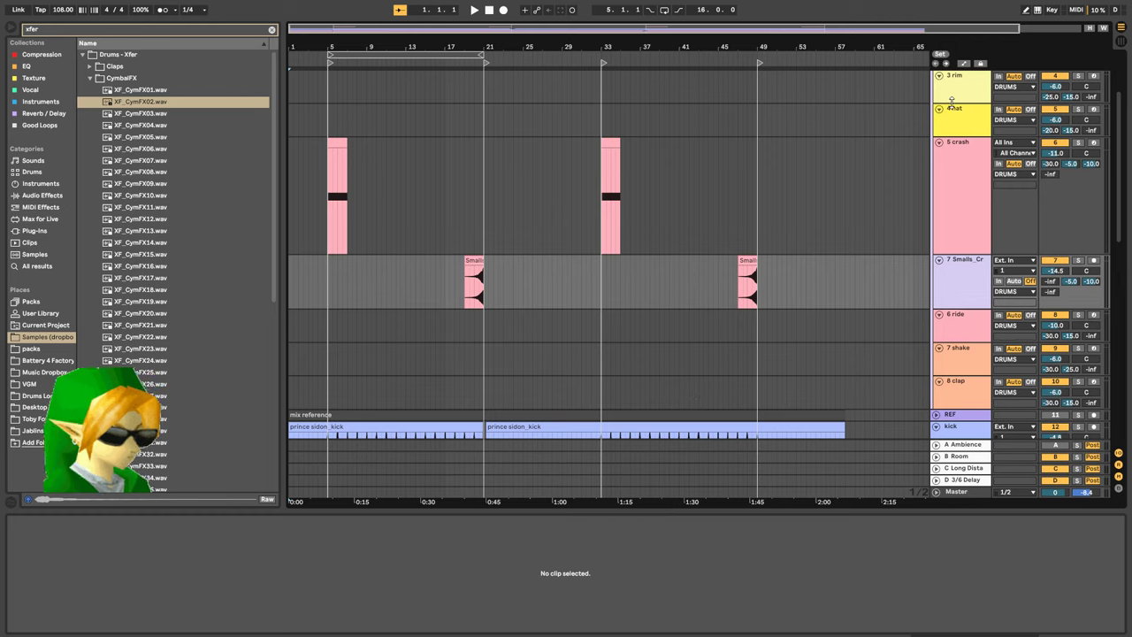
scroll(975, 99, up, 3)
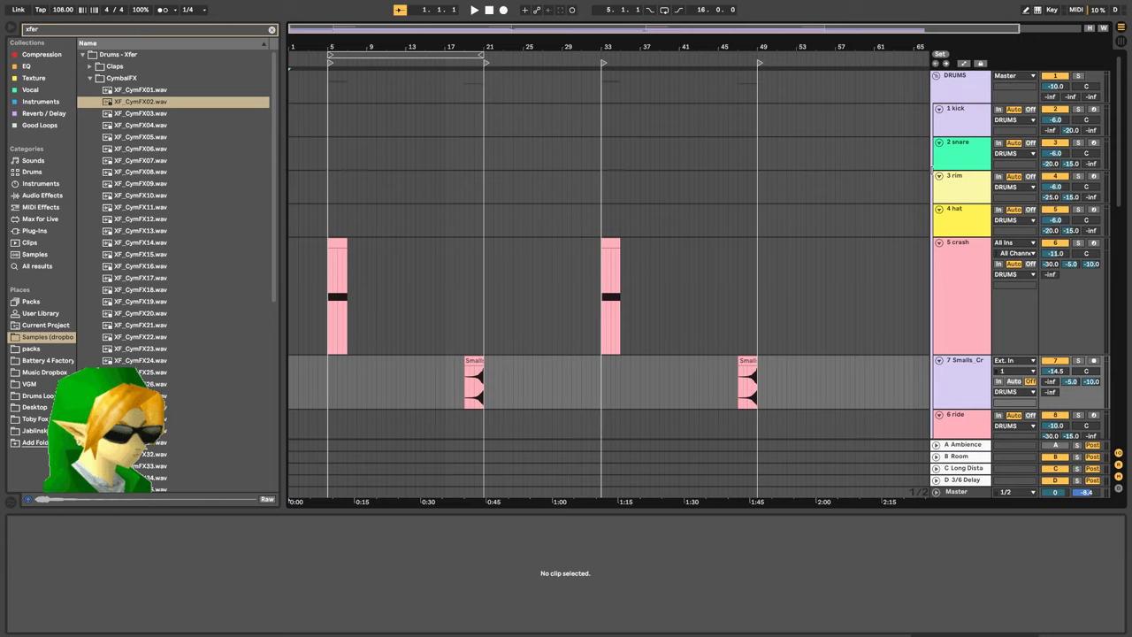
click(949, 99)
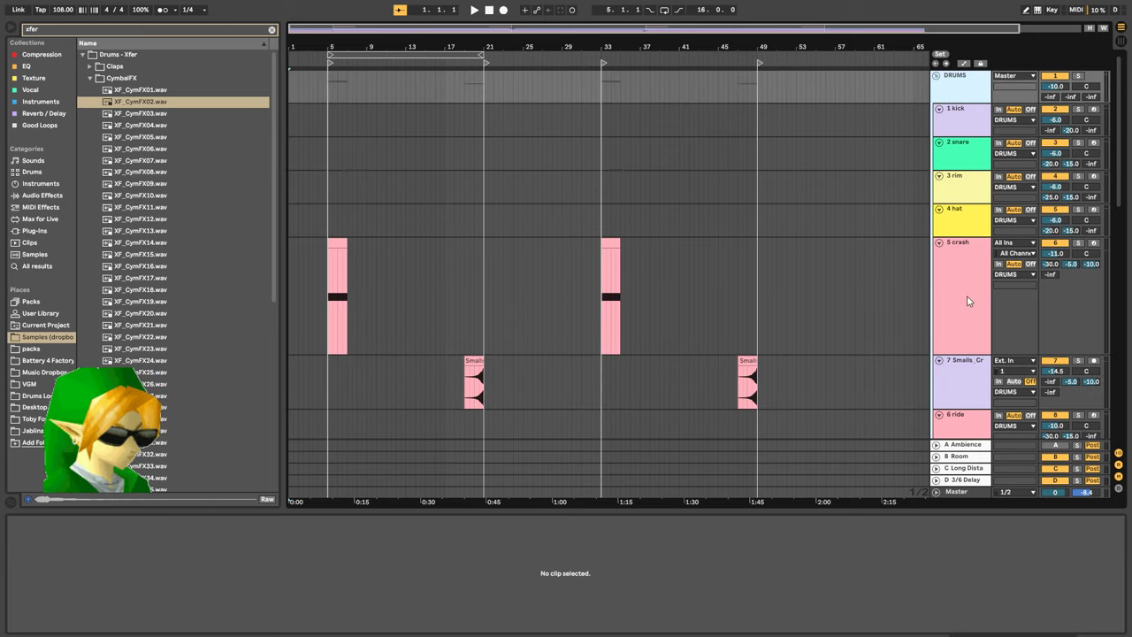
drag(413, 33, 413, 26)
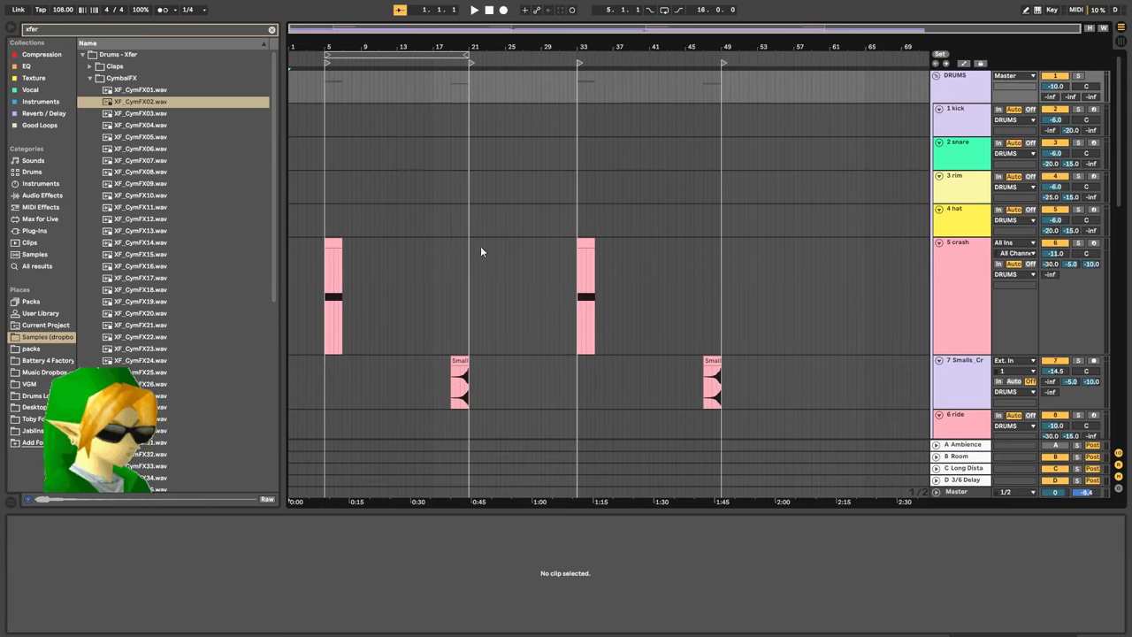
scroll(481, 251, down, 10)
scroll(848, 206, up, 9)
click(945, 264)
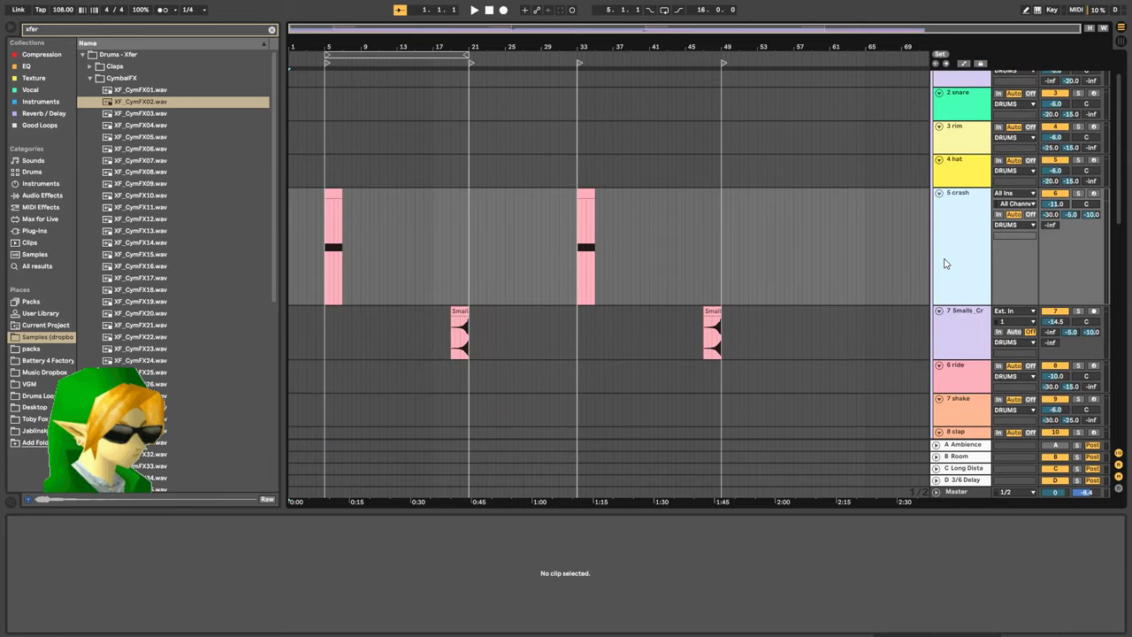
Fit all tracks to the arrangement height, collapse the DRUMS group and insert an audio track below REF
key(h)
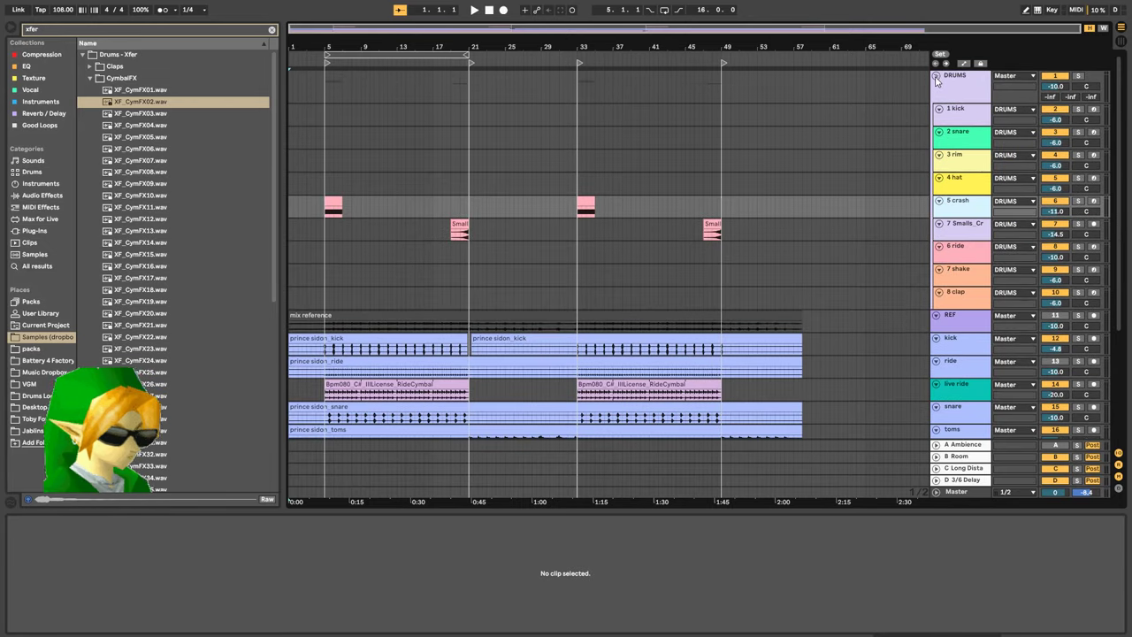
click(936, 78)
click(971, 113)
key(ctrl+t)
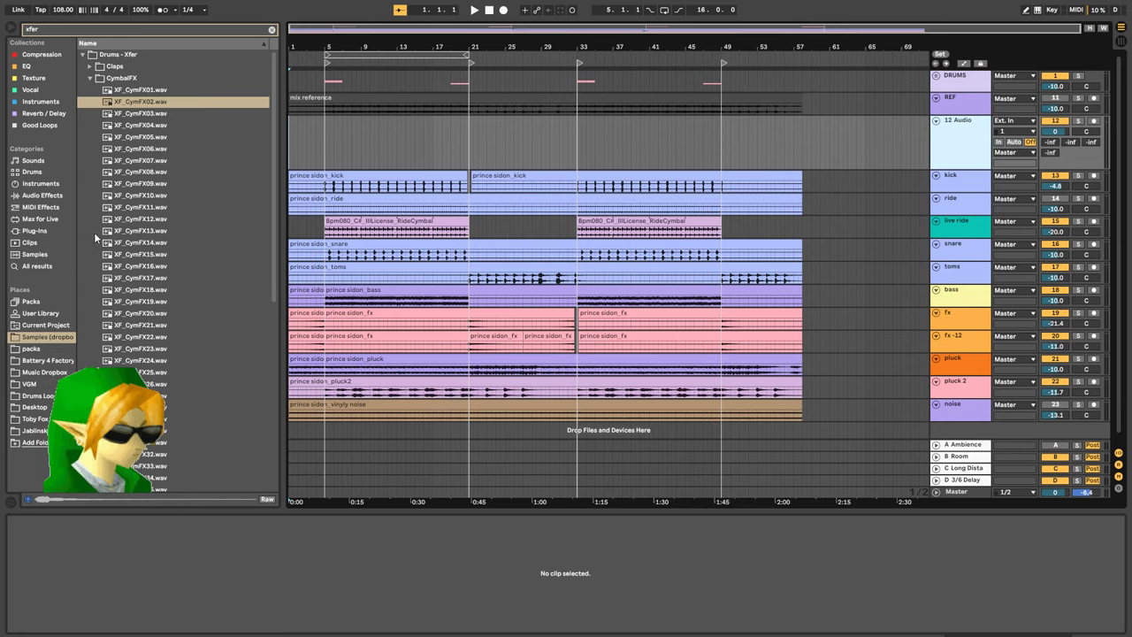
Search the packs folder for modern and open the Modern Drum & Bass pack
click(70, 31)
text(modern)
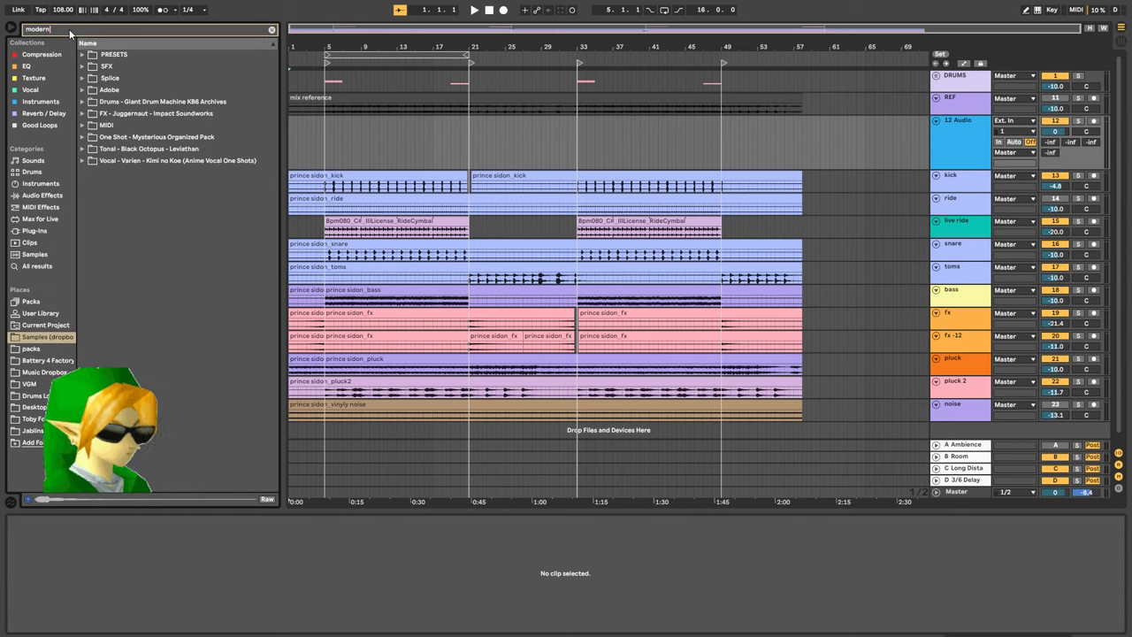
click(175, 103)
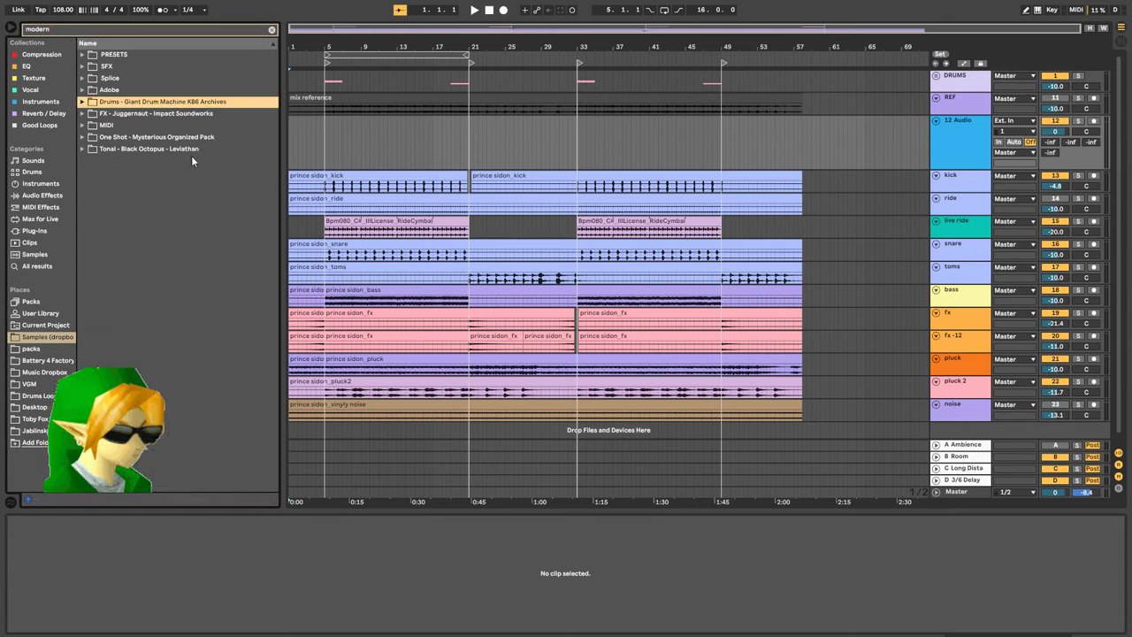
click(41, 347)
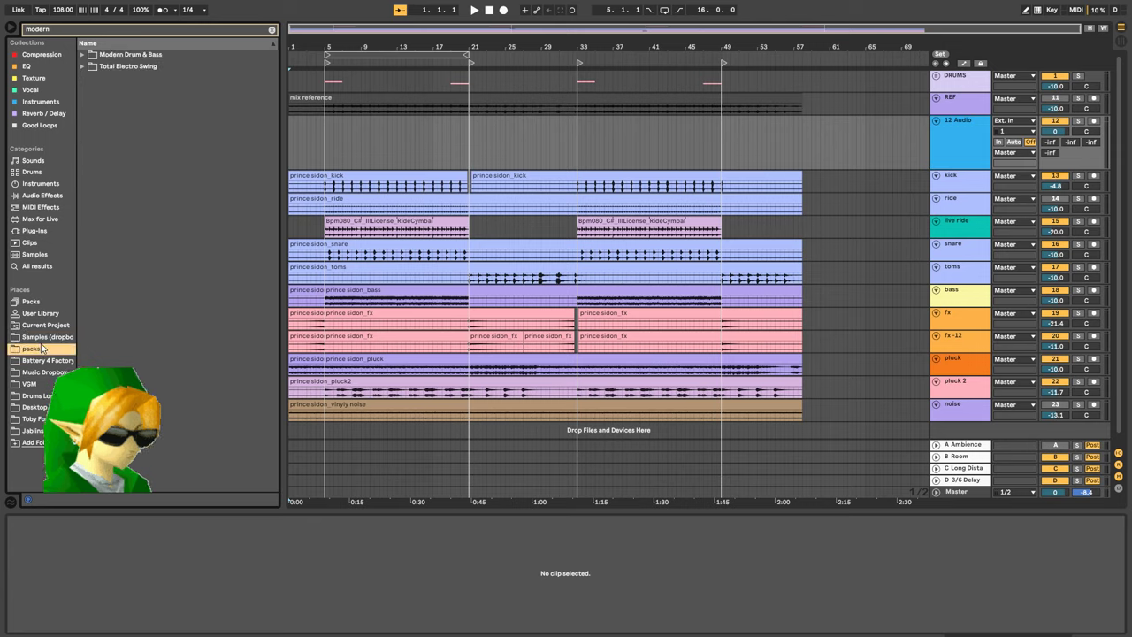
double_click(131, 55)
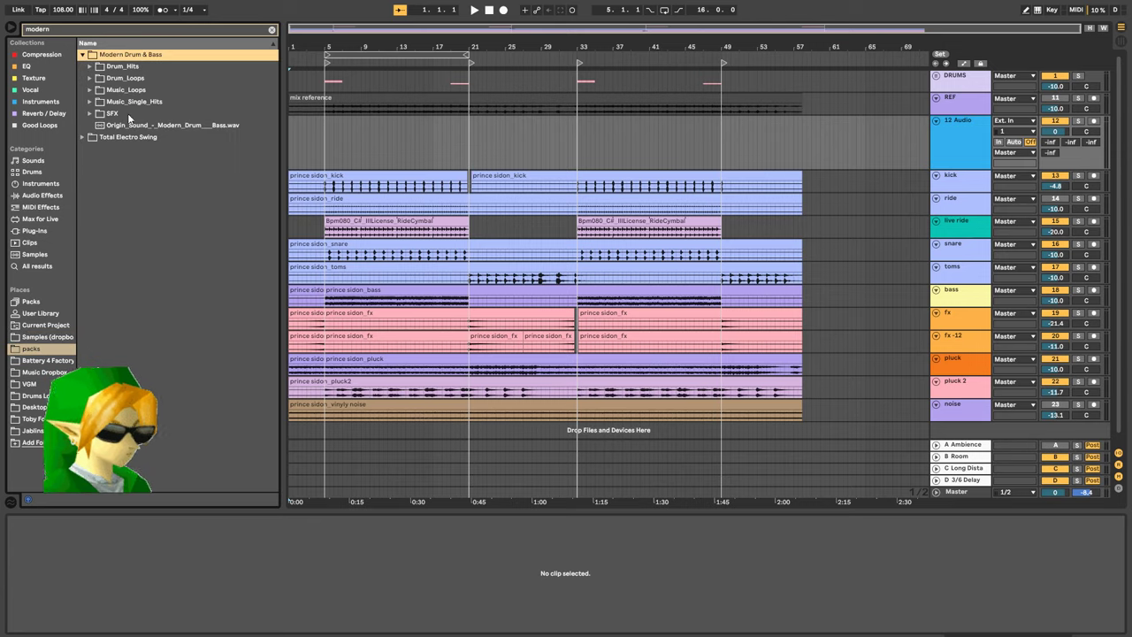
Set the tempo to 180.00 and place the OS_MDNB_174_Drum_Loop_2 full loop on the new audio track from bar 5 to bar 49
click(71, 10)
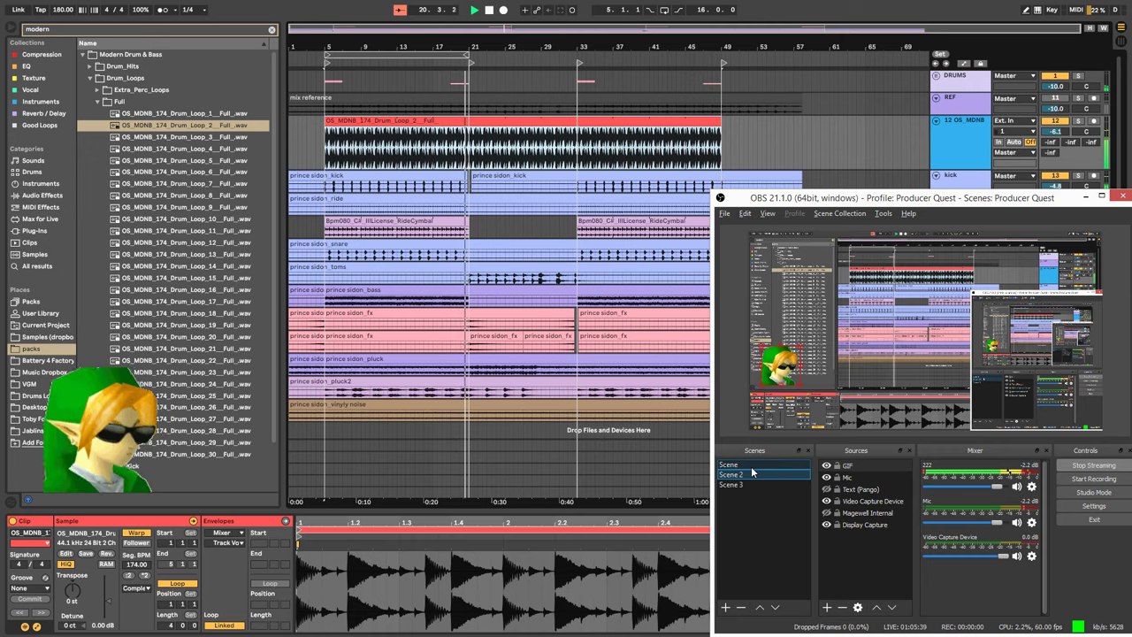
click(916, 142)
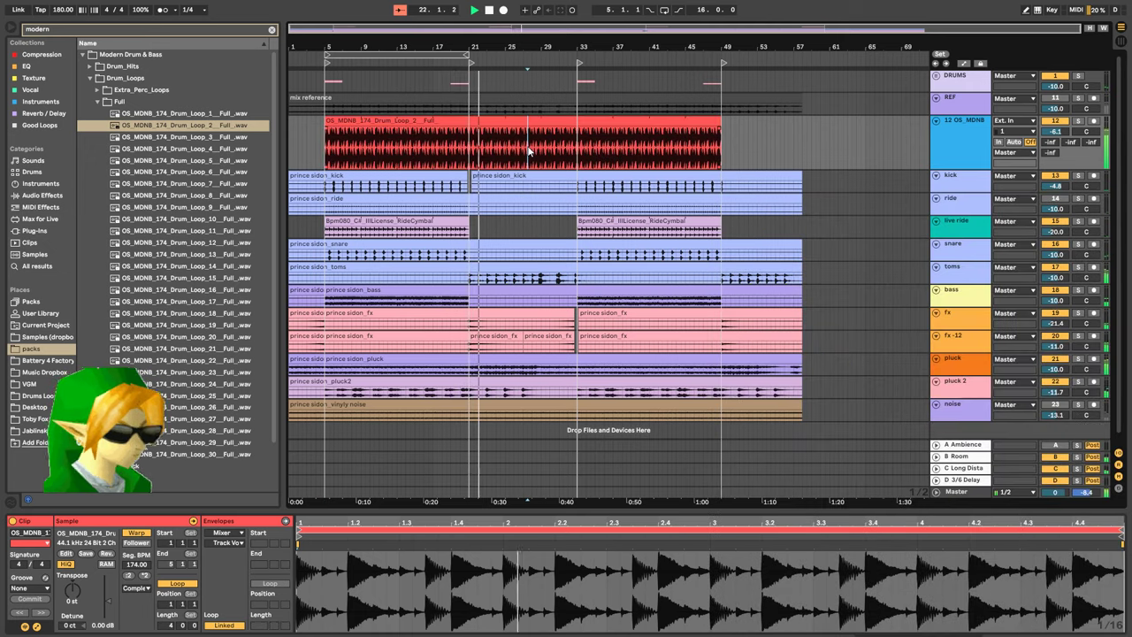
Find the FabFilter Pro-Q 3 plug-in and load it on the OS_MDNB drum loop track
click(865, 152)
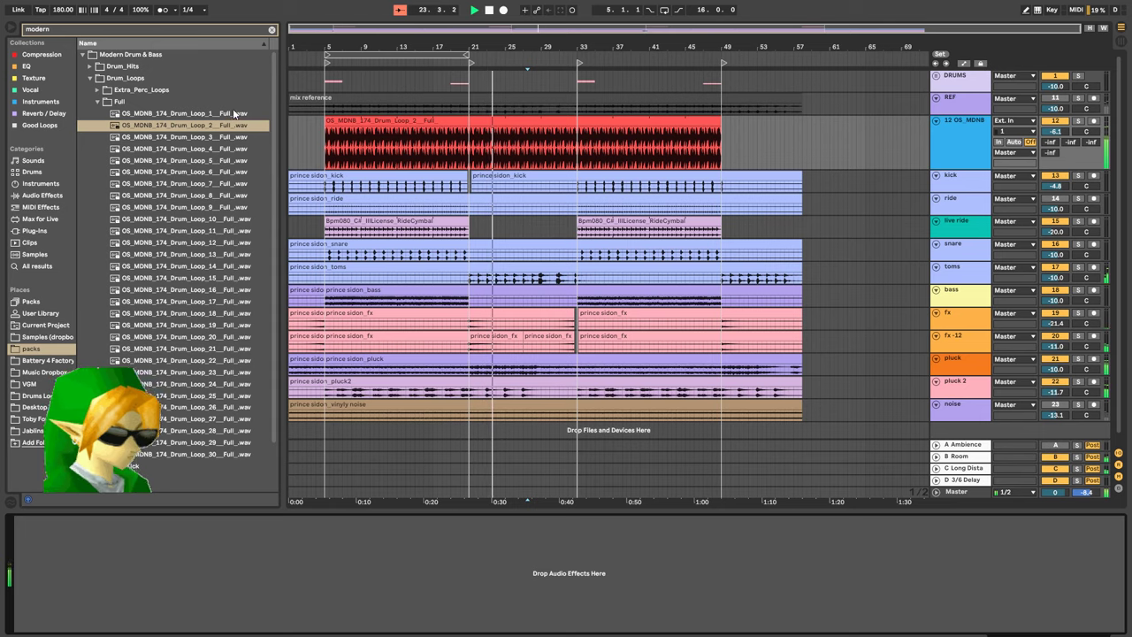
click(173, 29)
text(pro-q)
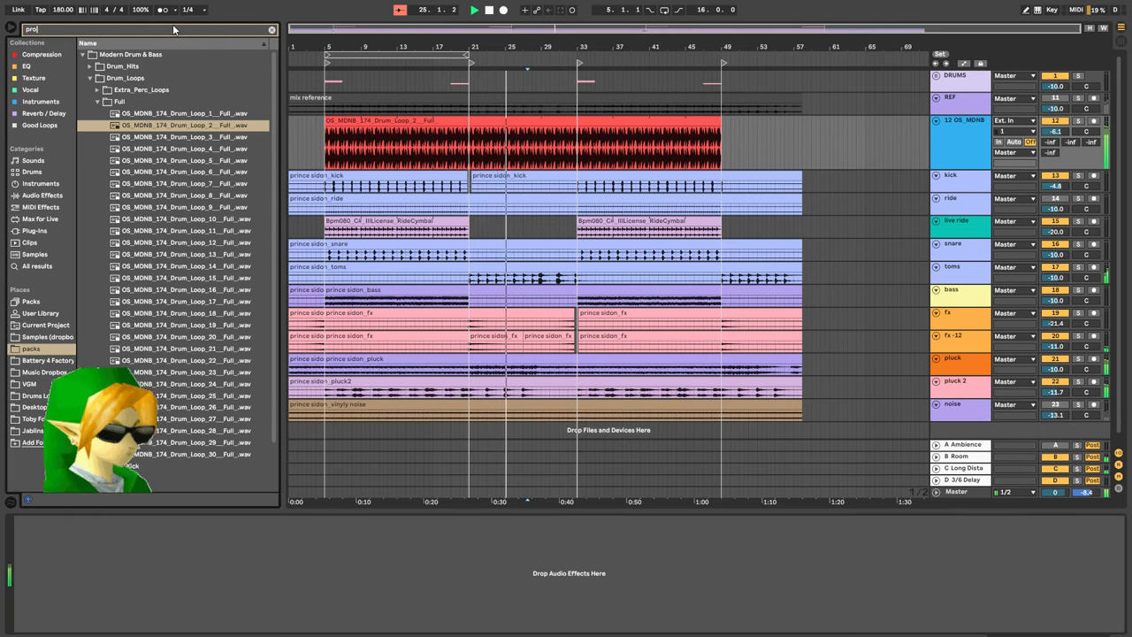
click(40, 229)
double_click(133, 65)
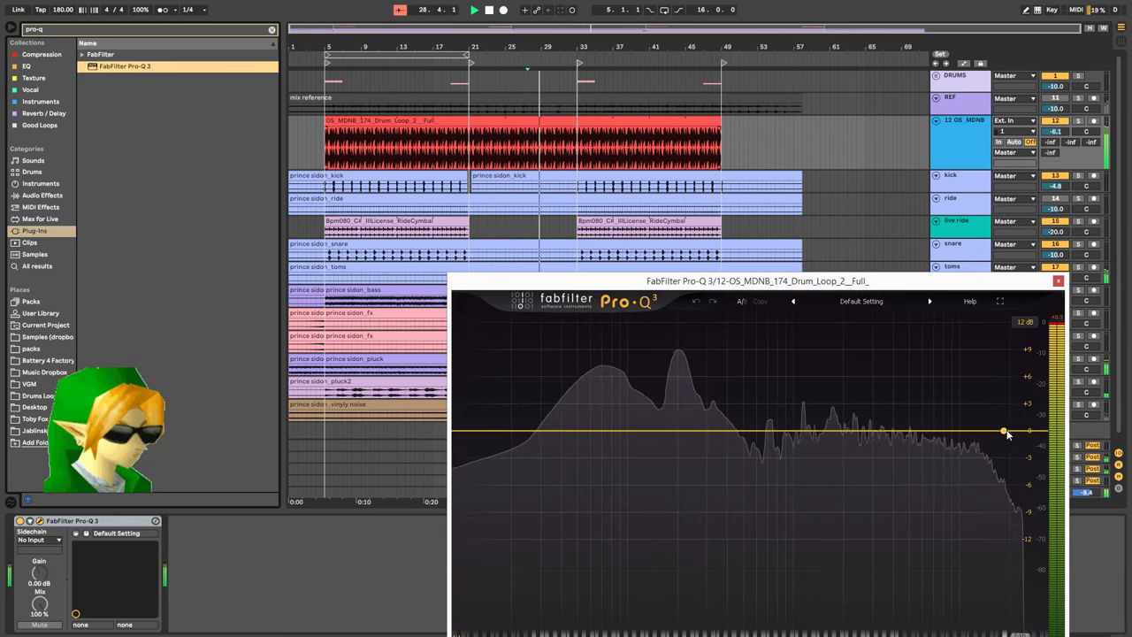
Shape a 12 dB/oct high cut at about 975 Hz on the drum loop in Pro-Q 3, and close the plug-in window
drag(1006, 431, 778, 452)
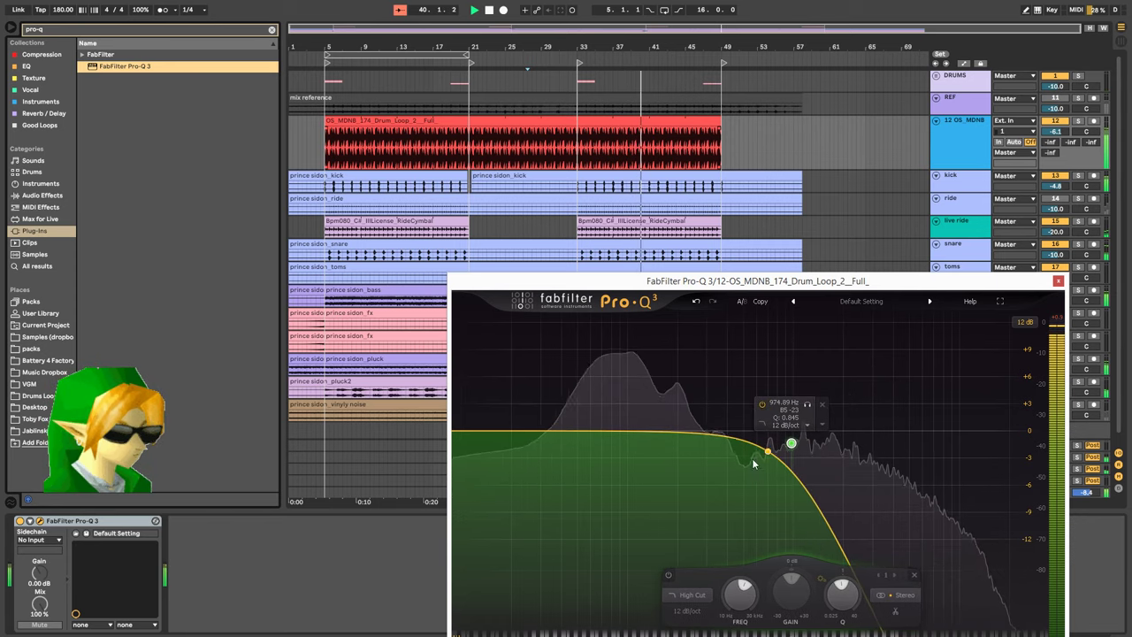
click(39, 521)
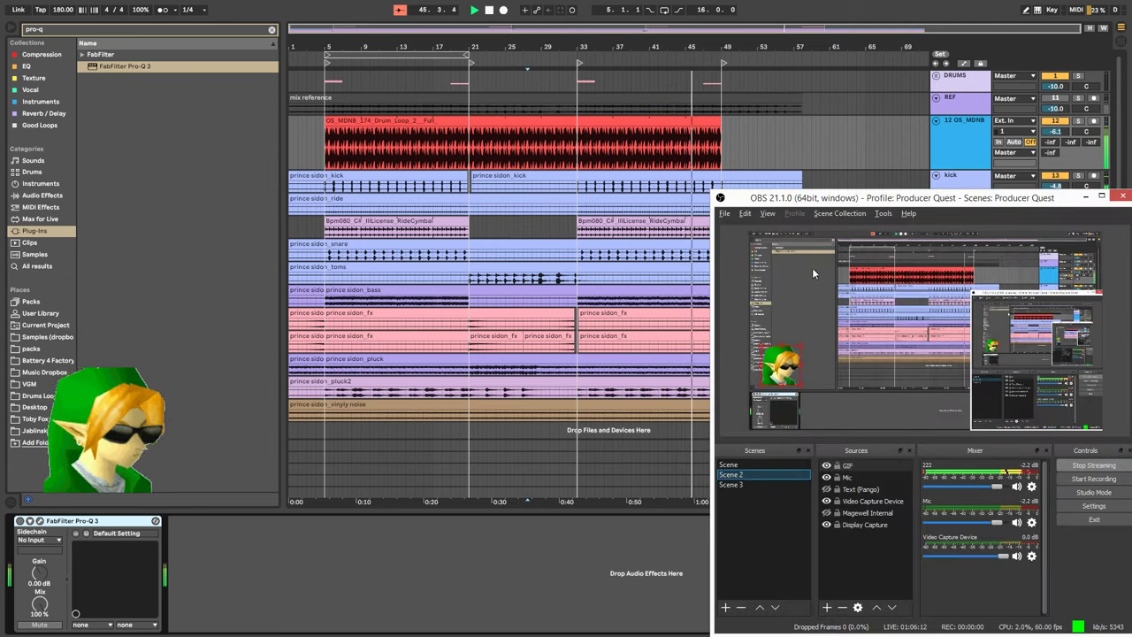
Switch to OBS and activate the scene named Scene
click(760, 464)
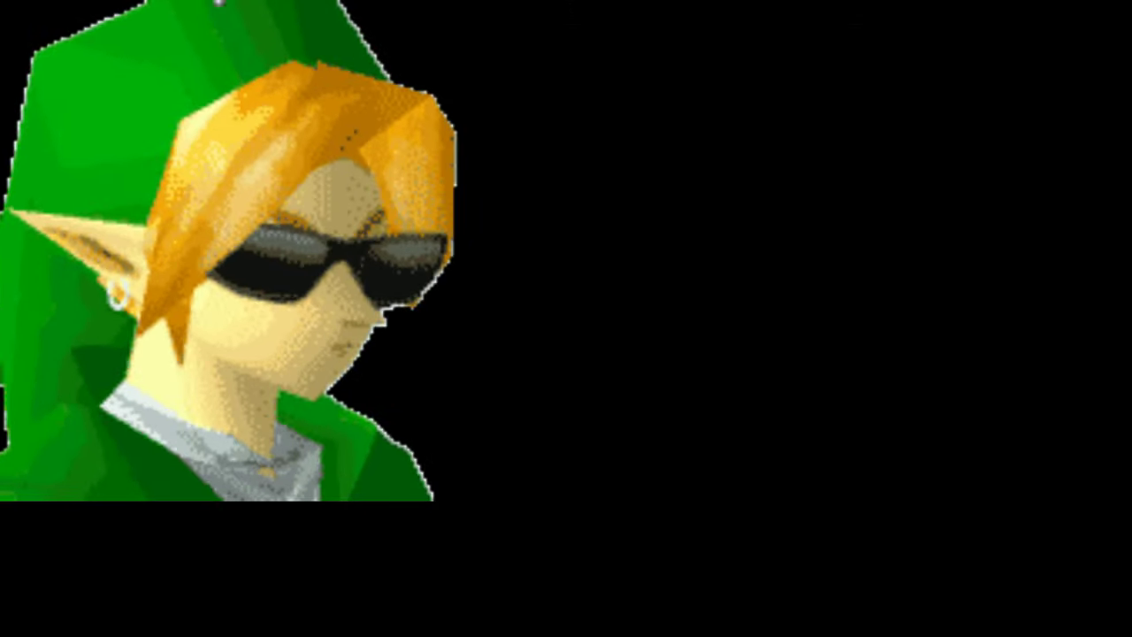